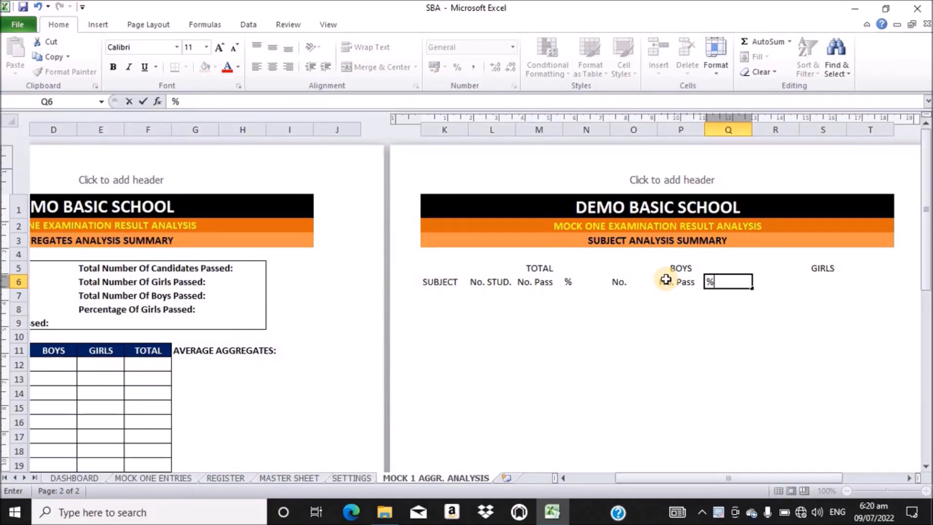
# Enter the GIRLS sub-headings No., No. Pass and % in R6:T6, and slightly narrow the page's right margin.
pyautogui.press('Tab')
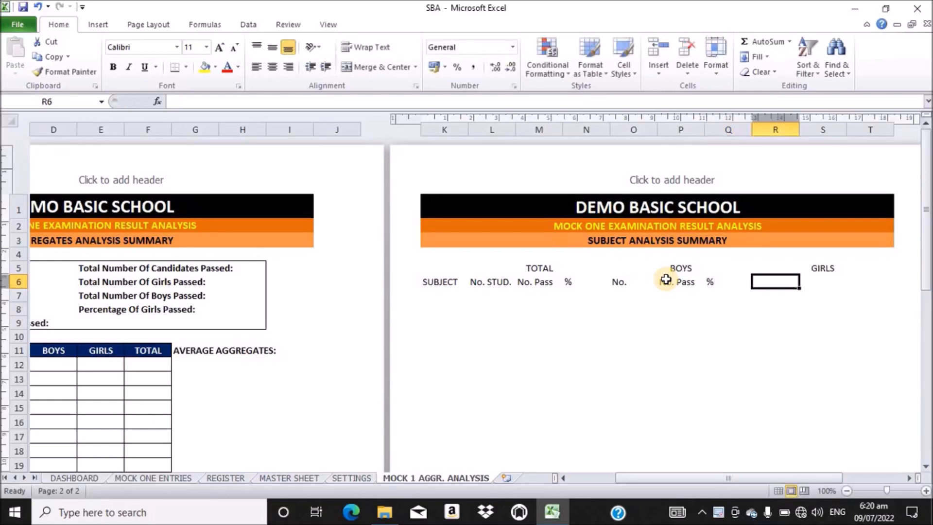
pyautogui.write('No')
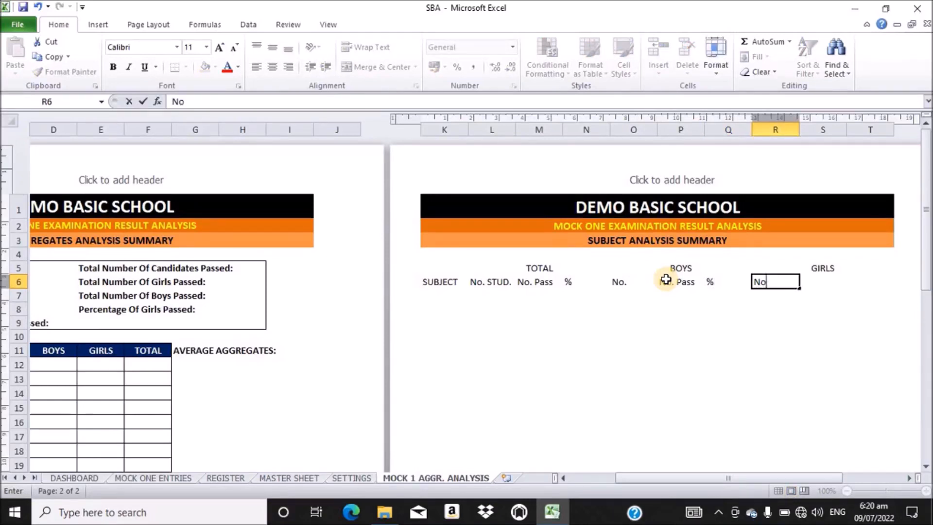
pyautogui.write('.')
pyautogui.press('Tab')
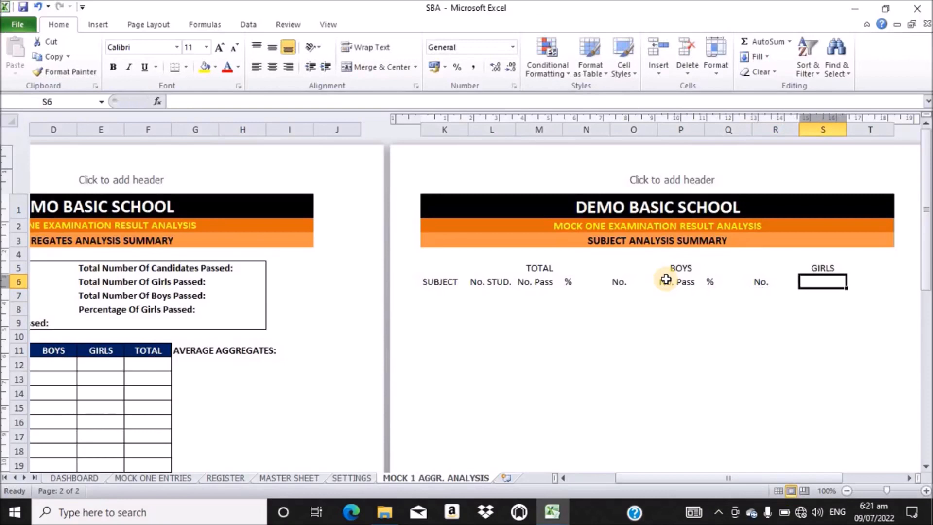
pyautogui.write('N')
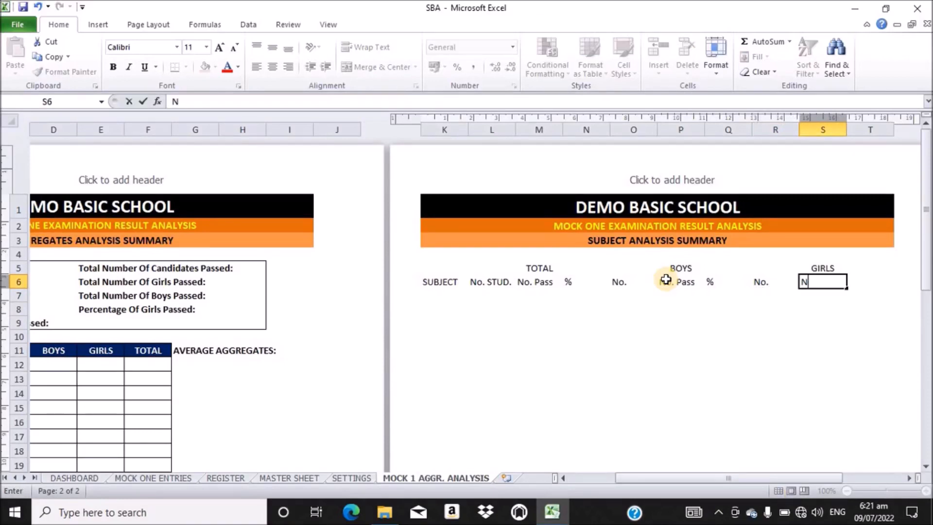
pyautogui.write('o. Pass')
pyautogui.press('Tab')
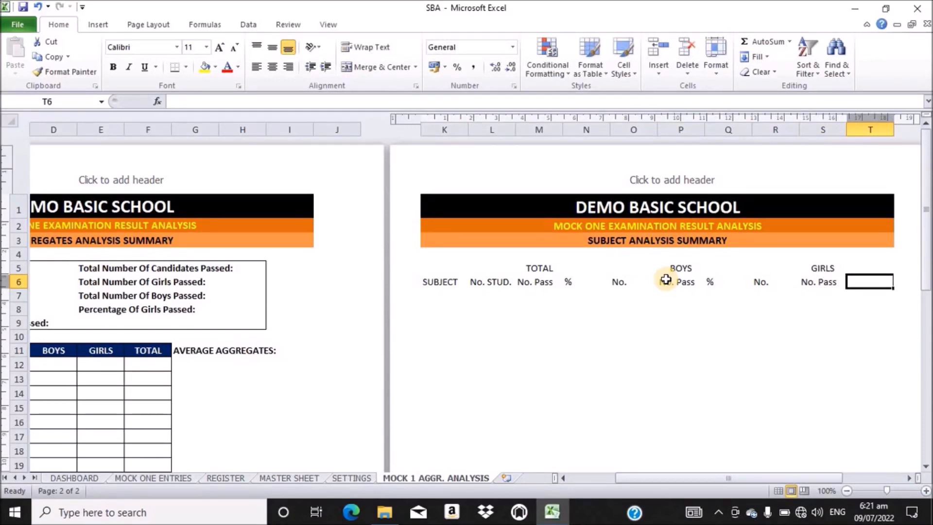
pyautogui.write('%')
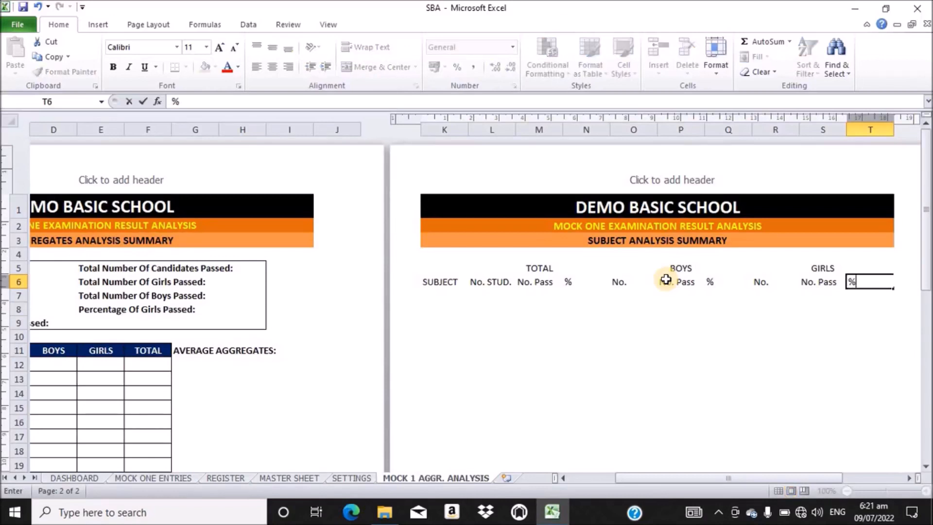
pyautogui.moveTo(767, 478); pyautogui.dragTo(789, 478)
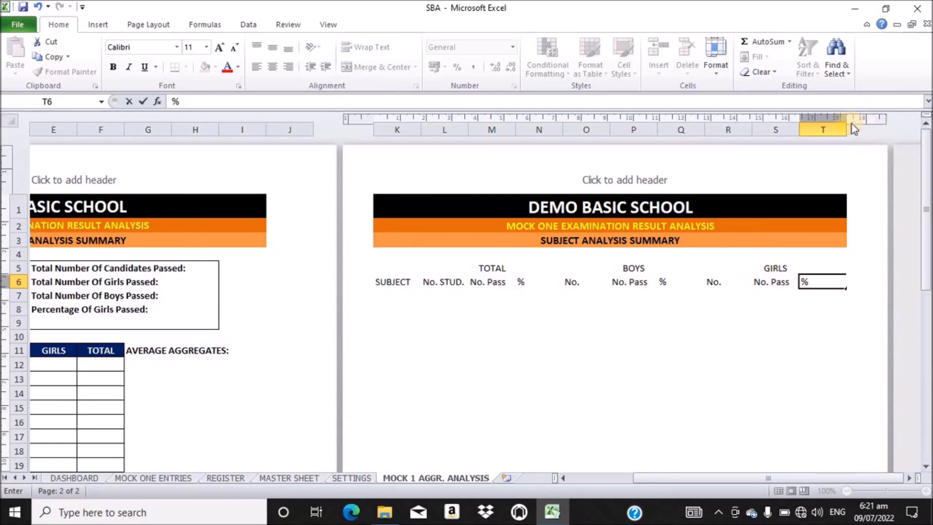
pyautogui.moveTo(874, 117); pyautogui.dragTo(880, 117)
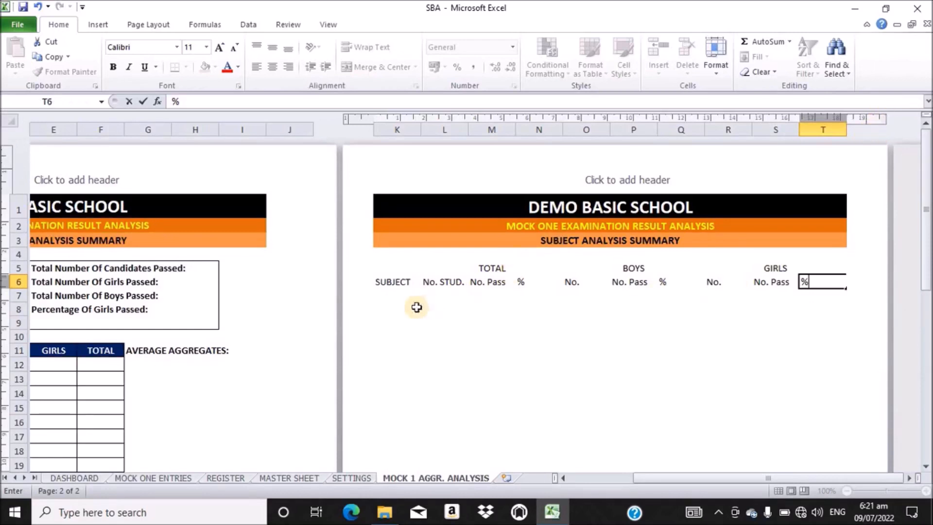
# Fill the TOTAL, BOYS and GIRLS heading cells L5:T5 with a dark blue from the standard colour hexagon and make their text white.
pyautogui.click(478, 269)
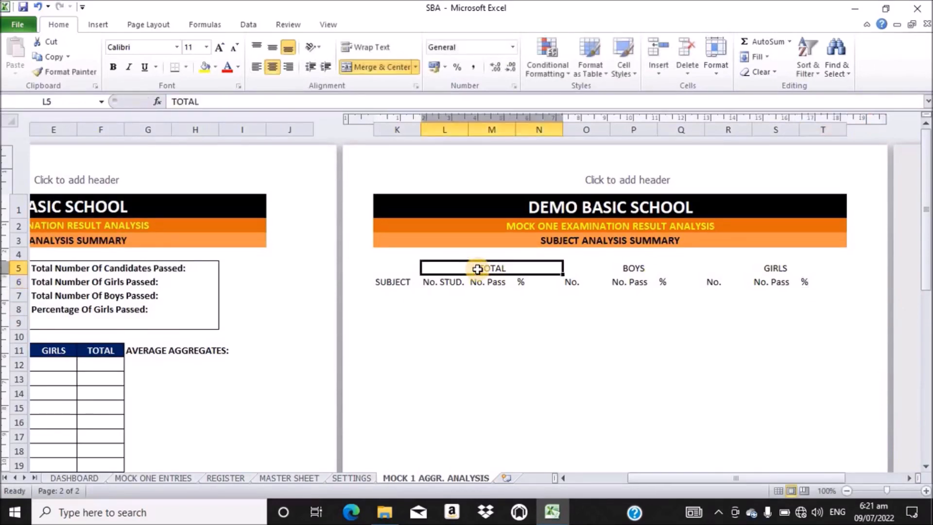
pyautogui.moveTo(477, 268); pyautogui.dragTo(749, 268)
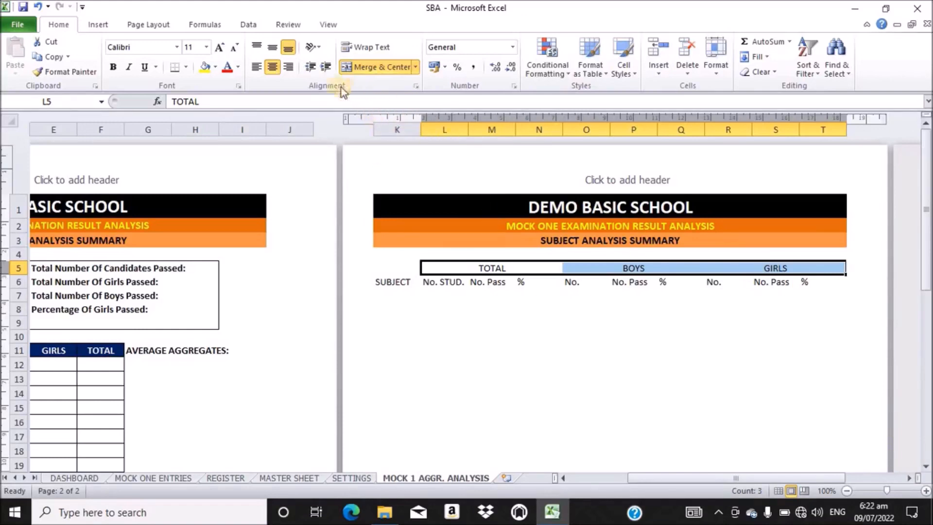
pyautogui.click(217, 68)
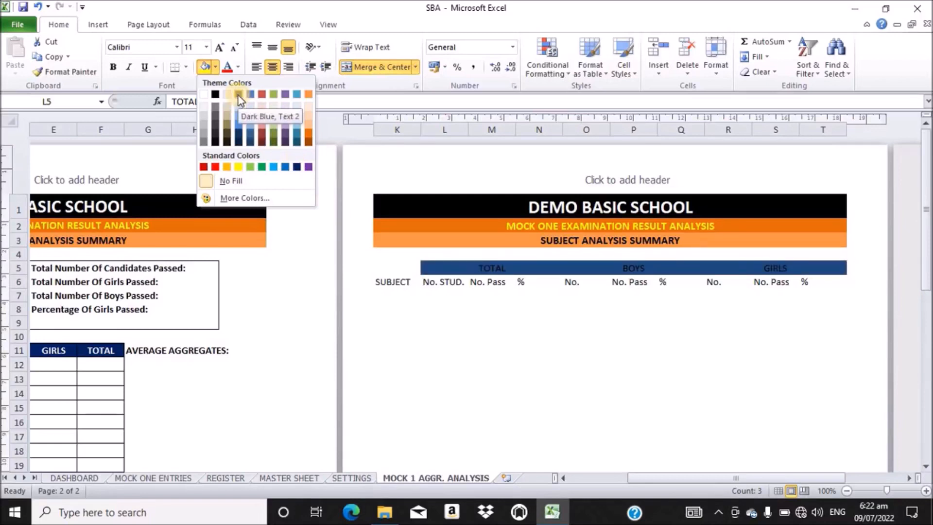
pyautogui.click(235, 199)
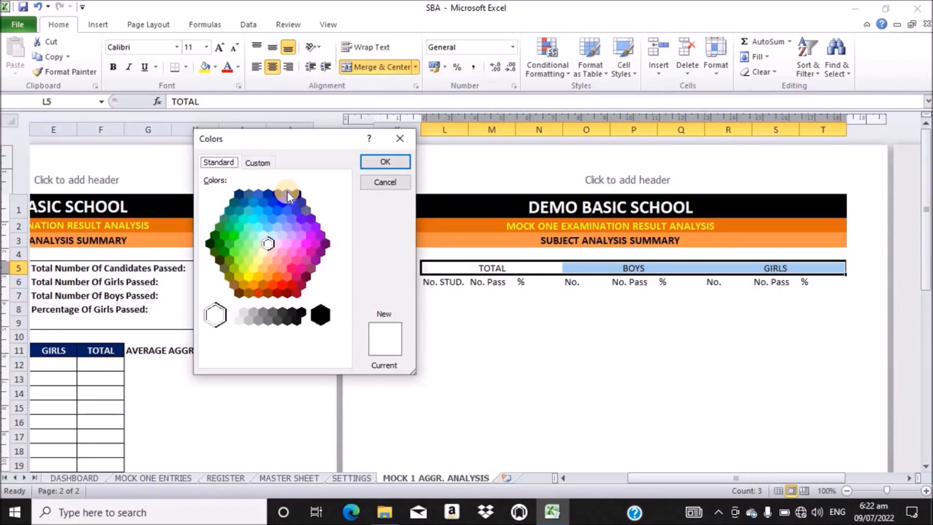
pyautogui.click(287, 192)
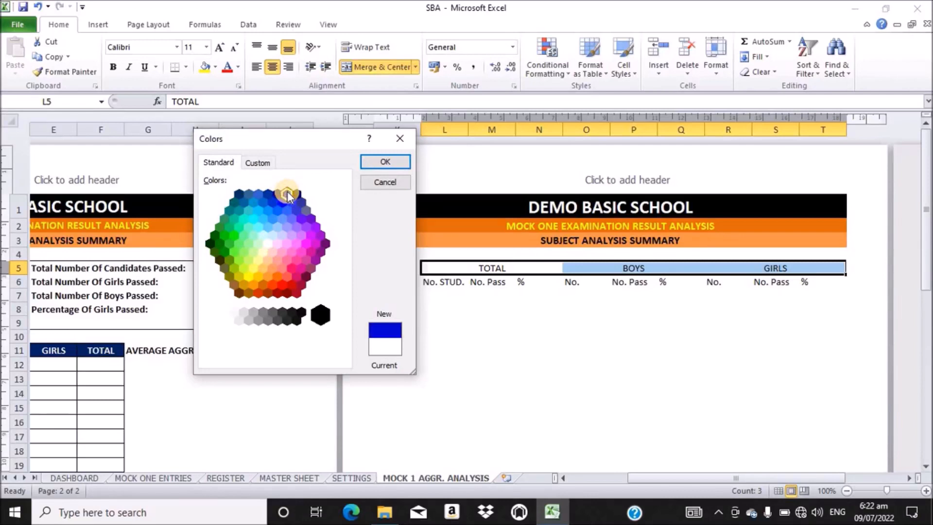
pyautogui.click(376, 162)
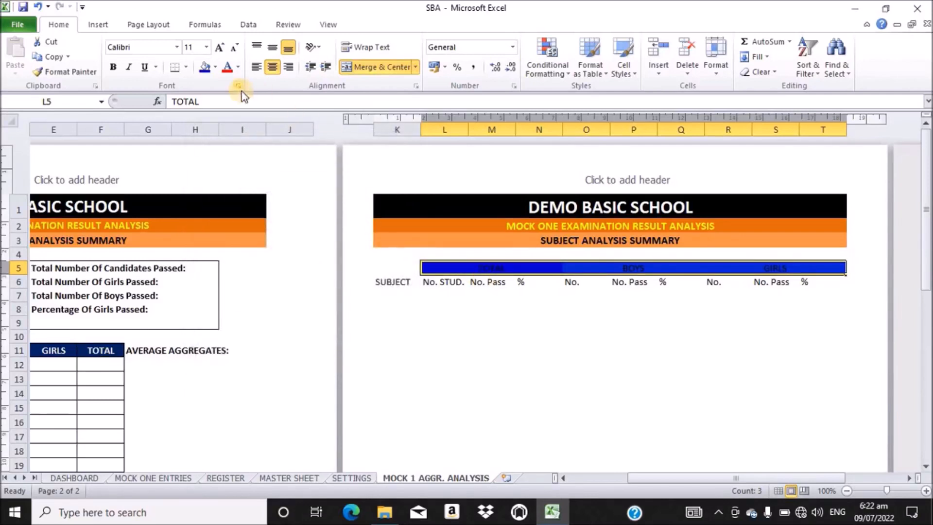
pyautogui.click(238, 67)
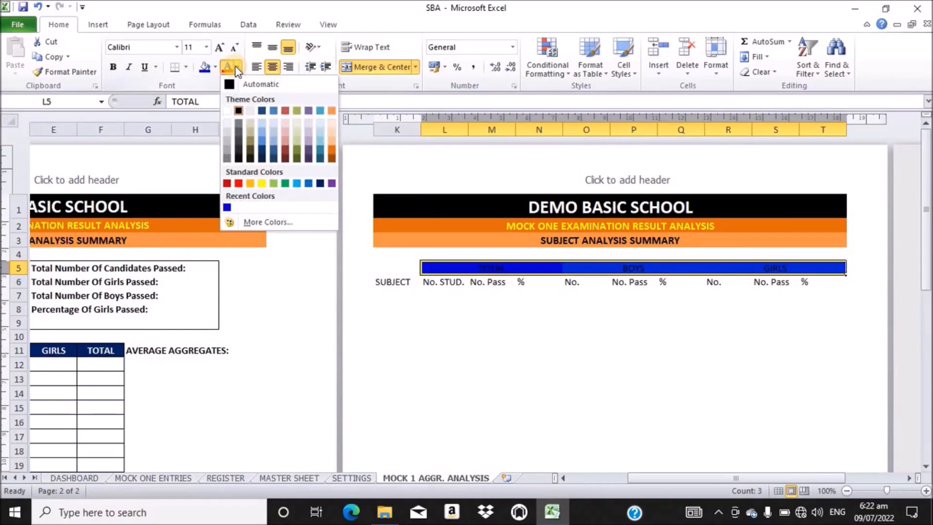
pyautogui.click(227, 111)
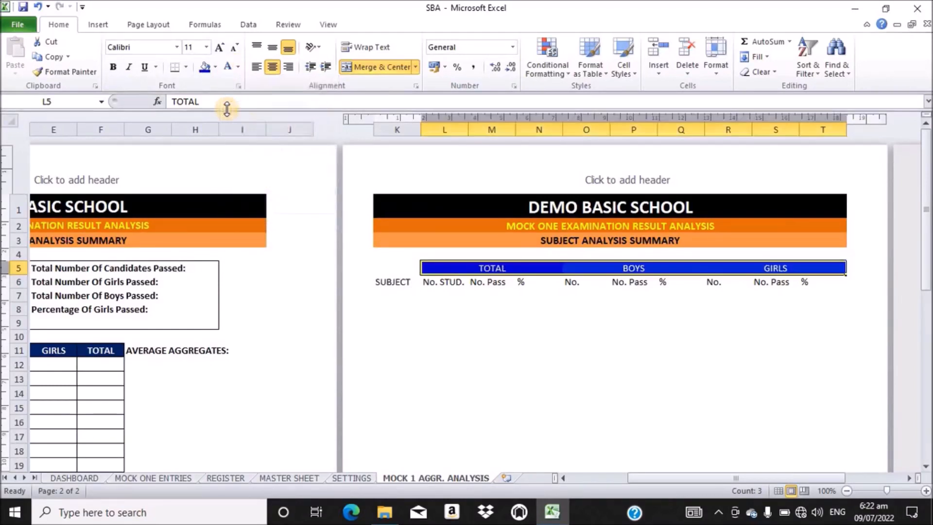
# Apply the same blue fill and white font colour to the sub-heading row K6:T6.
pyautogui.click(378, 285)
pyautogui.moveTo(378, 286); pyautogui.dragTo(814, 279)
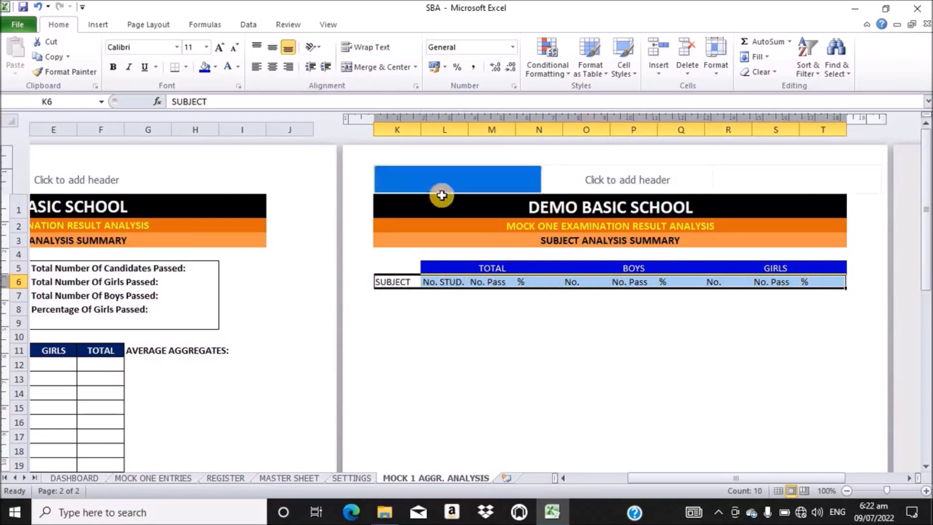
pyautogui.click(204, 68)
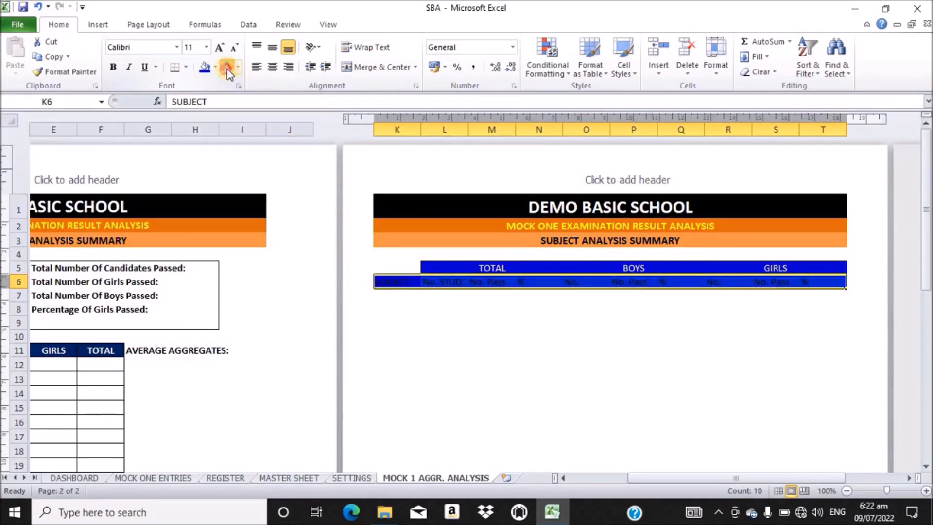
pyautogui.click(226, 68)
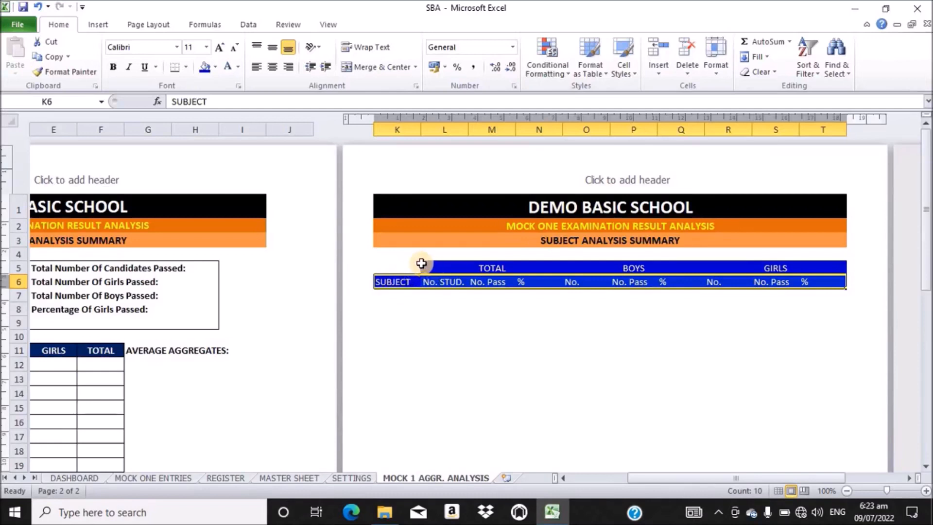
# Set thick solid borders around and between the TOTAL, BOYS and GIRLS heading cells in L5:T5.
pyautogui.moveTo(417, 267); pyautogui.dragTo(421, 262)
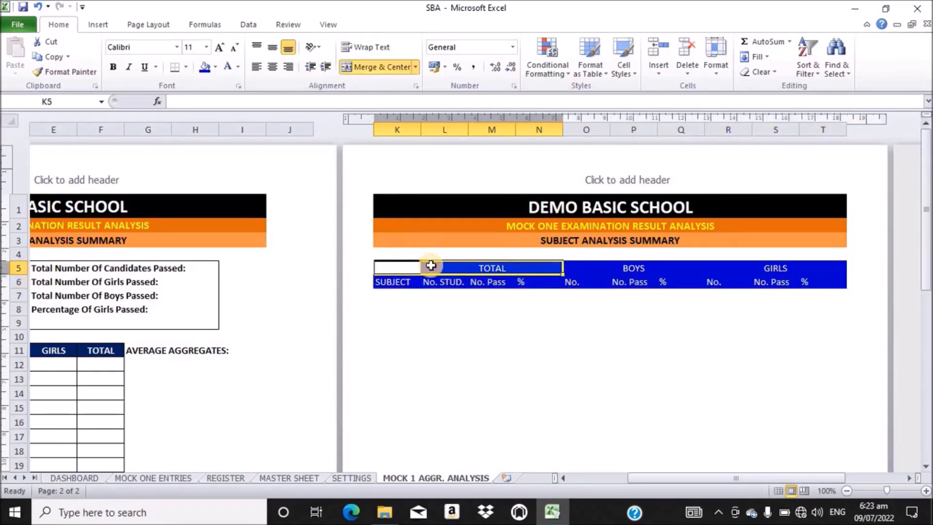
pyautogui.click(428, 265)
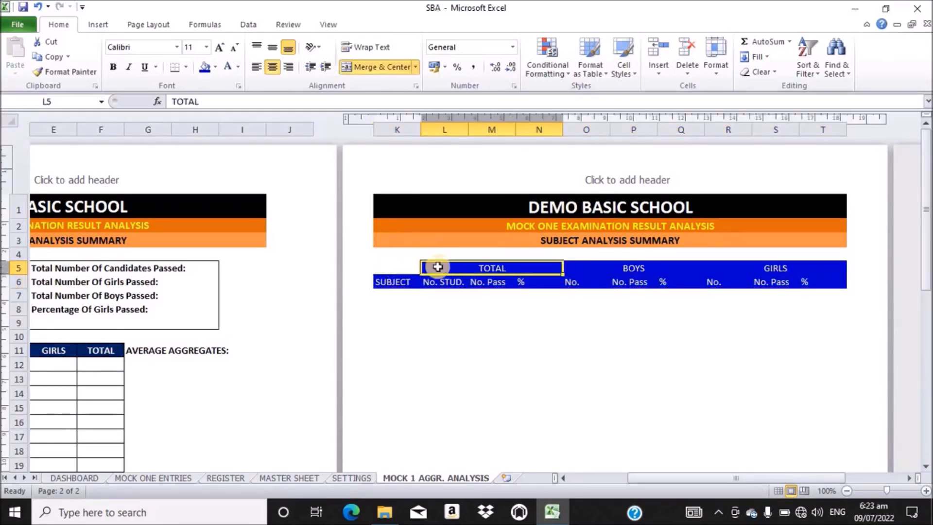
pyautogui.moveTo(439, 265); pyautogui.dragTo(797, 267)
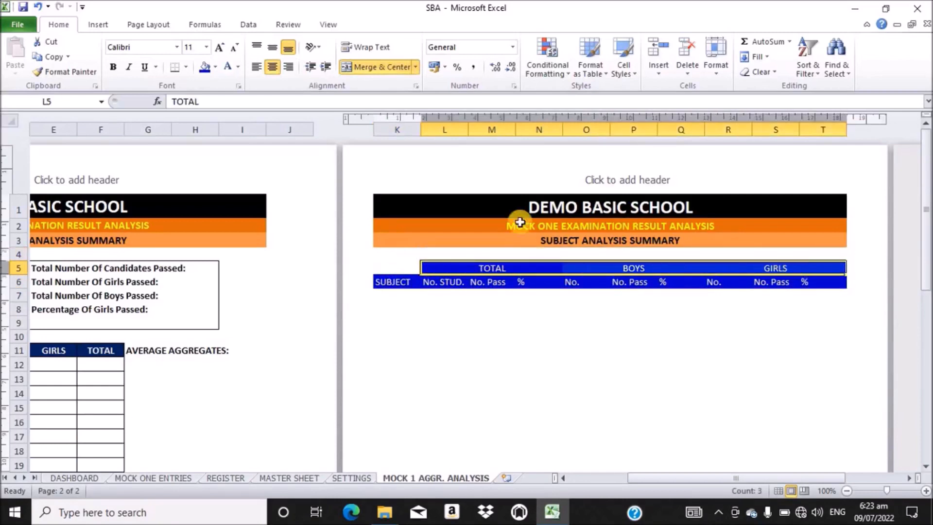
pyautogui.click(186, 67)
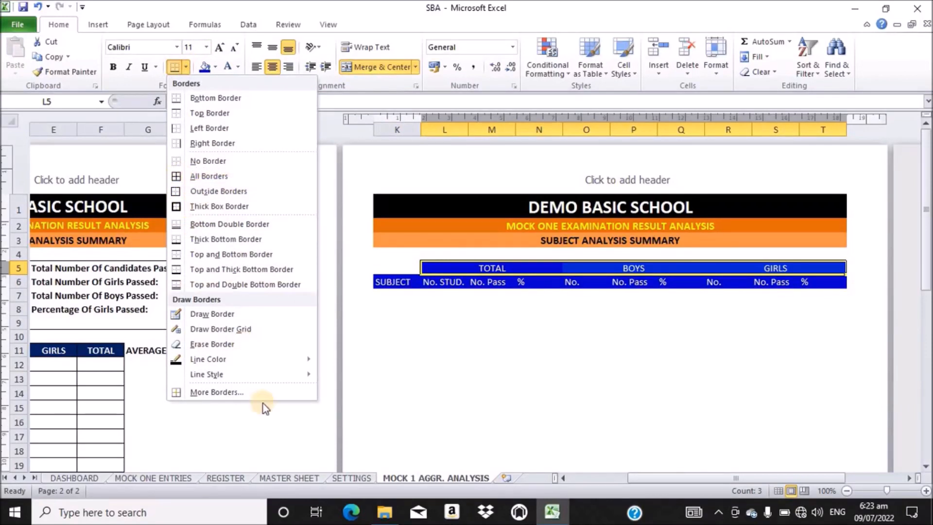
pyautogui.click(211, 392)
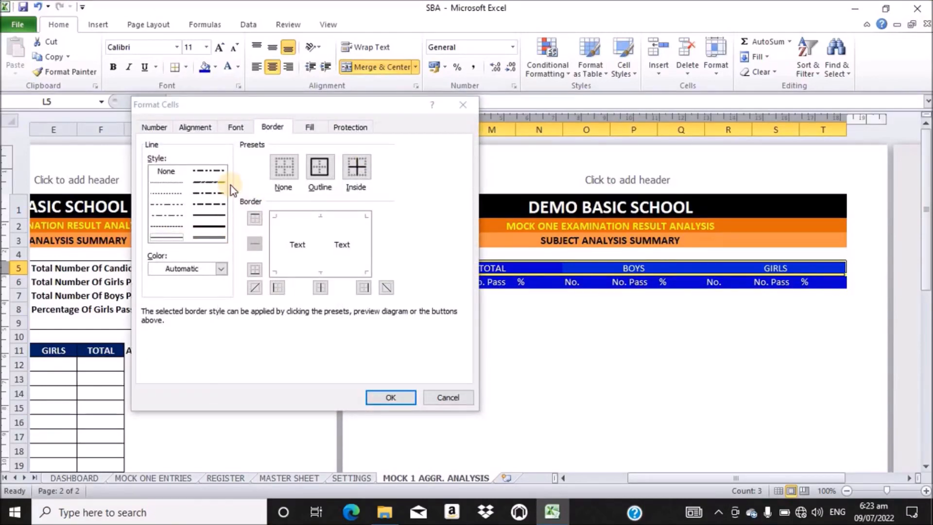
pyautogui.click(216, 204)
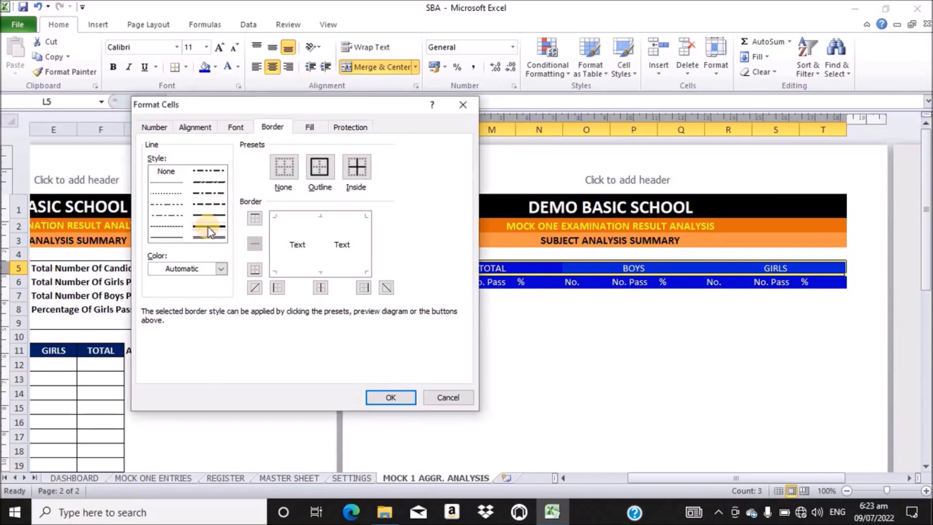
pyautogui.click(208, 235)
pyautogui.click(299, 218)
pyautogui.click(277, 240)
pyautogui.click(320, 251)
pyautogui.click(361, 246)
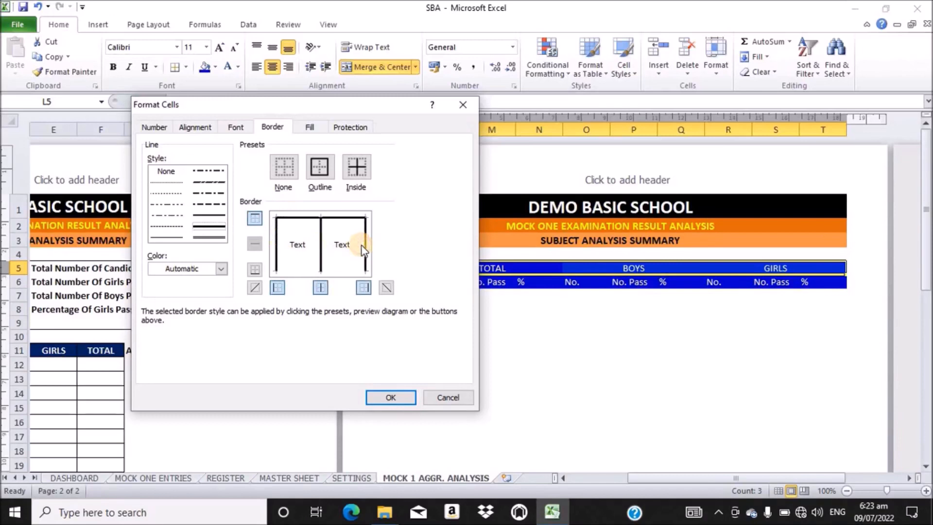
pyautogui.click(309, 271)
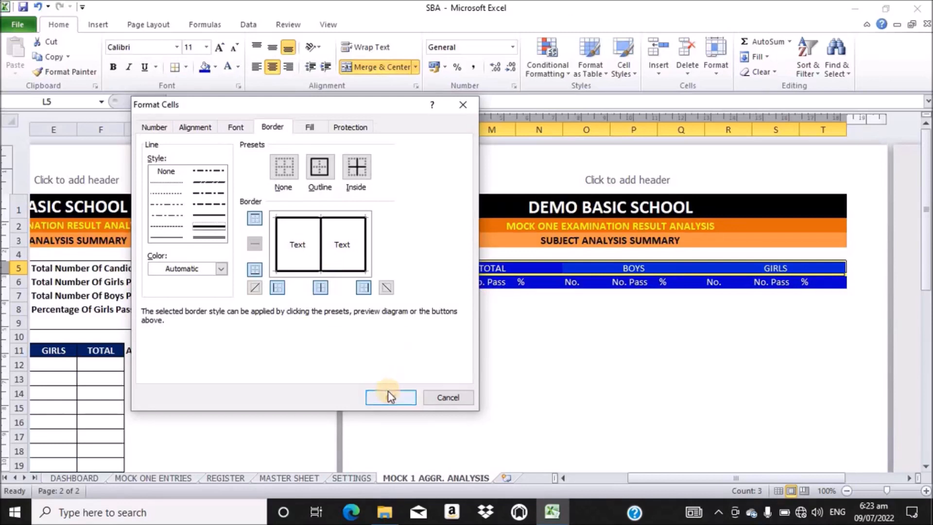
# Change the thick borders around and between the L5:T5 heading cells to white and apply them.
pyautogui.click(221, 268)
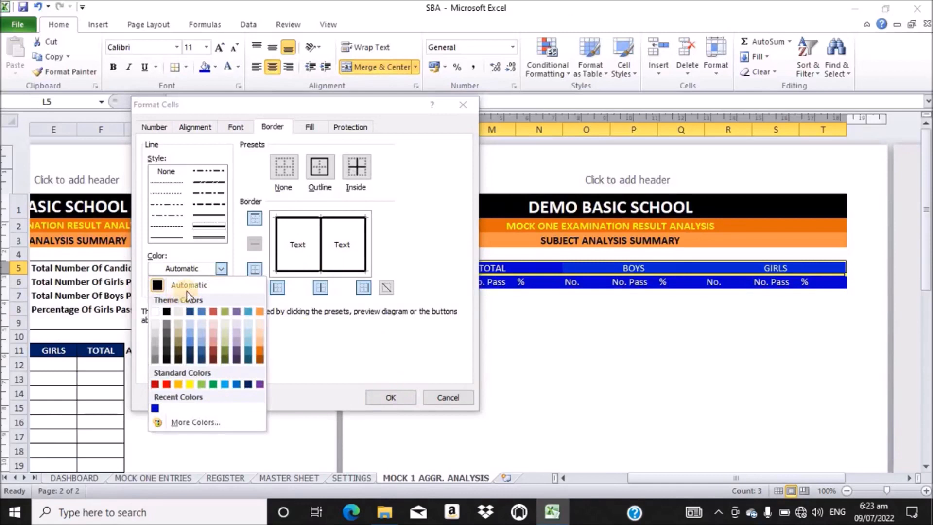
pyautogui.click(156, 312)
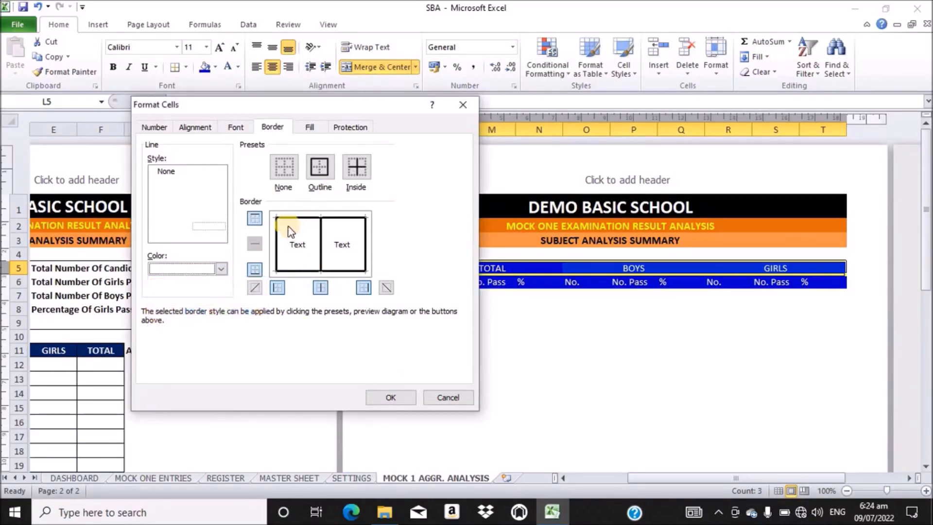
pyautogui.click(303, 218)
pyautogui.click(322, 269)
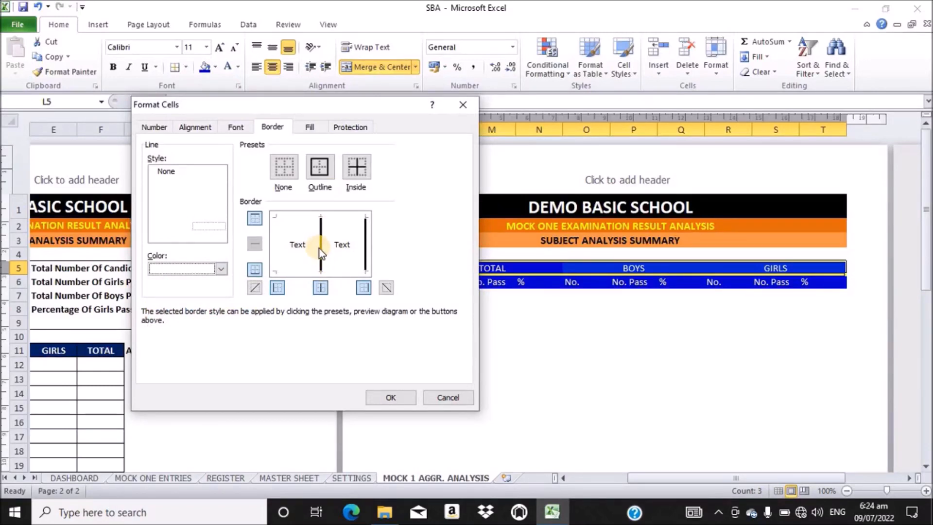
pyautogui.click(366, 248)
pyautogui.click(387, 396)
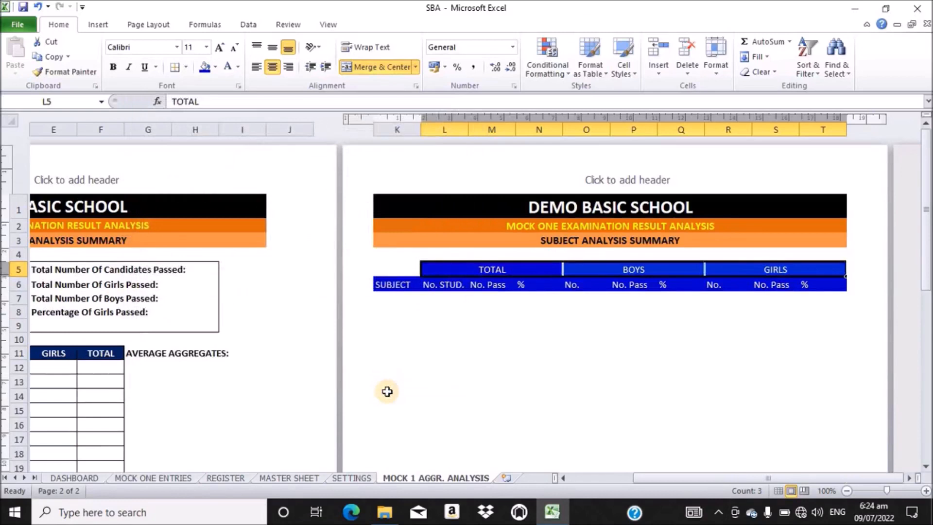
# Apply thick solid white borders around and between the sub-heading cells K6:T6.
pyautogui.click(551, 288)
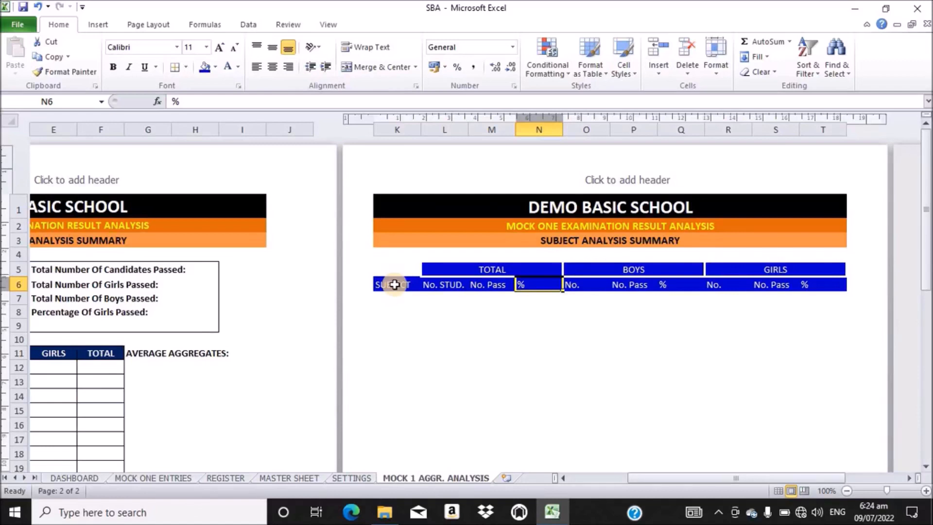
pyautogui.moveTo(394, 284); pyautogui.dragTo(844, 283)
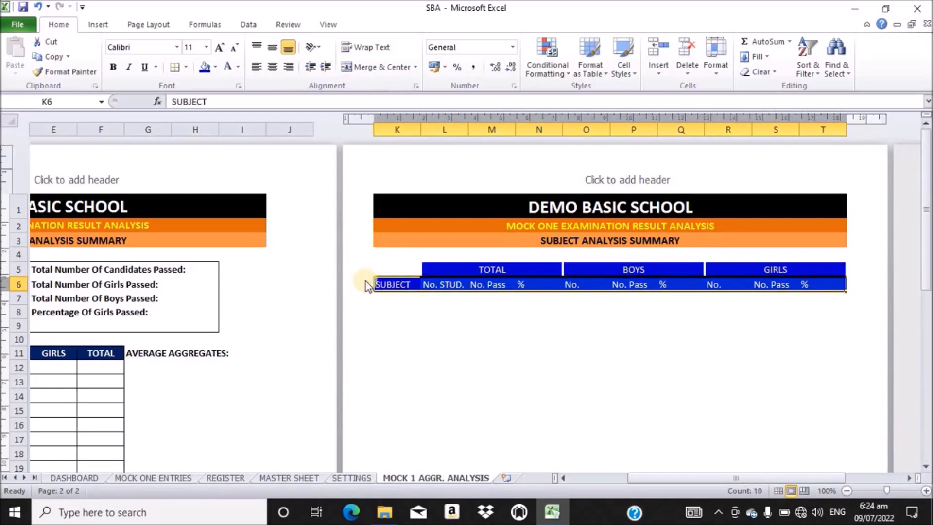
pyautogui.click(186, 68)
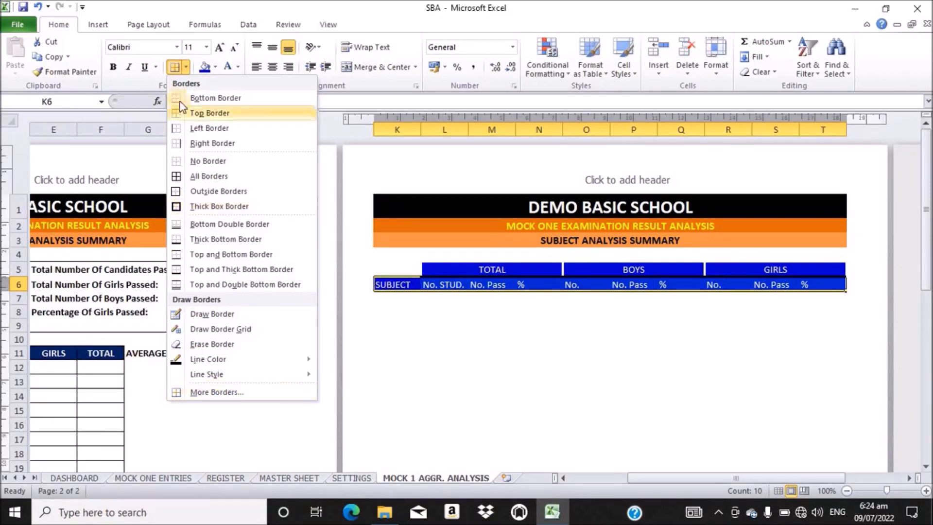
pyautogui.click(173, 68)
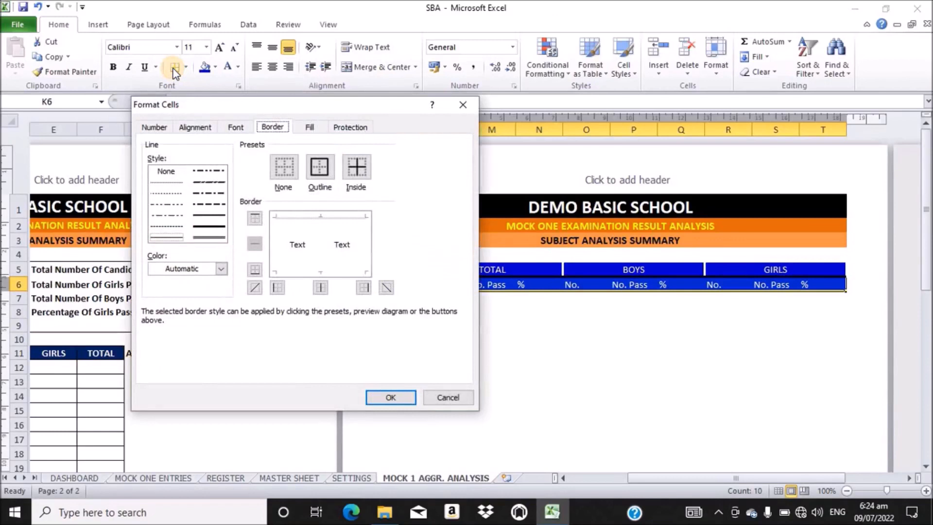
pyautogui.click(214, 226)
pyautogui.click(221, 268)
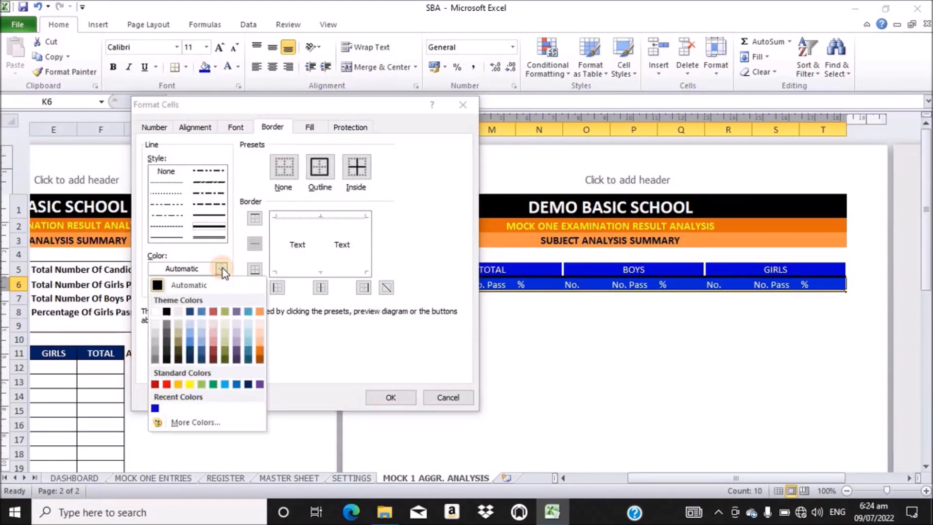
pyautogui.click(155, 311)
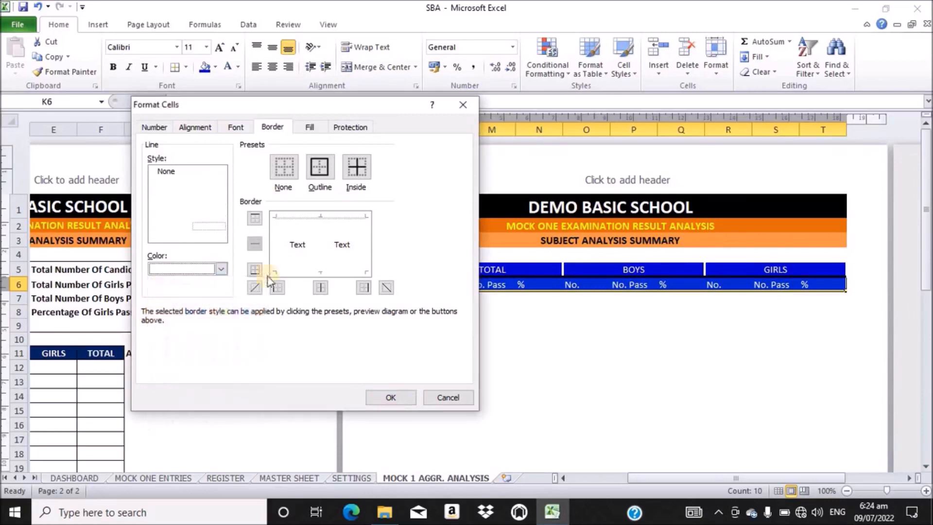
pyautogui.click(305, 224)
pyautogui.click(303, 218)
pyautogui.click(278, 248)
pyautogui.click(322, 244)
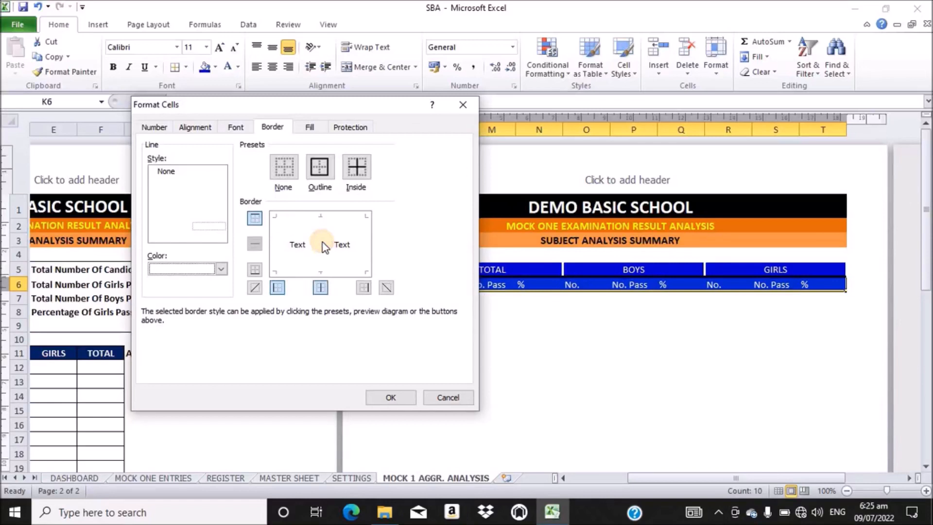
pyautogui.click(367, 243)
pyautogui.click(324, 271)
pyautogui.click(302, 272)
pyautogui.click(319, 249)
pyautogui.click(317, 245)
pyautogui.click(390, 398)
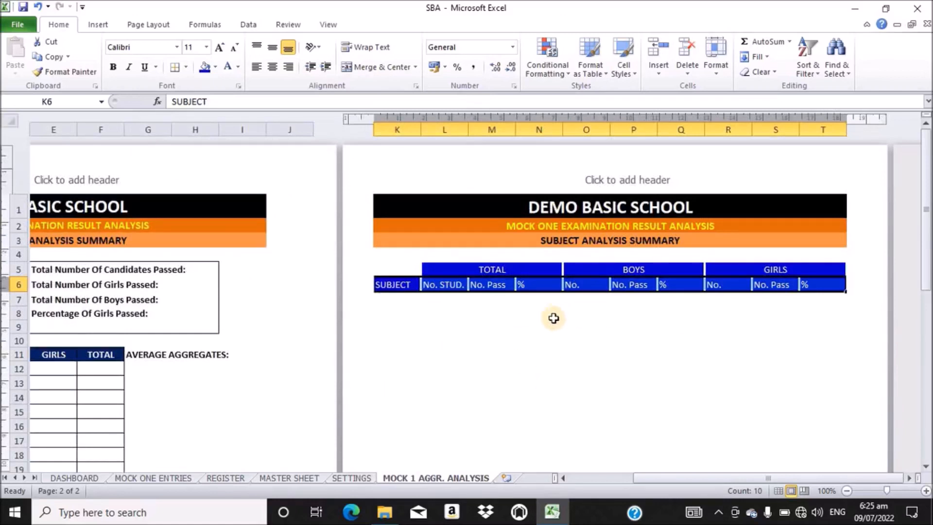
# Enter ENGLISH, MATHS, SCIENCE and SOCIAL under the SUBJECT heading in cells K7:K10.
pyautogui.click(391, 300)
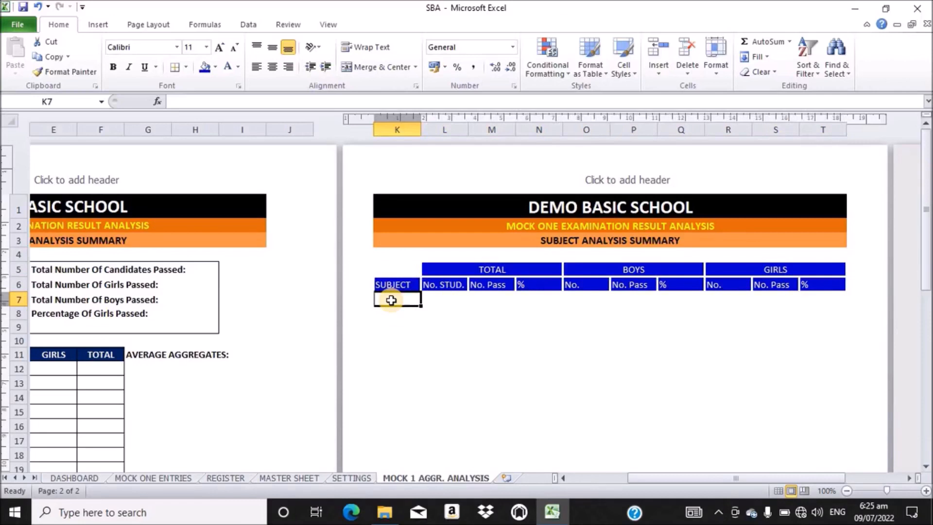
pyautogui.write('ENGLISH')
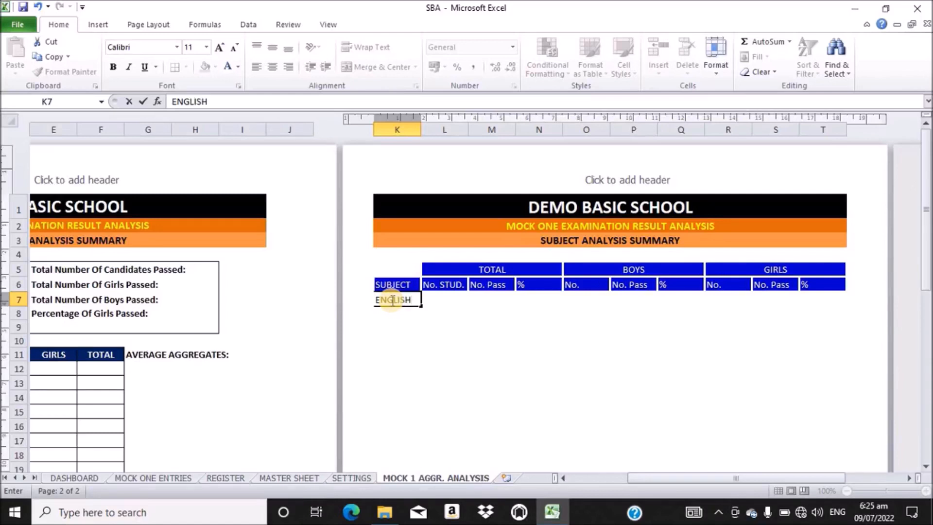
pyautogui.press('Return')
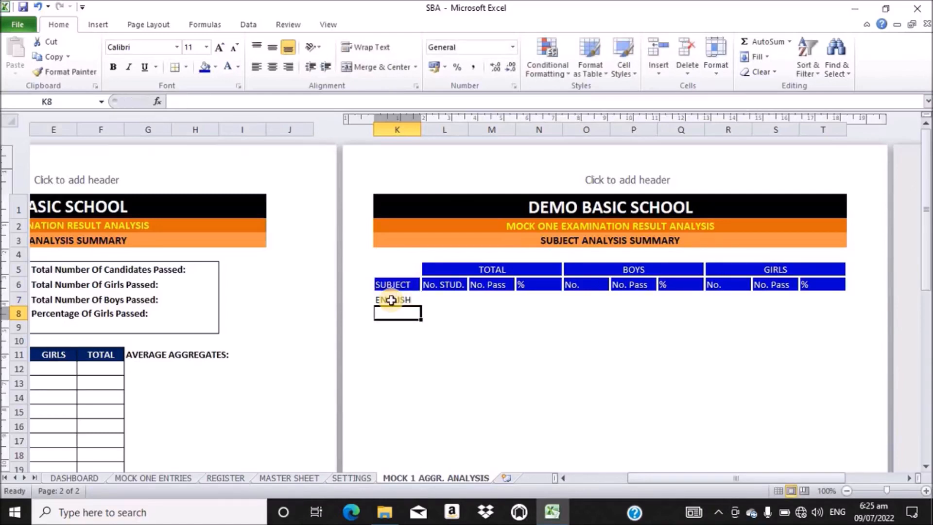
pyautogui.write('MATHS')
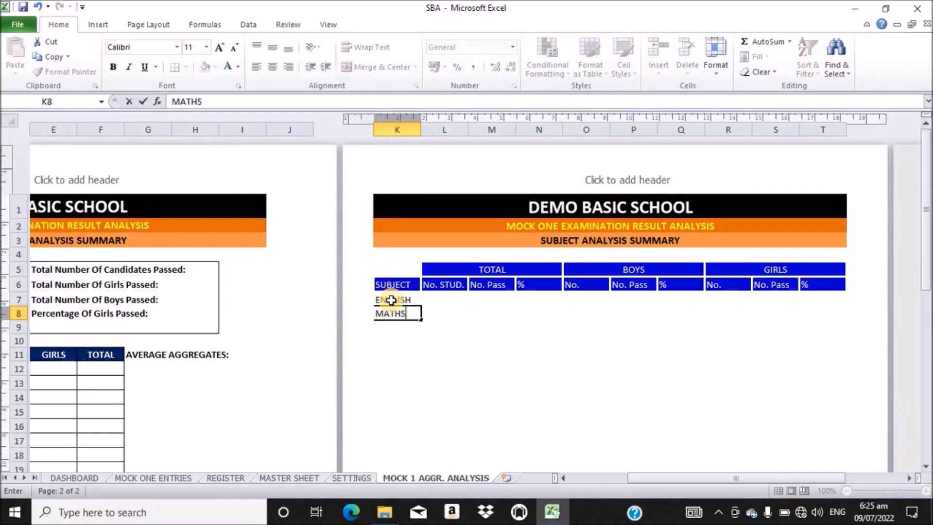
pyautogui.press('Return')
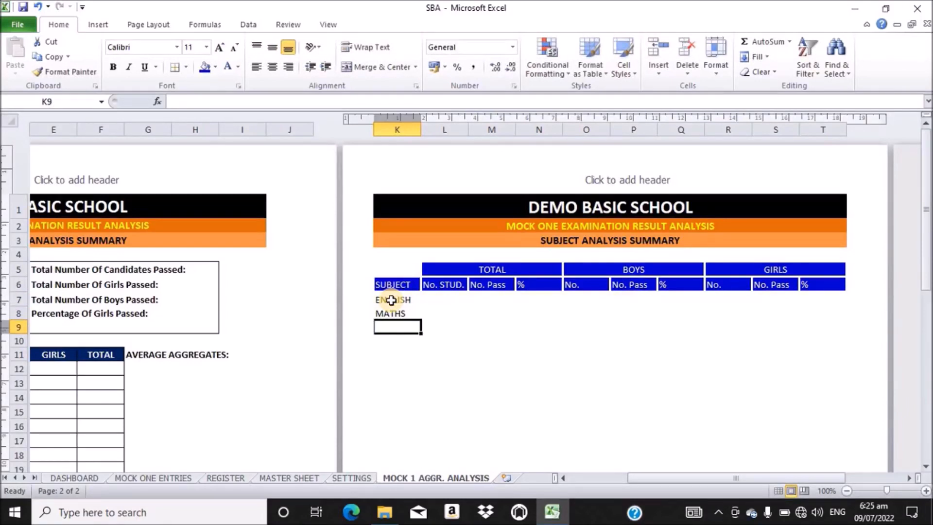
pyautogui.write('SCI')
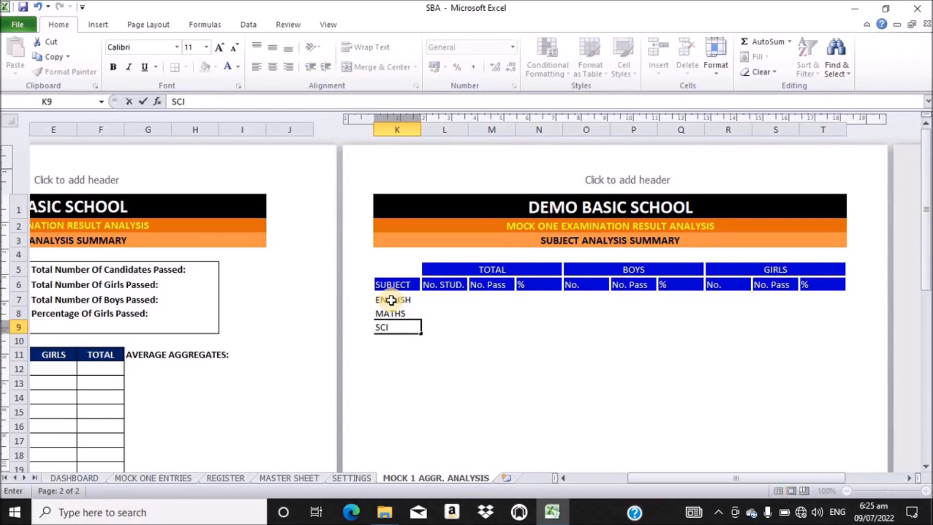
pyautogui.write('ENCE')
pyautogui.press('Return')
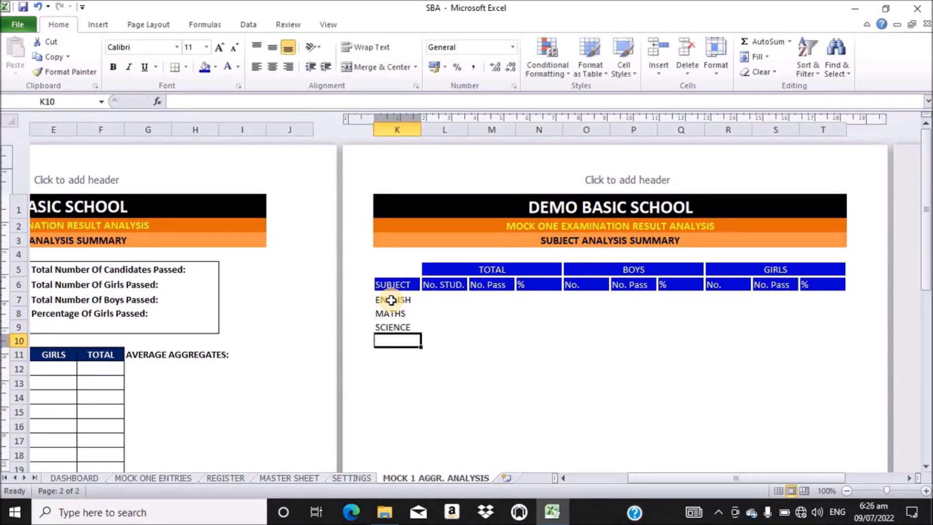
pyautogui.write('SOC')
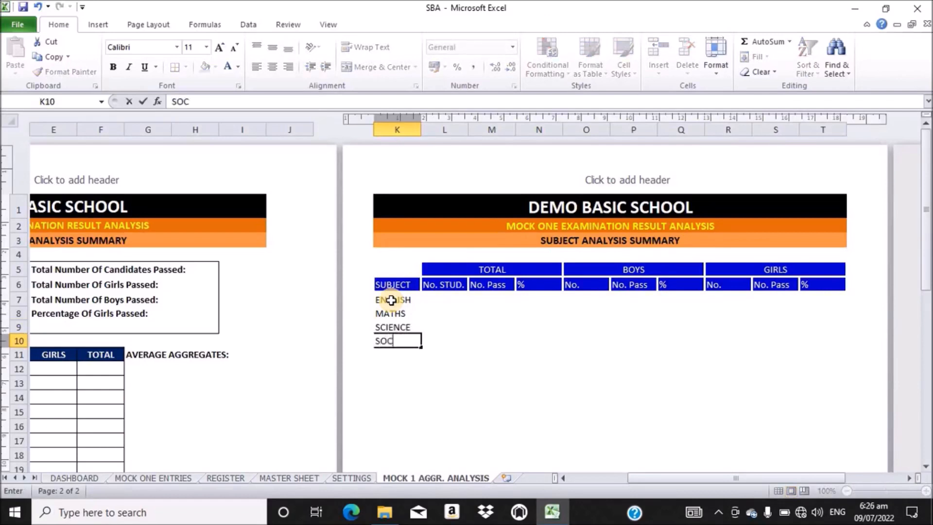
pyautogui.write('IAL')
pyautogui.press('Return')
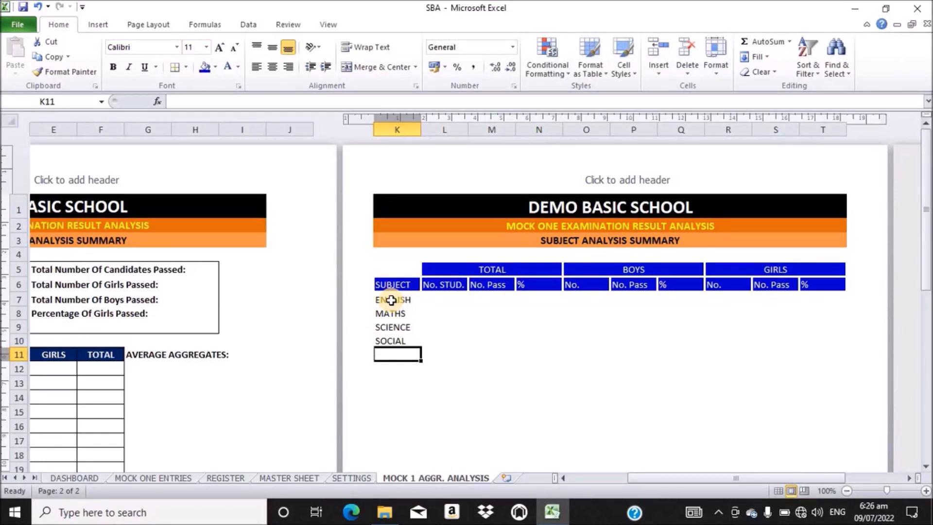
# Continue the subject list with I.C.T, R.M.E, B.D.T and GH. LANG in cells K11:K14.
pyautogui.write('I.C')
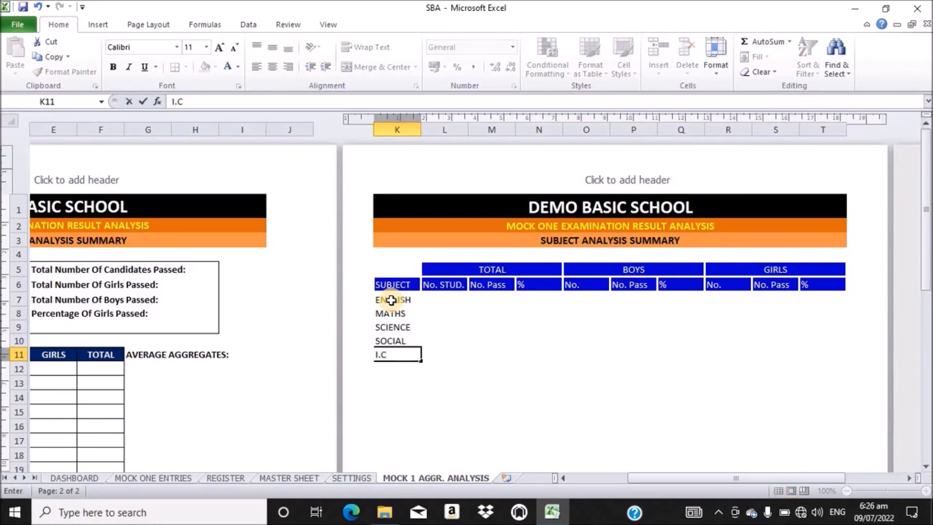
pyautogui.write('.T')
pyautogui.press('Return')
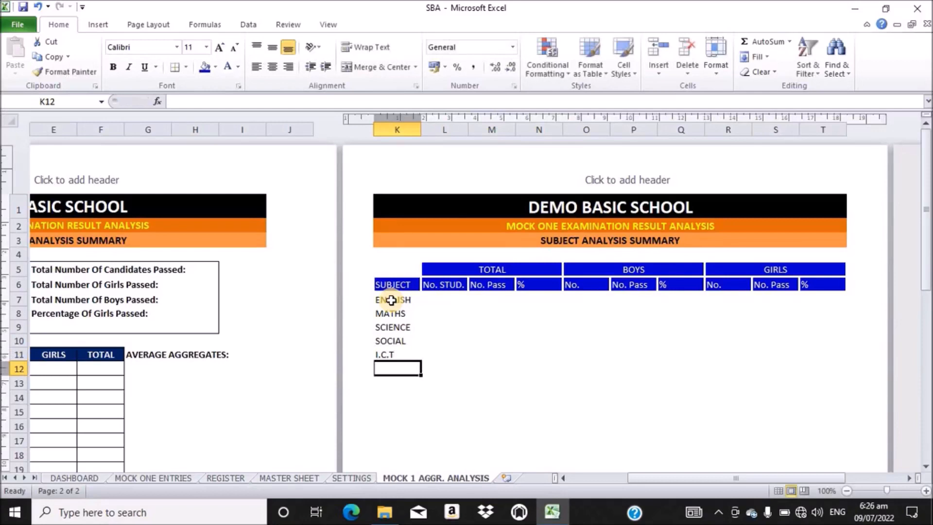
pyautogui.write('R.')
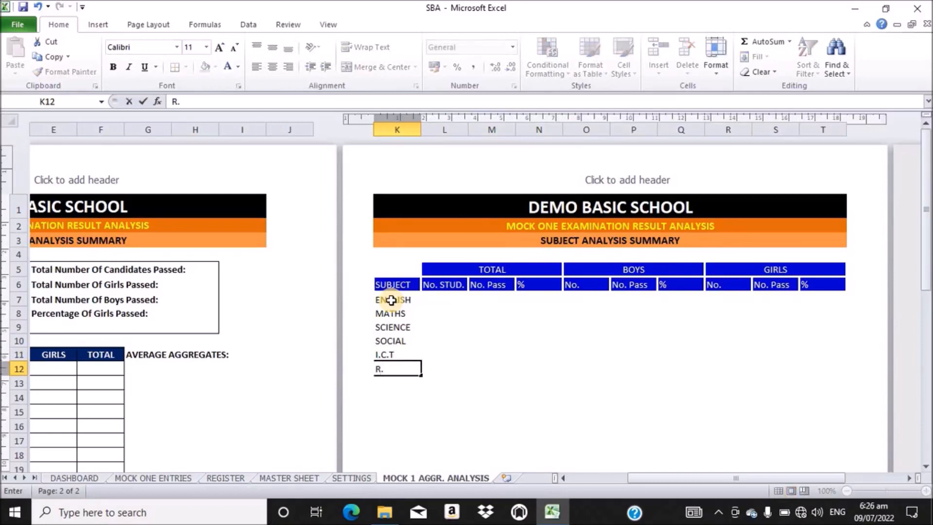
pyautogui.write('M.E')
pyautogui.press('Return')
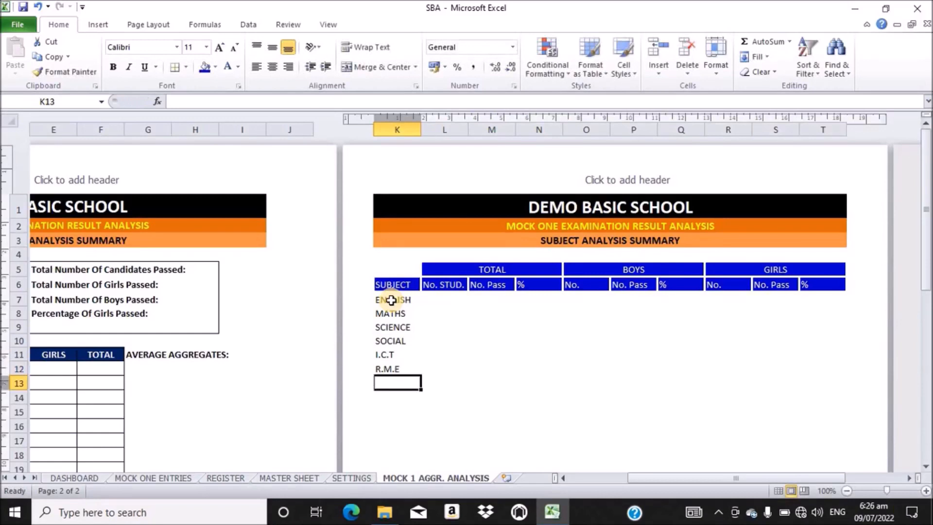
pyautogui.write('B')
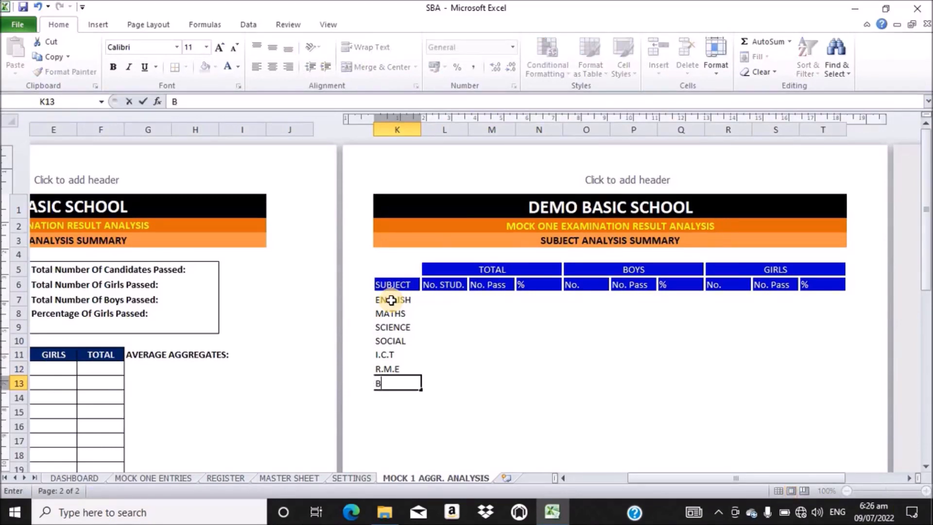
pyautogui.write('.D.T')
pyautogui.press('Return')
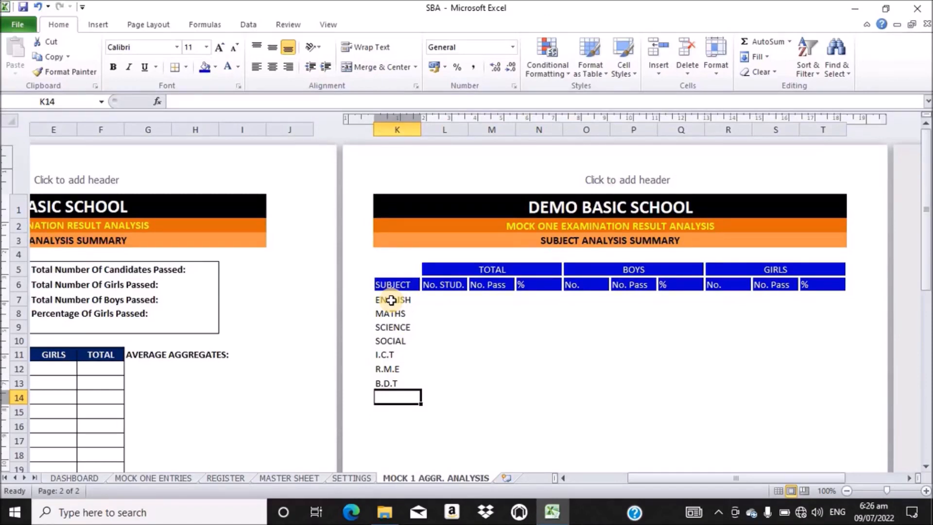
pyautogui.write('GH')
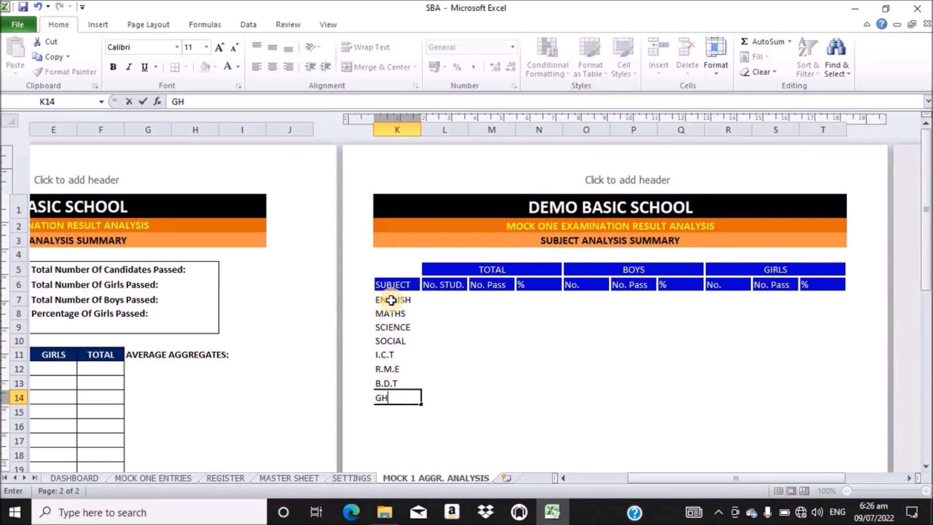
pyautogui.write('. LANG')
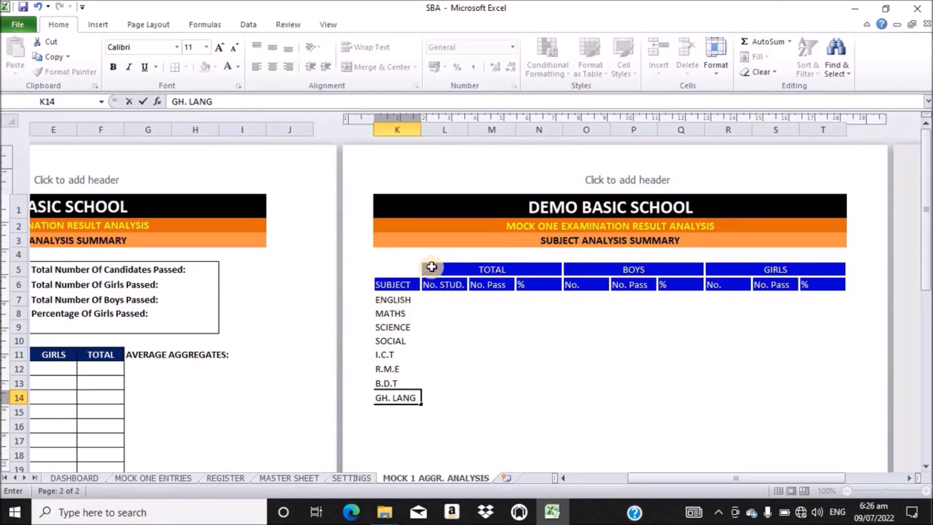
pyautogui.click(380, 298)
# Apply all borders and bold formatting to the table body K7:T14.
pyautogui.moveTo(381, 298)
pyautogui.mouseDown()
pyautogui.moveTo(672, 352)
pyautogui.moveTo(804, 384)
pyautogui.moveTo(804, 411)
pyautogui.moveTo(805, 398)
pyautogui.mouseUp()
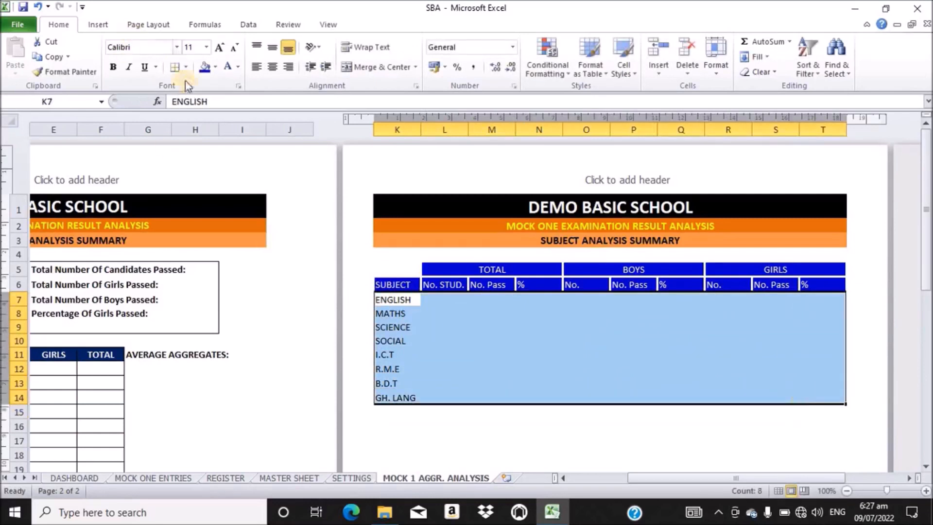
pyautogui.click(186, 66)
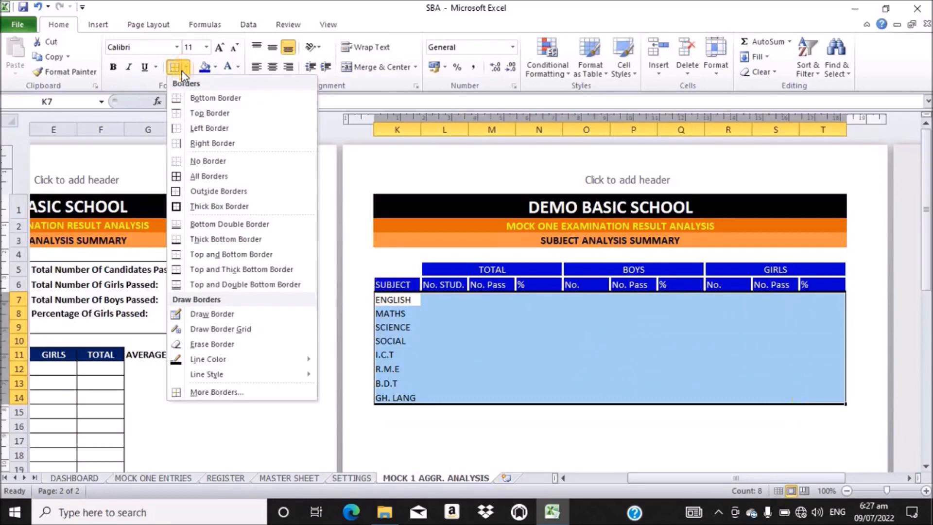
pyautogui.click(178, 176)
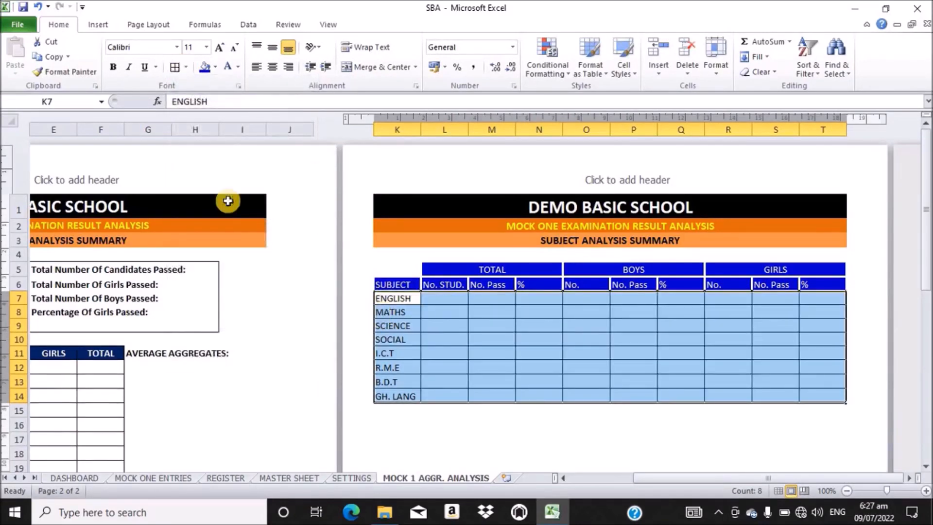
pyautogui.click(114, 68)
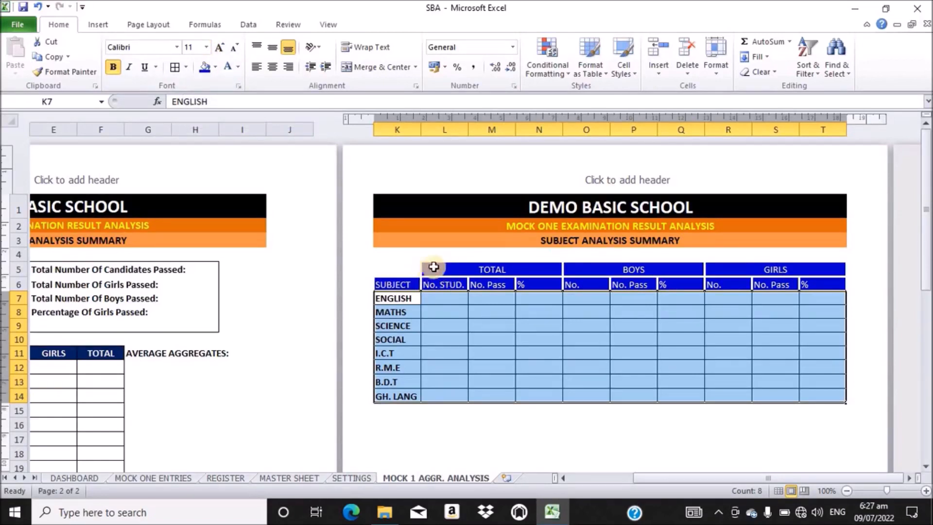
# Centre the sub-heading row K6:T6 horizontally and align it to the middle vertically.
pyautogui.moveTo(385, 286); pyautogui.dragTo(806, 280)
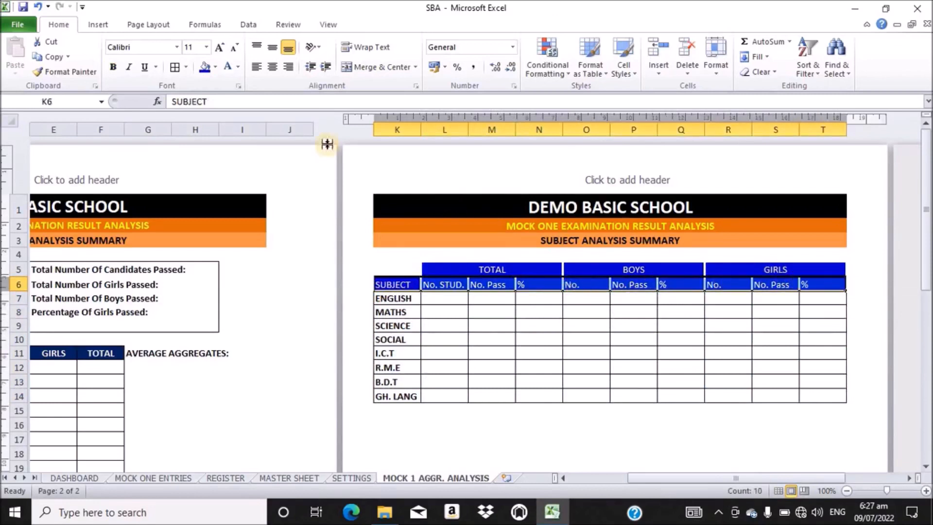
pyautogui.click(275, 65)
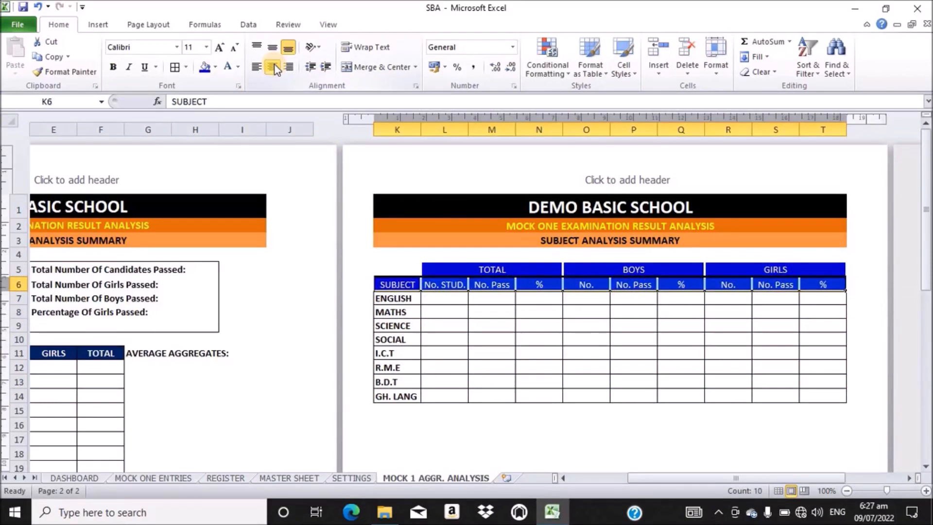
pyautogui.click(273, 47)
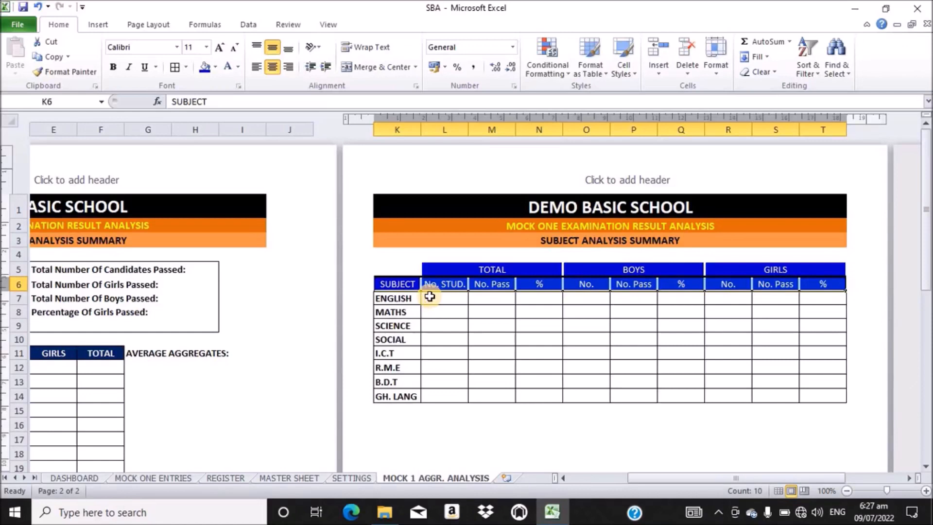
# Set the empty result cells L7:T14 to middle vertical alignment and centred horizontal alignment.
pyautogui.click(430, 297)
pyautogui.moveTo(430, 296); pyautogui.dragTo(826, 394)
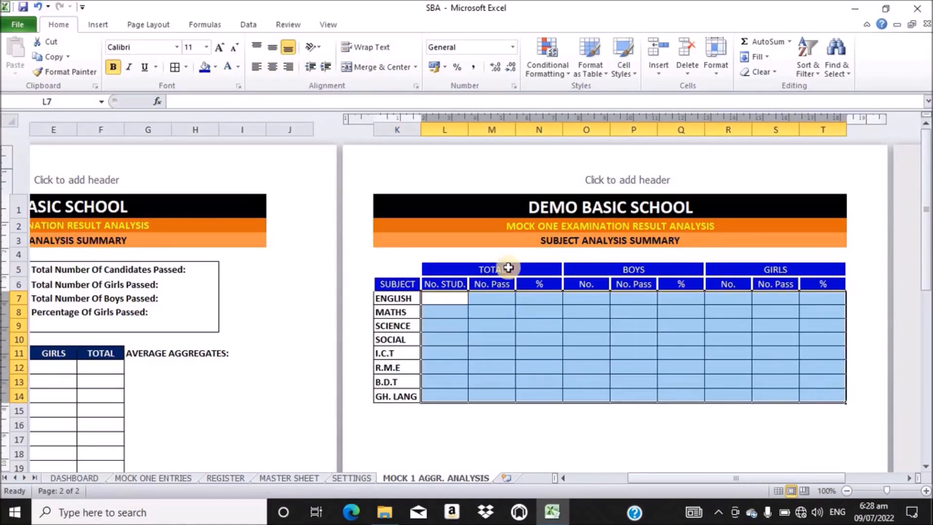
pyautogui.click(274, 47)
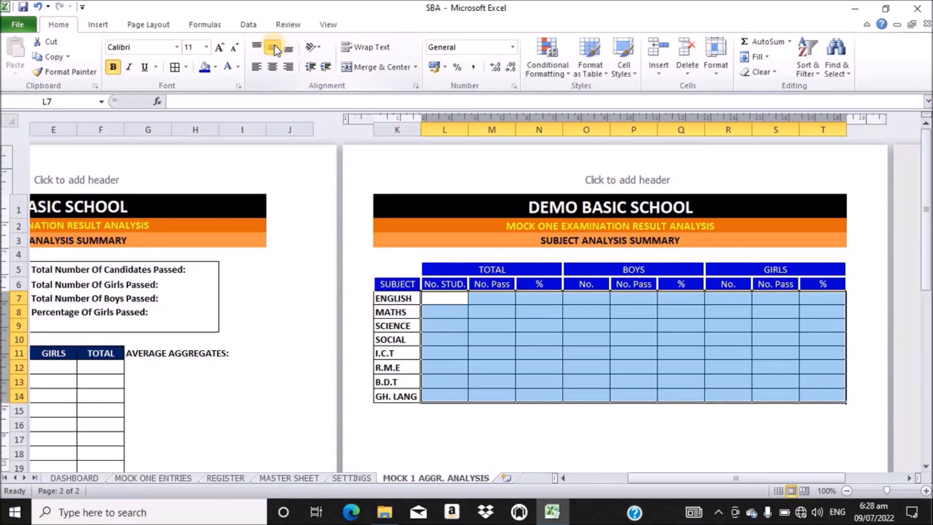
pyautogui.click(272, 66)
pyautogui.moveTo(927, 191)
pyautogui.mouseDown()
pyautogui.moveTo(928, 210)
pyautogui.moveTo(928, 201)
pyautogui.mouseUp()
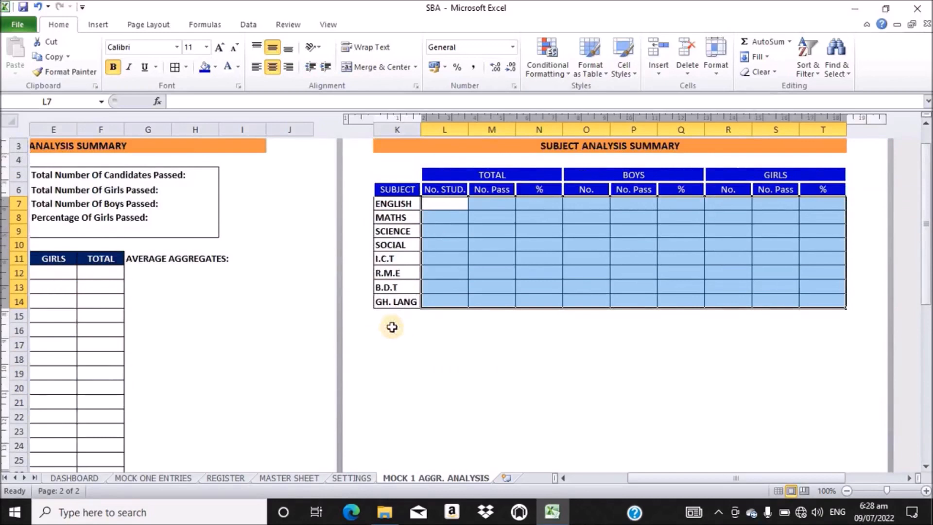
# Enter the row labels SUBJECT, AVERAGE and POSITION in cells K17:K19 below the subject analysis table.
pyautogui.click(389, 342)
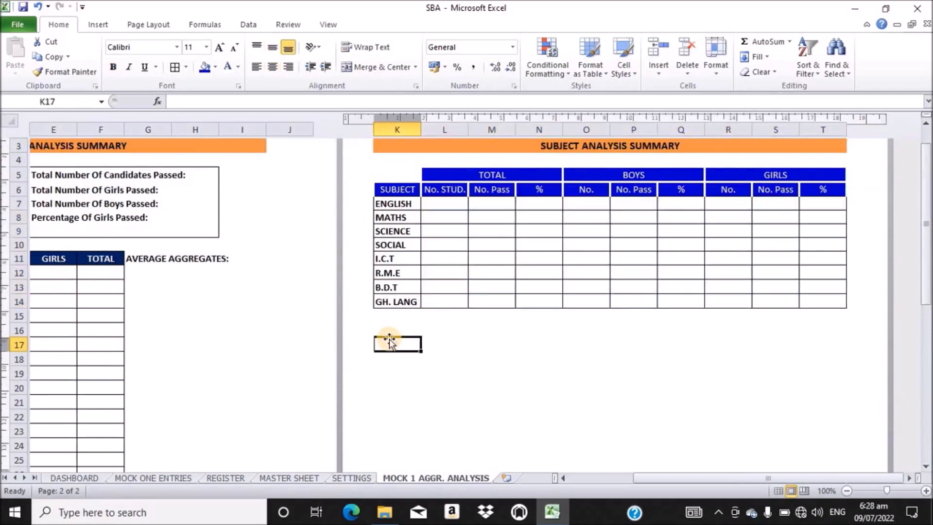
pyautogui.click(390, 333)
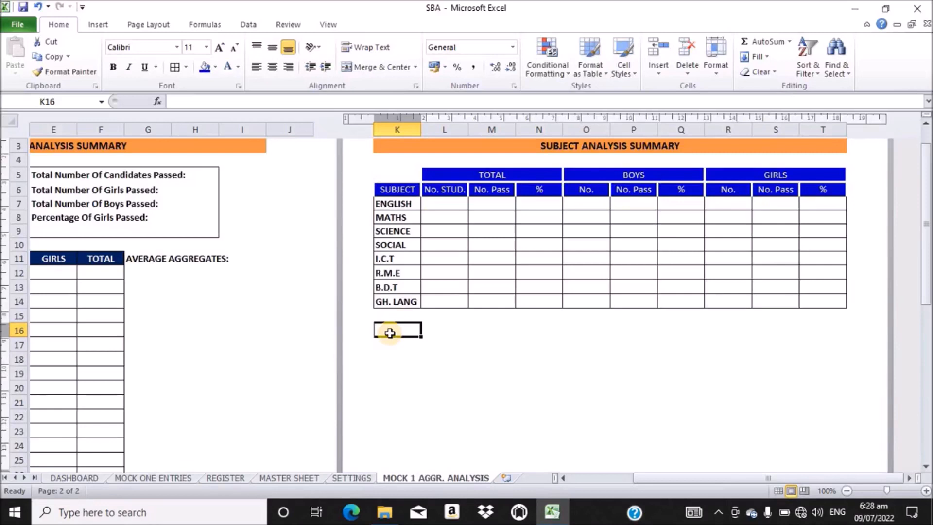
pyautogui.click(395, 344)
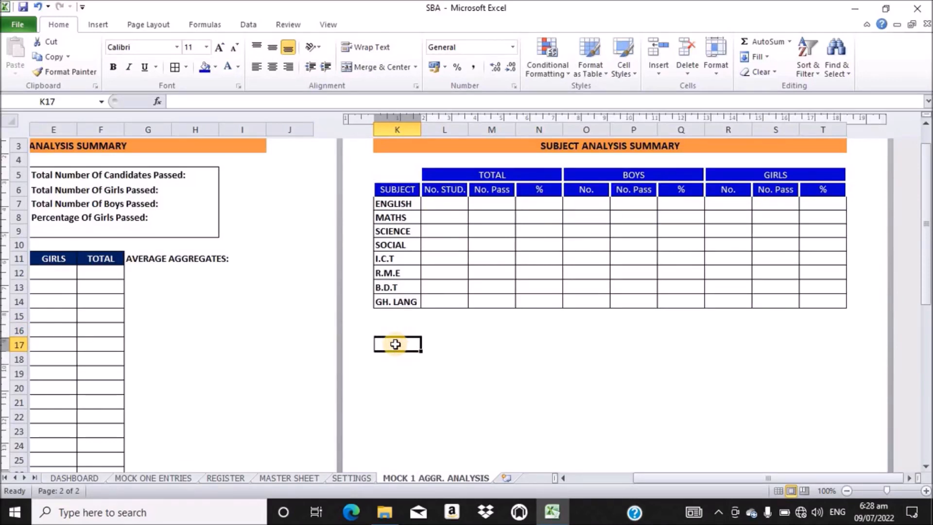
pyautogui.write('SUB')
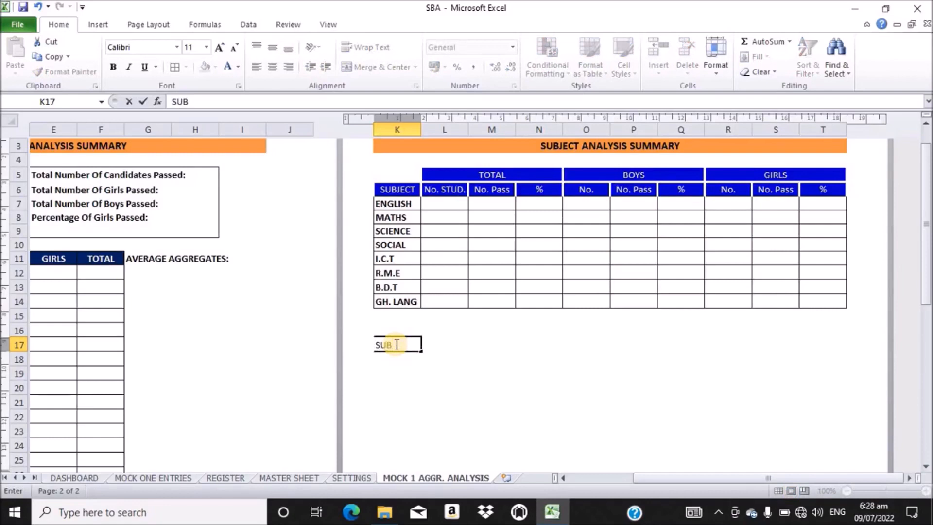
pyautogui.write('JECT')
pyautogui.press('Return')
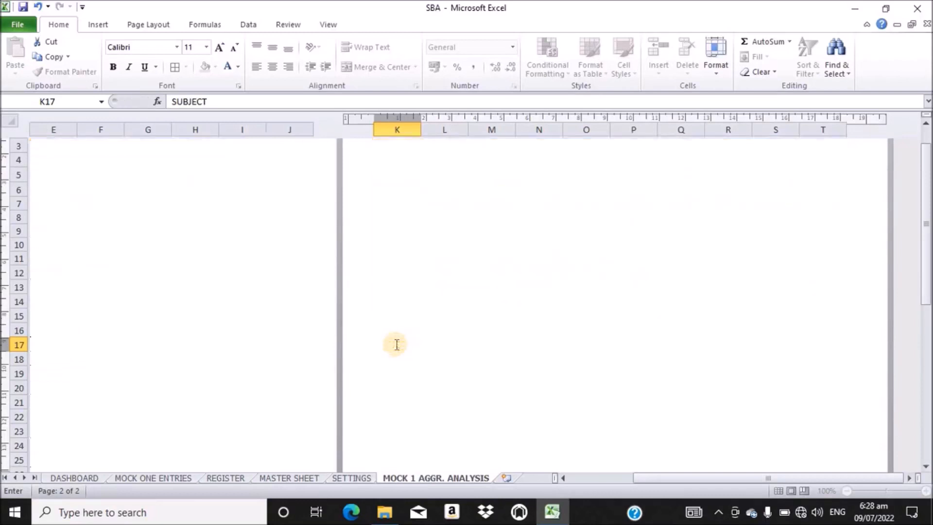
pyautogui.write('AVERA')
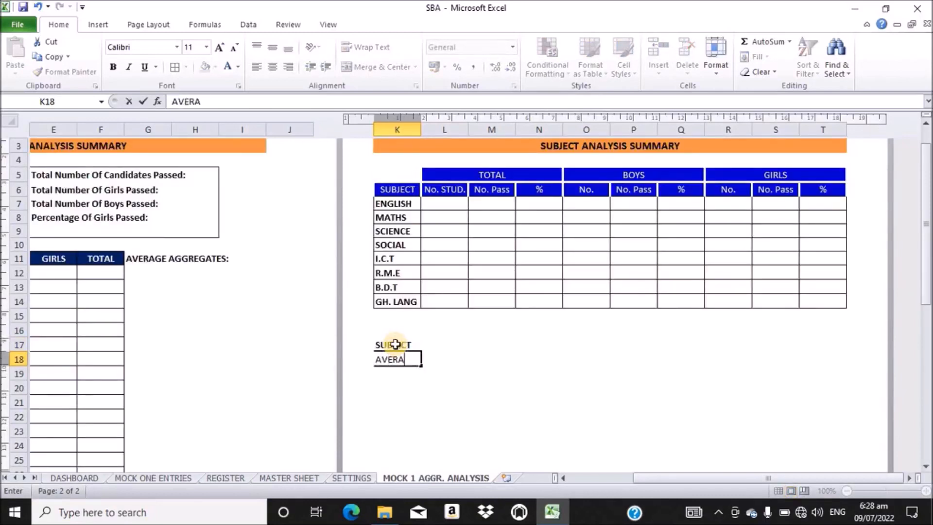
pyautogui.write('GE')
pyautogui.press('Return')
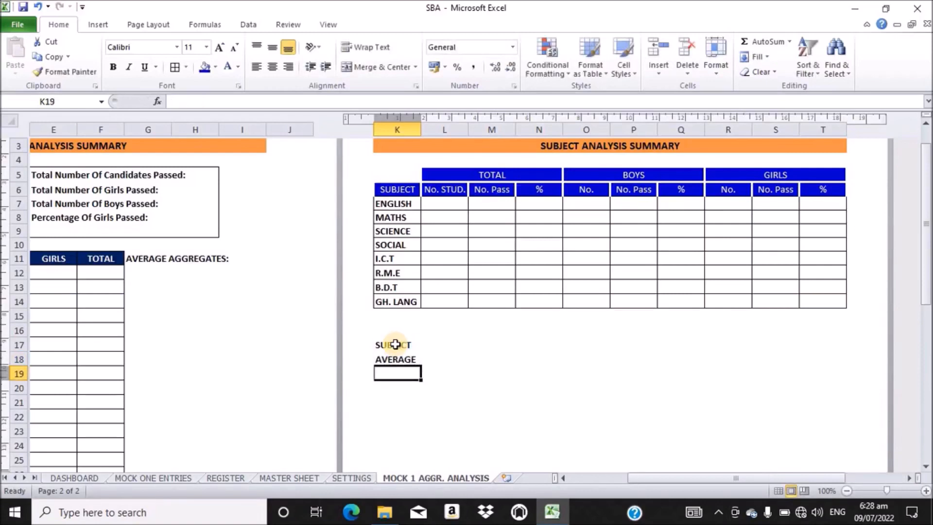
pyautogui.write('P')
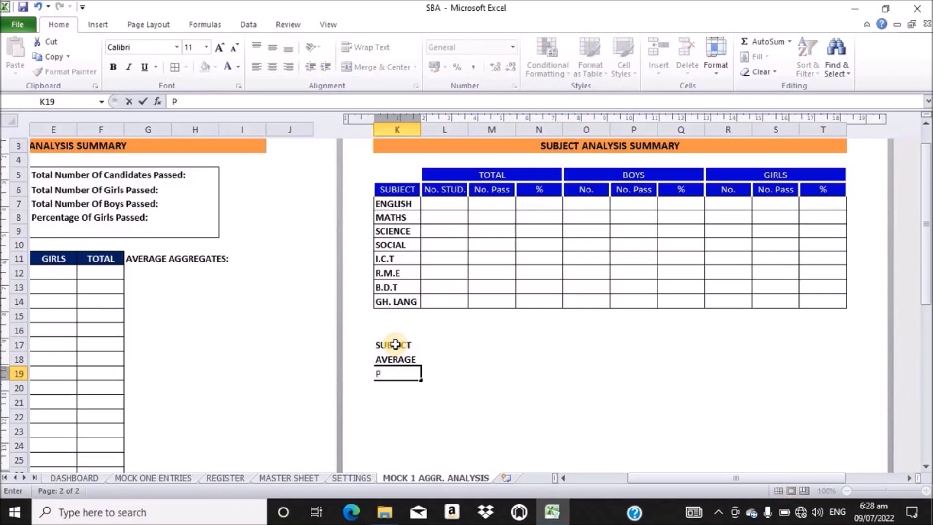
pyautogui.write('OSITION')
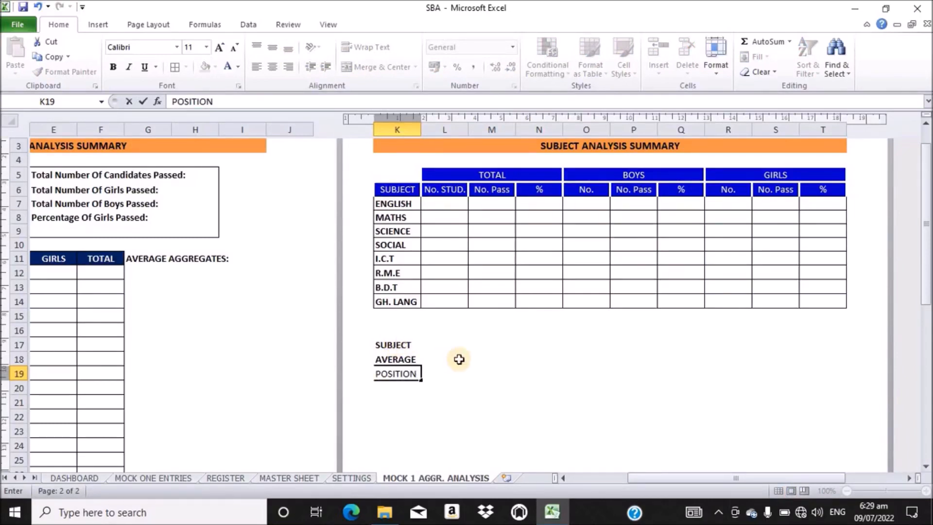
# Enter the subject headings ENGLISH, MATHS, SCIENCE and SOCIAL across cells L17:O17.
pyautogui.click(437, 343)
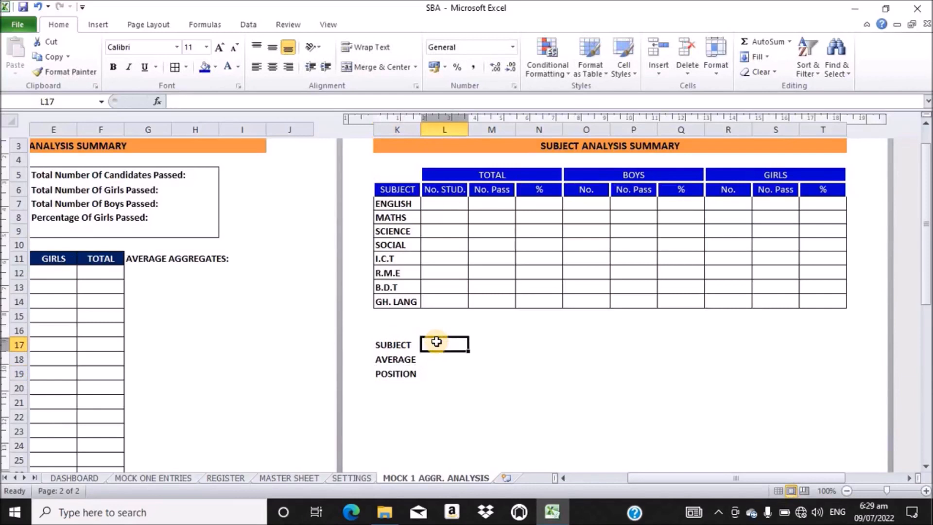
pyautogui.write('ENGLISH')
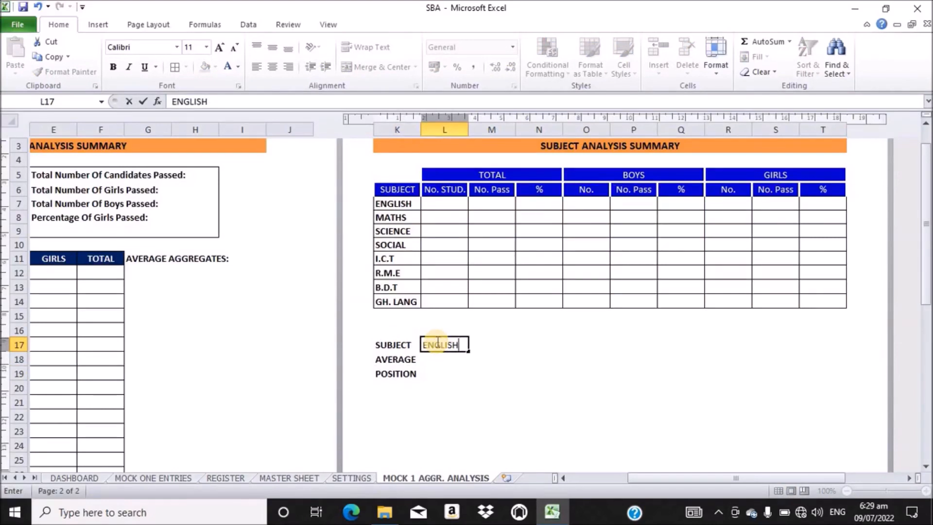
pyautogui.press('Tab')
pyautogui.write('MATHS')
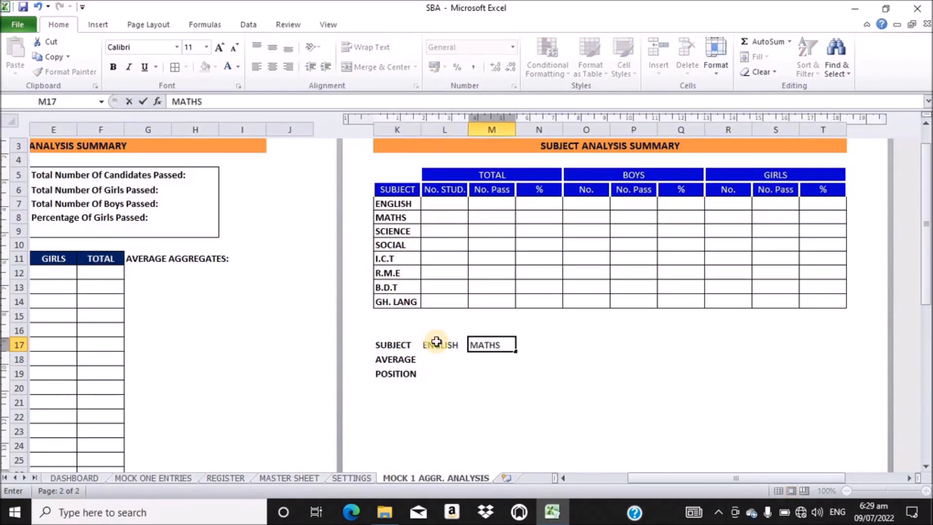
pyautogui.press('Tab')
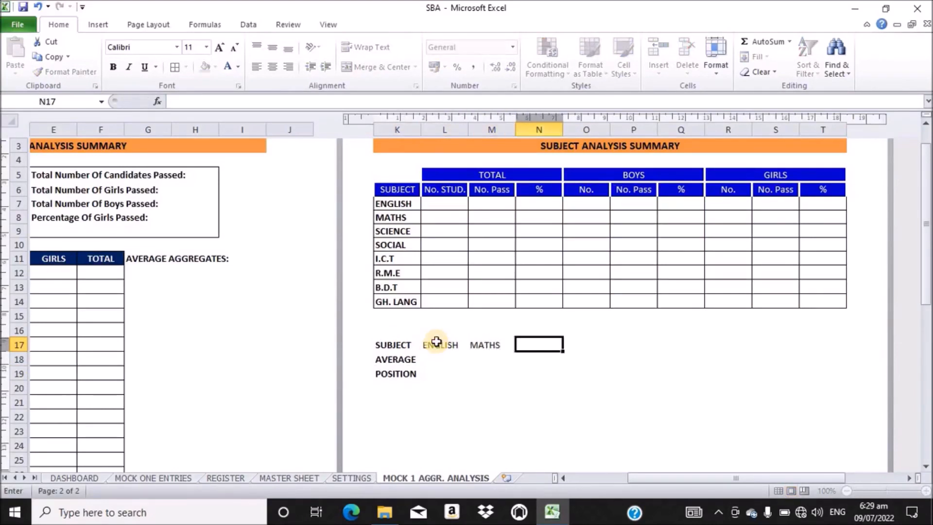
pyautogui.write('SCIENCE')
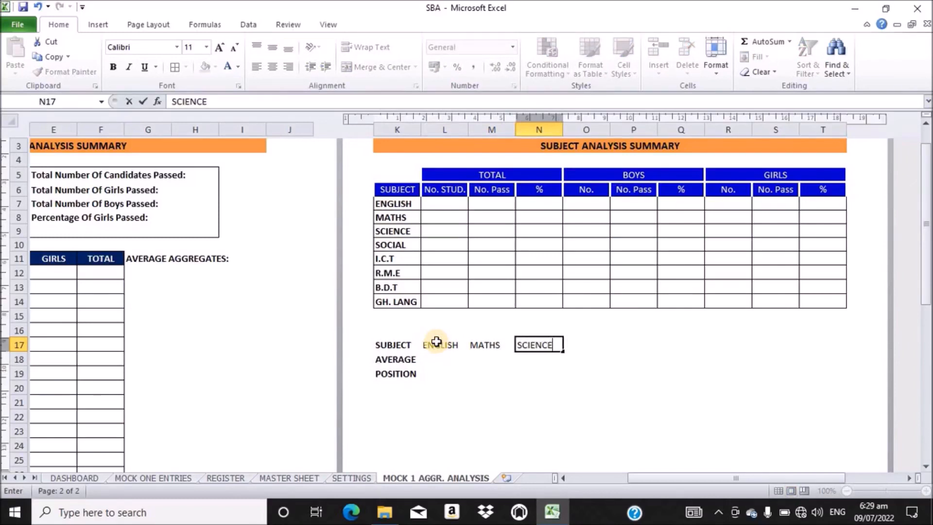
pyautogui.press('Tab')
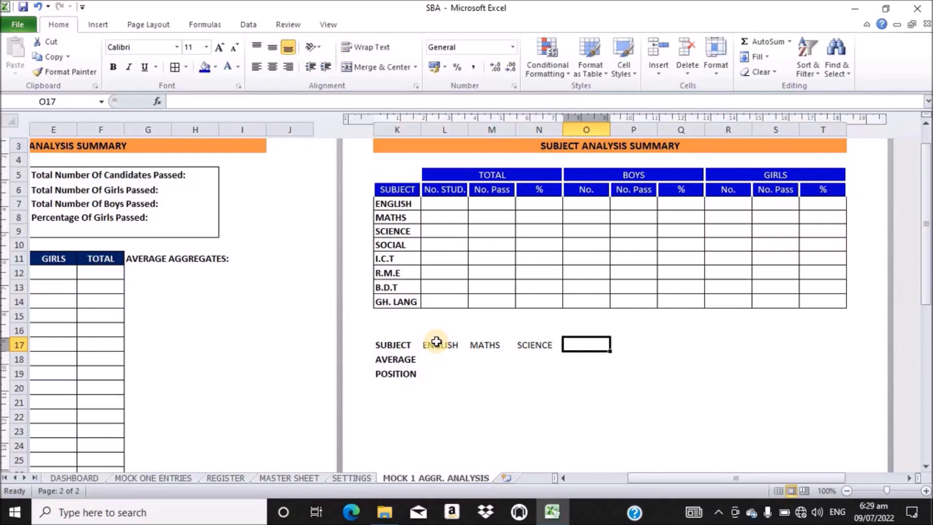
pyautogui.write('SOCI')
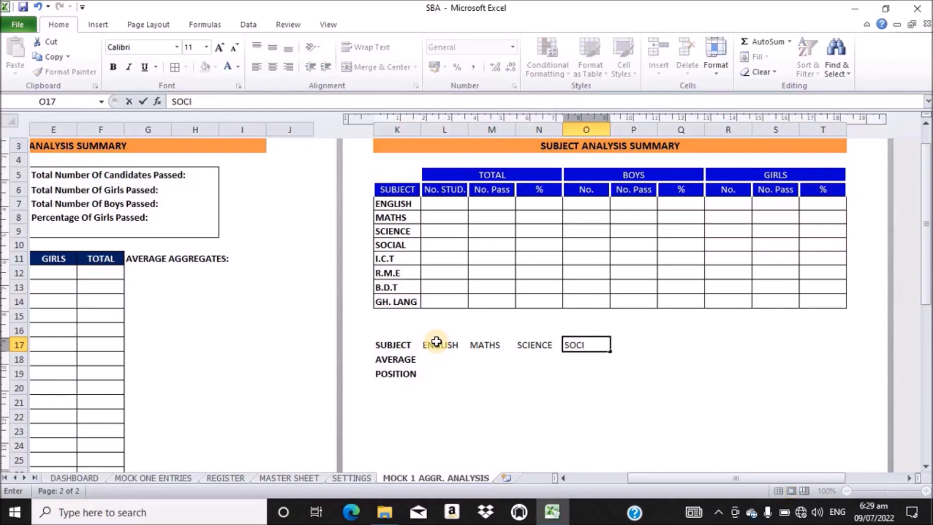
pyautogui.write('AL')
pyautogui.press('Tab')
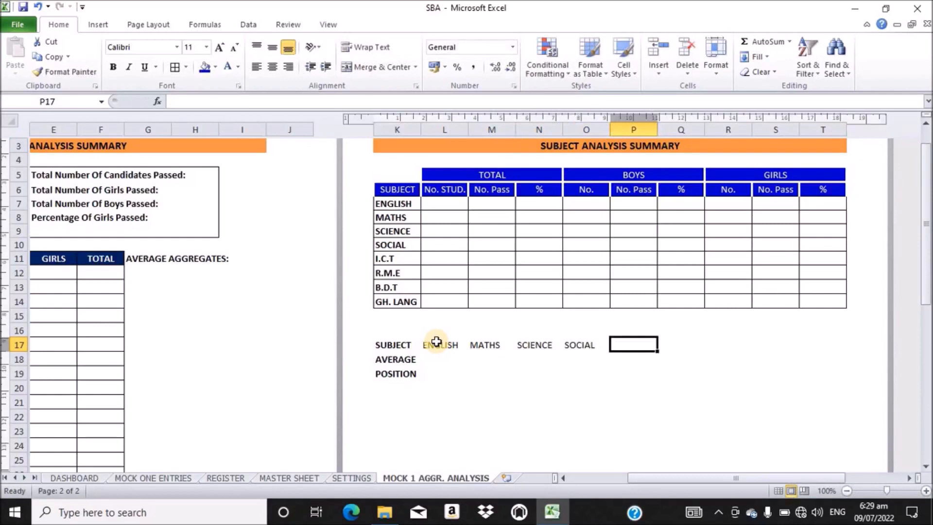
# Continue the subject headings with I.C.T, R.M.E and B.D.T in cells P17:R17.
pyautogui.write('I.C.T')
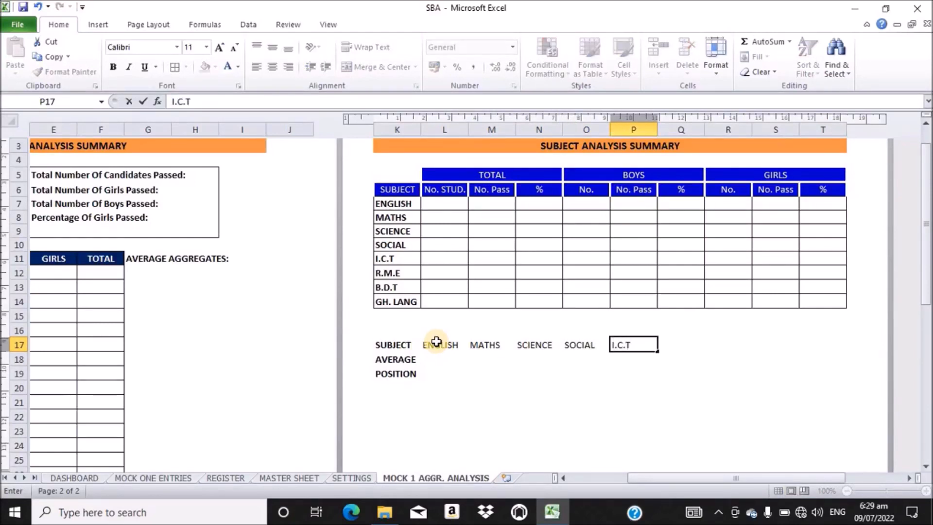
pyautogui.press('Tab')
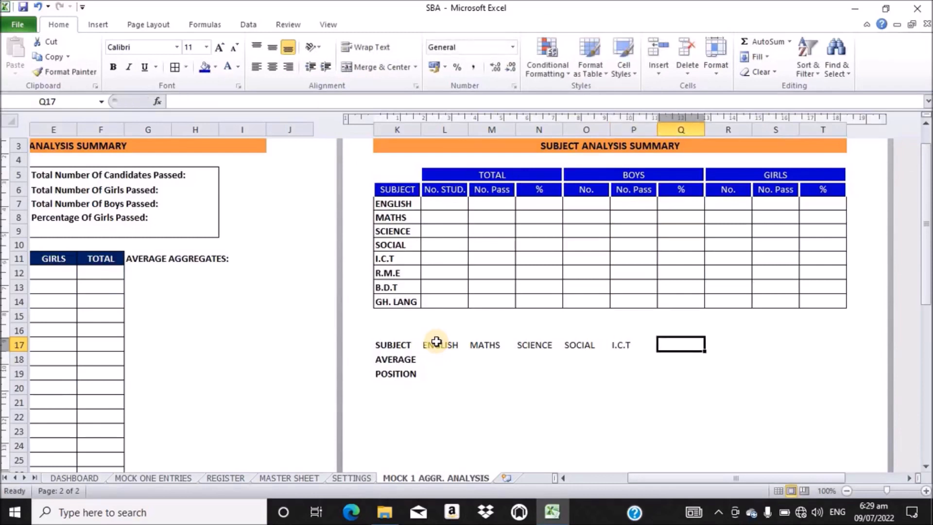
pyautogui.write('R.')
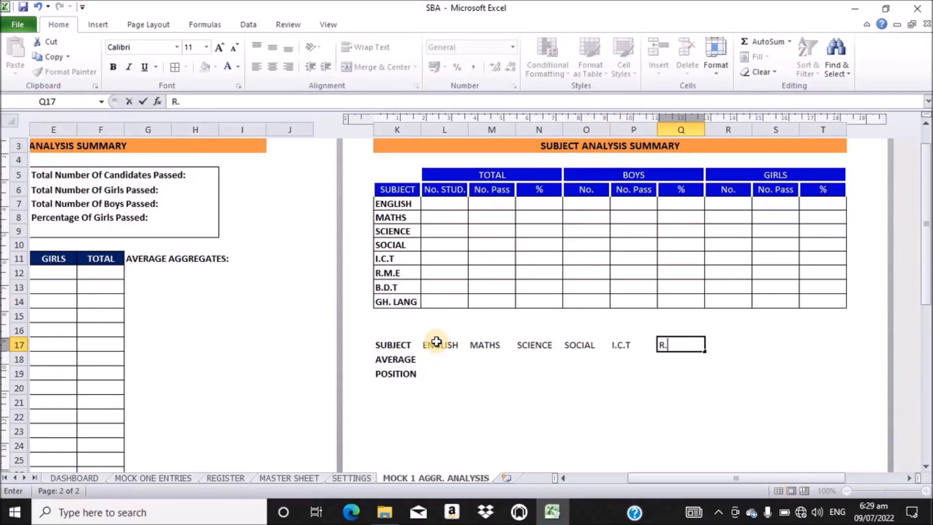
pyautogui.write('M.E')
pyautogui.press('Tab')
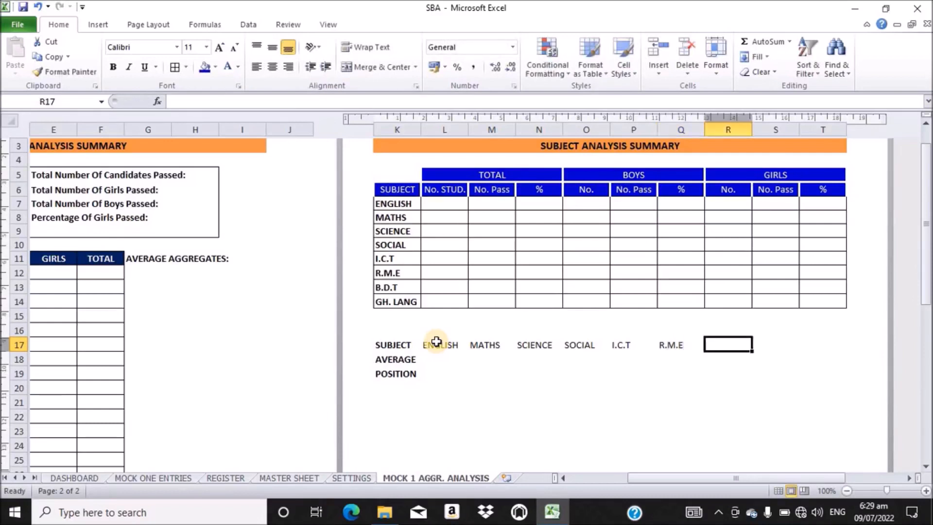
pyautogui.write('B.')
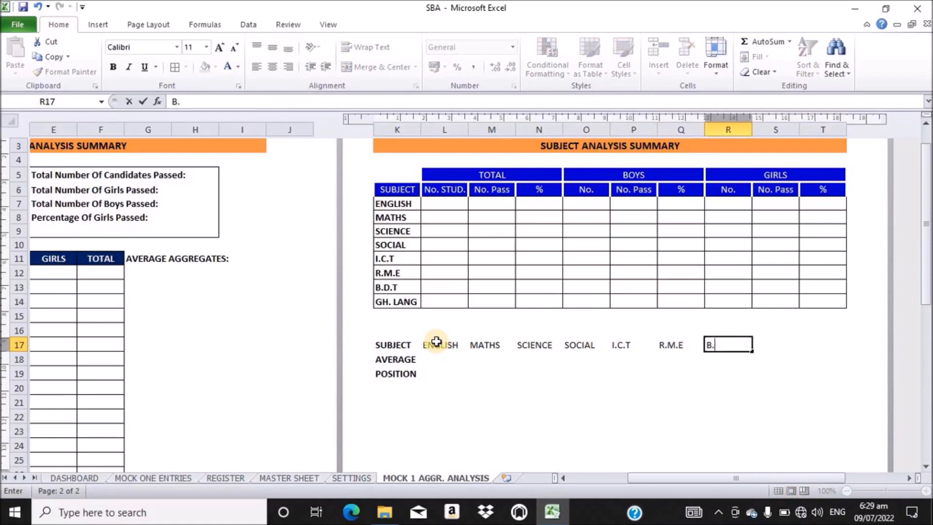
pyautogui.write('D.T')
pyautogui.press('Tab')
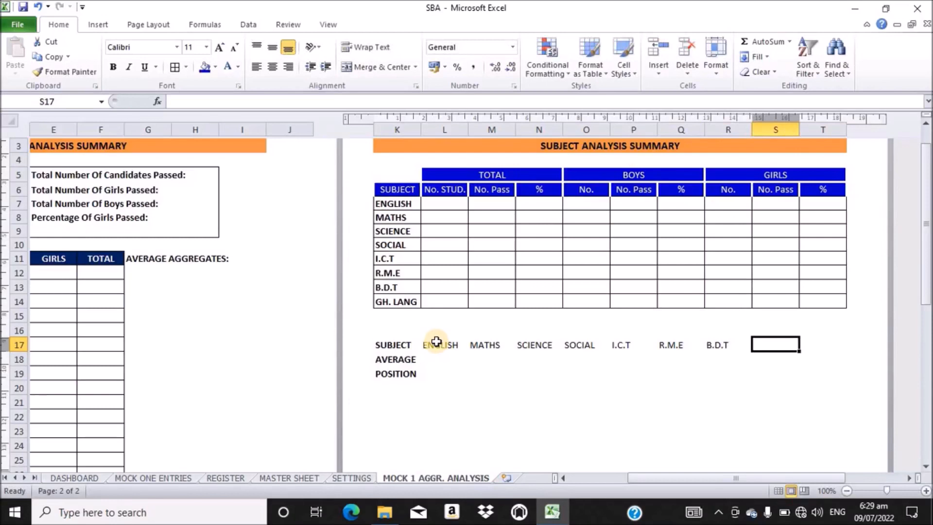
# Enter GH. LANG. as the last subject heading in cell S17.
pyautogui.write('GH')
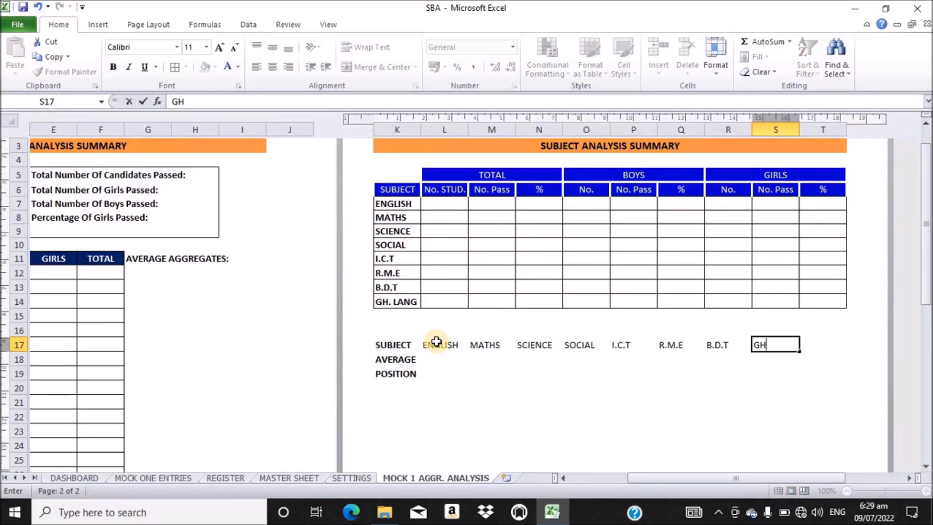
pyautogui.write('.')
pyautogui.write(' ;LAN')
pyautogui.press('BackSpace')
pyautogui.press('BackSpace')
pyautogui.press('BackSpace')
pyautogui.press('BackSpace')
pyautogui.press('BackSpace')
pyautogui.write('LANG.')
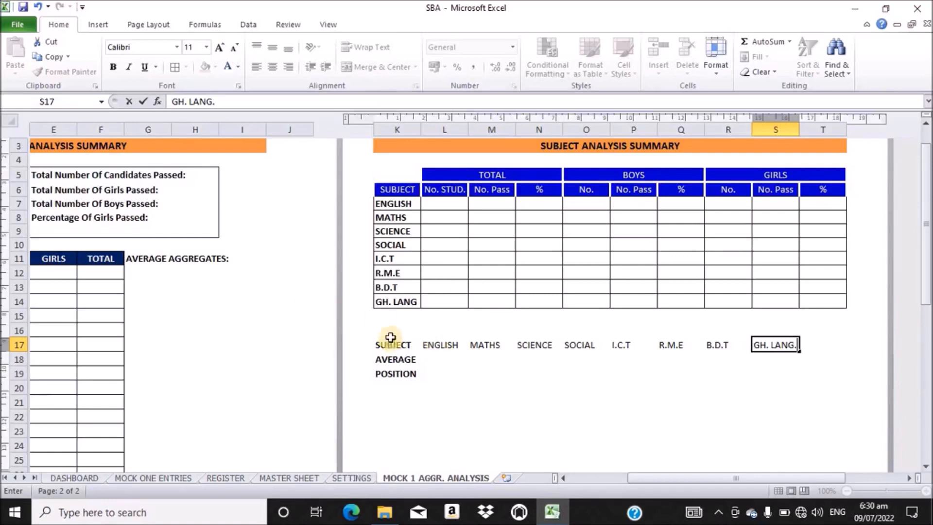
# Centre the range K17:S19 horizontally and vertically and make all its text bold.
pyautogui.moveTo(385, 345); pyautogui.dragTo(774, 378)
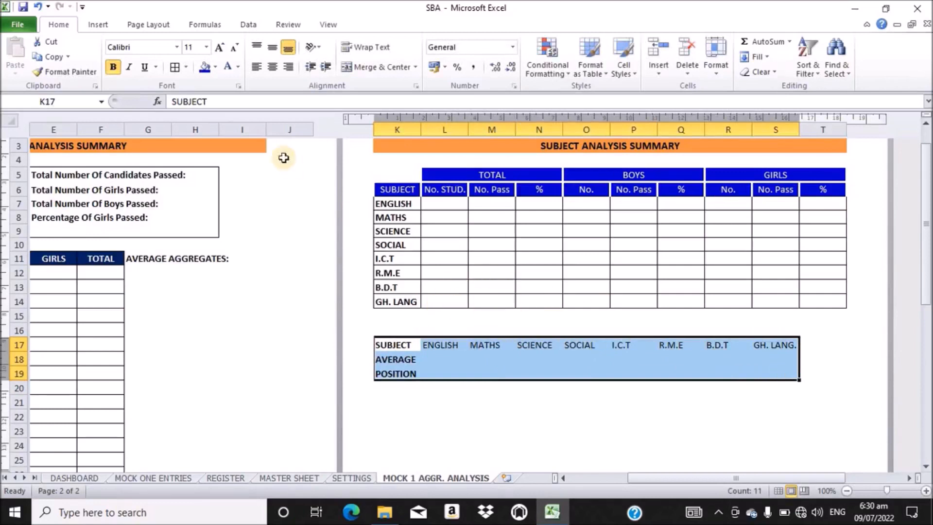
pyautogui.click(273, 66)
pyautogui.click(272, 48)
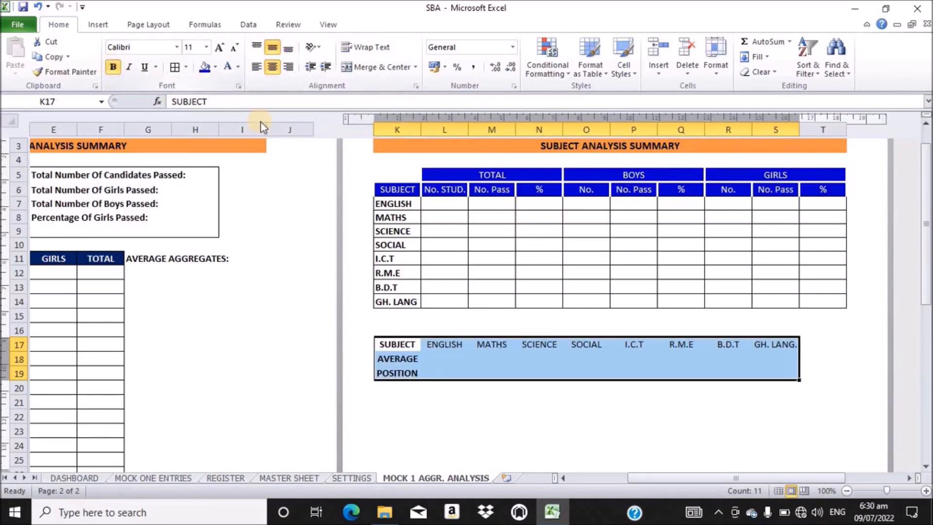
pyautogui.click(113, 68)
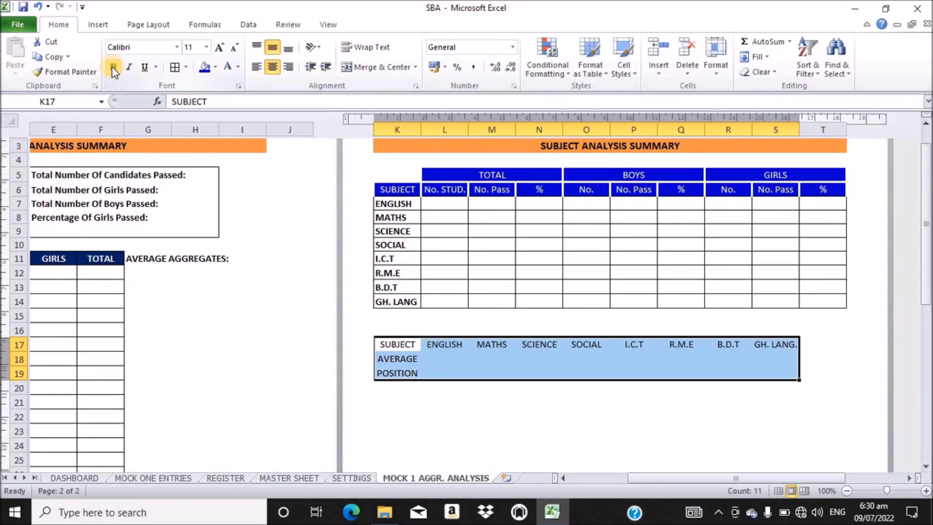
pyautogui.click(112, 68)
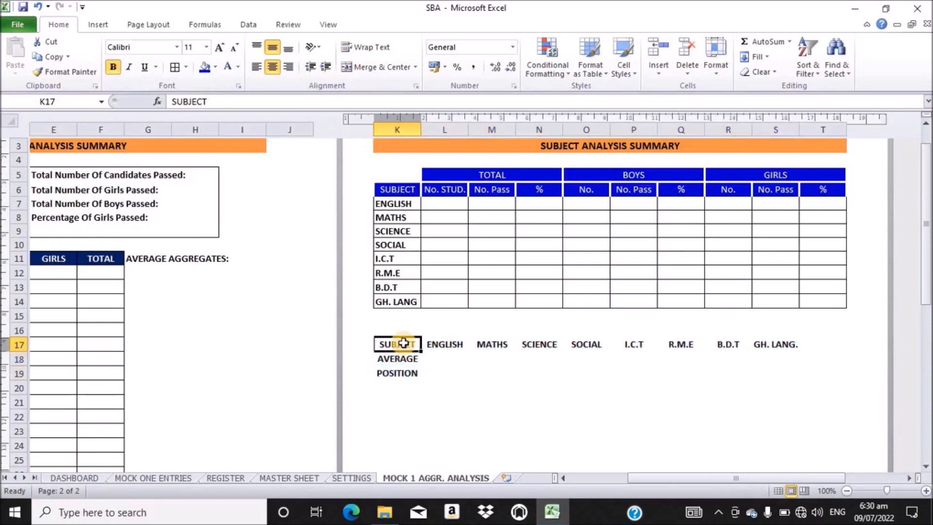
# Apply blue fill and white font colour to the heading row K17:S17 and the row labels K18:K19.
pyautogui.moveTo(403, 343); pyautogui.dragTo(771, 341)
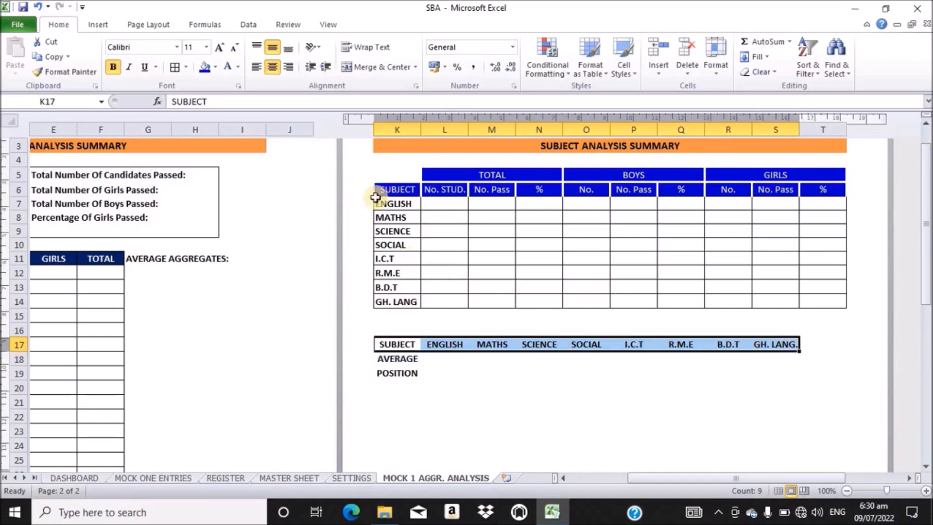
pyautogui.click(204, 69)
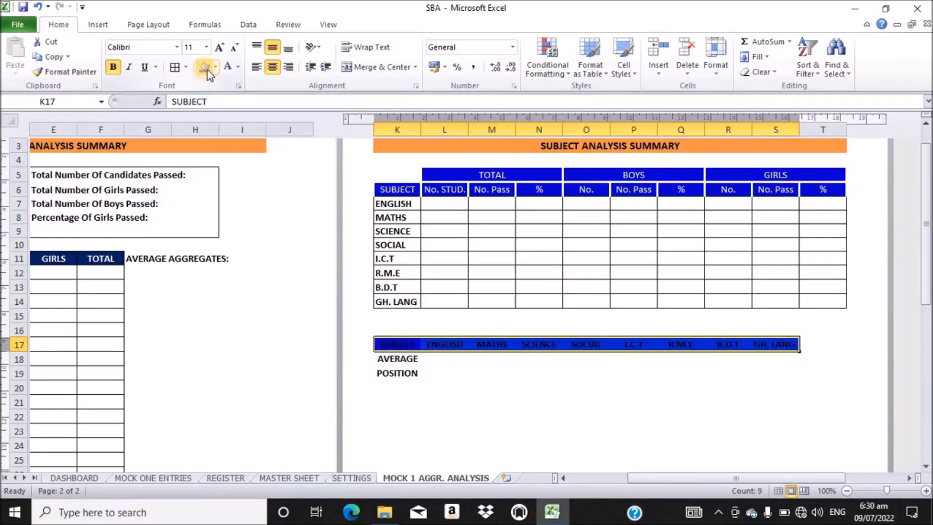
pyautogui.click(228, 69)
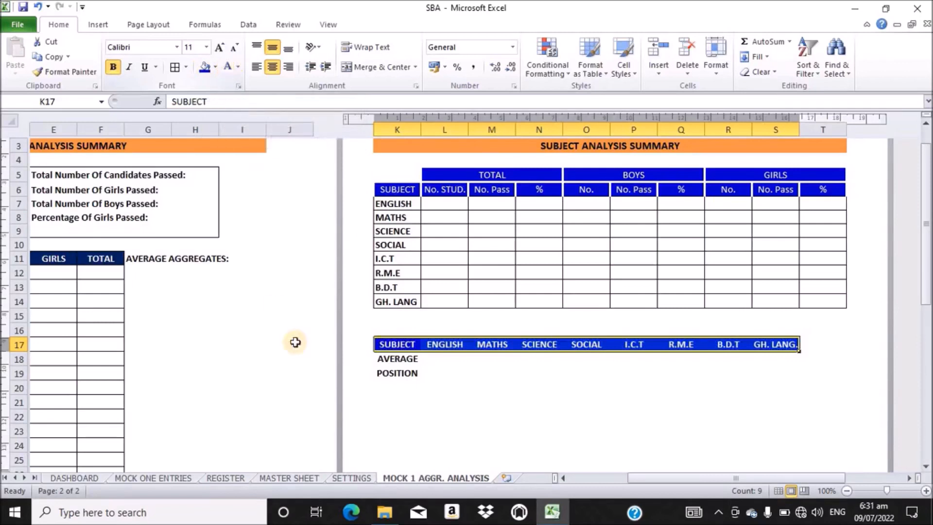
pyautogui.moveTo(398, 359); pyautogui.dragTo(396, 373)
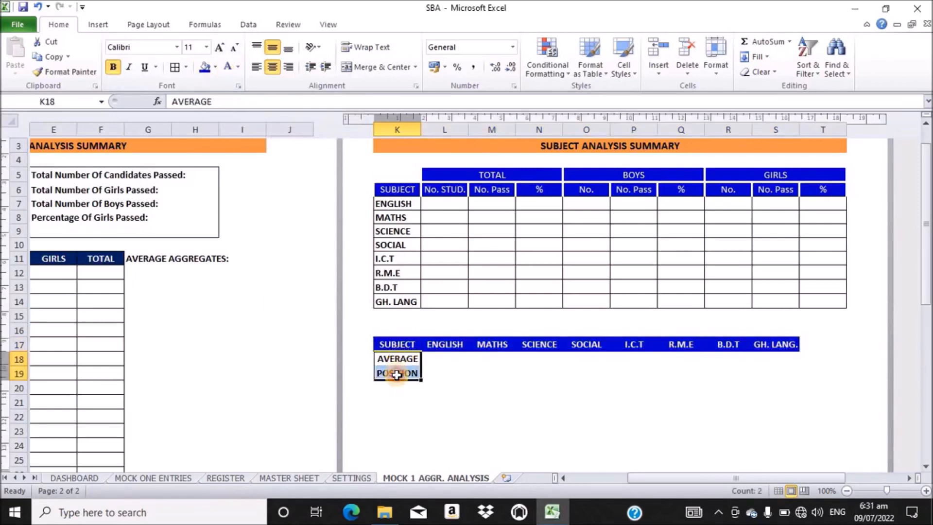
pyautogui.click(212, 71)
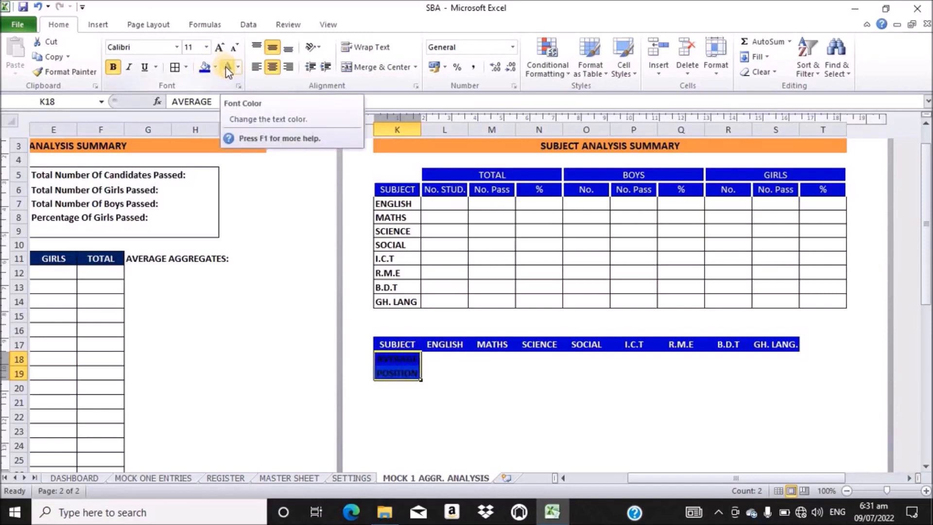
pyautogui.click(227, 68)
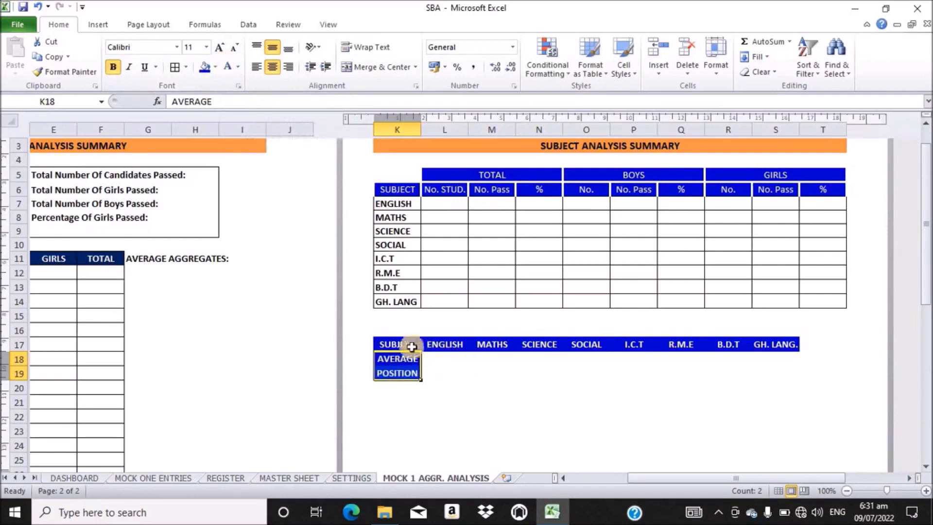
# Apply borders to all cells of the subject average and position table in K17:S19.
pyautogui.click(400, 344)
pyautogui.moveTo(400, 344); pyautogui.dragTo(762, 371)
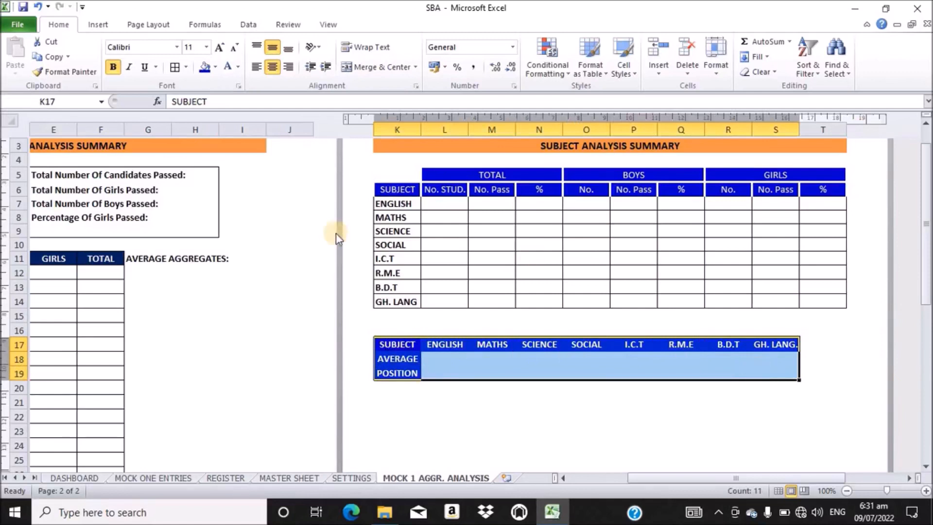
pyautogui.click(175, 68)
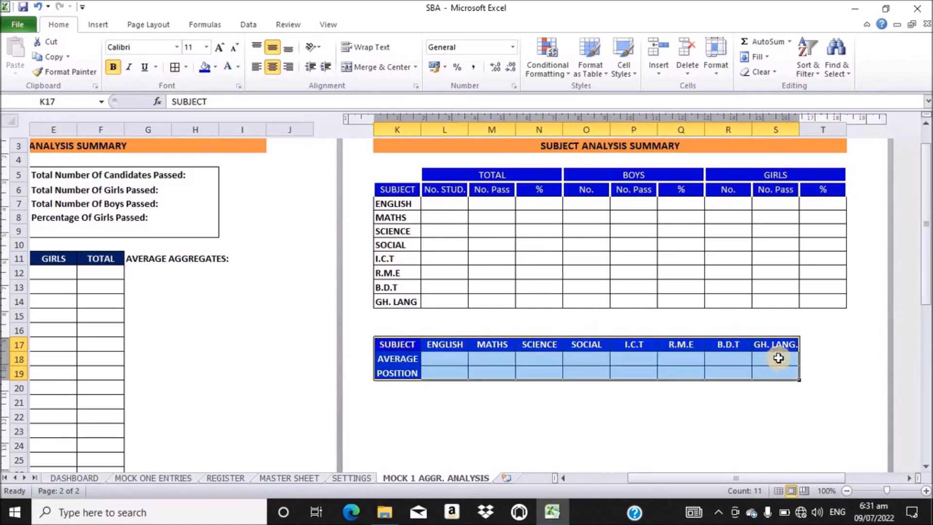
# Enter =COUNTIF('MOCK ONE ENTRIES'!B:B,"**")-1 in cell D5 to calculate the total number of candidates.
pyautogui.moveTo(734, 479); pyautogui.dragTo(632, 492)
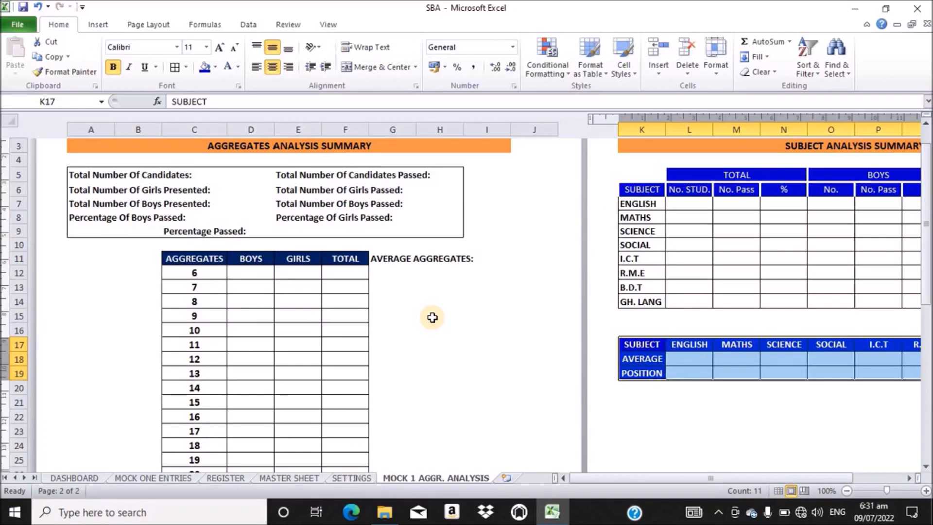
pyautogui.click(236, 175)
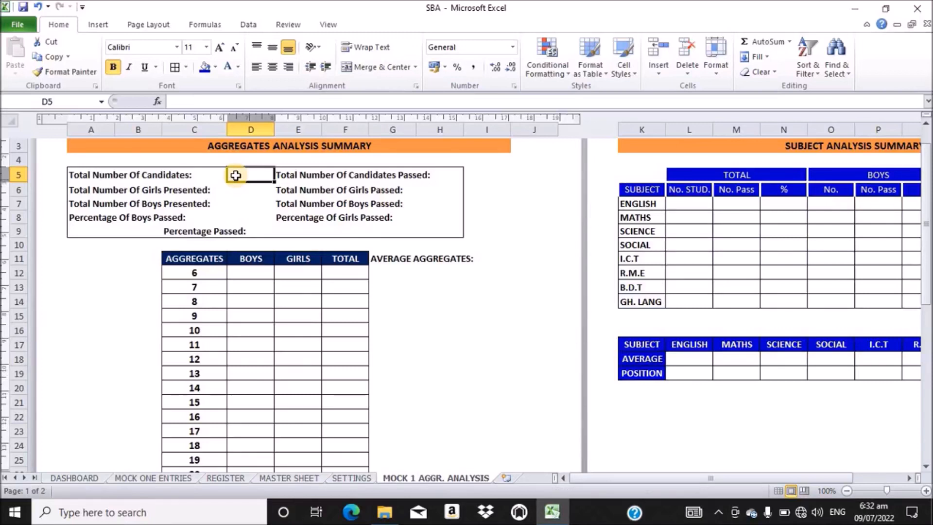
pyautogui.write('=')
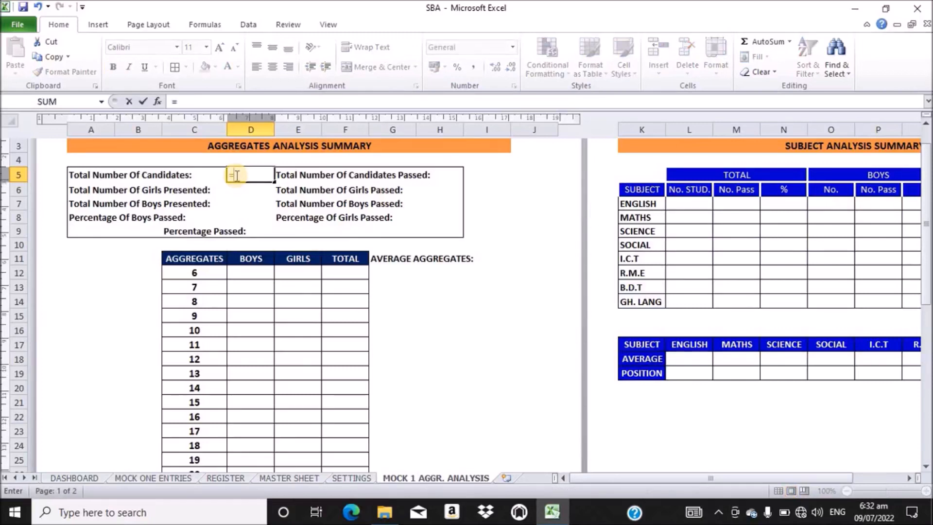
pyautogui.write('COUN')
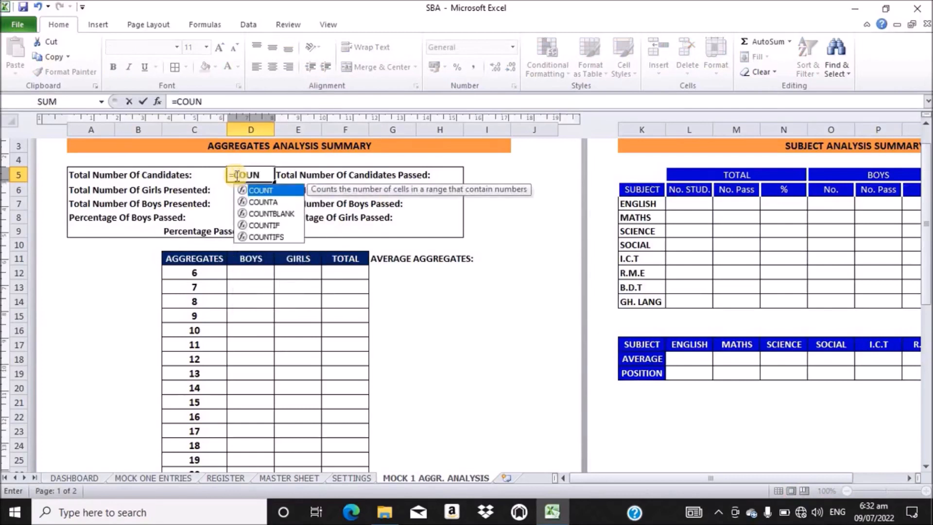
pyautogui.write('TI')
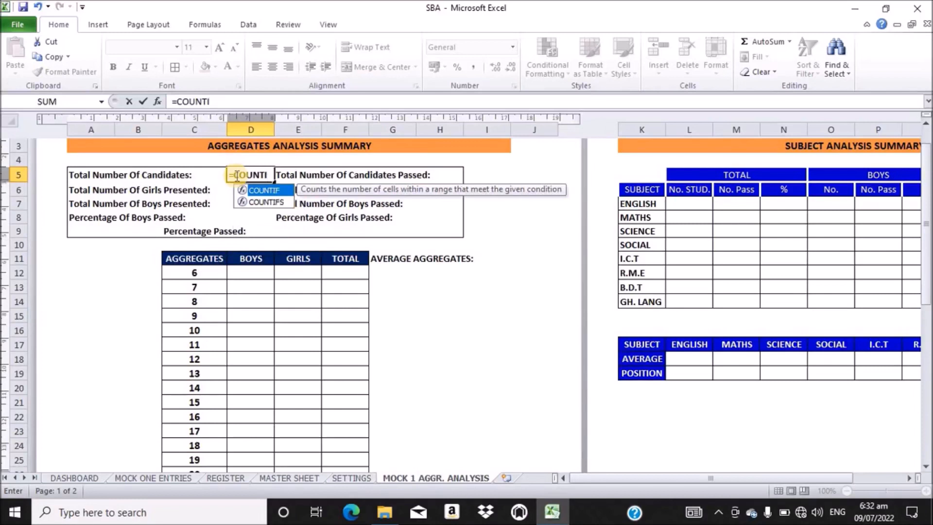
pyautogui.write('F(')
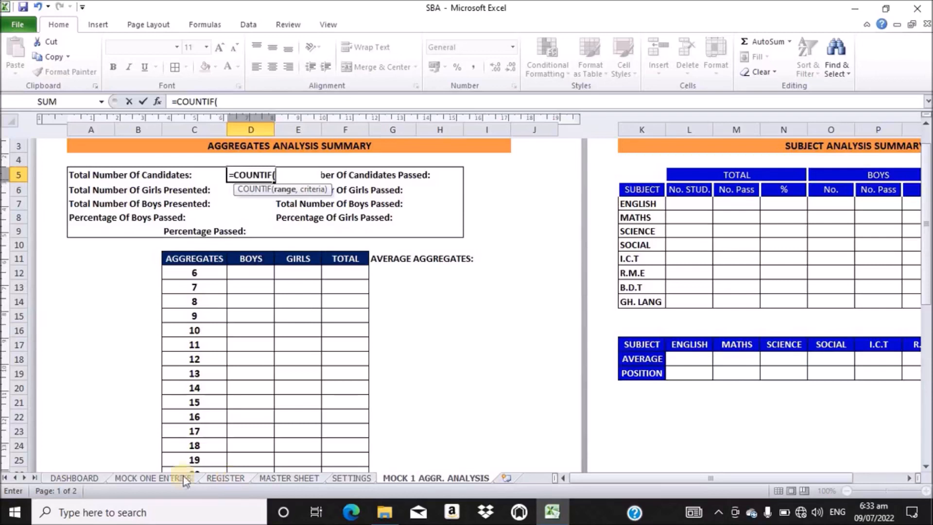
pyautogui.click(151, 477)
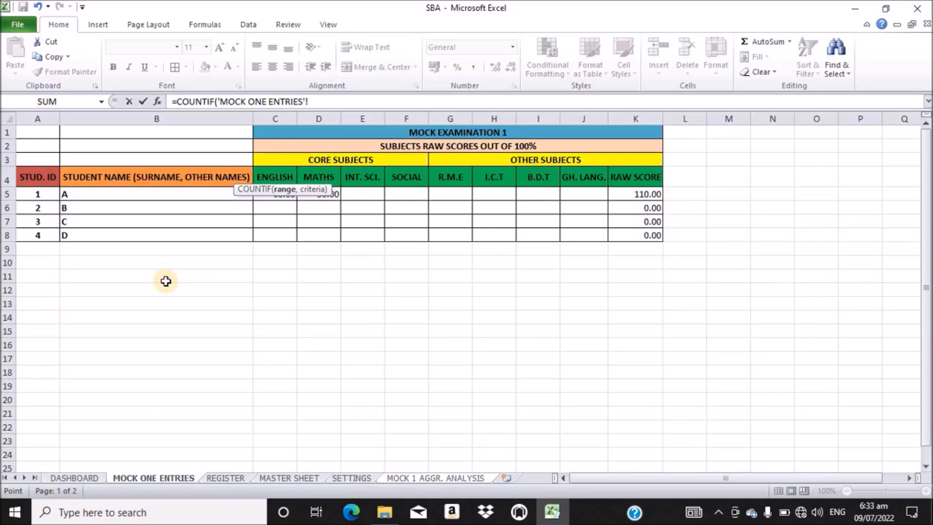
pyautogui.click(163, 112)
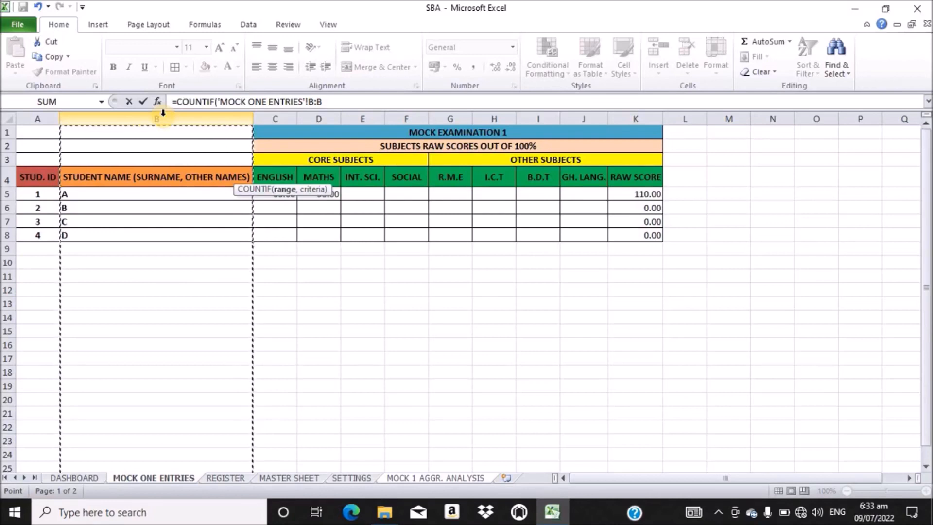
pyautogui.write(',')
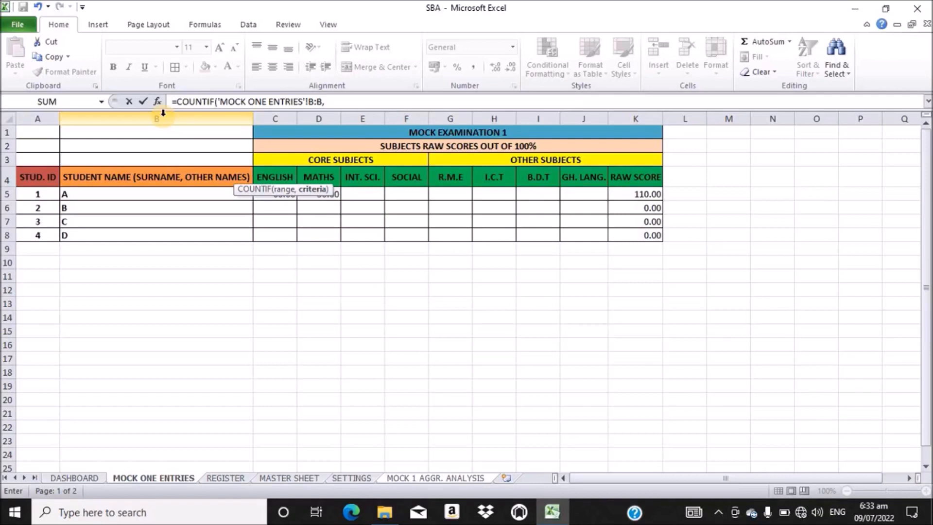
pyautogui.write('""')
pyautogui.click(329, 102)
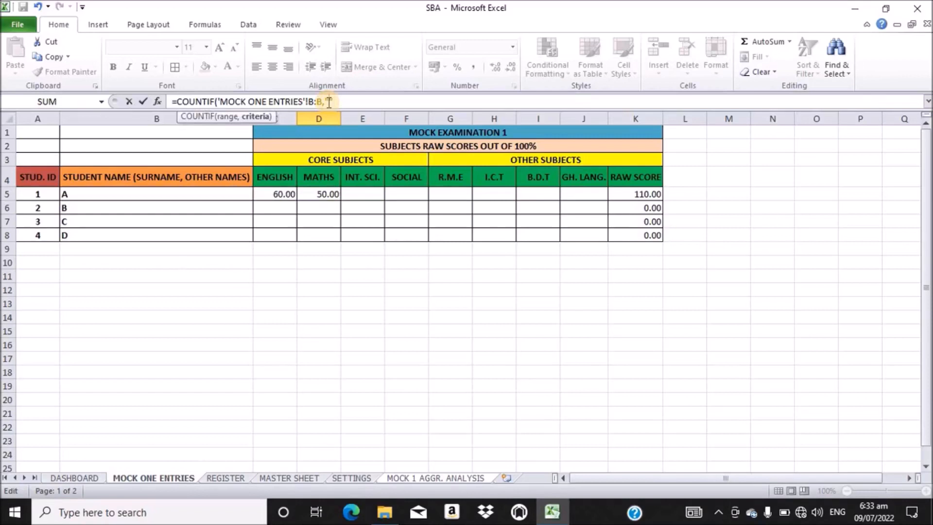
pyautogui.write('*"')
pyautogui.write(')-1')
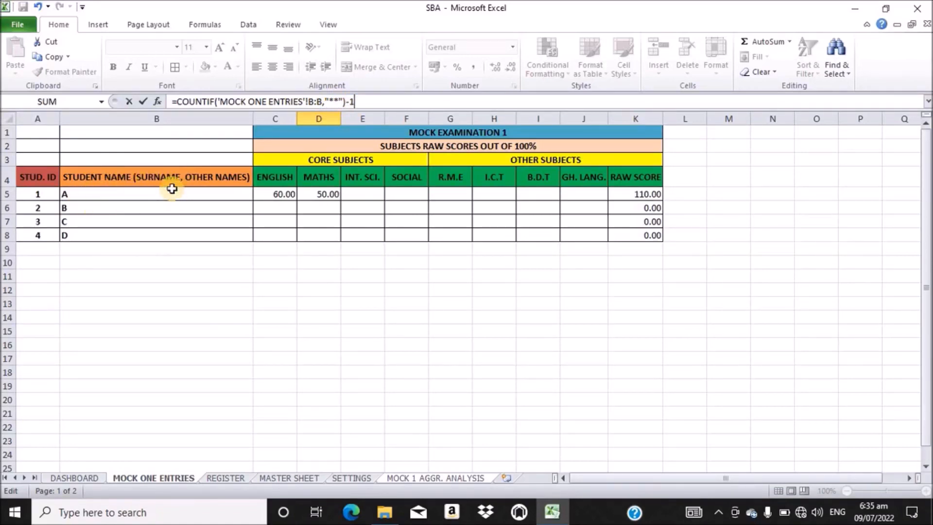
pyautogui.press('Return')
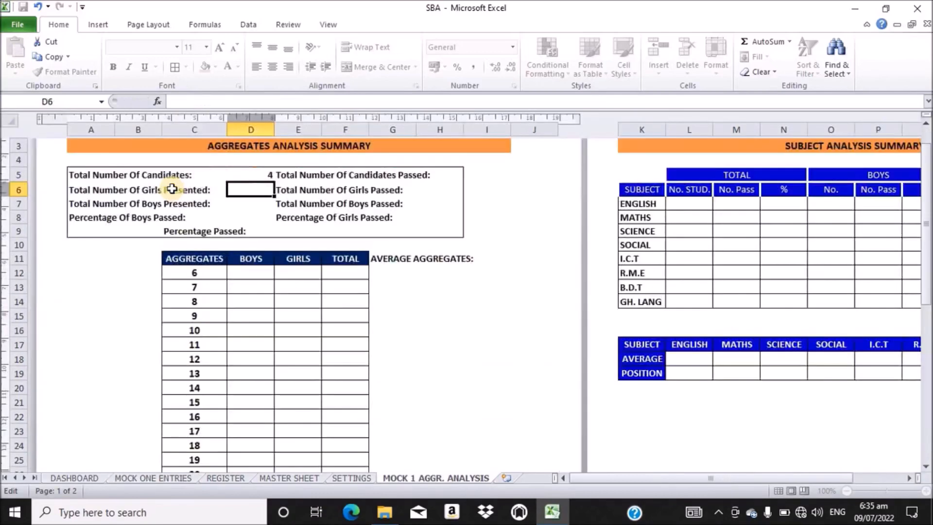
# Align the total number of candidates in cell D5 to the left and vertically to the middle.
pyautogui.click(264, 173)
pyautogui.click(256, 67)
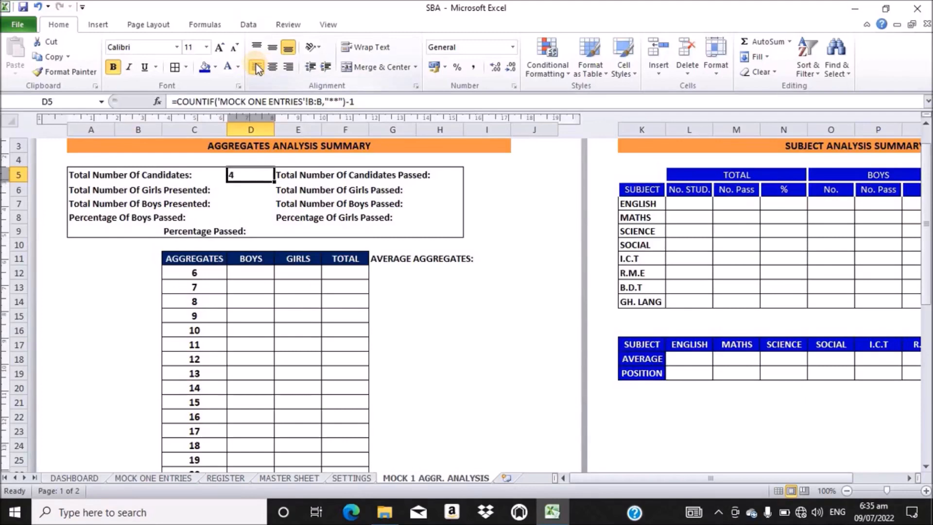
pyautogui.click(272, 49)
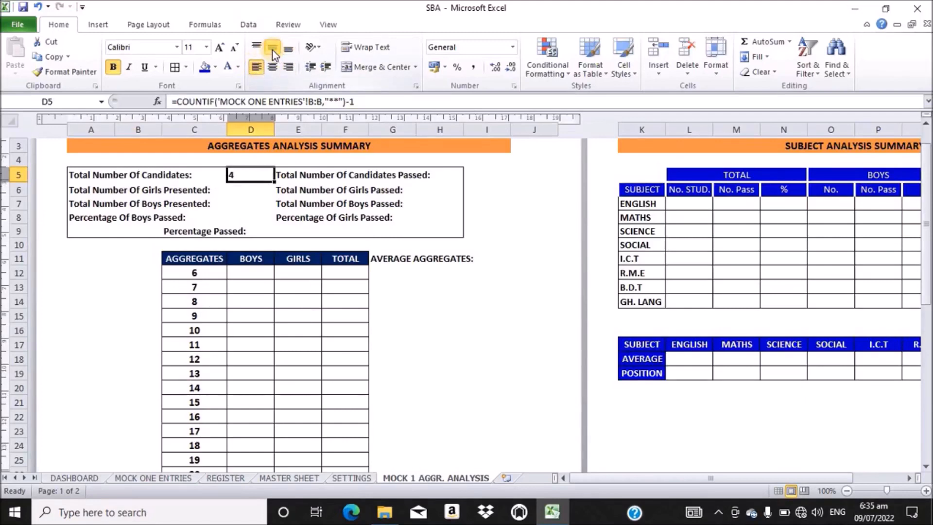
# Enter =COUNTIF('MASTER SHEET'!C:C,"F") in cell D6 to count the total number of girls presented.
pyautogui.click(238, 194)
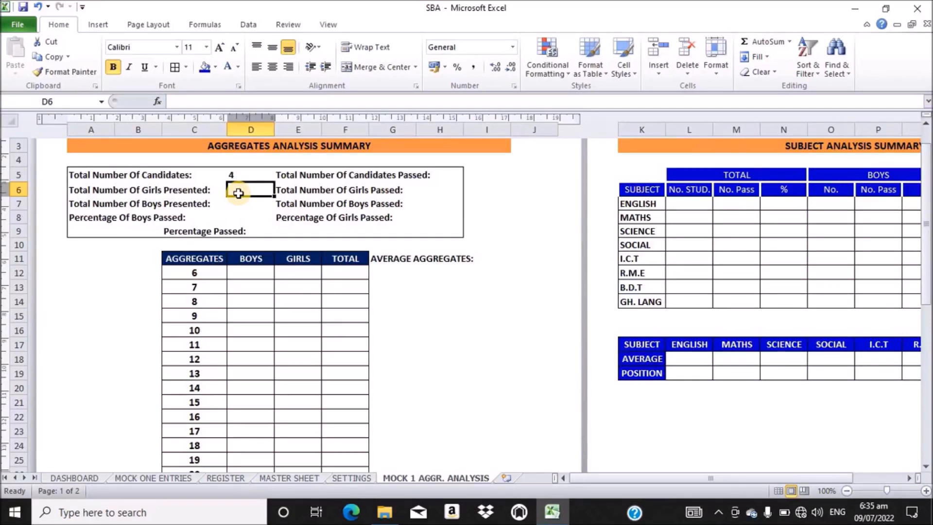
pyautogui.write('=C')
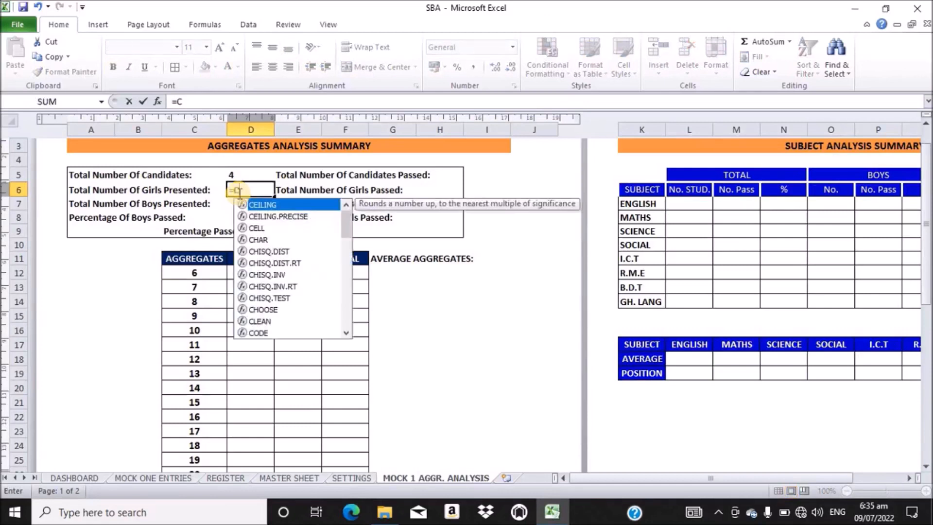
pyautogui.write('OUN')
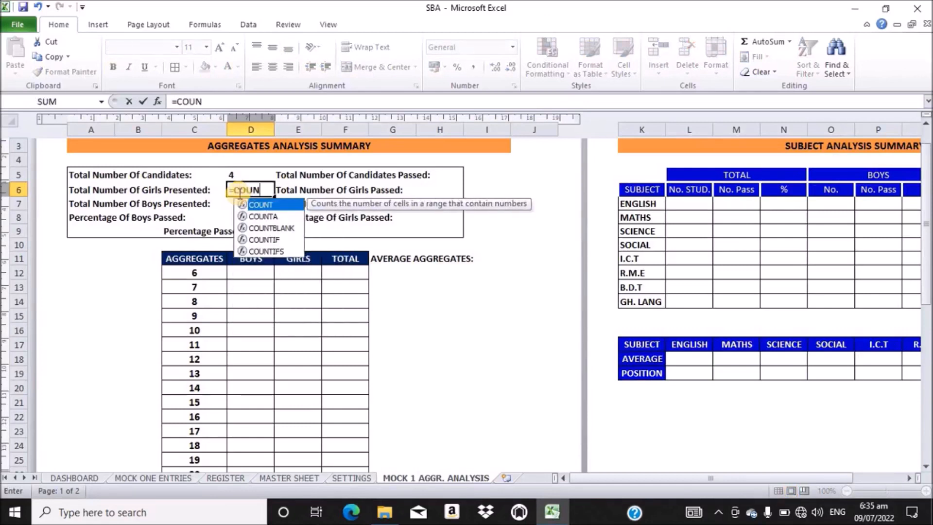
pyautogui.write('TI')
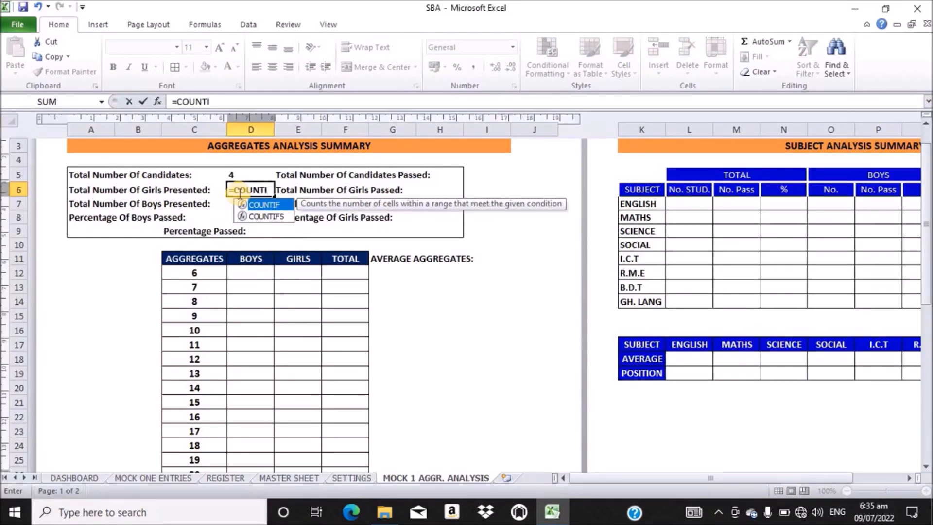
pyautogui.press('Tab')
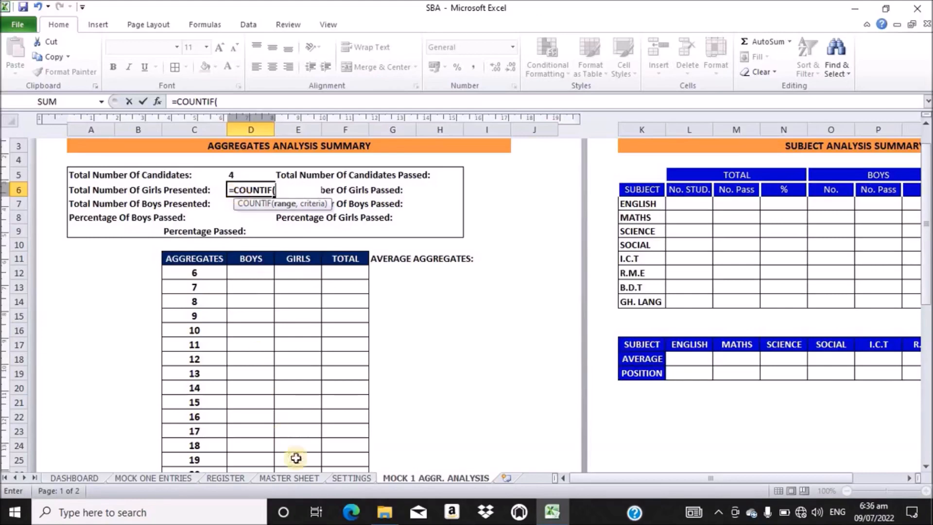
pyautogui.click(285, 479)
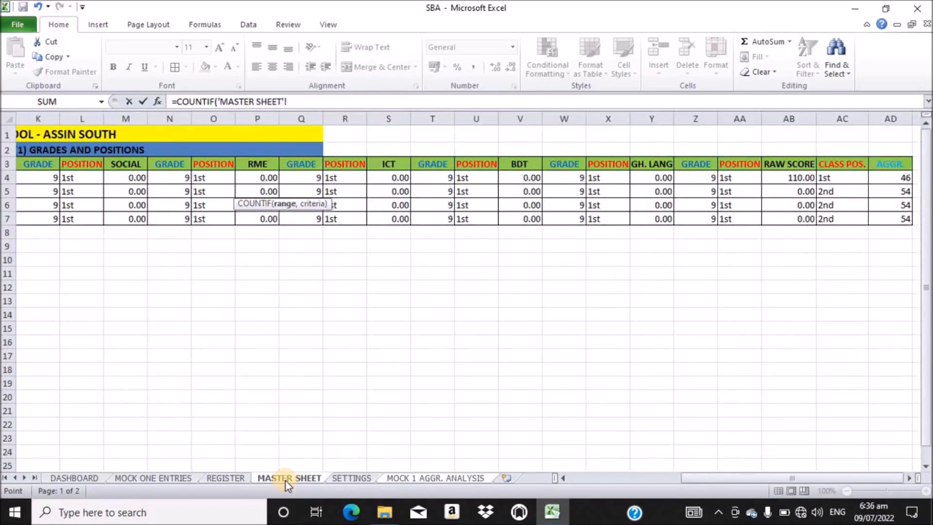
pyautogui.moveTo(719, 474); pyautogui.dragTo(547, 483)
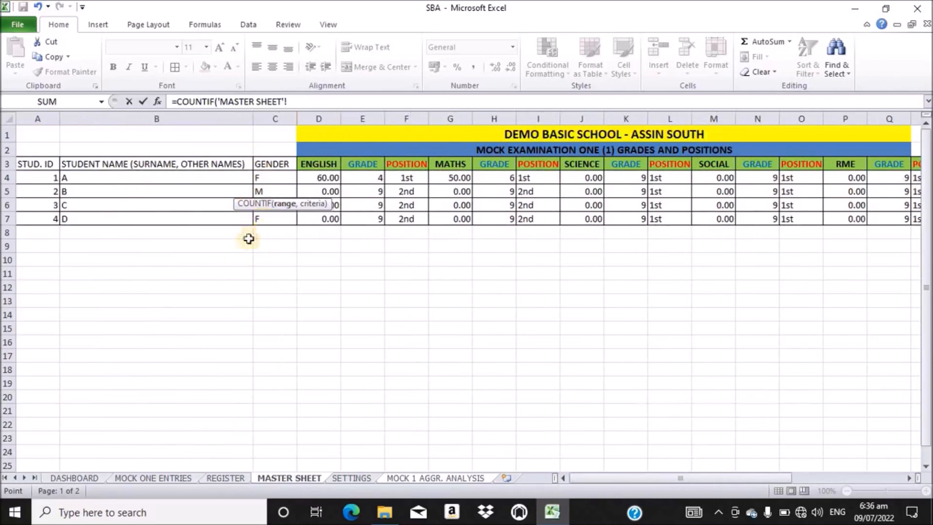
pyautogui.click(279, 116)
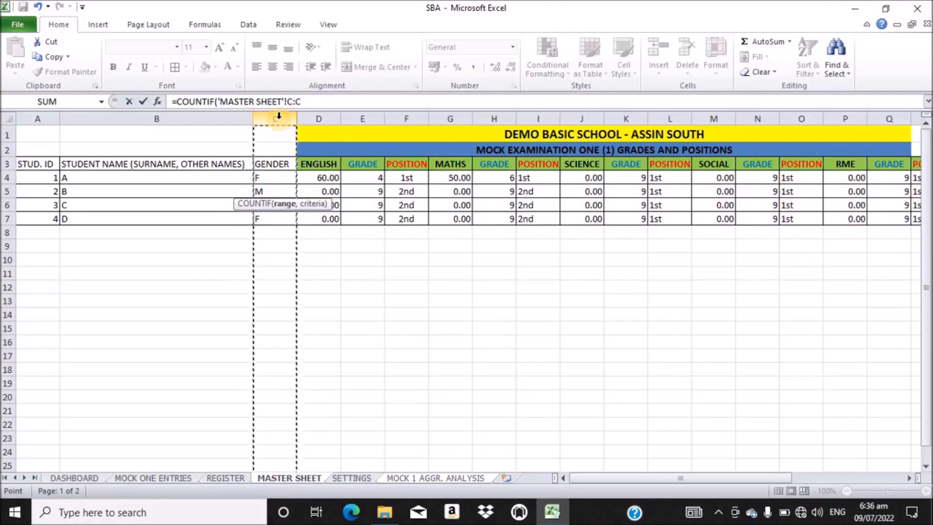
pyautogui.write(',')
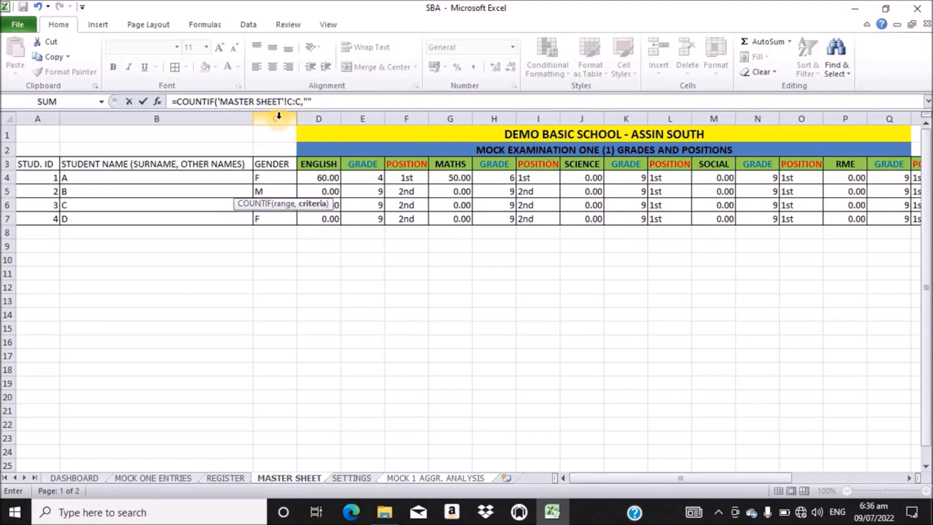
pyautogui.click(308, 101)
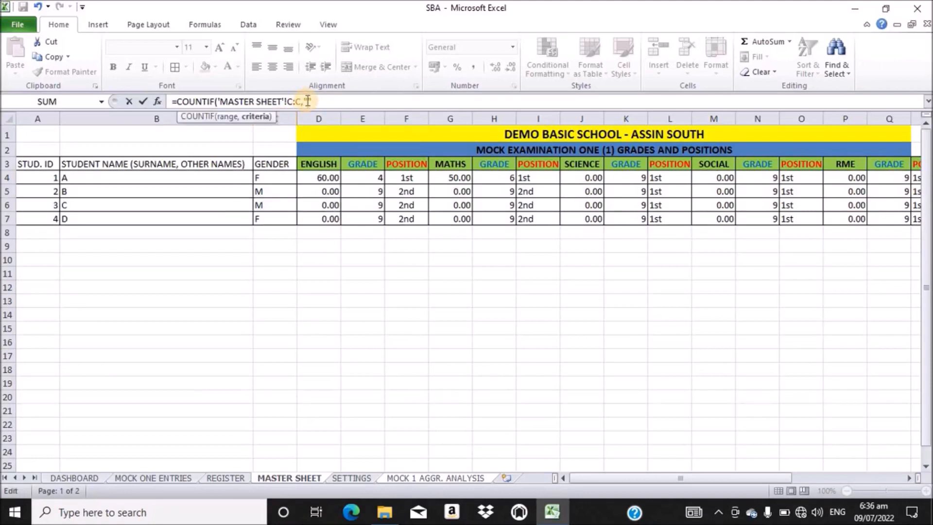
pyautogui.write('F")')
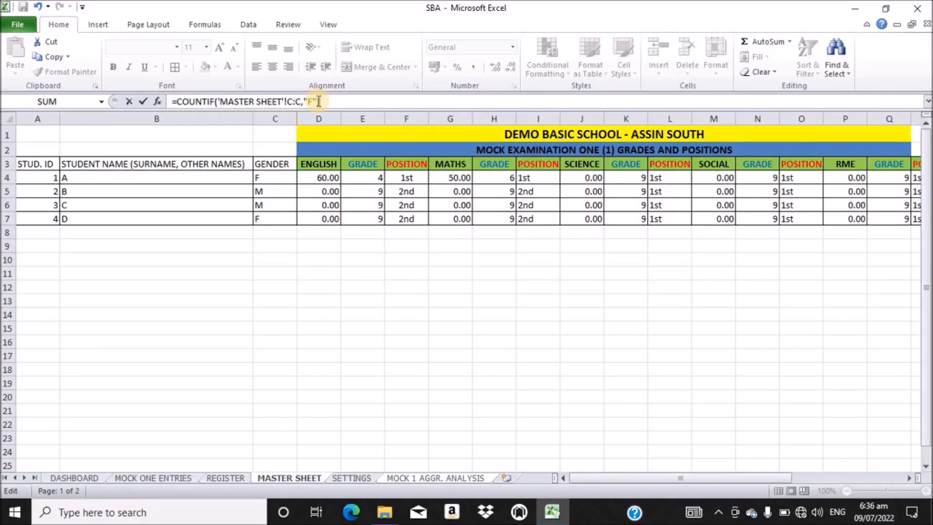
pyautogui.press('Return')
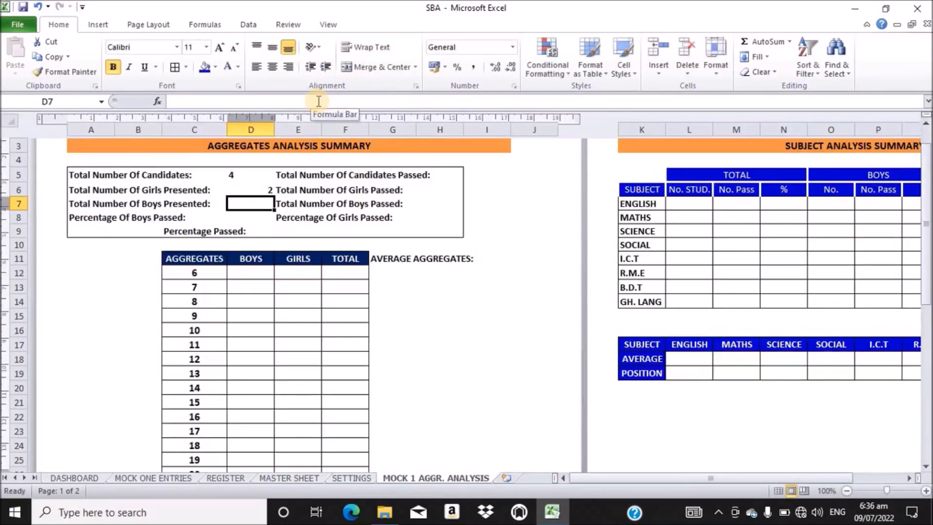
# Align the total number of girls presented in cell D6 to the left and vertically to the middle.
pyautogui.click(257, 189)
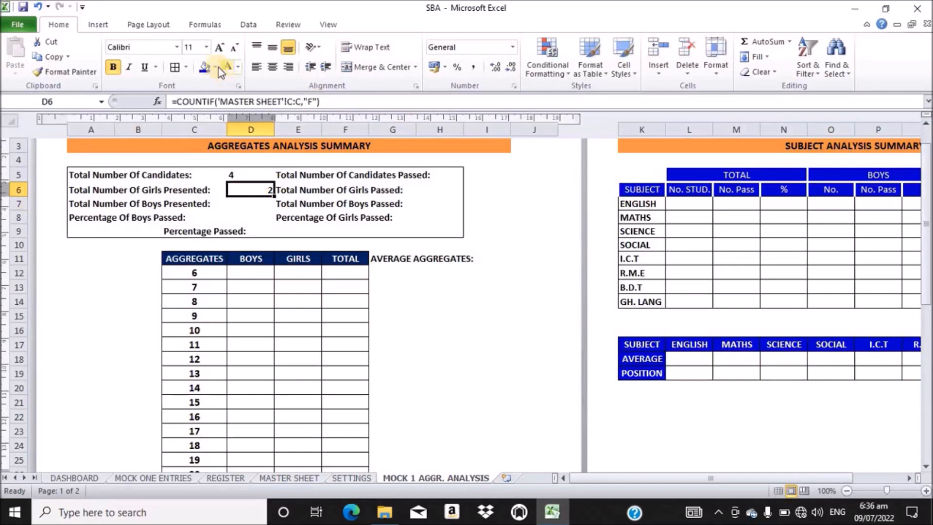
pyautogui.click(256, 67)
pyautogui.click(275, 66)
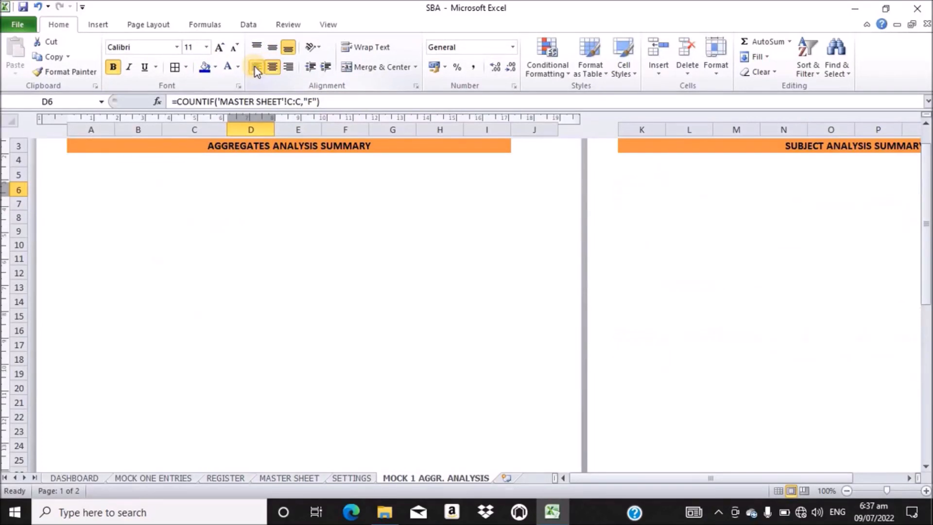
pyautogui.click(255, 66)
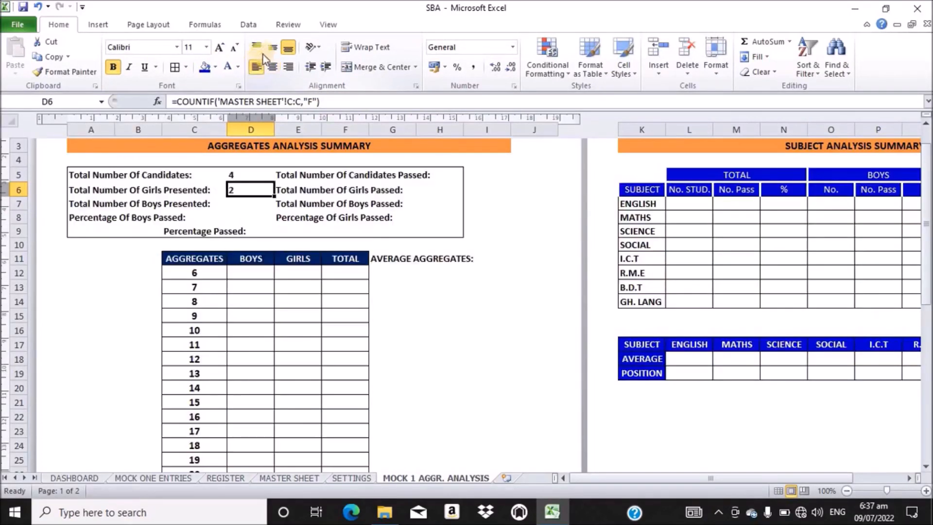
pyautogui.click(272, 47)
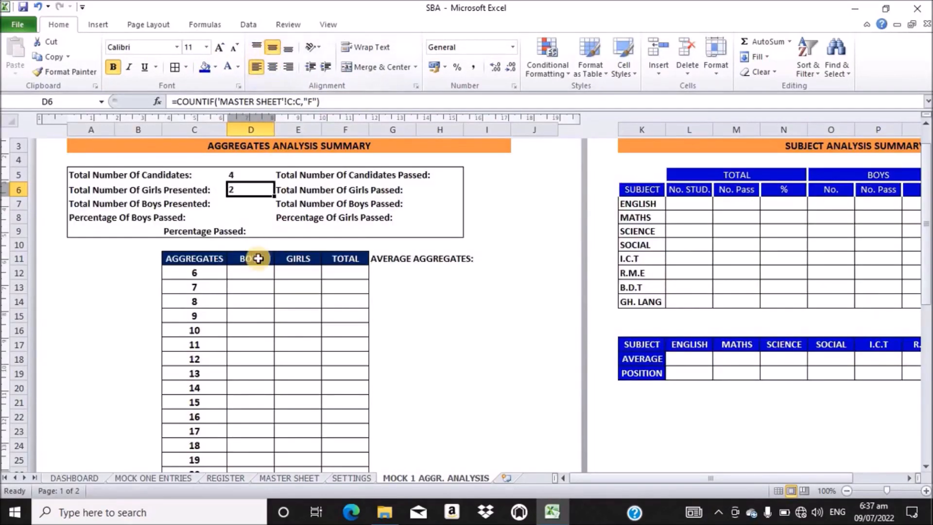
# Enter =COUNTIF('MASTER SHEET'!C:C,"M") in cell D7 to count the total number of boys presented.
pyautogui.click(293, 478)
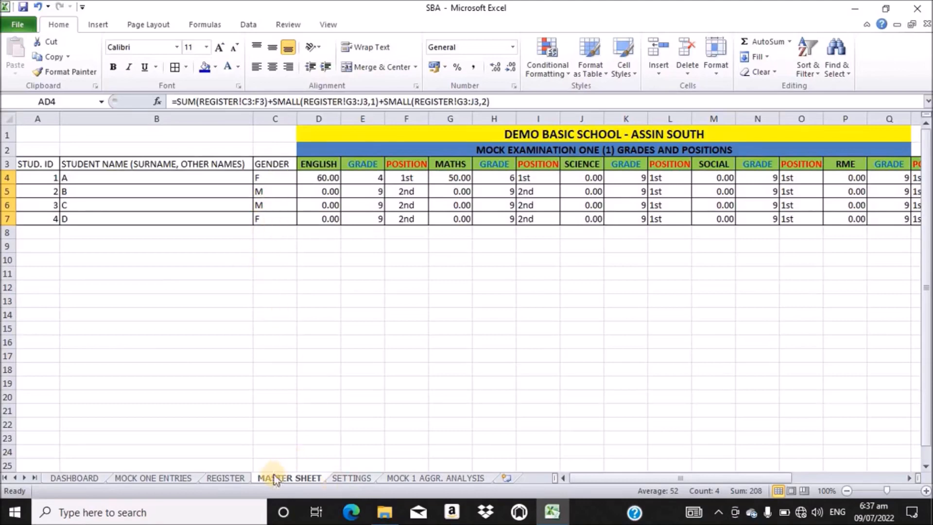
pyautogui.click(453, 478)
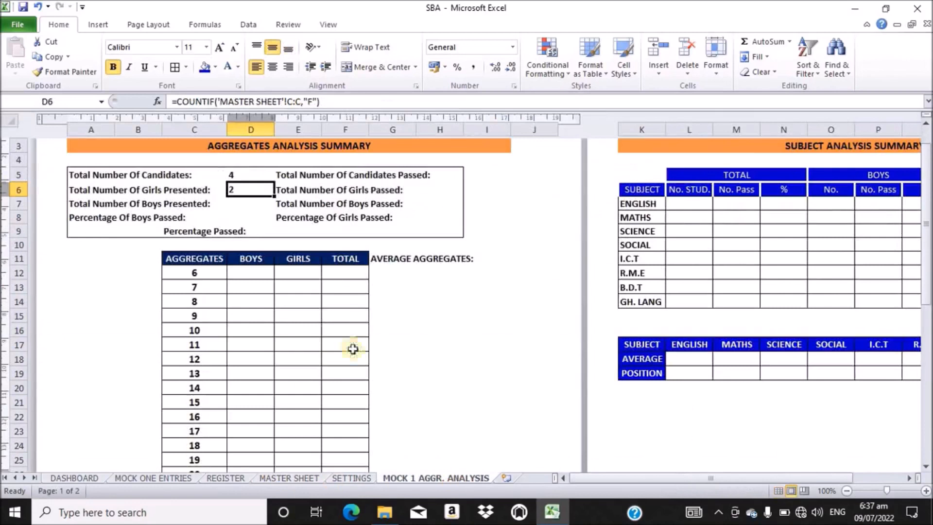
pyautogui.click(248, 209)
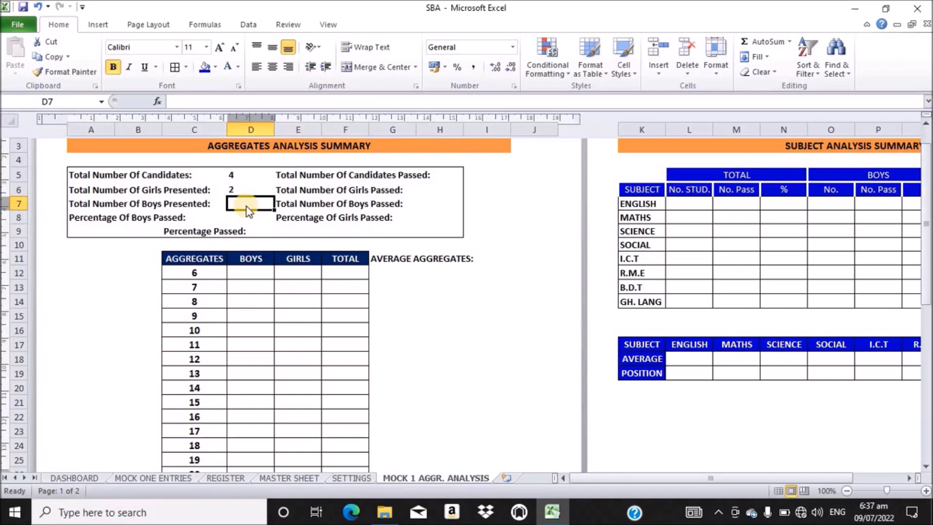
pyautogui.write('=')
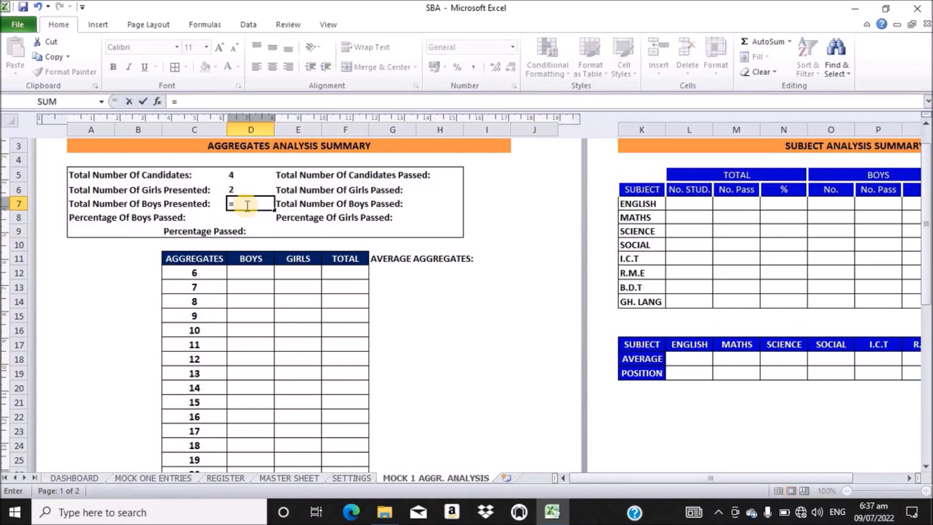
pyautogui.write('COUNTT')
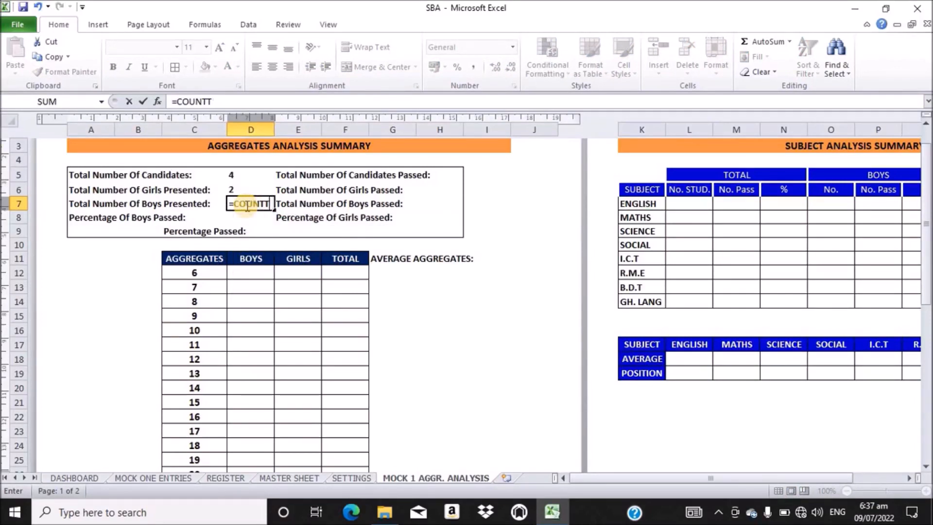
pyautogui.press('BackSpace')
pyautogui.write('I')
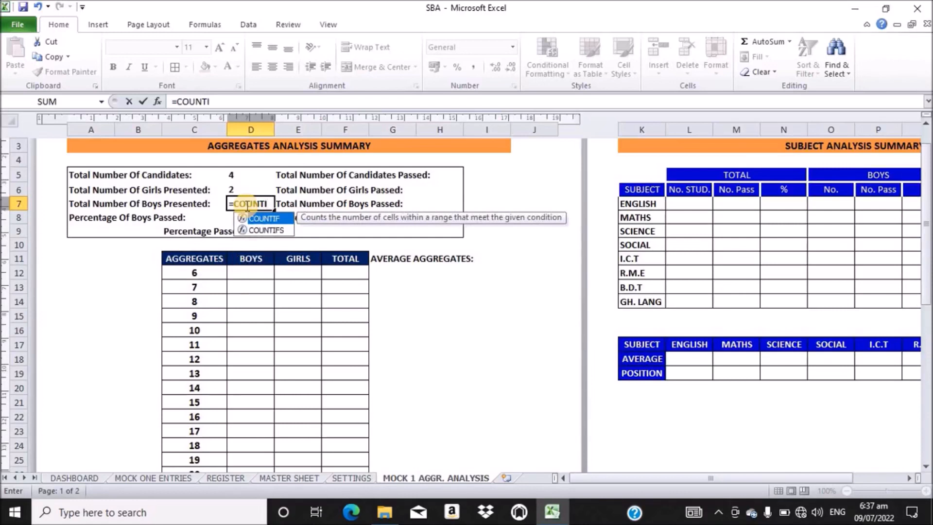
pyautogui.write('F(')
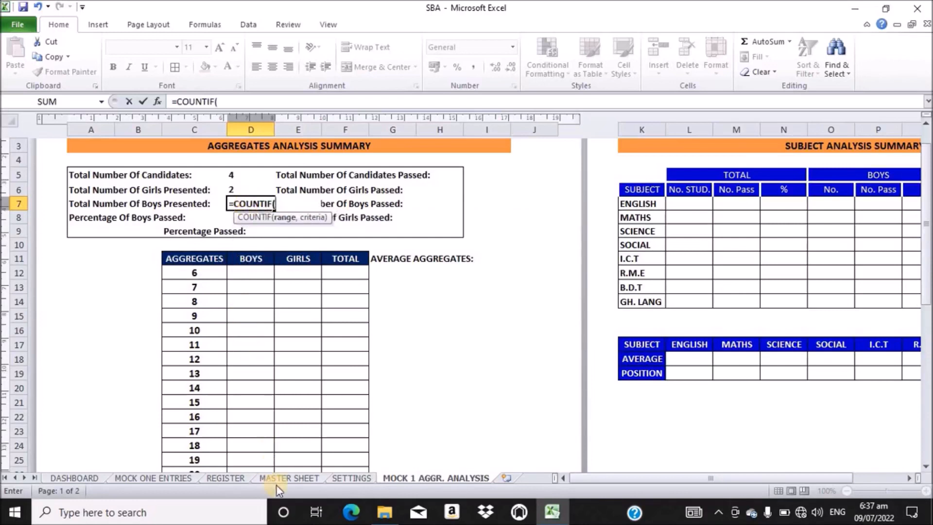
pyautogui.click(288, 478)
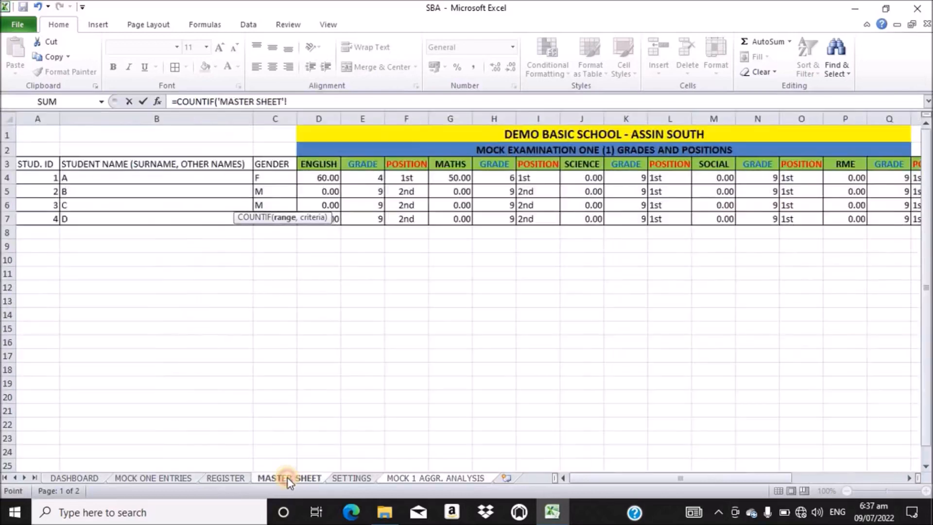
pyautogui.click(279, 118)
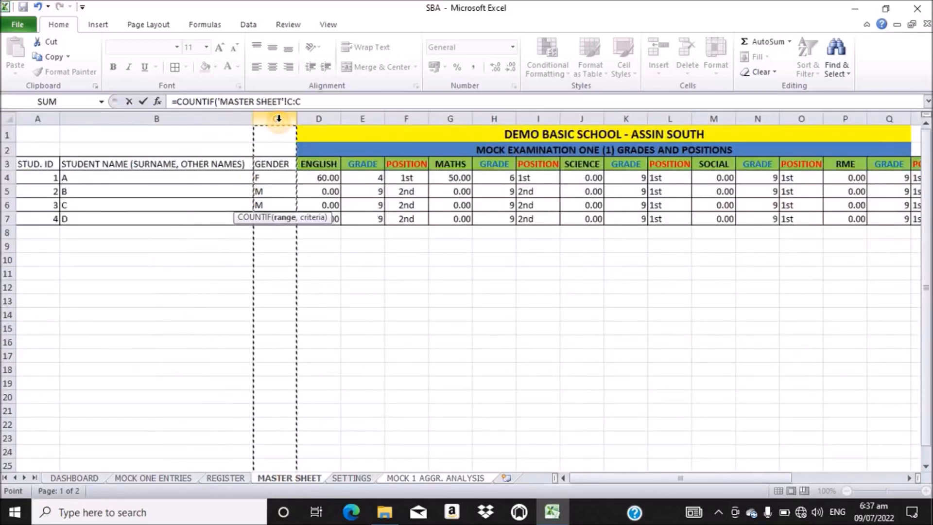
pyautogui.write(',')
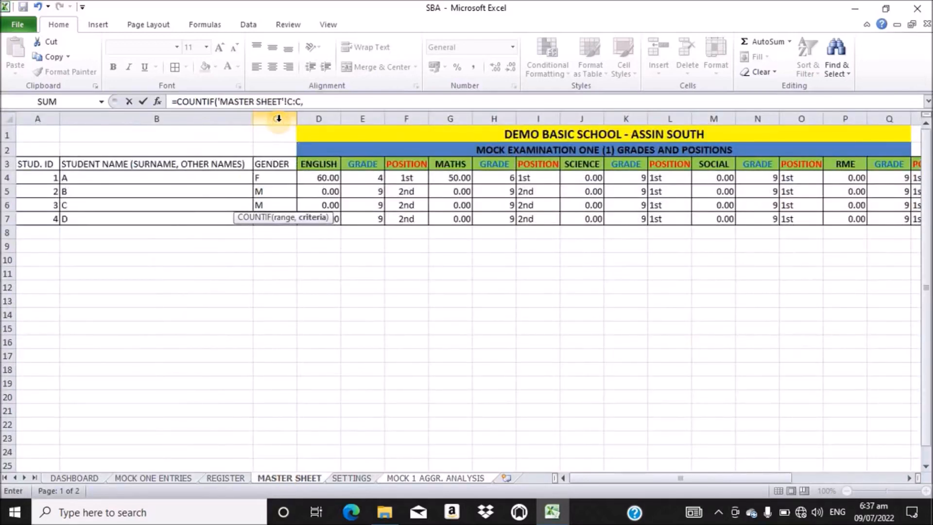
pyautogui.write('""')
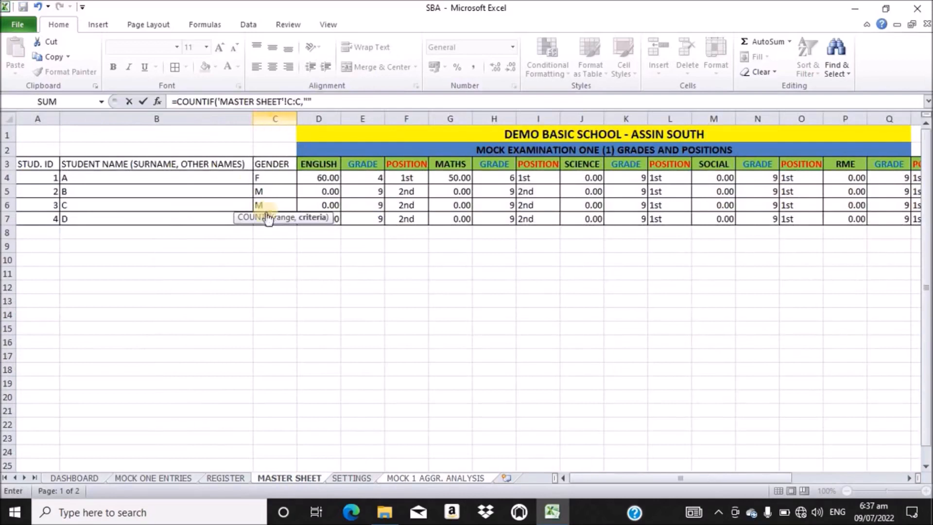
pyautogui.click(309, 100)
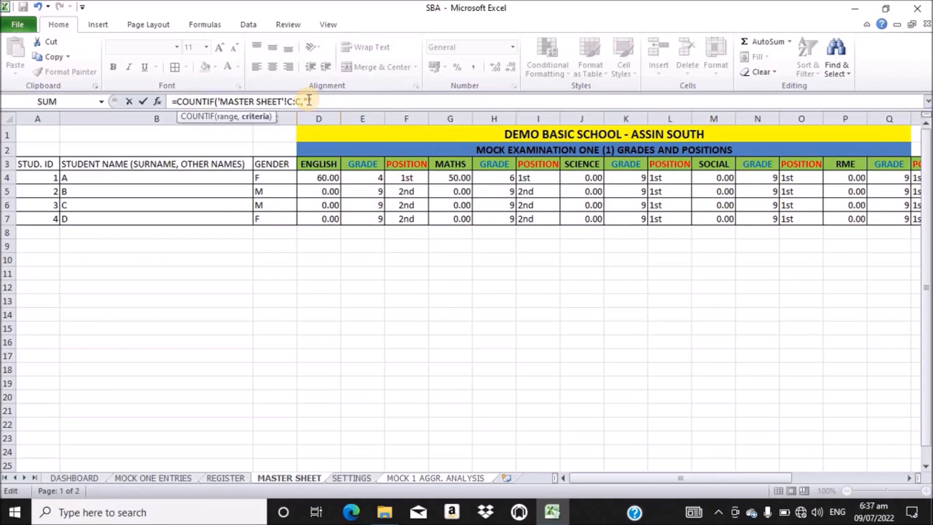
pyautogui.write('M")')
pyautogui.press('Return')
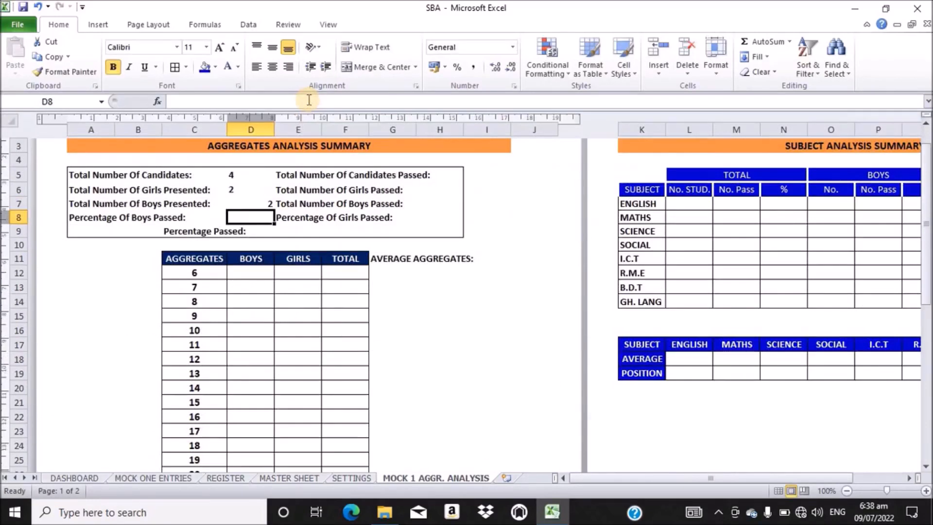
# Align the total number of boys presented in cell D7 to the left and vertically to the middle.
pyautogui.click(259, 203)
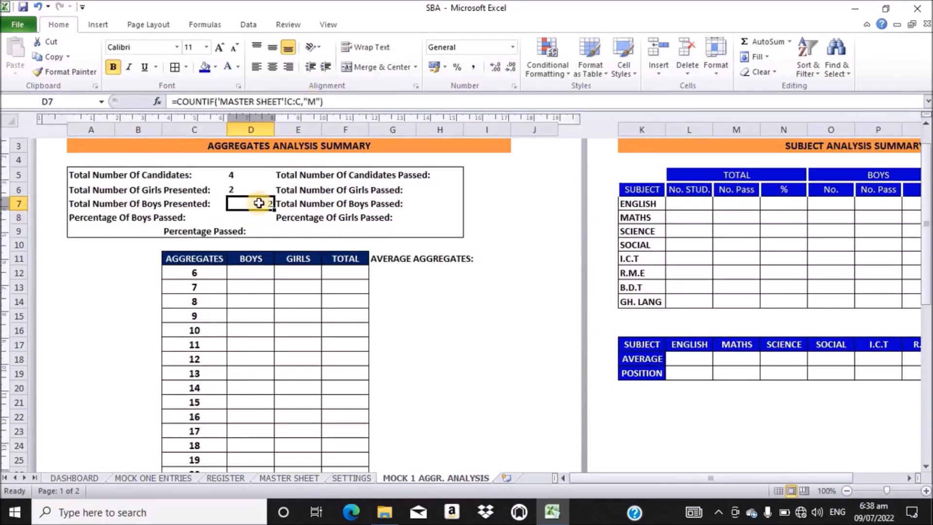
pyautogui.click(254, 69)
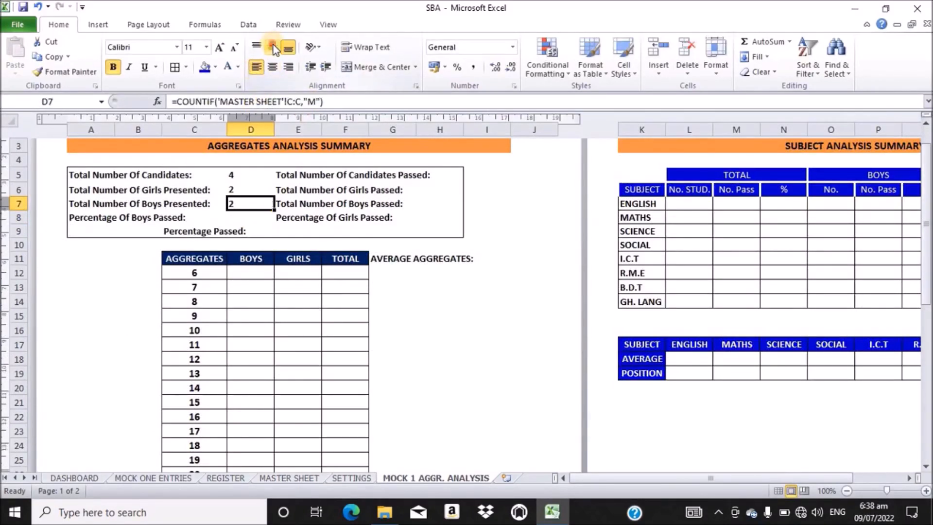
pyautogui.click(273, 46)
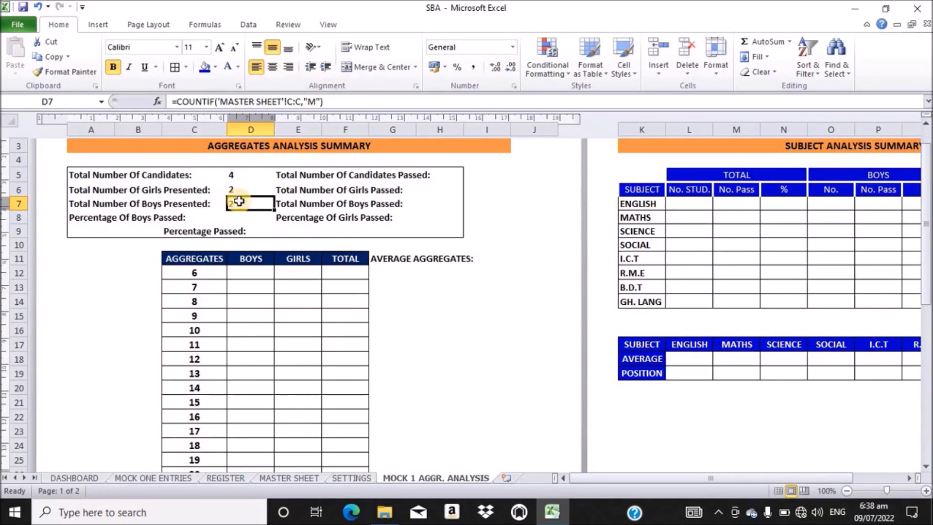
# Enter =COUNTIF('MASTER SHEET'!AB:AB,">=400") in cell H5 to count the candidates who passed by raw score.
pyautogui.click(445, 175)
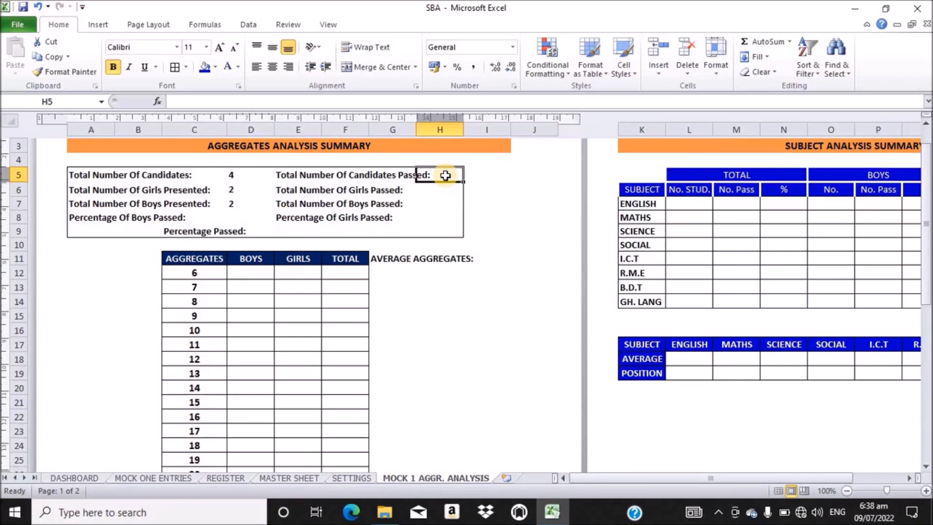
pyautogui.write('=')
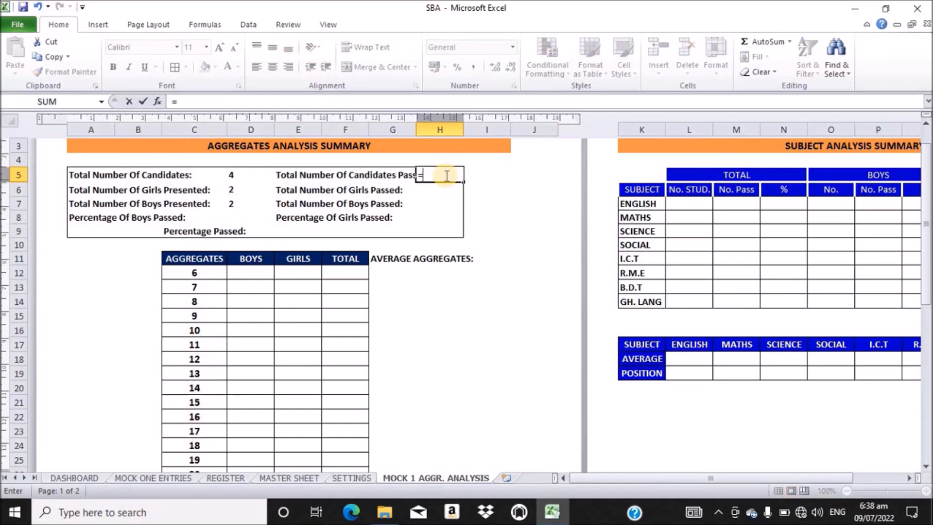
pyautogui.write('COUNT')
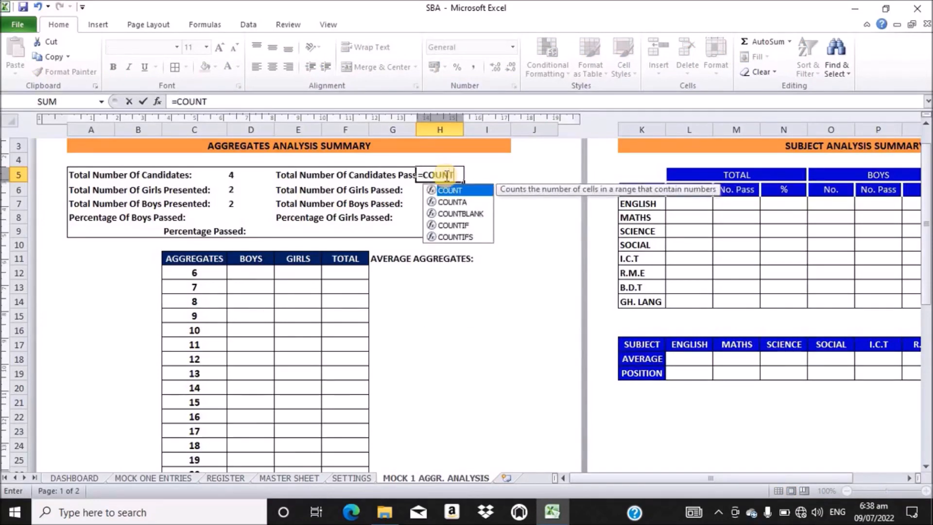
pyautogui.write('IF(')
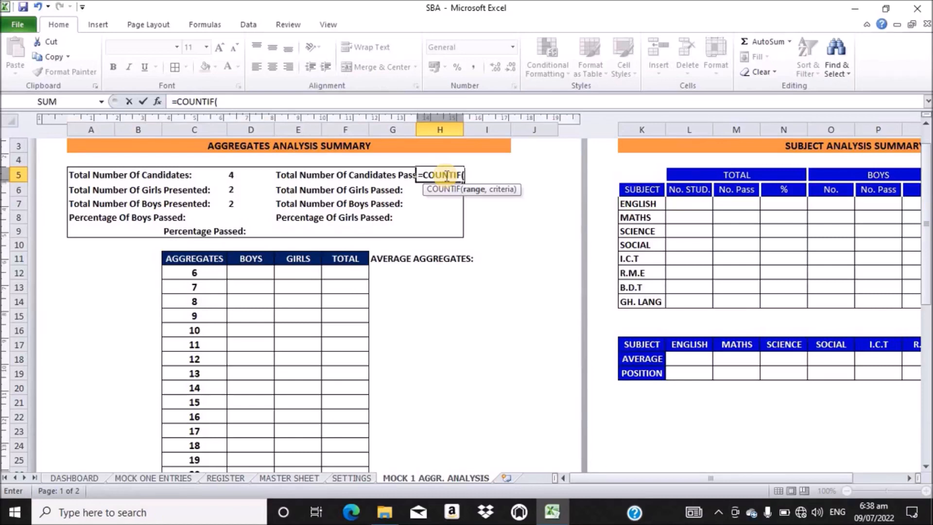
pyautogui.click(300, 477)
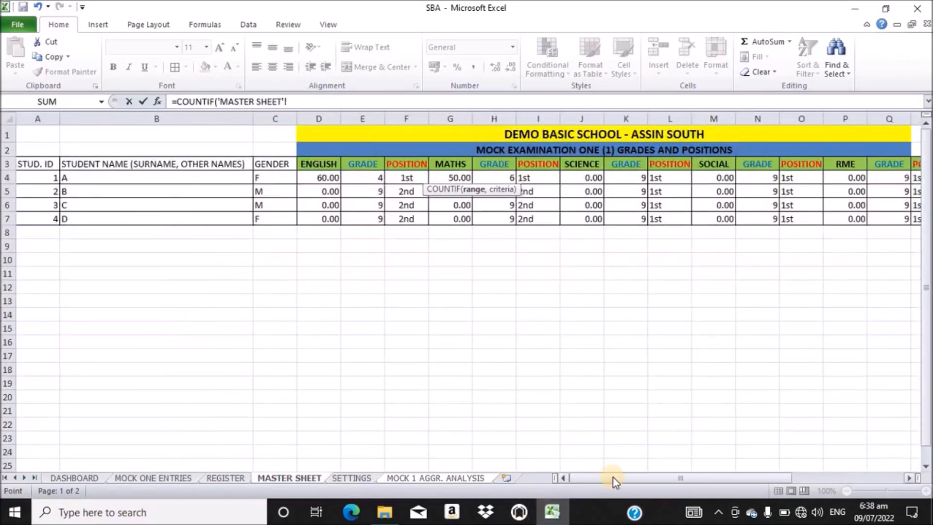
pyautogui.moveTo(616, 479); pyautogui.dragTo(771, 479)
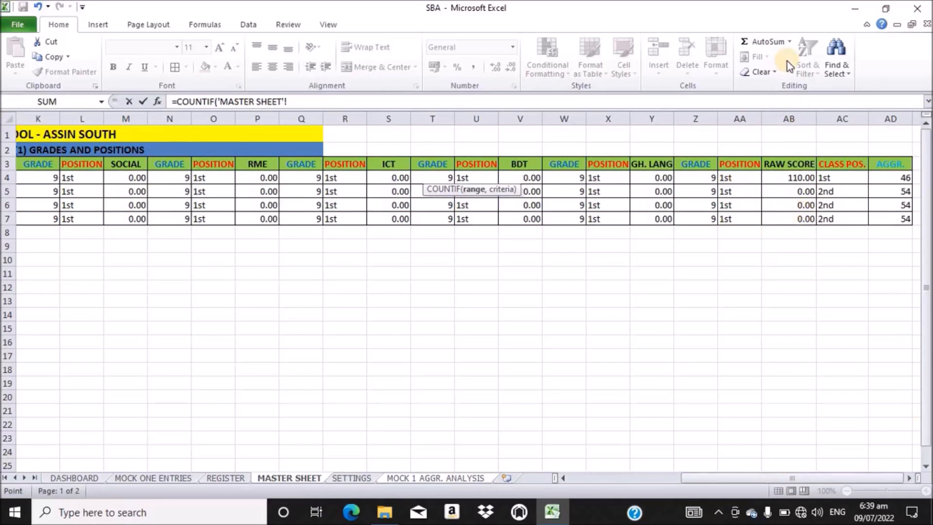
pyautogui.click(785, 115)
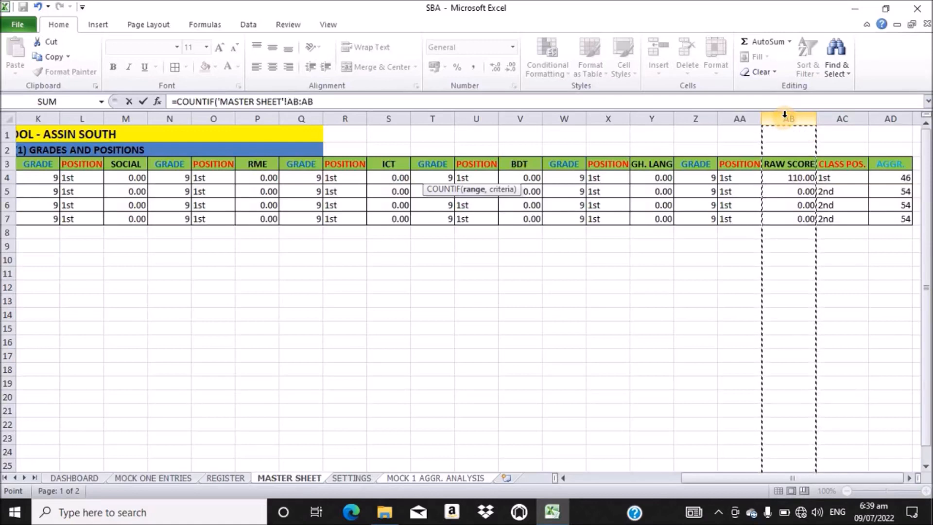
pyautogui.write(',')
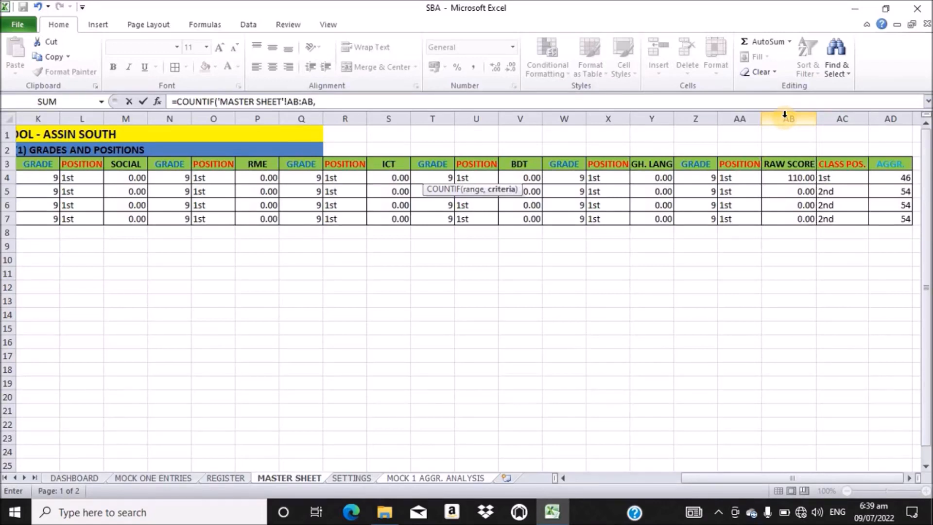
pyautogui.write('""')
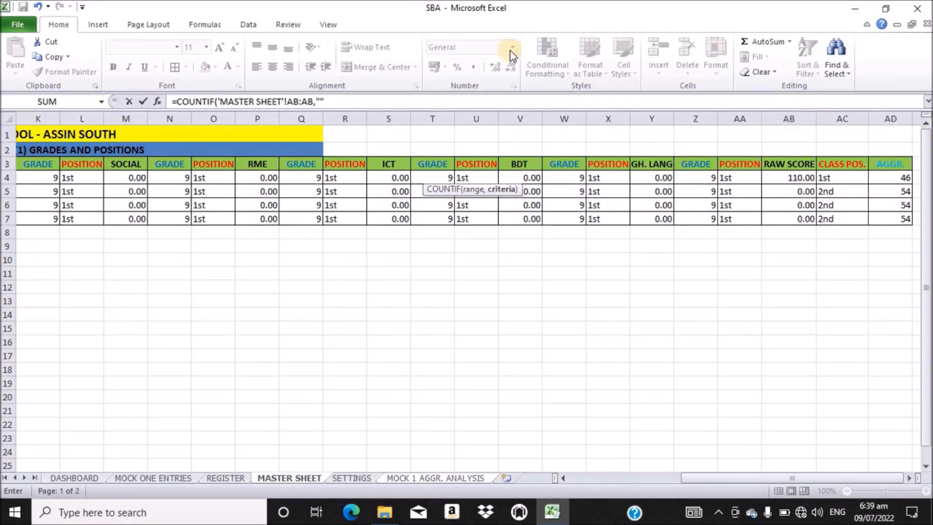
pyautogui.click(320, 101)
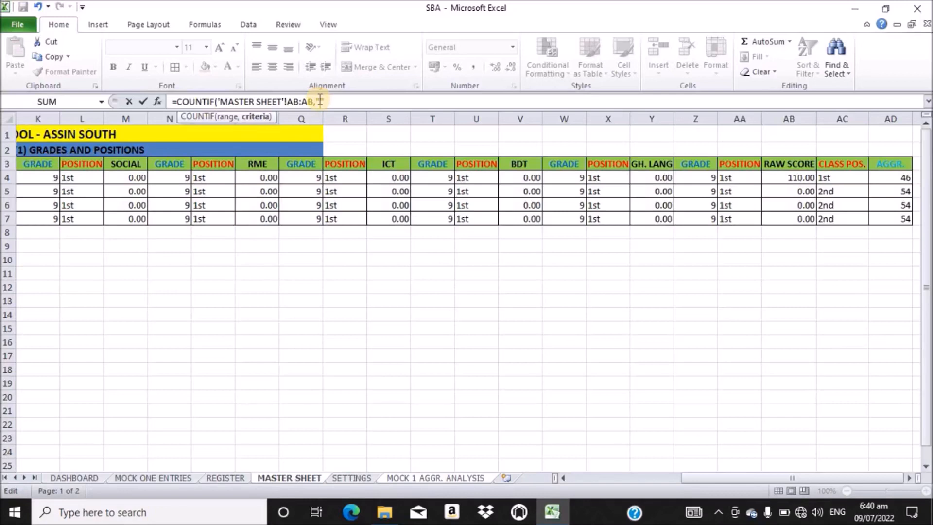
pyautogui.write('1"')
pyautogui.write('=')
pyautogui.write('400')
pyautogui.write(')')
pyautogui.press('Return')
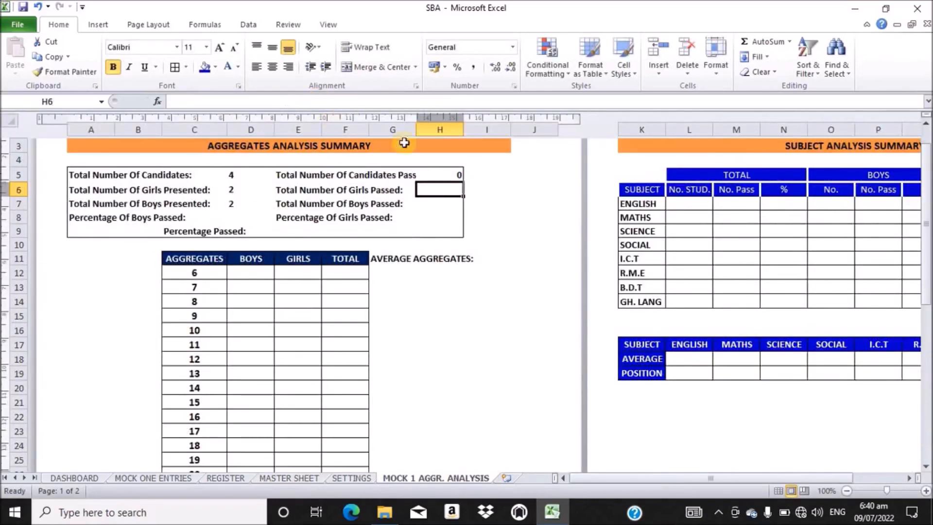
# Widen column G until the full "Total Number Of Candidates Passed:" label fits before cell H5.
pyautogui.click(445, 174)
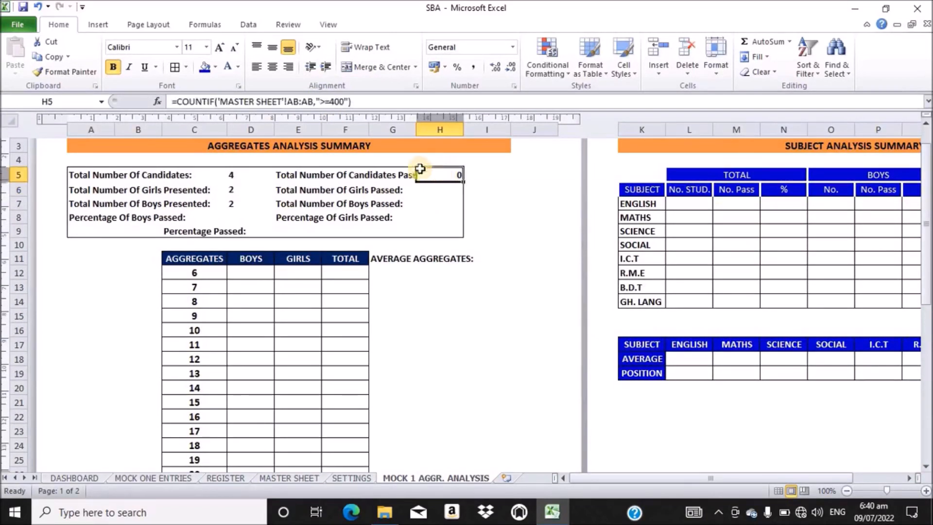
pyautogui.click(280, 176)
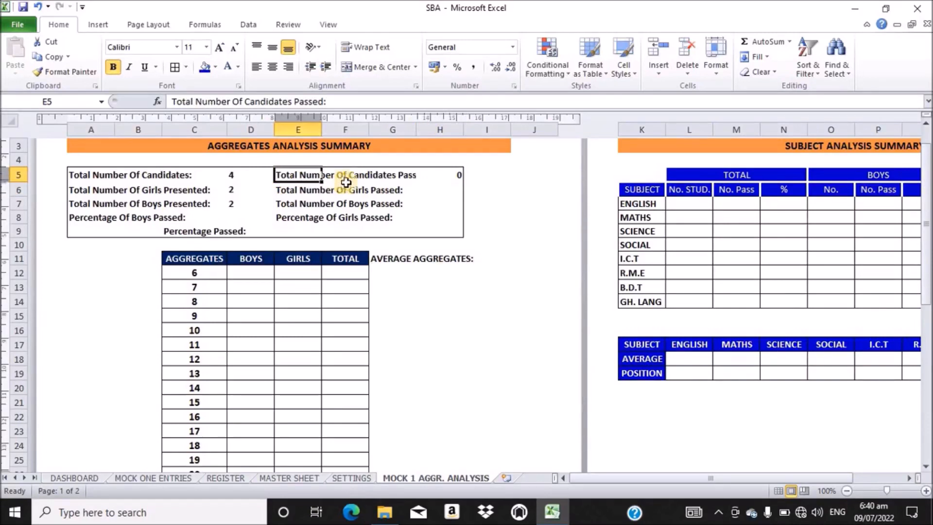
pyautogui.click(431, 178)
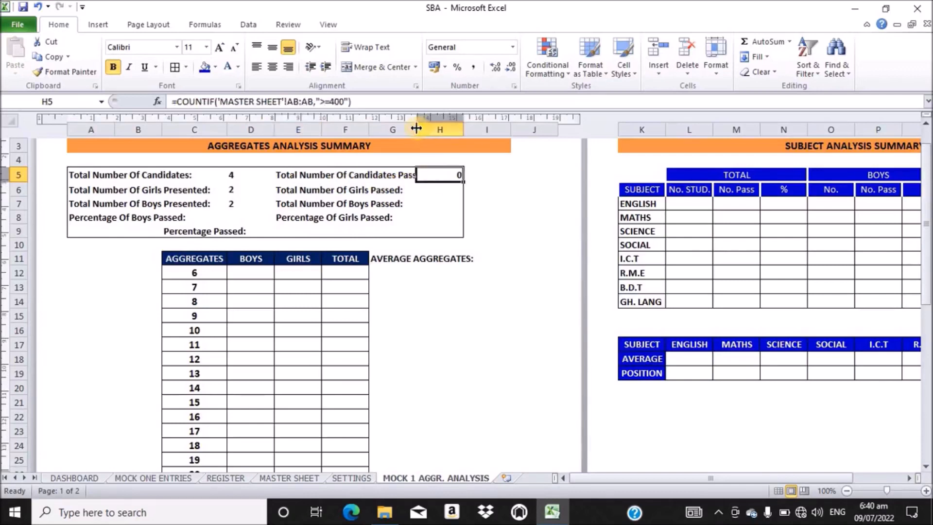
pyautogui.moveTo(416, 128); pyautogui.dragTo(433, 134)
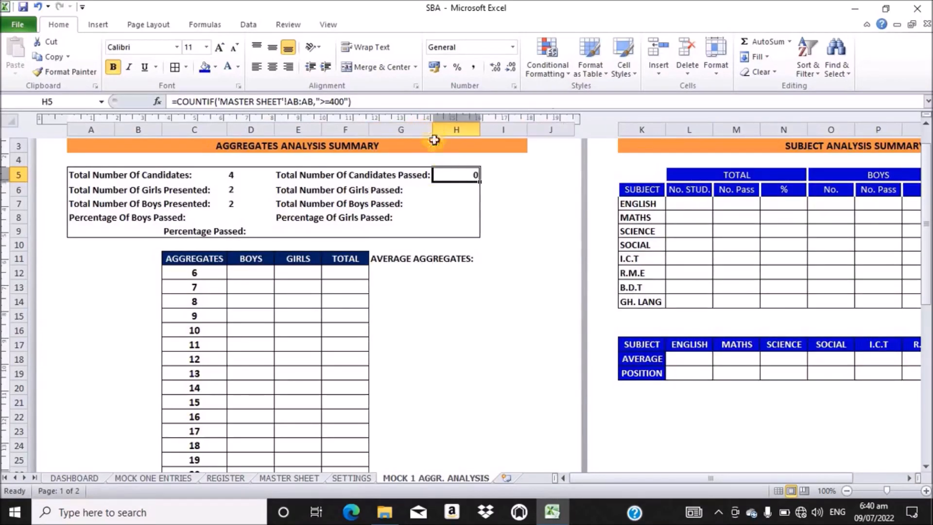
pyautogui.moveTo(434, 133); pyautogui.dragTo(437, 130)
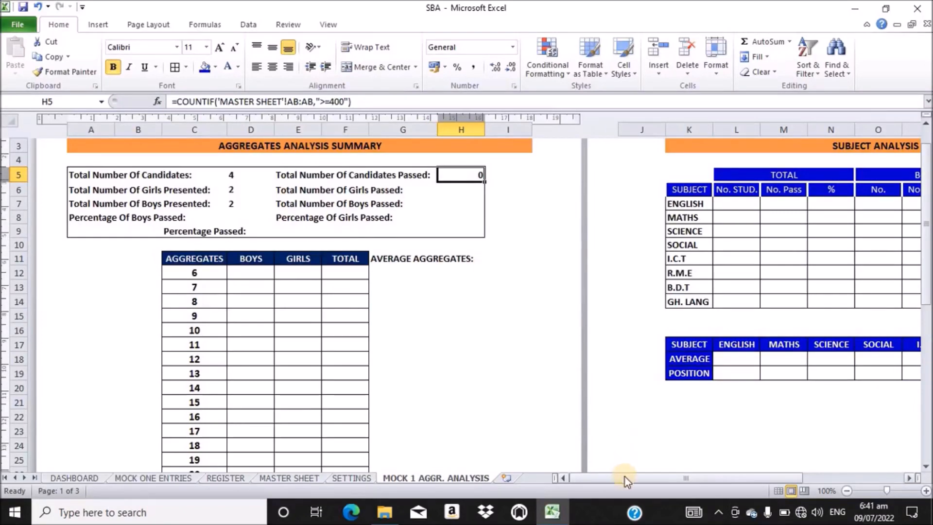
# Narrow column J so the subject analysis tables starting in column K fit on a single page.
pyautogui.moveTo(625, 478); pyautogui.dragTo(688, 503)
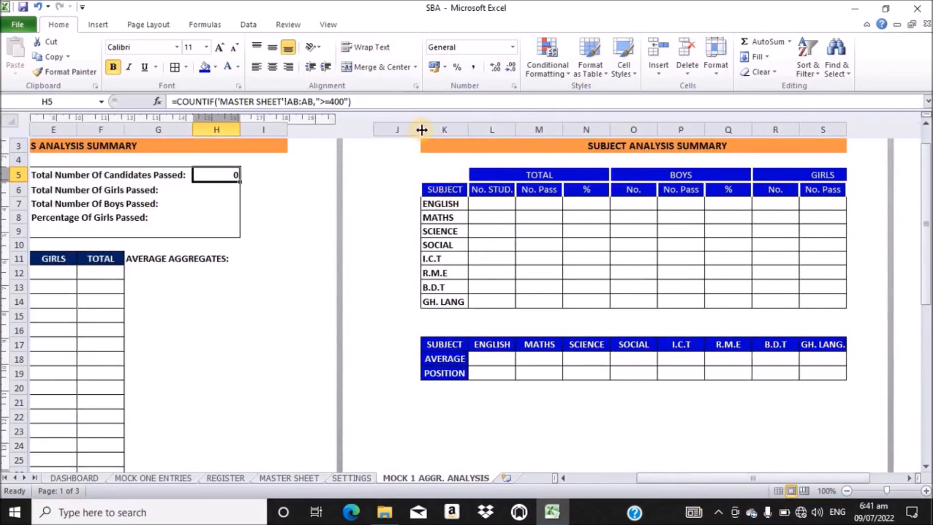
pyautogui.moveTo(422, 130); pyautogui.dragTo(391, 128)
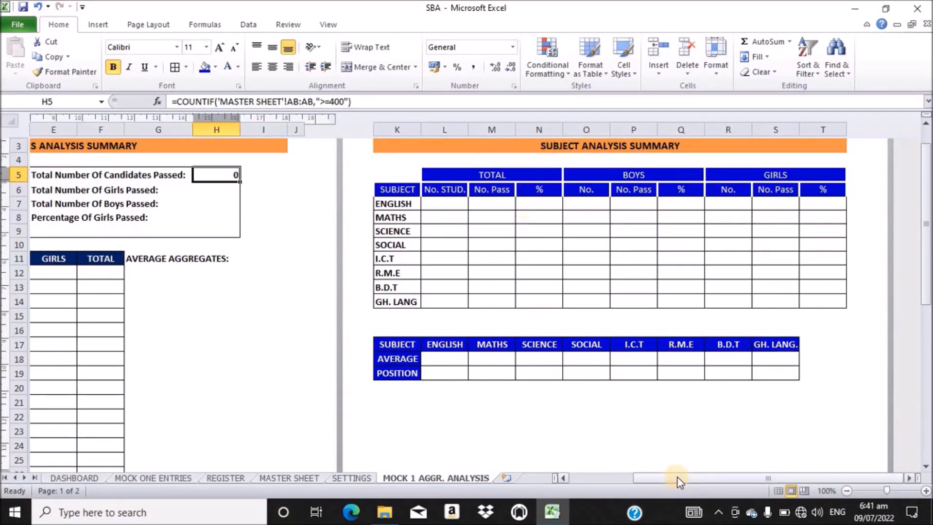
pyautogui.moveTo(679, 481); pyautogui.dragTo(548, 470)
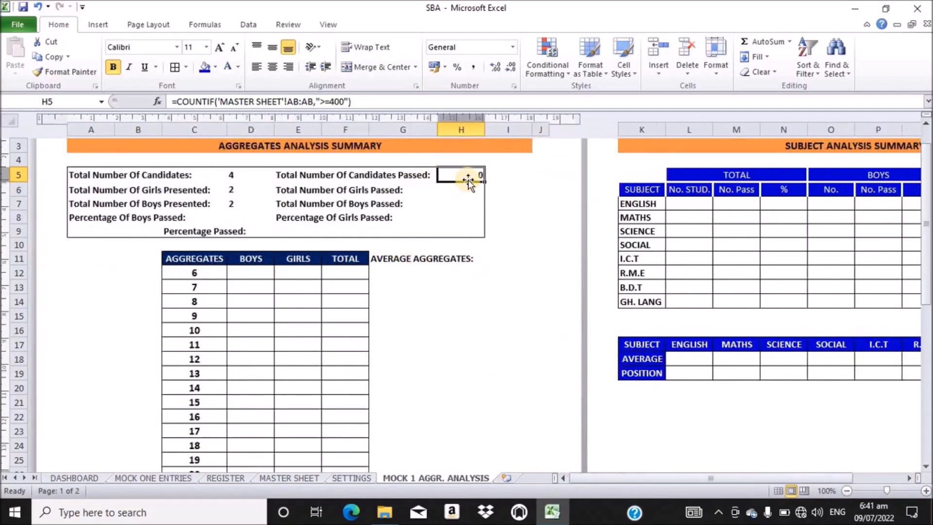
# Narrow column H slightly and centre the candidates-passed count in cell H5 horizontally and vertically.
pyautogui.moveTo(484, 131); pyautogui.dragTo(479, 131)
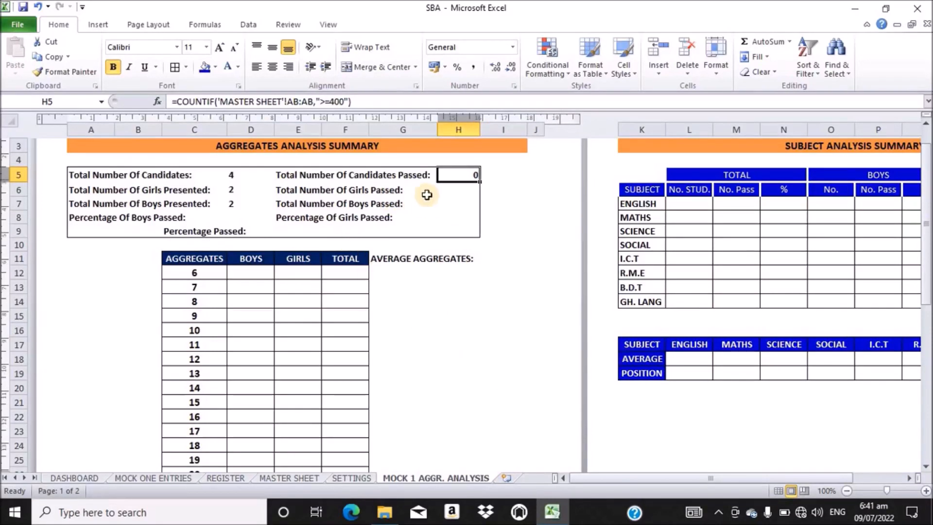
pyautogui.click(453, 189)
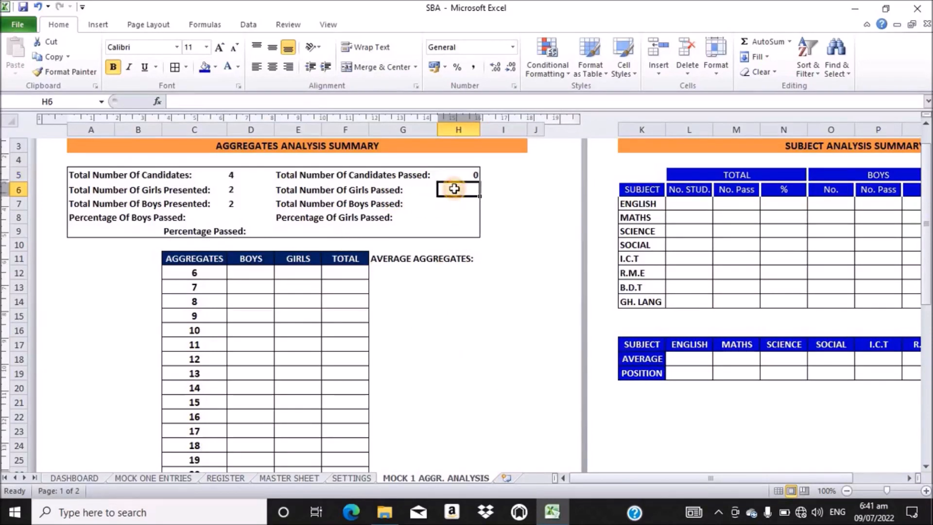
pyautogui.click(470, 174)
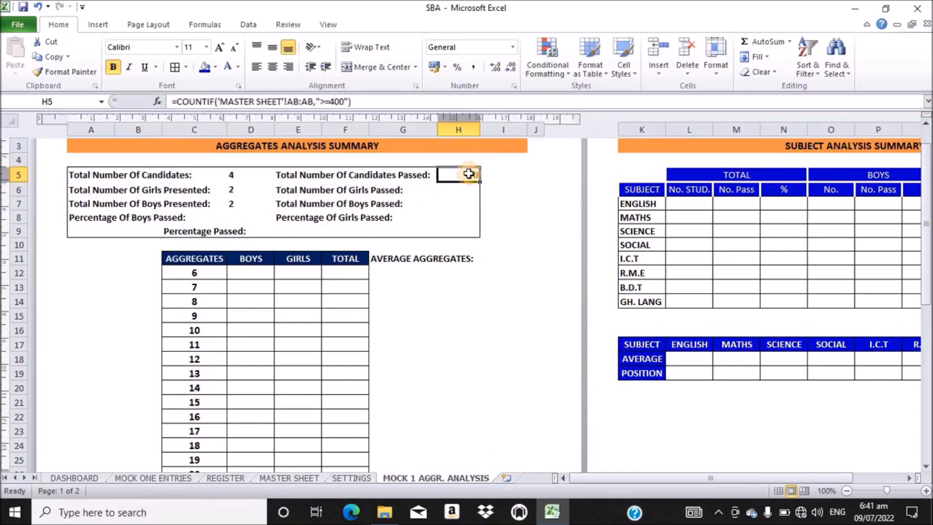
pyautogui.click(272, 68)
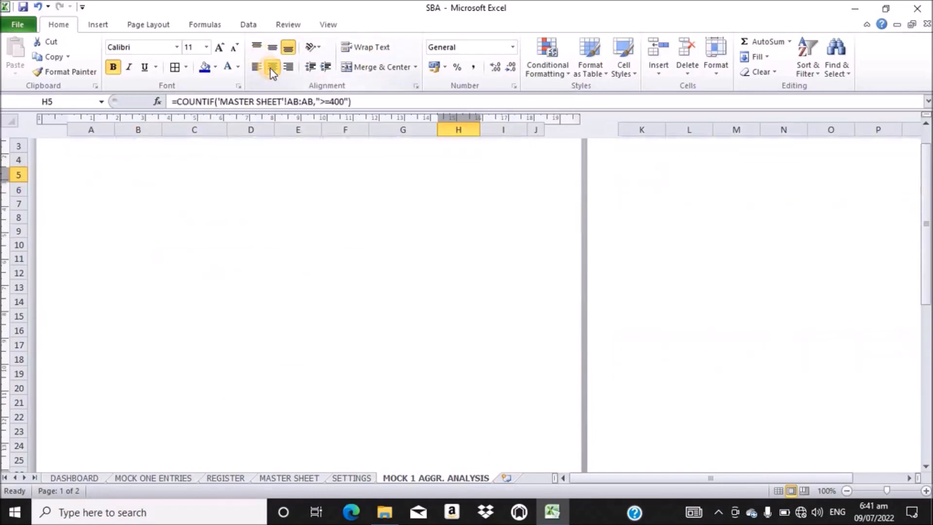
pyautogui.click(271, 47)
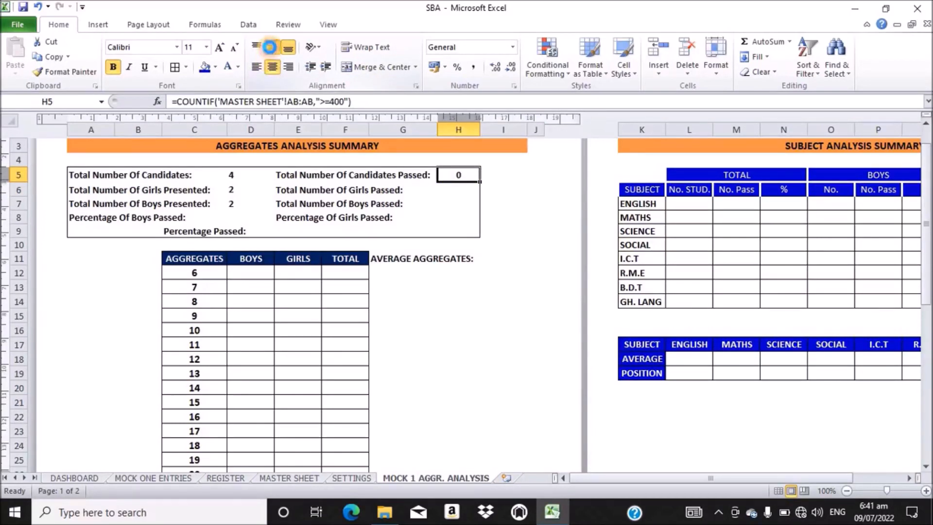
# Start a COUNTIFS formula in cell H6 with the GENDER column C:C of MASTER SHEET as the first criteria range.
pyautogui.click(458, 194)
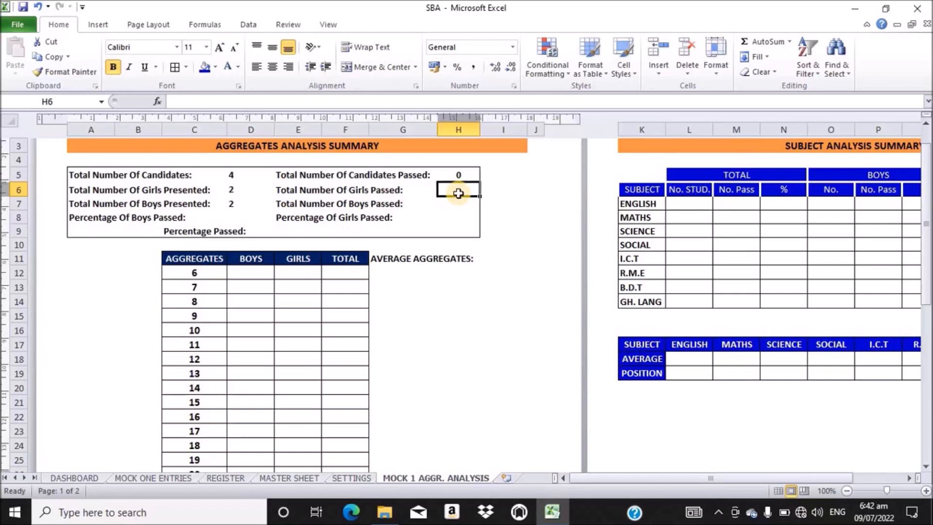
pyautogui.write('=')
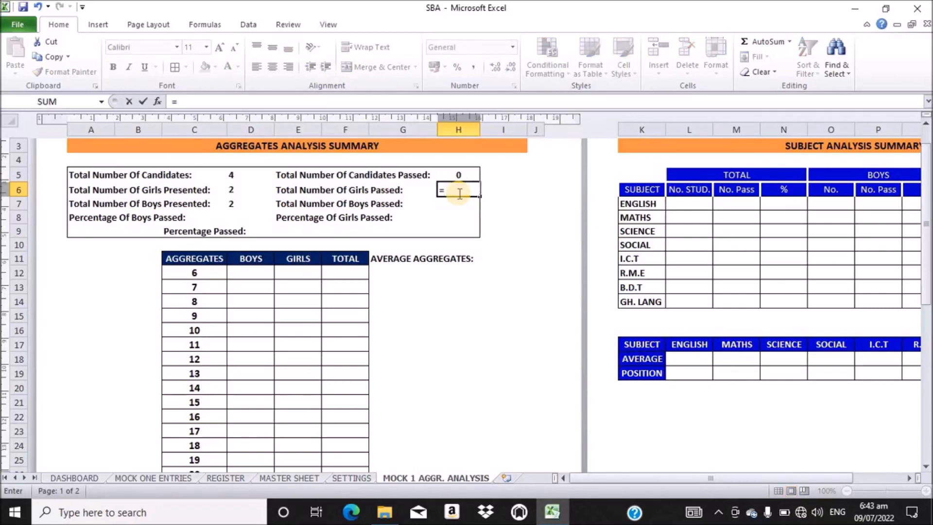
pyautogui.write('CO')
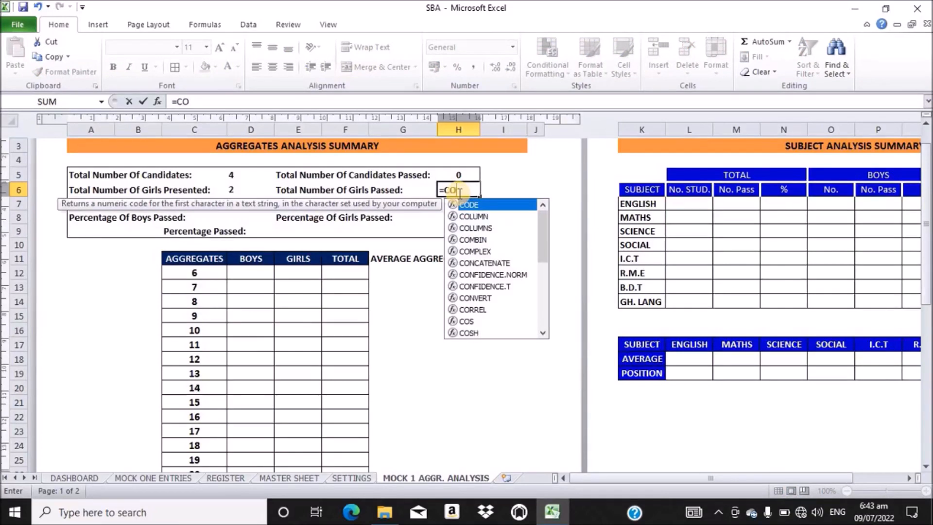
pyautogui.write('UNTI')
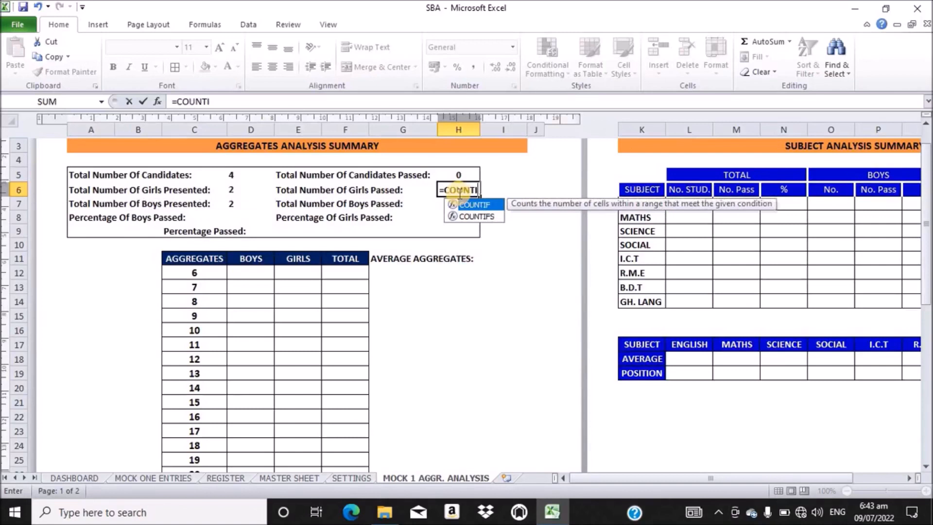
pyautogui.press('Down')
pyautogui.press('Tab')
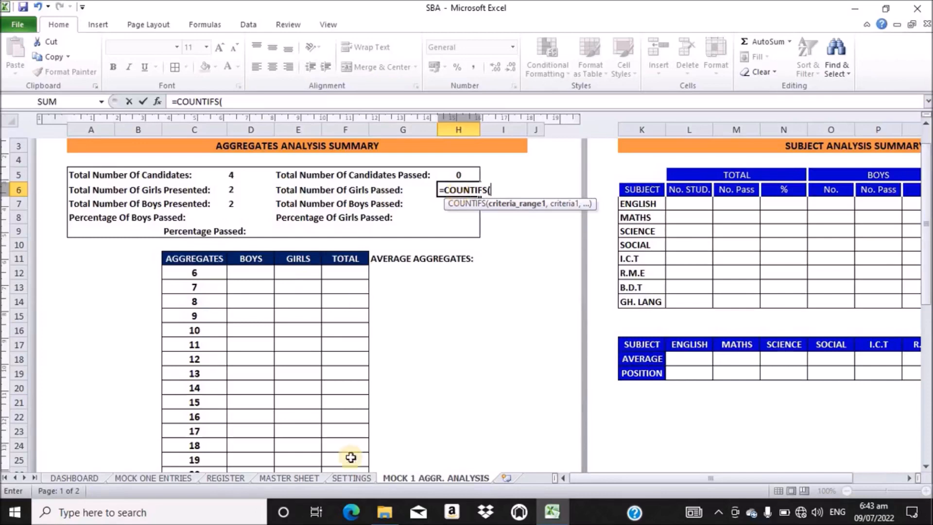
pyautogui.click(290, 477)
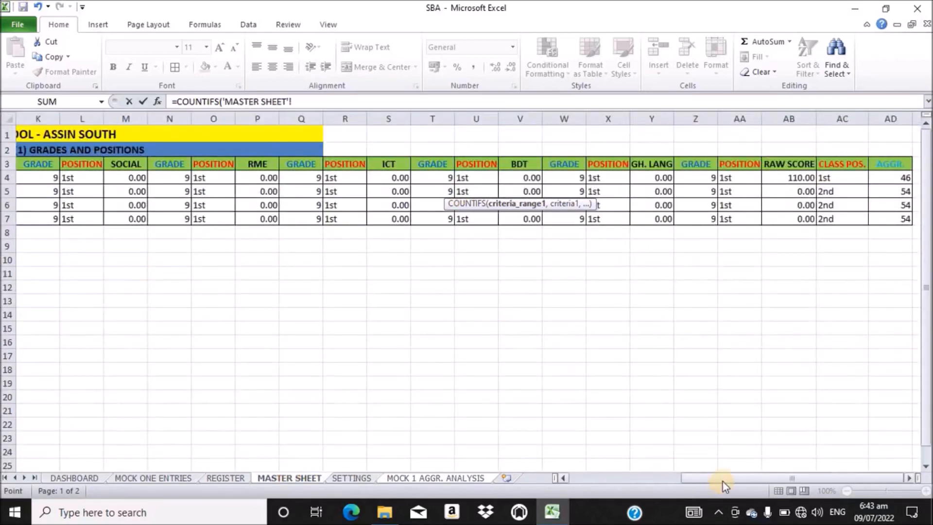
pyautogui.moveTo(723, 479); pyautogui.dragTo(582, 492)
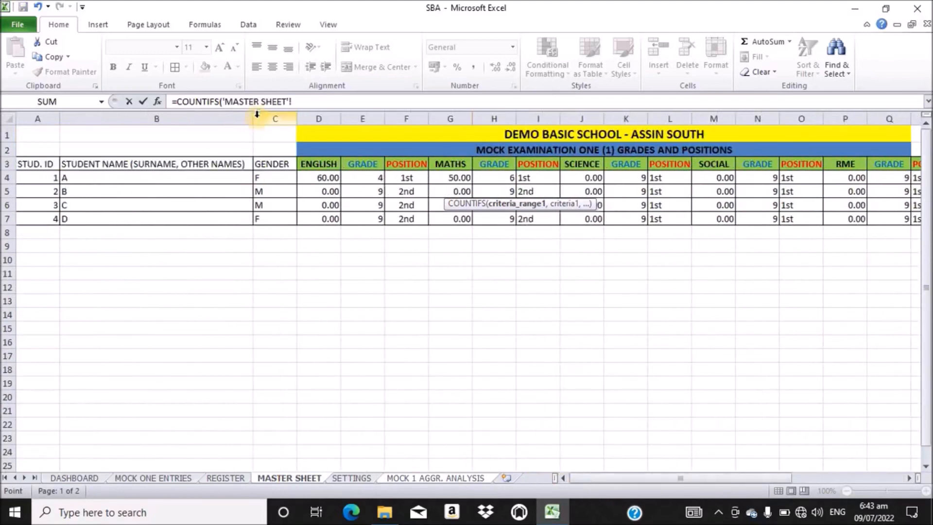
pyautogui.click(271, 120)
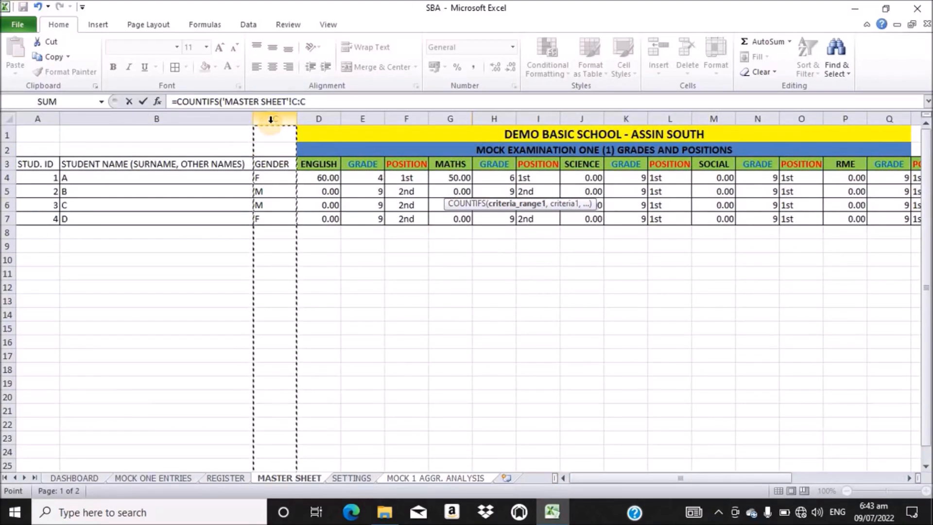
# Add "F" as the first criterion and the RAW SCORE column AB:AB of MASTER SHEET as the second criteria range.
pyautogui.write(',')
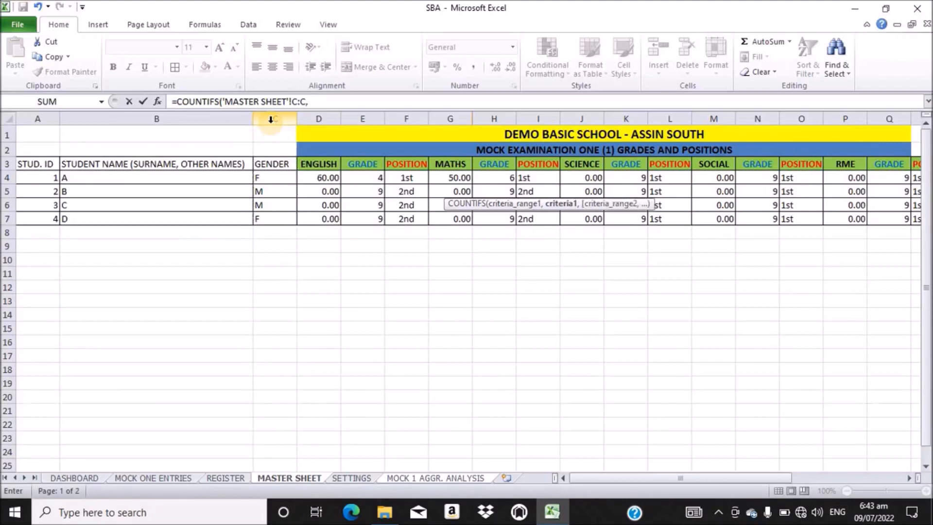
pyautogui.write('""')
pyautogui.click(312, 101)
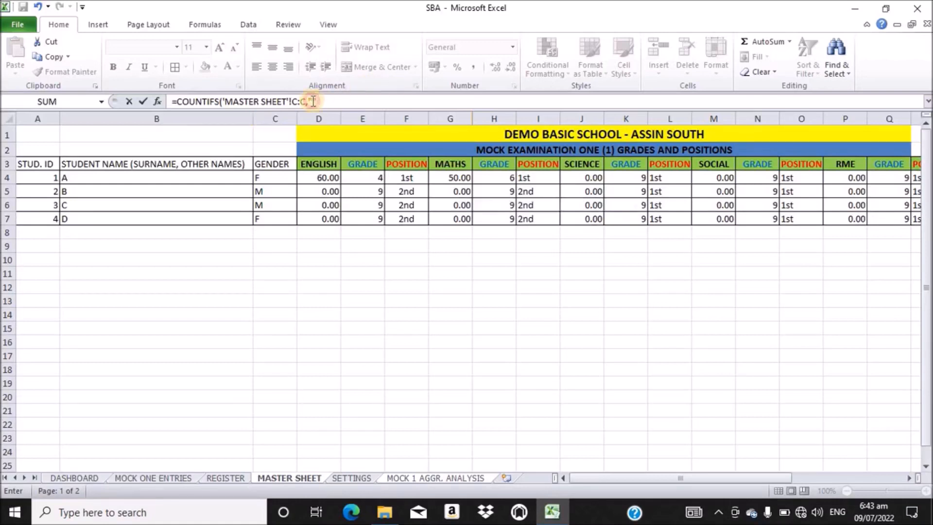
pyautogui.write('F')
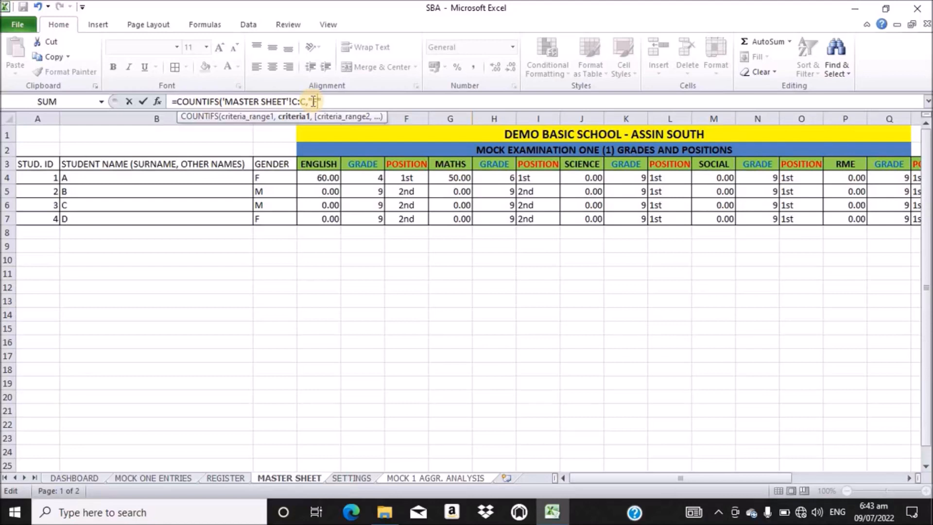
pyautogui.write(',')
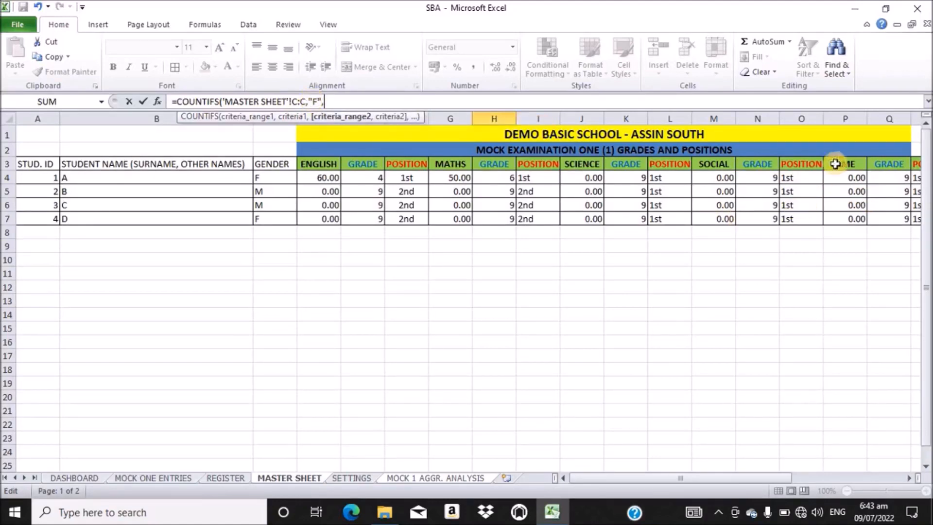
pyautogui.moveTo(656, 478); pyautogui.dragTo(789, 471)
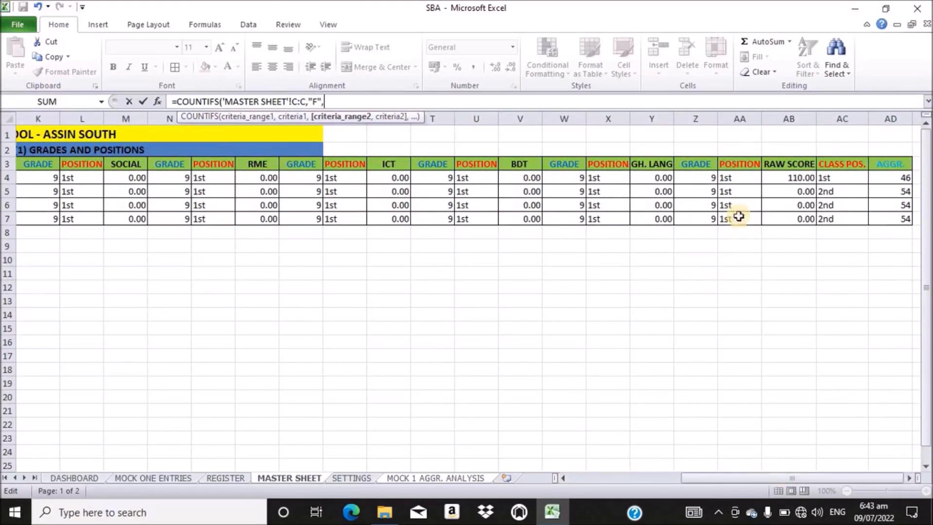
pyautogui.click(788, 117)
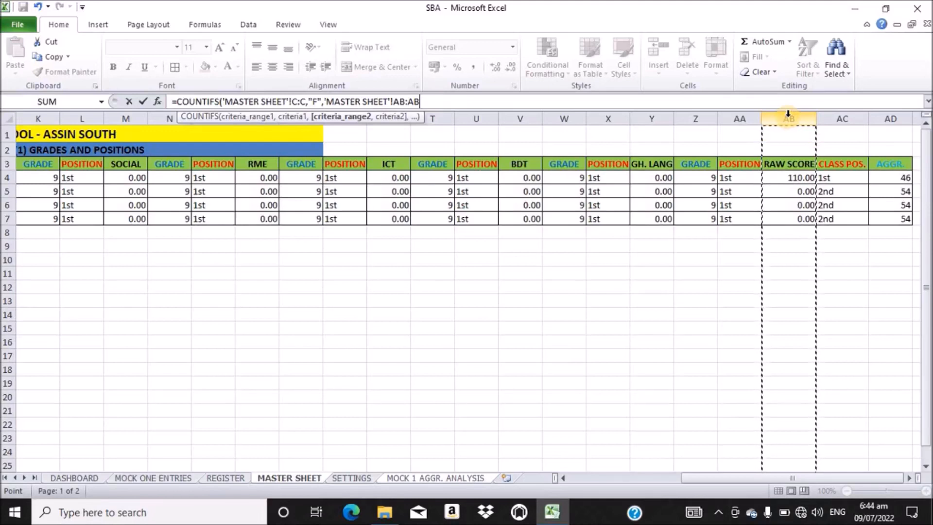
pyautogui.write(',')
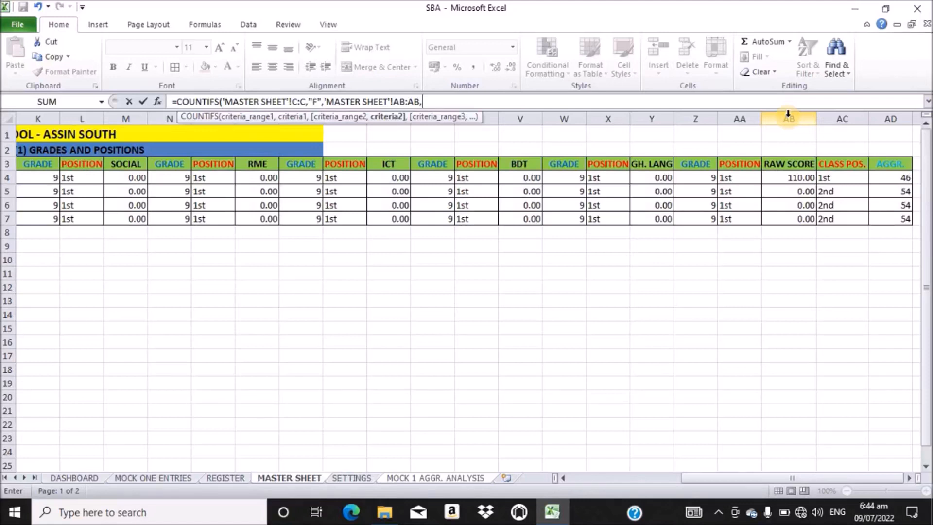
pyautogui.write('>=')
pyautogui.hotkey('ctrl', 'Home')
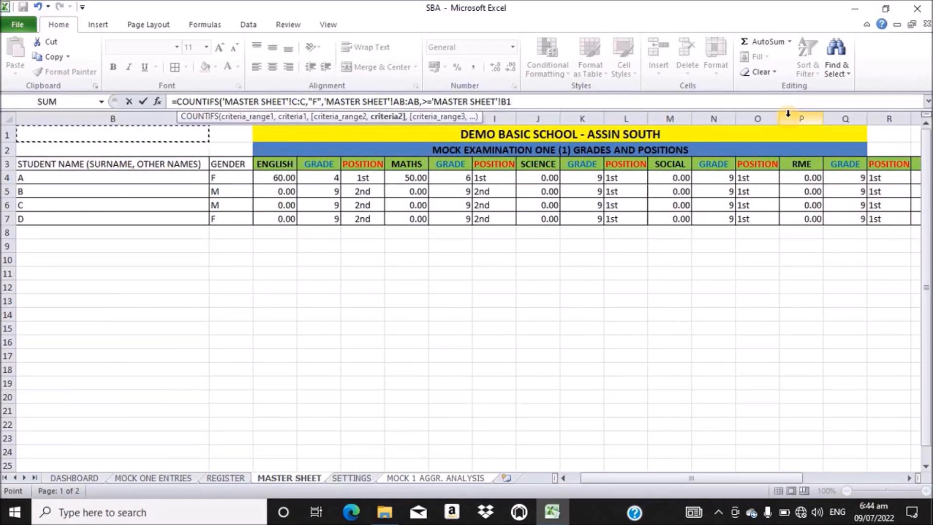
pyautogui.hotkey('ctrl', 'z')
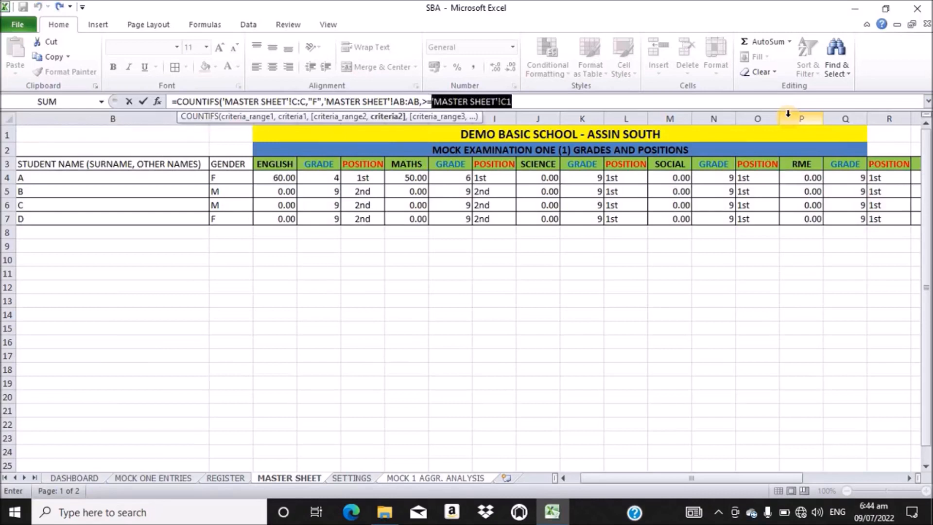
pyautogui.press('BackSpace')
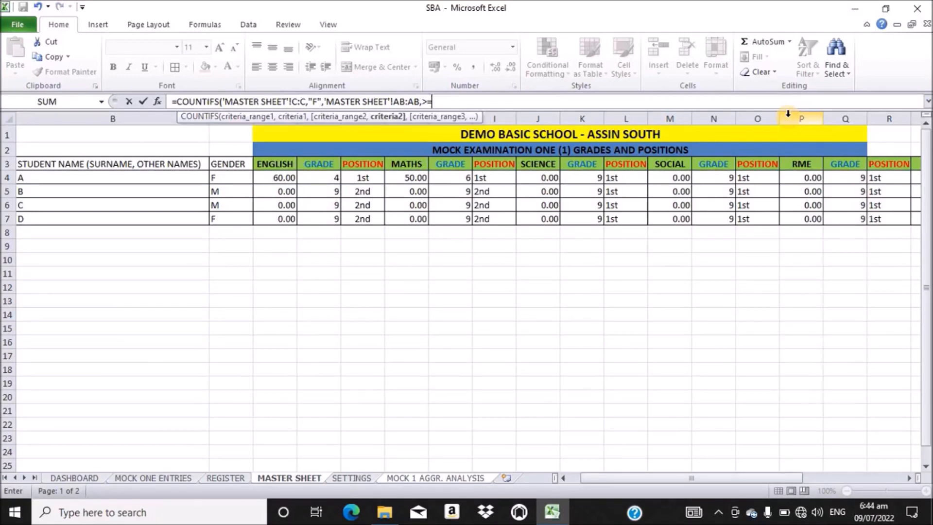
pyautogui.press('BackSpace')
pyautogui.press('BackSpace')
# Complete the girls-passed formula in H6 as =COUNTIFS('MASTER SHEET'!C:C,"F",'MASTER SHEET'!AB:AB,">=400").
pyautogui.write('""')
pyautogui.press('Return')
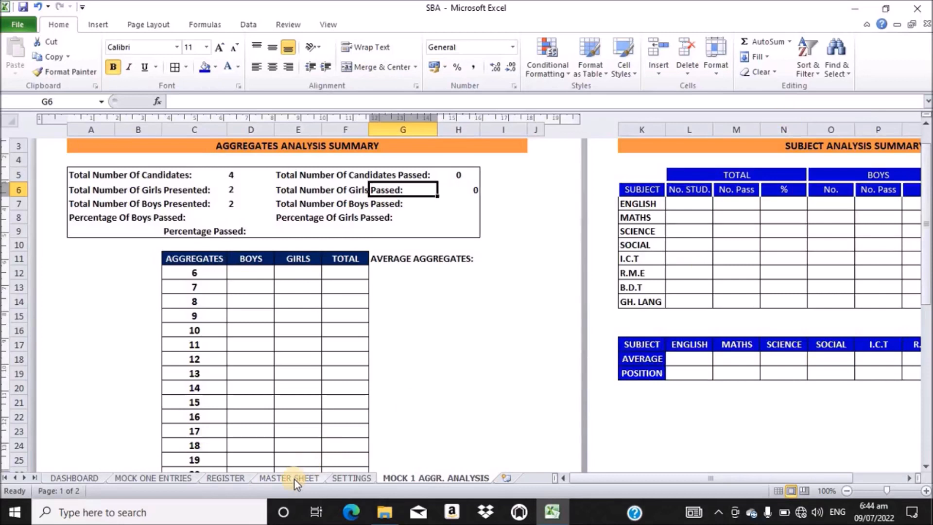
pyautogui.click(465, 191)
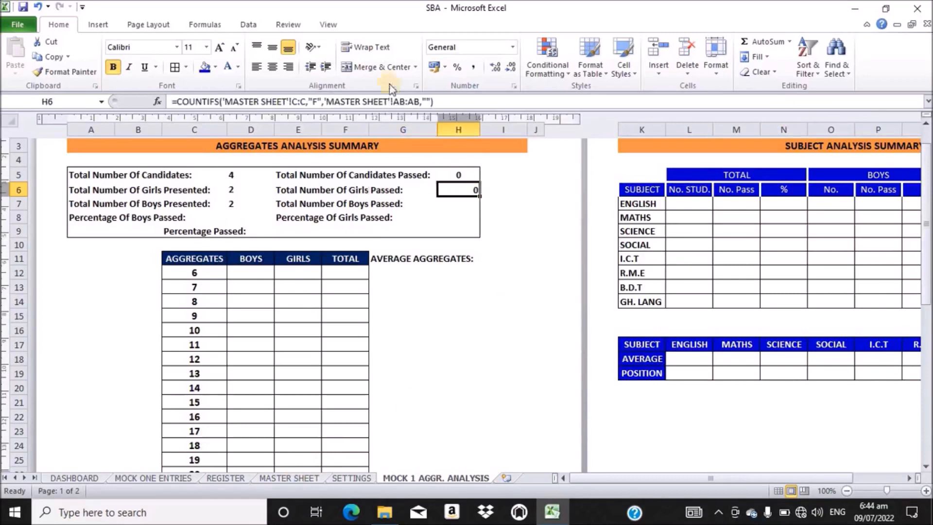
pyautogui.click(426, 101)
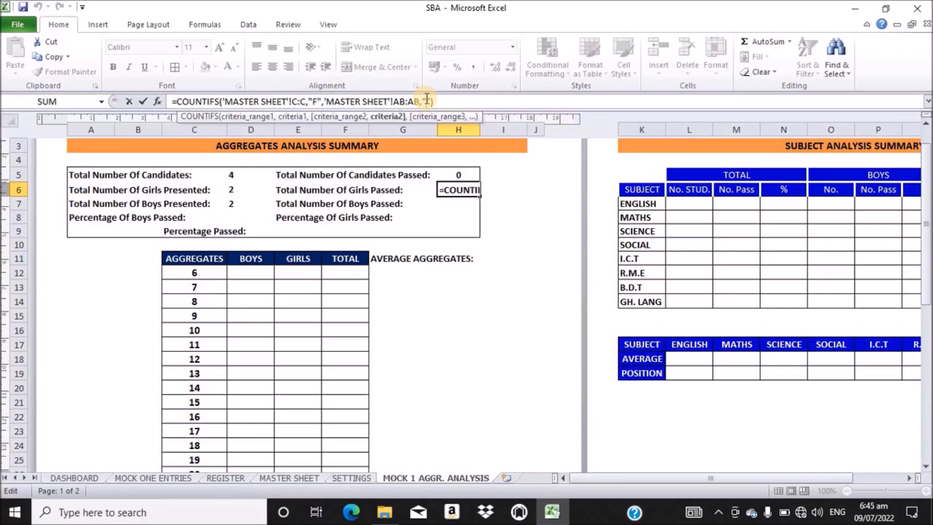
pyautogui.write('>')
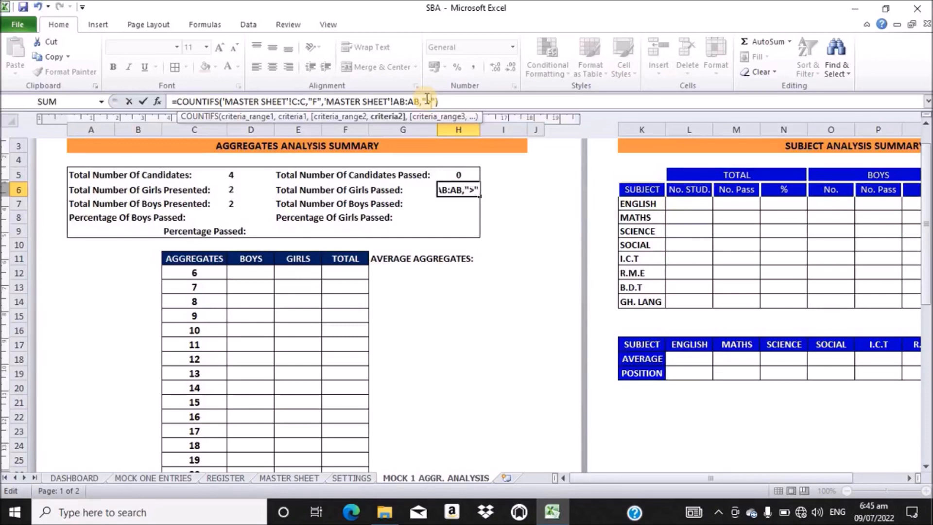
pyautogui.write('=400')
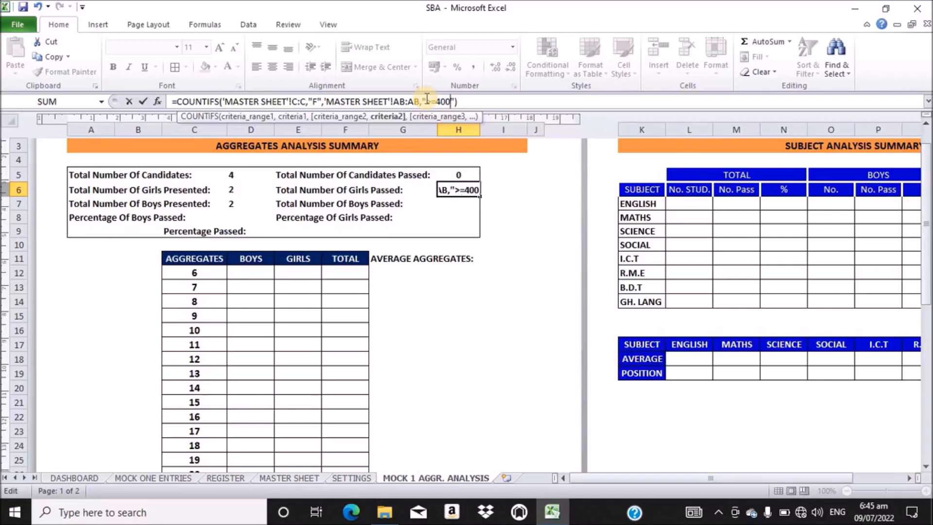
pyautogui.press('Right')
pyautogui.press('Right')
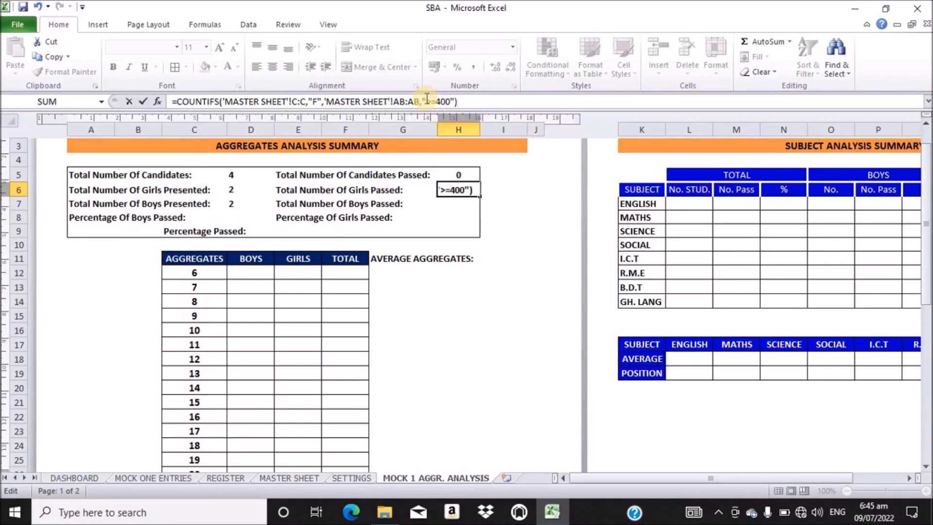
pyautogui.press('Return')
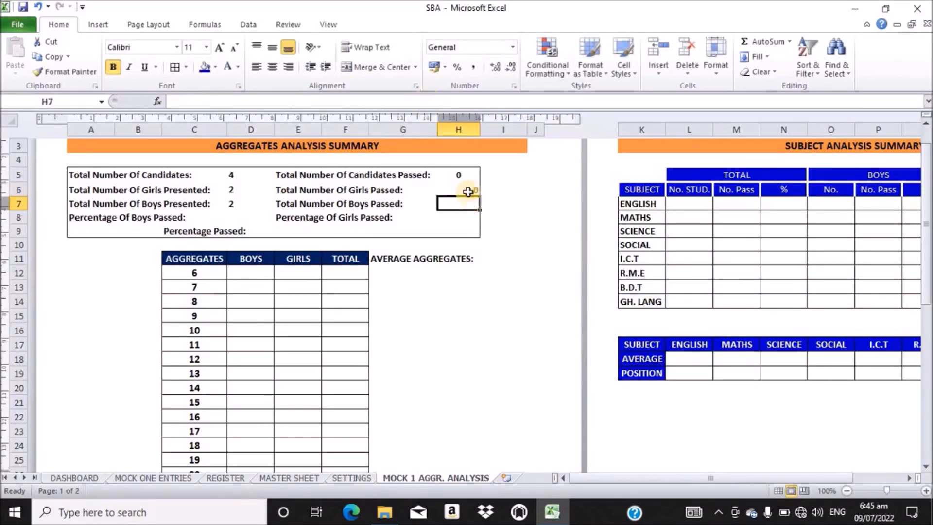
# Centre the girls-passed count in cell H6 horizontally and vertically.
pyautogui.click(468, 188)
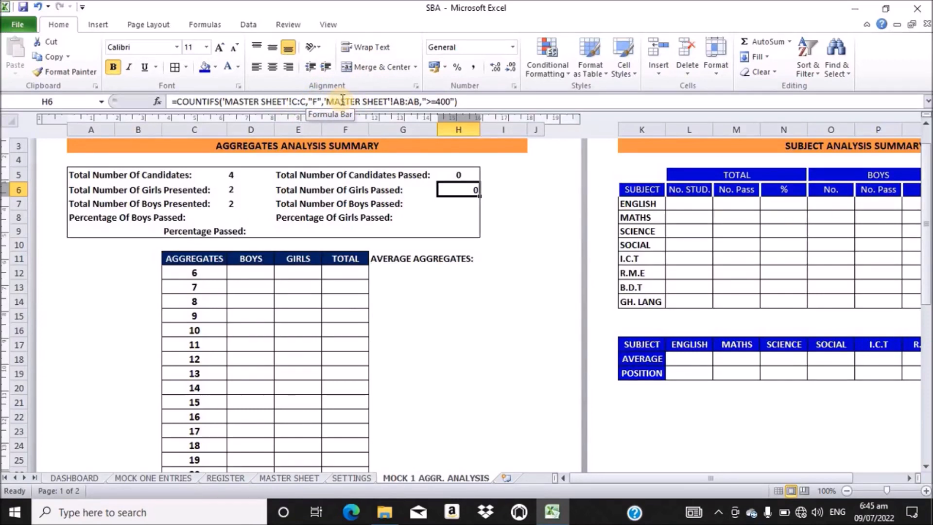
pyautogui.click(434, 101)
pyautogui.write('=')
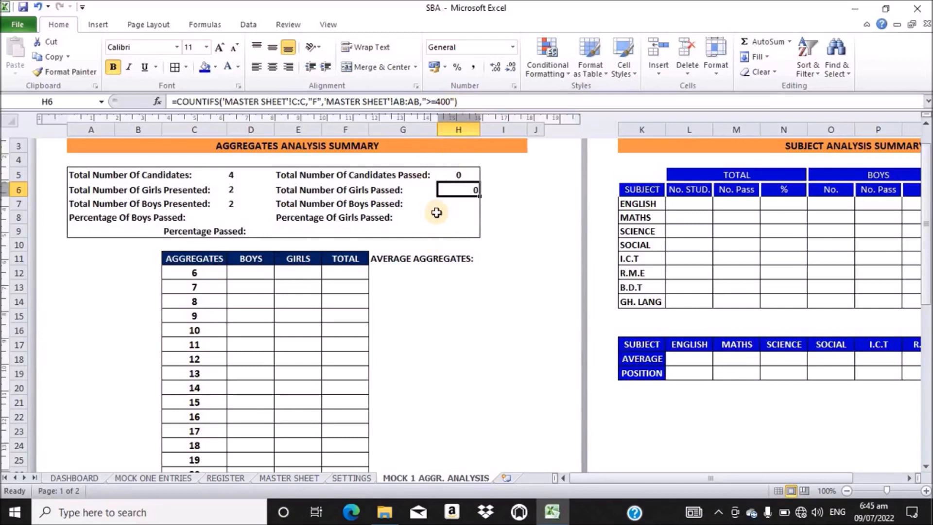
pyautogui.click(274, 67)
pyautogui.click(274, 45)
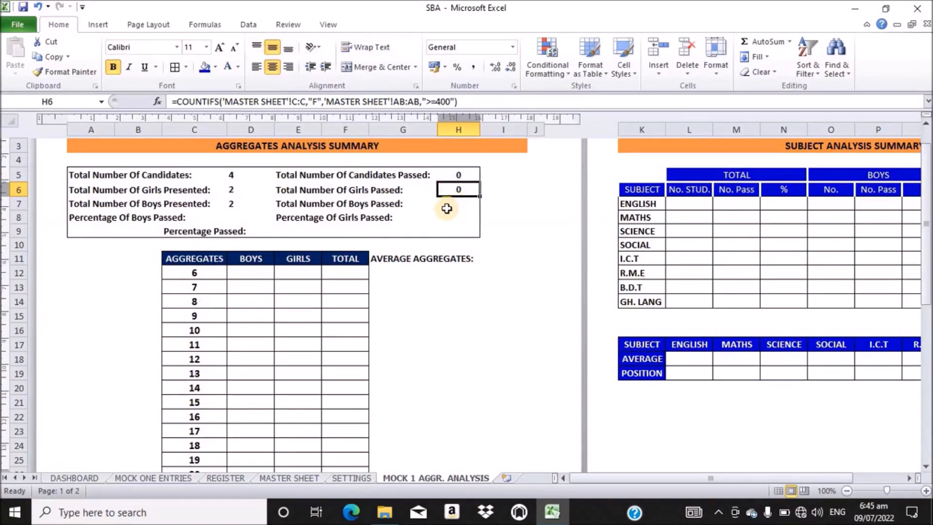
# Copy the full text of the girls-passed COUNTIFS formula from cell H6.
pyautogui.click(461, 202)
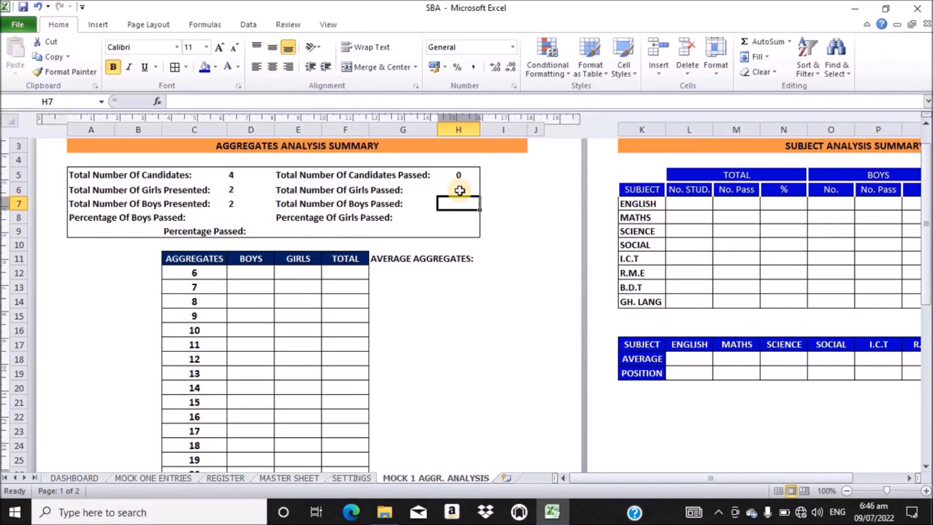
pyautogui.click(461, 187)
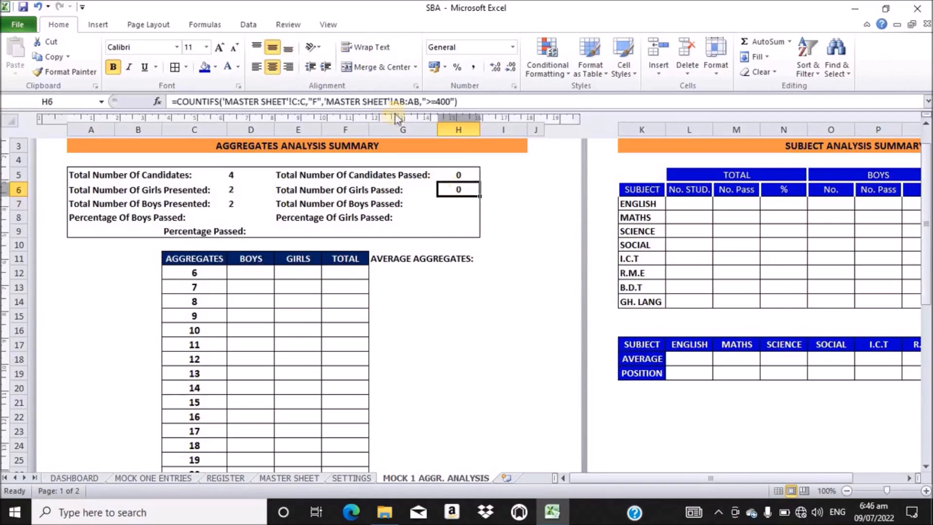
pyautogui.click(464, 102)
pyautogui.moveTo(459, 101); pyautogui.dragTo(171, 101)
pyautogui.hotkey('ctrl', 'c')
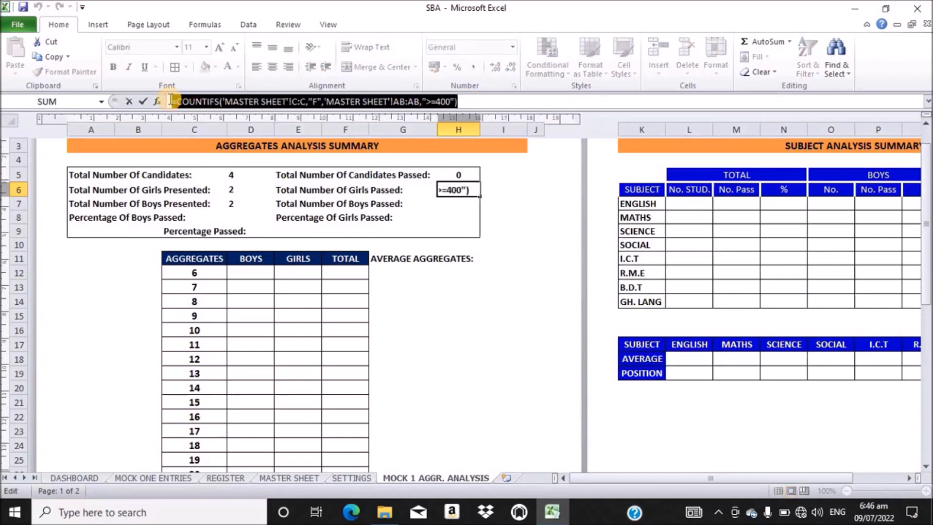
pyautogui.hotkey('ctrl', 'c')
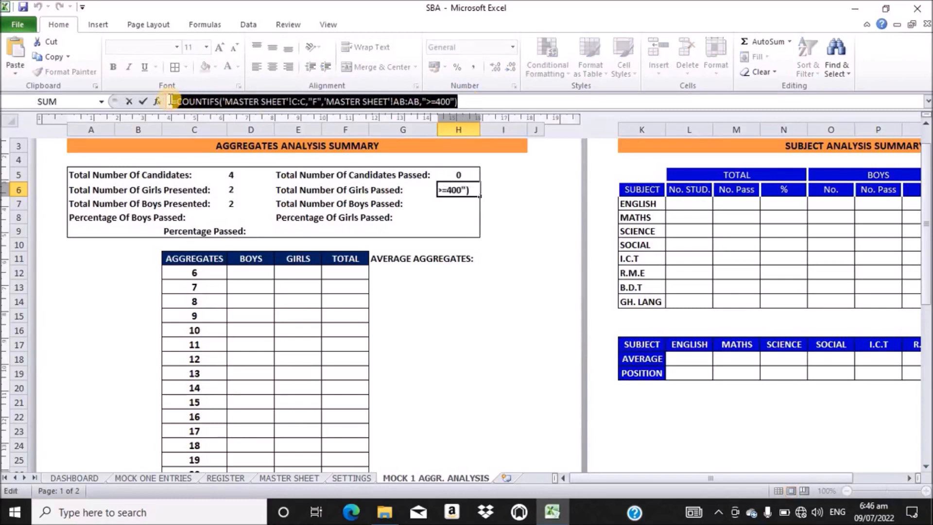
pyautogui.click(471, 101)
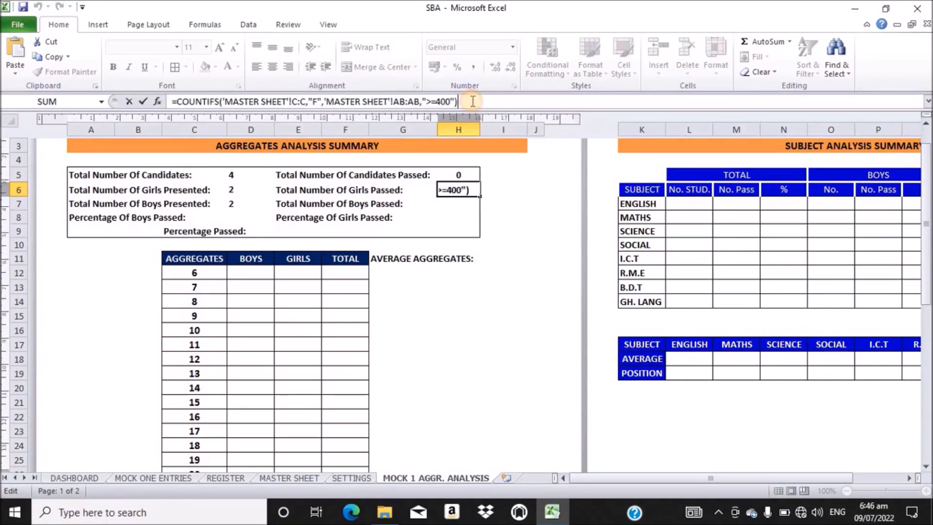
# Paste the copied formula into H7 and change its gender criterion to "M" to count the boys passed.
pyautogui.click(448, 204)
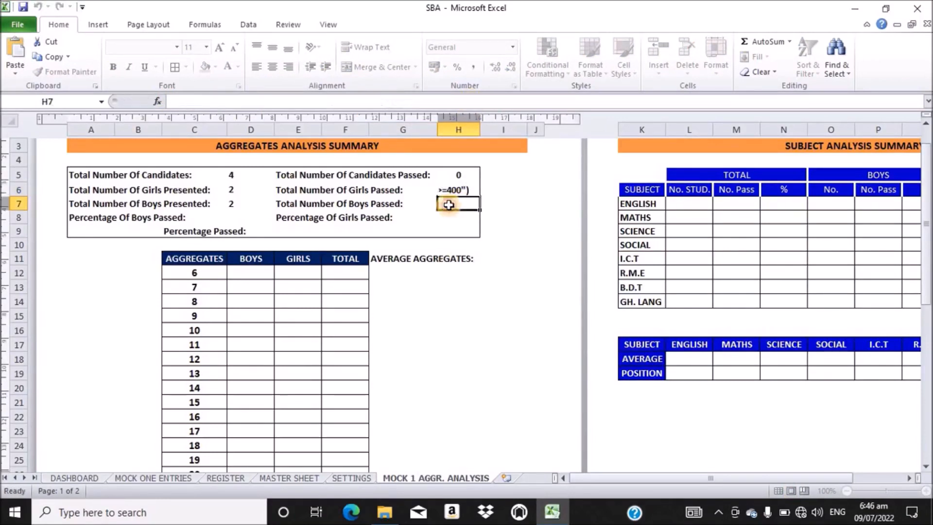
pyautogui.click(297, 102)
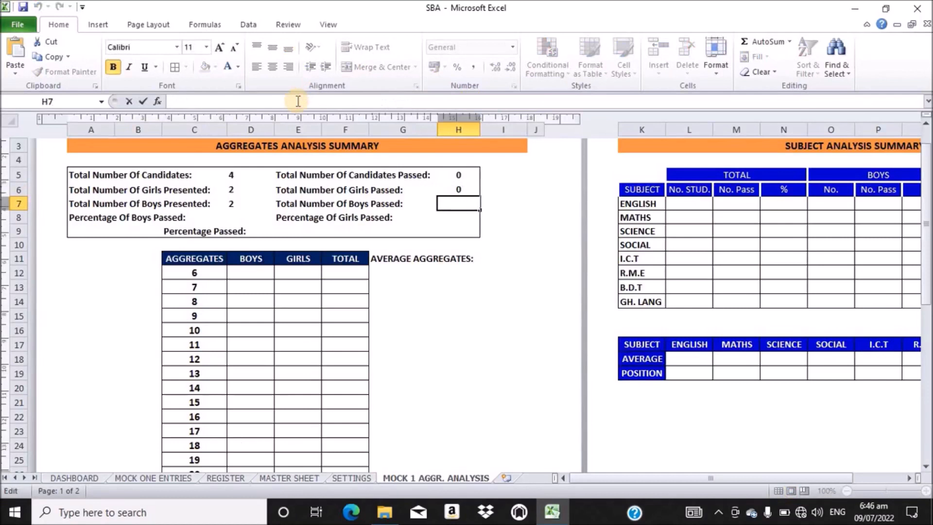
pyautogui.hotkey('ctrl', 'v')
pyautogui.click(316, 101)
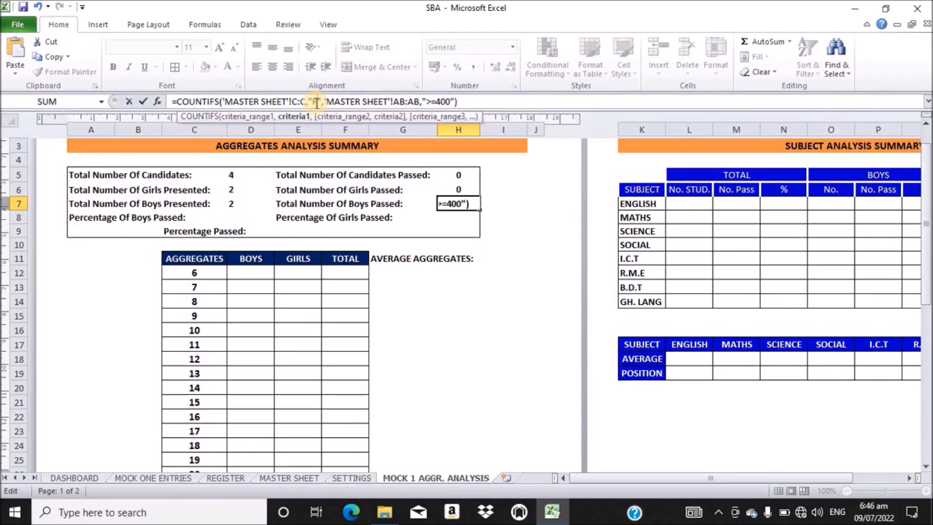
pyautogui.press('BackSpace')
pyautogui.write('M')
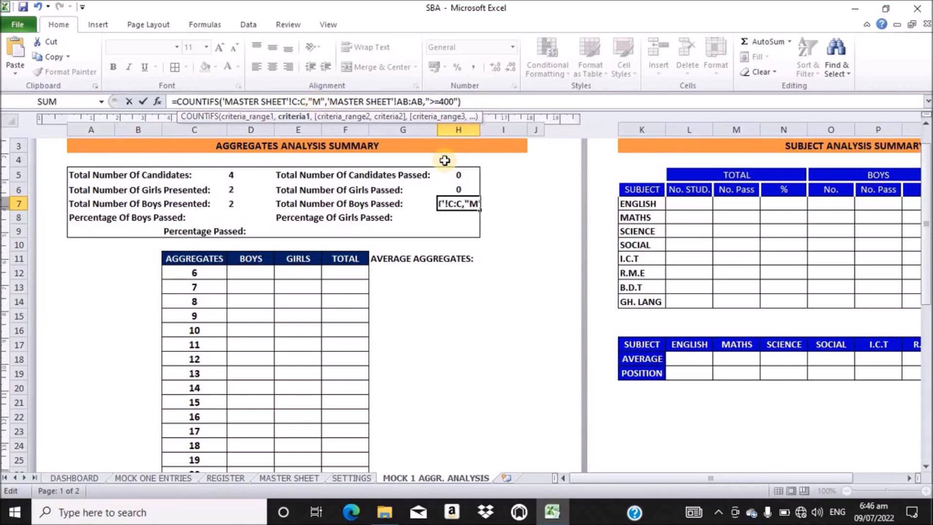
pyautogui.press('Return')
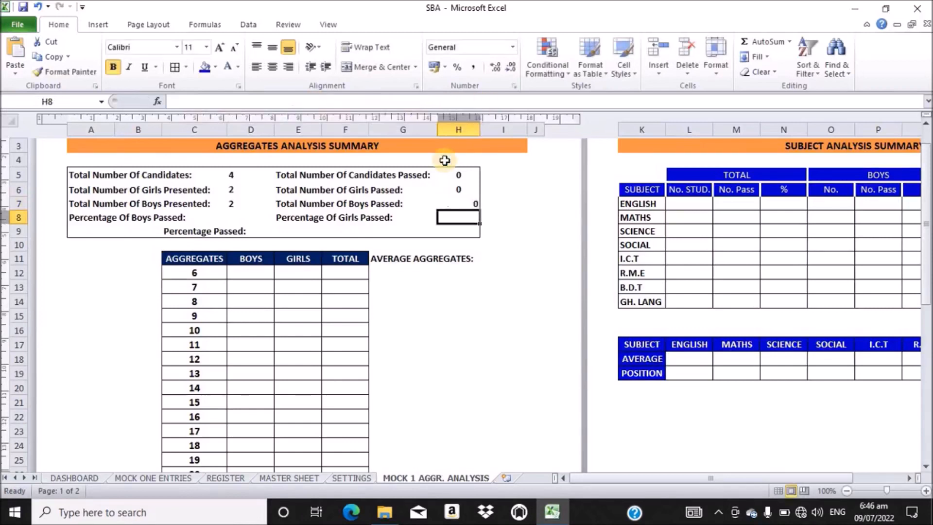
# Centre the boys-passed count in cell H7 horizontally and vertically.
pyautogui.click(464, 202)
pyautogui.click(273, 68)
pyautogui.click(272, 51)
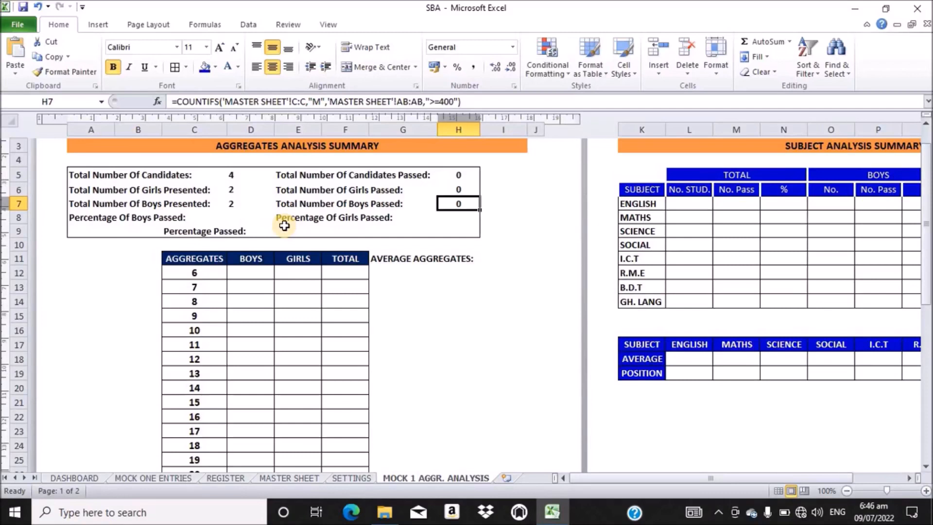
# Align cell D8, beside Percentage Of Boys Passed, to the left horizontally and to the middle vertically.
pyautogui.click(231, 220)
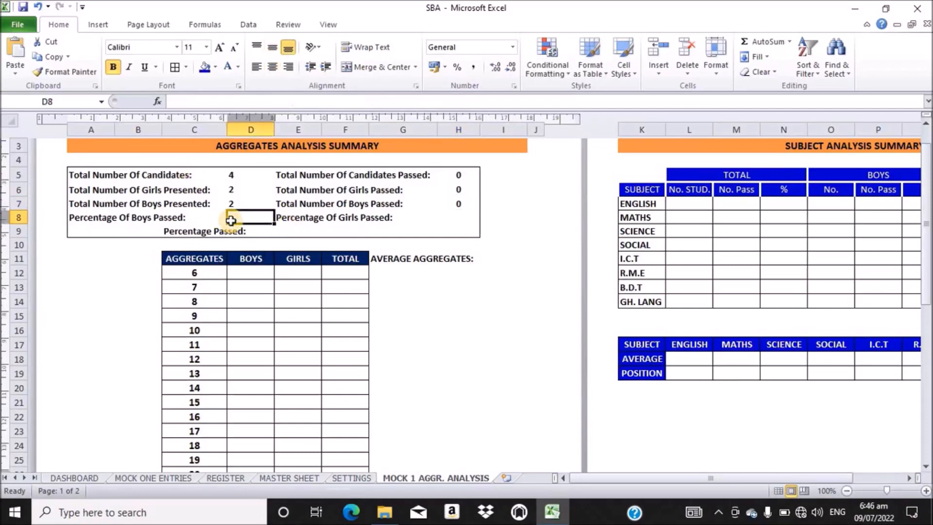
pyautogui.click(211, 218)
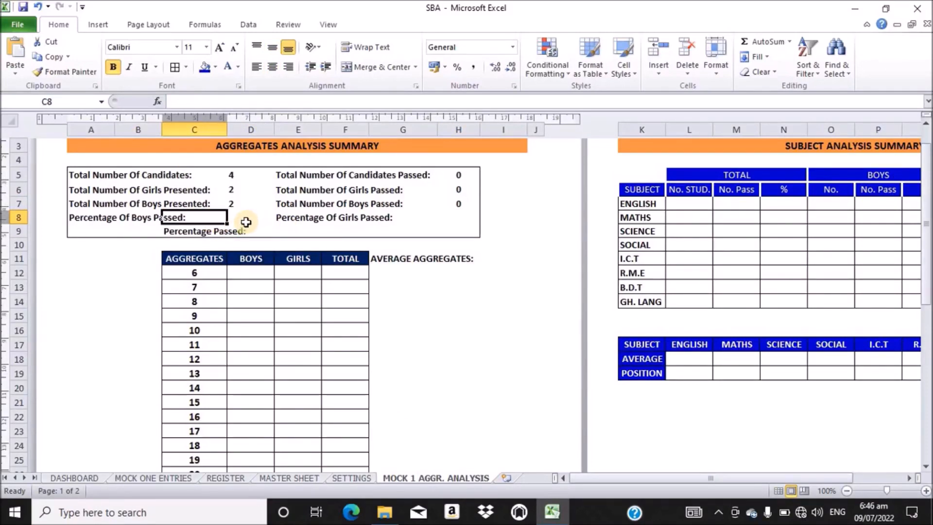
pyautogui.click(246, 222)
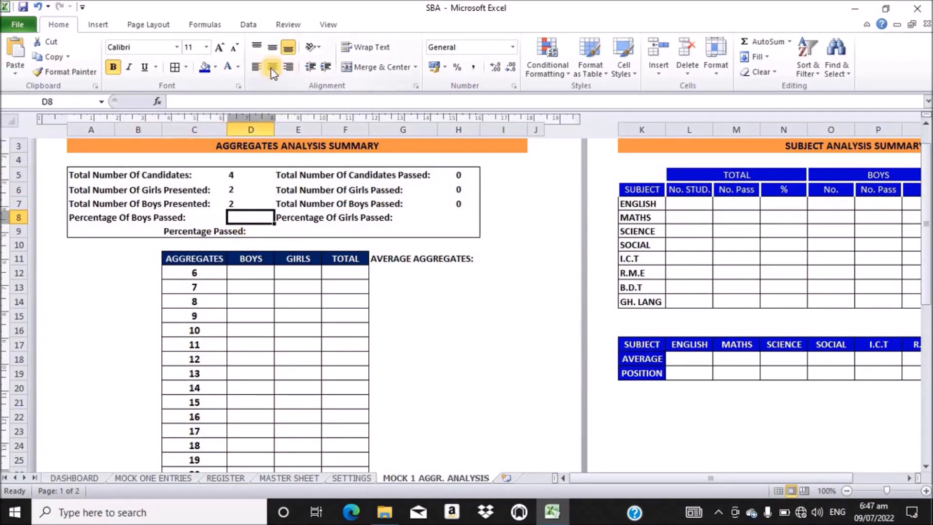
pyautogui.click(255, 69)
pyautogui.click(272, 49)
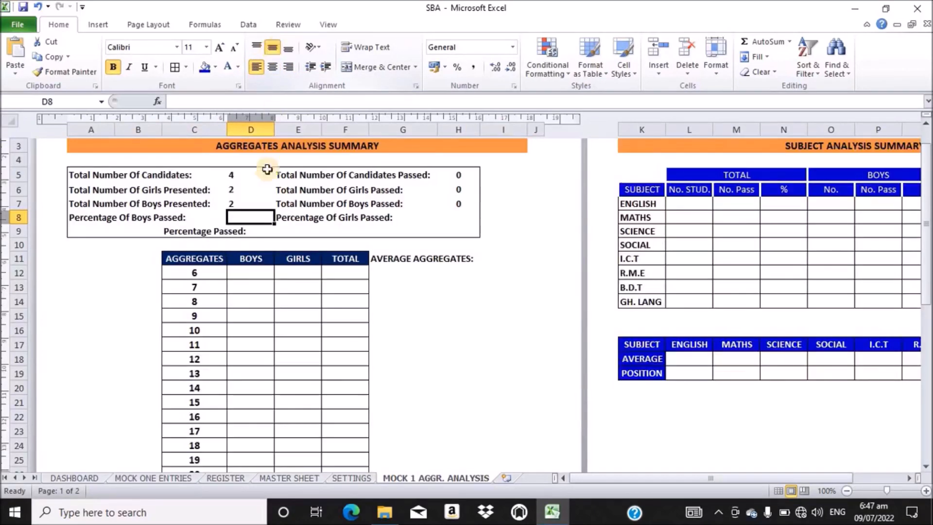
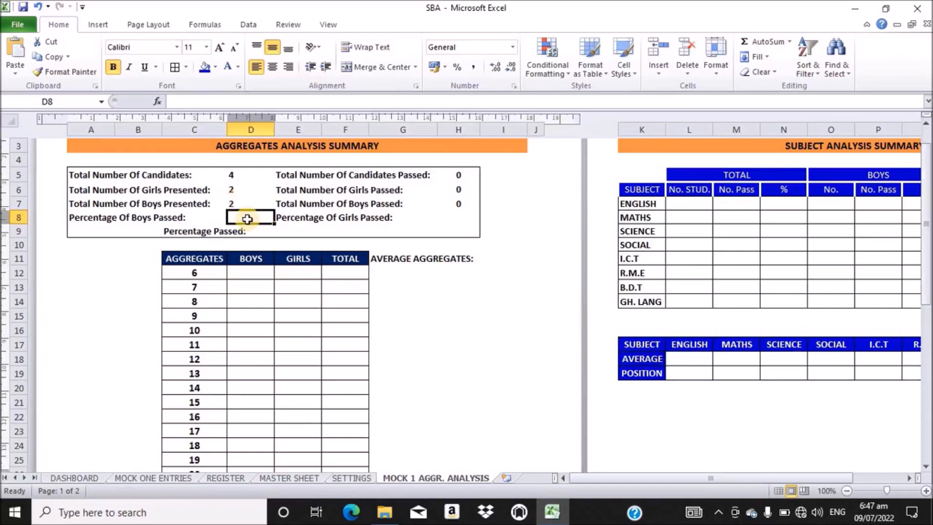
# Enter =H7/D7 in cell D8 to calculate the percentage of boys passed.
pyautogui.write('=')
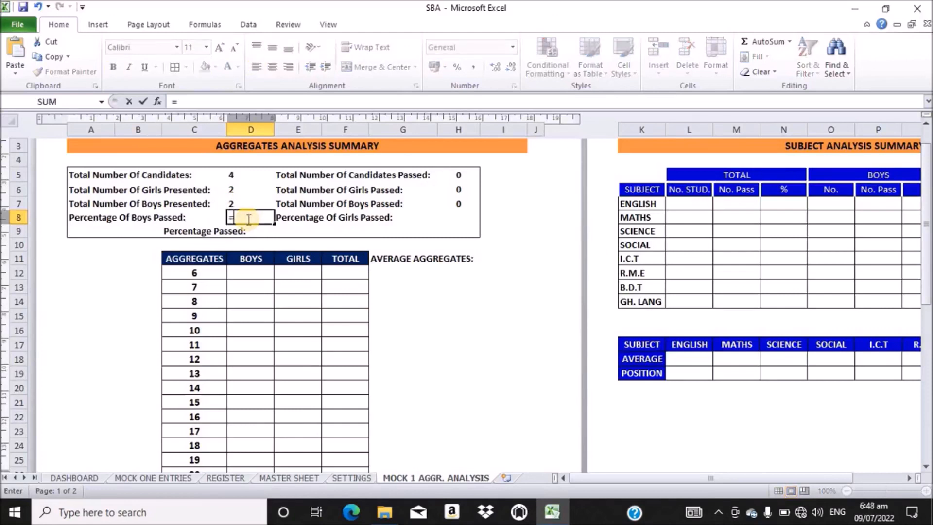
pyautogui.click(456, 205)
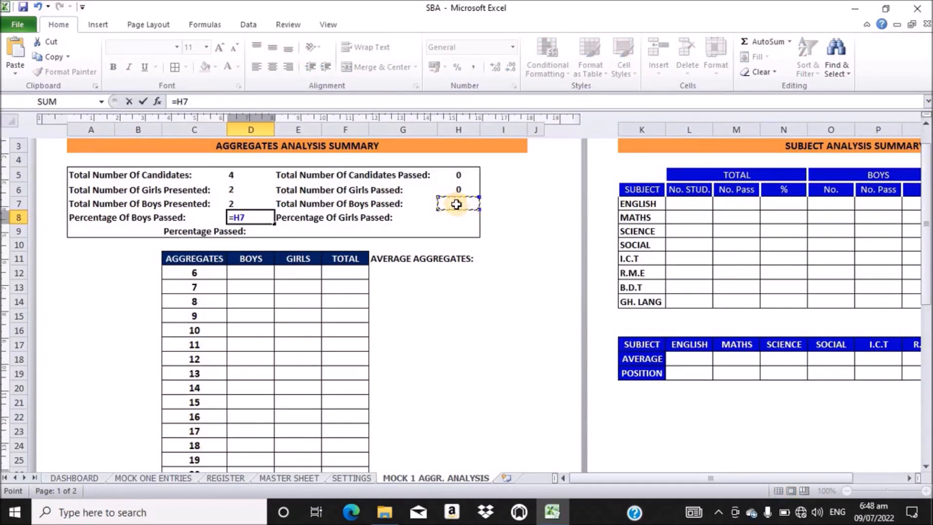
pyautogui.write('/')
pyautogui.click(234, 205)
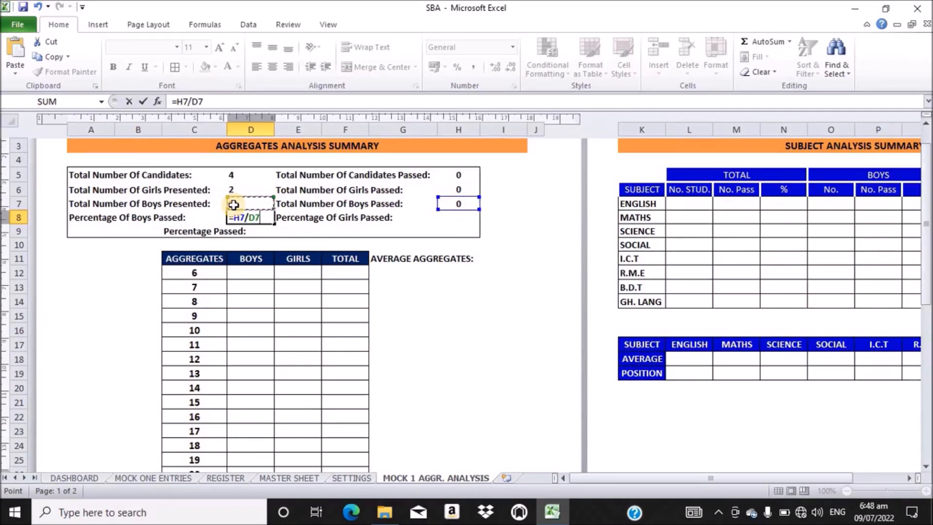
pyautogui.press('Return')
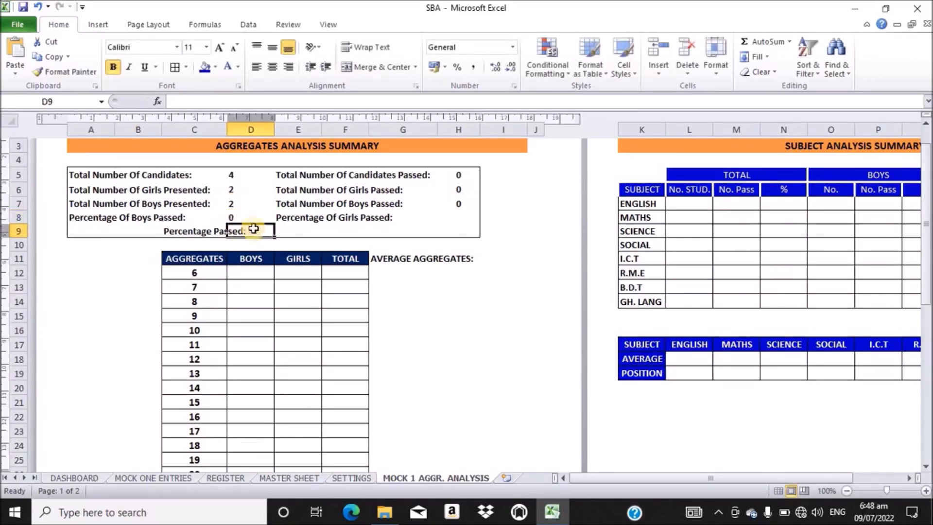
# Format the boys' pass rate in D8 as Percentage with no decimal places.
pyautogui.click(233, 216)
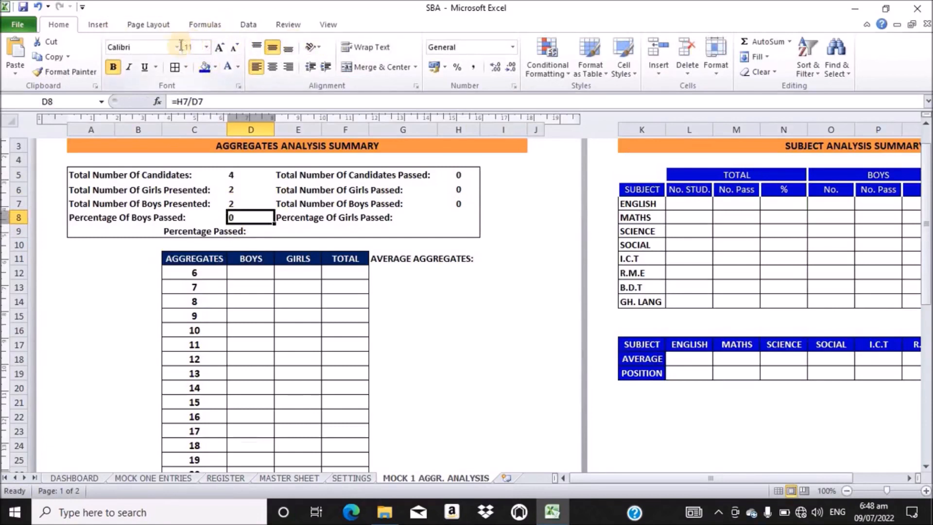
pyautogui.click(512, 50)
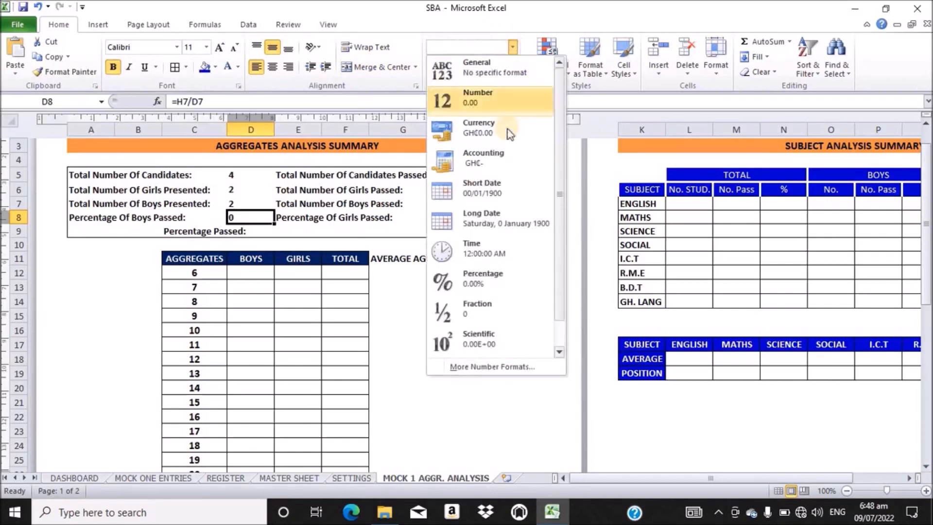
pyautogui.click(481, 281)
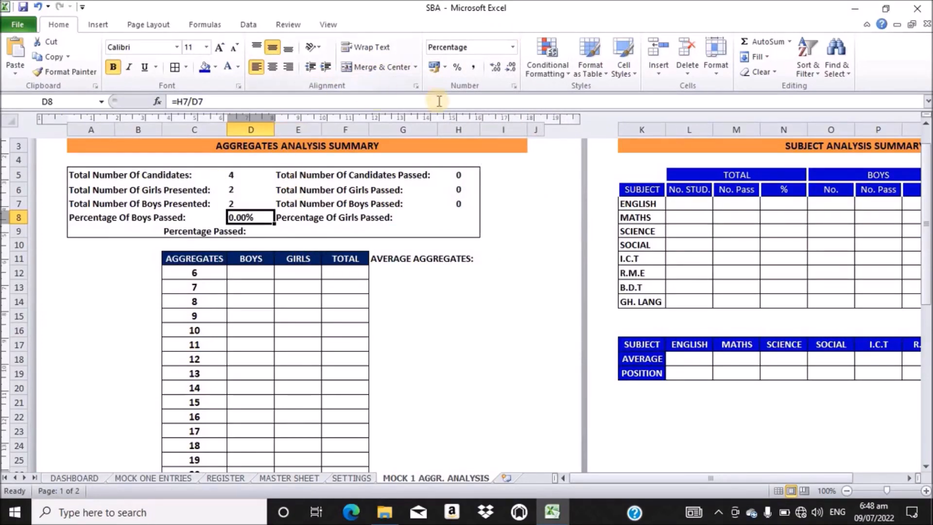
pyautogui.click(509, 65)
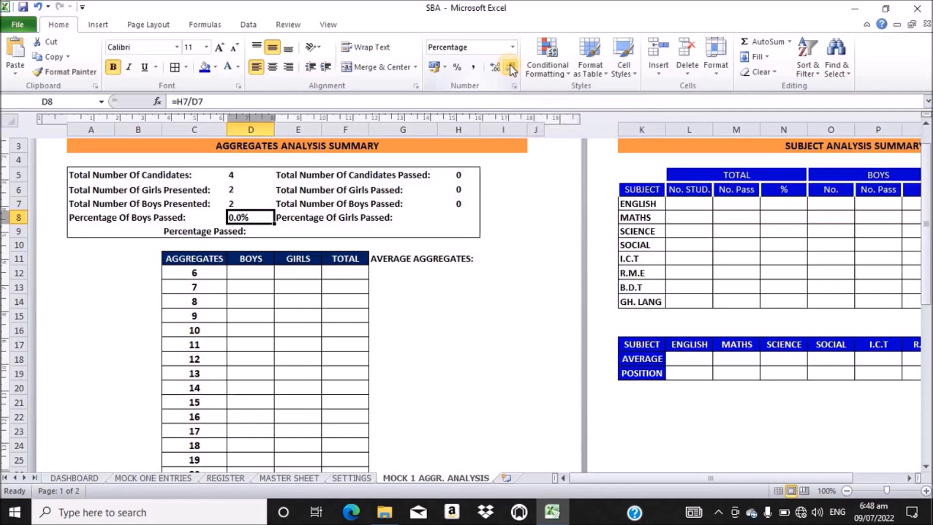
pyautogui.click(510, 66)
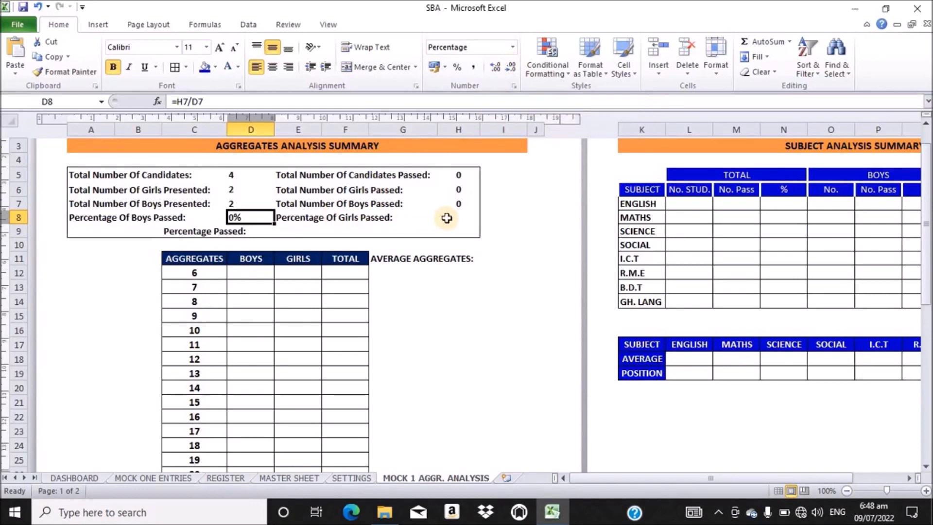
# Enter =H6/D6 in cell H8 to calculate the percentage of girls passed.
pyautogui.click(427, 220)
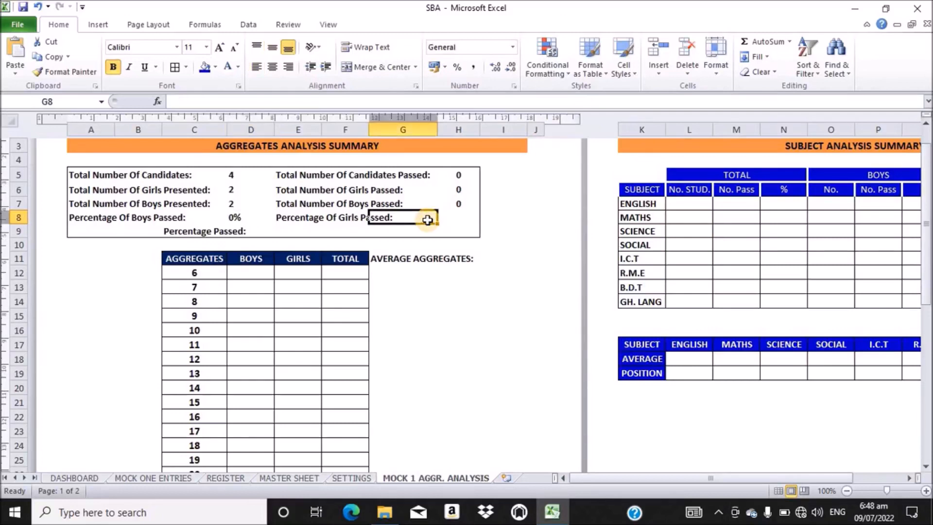
pyautogui.click(457, 218)
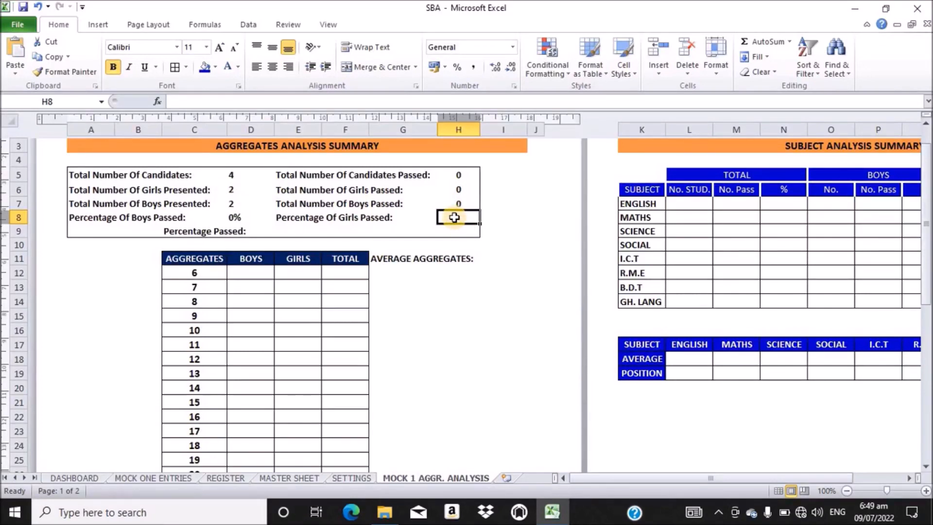
pyautogui.write('=')
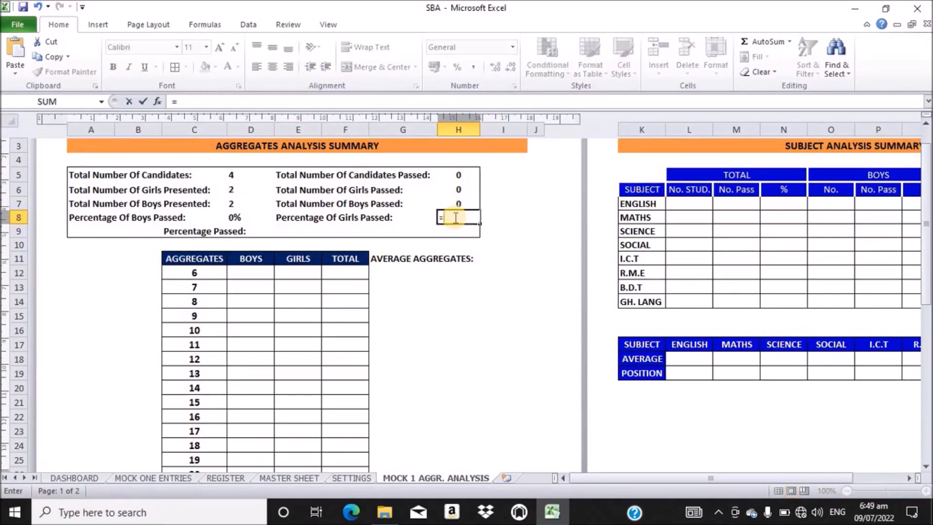
pyautogui.click(457, 191)
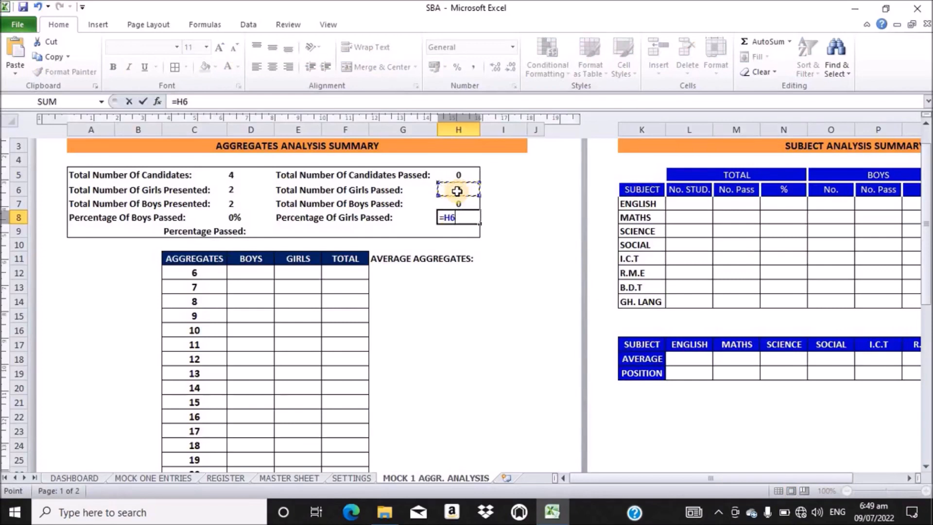
pyautogui.write('/')
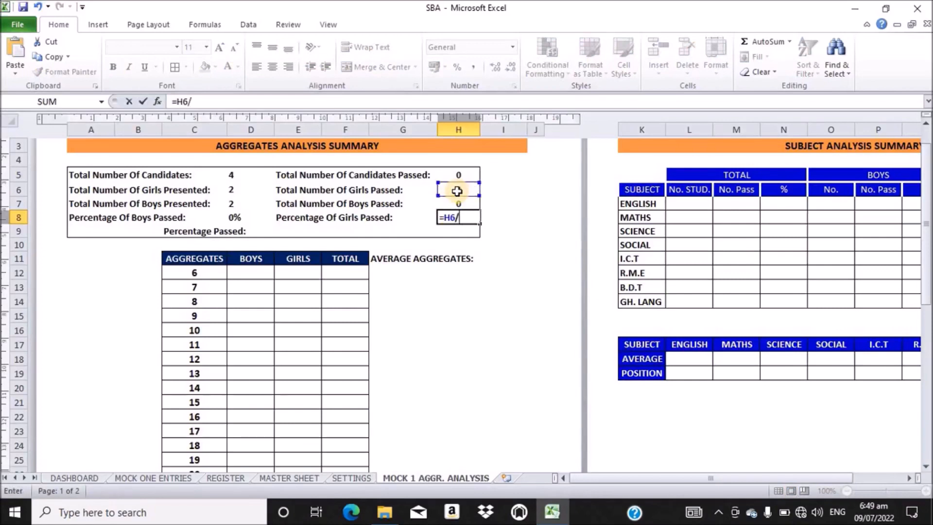
pyautogui.click(232, 191)
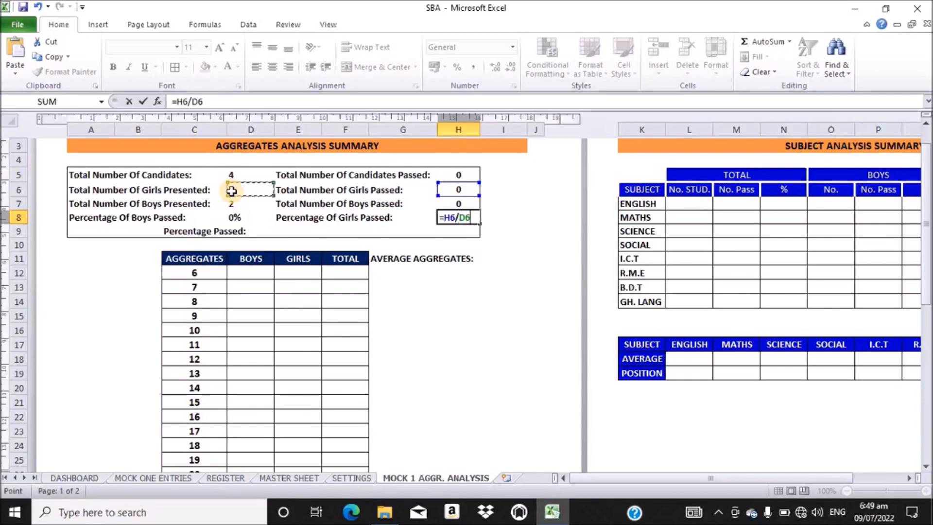
pyautogui.press('Return')
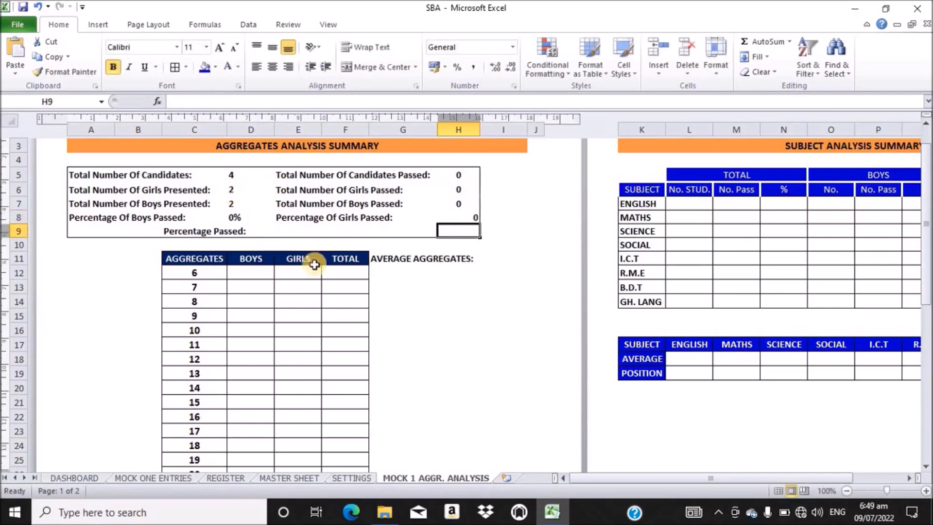
# Center the girls' pass rate in H8 horizontally and vertically, and format it as Percentage with no decimal places.
pyautogui.click(459, 217)
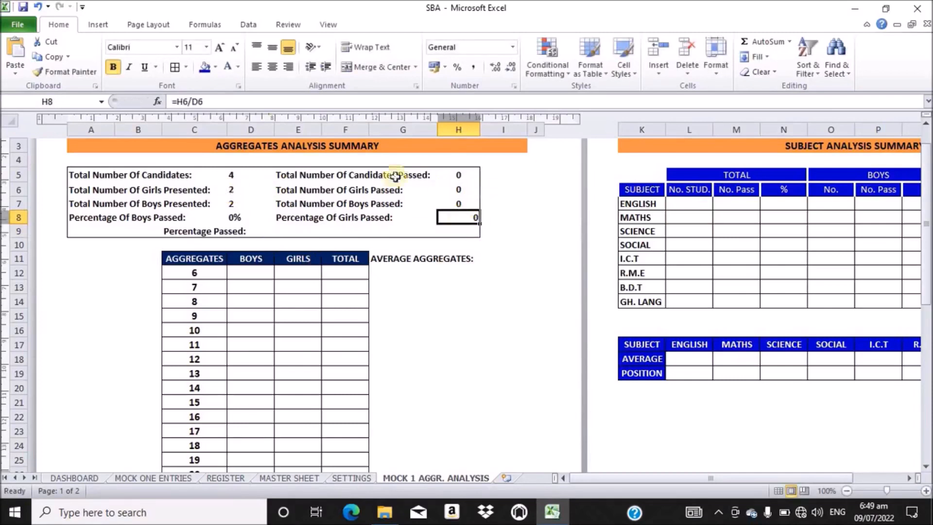
pyautogui.click(273, 68)
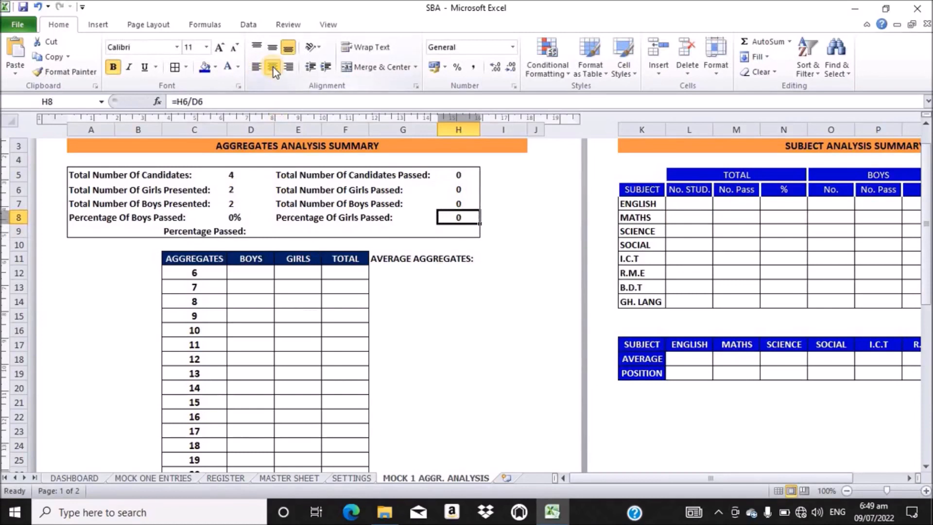
pyautogui.click(271, 48)
pyautogui.click(513, 47)
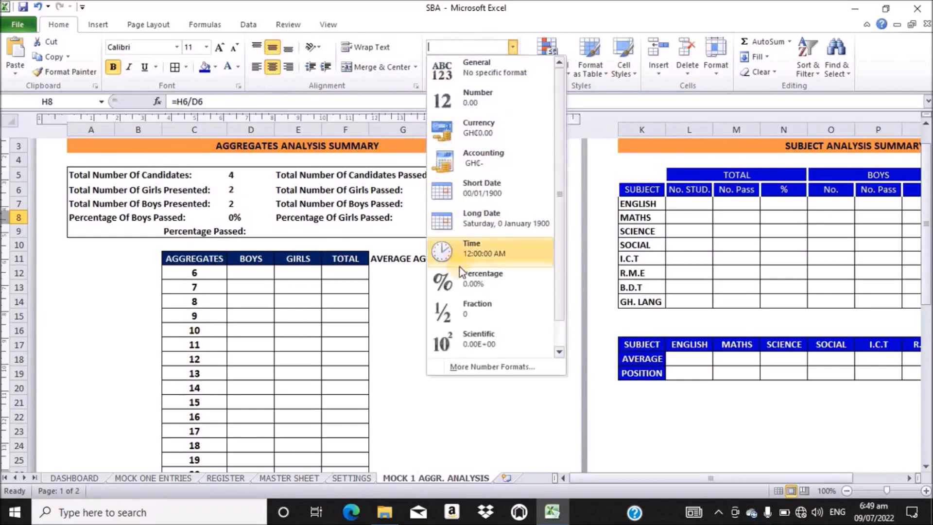
pyautogui.click(483, 273)
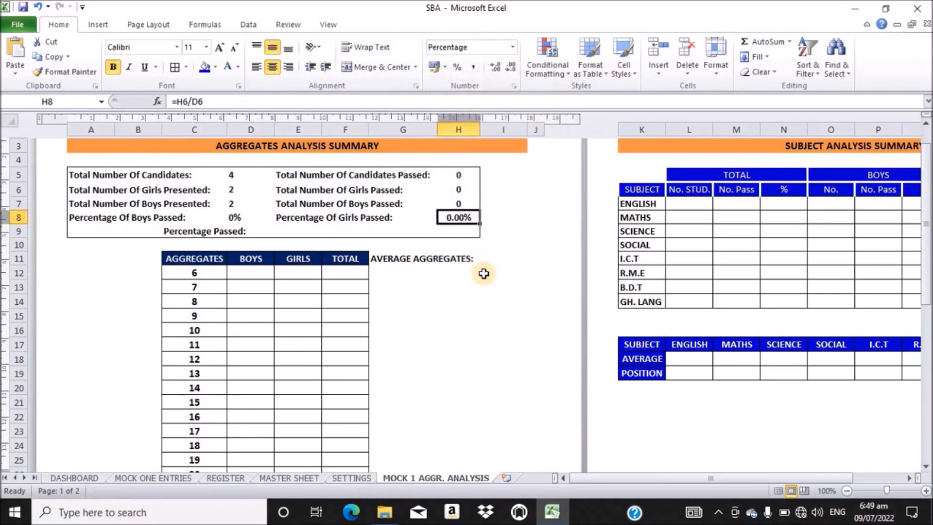
pyautogui.click(511, 67)
pyautogui.click(512, 69)
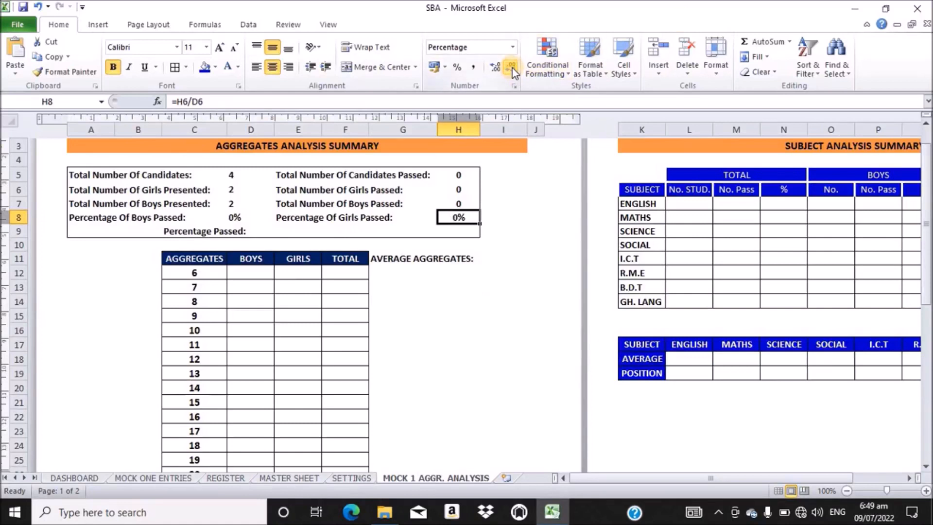
pyautogui.click(272, 231)
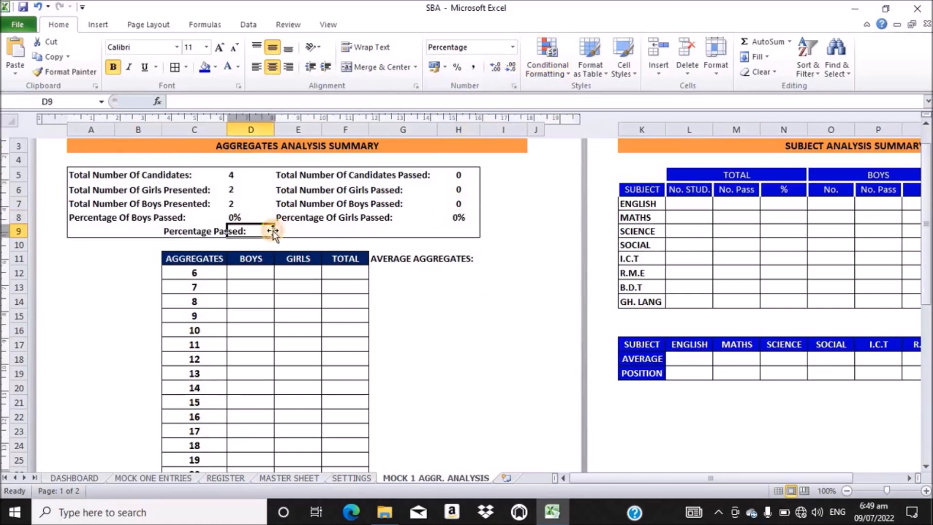
pyautogui.click(289, 232)
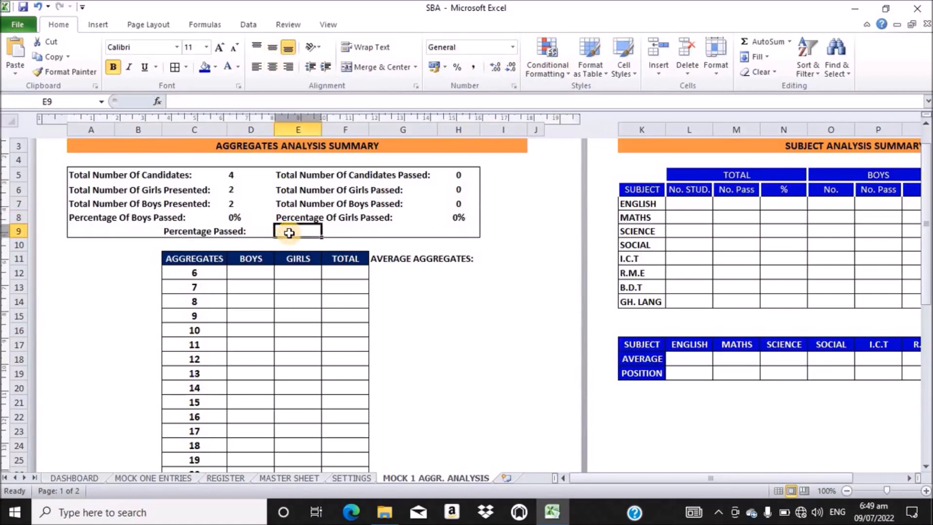
pyautogui.click(258, 231)
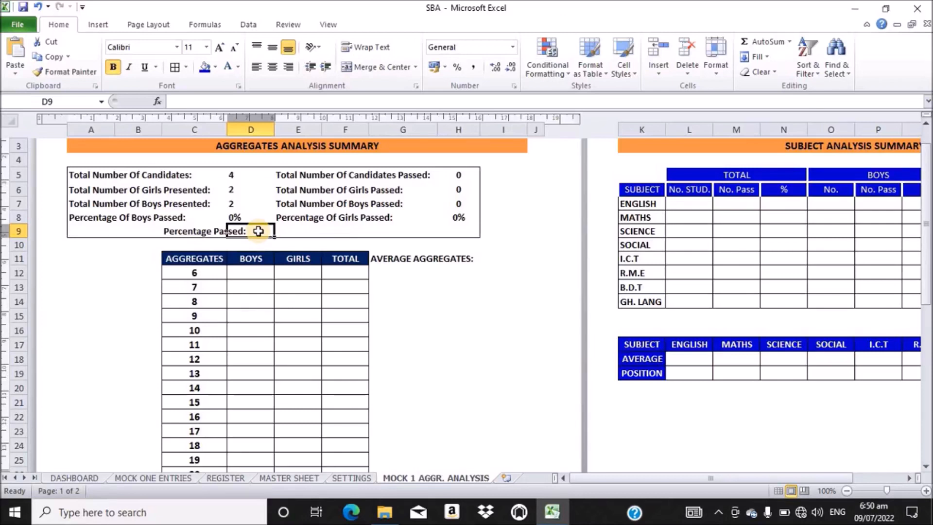
pyautogui.click(205, 232)
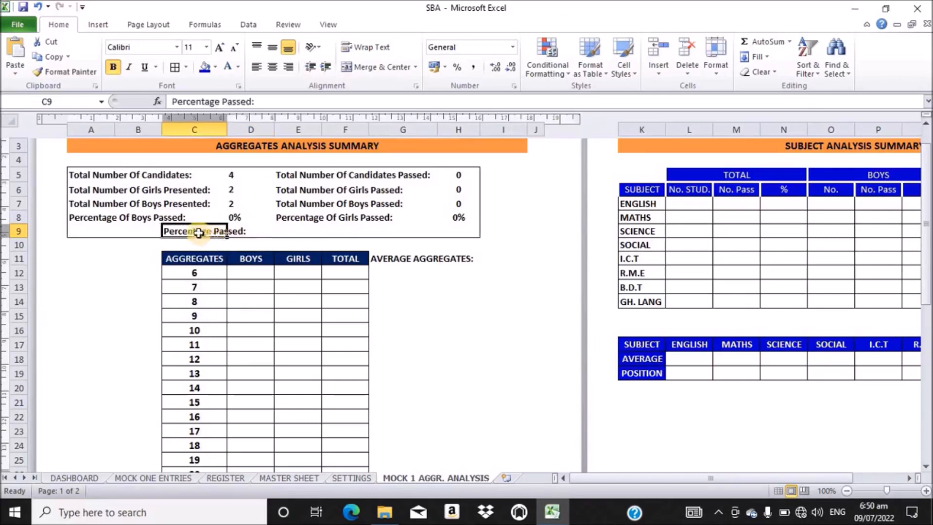
pyautogui.click(240, 228)
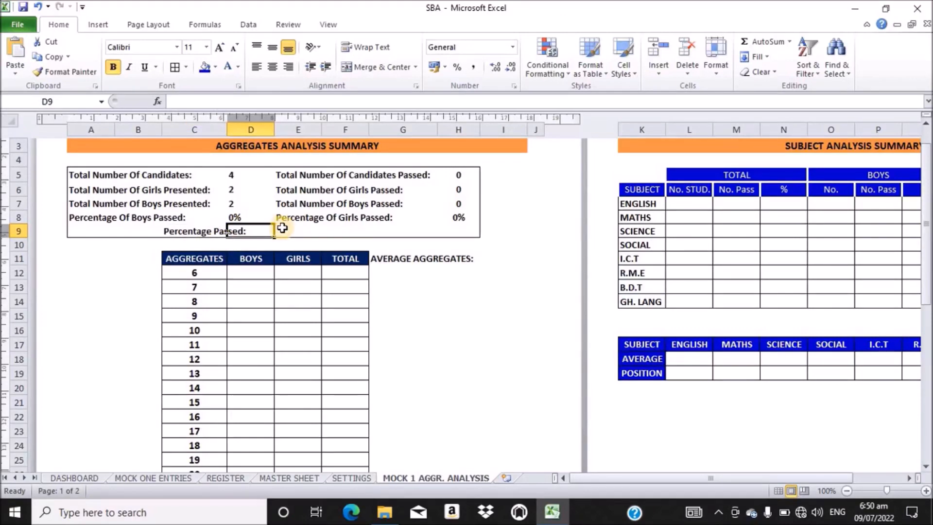
pyautogui.click(280, 229)
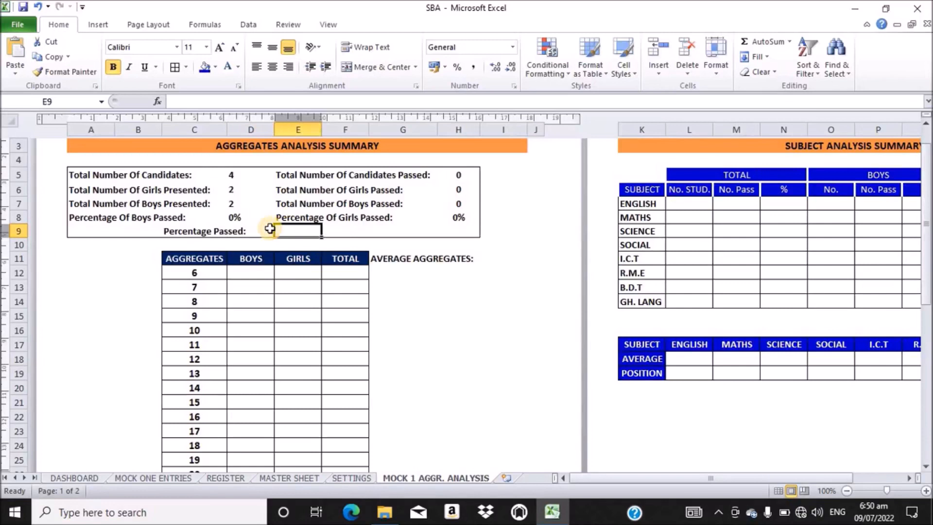
# Enter =H5/D5 in cell D9 to calculate the overall percentage passed.
pyautogui.click(265, 228)
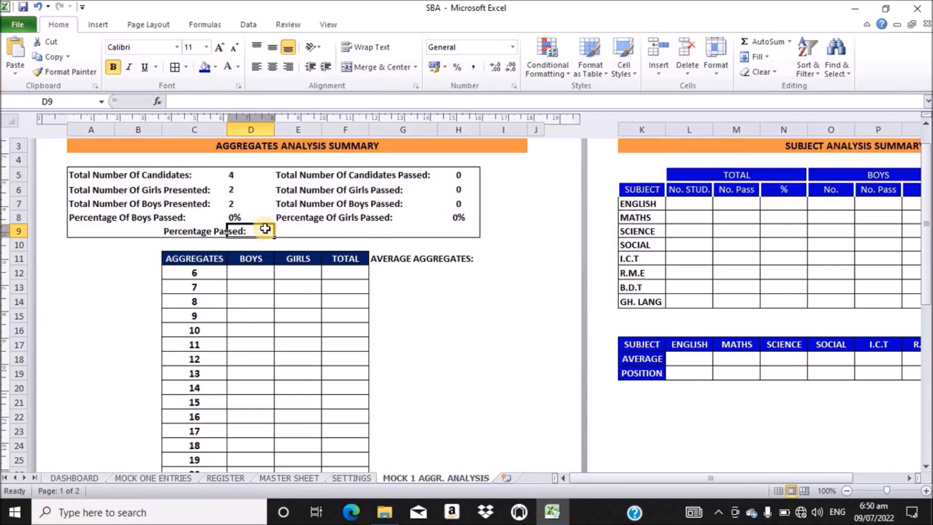
pyautogui.write('=')
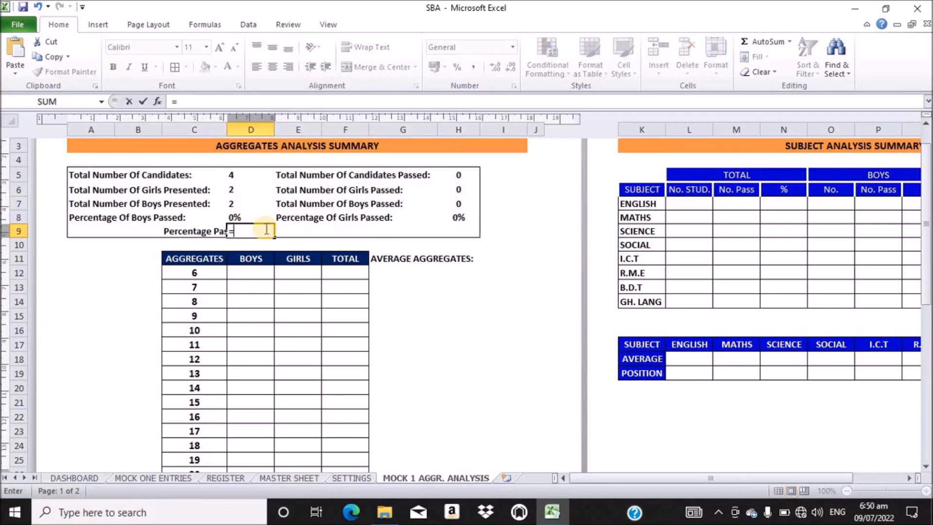
pyautogui.click(456, 176)
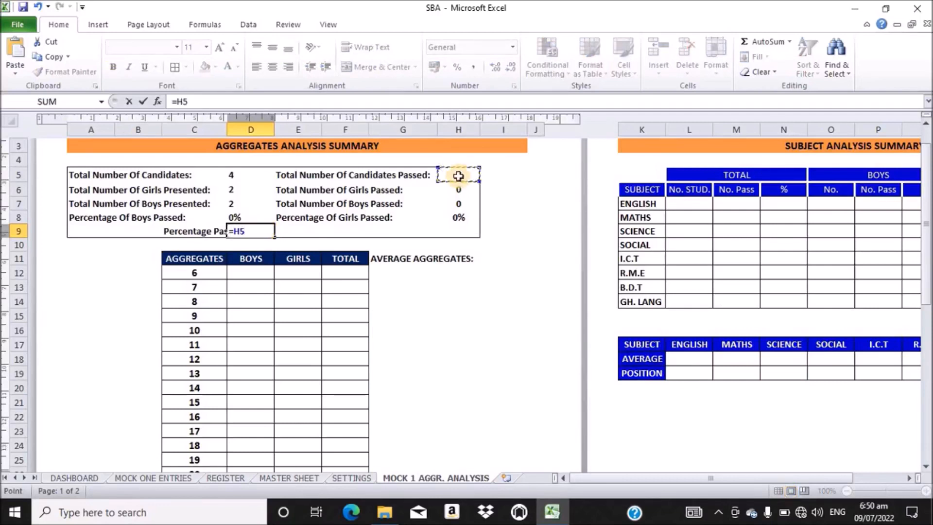
pyautogui.write('/')
pyautogui.click(231, 174)
pyautogui.press('Return')
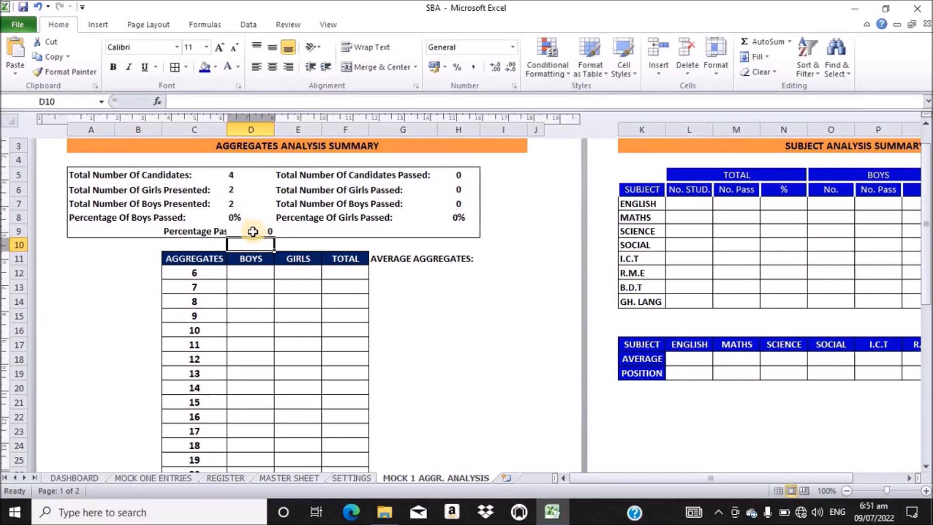
# Center the overall pass rate in D9 horizontally and vertically, and format it as Percentage with no decimal places.
pyautogui.click(252, 232)
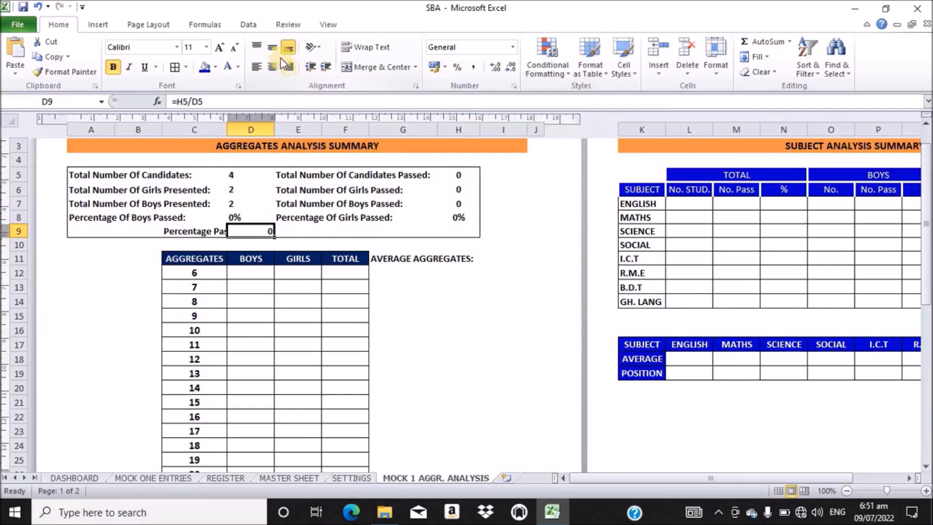
pyautogui.click(273, 46)
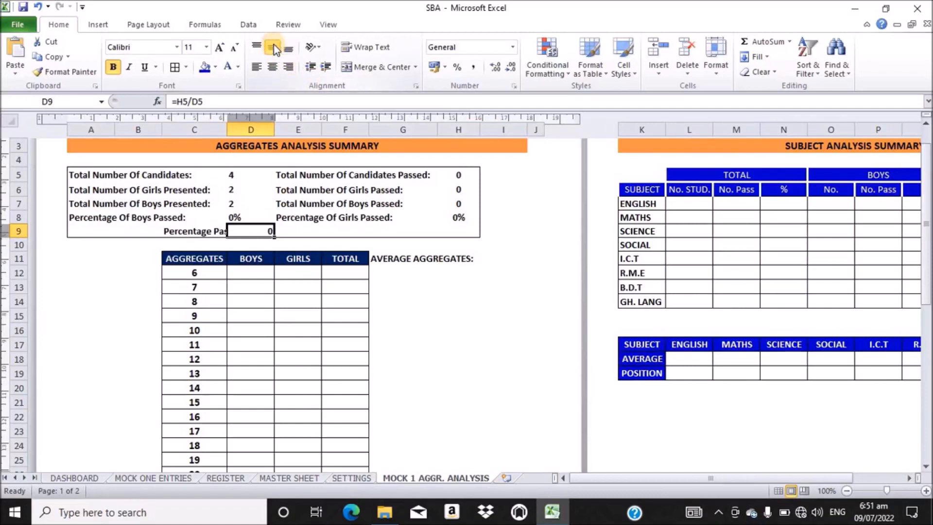
pyautogui.click(273, 69)
pyautogui.click(513, 47)
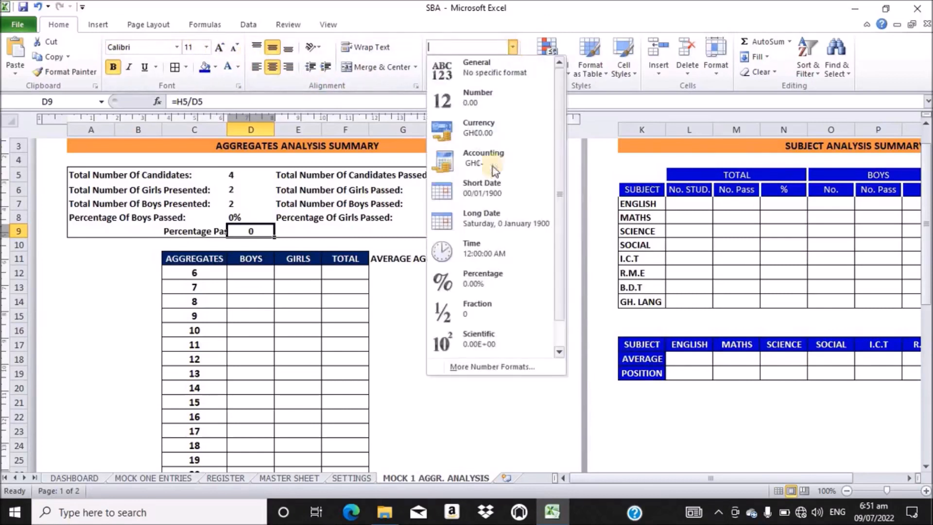
pyautogui.click(480, 282)
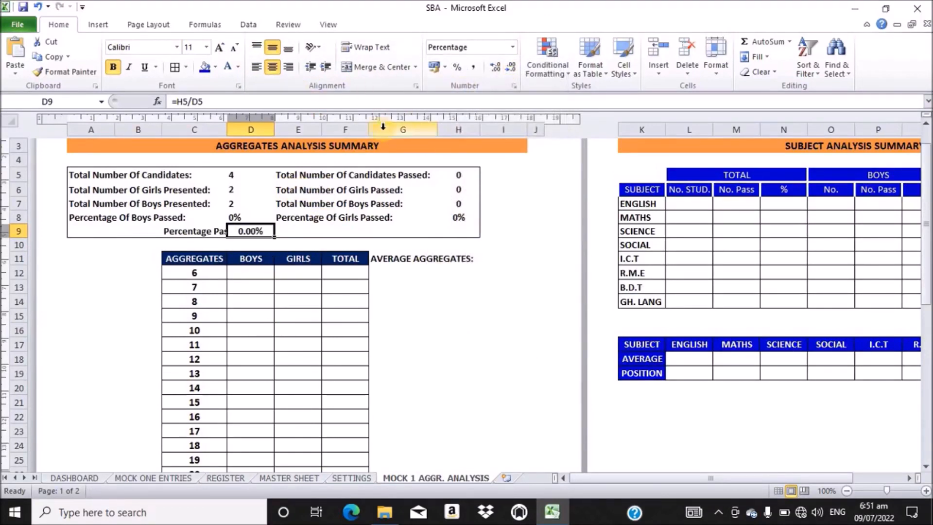
pyautogui.click(515, 68)
pyautogui.click(515, 68)
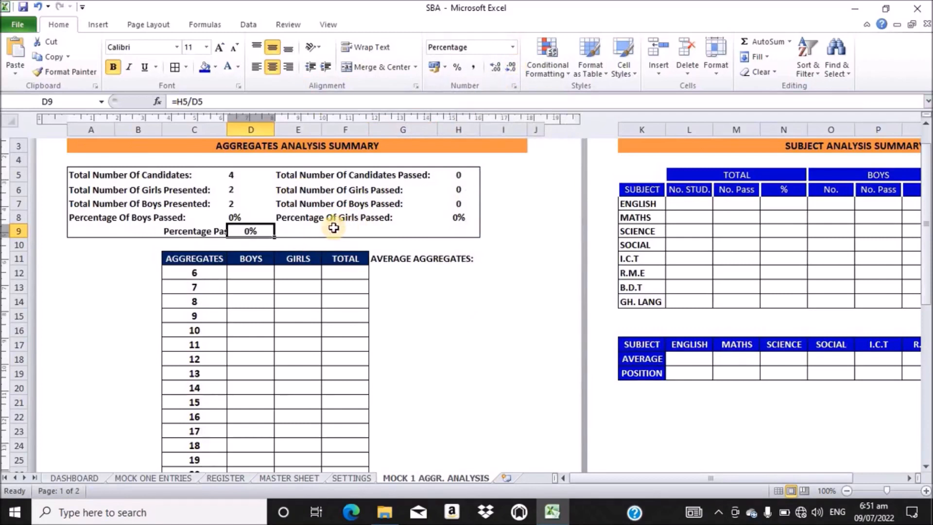
pyautogui.click(166, 231)
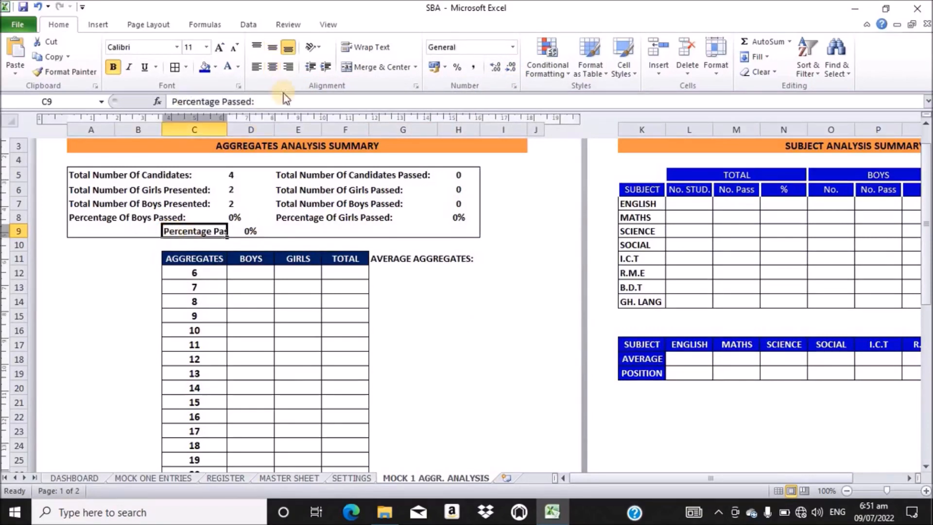
pyautogui.click(260, 102)
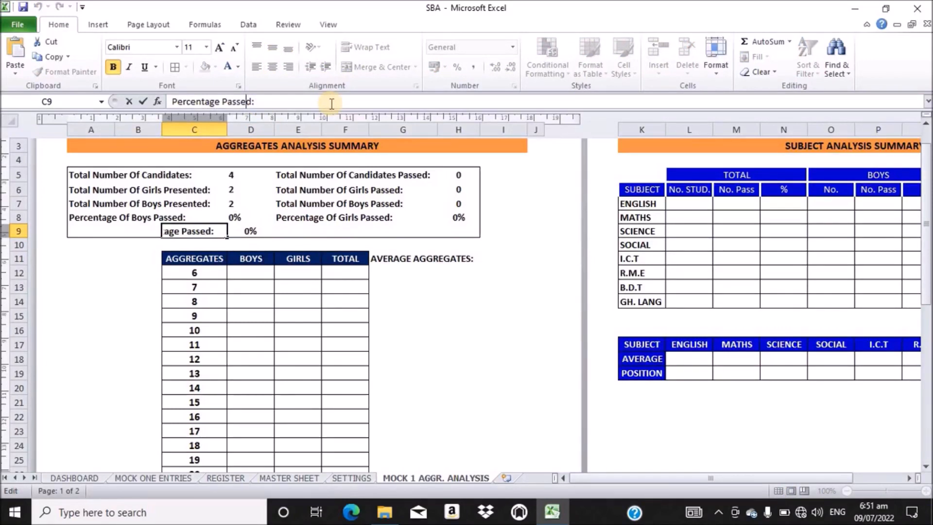
pyautogui.press('Return')
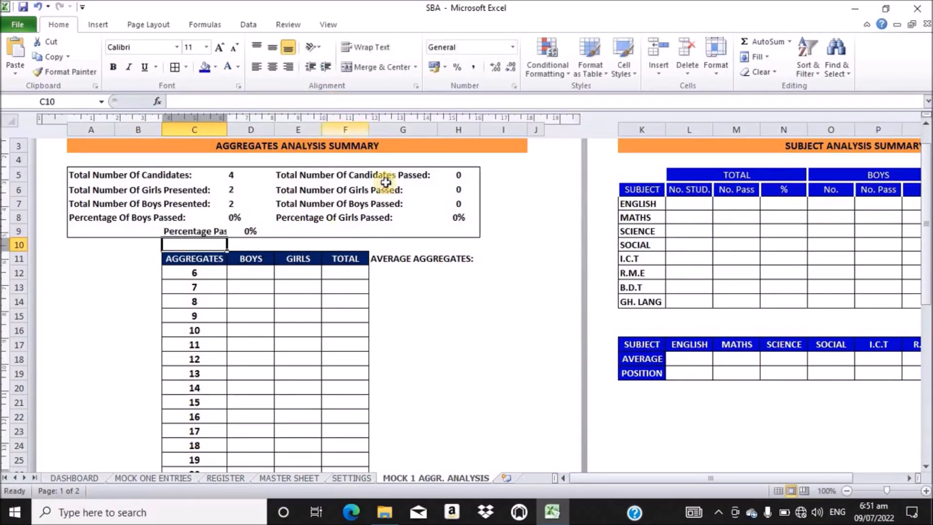
pyautogui.click(224, 233)
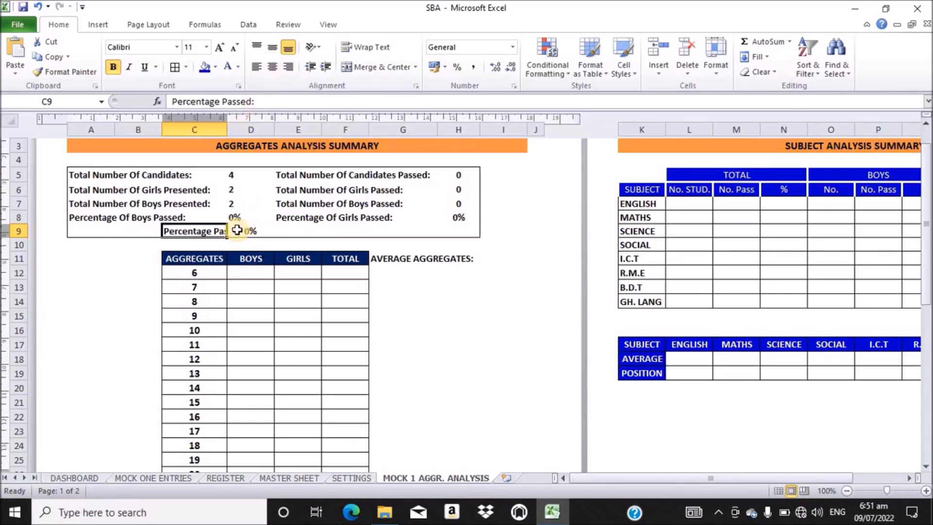
pyautogui.click(240, 231)
pyautogui.click(220, 231)
pyautogui.press('Right')
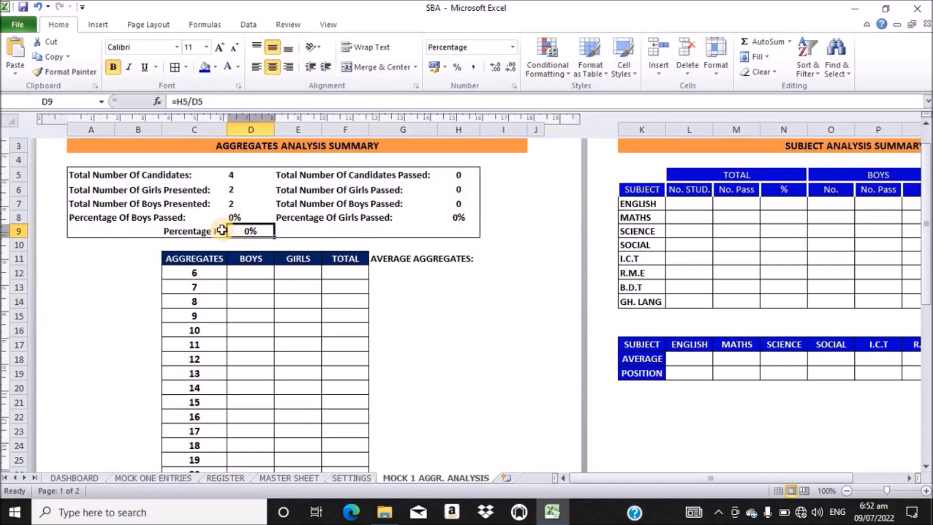
# Right-align the Percentage Passed label in cell C9.
pyautogui.click(224, 231)
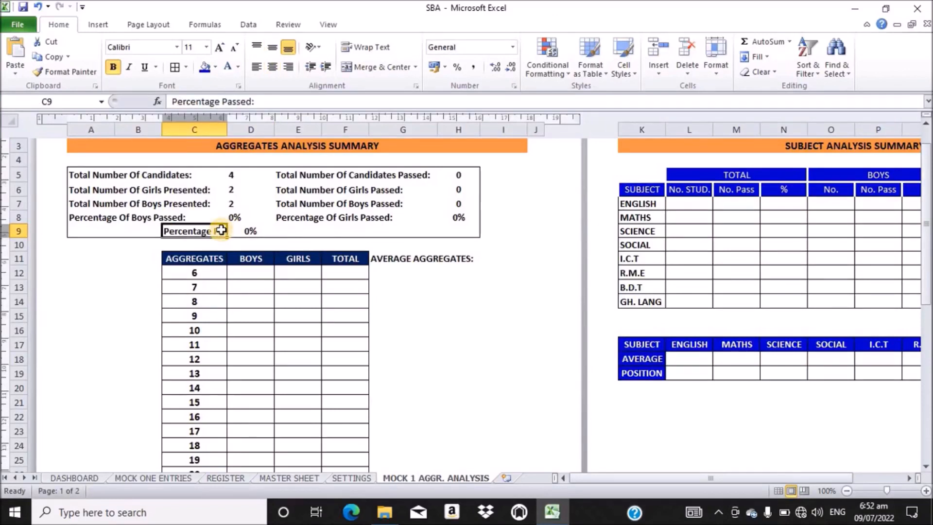
pyautogui.click(254, 68)
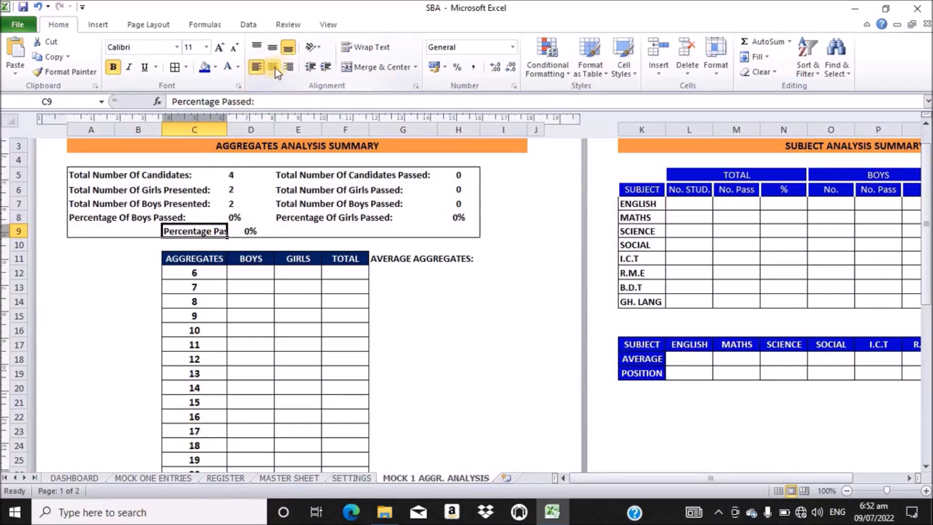
pyautogui.click(289, 67)
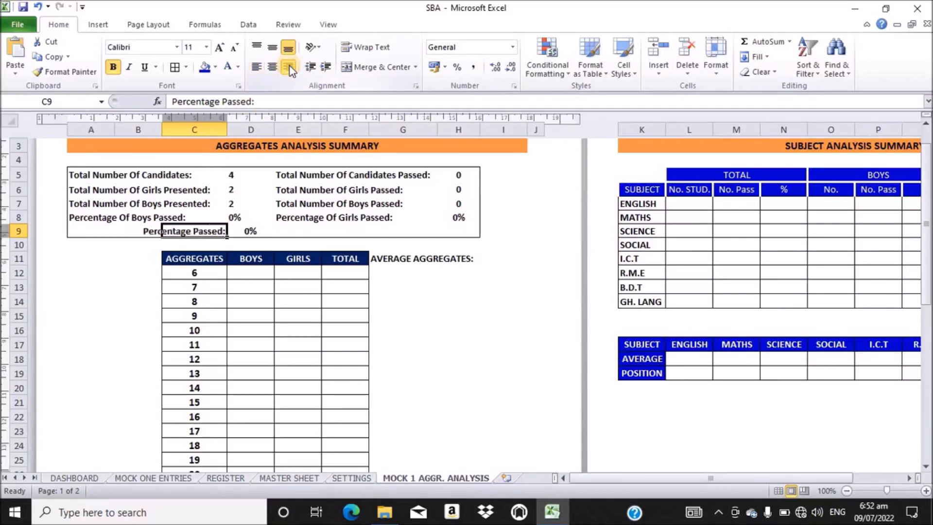
pyautogui.click(439, 243)
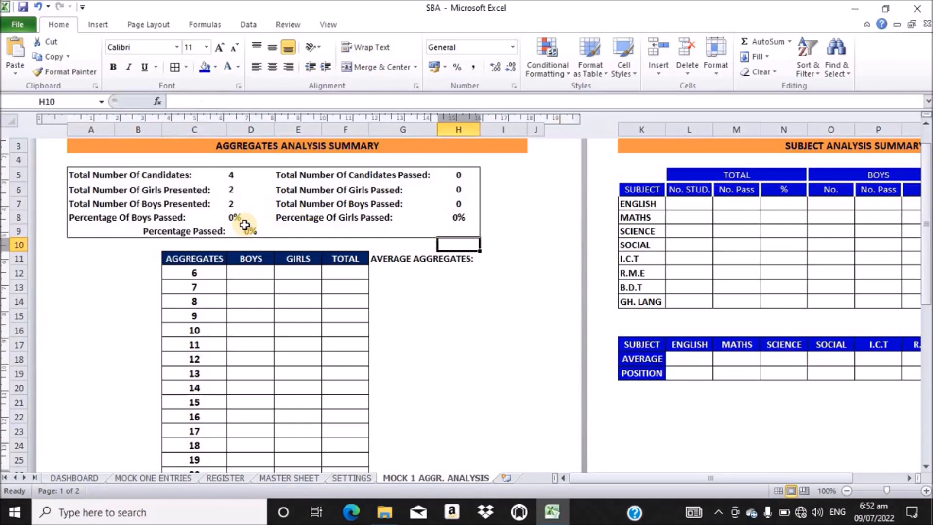
# Change the font color of the AVERAGE AGGREGATES label in G11 to standard red.
pyautogui.click(294, 229)
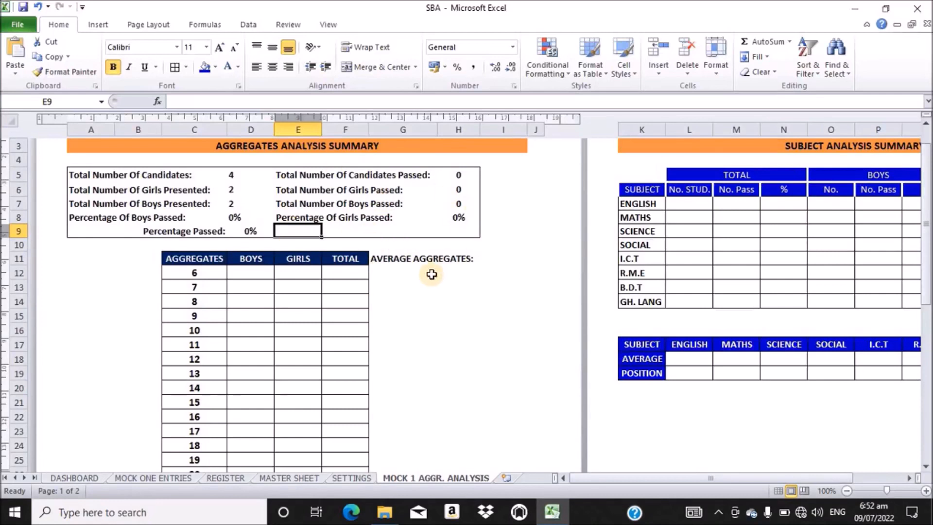
pyautogui.click(487, 260)
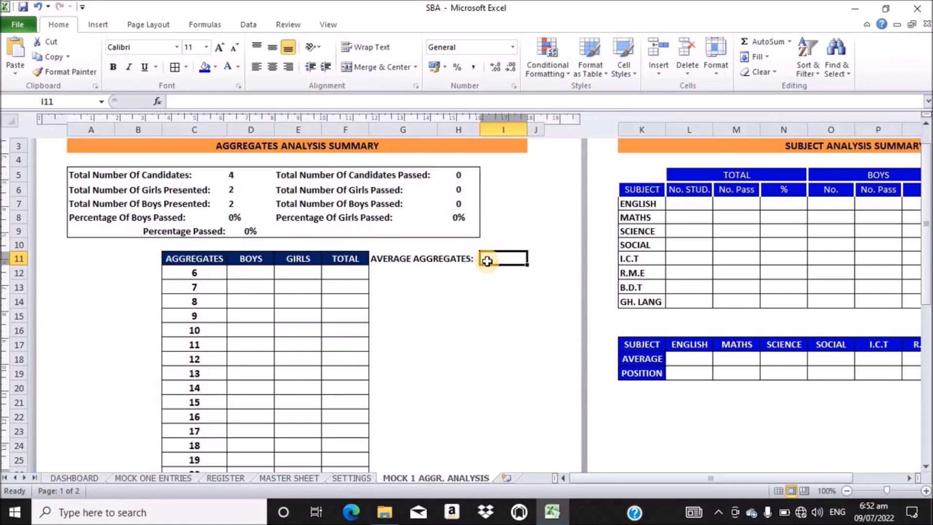
pyautogui.click(433, 260)
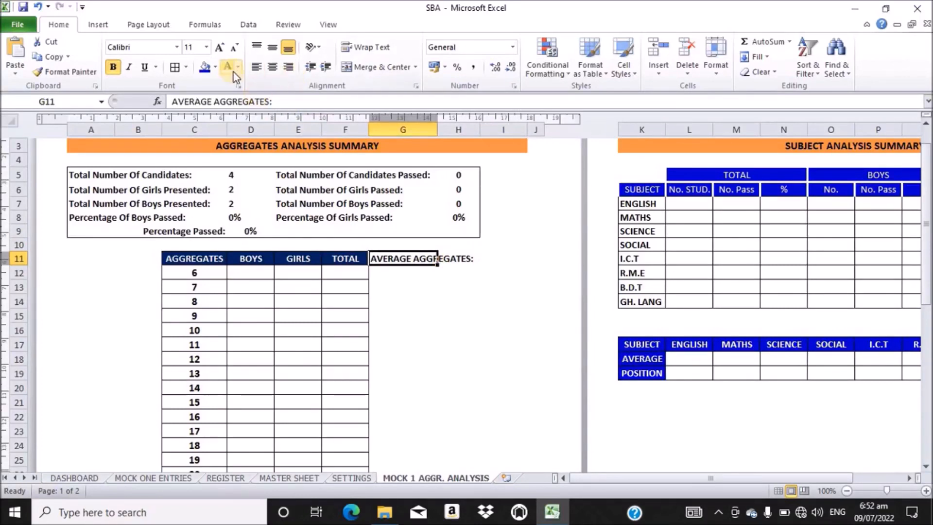
pyautogui.click(214, 68)
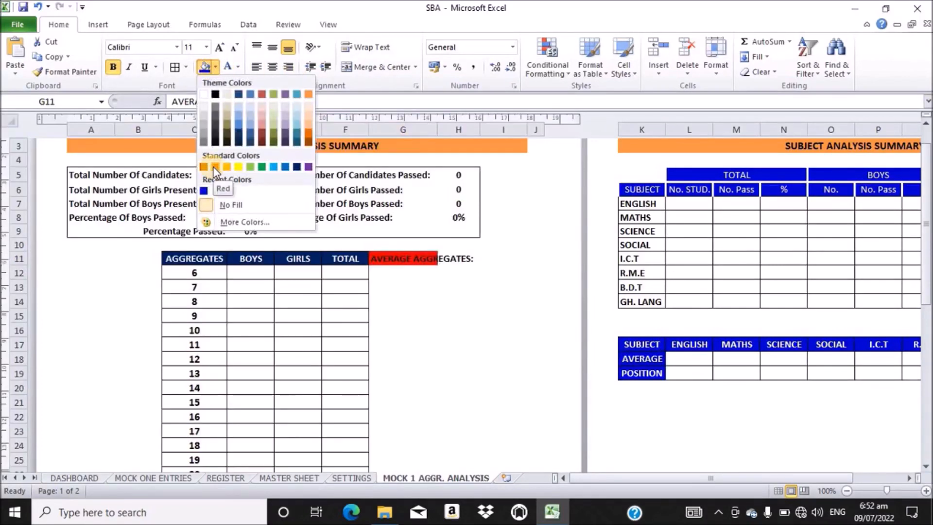
pyautogui.click(238, 68)
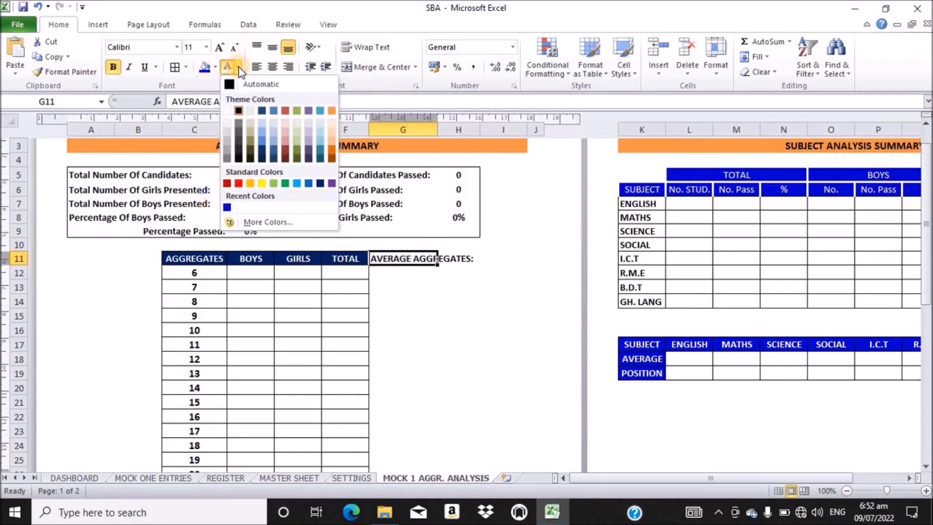
pyautogui.click(237, 183)
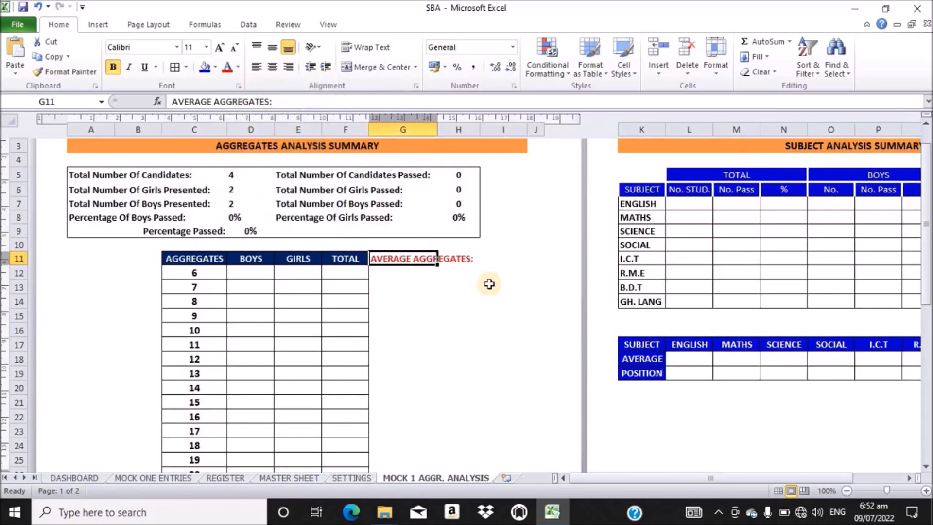
# Start an AVERAGE formula in cell I11 that references the aggregates in AD4:AD7 of the MASTER SHEET.
pyautogui.click(485, 259)
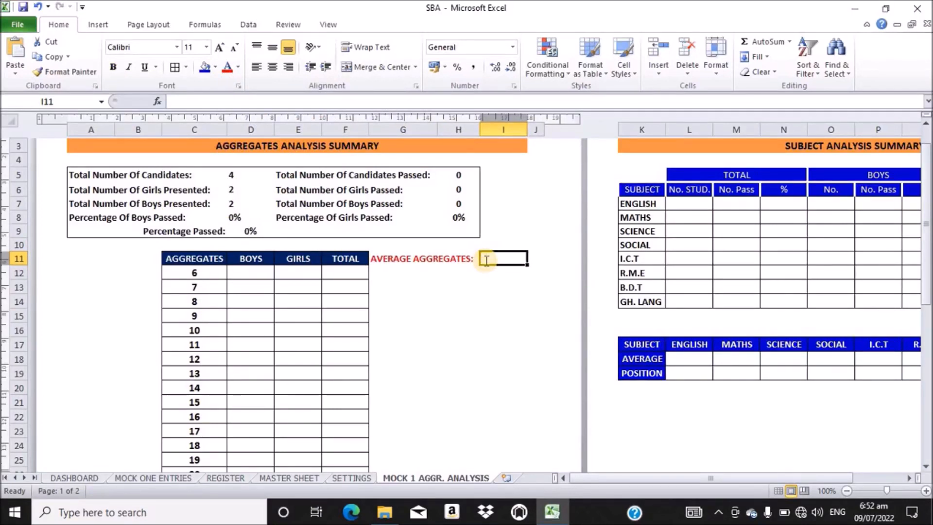
pyautogui.write('=')
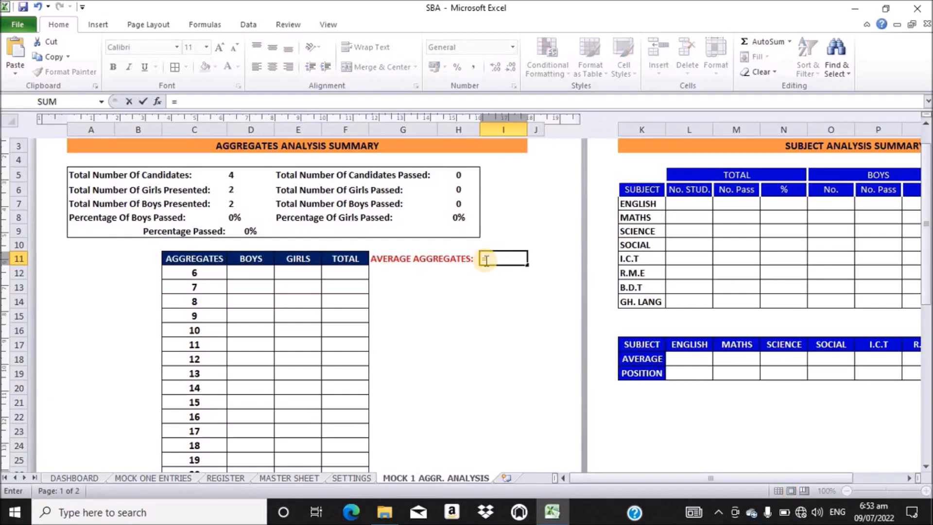
pyautogui.write('AVE')
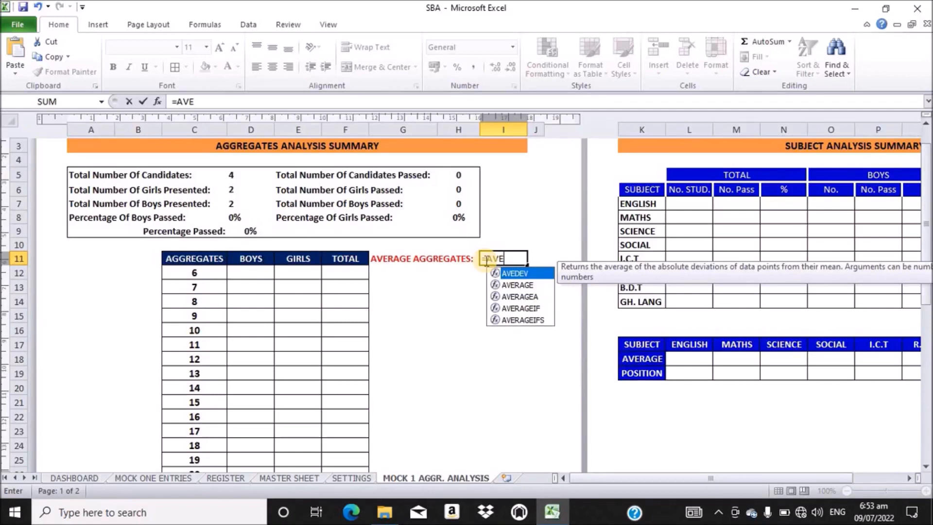
pyautogui.press('Down')
pyautogui.press('Tab')
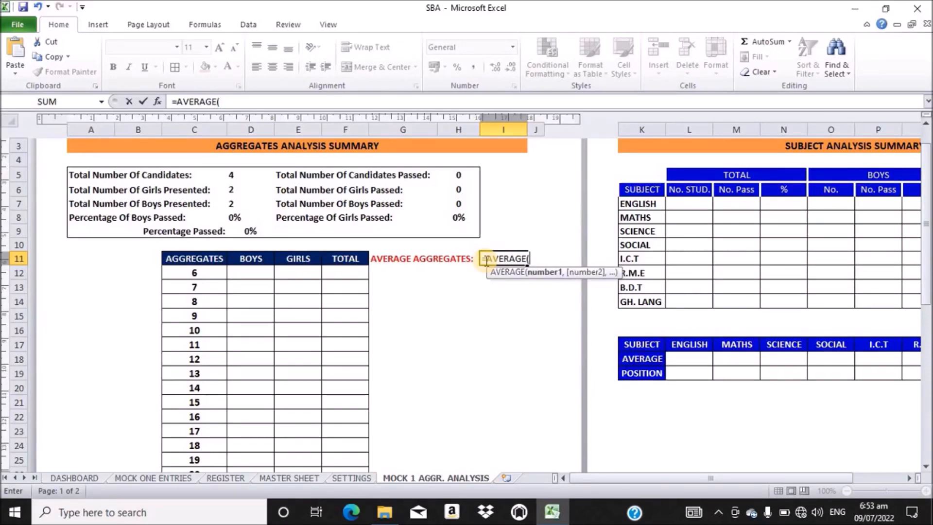
pyautogui.click(284, 480)
pyautogui.moveTo(640, 478); pyautogui.dragTo(799, 475)
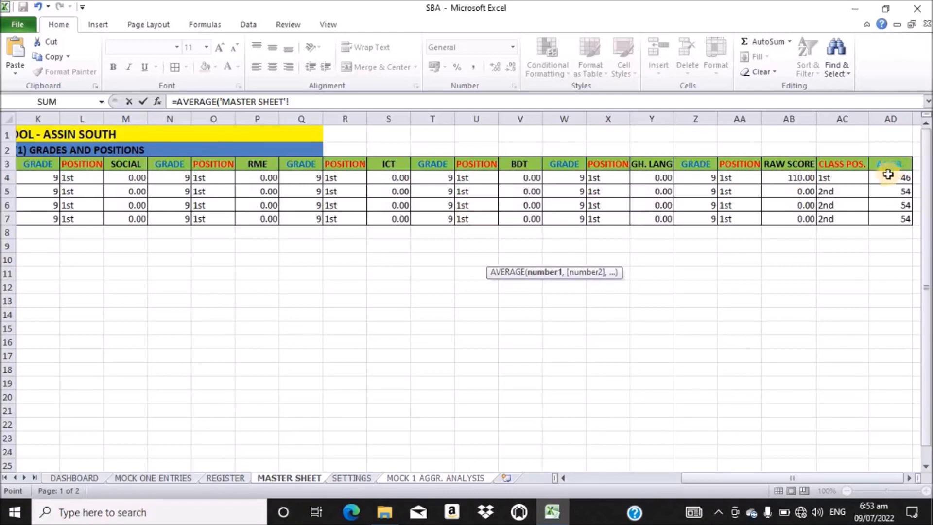
pyautogui.moveTo(885, 177); pyautogui.dragTo(886, 214)
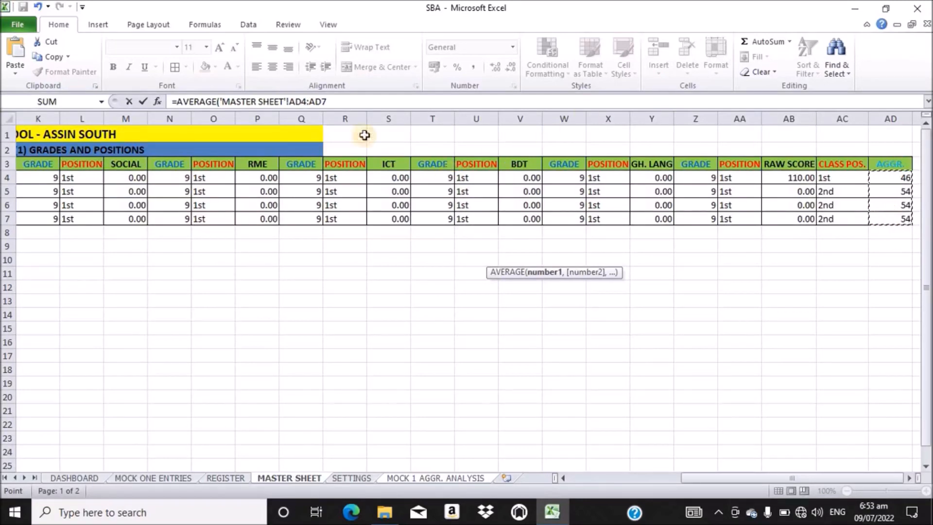
# Make the AD4:AD7 range absolute ($AD$4:$AD$7) and complete the AVERAGE formula.
pyautogui.moveTo(327, 102); pyautogui.dragTo(291, 105)
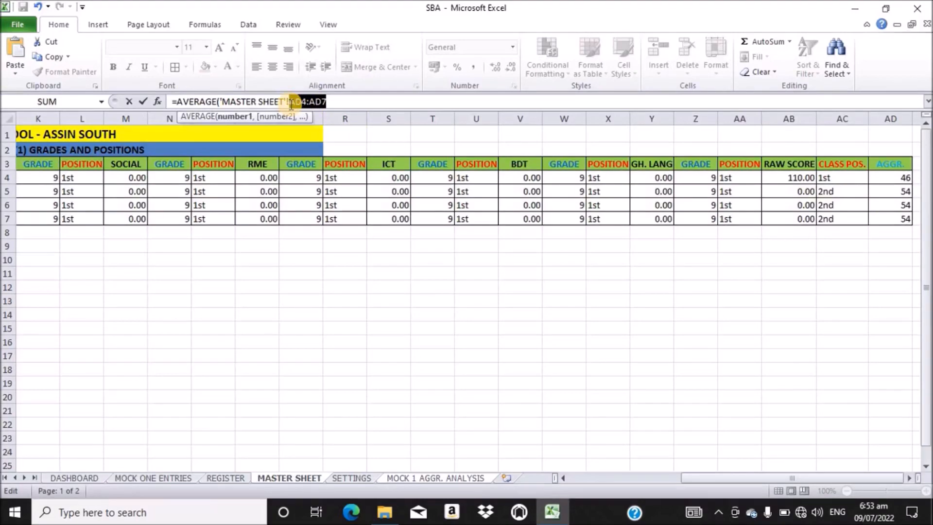
pyautogui.press('F4')
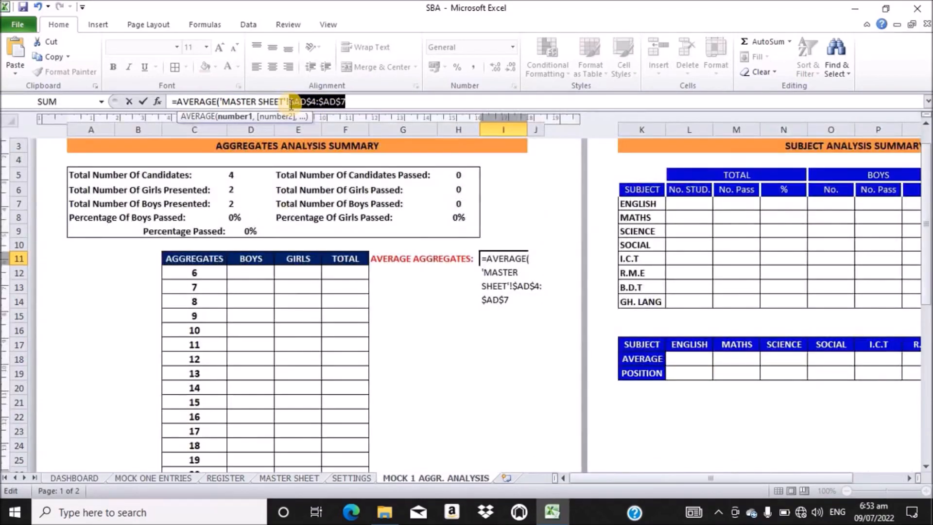
pyautogui.click(348, 102)
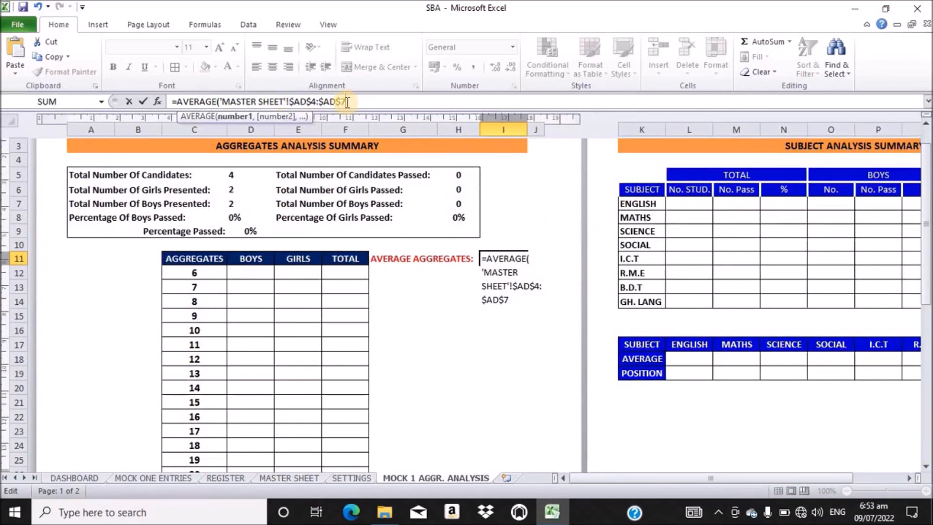
pyautogui.write(')')
pyautogui.press('Return')
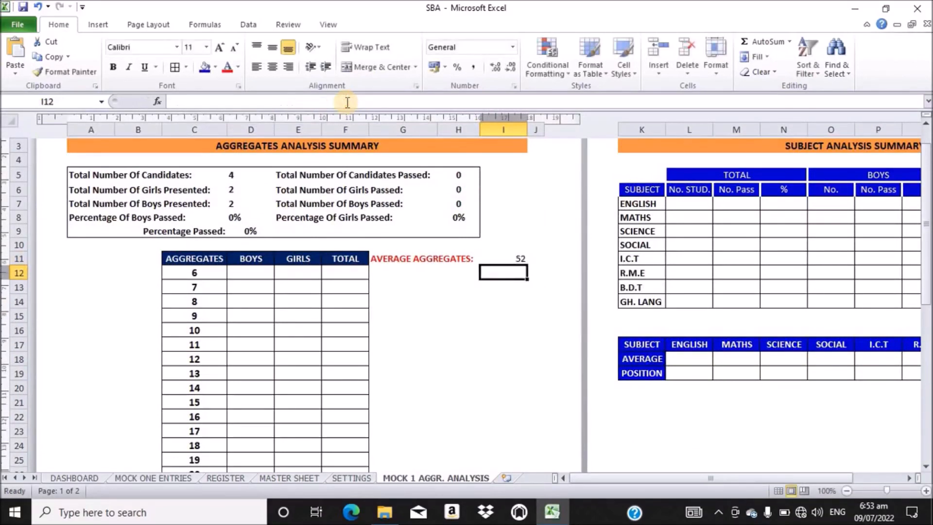
# Format the average in I11 as left-aligned, bold text in the recent dark blue color with the Number format.
pyautogui.click(510, 259)
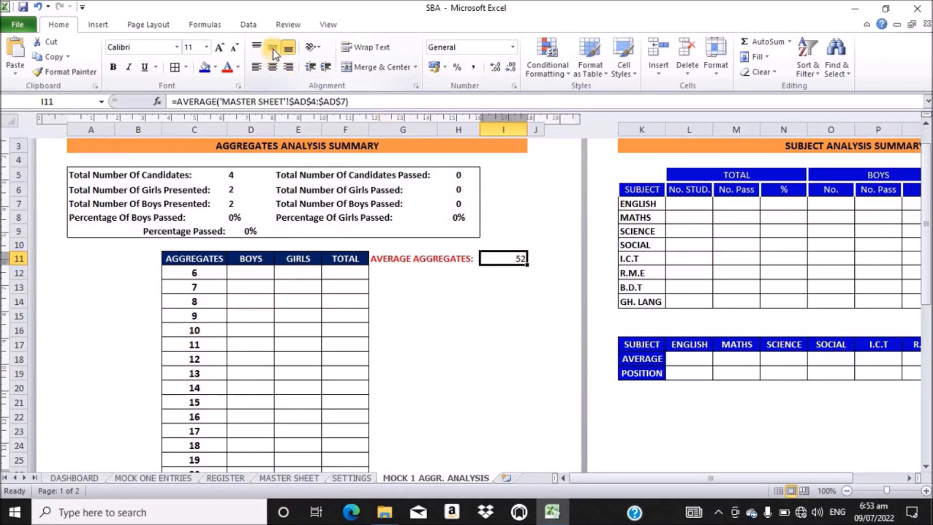
pyautogui.click(255, 69)
pyautogui.click(113, 67)
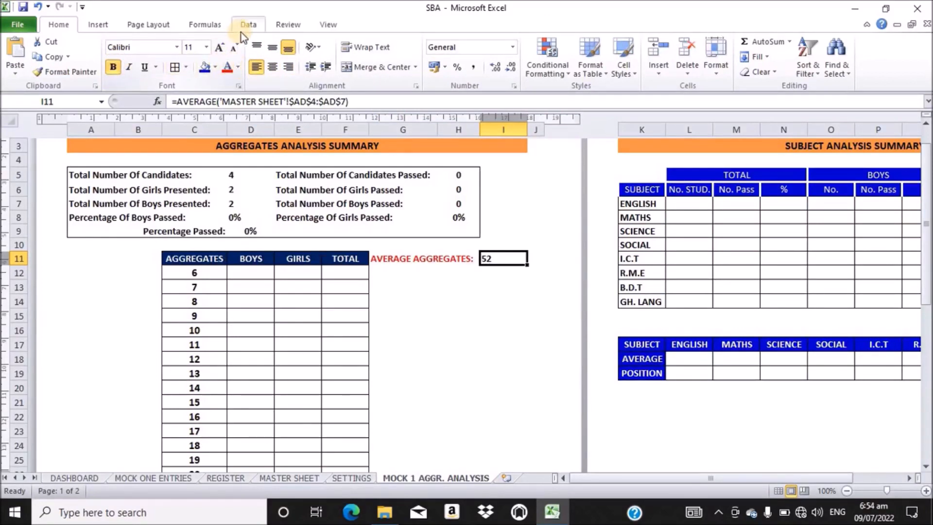
pyautogui.click(238, 68)
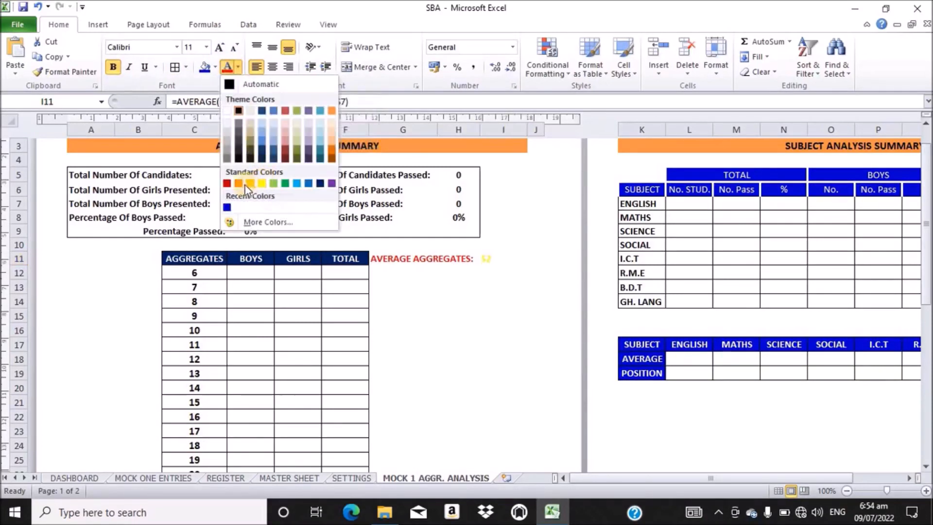
pyautogui.click(226, 206)
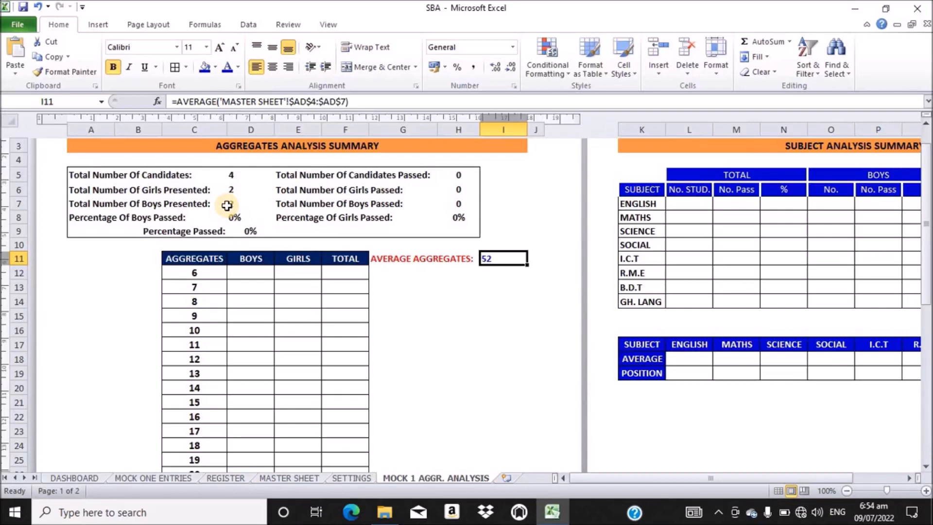
pyautogui.click(513, 49)
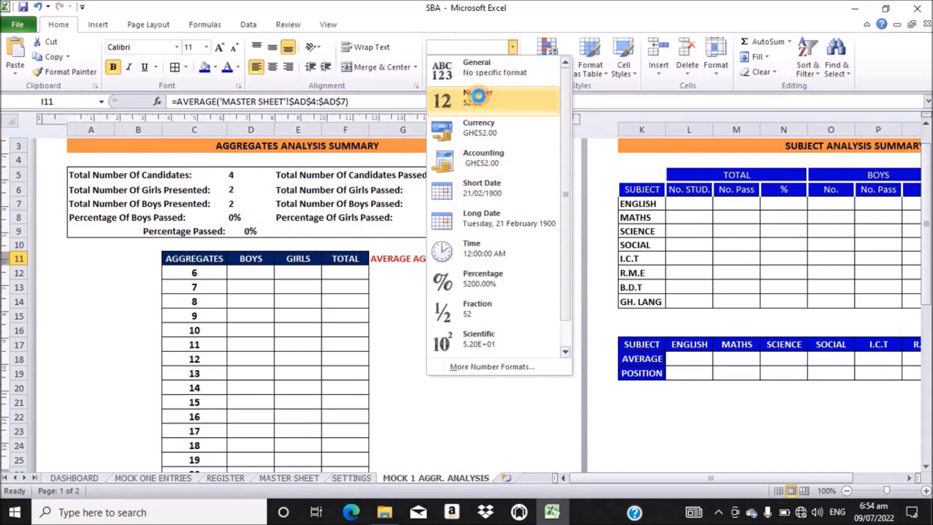
pyautogui.click(480, 97)
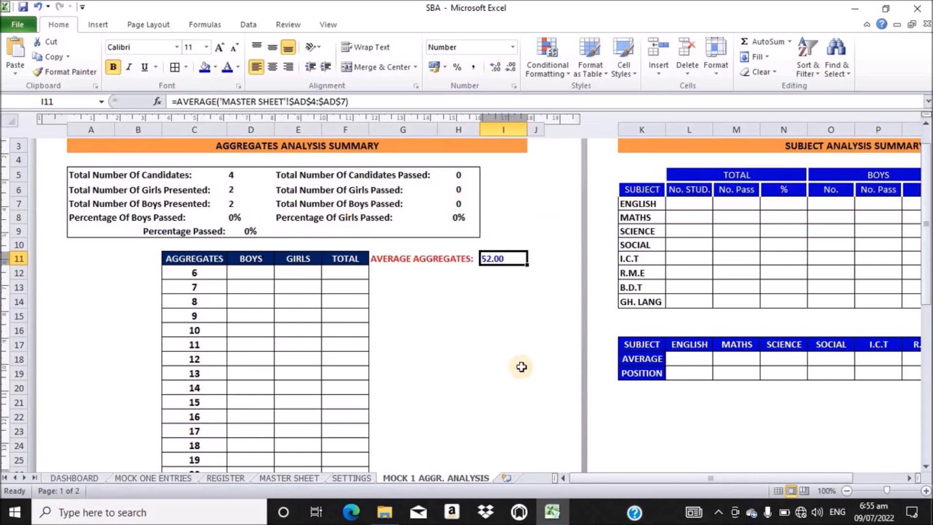
# Start a COUNTIFS formula in D12, the BOYS cell for aggregate 6, matching MASTER SHEET column C to "M".
pyautogui.moveTo(928, 313); pyautogui.dragTo(894, 236)
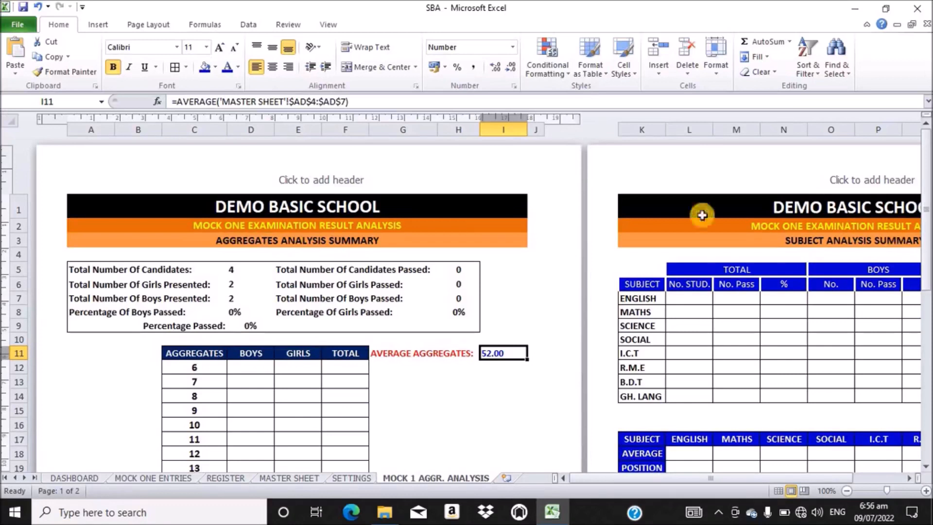
pyautogui.click(253, 366)
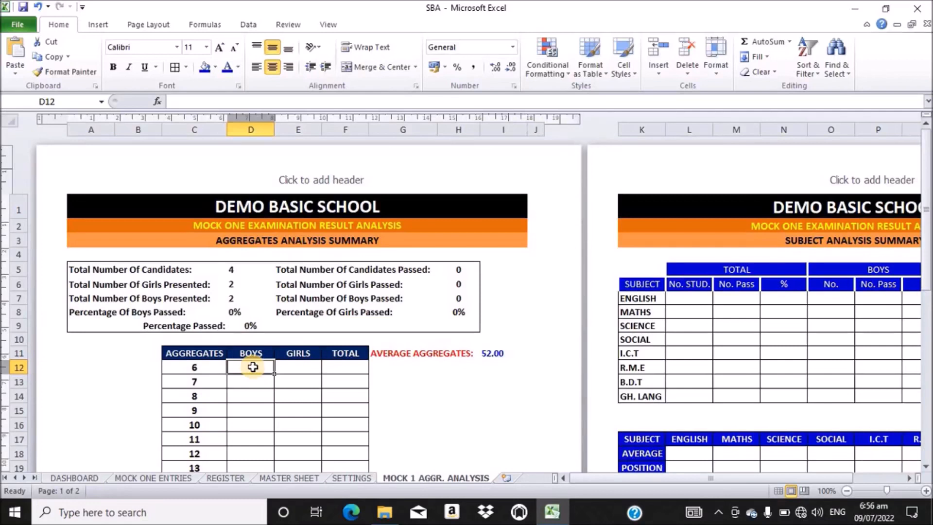
pyautogui.write('=')
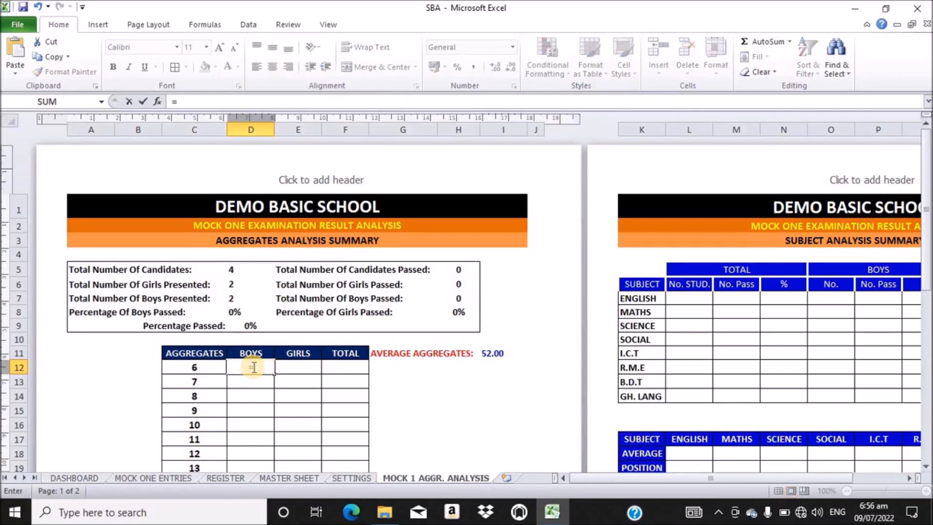
pyautogui.write('COUN')
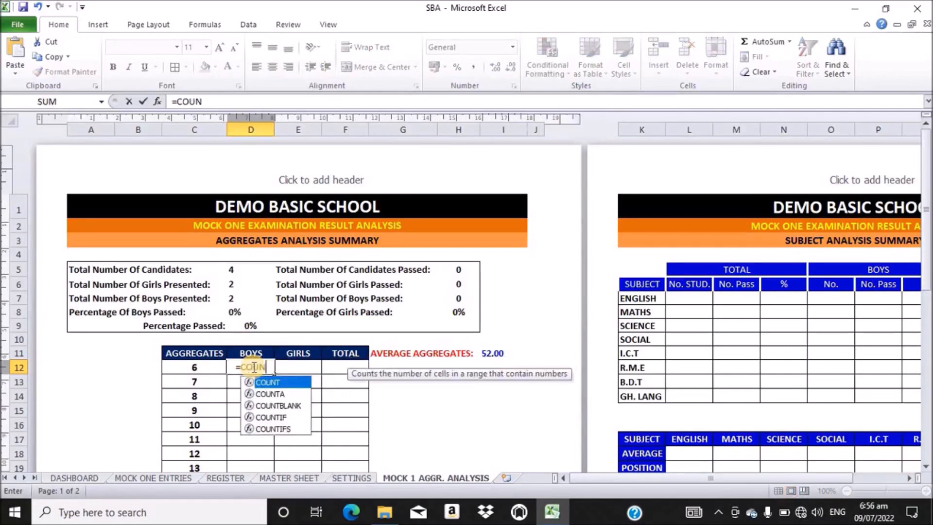
pyautogui.write('TI')
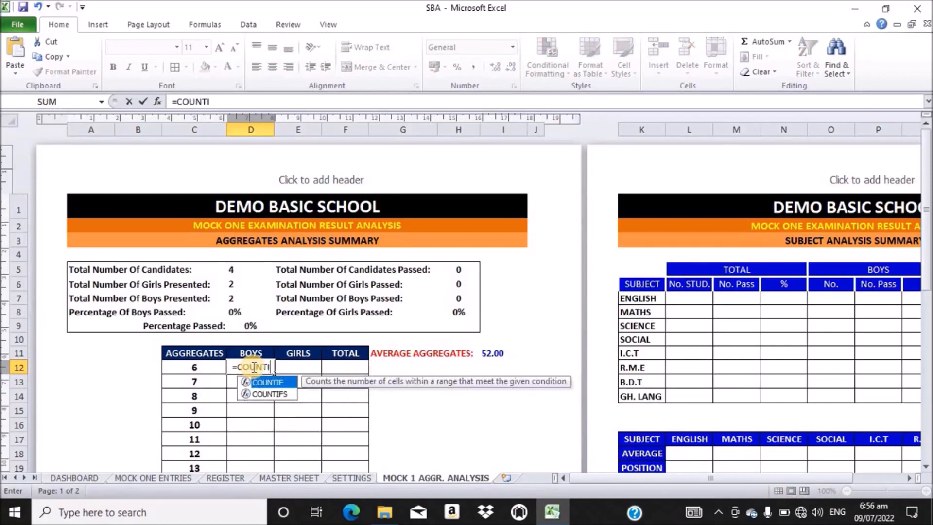
pyautogui.press('Down')
pyautogui.press('Tab')
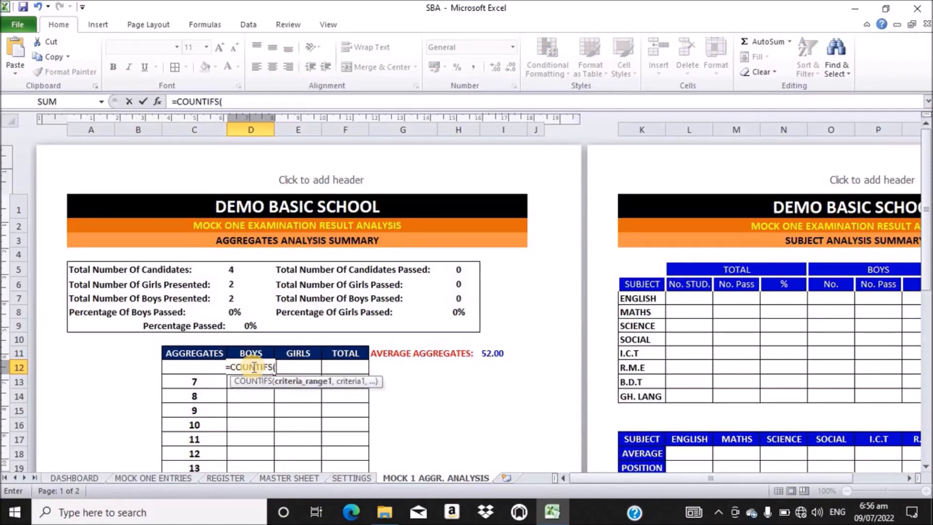
pyautogui.click(296, 478)
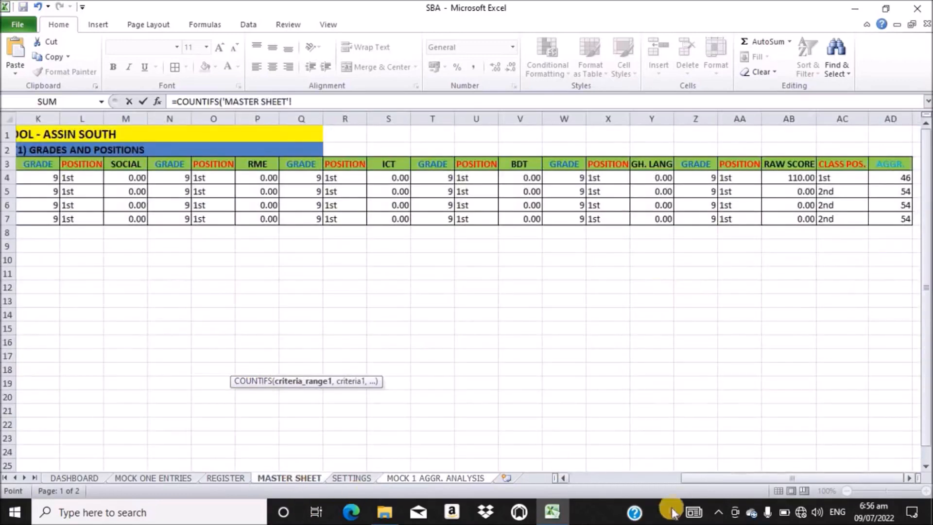
pyautogui.moveTo(707, 478); pyautogui.dragTo(549, 484)
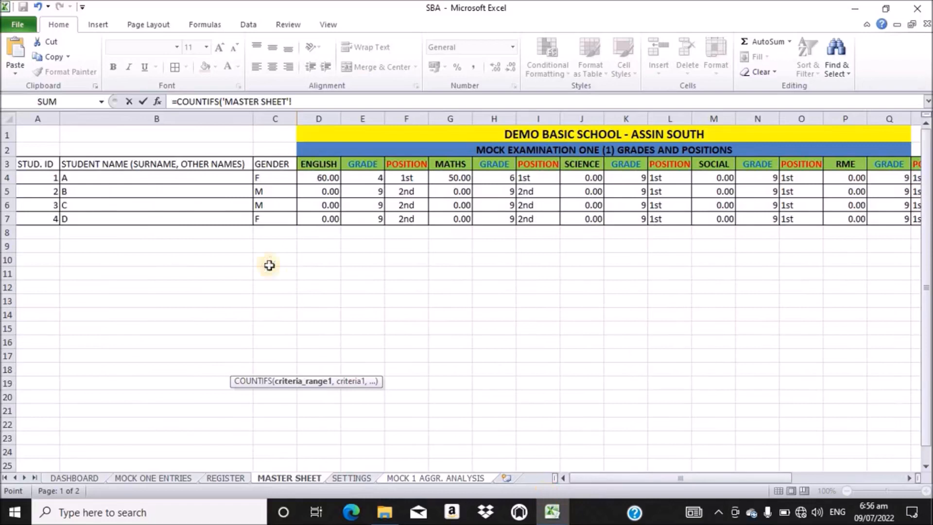
pyautogui.click(273, 116)
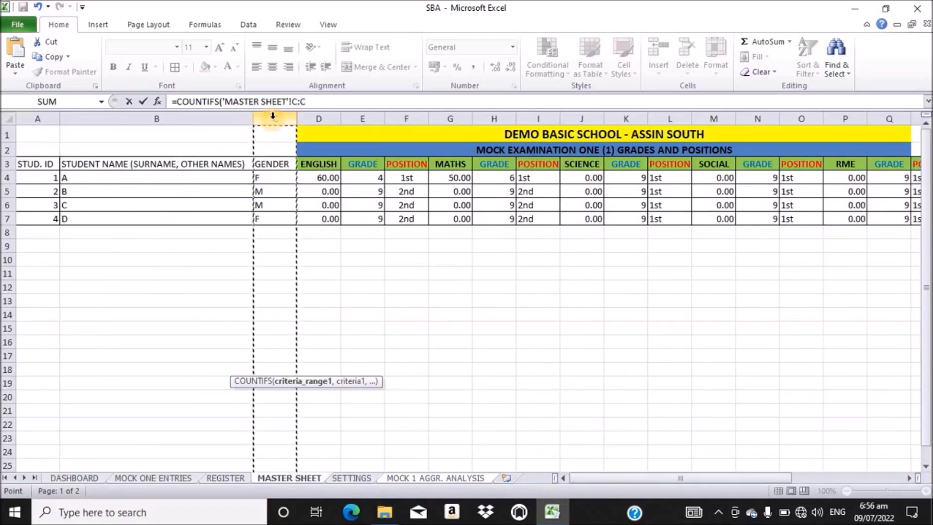
pyautogui.write(',')
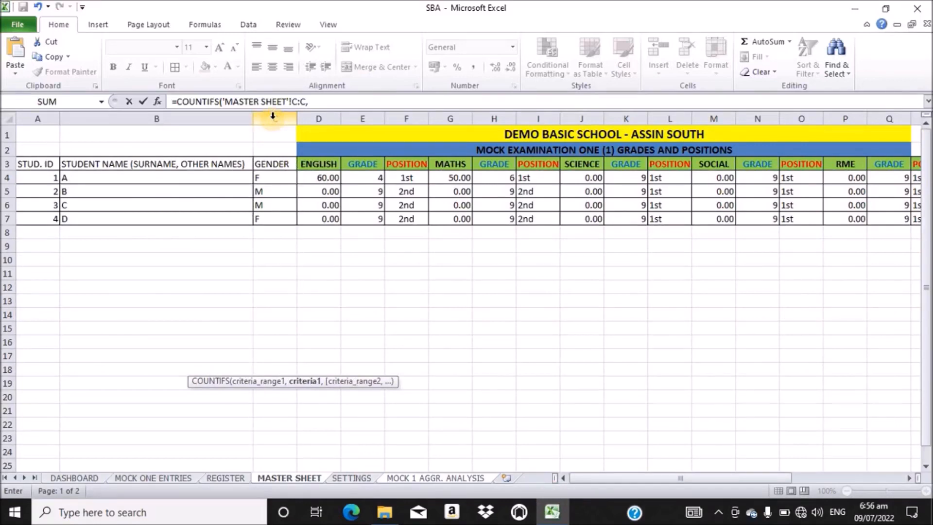
pyautogui.write('"')
pyautogui.click(313, 101)
pyautogui.write('M"')
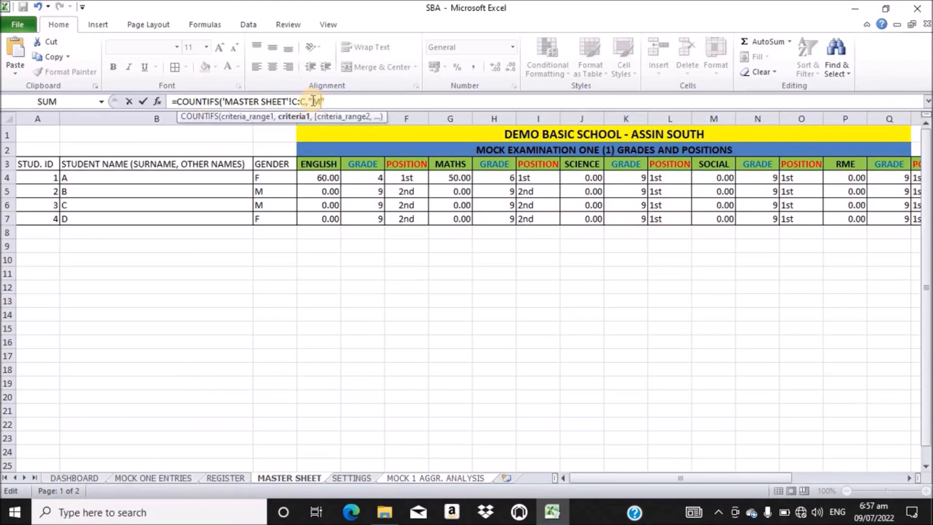
# Add MASTER SHEET column AD with criterion 6 as the second COUNTIFS condition and complete the formula.
pyautogui.write(',')
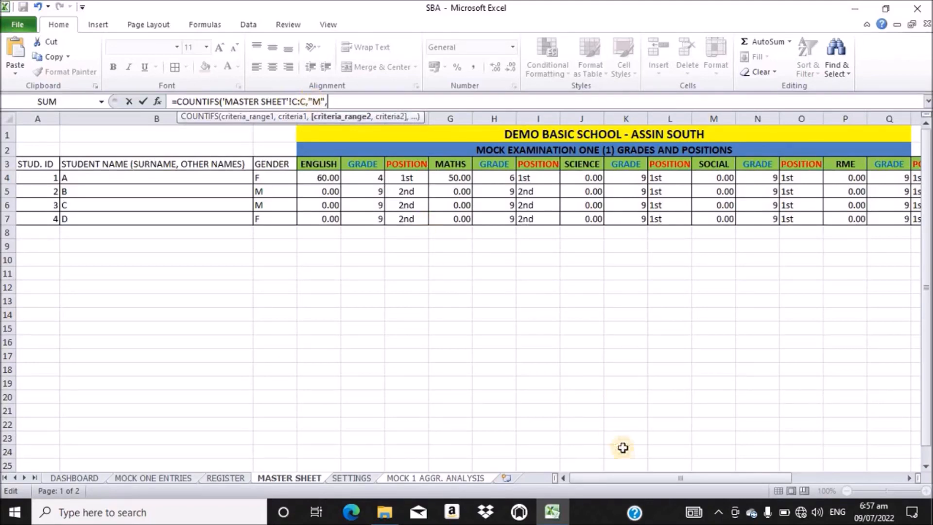
pyautogui.moveTo(631, 478); pyautogui.dragTo(797, 481)
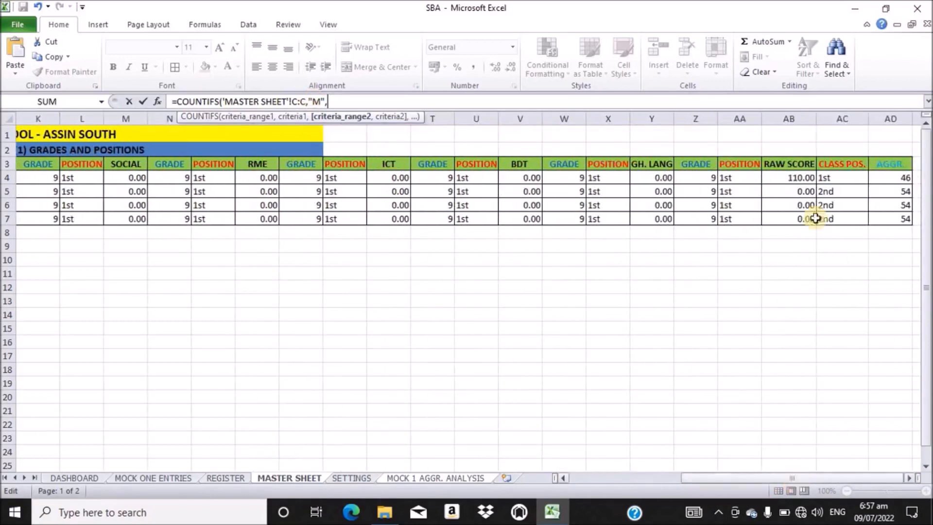
pyautogui.click(889, 117)
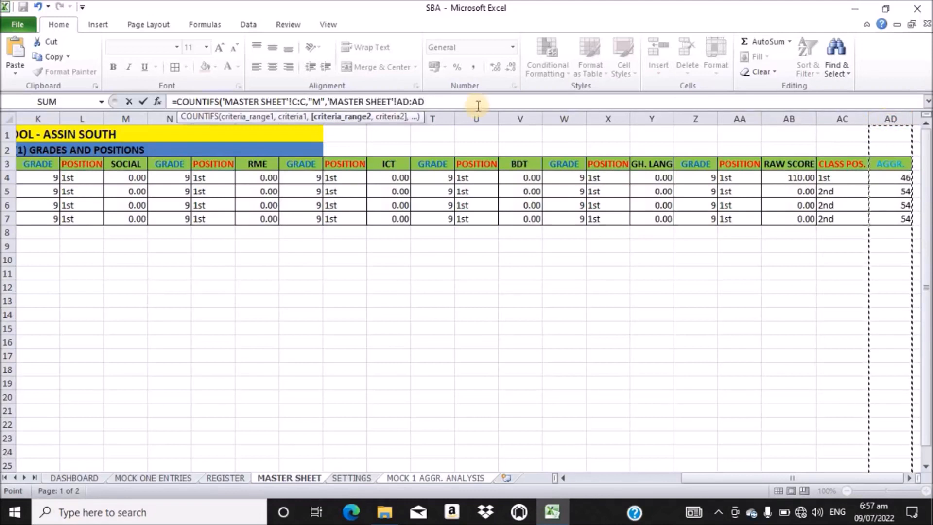
pyautogui.write(',')
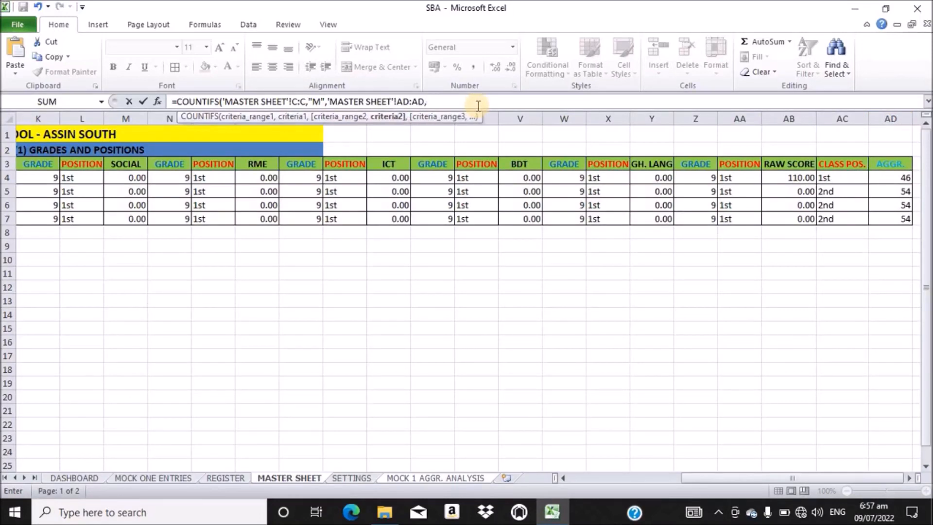
pyautogui.write('6')
pyautogui.press('Return')
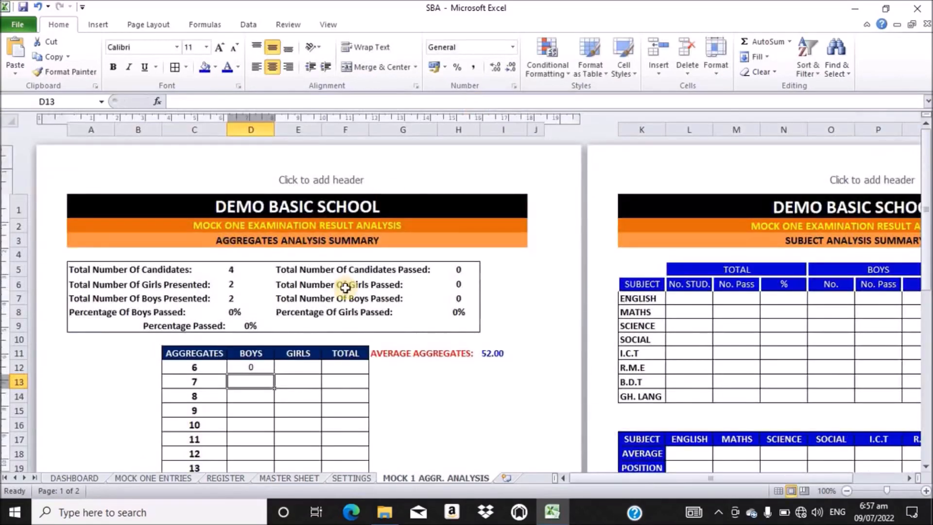
# Copy the COUNTIFS formula from D12 into E12, the GIRLS cell for aggregate 6, and change its gender criterion to "F".
pyautogui.click(247, 366)
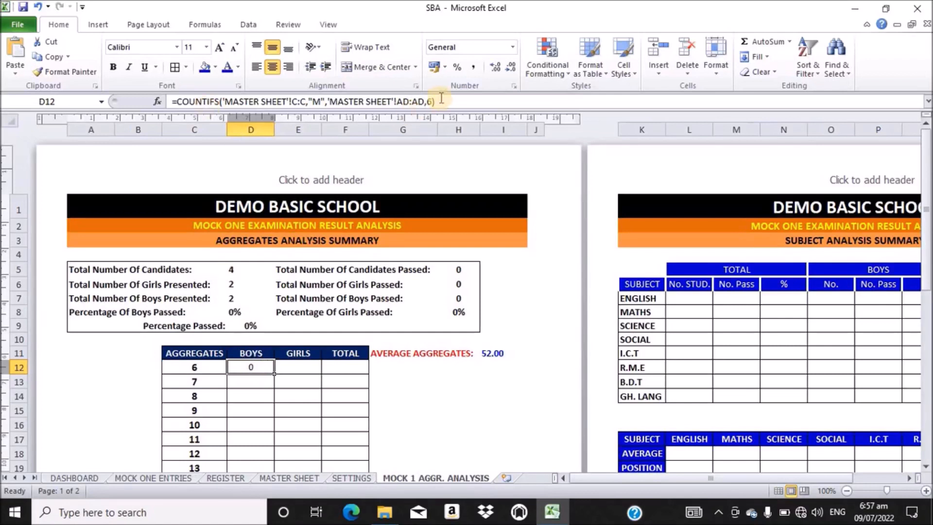
pyautogui.moveTo(436, 101); pyautogui.dragTo(163, 101)
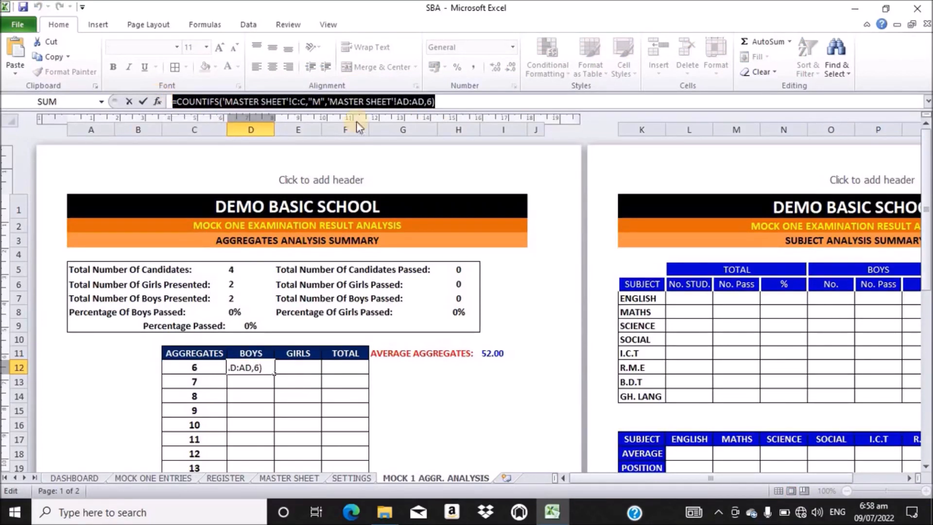
pyautogui.click(443, 99)
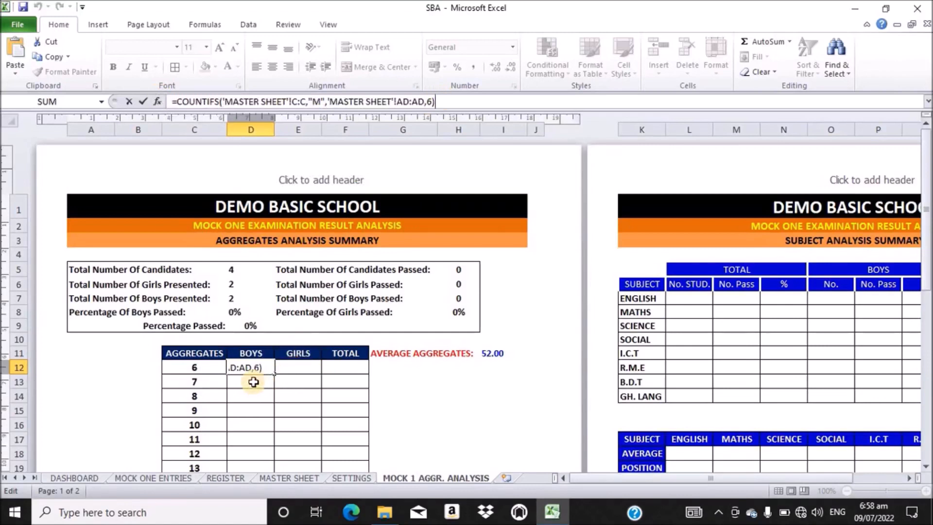
pyautogui.click(297, 367)
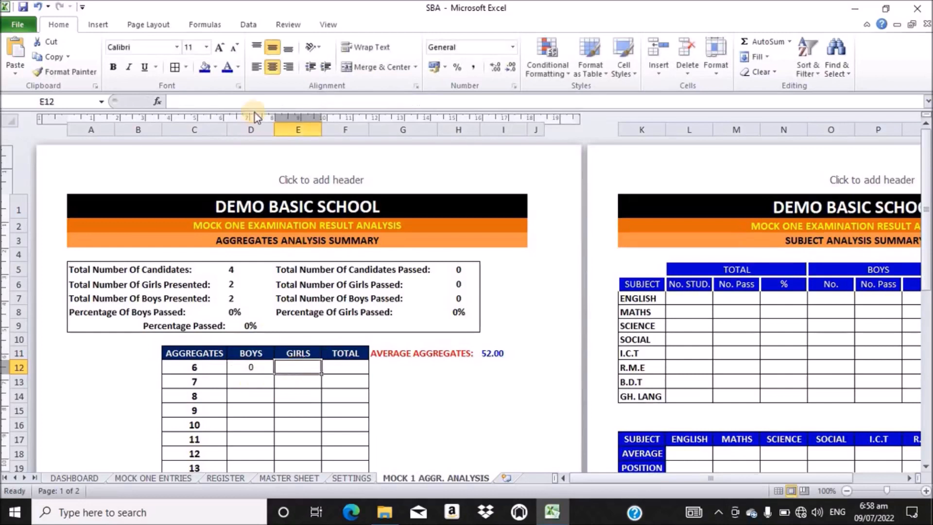
pyautogui.click(265, 102)
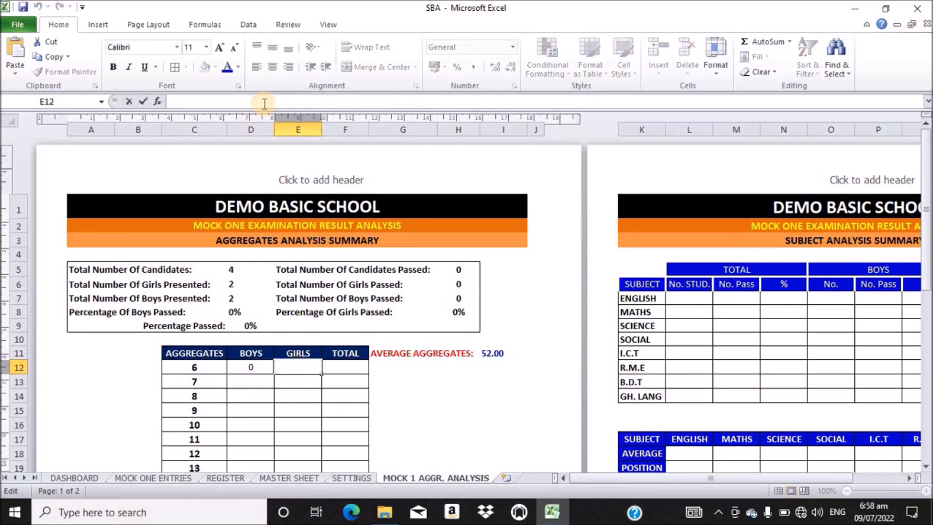
pyautogui.hotkey('ctrl', 'v')
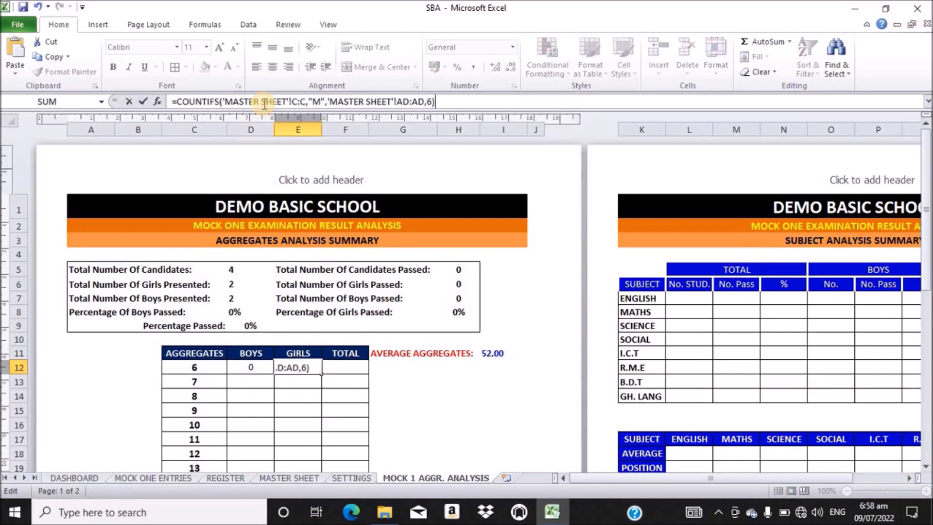
pyautogui.click(320, 102)
pyautogui.press('BackSpace')
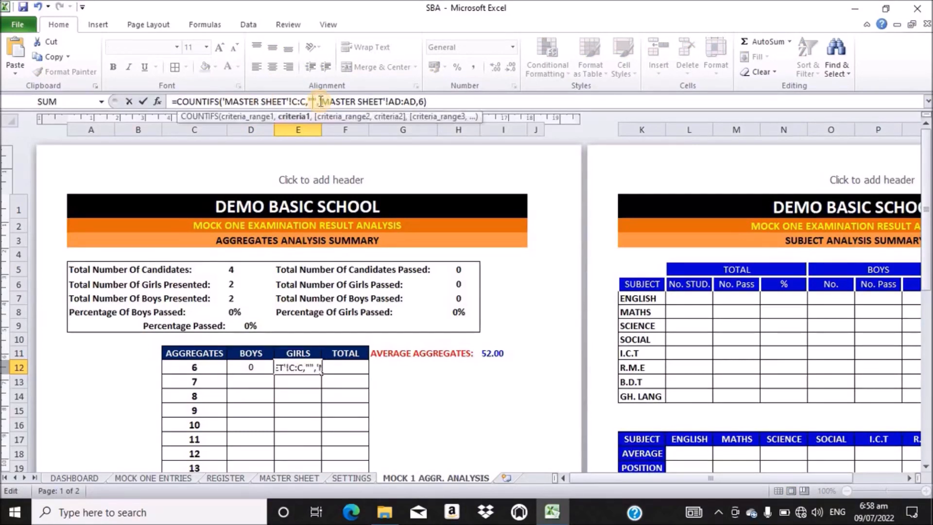
pyautogui.write('F')
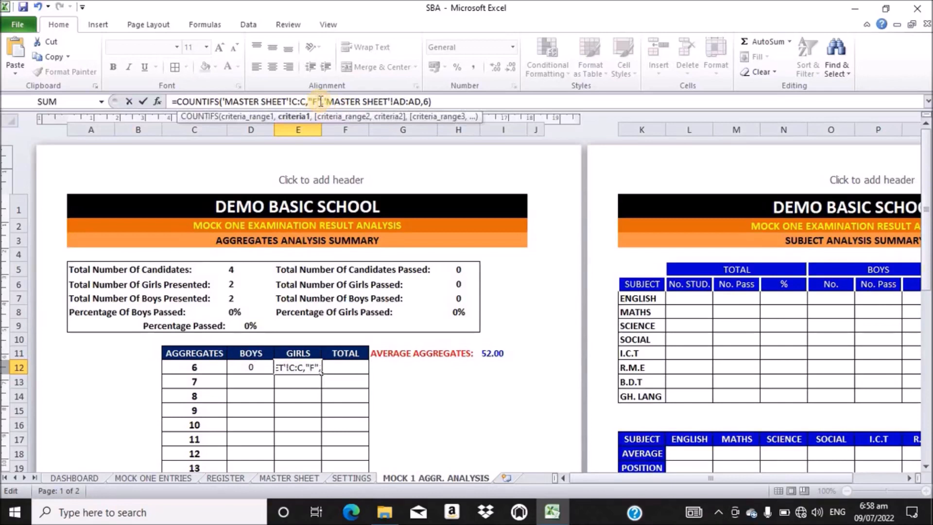
pyautogui.press('Return')
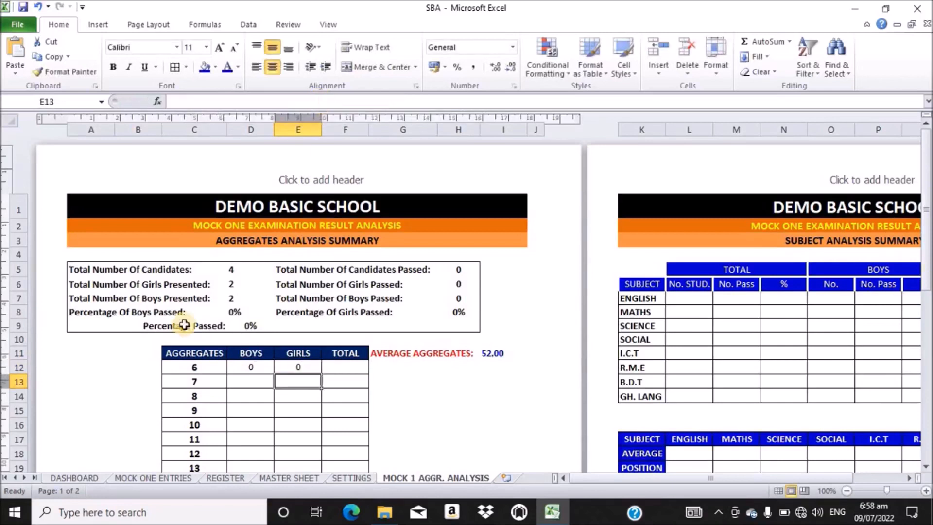
# Reuse the copied COUNTIFS formula in D13, the BOYS cell for aggregate 7, with the aggregate criterion set to 7.
pyautogui.click(255, 384)
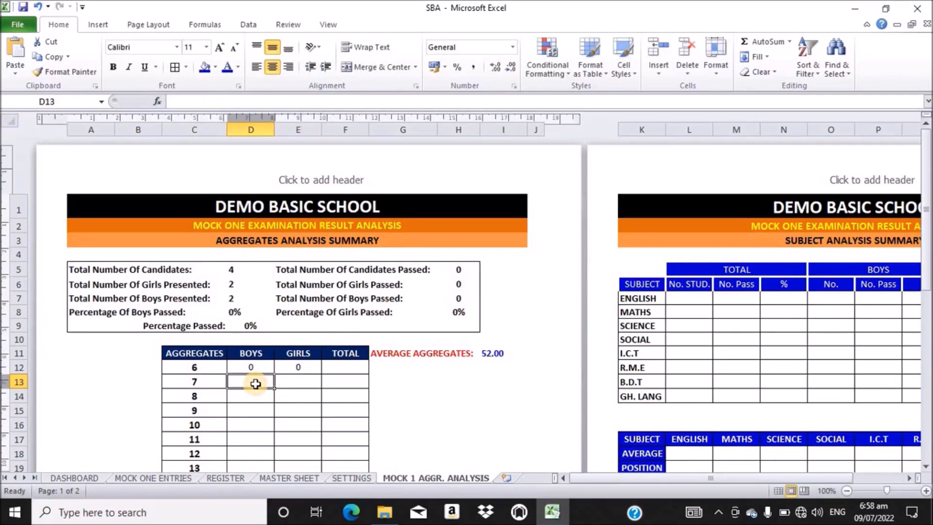
pyautogui.click(215, 99)
pyautogui.write('=COUNTIFS(\'MASTER SHEET\'!C:C,"M",\'MASTER SHEET\'!AD:AD,6)')
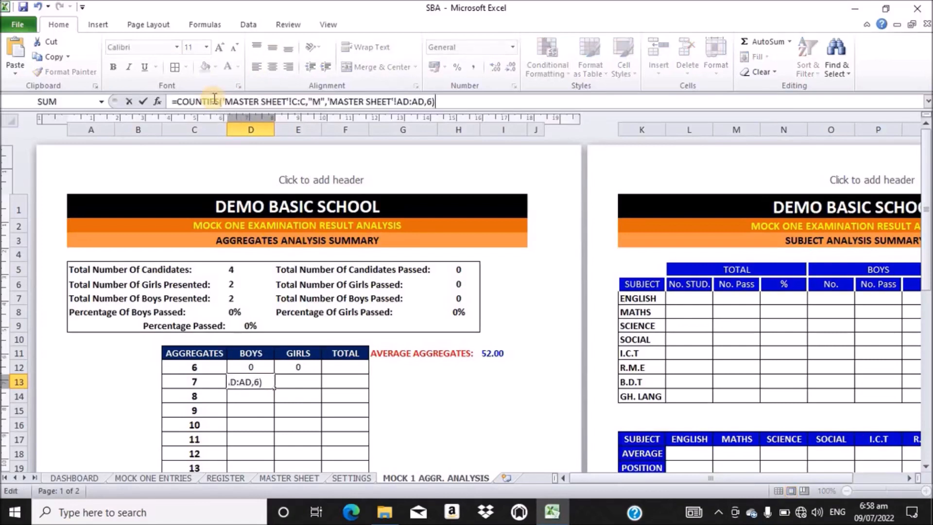
pyautogui.click(432, 103)
pyautogui.press('BackSpace')
pyautogui.write('7')
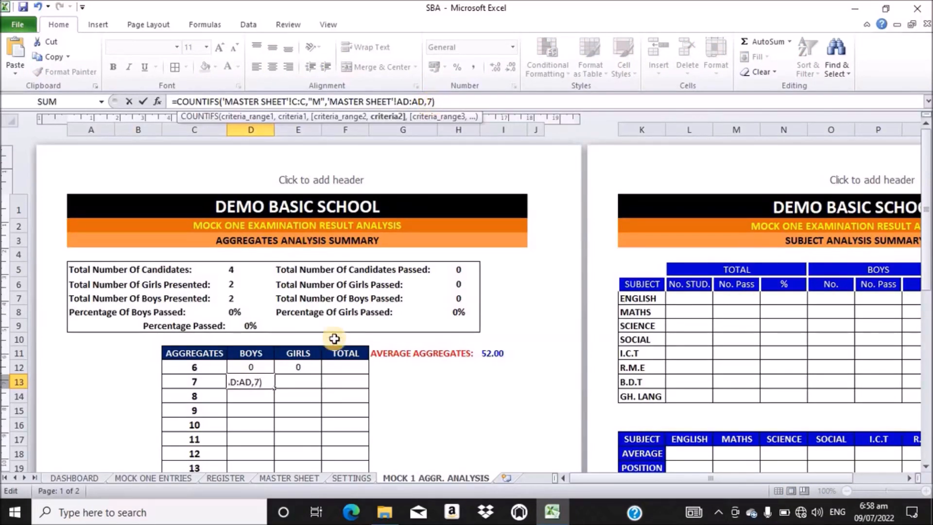
pyautogui.click(445, 103)
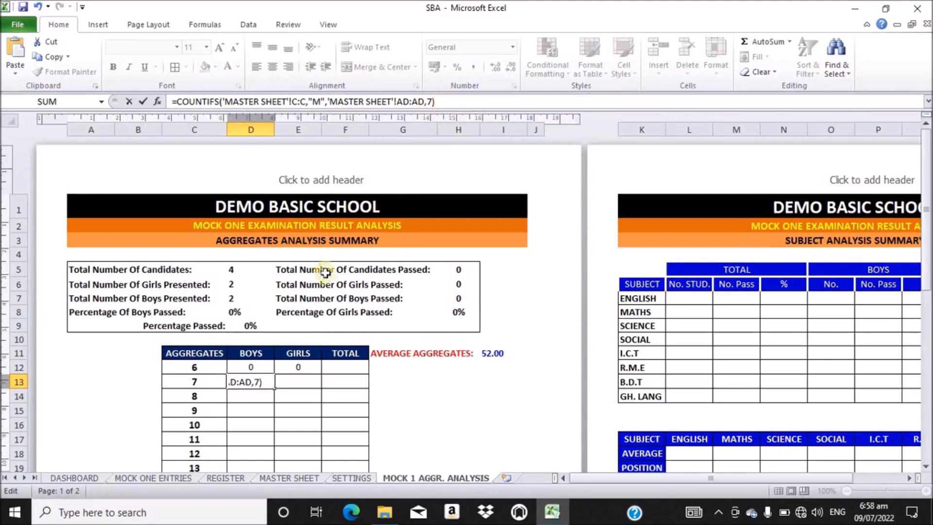
pyautogui.press('Return')
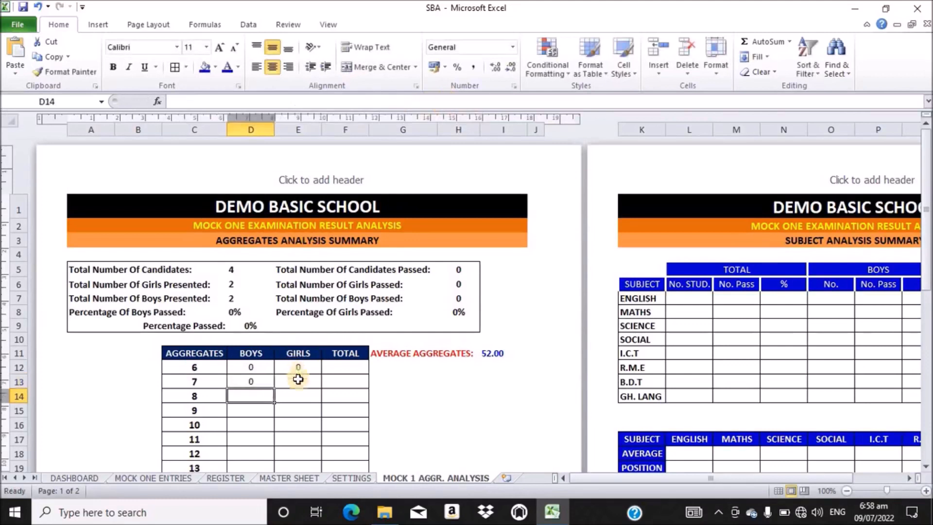
# Reuse the copied COUNTIFS formula in E13, the GIRLS cell for aggregate 7, with criteria "F" and 7.
pyautogui.click(298, 381)
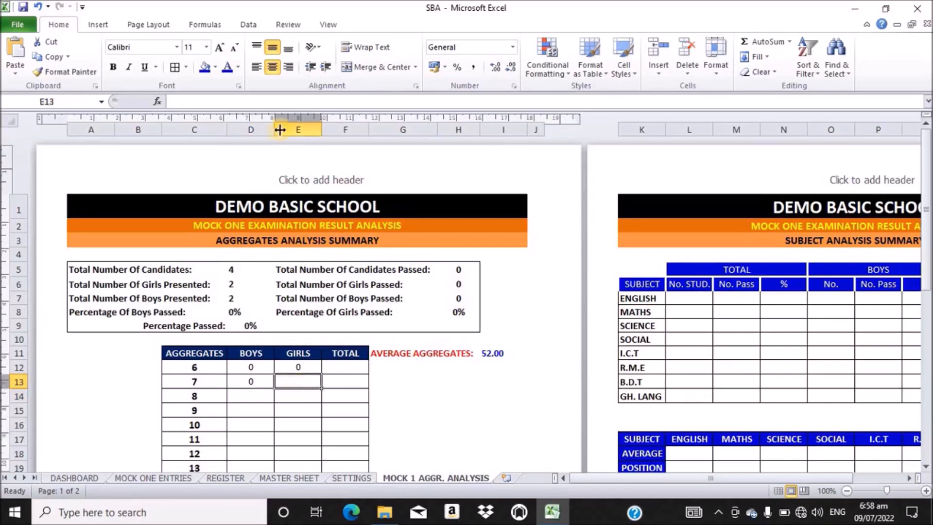
pyautogui.click(256, 102)
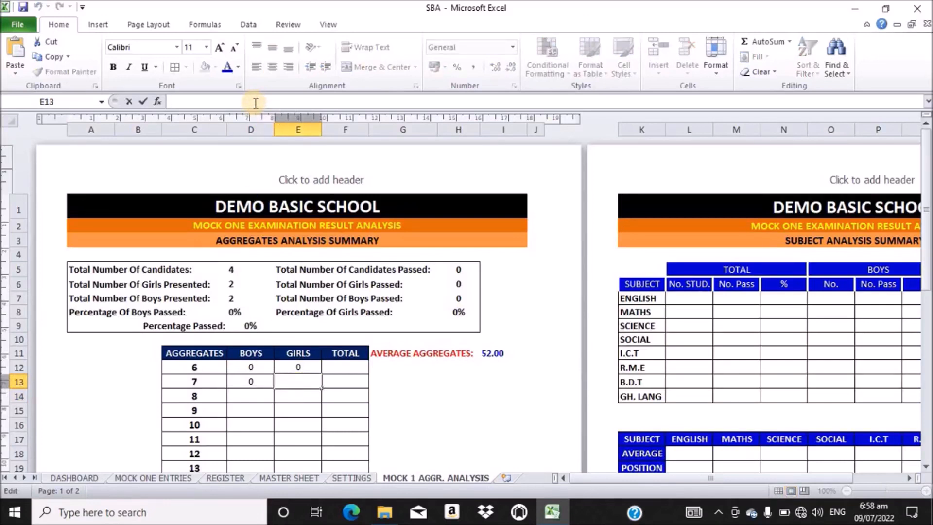
pyautogui.write('=COUNTIFS(\'MASTER SHEET\'!C:C,"M",\'MASTER SHEET\'!AD:AD,6)')
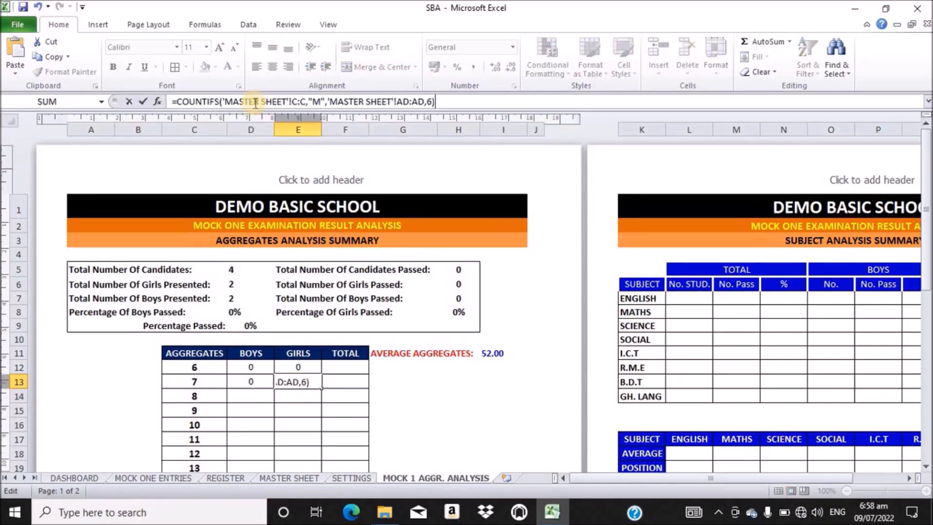
pyautogui.click(321, 103)
pyautogui.press('BackSpace')
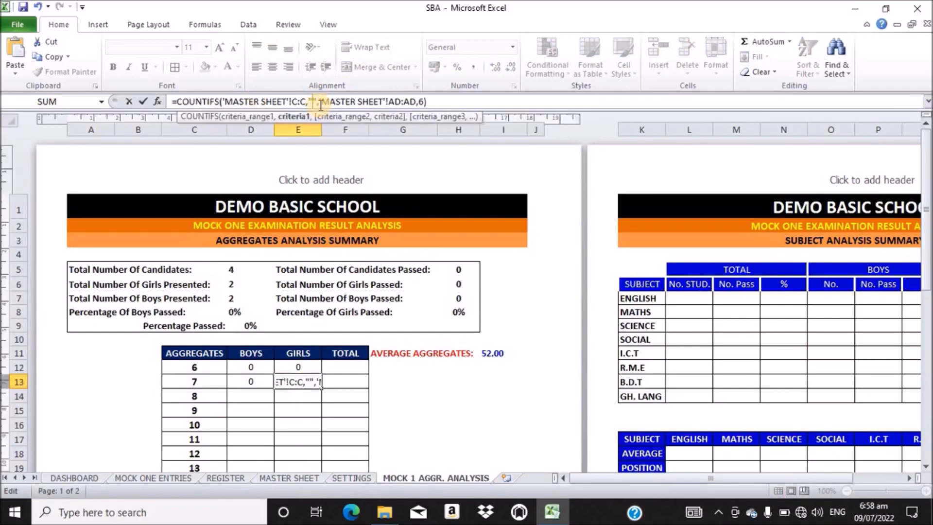
pyautogui.write('F')
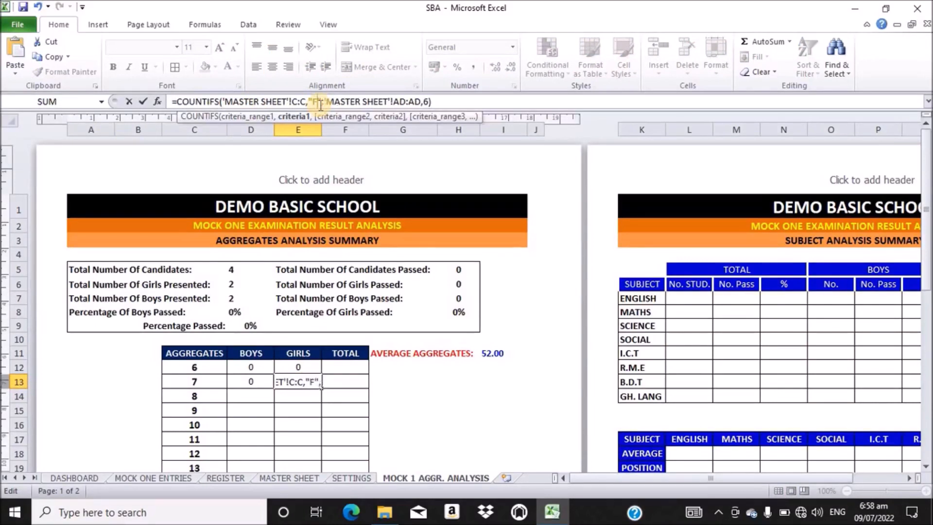
pyautogui.click(430, 103)
pyautogui.press('BackSpace')
pyautogui.write('7')
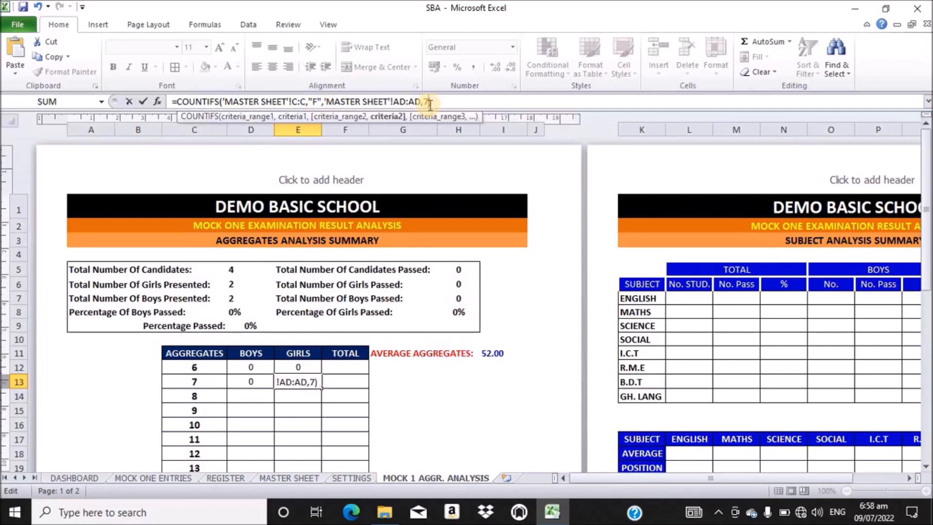
pyautogui.press('Return')
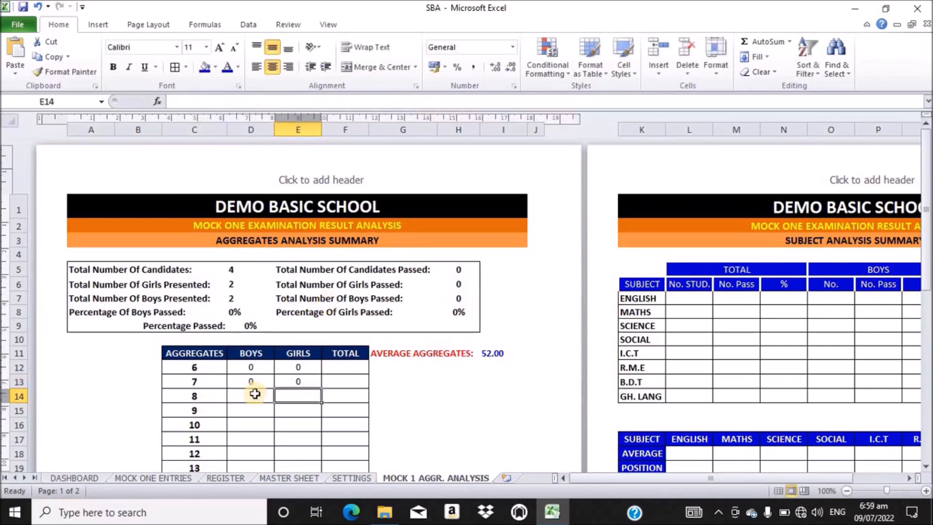
# Reuse the copied COUNTIFS formula in D14, the BOYS cell for aggregate 8, with the aggregate criterion set to 8.
pyautogui.click(257, 393)
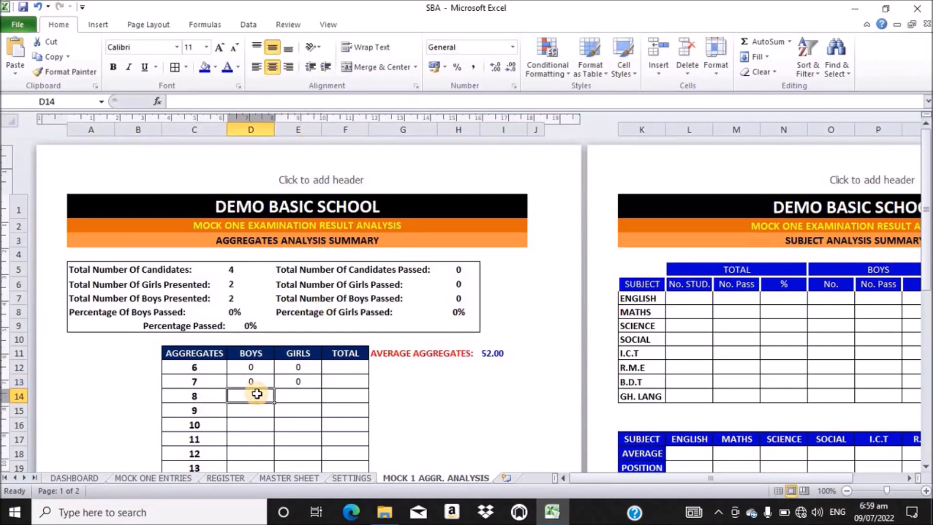
pyautogui.click(237, 97)
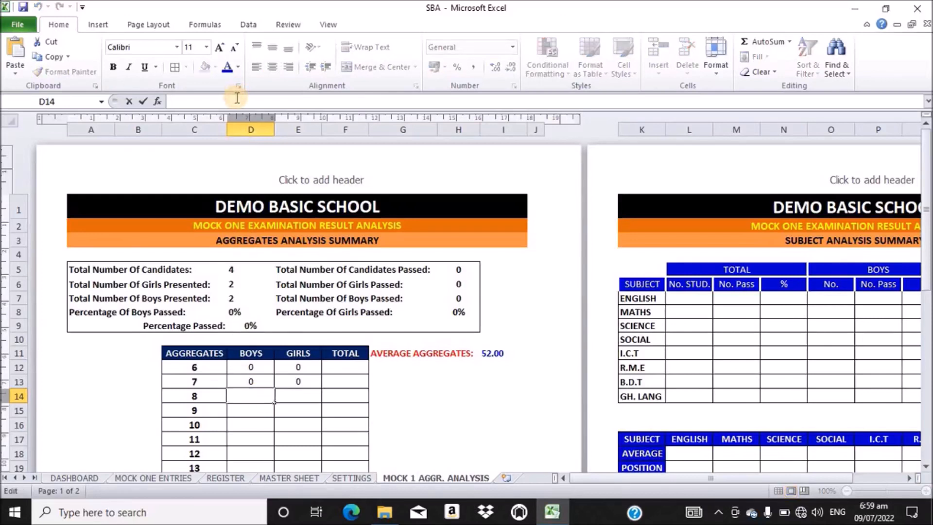
pyautogui.write('=')
pyautogui.write('COUNTIFS(\'MASTER SHEET\'!C:C,"M",\'MASTER SHEET\'!AD:AD,6)')
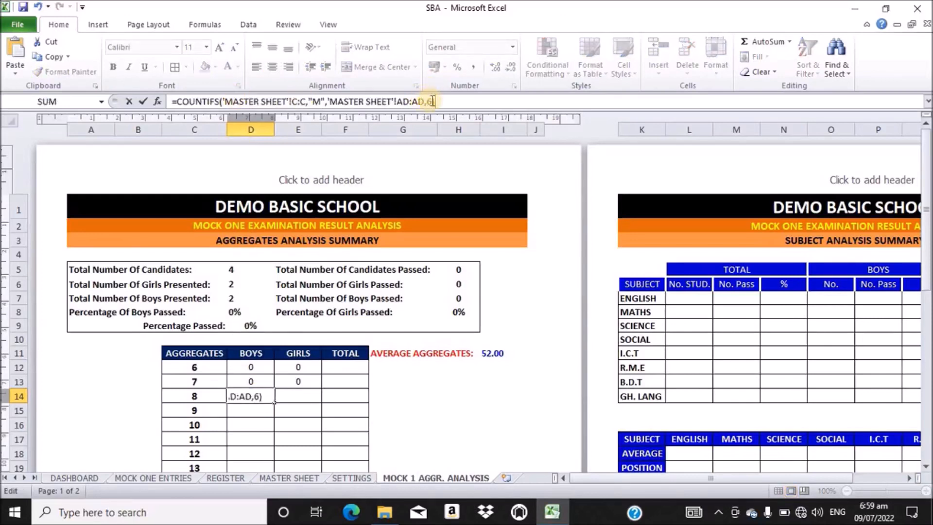
pyautogui.click(433, 102)
pyautogui.press('BackSpace')
pyautogui.write('8')
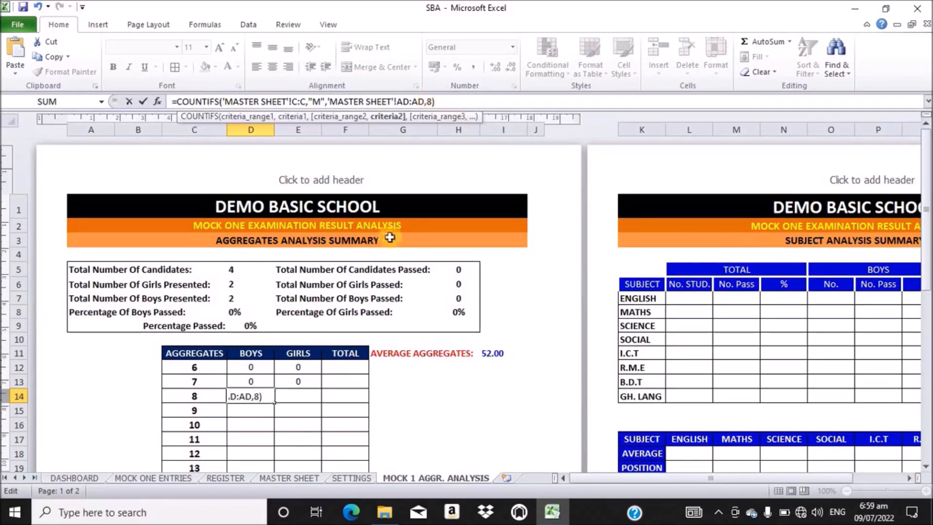
pyautogui.press('Return')
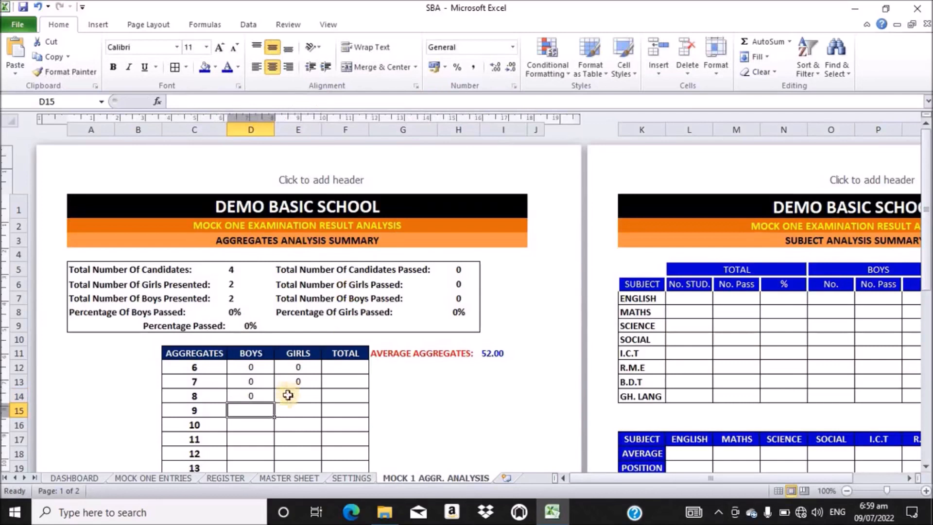
# Reuse the copied COUNTIFS formula in E14, the GIRLS cell for aggregate 8, with criteria "F" and 8.
pyautogui.click(292, 396)
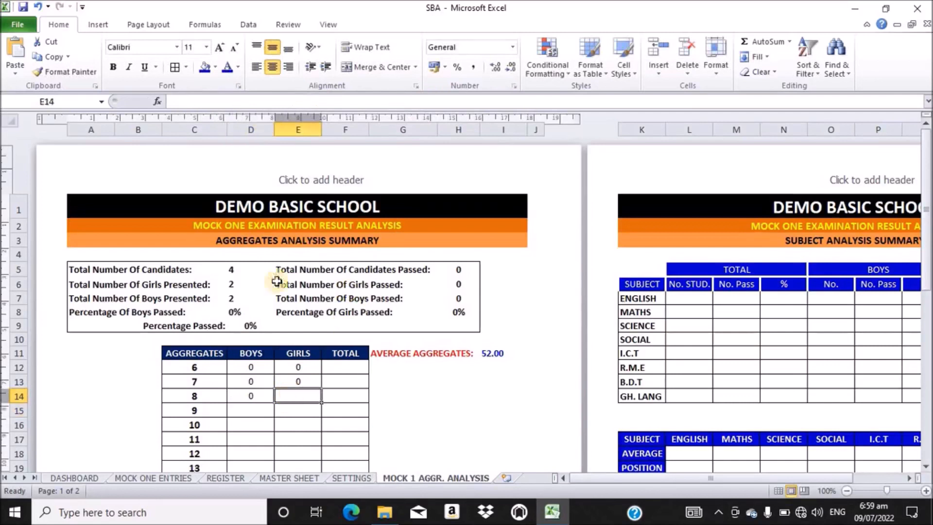
pyautogui.click(314, 102)
pyautogui.write('=COUNTIFS(\'MASTER SHEET\'!C:C,"M",\'MASTER SHEET\'!AD:AD,6)')
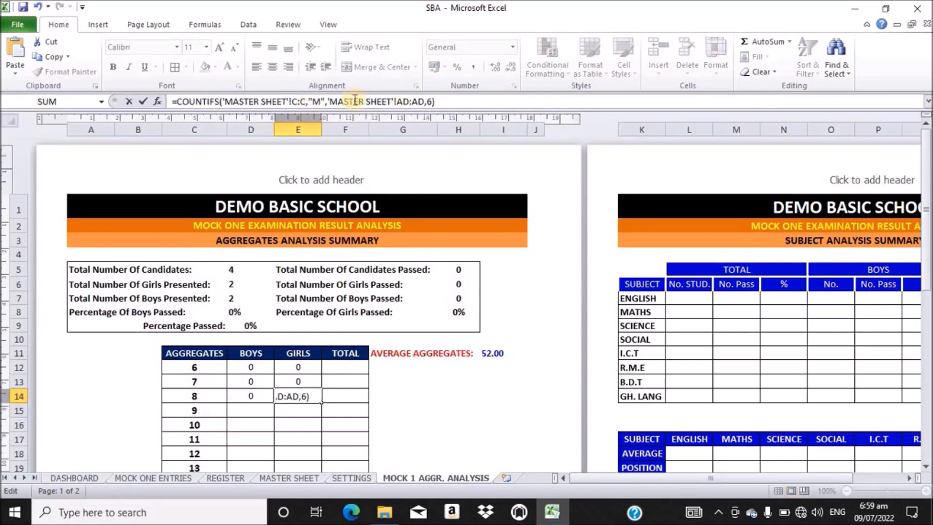
pyautogui.click(321, 103)
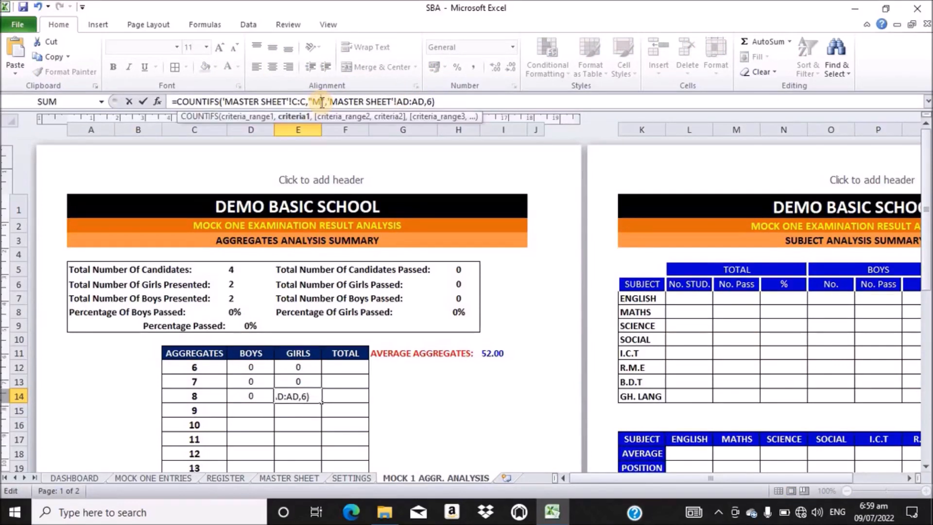
pyautogui.press('BackSpace')
pyautogui.write('F')
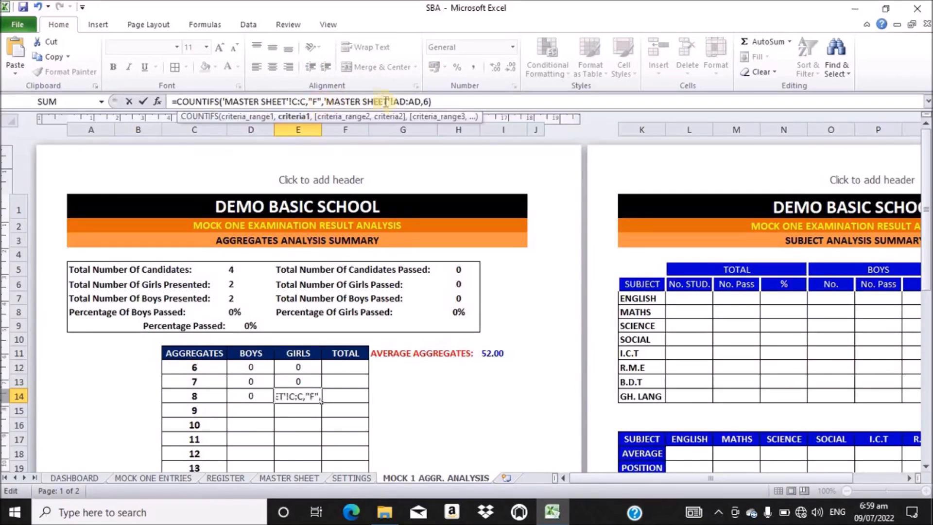
pyautogui.click(428, 102)
pyautogui.press('BackSpace')
pyautogui.write('8')
pyautogui.press('Return')
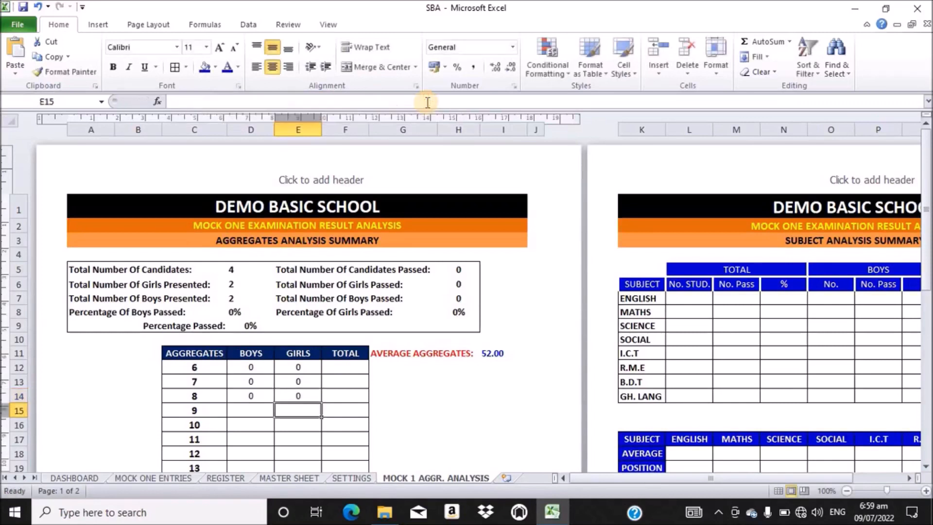
# Reuse the copied COUNTIFS formula in D15, the BOYS cell for aggregate 9, with the aggregate criterion set to 9.
pyautogui.click(258, 411)
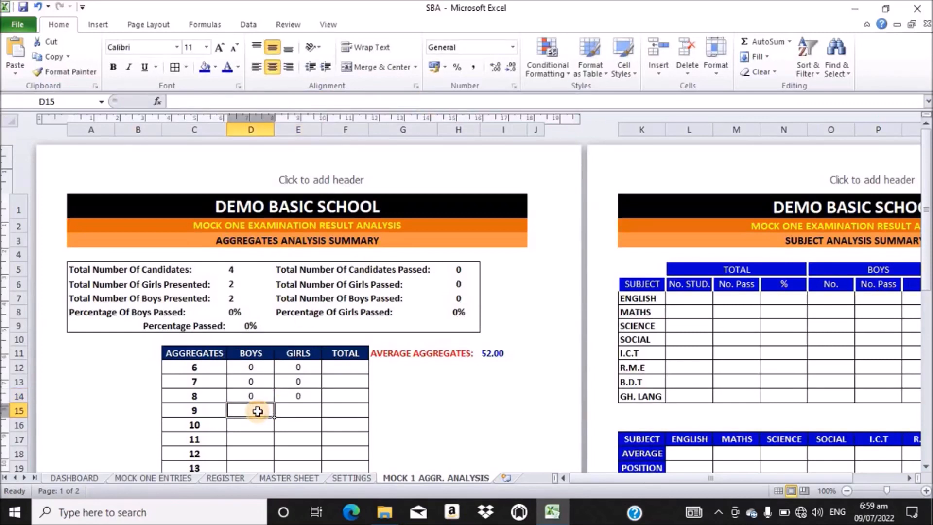
pyautogui.click(262, 103)
pyautogui.write('=COUNTIFS(\'MASTER SHEET\'!C:C,"M",\'MASTER SHEET\'!AD:AD,6)')
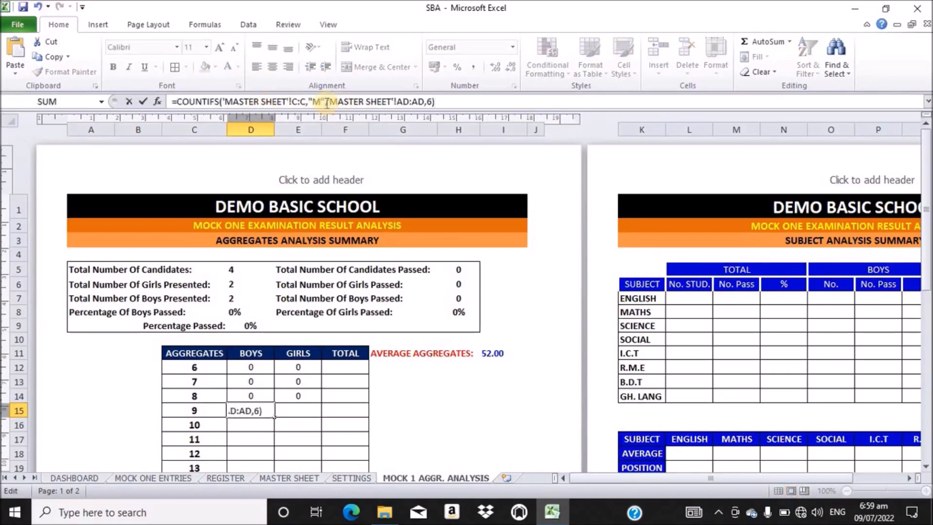
pyautogui.click(432, 102)
pyautogui.press('BackSpace')
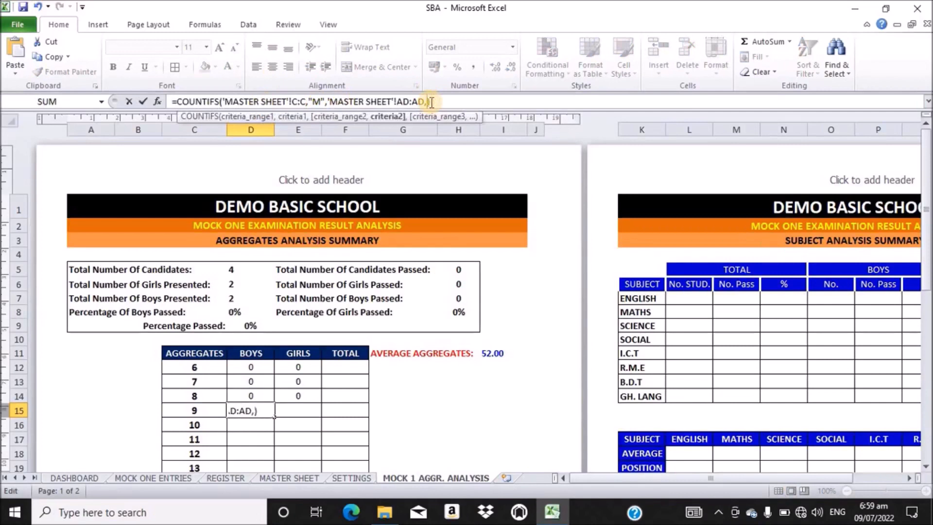
pyautogui.write('9')
pyautogui.press('Return')
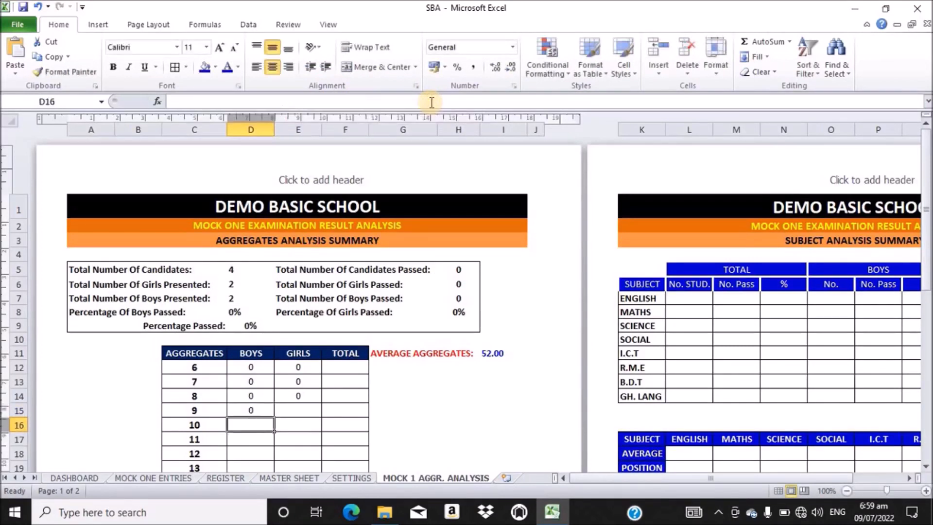
# Reuse the copied COUNTIFS formula in E15, the GIRLS cell for aggregate 9, with criteria "F" and 9.
pyautogui.click(305, 409)
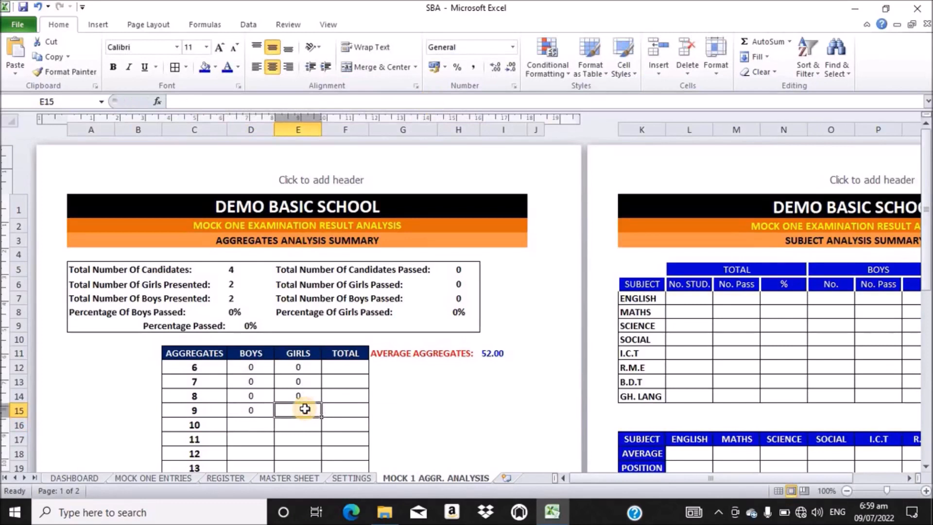
pyautogui.click(200, 101)
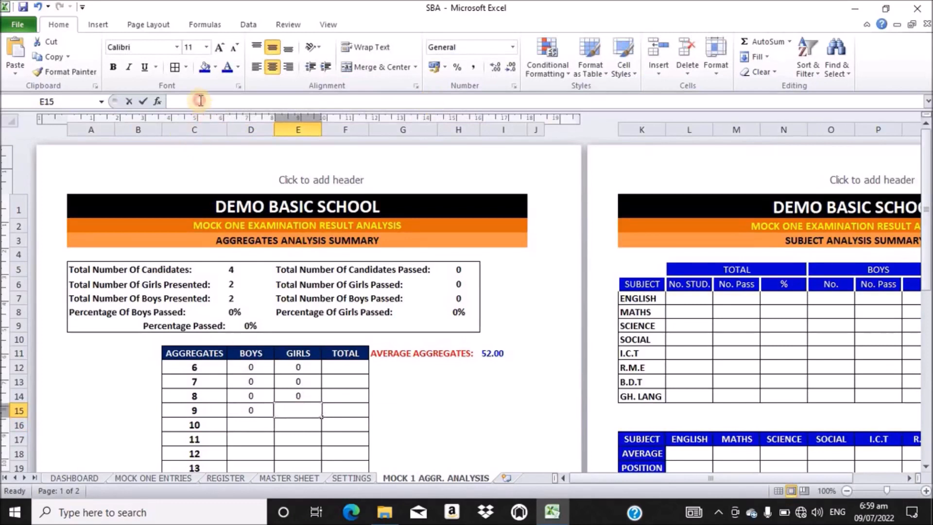
pyautogui.write('=COUNTIFS(\'MASTER SHEET\'!C:C,"M",\'MASTER SHEET\'!AD:AD,6)')
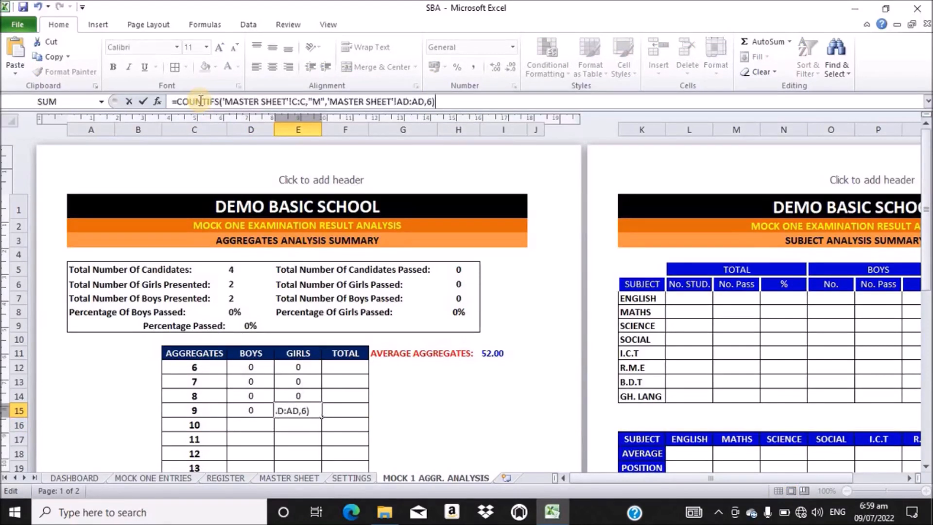
pyautogui.click(320, 102)
pyautogui.press('BackSpace')
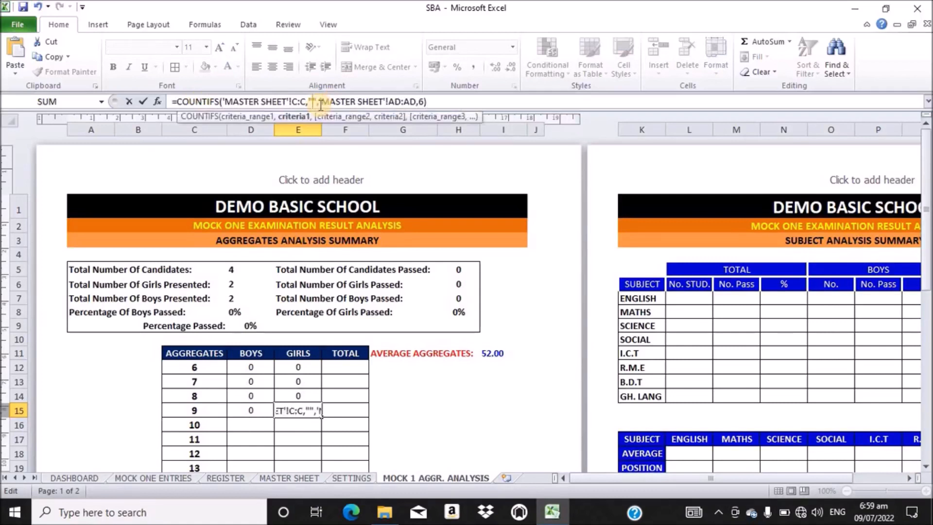
pyautogui.write('F')
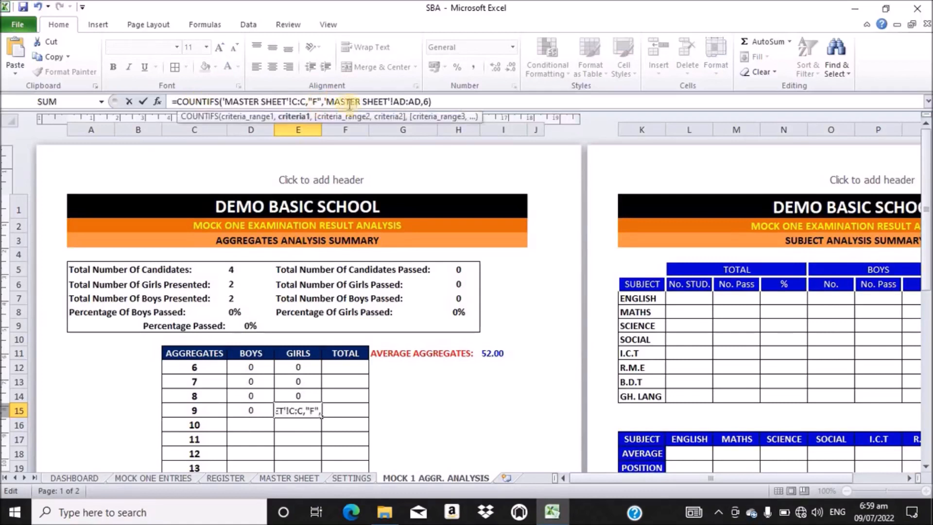
pyautogui.click(427, 101)
pyautogui.press('BackSpace')
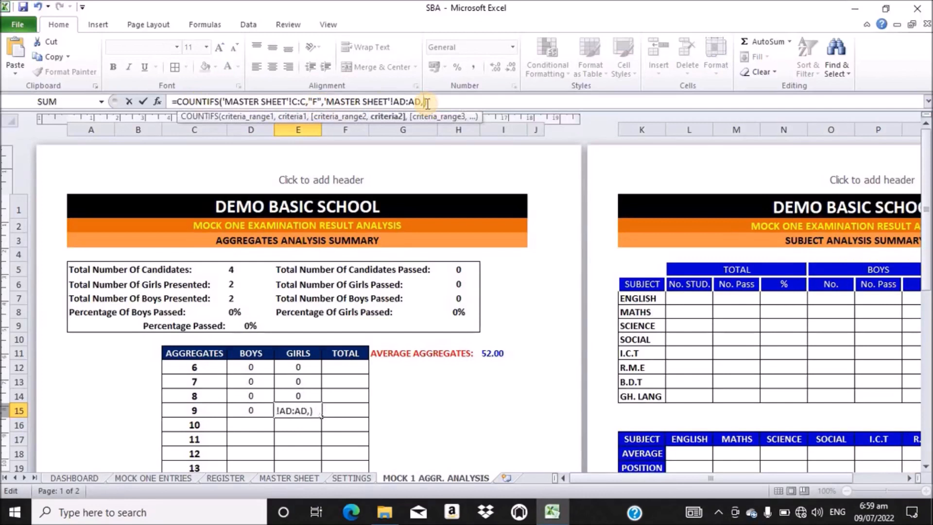
pyautogui.write('9')
pyautogui.press('Return')
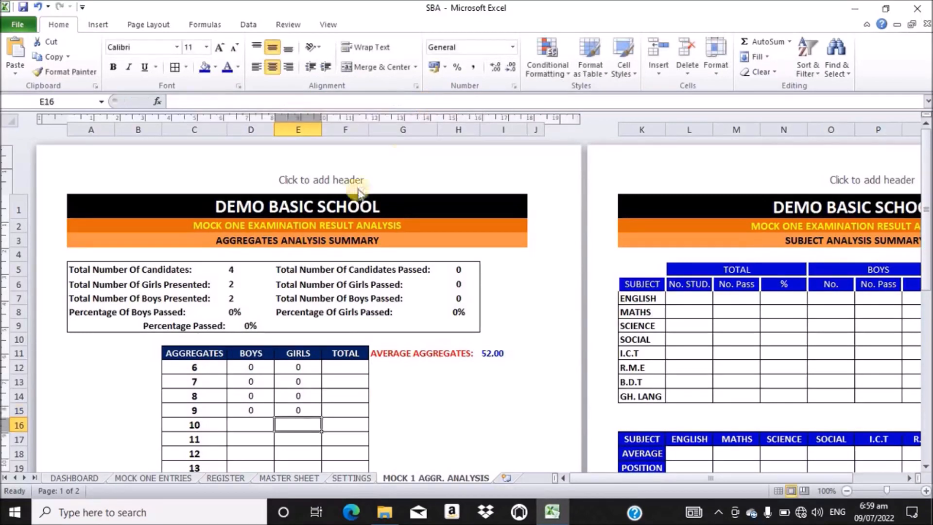
# Reuse the copied COUNTIFS formula in D16, the BOYS cell for aggregate 10, with the aggregate criterion set to 10.
pyautogui.click(252, 424)
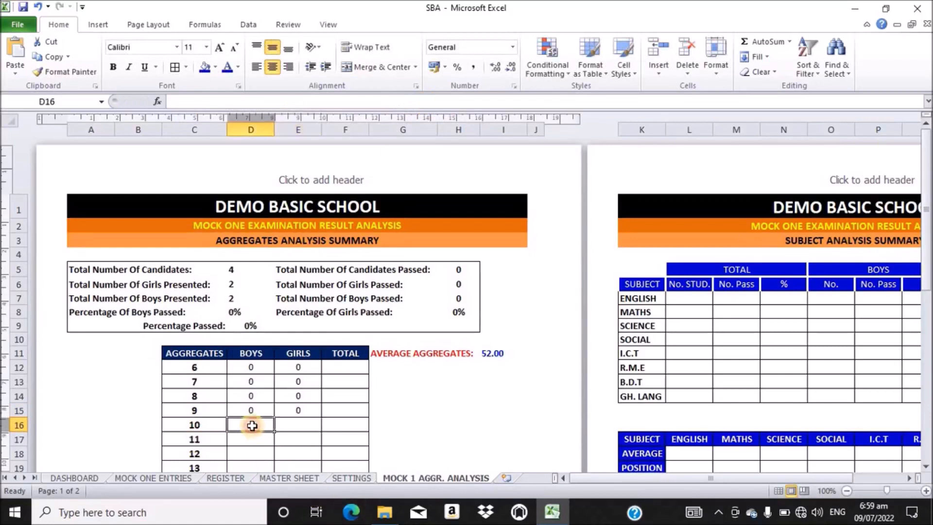
pyautogui.click(230, 98)
pyautogui.write('=COUNTIFS(\'MASTER SHEET\'!C:C,"M",\'MASTER SHEET\'!AD:AD,6)')
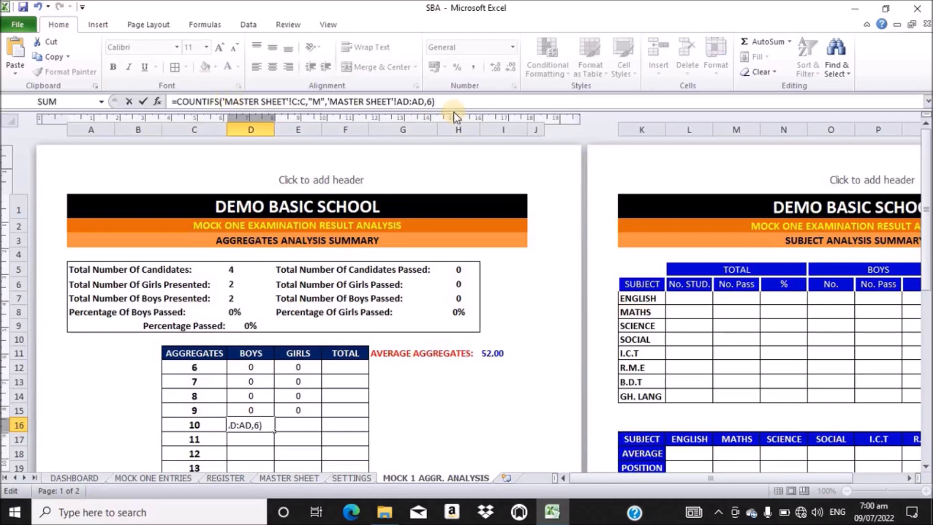
pyautogui.click(433, 102)
pyautogui.press('BackSpace')
pyautogui.write('10')
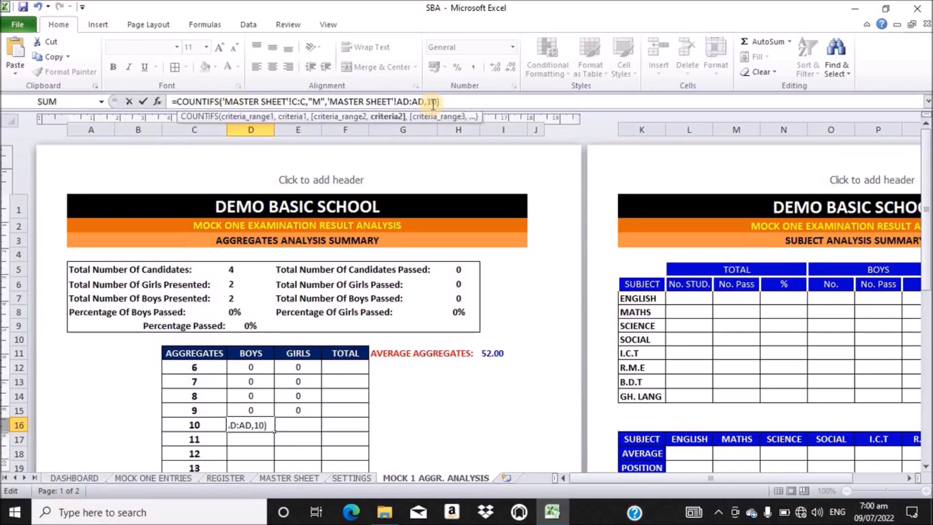
pyautogui.press('Return')
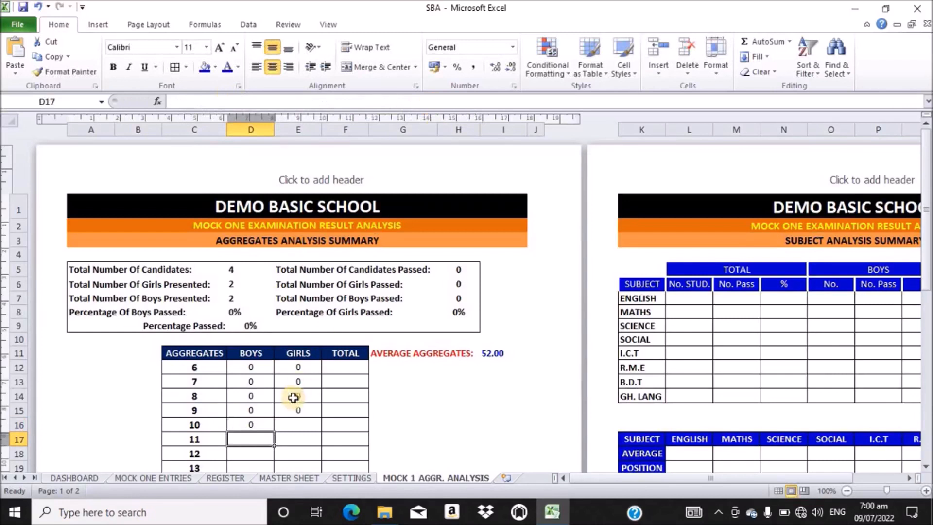
# Reuse the copied COUNTIFS formula in E16, the GIRLS cell for aggregate 10, with criteria "F" and 10.
pyautogui.click(296, 427)
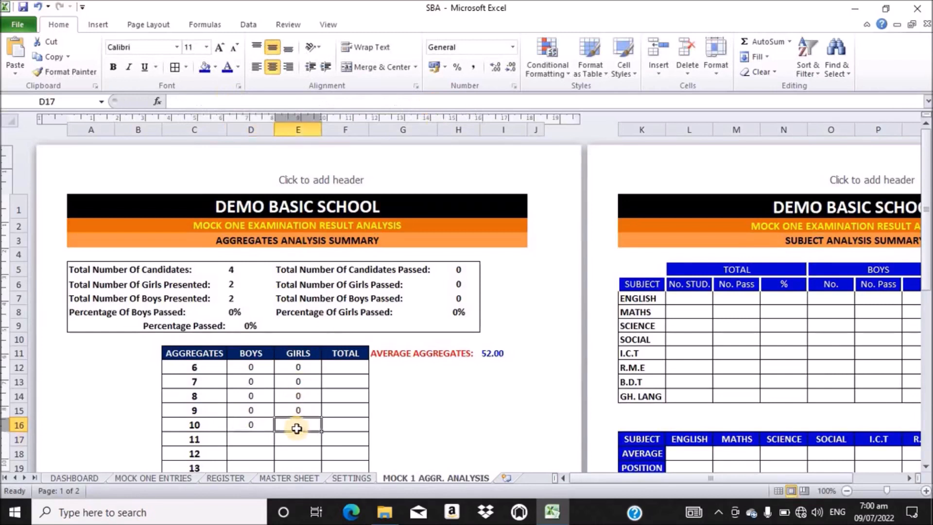
pyautogui.click(329, 101)
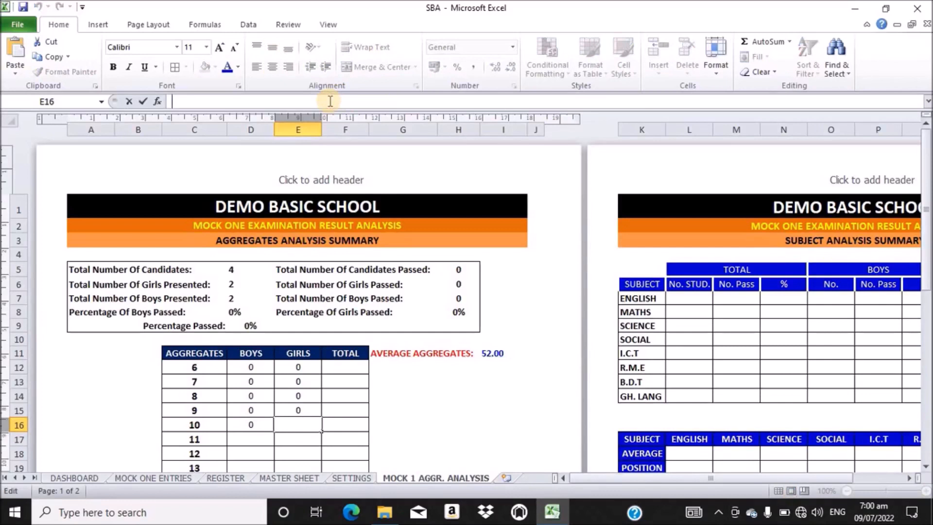
pyautogui.write('=COUNTIFS(\'MASTER SHEET\'!C:C,"M",\'MASTER SHEET\'!AD:AD,6)')
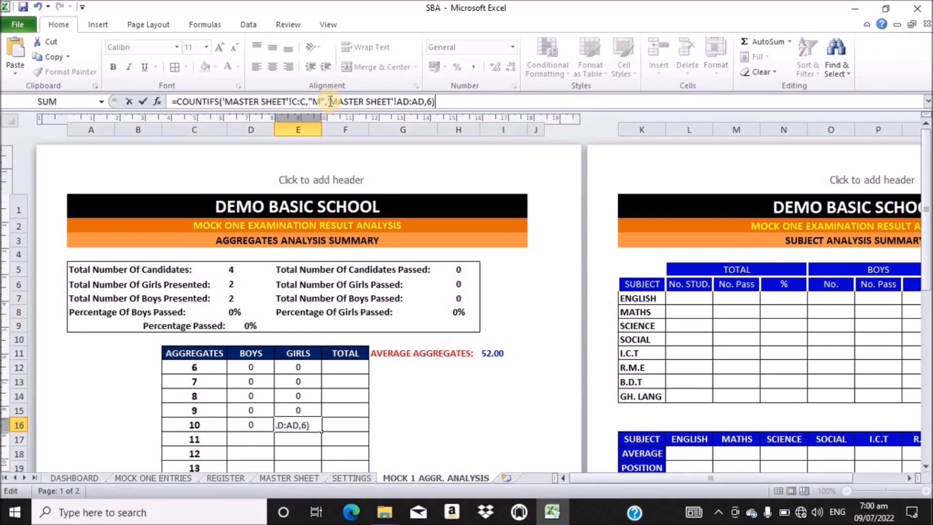
pyautogui.click(321, 101)
pyautogui.press('BackSpace')
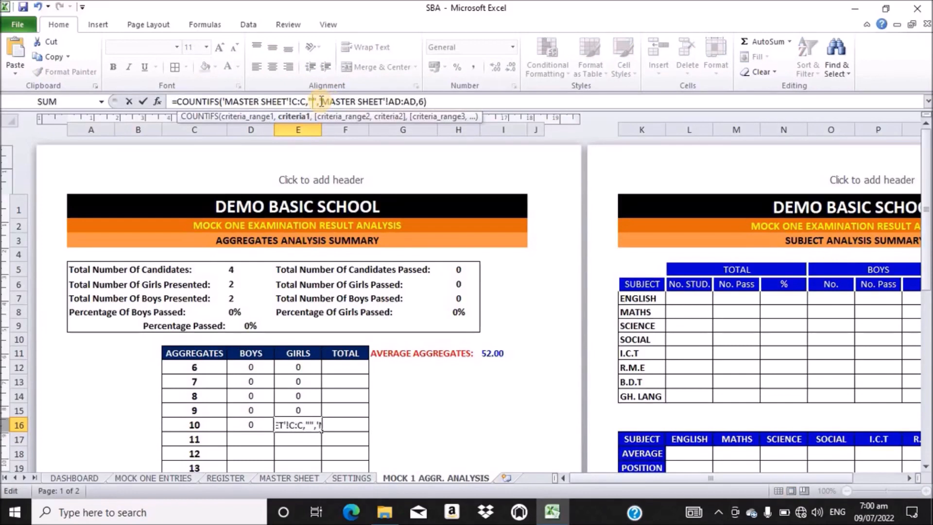
pyautogui.write('F')
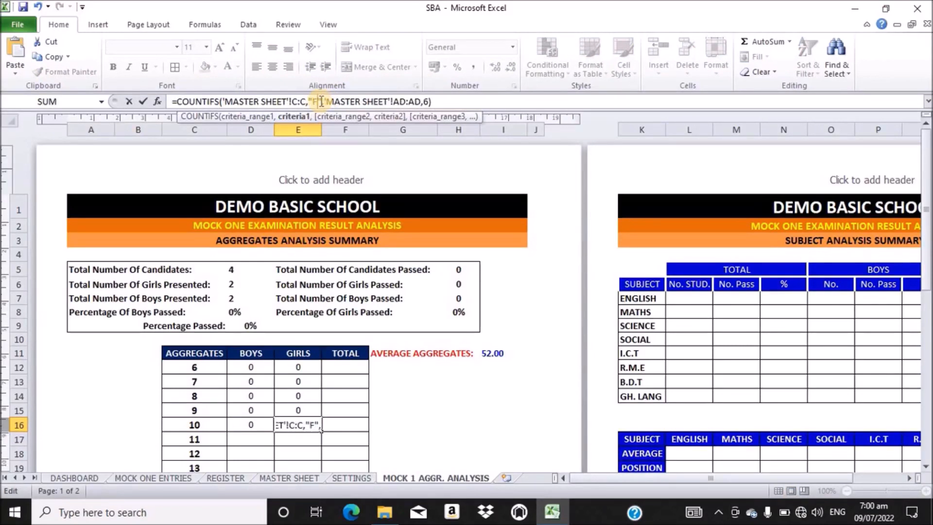
pyautogui.click(427, 102)
pyautogui.press('BackSpace')
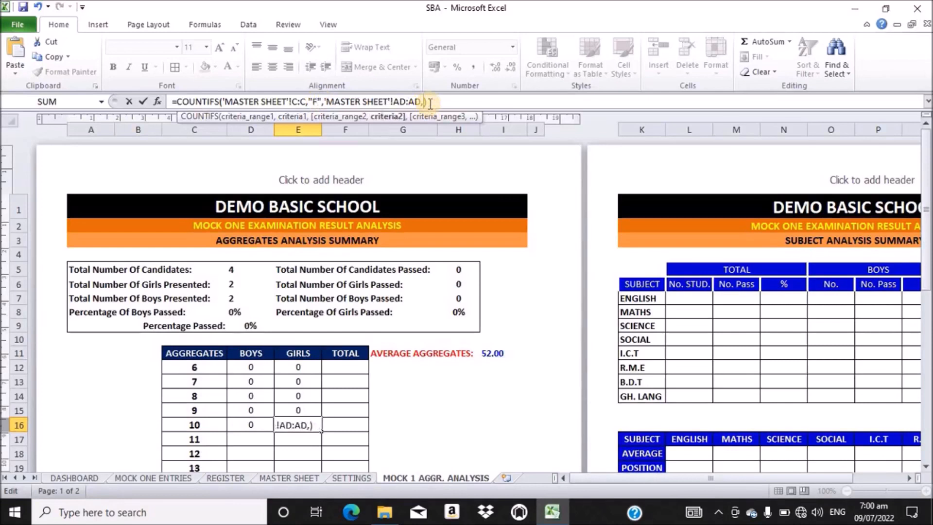
pyautogui.write('10')
pyautogui.press('Return')
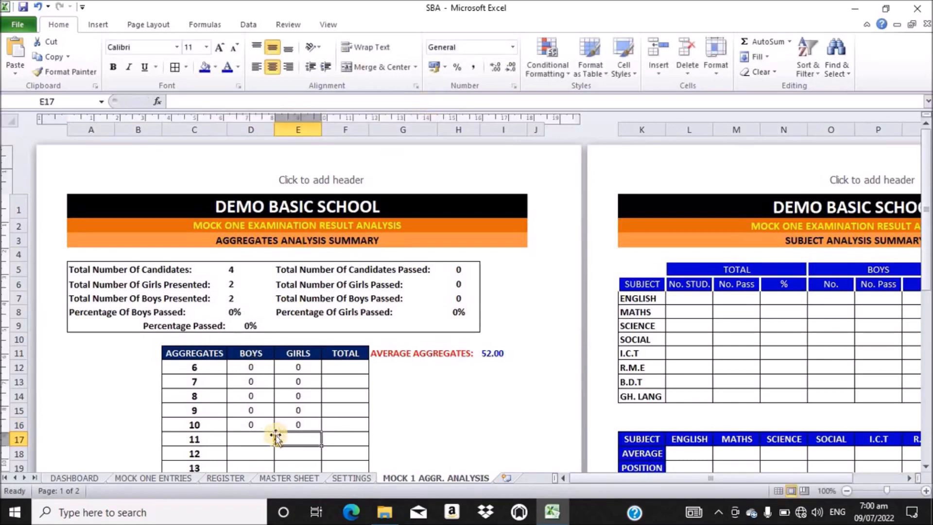
# Count the boys with aggregate 11 in D17 using =COUNTIFS('MASTER SHEET'!C:C,"M",'MASTER SHEET'!AD:AD,11).
pyautogui.click(254, 438)
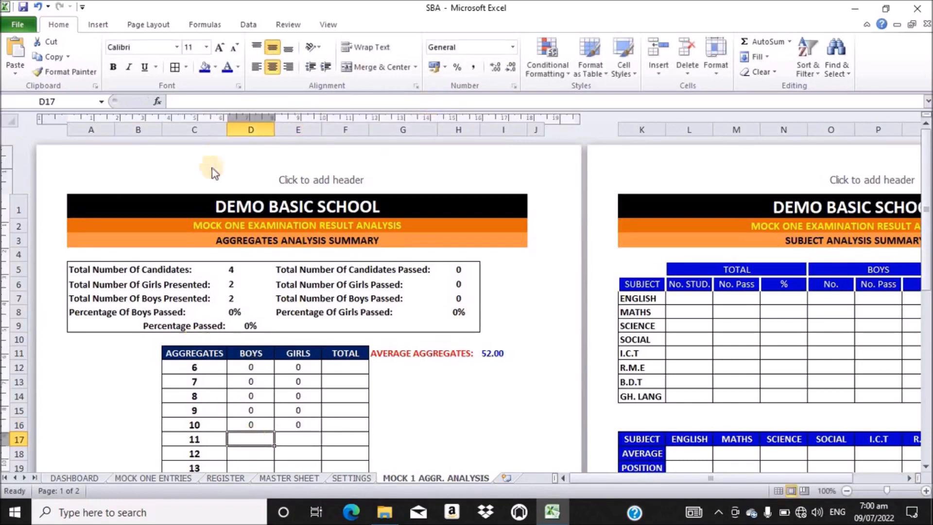
pyautogui.click(222, 98)
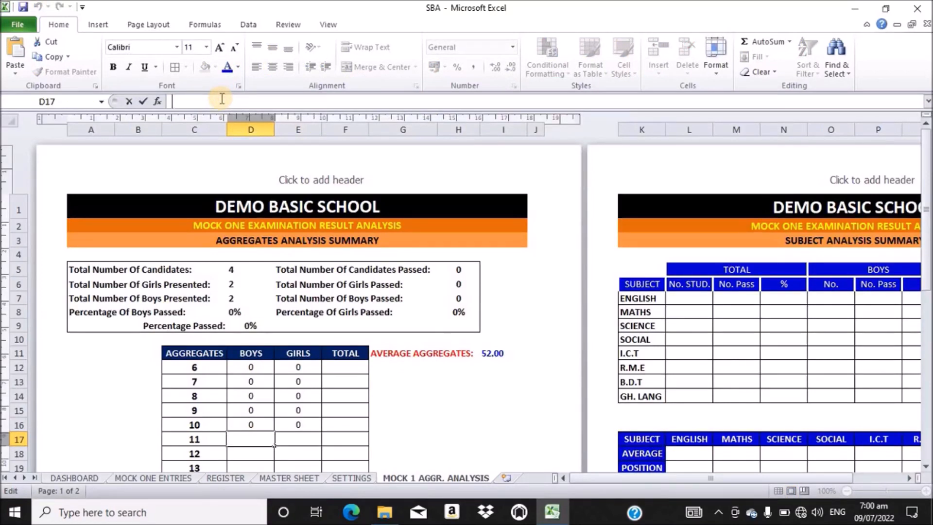
pyautogui.write('=COUNTIFS(\'MASTER SHEET\'!C:C,"M",\'MASTER SHEET\'!AD:AD,6)')
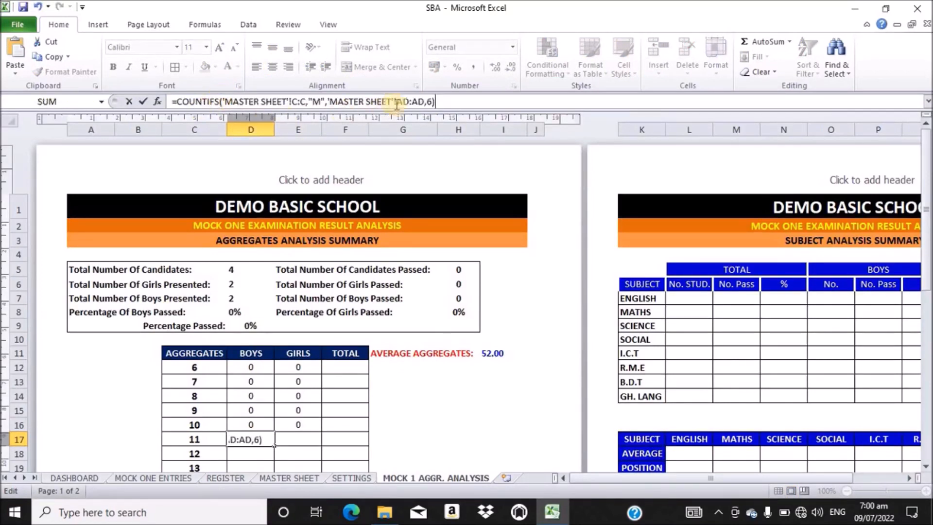
pyautogui.click(431, 102)
pyautogui.press('BackSpace')
pyautogui.write('11')
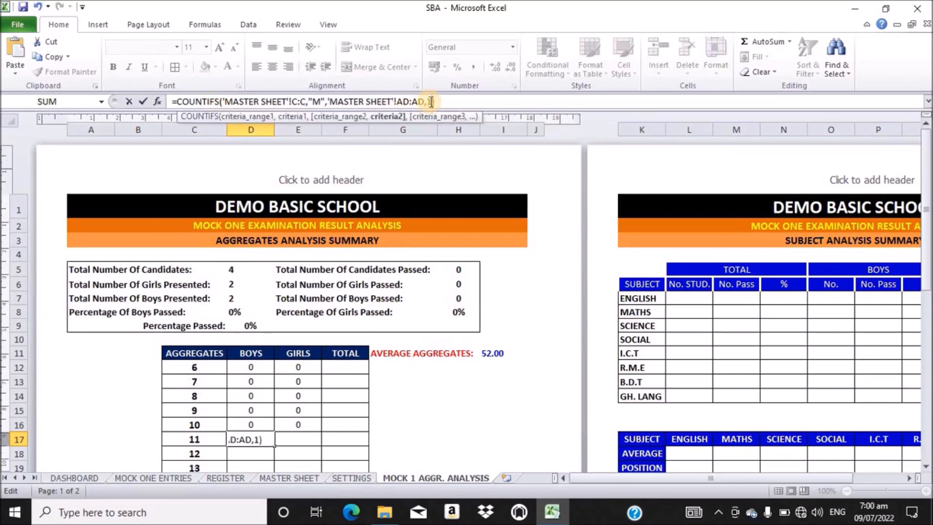
pyautogui.press('Return')
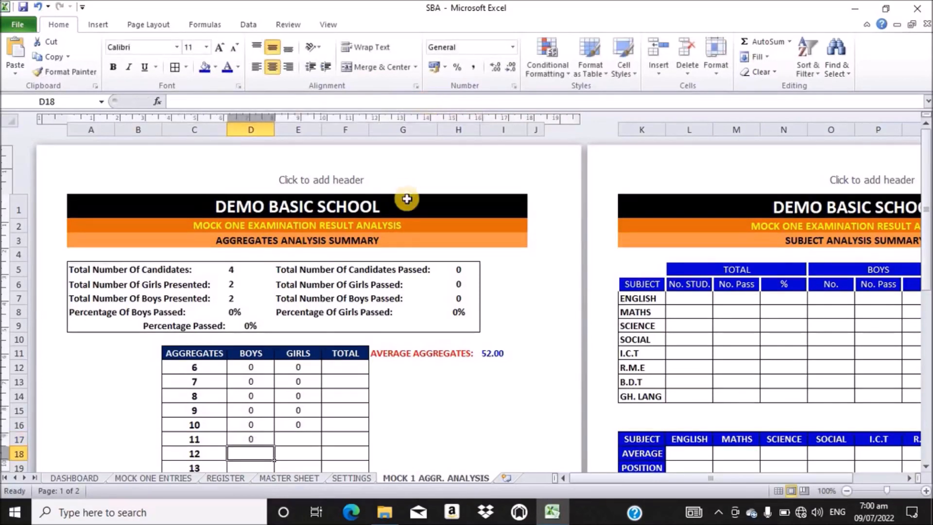
# Count the girls with aggregate 11 in E17 using =COUNTIFS('MASTER SHEET'!C:C,"F",'MASTER SHEET'!AD:AD,11).
pyautogui.click(305, 439)
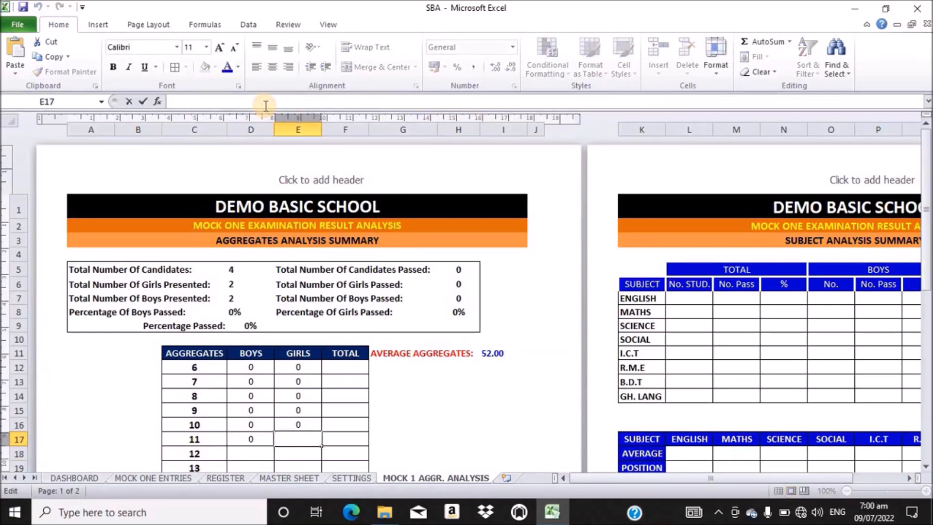
pyautogui.write('=COUNTIFS(\'MASTER SHEET\'!C:C,"M",\'MASTER SHEET\'!AD:AD,6)')
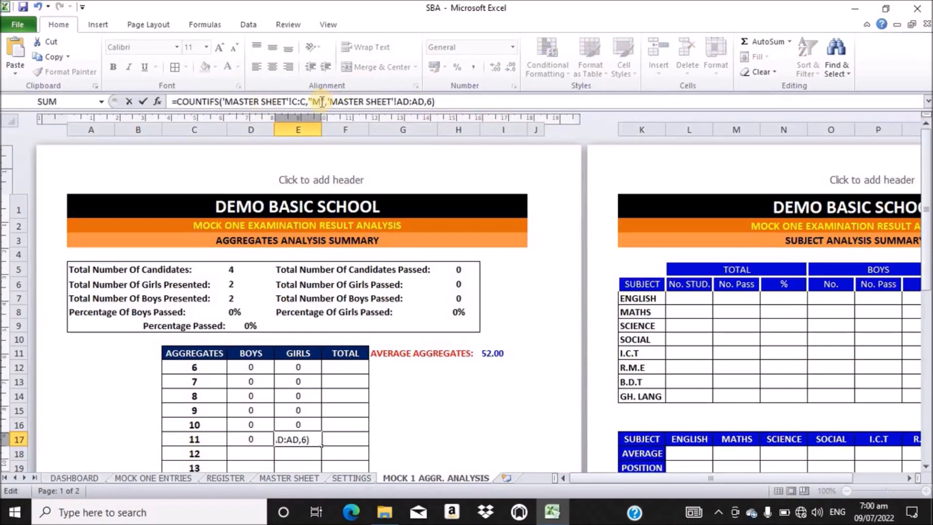
pyautogui.click(321, 102)
pyautogui.press('BackSpace')
pyautogui.write('F')
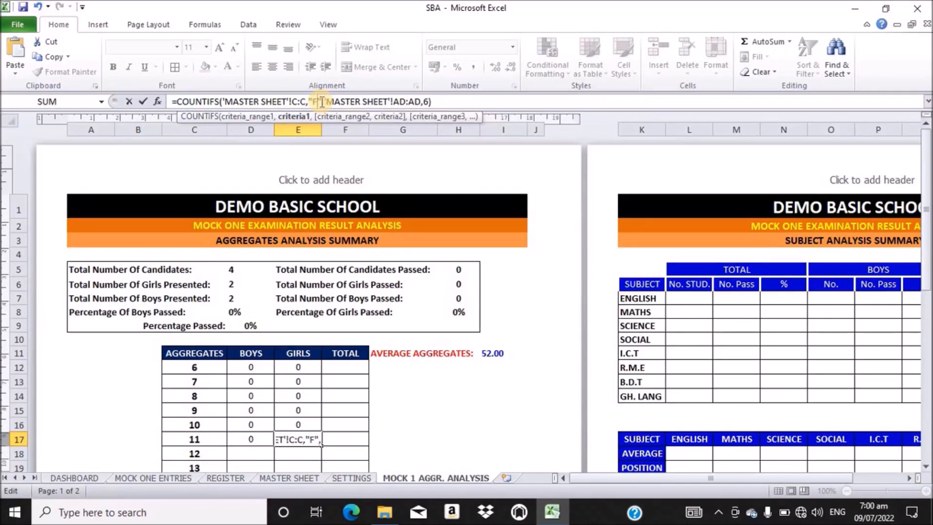
pyautogui.click(428, 102)
pyautogui.press('BackSpace')
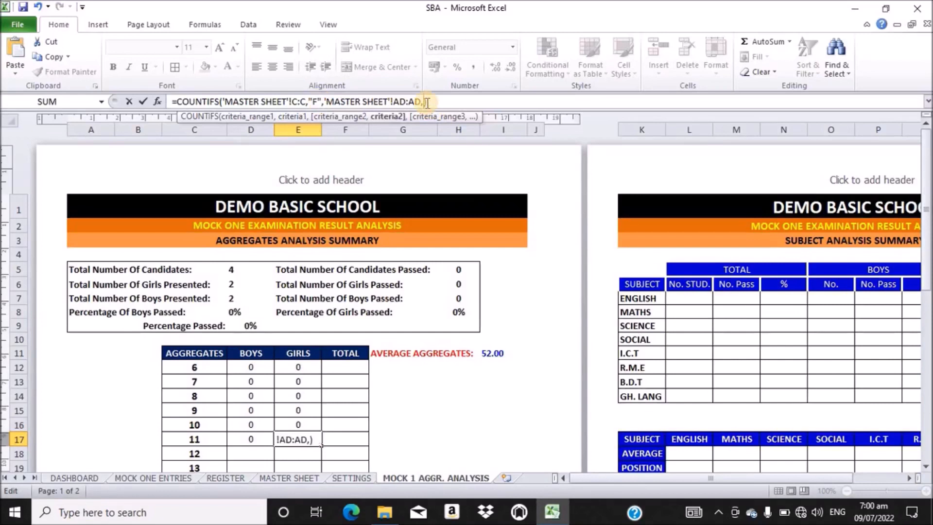
pyautogui.write('11')
pyautogui.press('Return')
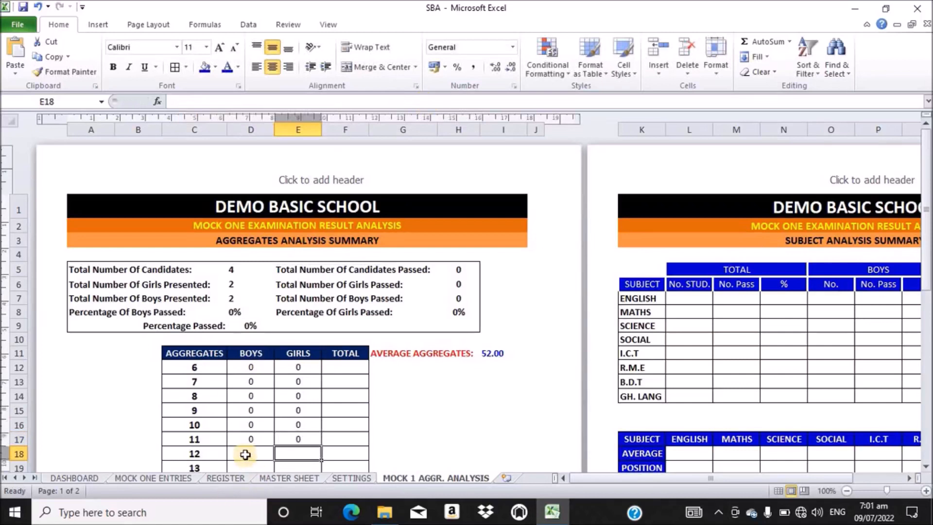
# Count the boys with aggregate 12 in D18 using =COUNTIFS('MASTER SHEET'!C:C,"M",'MASTER SHEET'!AD:AD,12).
pyautogui.click(245, 454)
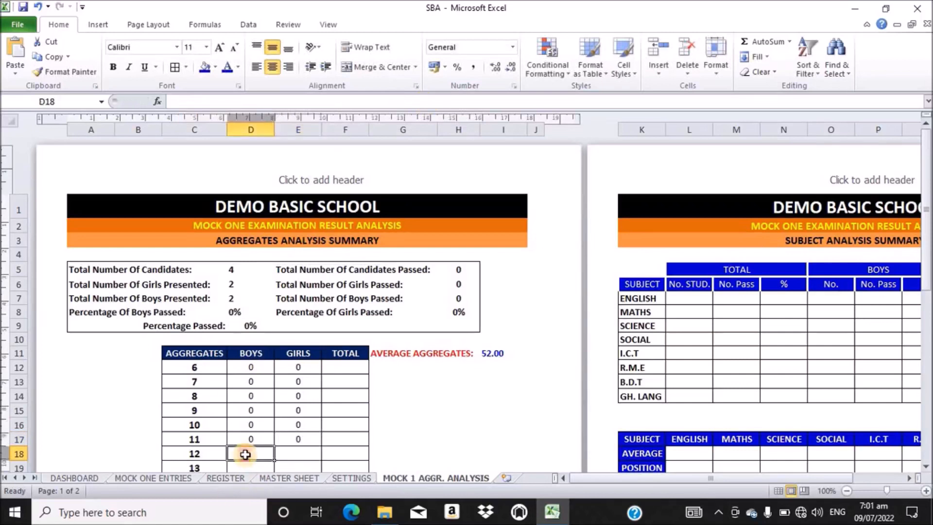
pyautogui.click(234, 103)
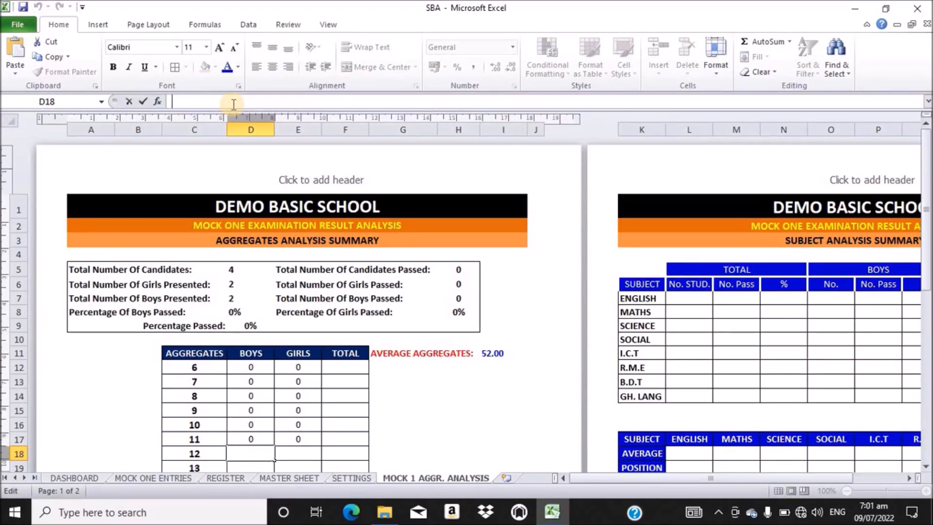
pyautogui.write('=COUNTIFS(\'MASTER SHEET\'!C:C,"M",\'MASTER SHEET\'!AD:AD,6)')
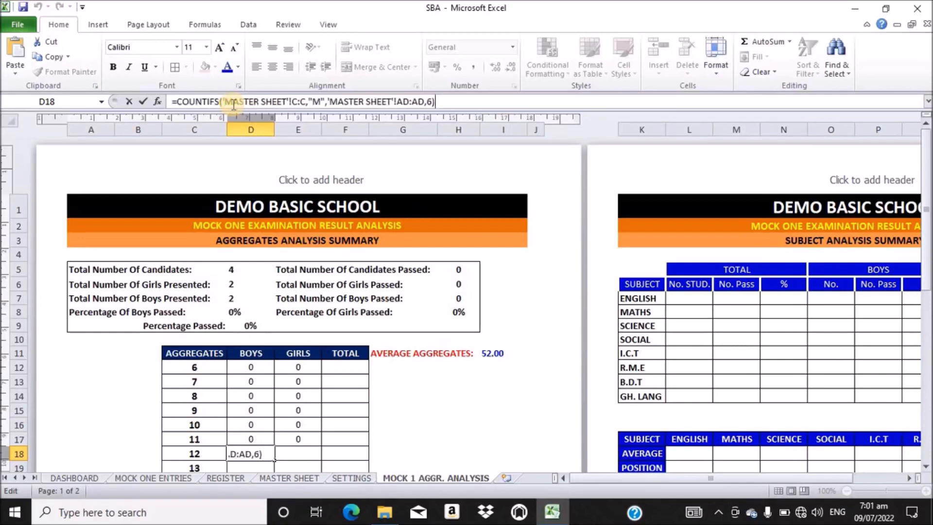
pyautogui.click(434, 102)
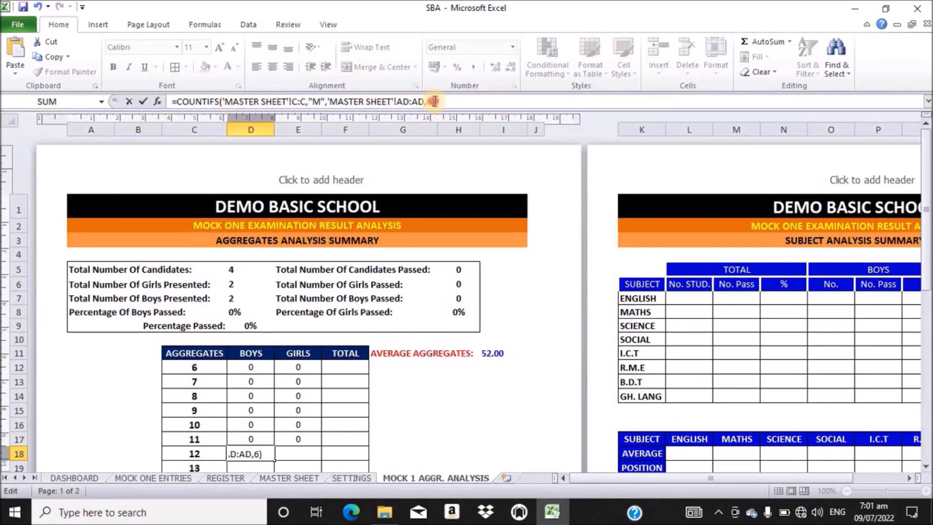
pyautogui.click(433, 101)
pyautogui.press('BackSpace')
pyautogui.write('12')
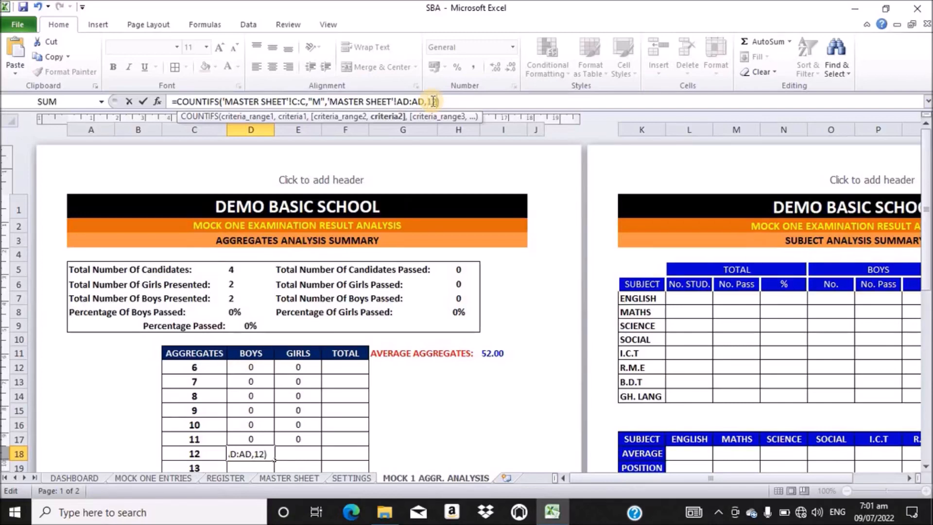
pyautogui.press('Return')
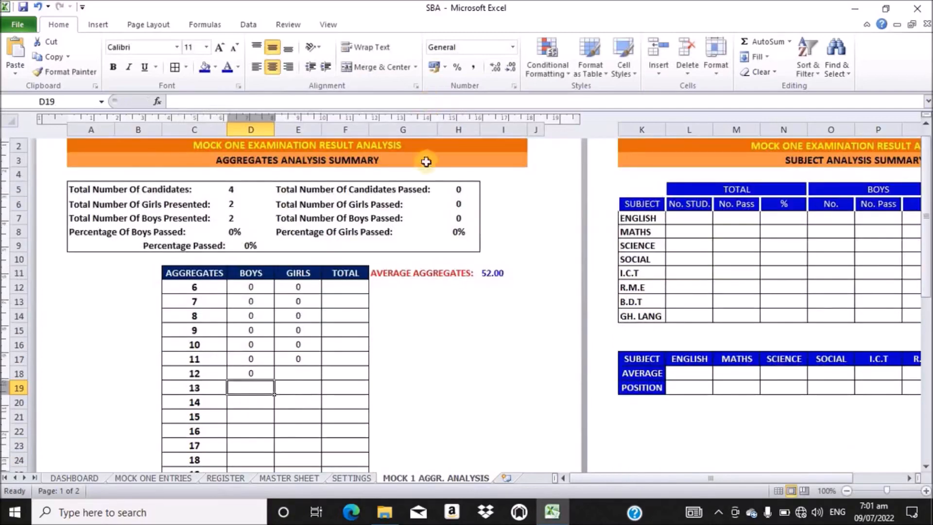
# Count the girls with aggregate 12 in E18 using =COUNTIFS('MASTER SHEET'!C:C,"F",'MASTER SHEET'!AD:AD,12).
pyautogui.click(304, 372)
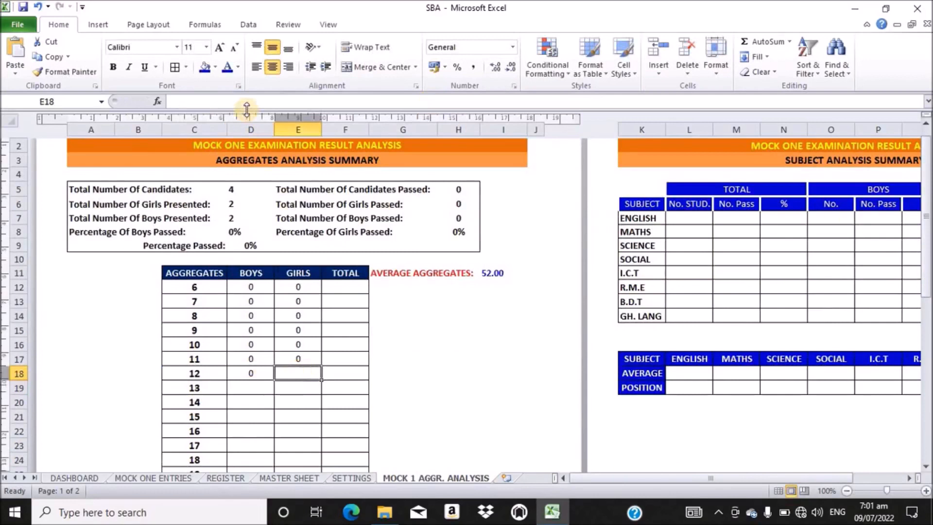
pyautogui.click(264, 102)
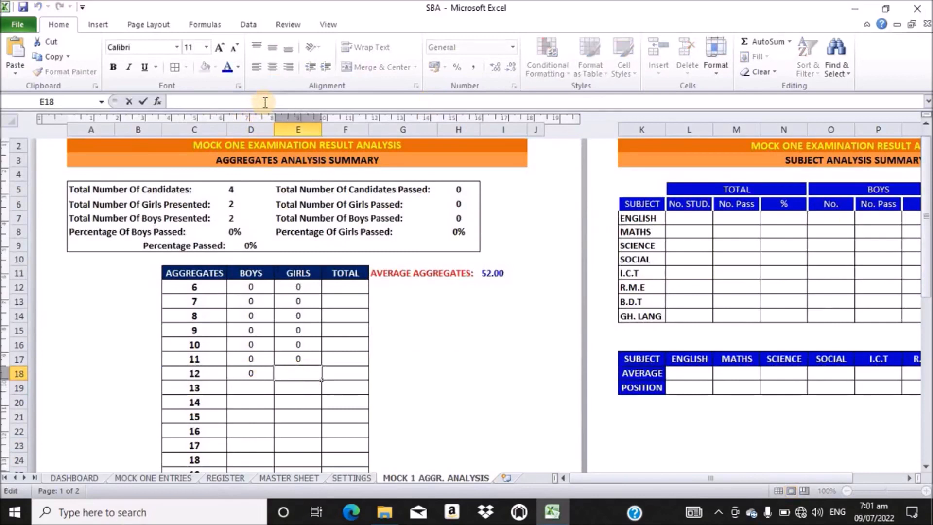
pyautogui.write('=COUNTIFS(\'MASTER SHEET\'!C:C,"M",\'MASTER SHEET\'!AD:AD,6)')
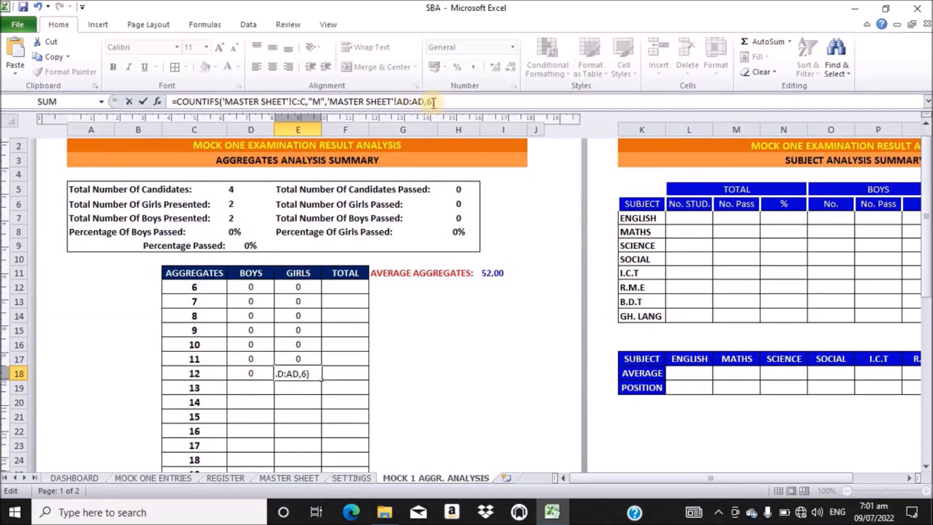
pyautogui.click(434, 103)
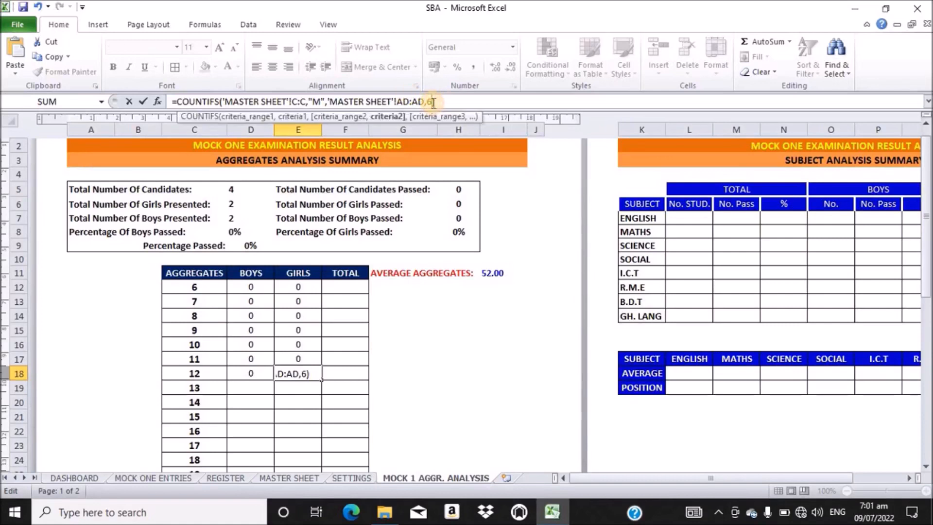
pyautogui.press('BackSpace')
pyautogui.write('12')
pyautogui.click(321, 98)
pyautogui.press('BackSpace')
pyautogui.write('F')
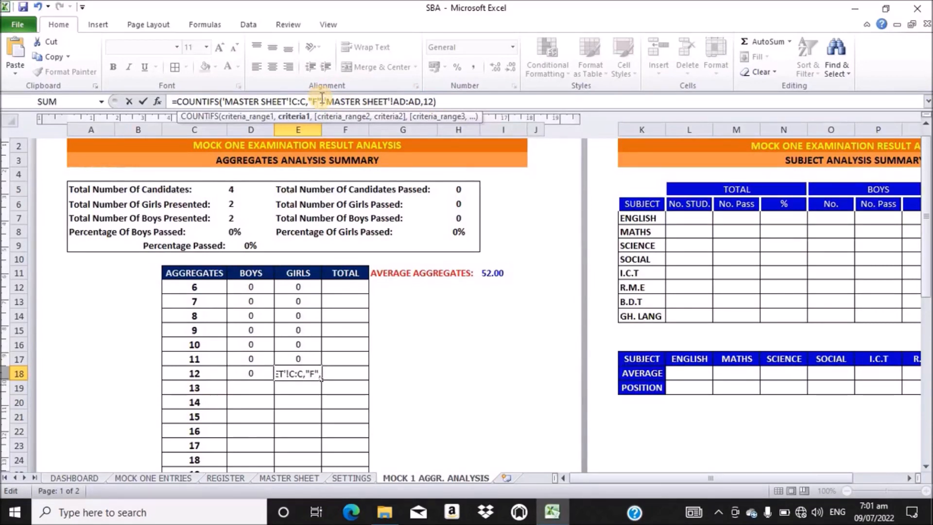
pyautogui.press('Return')
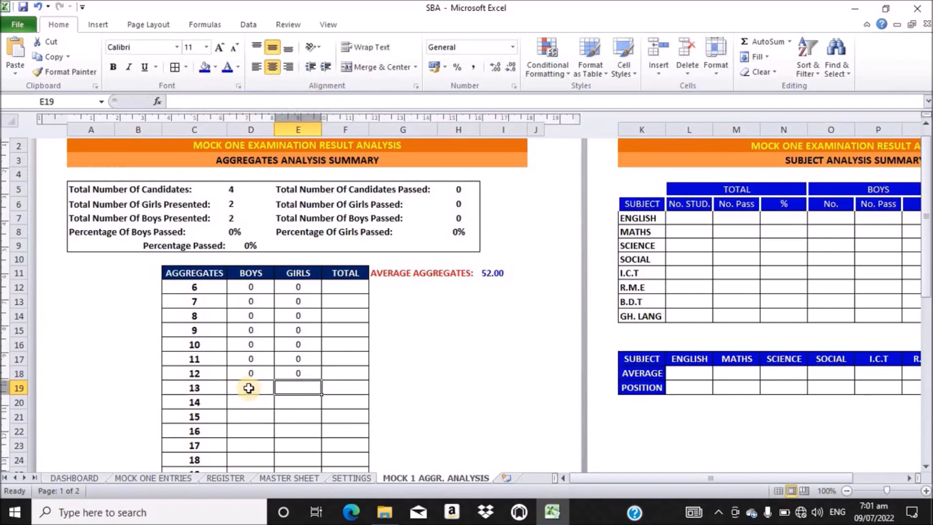
# Count the boys with aggregate 13 in D19 using =COUNTIFS('MASTER SHEET'!C:C,"M",'MASTER SHEET'!AD:AD,13).
pyautogui.click(249, 389)
pyautogui.click(230, 100)
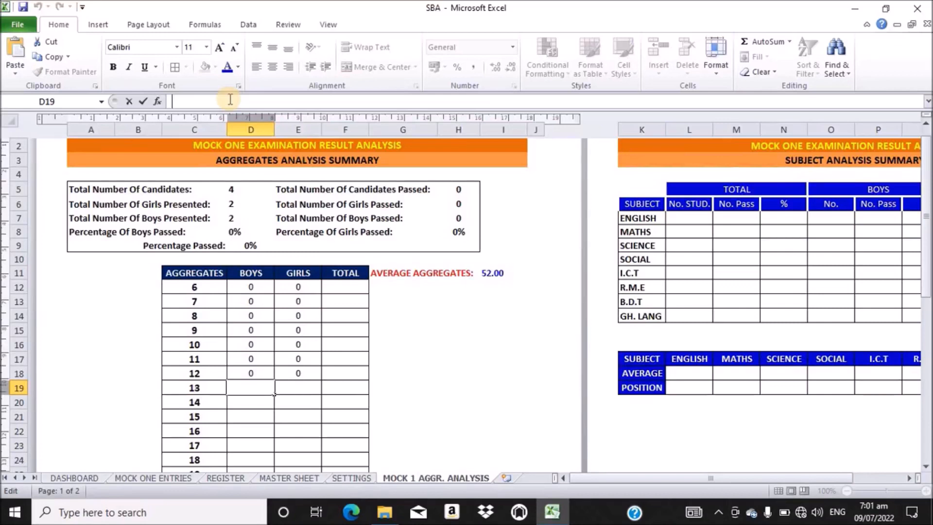
pyautogui.write('=COUNTIFS(\'MASTER SHEET\'!C:C,"M",\'MASTER SHEET\'!AD:AD,6)')
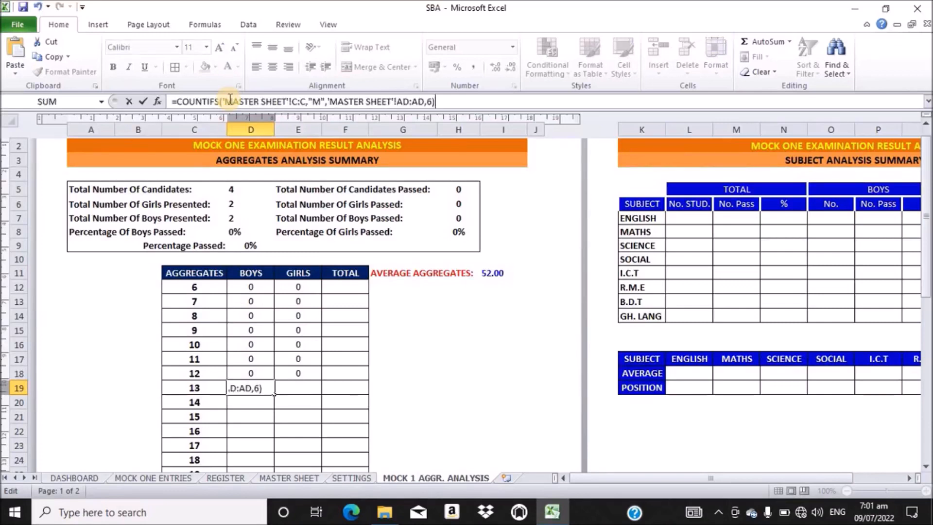
pyautogui.click(324, 102)
pyautogui.write(',')
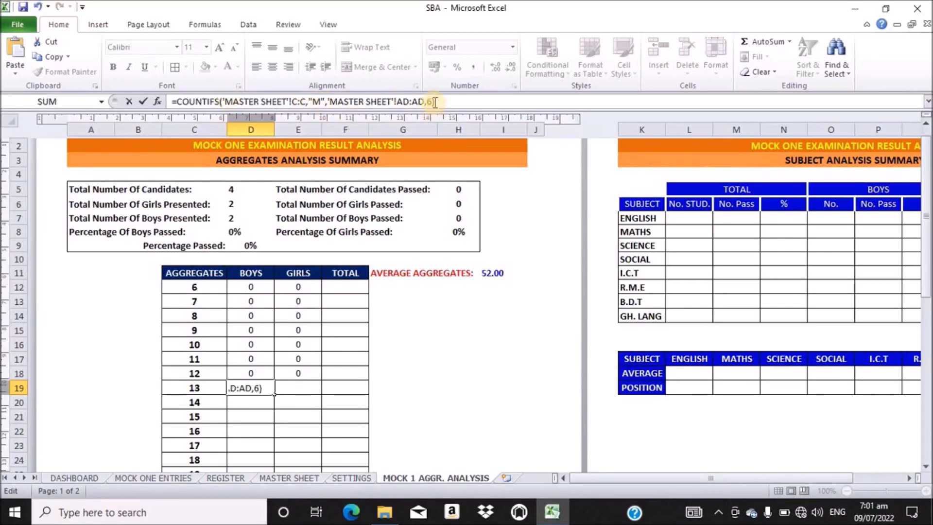
pyautogui.click(433, 101)
pyautogui.press('BackSpace')
pyautogui.write('13')
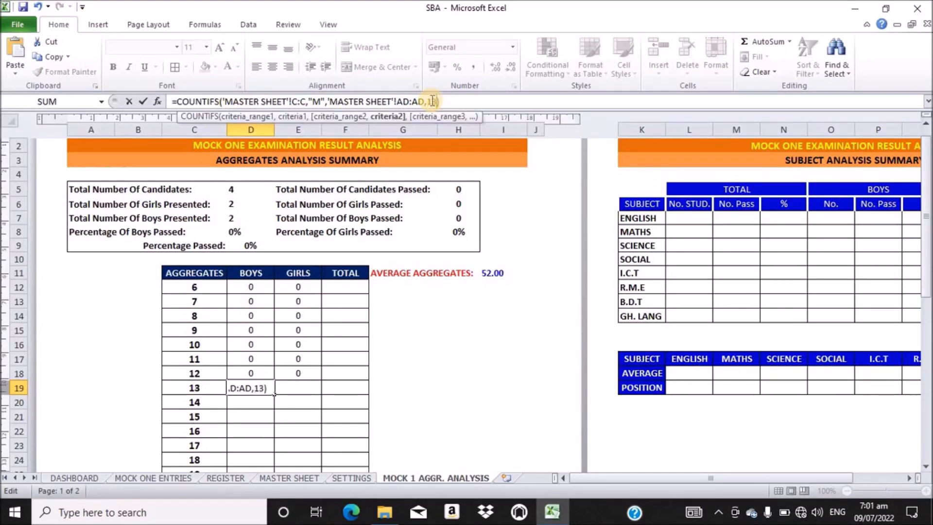
pyautogui.press('Return')
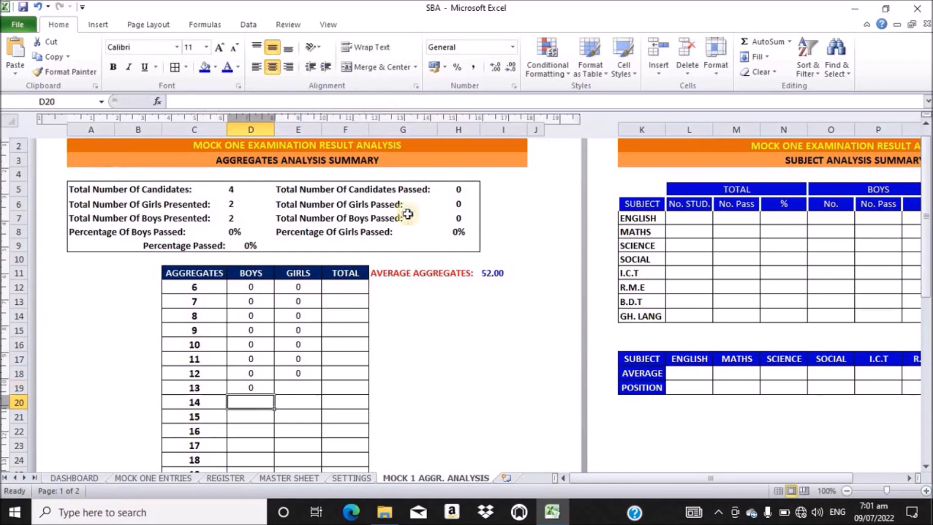
# Count the girls with aggregate 13 in E19 using =COUNTIFS('MASTER SHEET'!C:C,"F",'MASTER SHEET'!AD:AD,13).
pyautogui.click(293, 388)
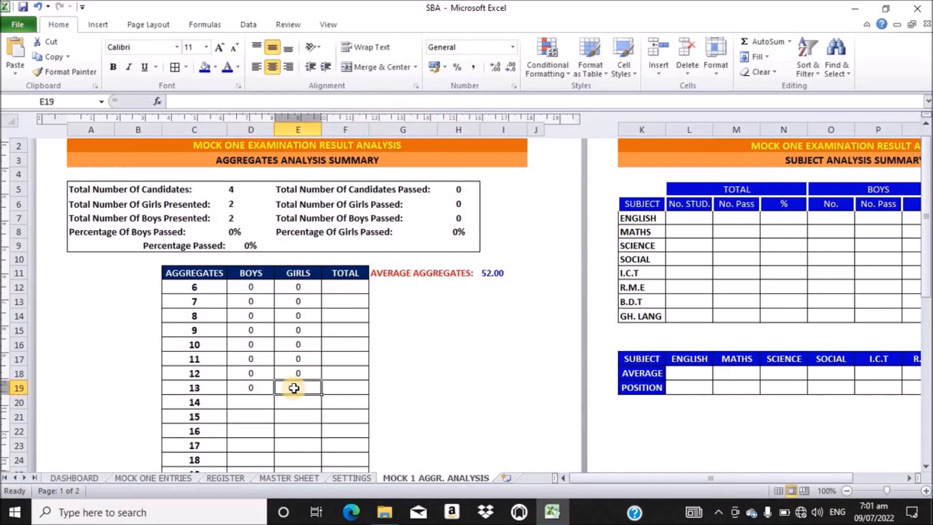
pyautogui.click(216, 102)
pyautogui.write('=COUNTIFS(\'MASTER SHEET\'!C:C,"M",\'MASTER SHEET\'!AD:AD,6)')
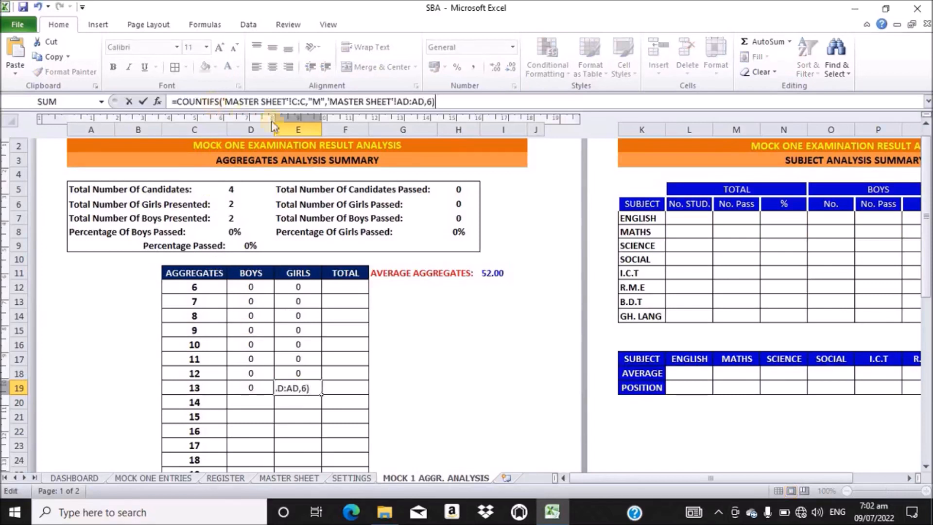
pyautogui.click(322, 102)
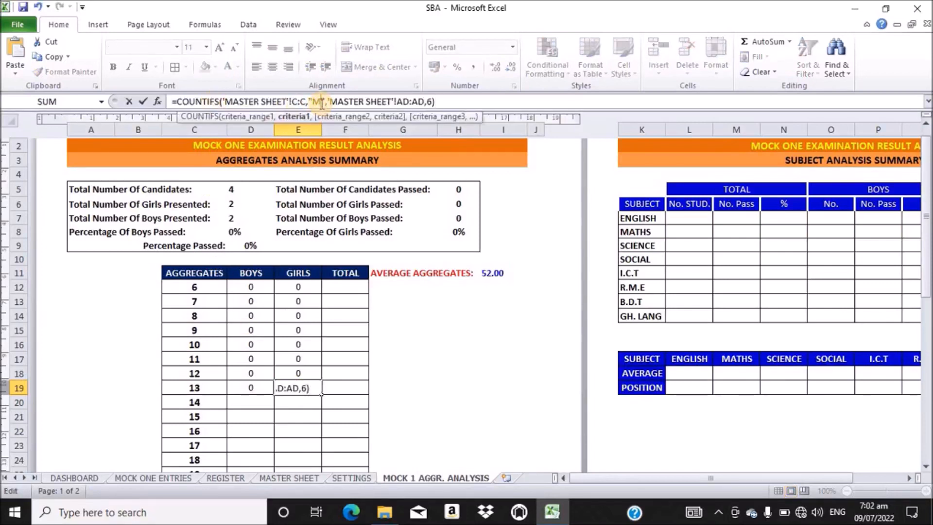
pyautogui.press('BackSpace')
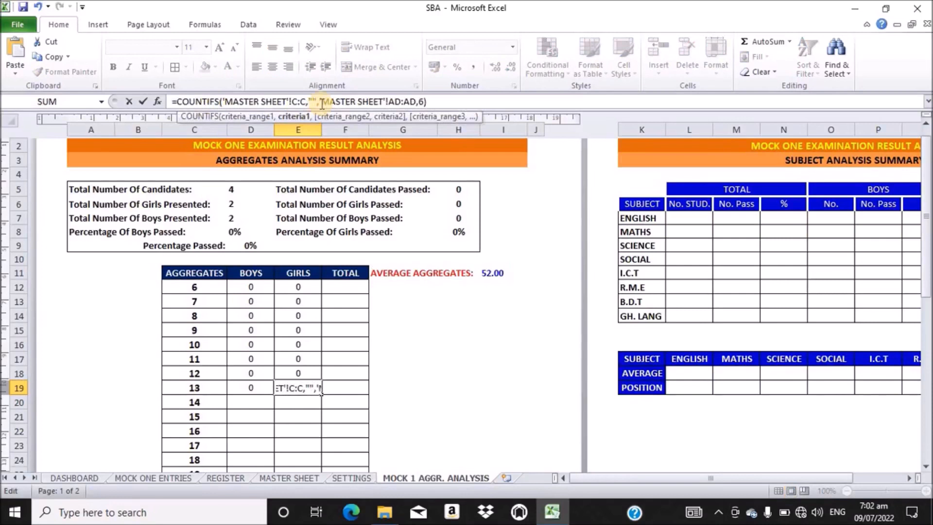
pyautogui.write('F')
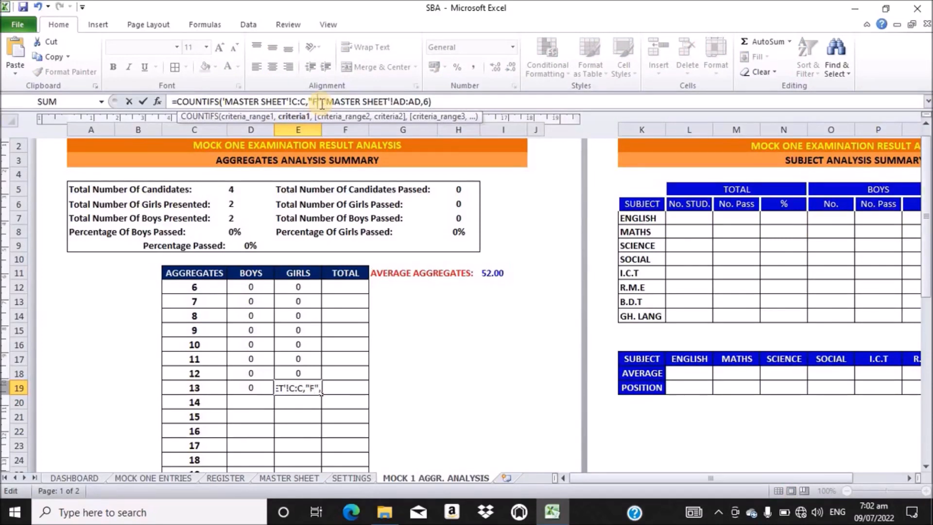
pyautogui.click(430, 103)
pyautogui.press('BackSpace')
pyautogui.write('13)')
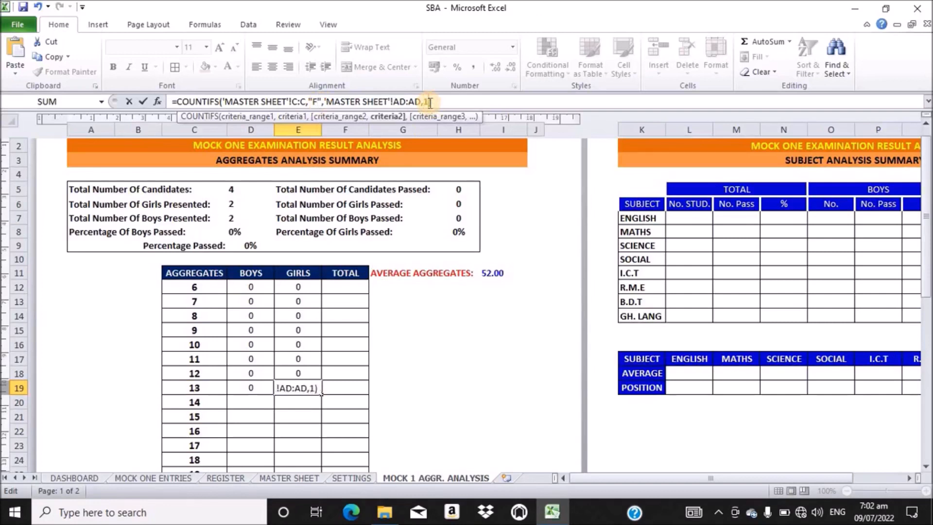
pyautogui.press('Return')
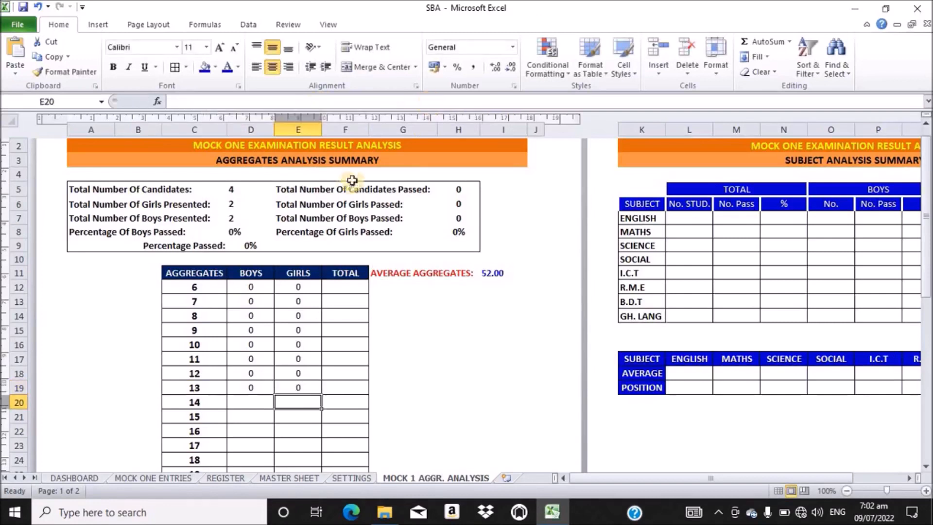
# Count the boys with aggregate 14 in D20 using =COUNTIFS('MASTER SHEET'!C:C,"M",'MASTER SHEET'!AD:AD,14).
pyautogui.click(254, 402)
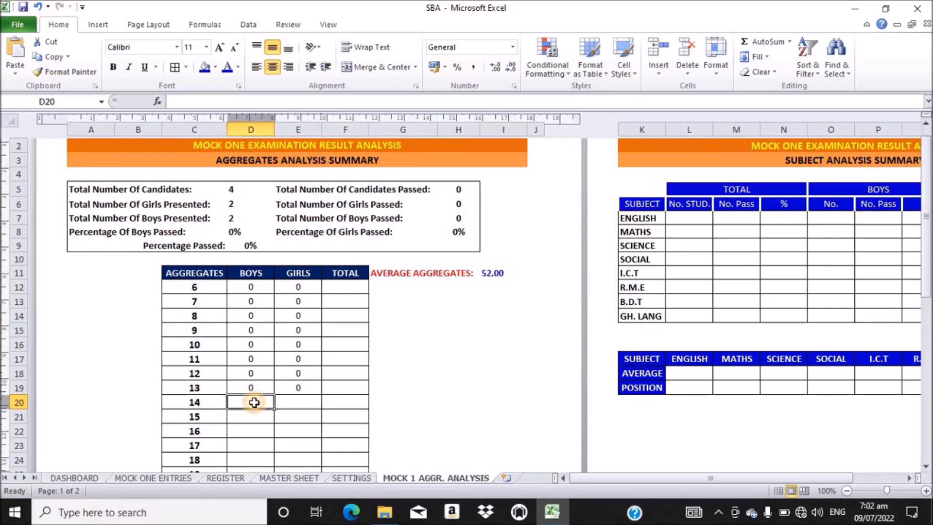
pyautogui.click(211, 102)
pyautogui.click(210, 102)
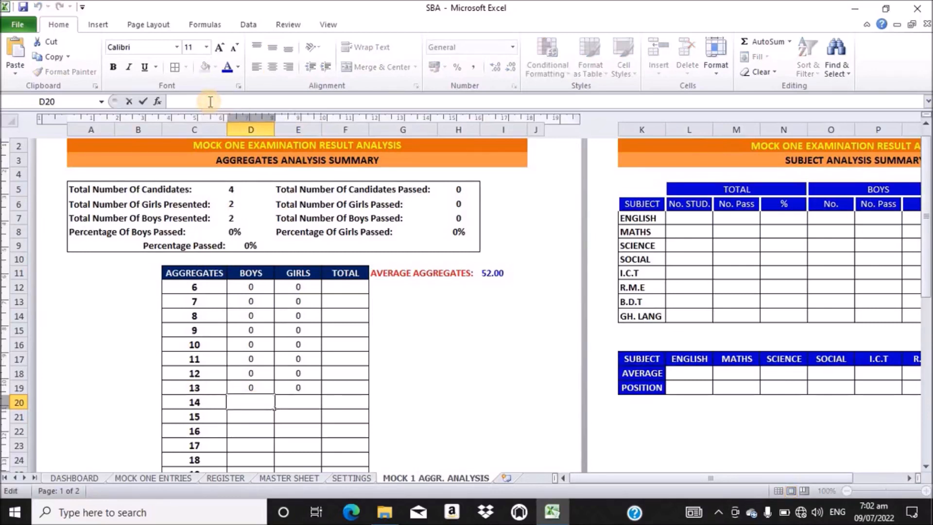
pyautogui.write('=COUNTIFS(\'MASTER SHEET\'!C:C,"M",\'MASTER SHEET\'!AD:AD,6)')
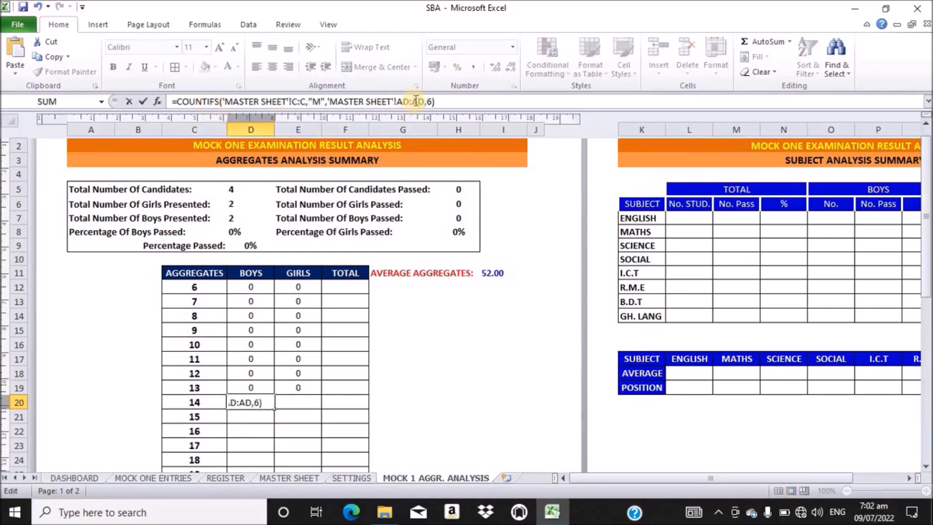
pyautogui.click(431, 102)
pyautogui.press('BackSpace')
pyautogui.write('14')
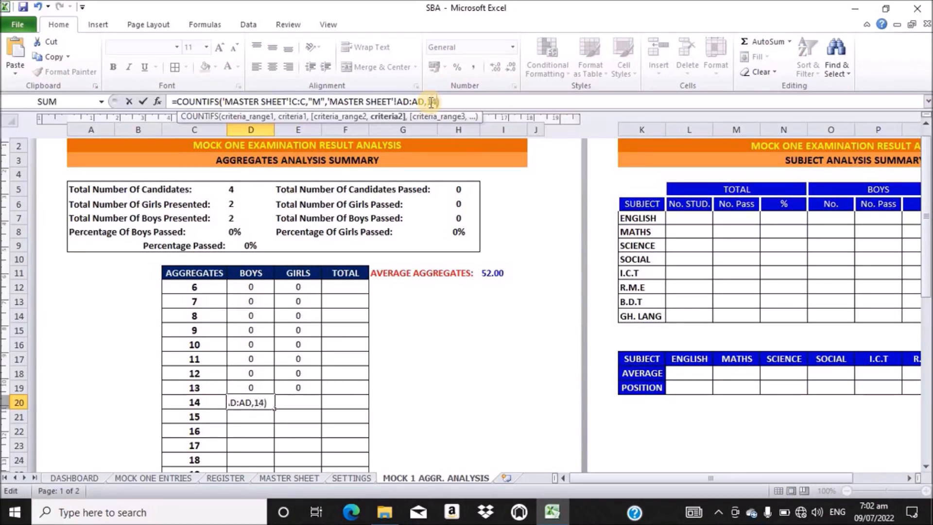
pyautogui.press('Return')
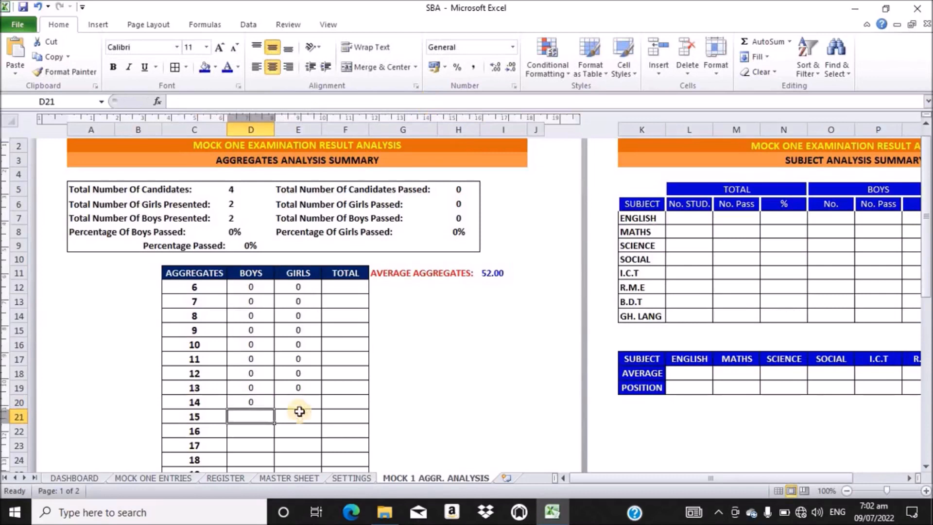
# Count the girls with aggregate 14 in E20 using =COUNTIFS('MASTER SHEET'!C:C,"F",'MASTER SHEET'!AD:AD,14).
pyautogui.click(302, 399)
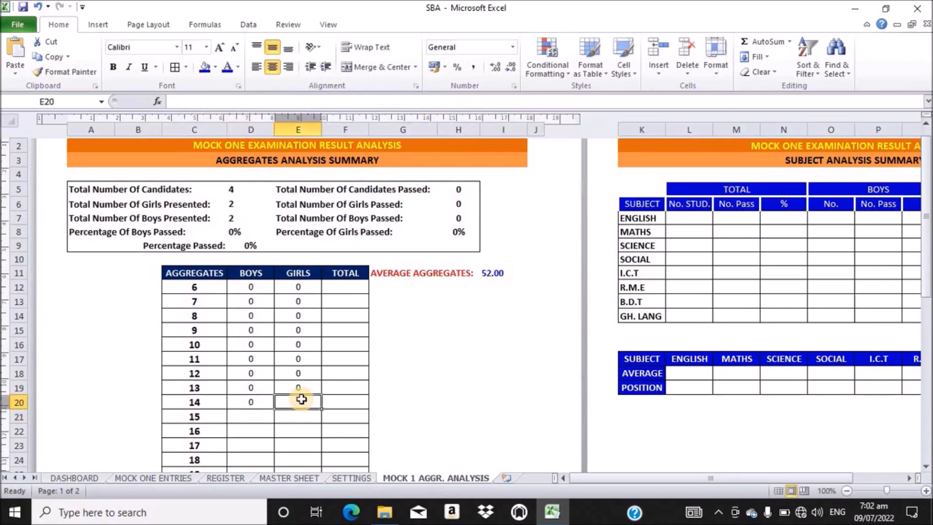
pyautogui.click(228, 101)
pyautogui.write('=COUNTIFS(\'MASTER SHEET\'!C:C,"M",\'MASTER SHEET\'!AD:AD,6)')
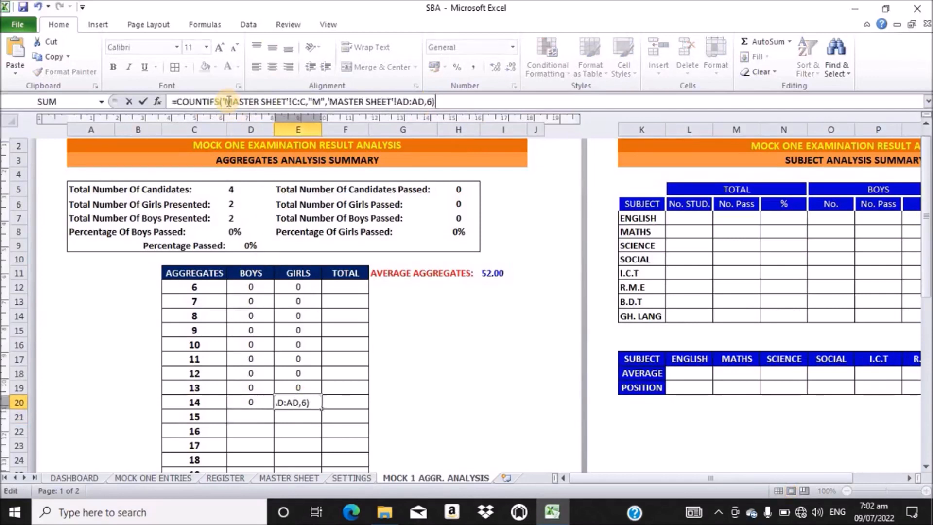
pyautogui.click(320, 101)
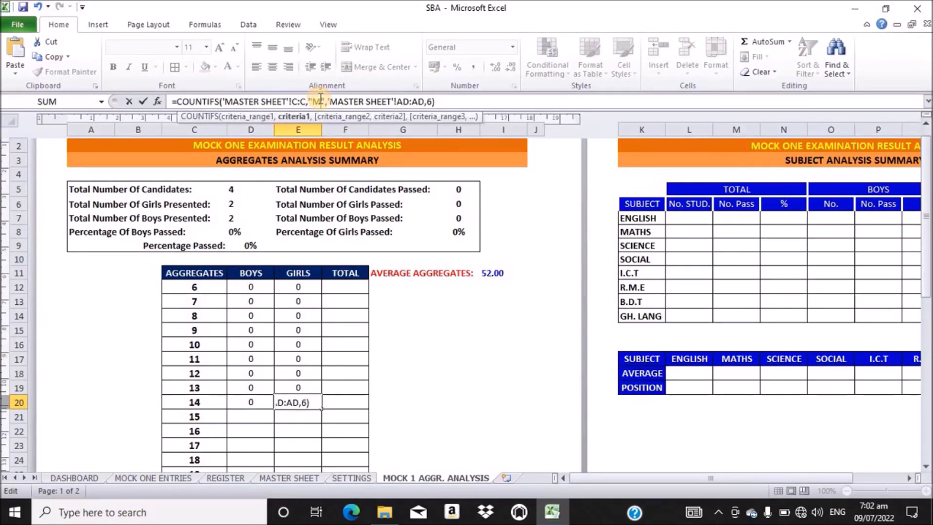
pyautogui.press('BackSpace')
pyautogui.write('F')
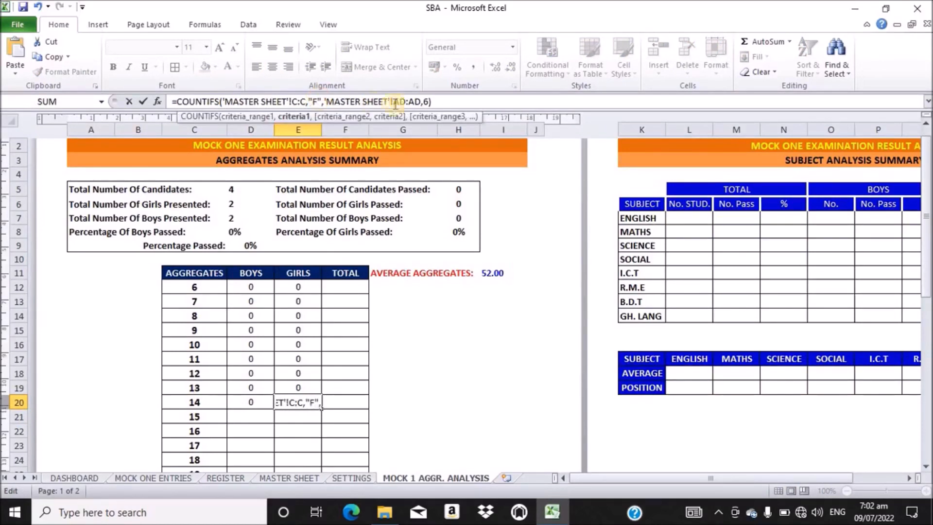
pyautogui.click(428, 102)
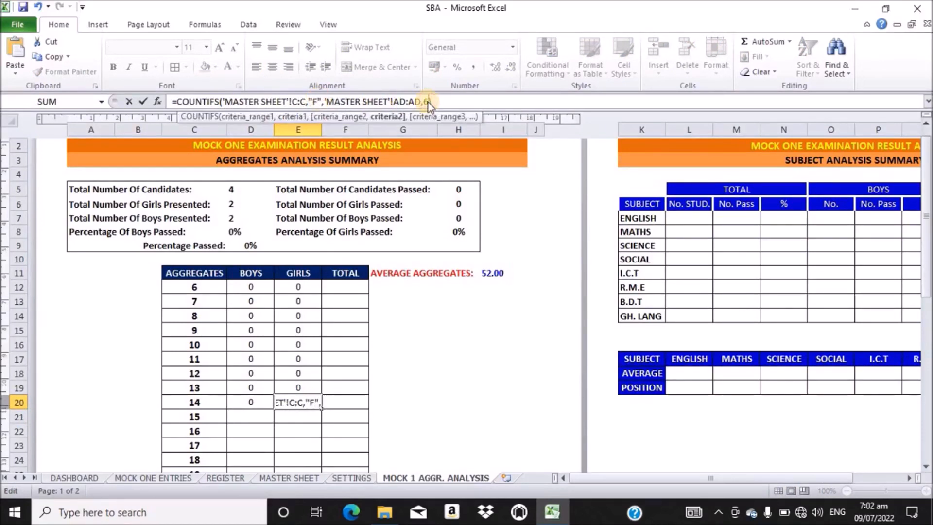
pyautogui.press('BackSpace')
pyautogui.write('14')
pyautogui.press('Return')
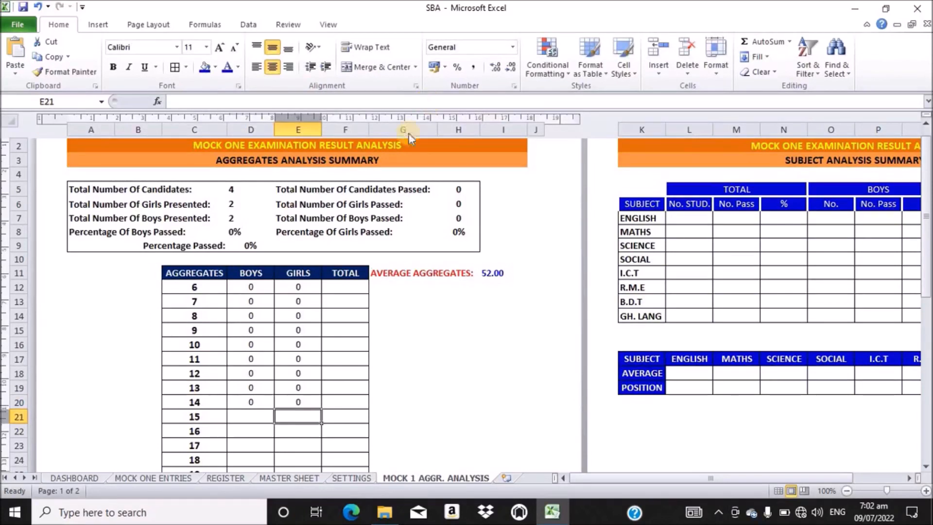
# Count the boys with aggregate 15 in D21 using =COUNTIFS('MASTER SHEET'!C:C,"M",'MASTER SHEET'!AD:AD,15).
pyautogui.click(253, 403)
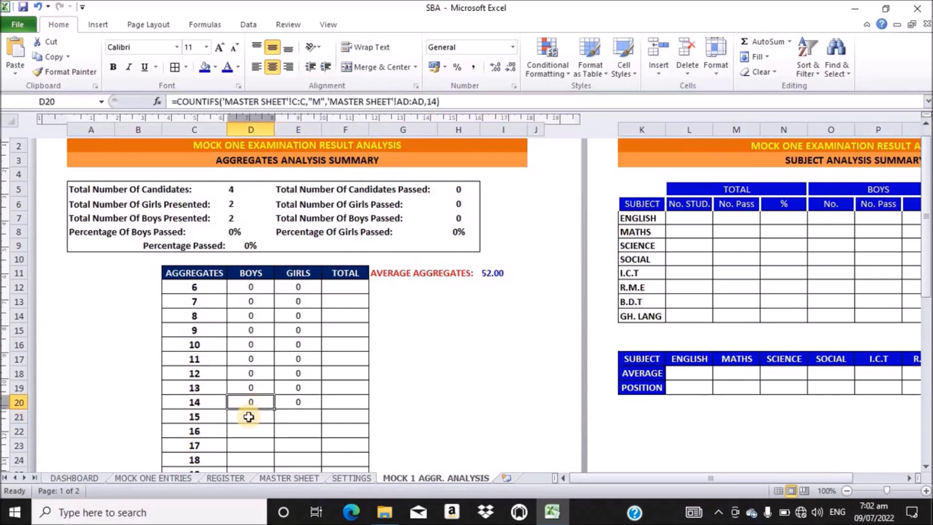
pyautogui.click(248, 416)
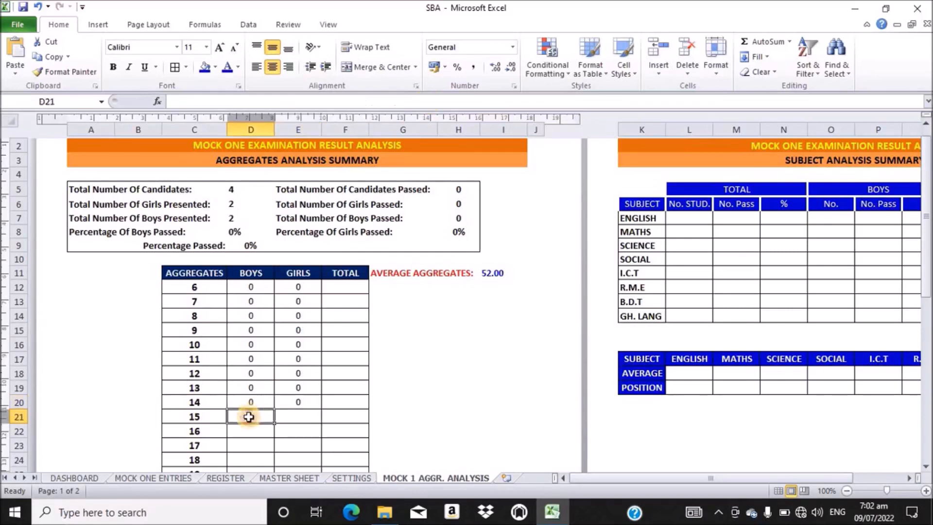
pyautogui.click(218, 104)
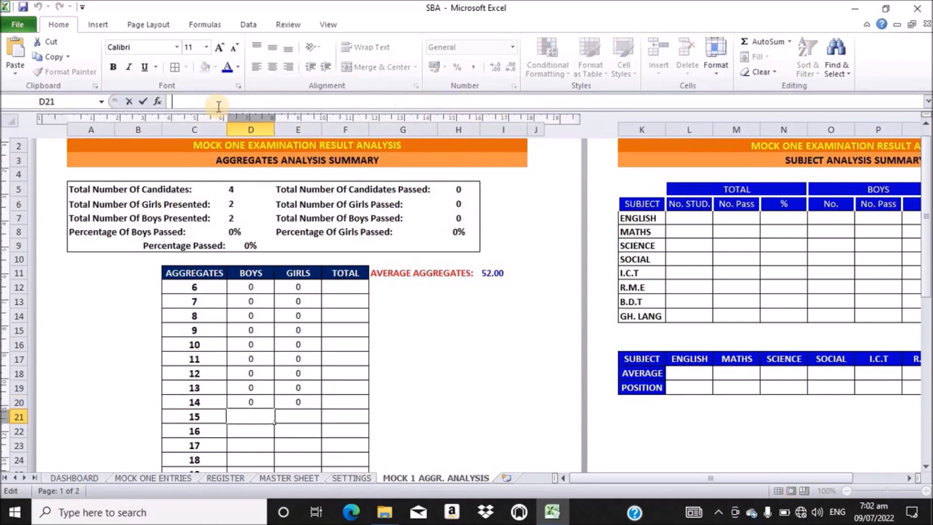
pyautogui.write('=COUNTIFS(\'MASTER SHEET\'!C:C,"M",\'MASTER SHEET\'!AD:AD,6)')
pyautogui.click(434, 101)
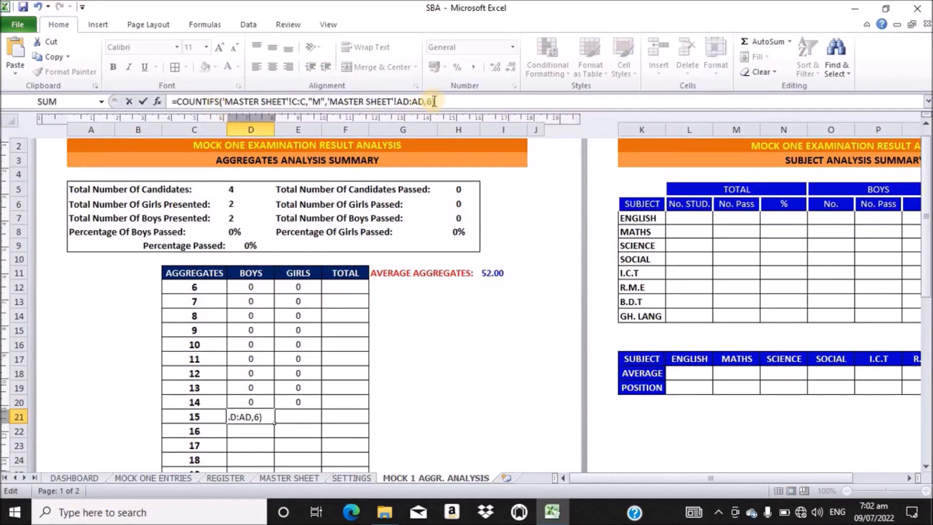
pyautogui.click(431, 102)
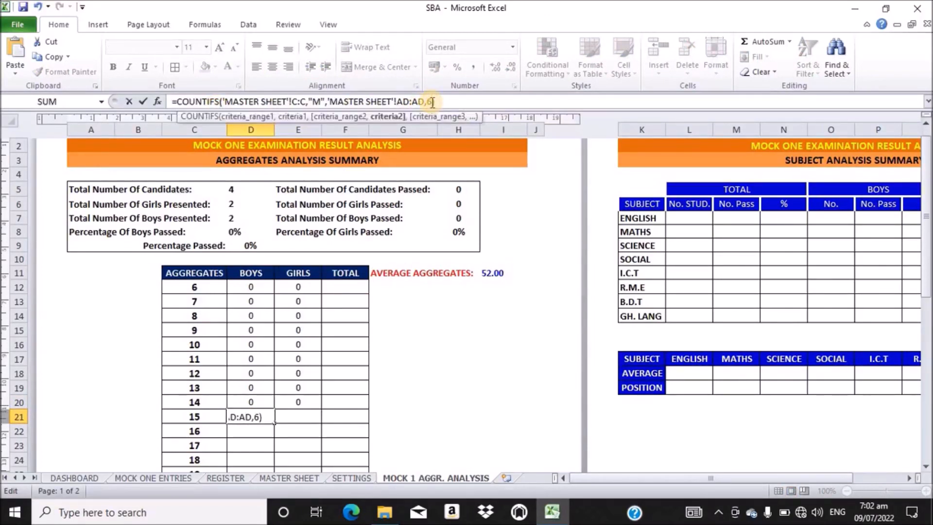
pyautogui.press('BackSpace')
pyautogui.write('15')
pyautogui.press('Return')
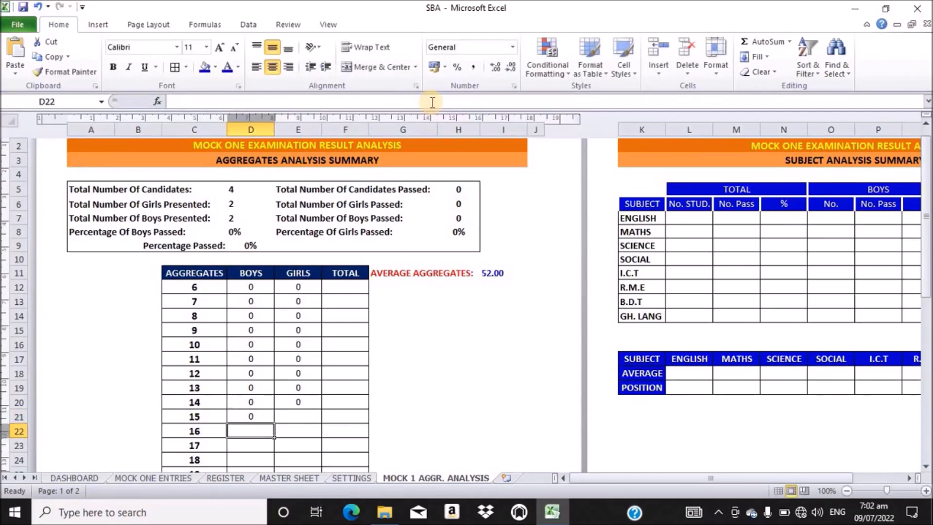
# Count the girls with aggregate 15 in E21 using =COUNTIFS('MASTER SHEET'!C:C,"F",'MASTER SHEET'!AD:AD,15).
pyautogui.click(292, 418)
pyautogui.click(216, 102)
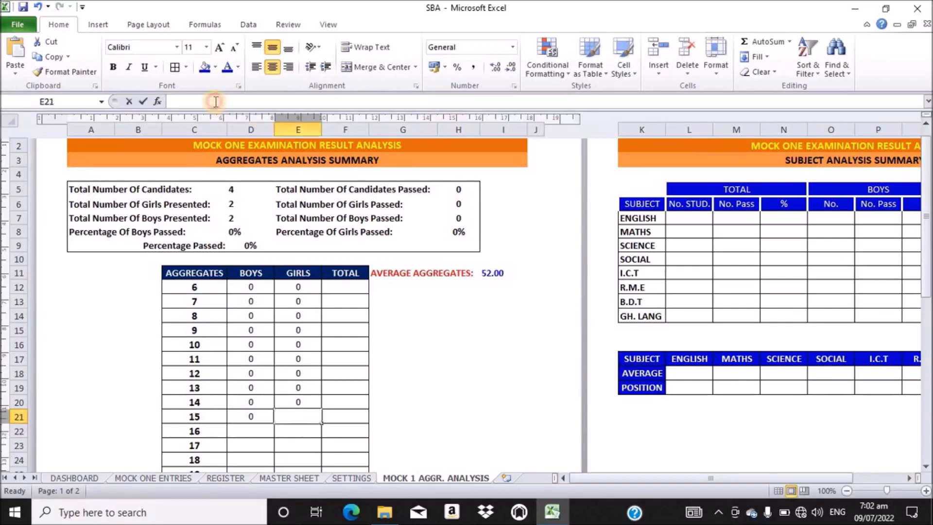
pyautogui.write('=COUNTIFS(\'MASTER SHEET\'!C:C,"M",\'MASTER SHEET\'!AD:AD,6)')
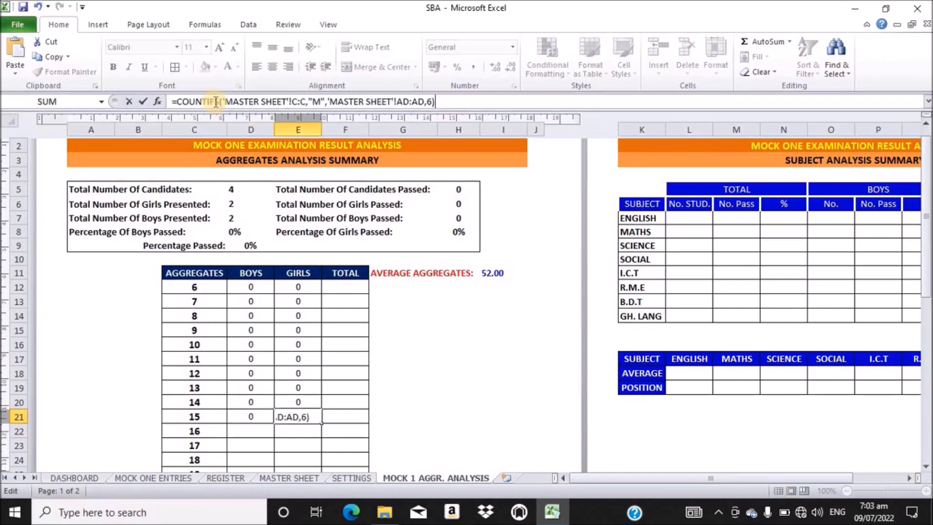
pyautogui.click(432, 104)
pyautogui.press('BackSpace')
pyautogui.write('15')
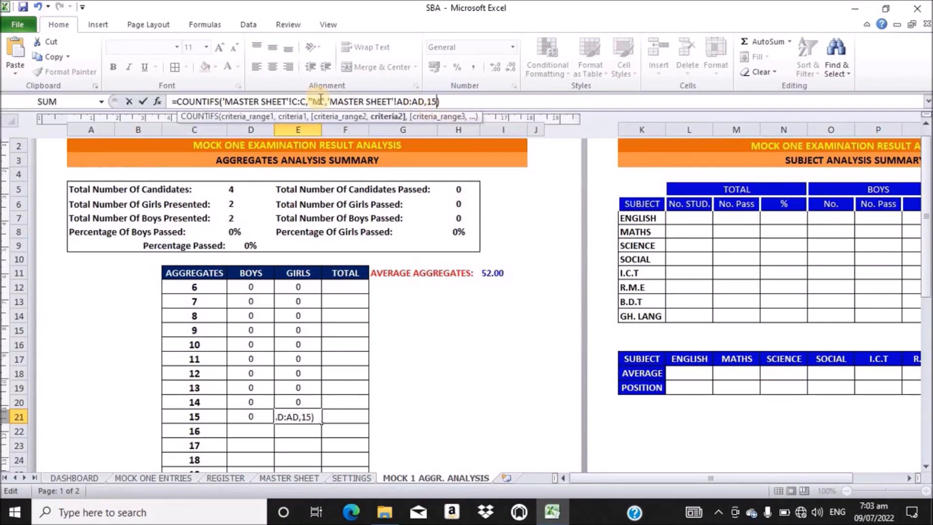
pyautogui.click(320, 101)
pyautogui.press('BackSpace')
pyautogui.write('F')
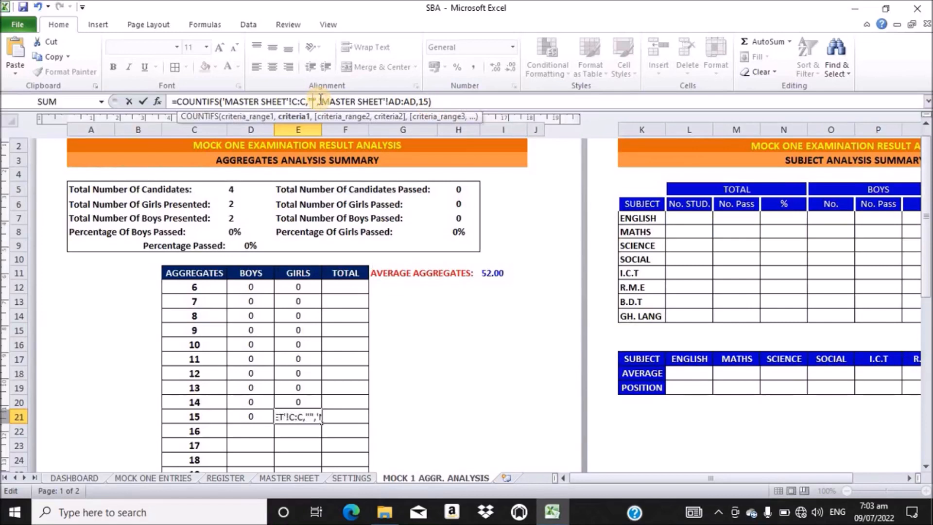
pyautogui.press('Return')
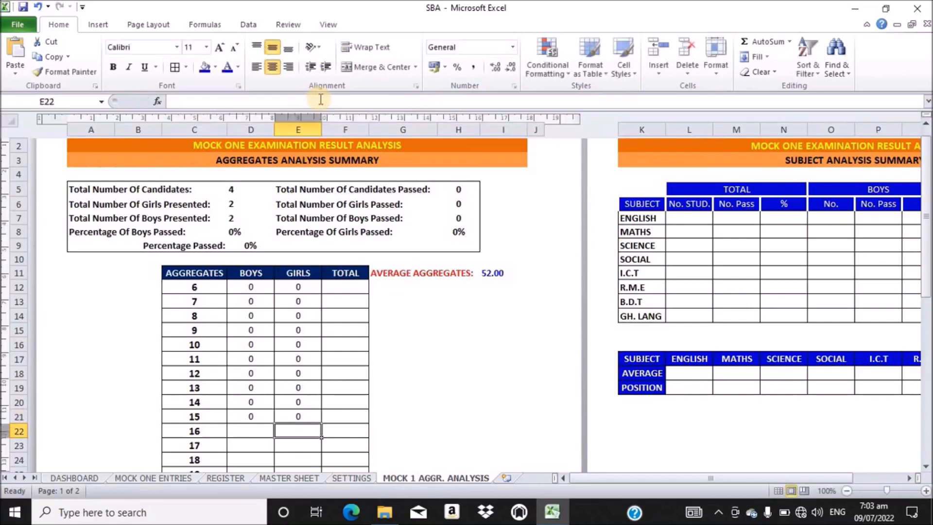
# Count the boys with aggregate 16 in D22 using =COUNTIFS('MASTER SHEET'!C:C,"M",'MASTER SHEET'!AD:AD,16).
pyautogui.click(240, 434)
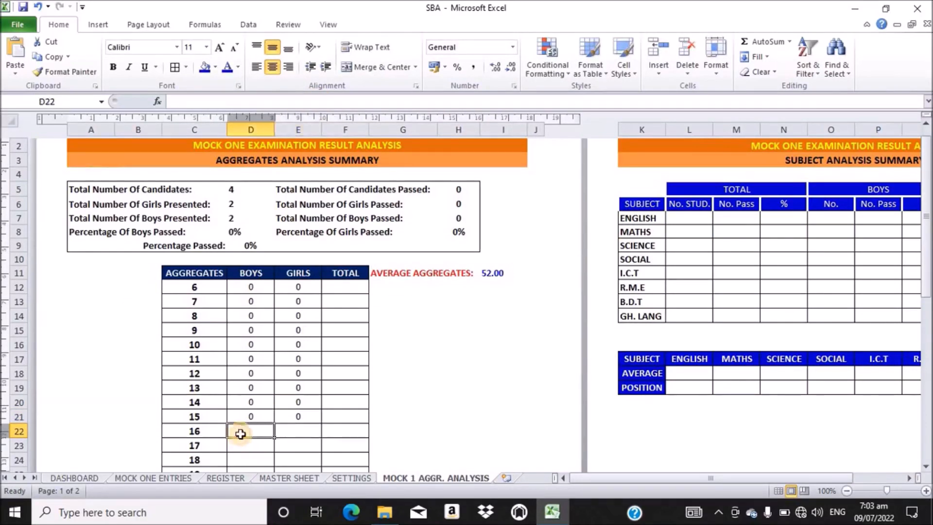
pyautogui.click(246, 100)
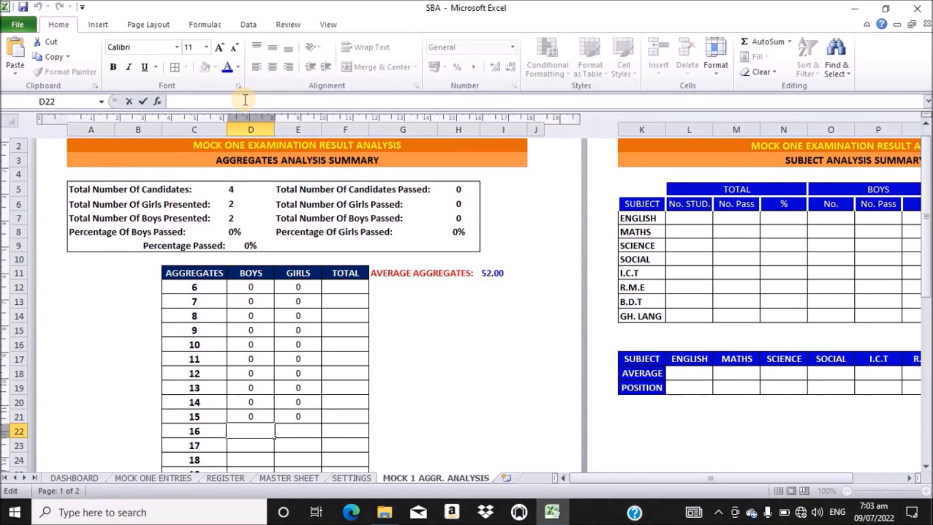
pyautogui.write('=COUNTIFS(\'MASTER SHEET\'!C:C,"M",\'MASTER SHEET\'!AD:AD,6)')
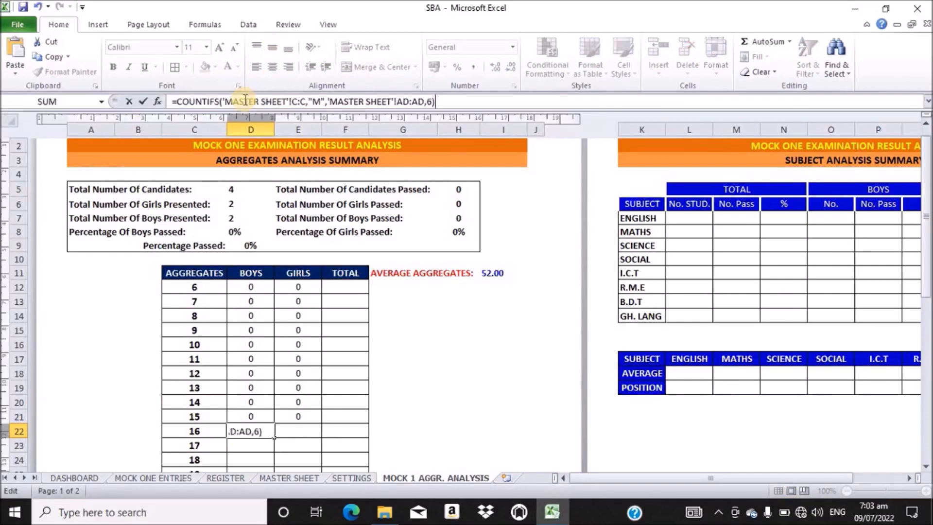
pyautogui.click(432, 103)
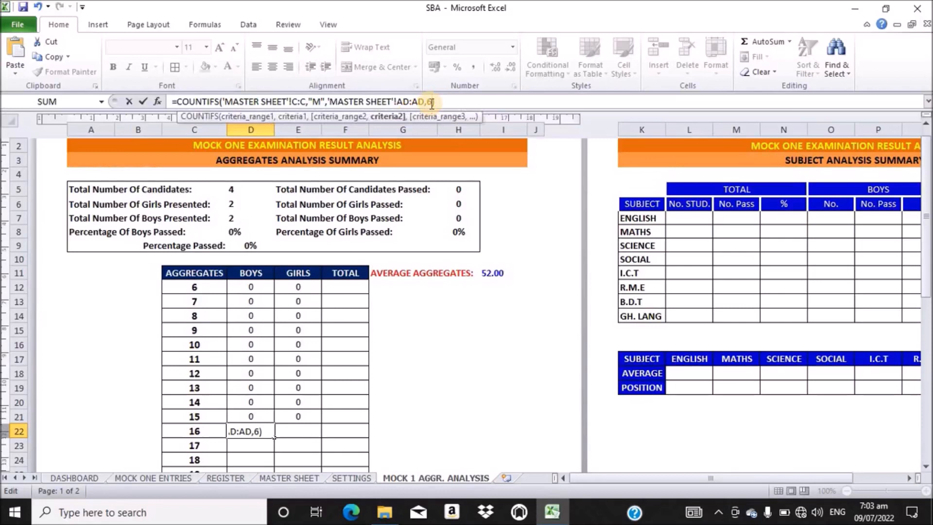
pyautogui.write('1')
pyautogui.press('Return')
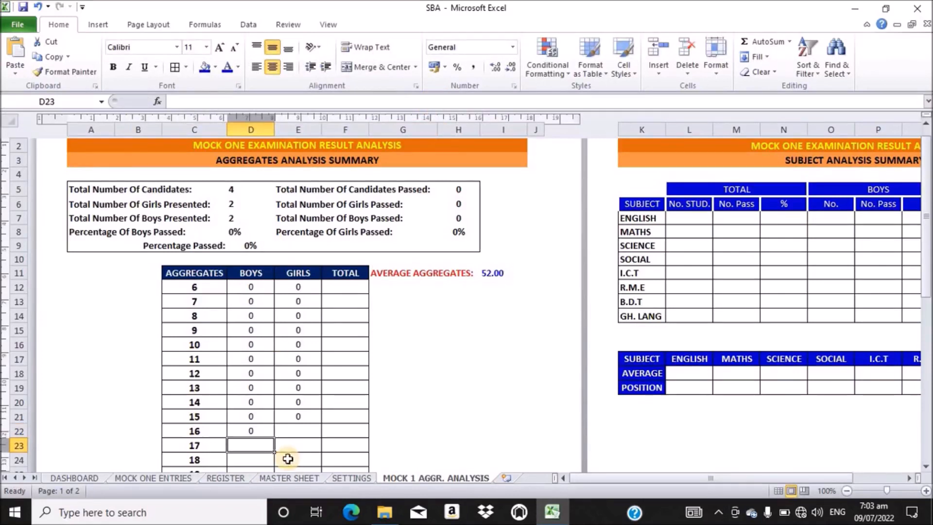
# Count the girls with aggregate 16 in E22 using =COUNTIFS('MASTER SHEET'!C:C,"F",'MASTER SHEET'!AD:AD,16).
pyautogui.click(298, 428)
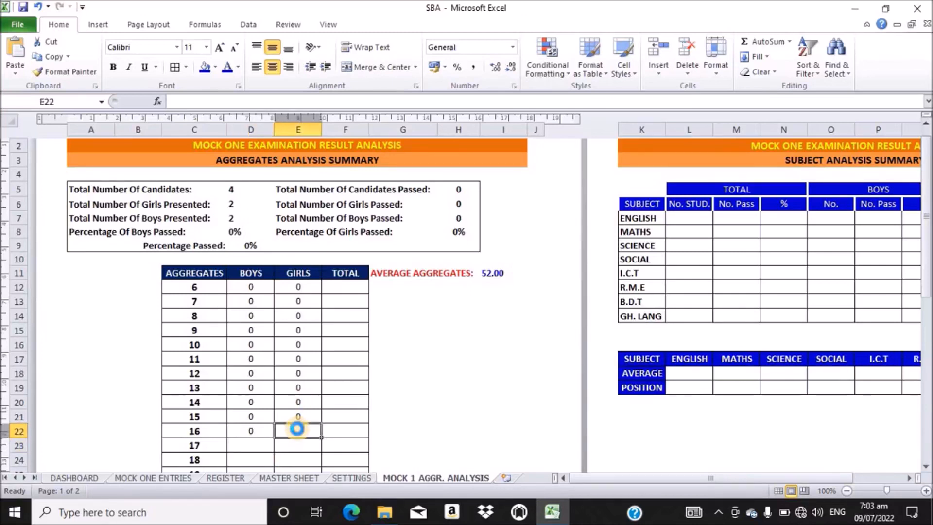
pyautogui.write('=COUNTIFS(\'MASTER SHEET\'!C:C,"M",\'MASTER SHEET\'!AD:AD,6)')
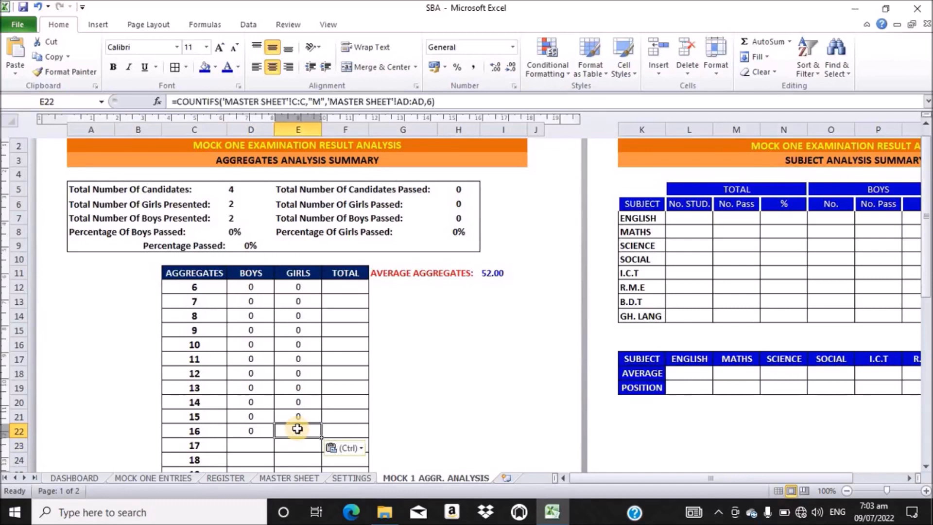
pyautogui.click(434, 102)
pyautogui.press('BackSpace')
pyautogui.write('16')
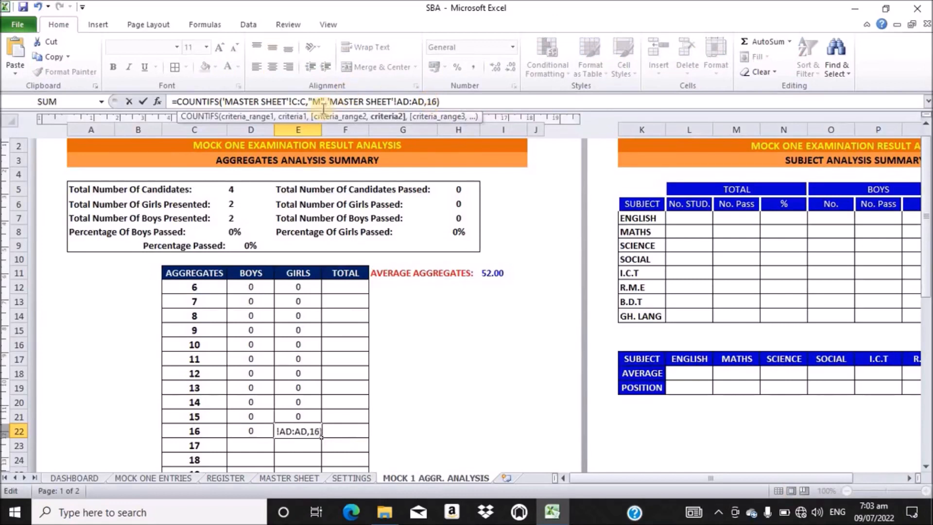
pyautogui.click(319, 103)
pyautogui.press('BackSpace')
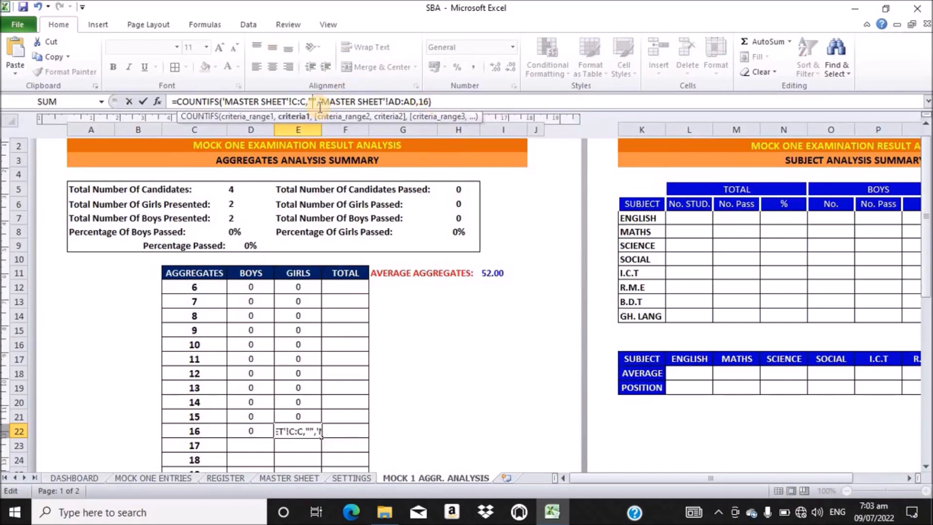
pyautogui.write('F')
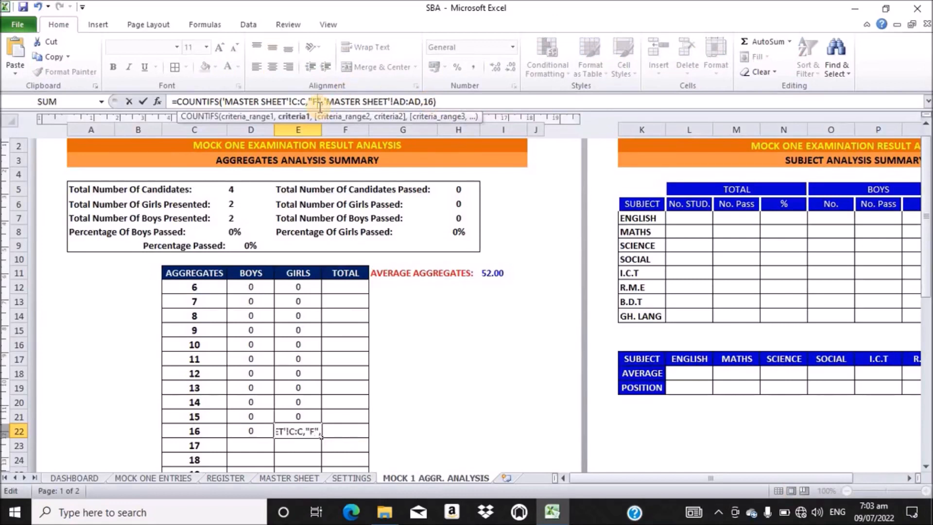
pyautogui.press('Return')
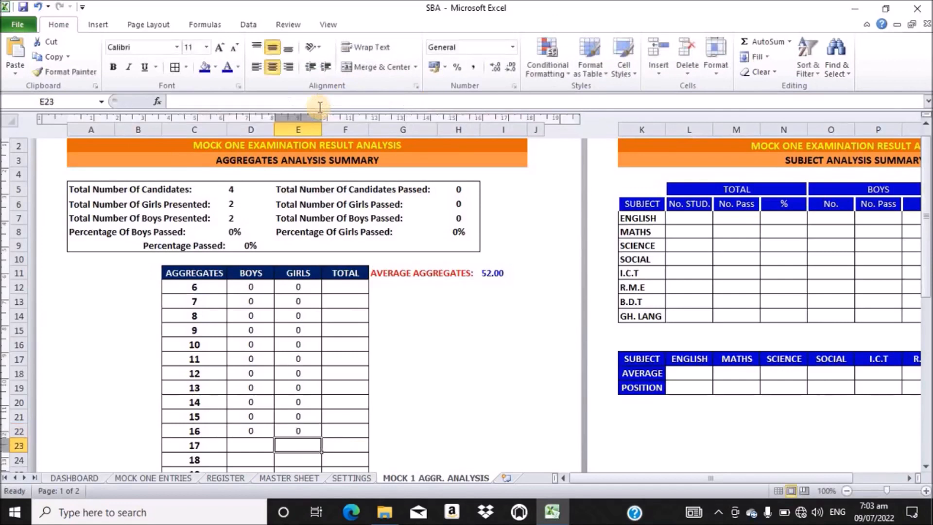
# Count the boys with aggregate 17 in D23 using =COUNTIFS('MASTER SHEET'!C:C,"M",'MASTER SHEET'!AD:AD,17).
pyautogui.click(244, 443)
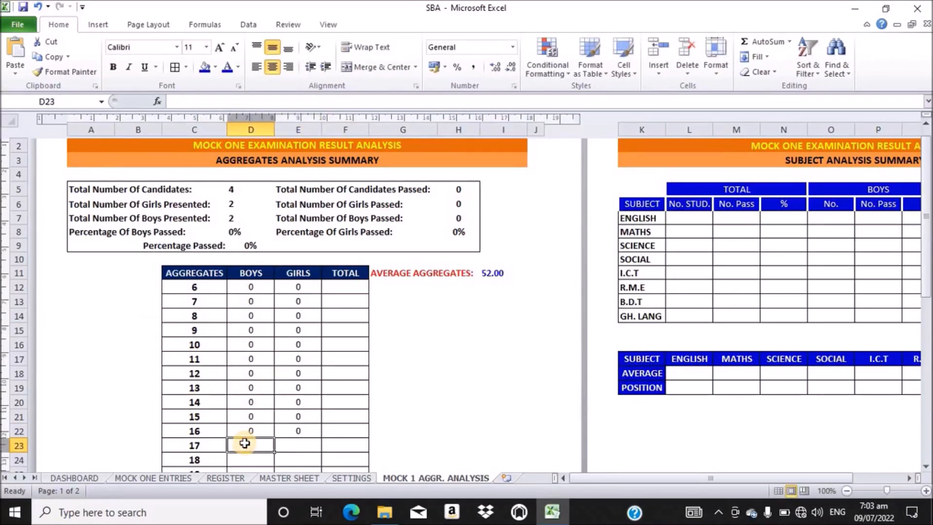
pyautogui.hotkey('ctrl', 'v')
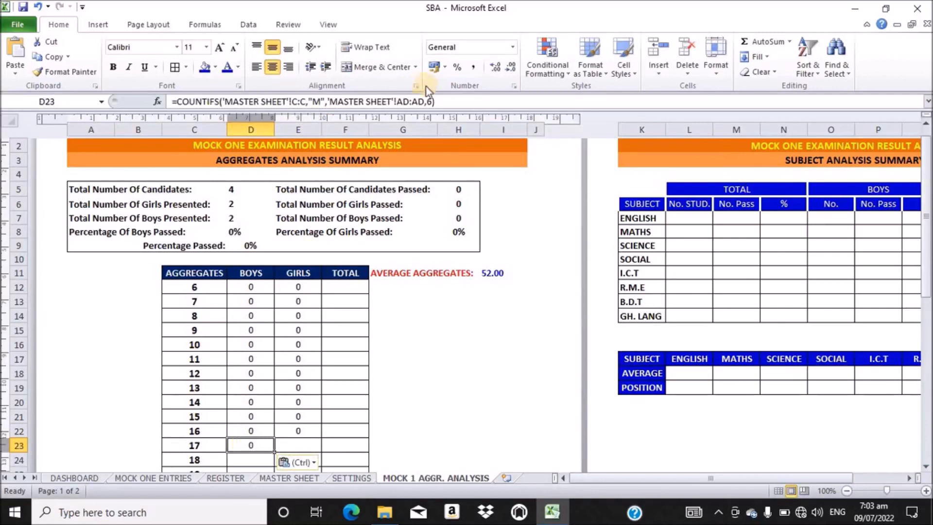
pyautogui.click(434, 101)
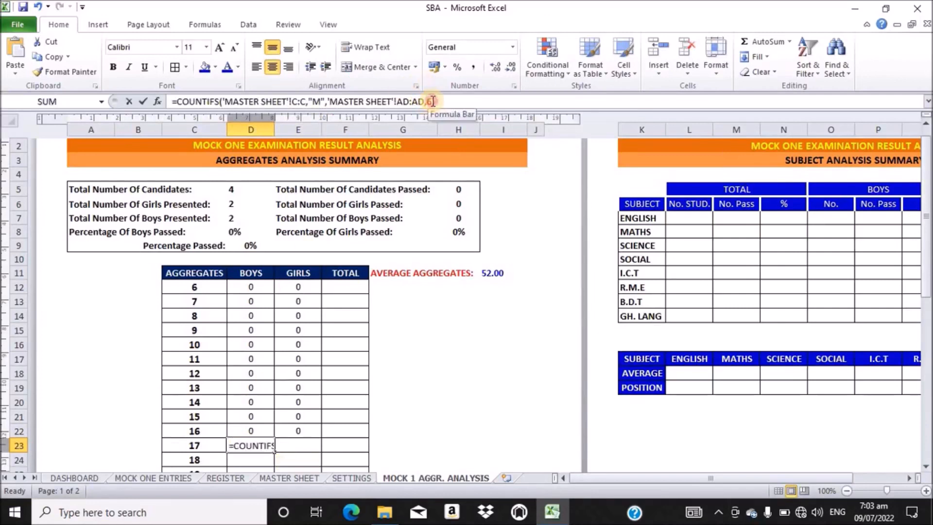
pyautogui.press('BackSpace')
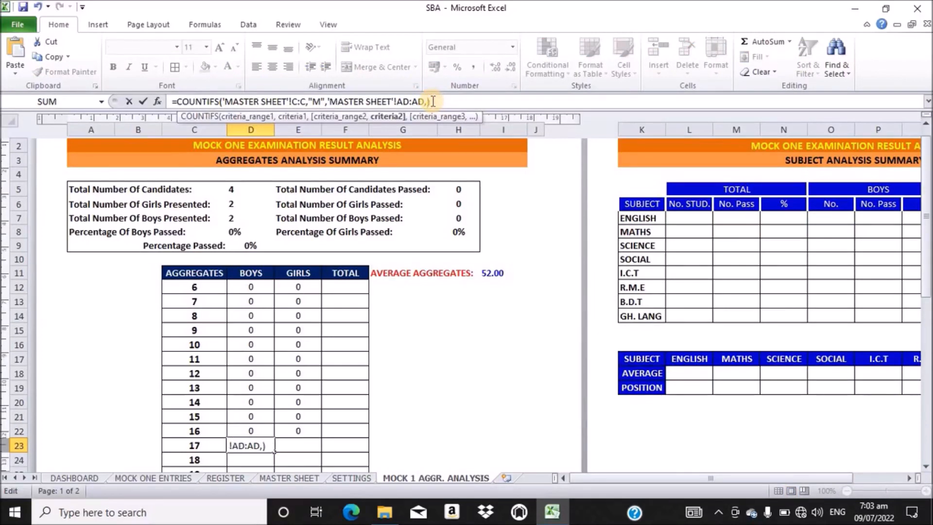
pyautogui.write('17')
pyautogui.press('Return')
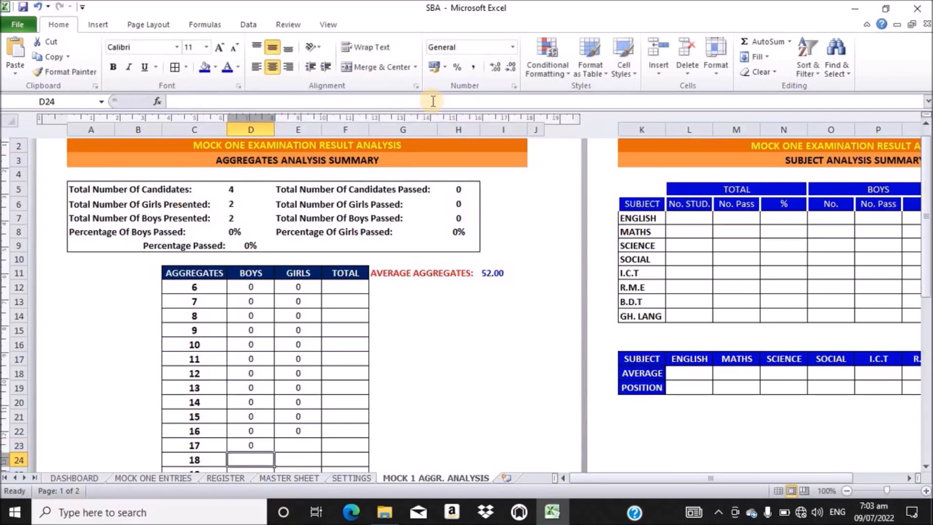
# Count the boys with aggregate 18 in D24 using =COUNTIFS('MASTER SHEET'!C:C,"M",'MASTER SHEET'!AD:AD,18).
pyautogui.click(298, 100)
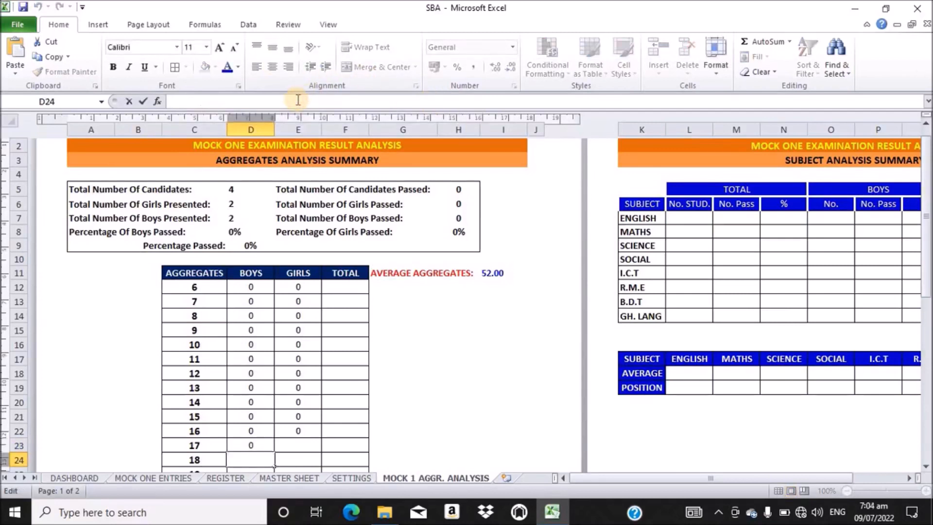
pyautogui.write('=COUNTIFS(\'MASTER SHEET\'!C:C,"M",\'MASTER SHEET\'!AD:AD,6)')
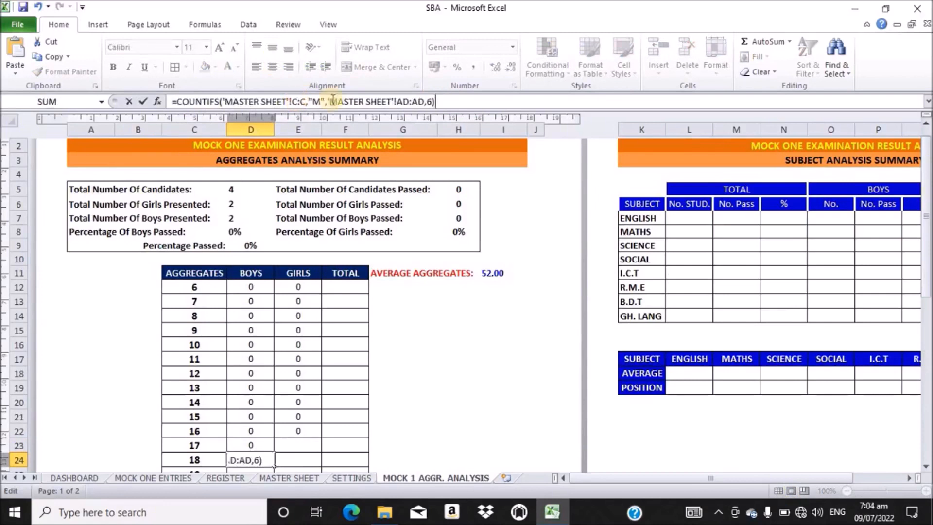
pyautogui.click(431, 102)
pyautogui.press('BackSpace')
pyautogui.write('1')
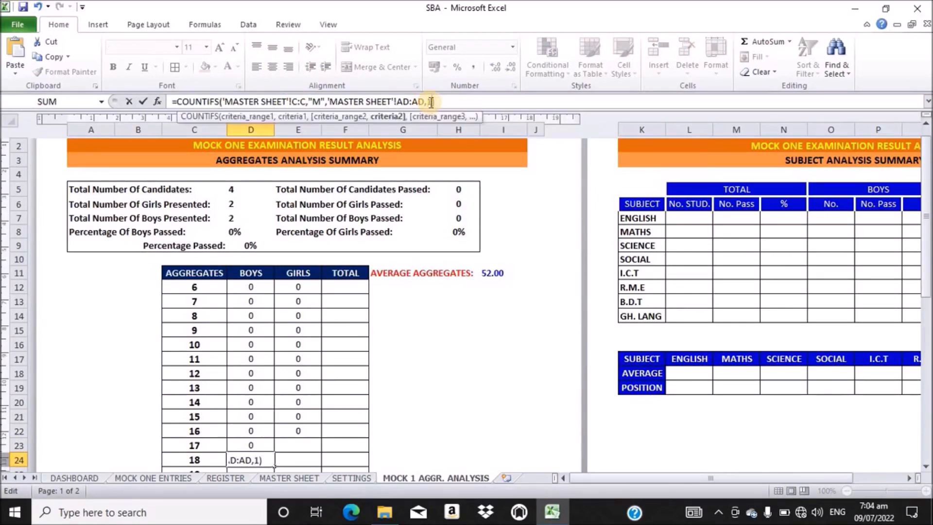
pyautogui.write('8')
pyautogui.press('Return')
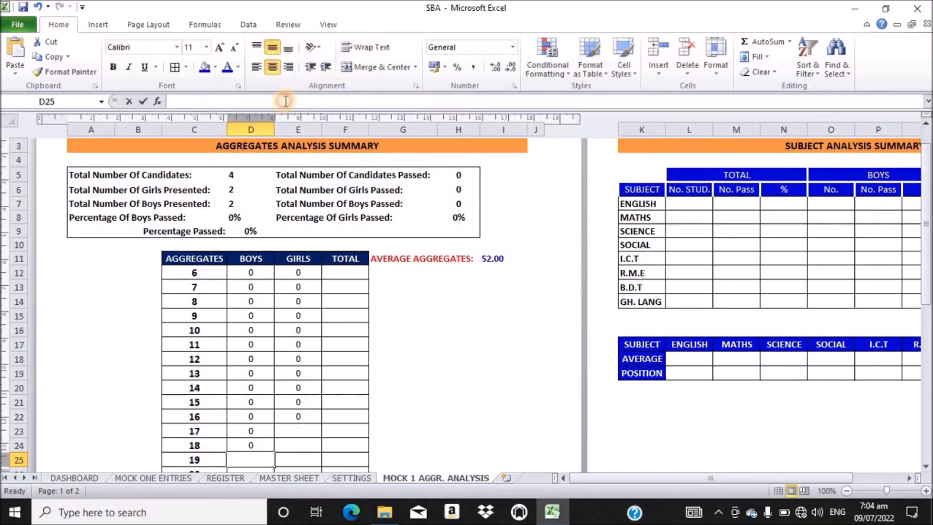
# Count the boys with aggregate 19 in D25 using =COUNTIFS('MASTER SHEET'!C:C,"M",'MASTER SHEET'!AD:AD,19).
pyautogui.click(286, 102)
pyautogui.write('=COUNTIFS(\'MASTER SHEET\'!C:C,"M",\'MASTER SHEET\'!AD:AD,6)')
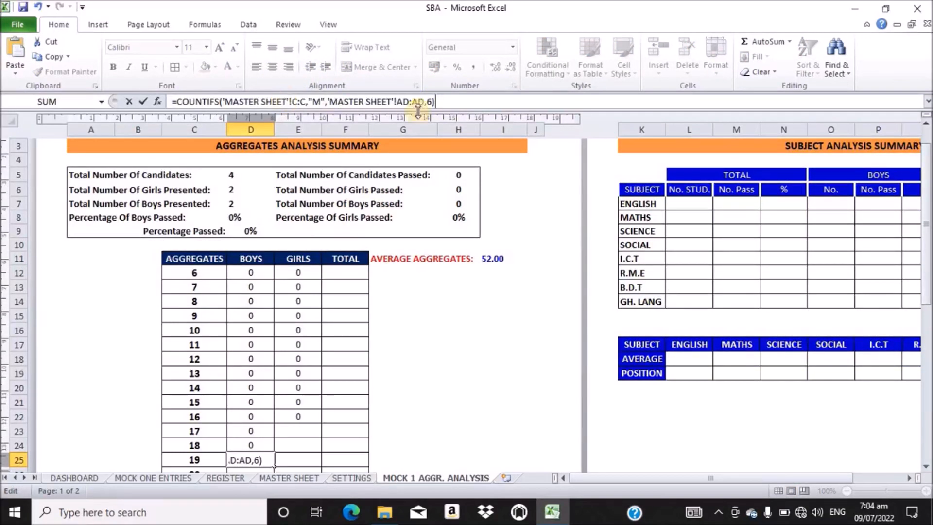
pyautogui.click(433, 102)
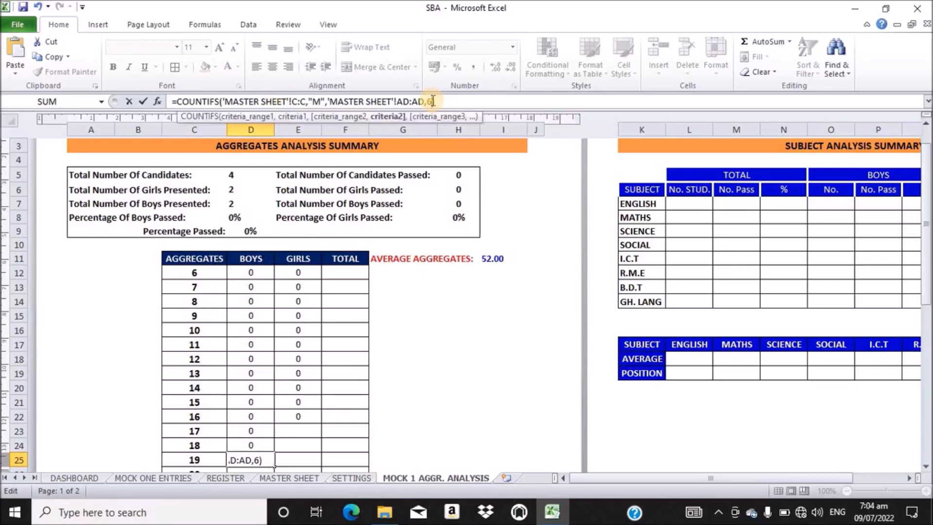
pyautogui.press('BackSpace')
pyautogui.write('19')
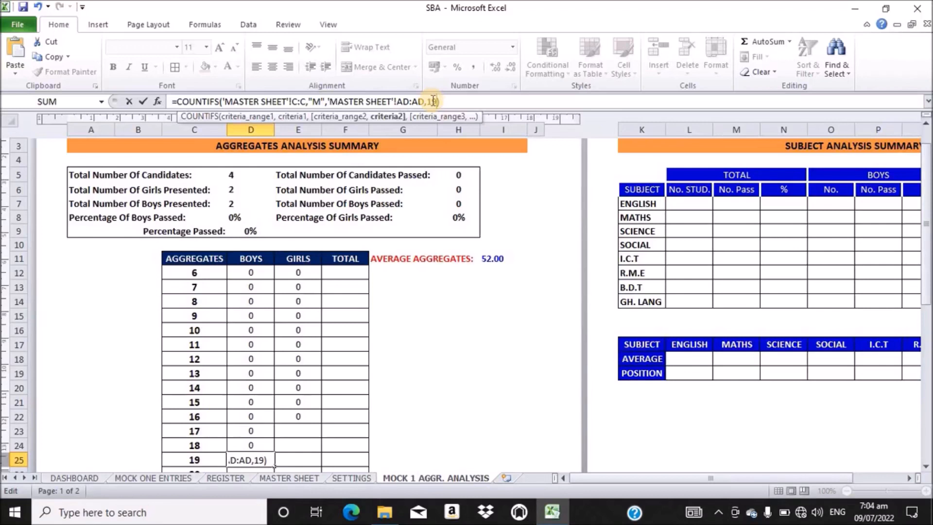
pyautogui.press('Return')
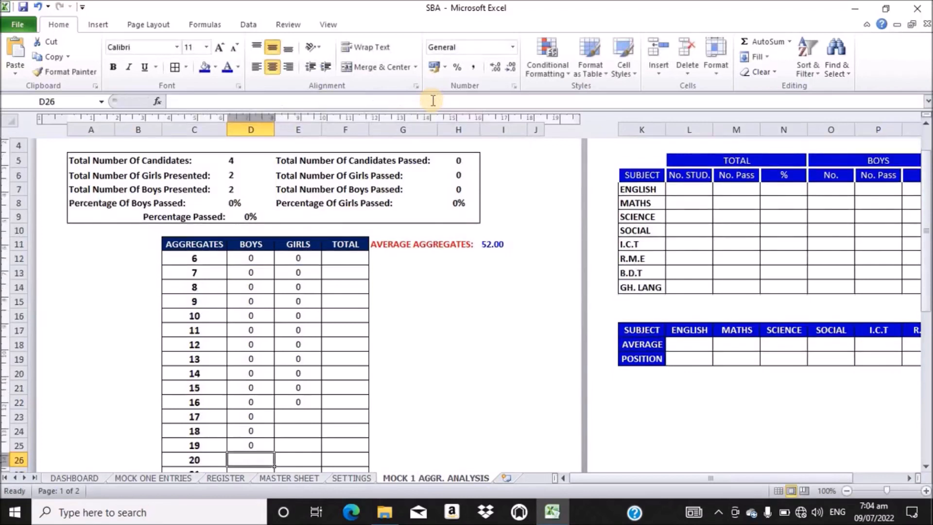
# Count the boys with aggregate 20 in D26 using =COUNTIFS('MASTER SHEET'!C:C,"M",'MASTER SHEET'!AD:AD,20).
pyautogui.click(281, 99)
pyautogui.write('=COUNTIFS(\'MASTER SHEET\'!C:C,"M",\'MASTER SHEET\'!AD:AD,6)')
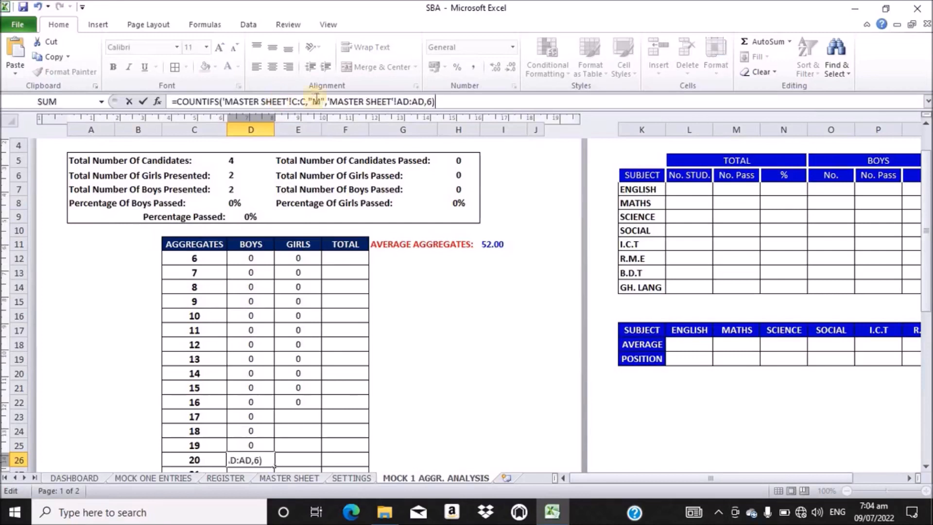
pyautogui.click(431, 101)
pyautogui.press('BackSpace')
pyautogui.write('20')
pyautogui.press('Return')
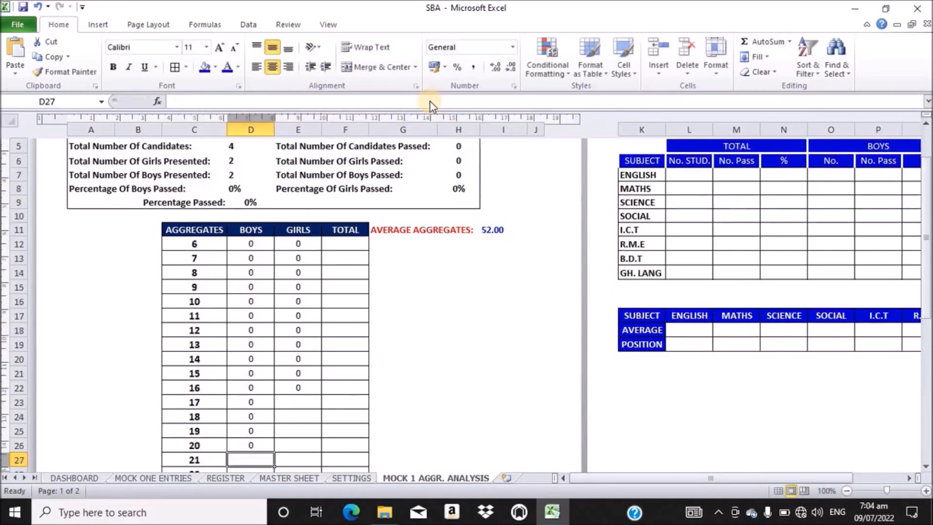
# Count the boys with aggregate 21 in D27 using =COUNTIFS('MASTER SHEET'!C:C,"M",'MASTER SHEET'!AD:AD,21).
pyautogui.click(370, 100)
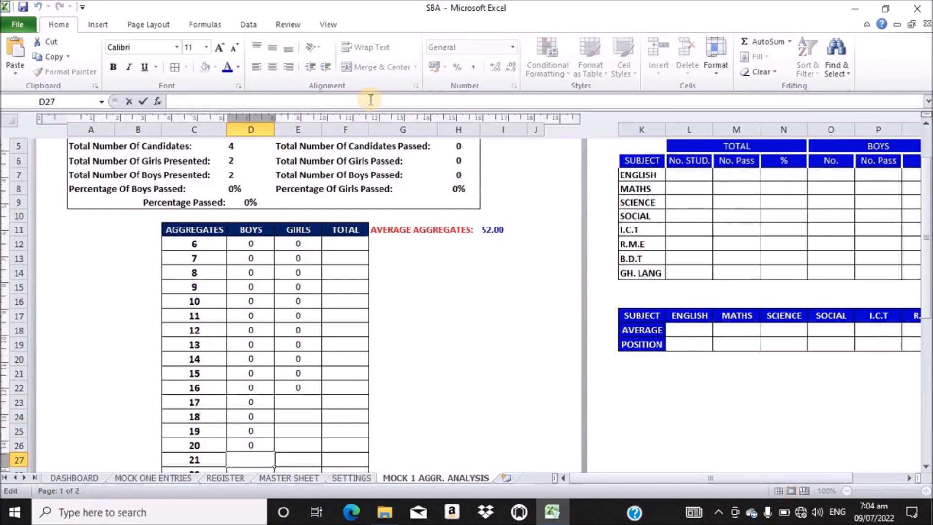
pyautogui.write('=COUNTIFS(\'MASTER SHEET\'!C:C,"M",\'MASTER SHEET\'!AD:AD,6)')
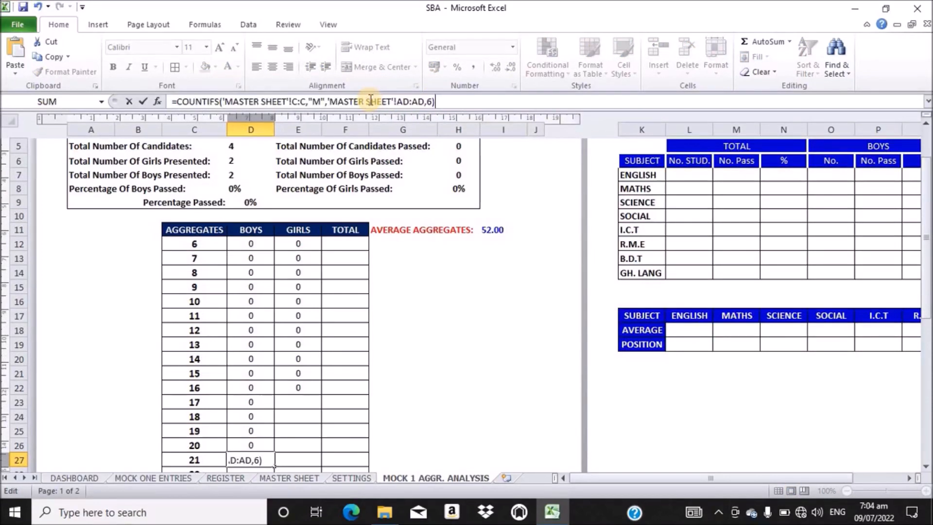
pyautogui.click(432, 103)
pyautogui.press('BackSpace')
pyautogui.write('1')
pyautogui.press('BackSpace')
pyautogui.write('21')
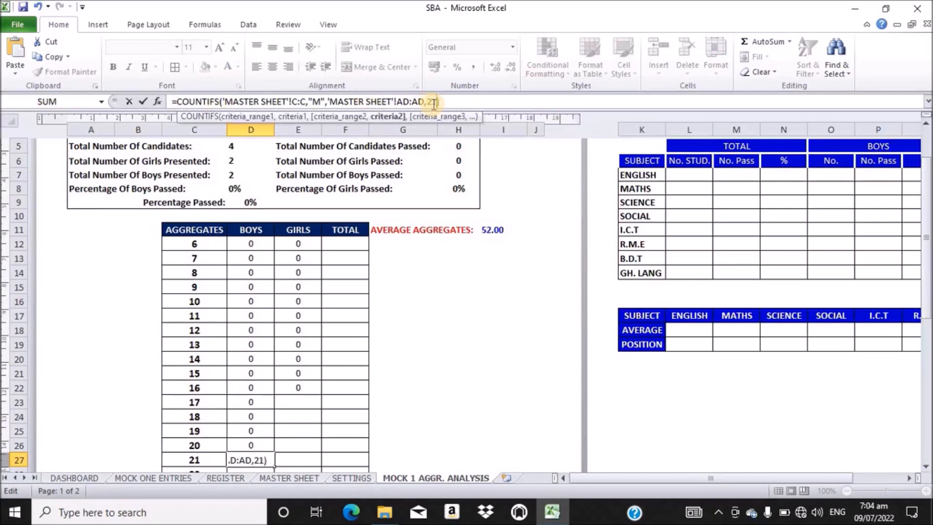
pyautogui.press('Return')
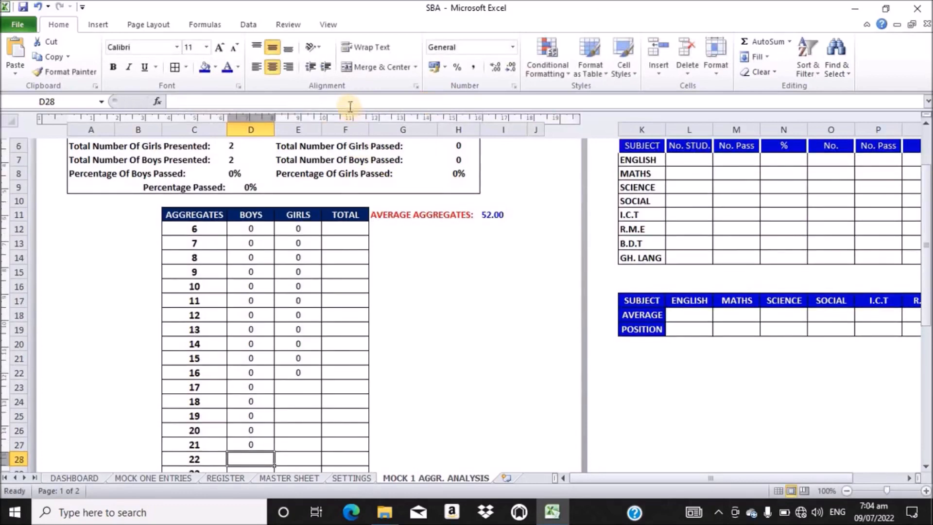
# Count the boys with aggregate 22 in D28 using =COUNTIFS('MASTER SHEET'!C:C,"M",'MASTER SHEET'!AD:AD,22).
pyautogui.click(349, 104)
pyautogui.write('=COUNTIFS(\'MASTER SHEET\'!C:C,"M",\'MASTER SHEET\'!AD:AD,6)')
pyautogui.click(430, 102)
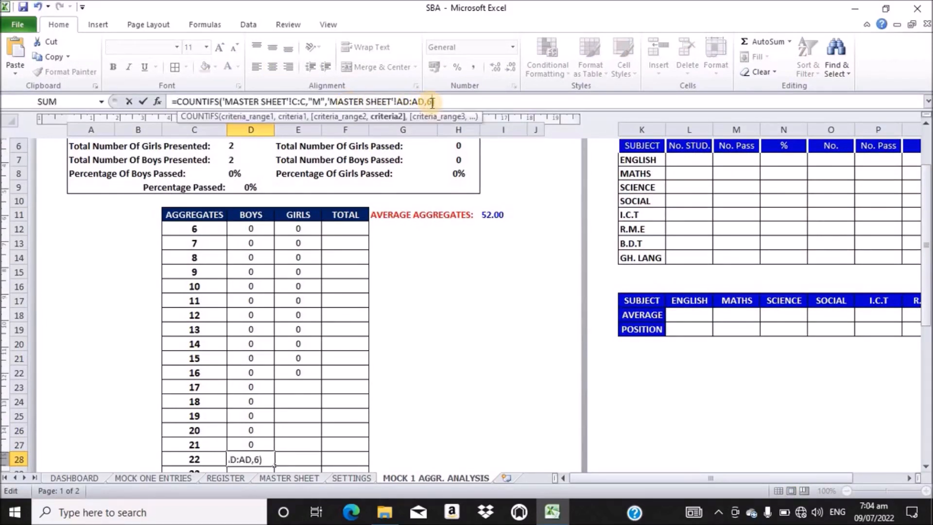
pyautogui.press('BackSpace')
pyautogui.write('22')
pyautogui.press('Return')
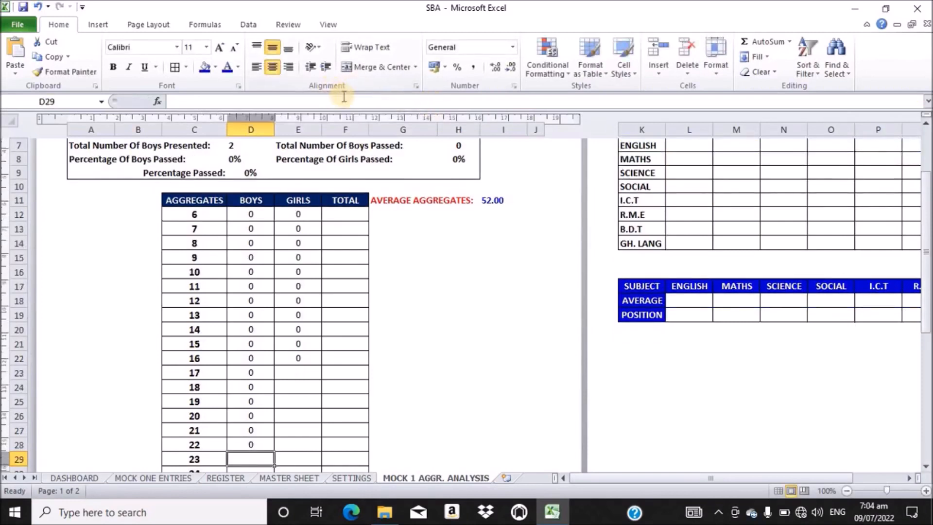
# Count the boys with aggregate 23 in D29 using =COUNTIFS('MASTER SHEET'!C:C,"M",'MASTER SHEET'!AD:AD,23).
pyautogui.click(343, 100)
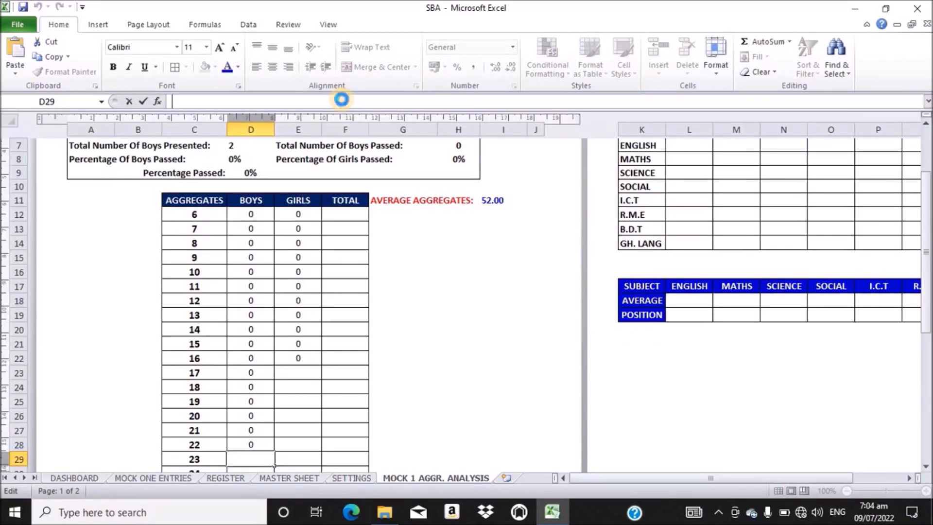
pyautogui.write('=COUNTIFS(\'MASTER SHEET\'!C:C,"M",\'MASTER SHEET\'!AD:AD,6)')
pyautogui.click(434, 101)
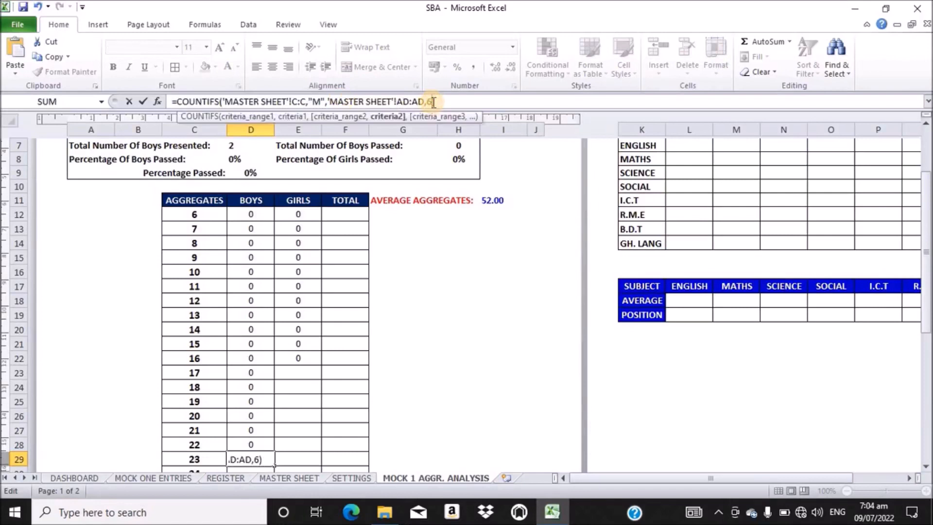
pyautogui.press('BackSpace')
pyautogui.write('23')
pyautogui.press('Return')
# Count the boys with aggregate 24 in D30 using =COUNTIFS('MASTER SHEET'!C:C,"M",'MASTER SHEET'!AD:AD,24).
pyautogui.click(385, 103)
pyautogui.write('=COUNTIFS(\'MASTER SHEET\'!C:C,"M",\'MASTER SHEET\'!AD:AD,6)')
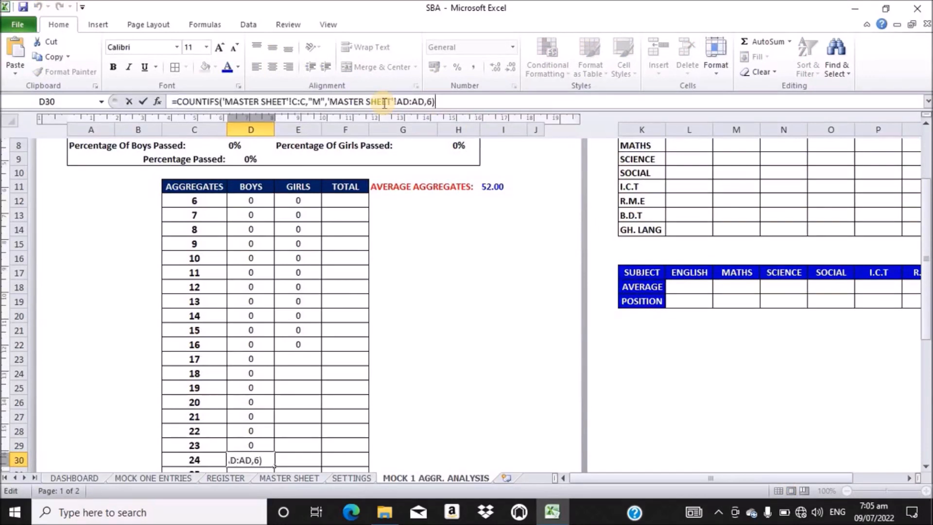
pyautogui.click(434, 102)
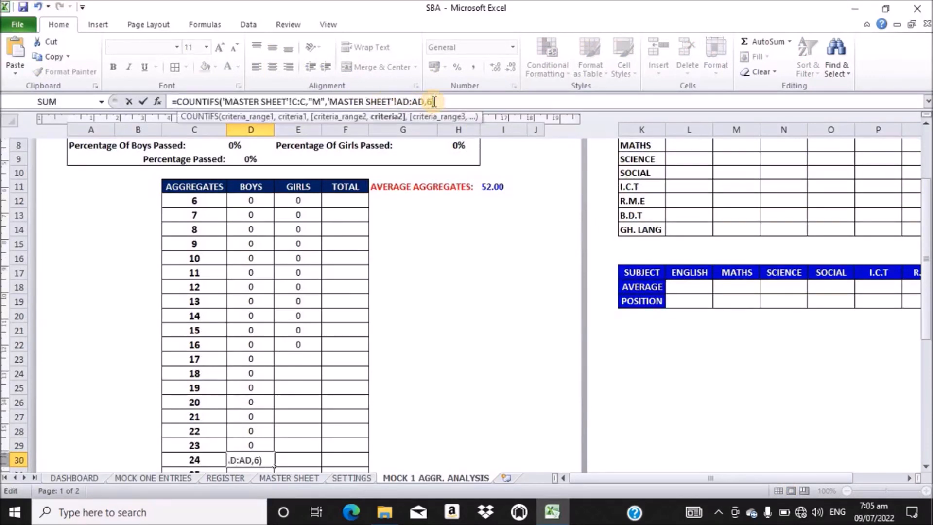
pyautogui.press('BackSpace')
pyautogui.write('24')
pyautogui.press('Return')
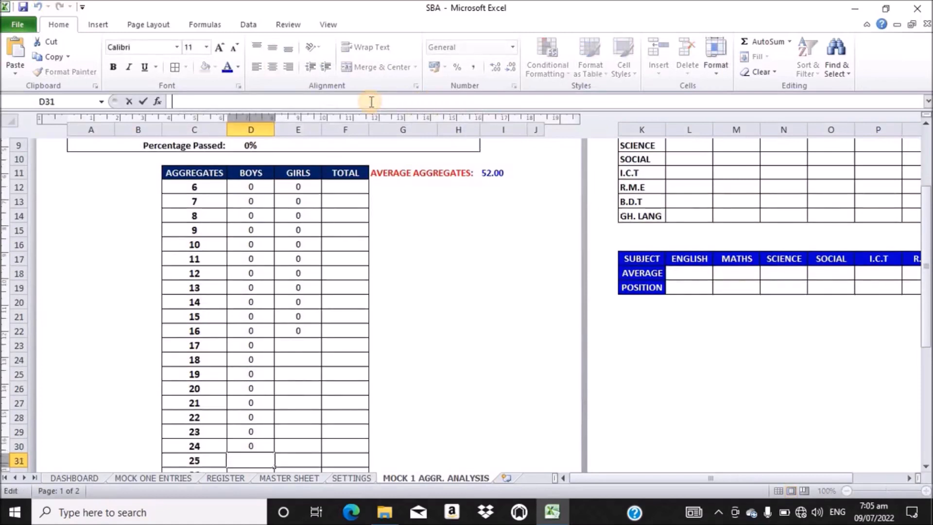
# Count the boys with aggregate 25 in D31 using =COUNTIFS('MASTER SHEET'!C:C,"M",'MASTER SHEET'!AD:AD,25).
pyautogui.write('=COUNTIFS(\'MASTER SHEET\'!C:C,"M",\'MASTER SHEET\'!AD:AD,6)')
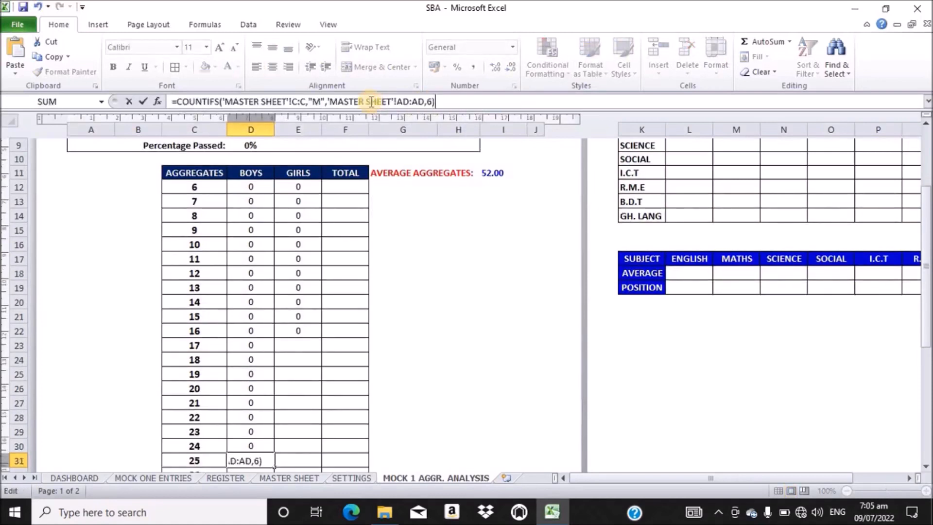
pyautogui.click(433, 102)
pyautogui.press('BackSpace')
pyautogui.write('25')
pyautogui.press('Return')
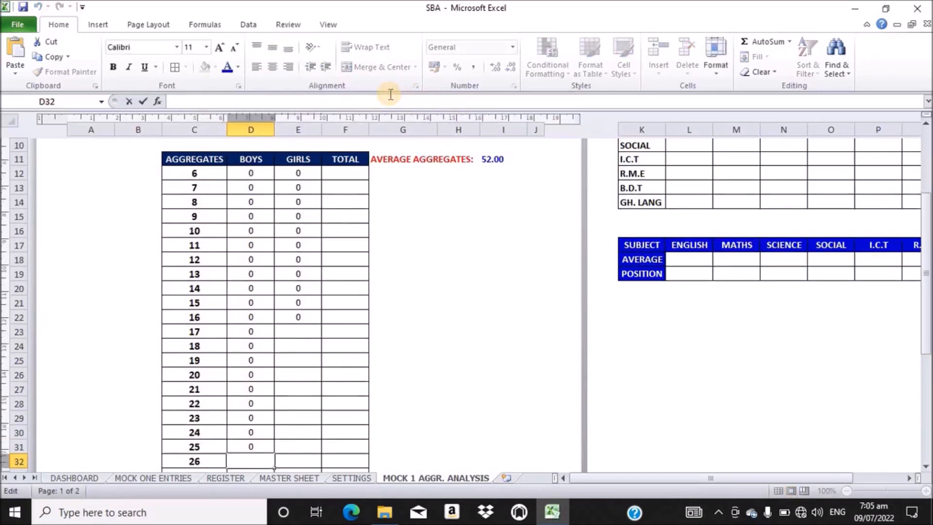
# Count the boys with aggregate 26 in D32 using =COUNTIFS('MASTER SHEET'!C:C,"M",'MASTER SHEET'!AD:AD,26).
pyautogui.write('=COUNTIFS(\'MASTER SHEET\'!C:C,"M",\'MASTER SHEET\'!AD:AD,6)')
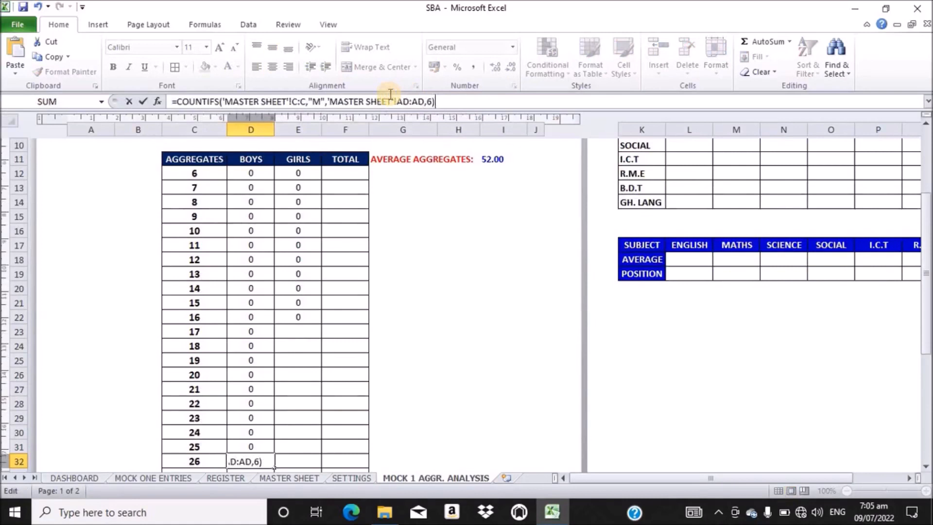
pyautogui.click(430, 102)
pyautogui.write('2')
pyautogui.press('Return')
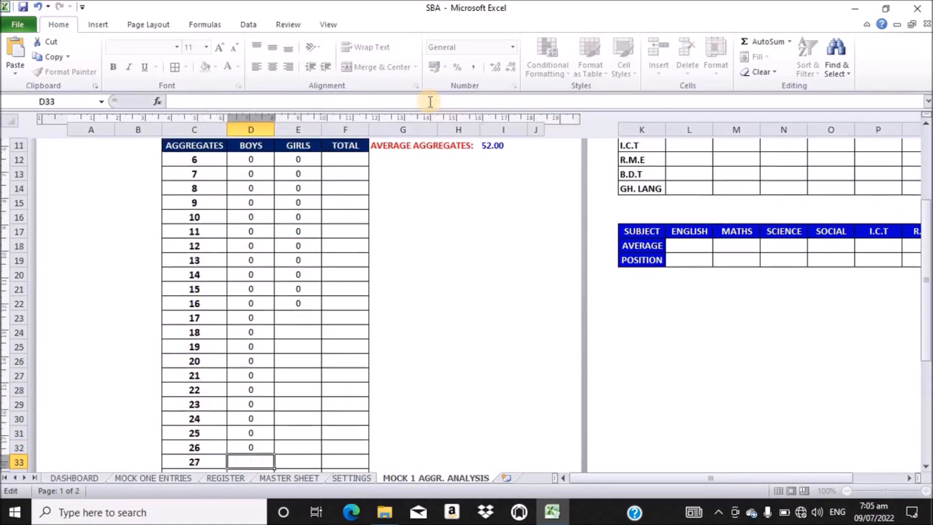
# Count the boys with aggregate 27 in D33 using =COUNTIFS('MASTER SHEET'!C:C,"M",'MASTER SHEET'!AD:AD,27).
pyautogui.click(379, 99)
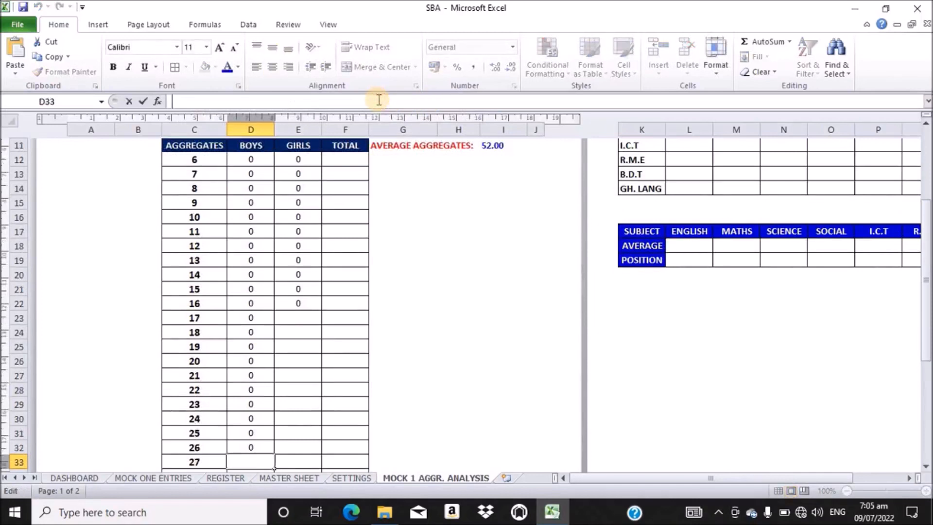
pyautogui.write('=COUNTIFS(\'MASTER SHEET\'!C:C,"M",\'MASTER SHEET\'!AD:AD,6)')
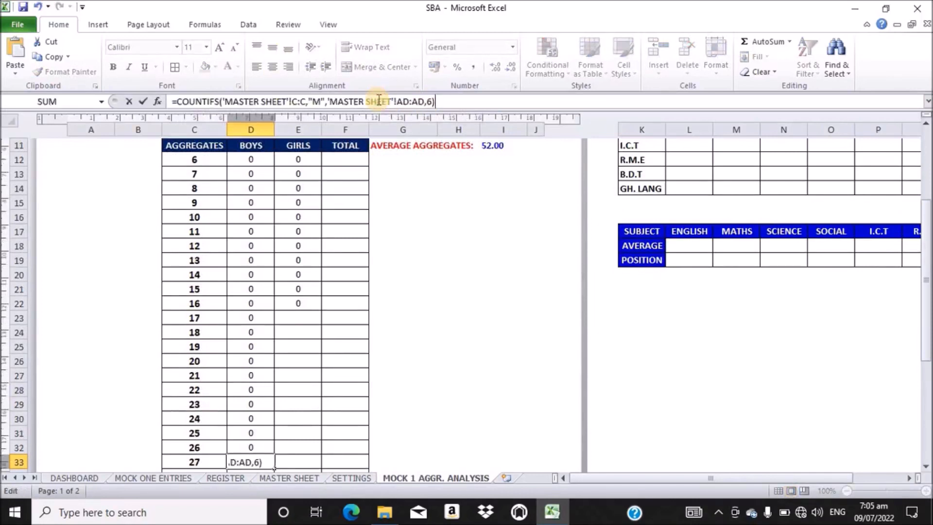
pyautogui.click(432, 101)
pyautogui.press('BackSpace')
pyautogui.write('27')
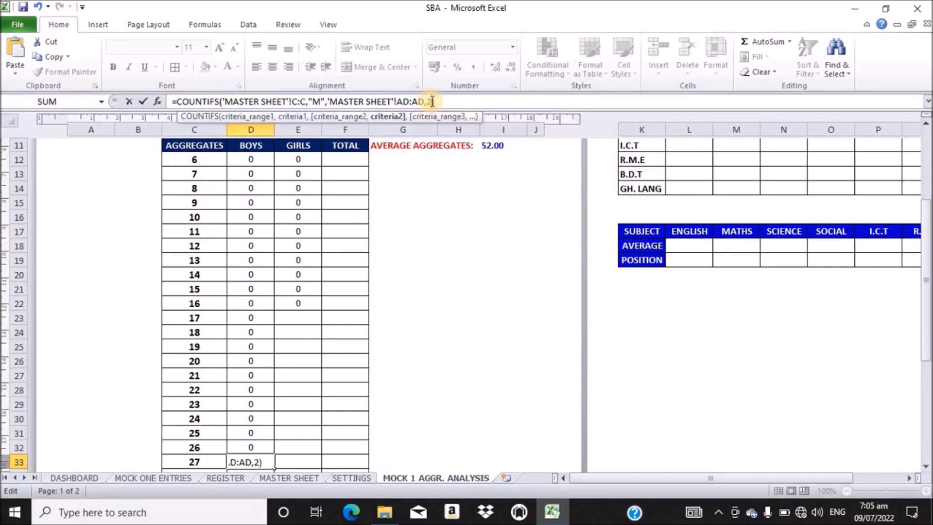
pyautogui.press('Return')
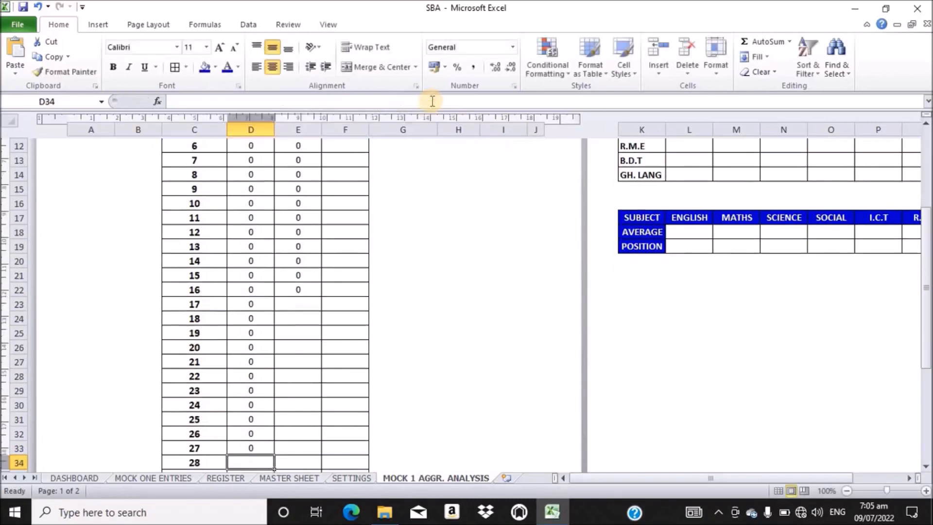
# Count the boys with aggregate 28 in D34 using =COUNTIFS('MASTER SHEET'!C:C,"M",'MASTER SHEET'!AD:AD,28).
pyautogui.click(392, 100)
pyautogui.write('=COUNTIFS(\'MASTER SHEET\'!C:C,"M",\'MASTER SHEET\'!AD:AD,6)')
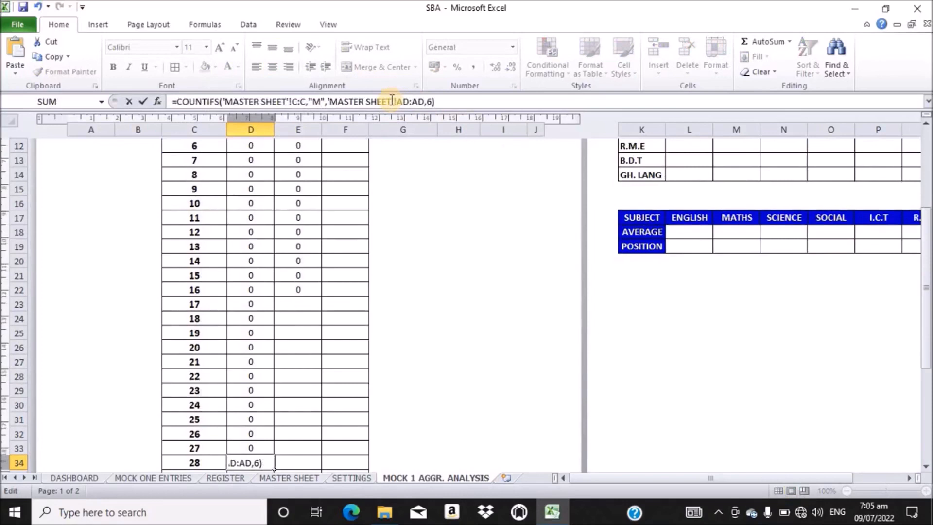
pyautogui.click(432, 103)
pyautogui.press('BackSpace')
pyautogui.write('28')
pyautogui.press('Return')
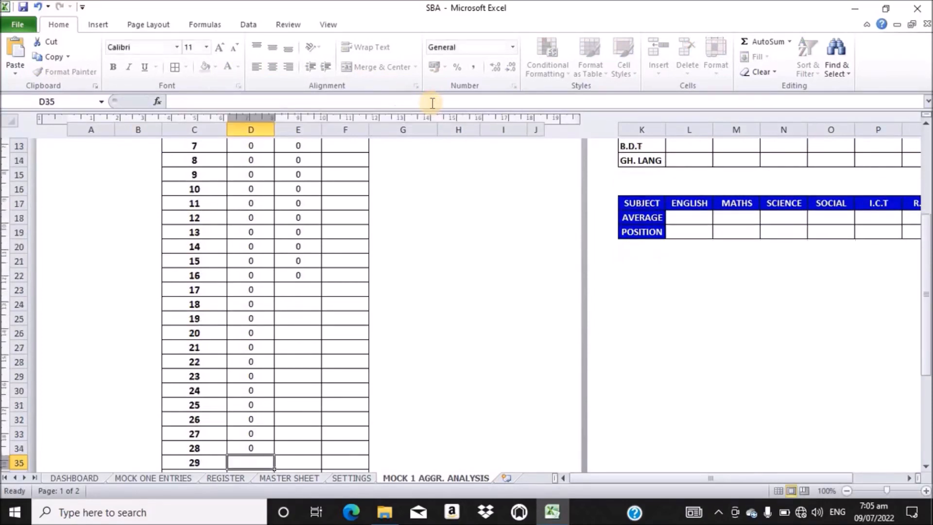
# Count the boys with aggregate 29 in D35 using =COUNTIFS('MASTER SHEET'!C:C,"M",'MASTER SHEET'!AD:AD,29).
pyautogui.click(410, 102)
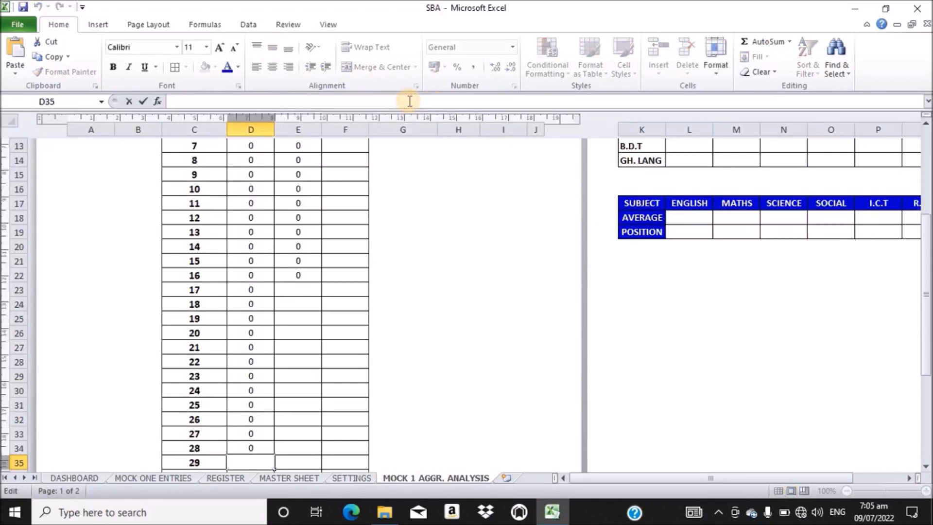
pyautogui.write('=COUNTIFS(\'MASTER SHEET\'!C:C,"M",\'MASTER SHEET\'!AD:AD,6)')
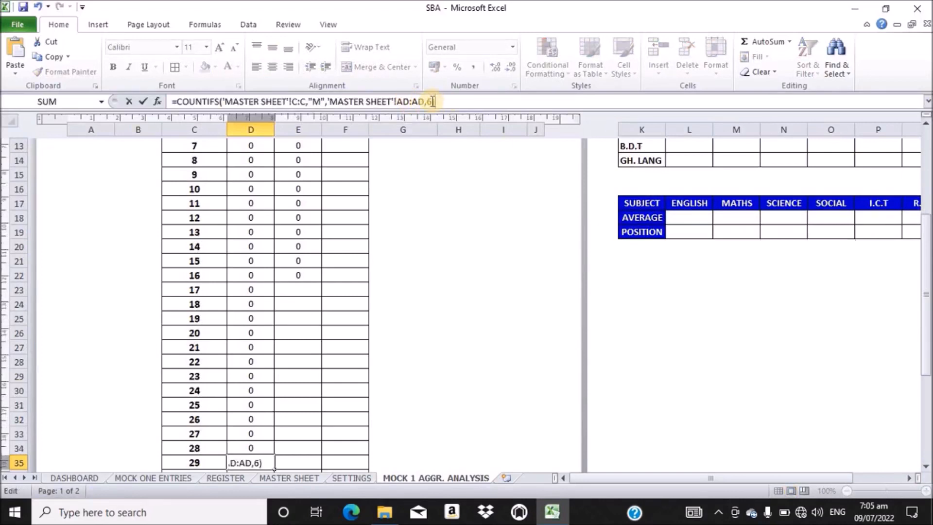
pyautogui.click(432, 101)
pyautogui.press('BackSpace')
pyautogui.write('29')
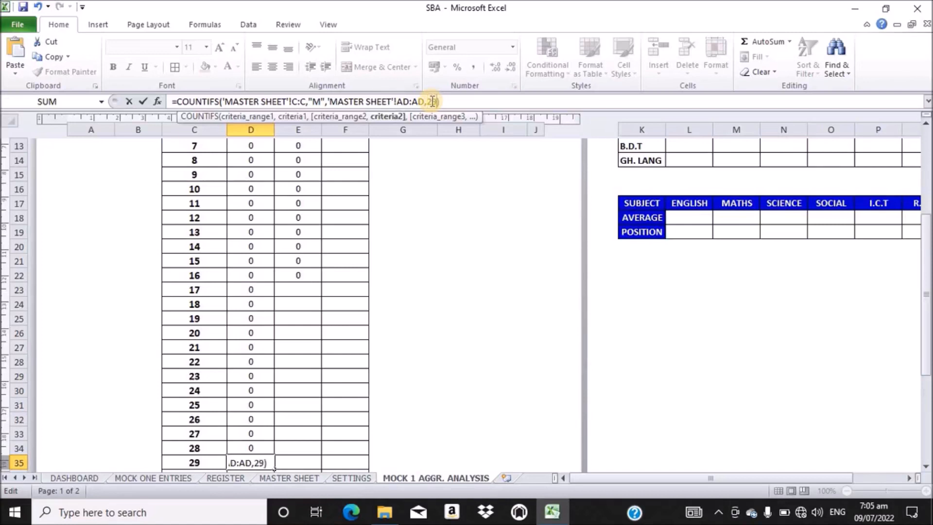
pyautogui.press('Return')
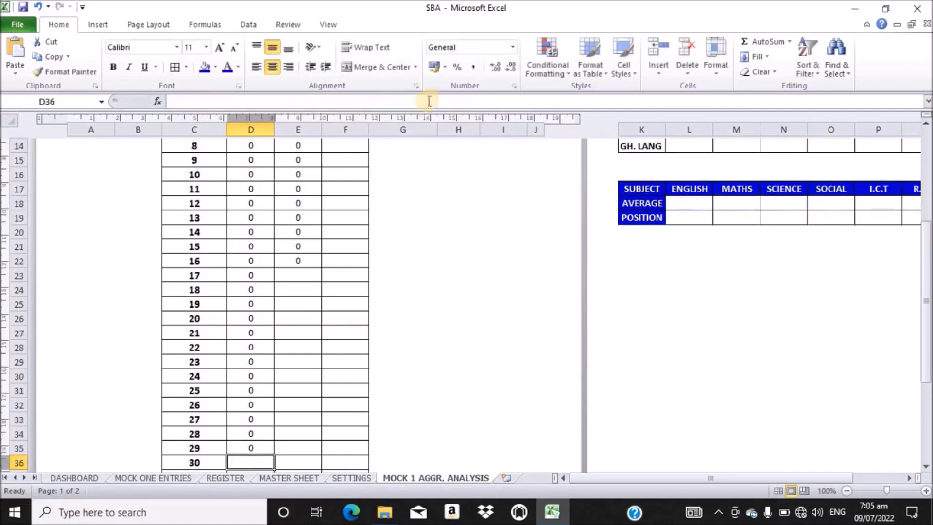
# Count the boys with aggregate 30 in D36 using =COUNTIFS('MASTER SHEET'!C:C,"M",'MASTER SHEET'!AD:AD,30).
pyautogui.click(384, 102)
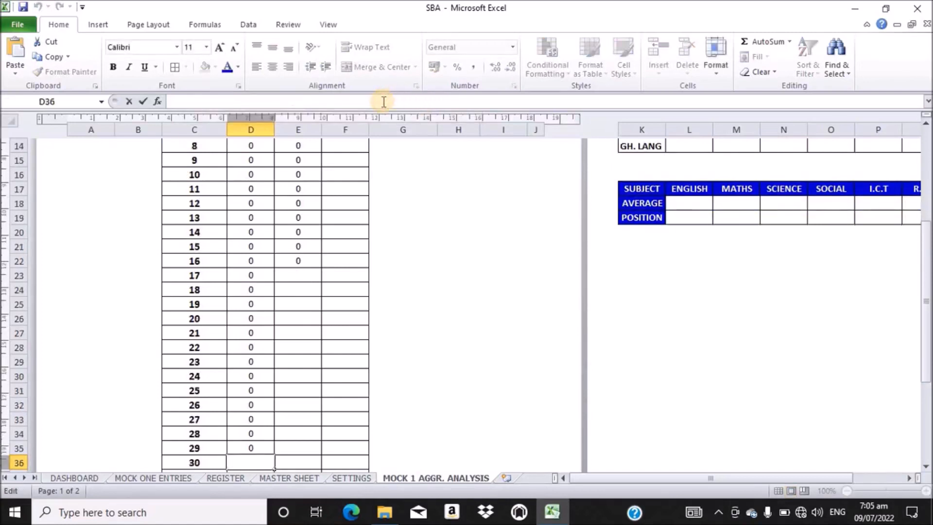
pyautogui.write('=COUNTIFS(\'MASTER SHEET\'!C:C,"M",\'MASTER SHEET\'!AD:AD,6)')
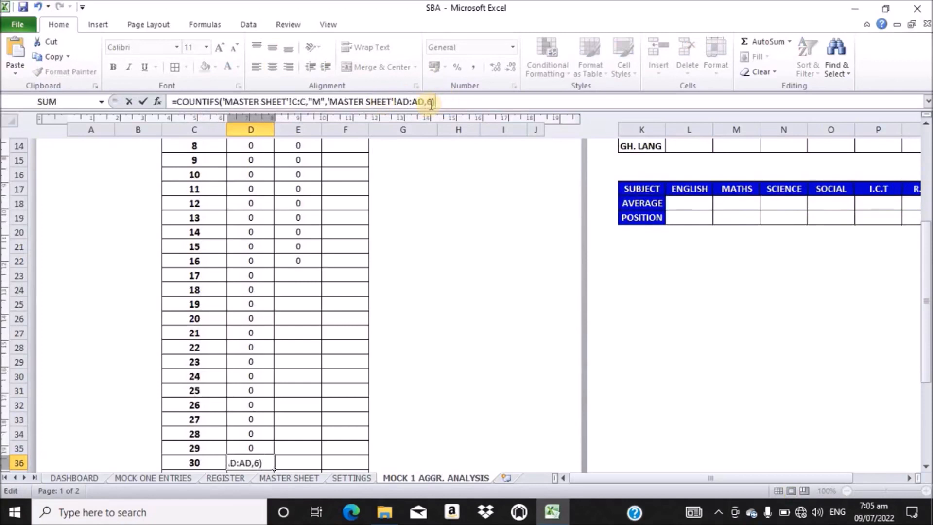
pyautogui.click(432, 101)
pyautogui.press('BackSpace')
pyautogui.write('30')
pyautogui.press('Return')
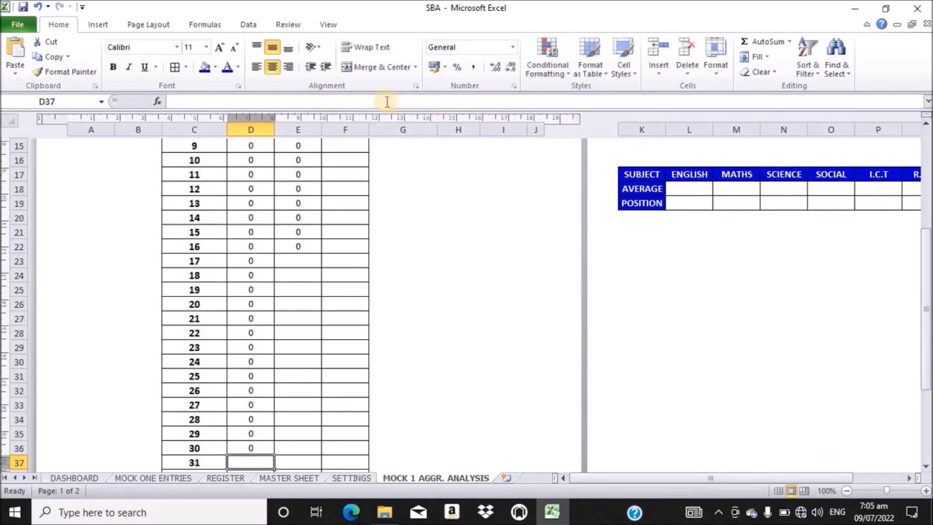
# Count the boys with aggregate 31 in D37 using =COUNTIFS('MASTER SHEET'!C:C,"M",'MASTER SHEET'!AD:AD,31).
pyautogui.write('=COUNTIFS(\'MASTER SHEET\'!C:C,"M",\'MASTER SHEET\'!AD:AD,6)')
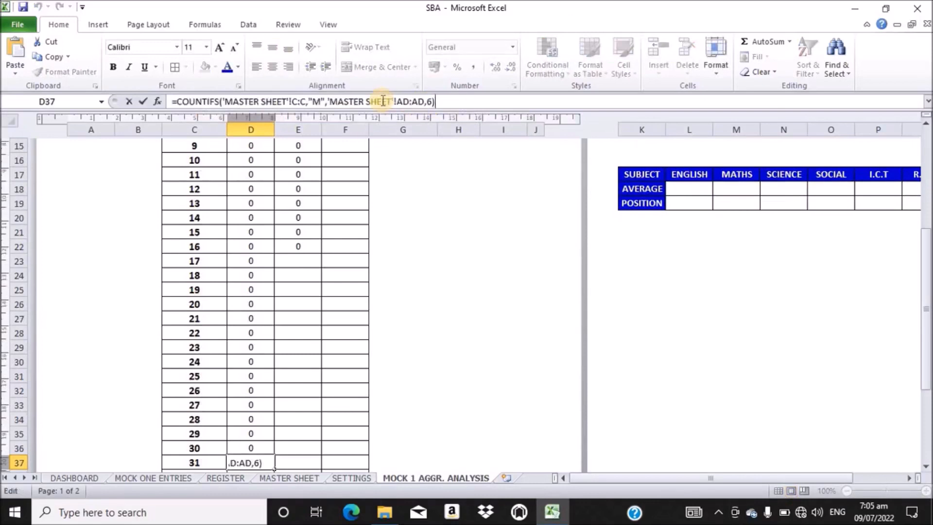
pyautogui.click(433, 101)
pyautogui.press('BackSpace')
pyautogui.write('31')
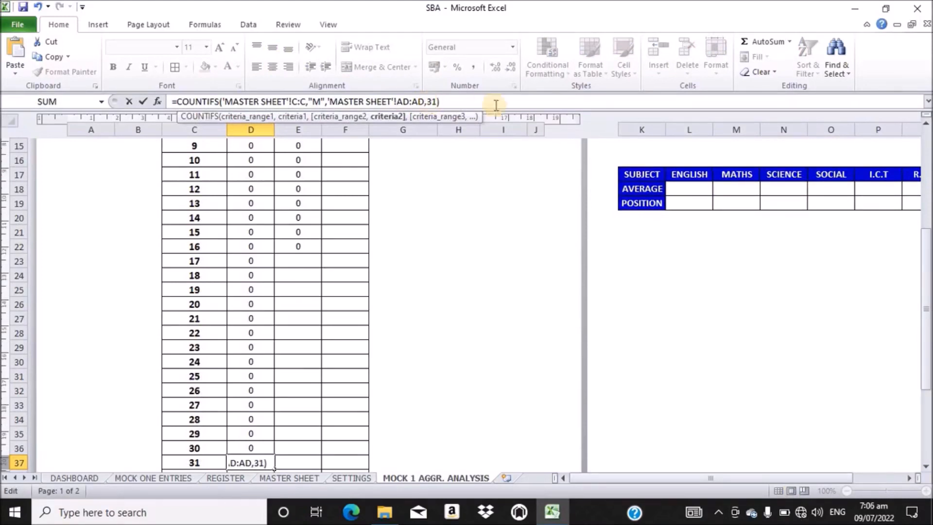
pyautogui.click(460, 103)
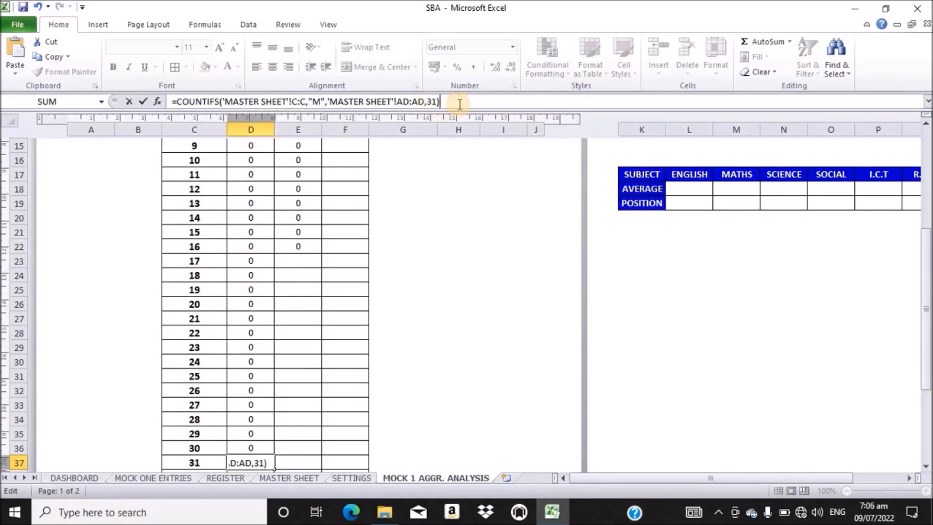
pyautogui.press('Return')
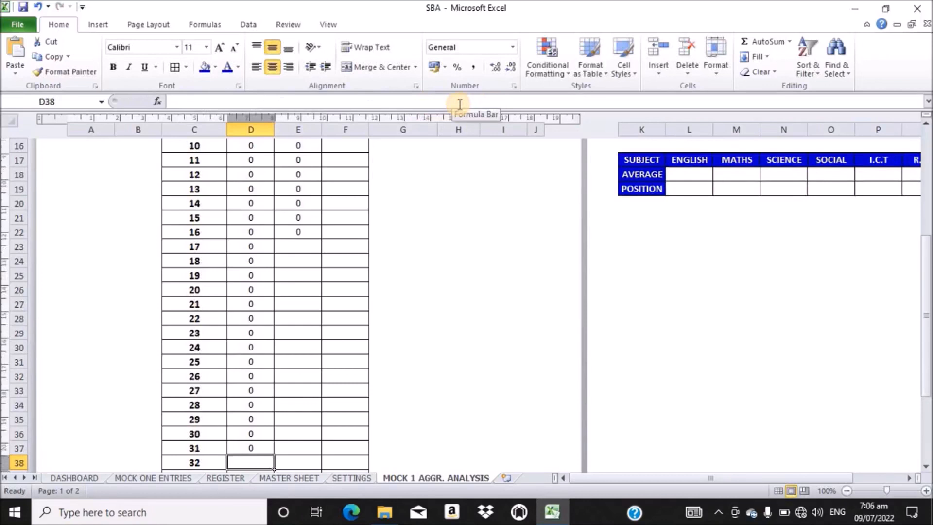
# Count the boys with aggregate 32 in D38 using =COUNTIFS('MASTER SHEET'!C:C,"M",'MASTER SHEET'!AD:AD,32).
pyautogui.click(393, 97)
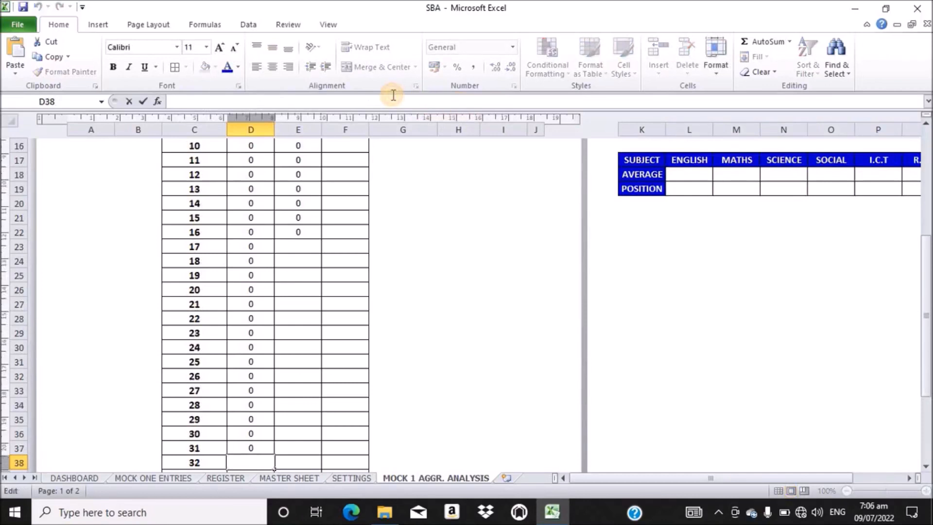
pyautogui.write('=COUNTIFS(\'MASTER SHEET\'!C:C,"M",\'MASTER SHEET\'!AD:AD,6)')
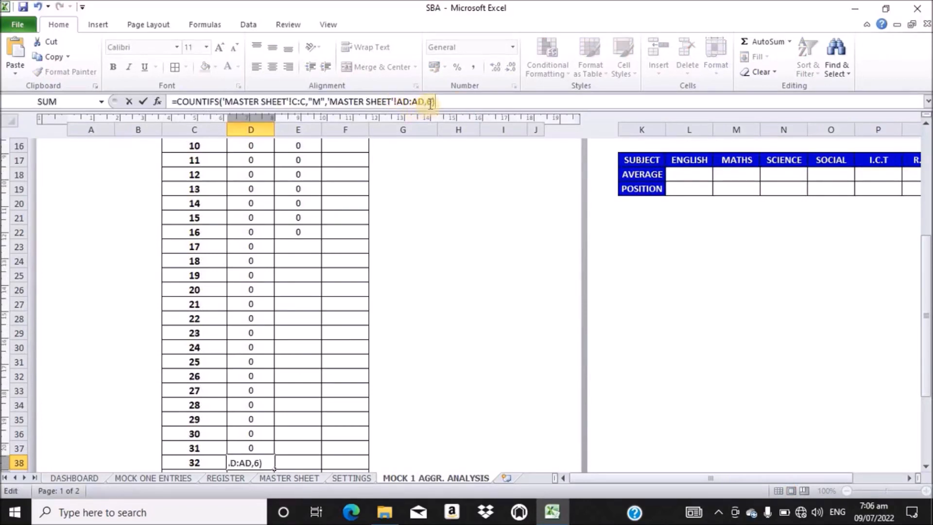
pyautogui.click(430, 102)
pyautogui.press('BackSpace')
pyautogui.write('32')
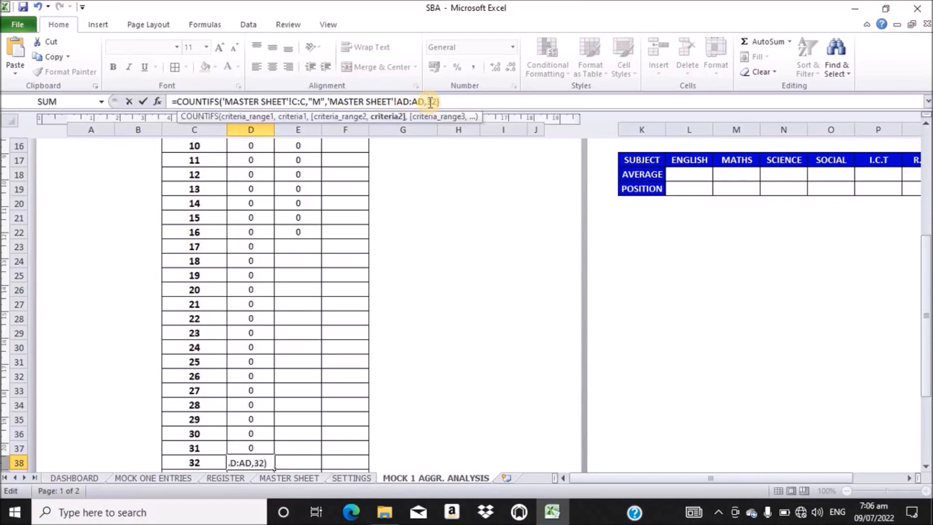
pyautogui.press('Return')
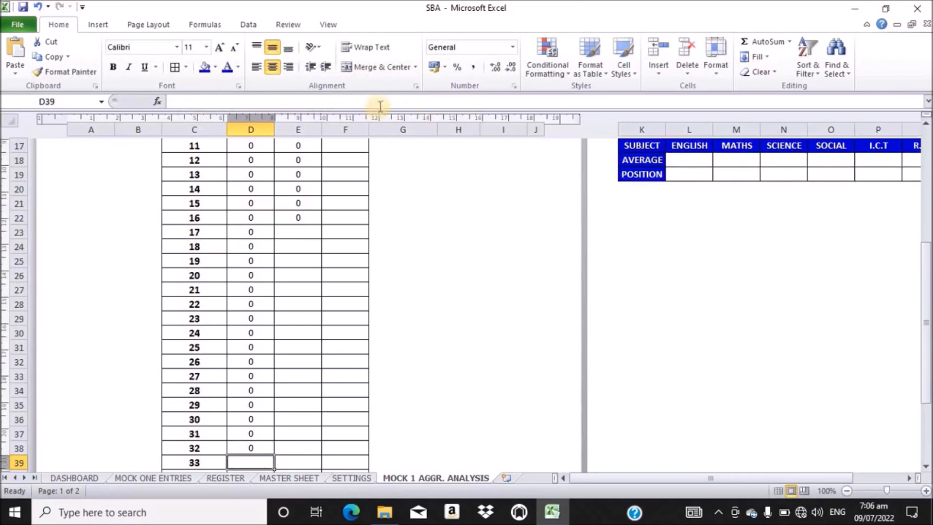
# Count the boys with aggregate 33 in D39 using =COUNTIFS('MASTER SHEET'!C:C,"M",'MASTER SHEET'!AD:AD,33).
pyautogui.click(379, 104)
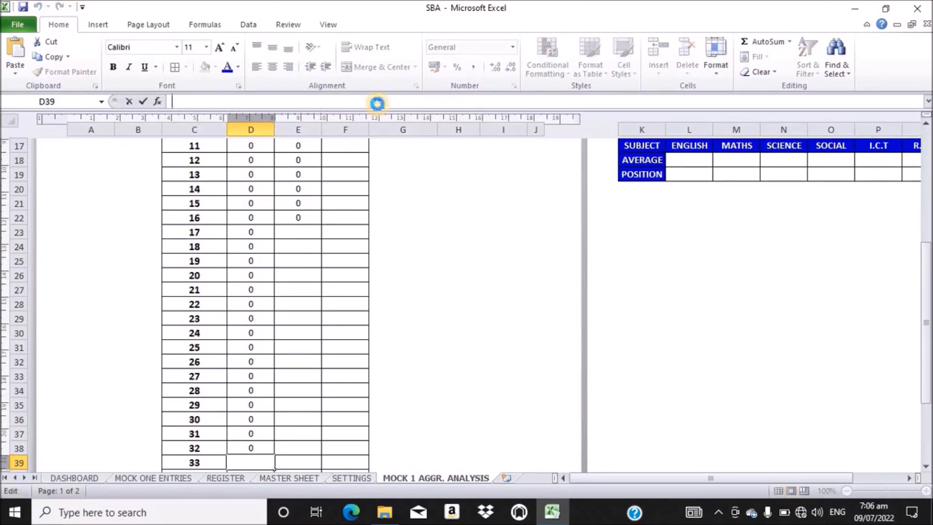
pyautogui.write('=COUNTIFS(\'MASTER SHEET\'!C:C,"M",\'MASTER SHEET\'!AD:AD,6)')
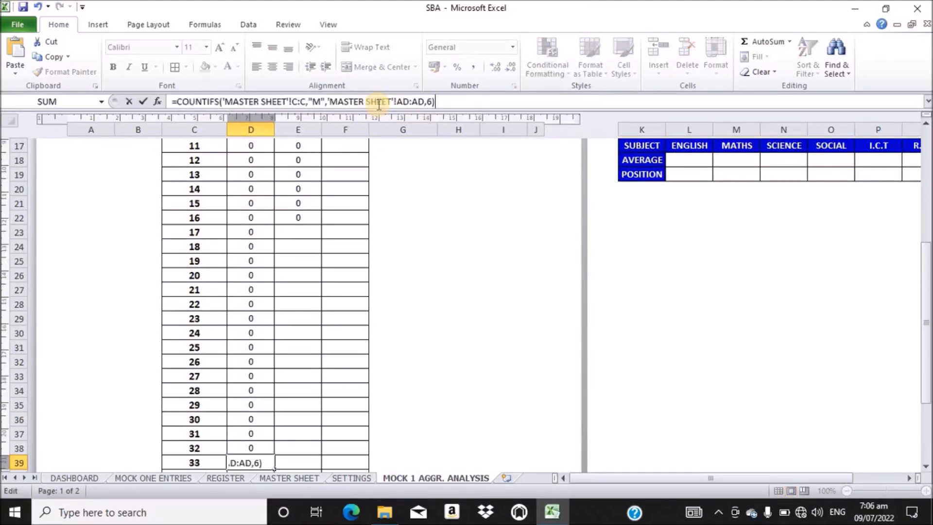
pyautogui.click(431, 101)
pyautogui.press('BackSpace')
pyautogui.write('33')
pyautogui.press('Return')
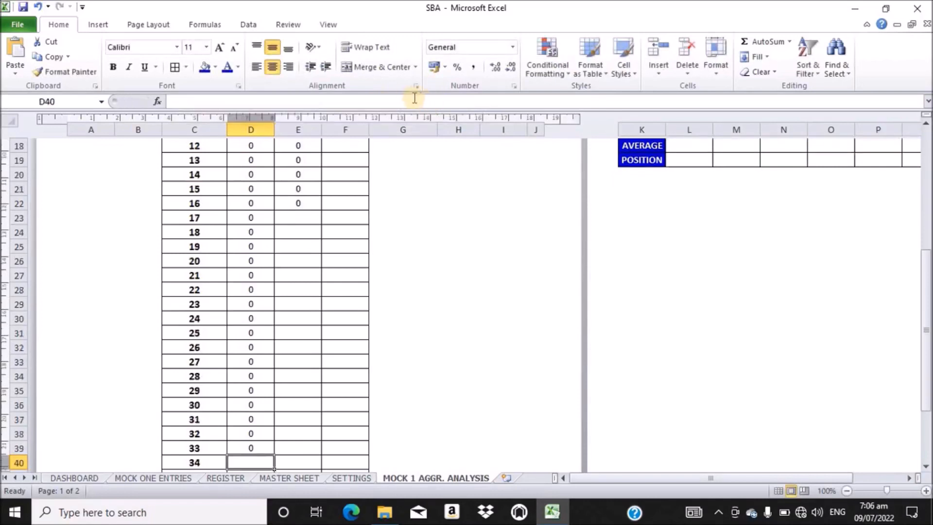
# Count the boys with aggregate 34 in D40 using =COUNTIFS('MASTER SHEET'!C:C,"M",'MASTER SHEET'!AD:AD,34).
pyautogui.click(388, 101)
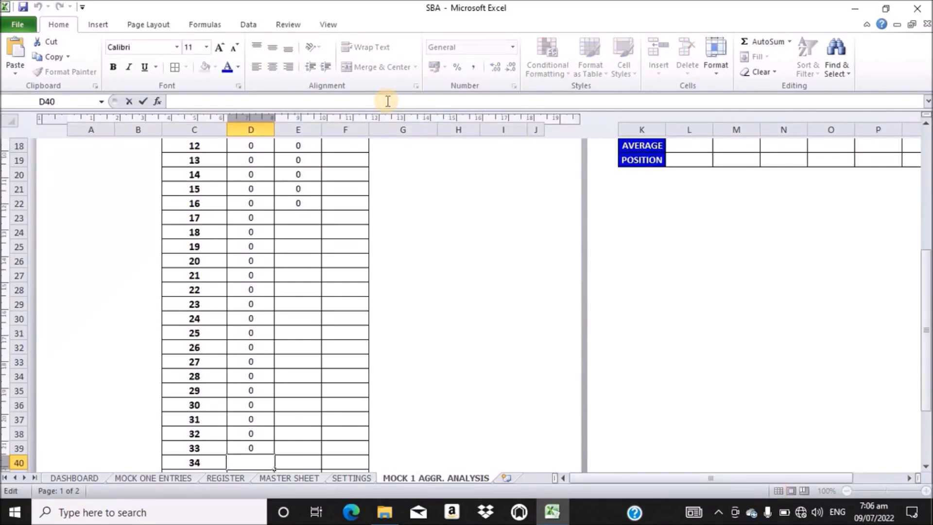
pyautogui.write('=COUNTIFS(\'MASTER SHEET\'!C:C,"M",\'MASTER SHEET\'!AD:AD,6)')
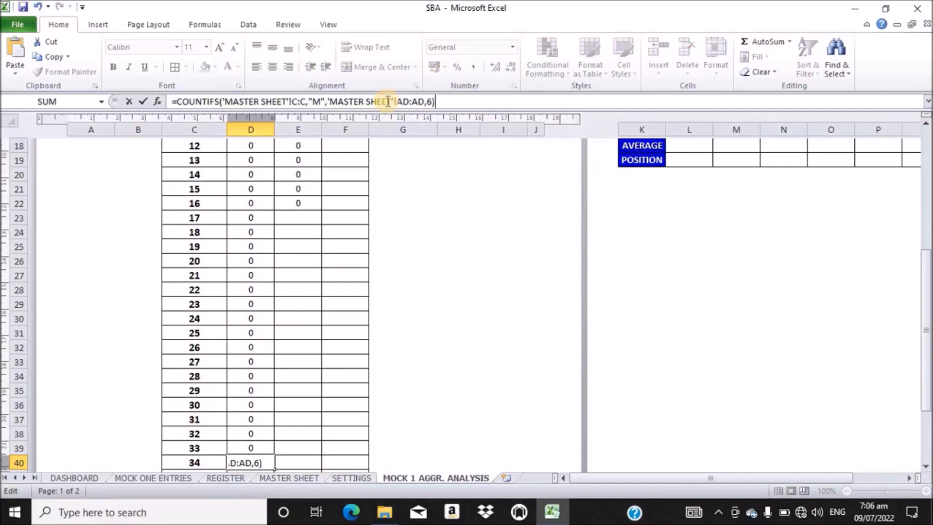
pyautogui.click(432, 101)
pyautogui.press('BackSpace')
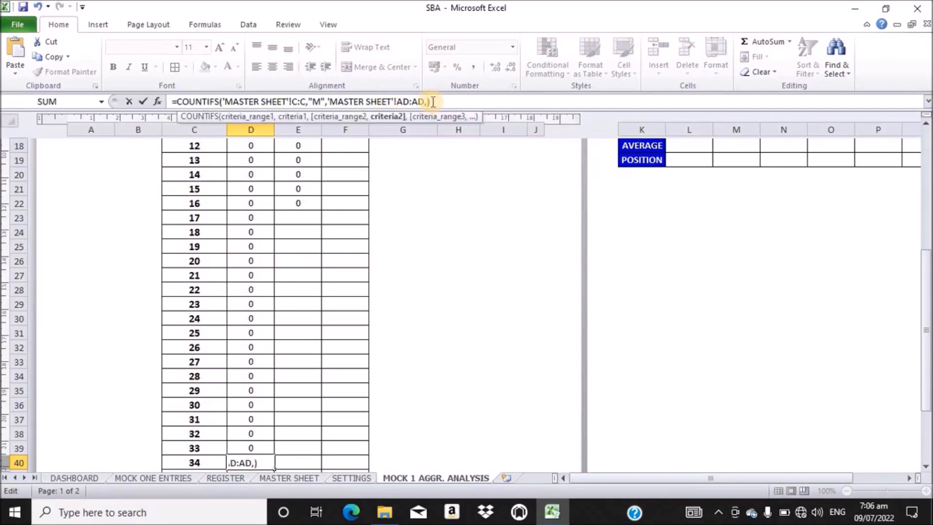
pyautogui.write('34')
pyautogui.press('Return')
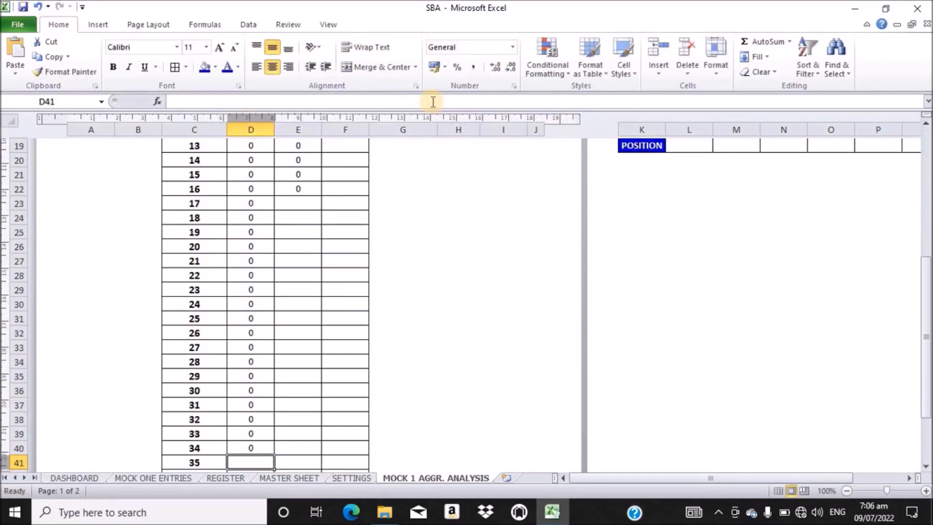
# Count the boys with aggregate 35 in D41 using =COUNTIFS('MASTER SHEET'!C:C,"M",'MASTER SHEET'!AD:AD,35).
pyautogui.click(392, 101)
pyautogui.write('=COUNTIFS(\'MASTER SHEET\'!C:C,"M",\'MASTER SHEET\'!AD:AD,6)')
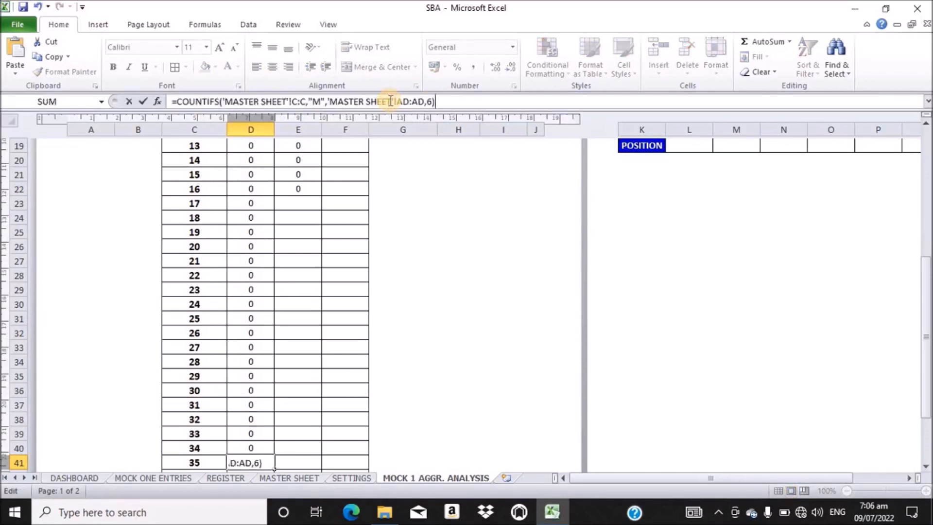
pyautogui.click(432, 102)
pyautogui.press('BackSpace')
pyautogui.write('35')
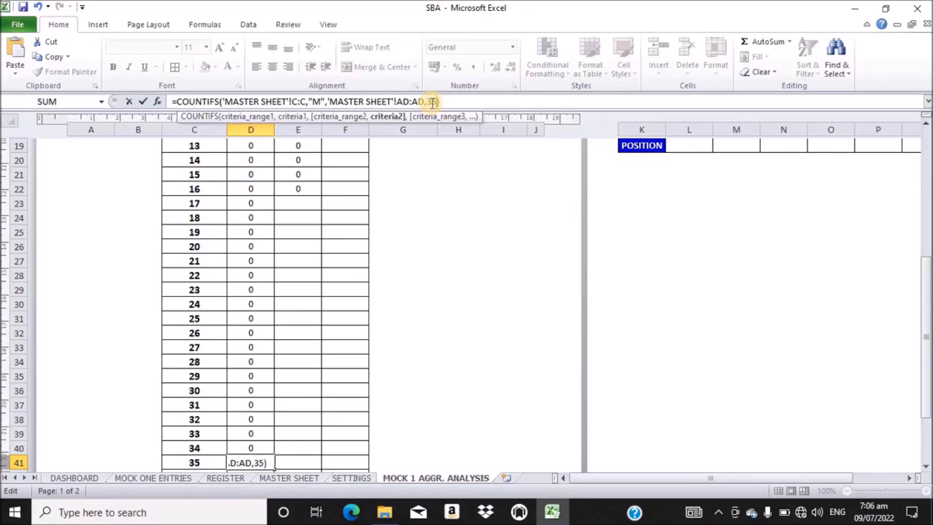
pyautogui.press('Return')
# Count the boys with aggregate 36 in D42 using =COUNTIFS('MASTER SHEET'!C:C,"M",'MASTER SHEET'!AD:AD,36).
pyautogui.click(393, 102)
pyautogui.write('=COUNTIFS(\'MASTER SHEET\'!C:C,"M",\'MASTER SHEET\'!AD:AD,6)')
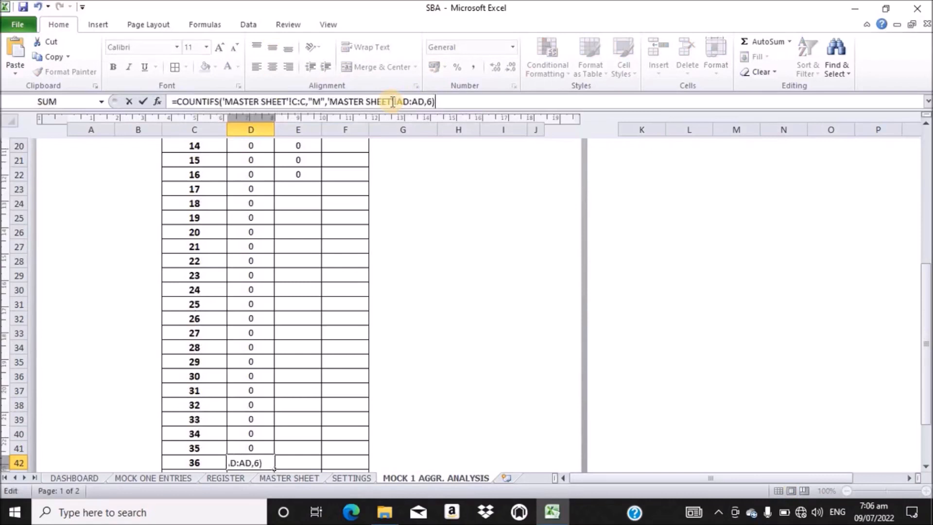
pyautogui.click(430, 101)
pyautogui.write('3')
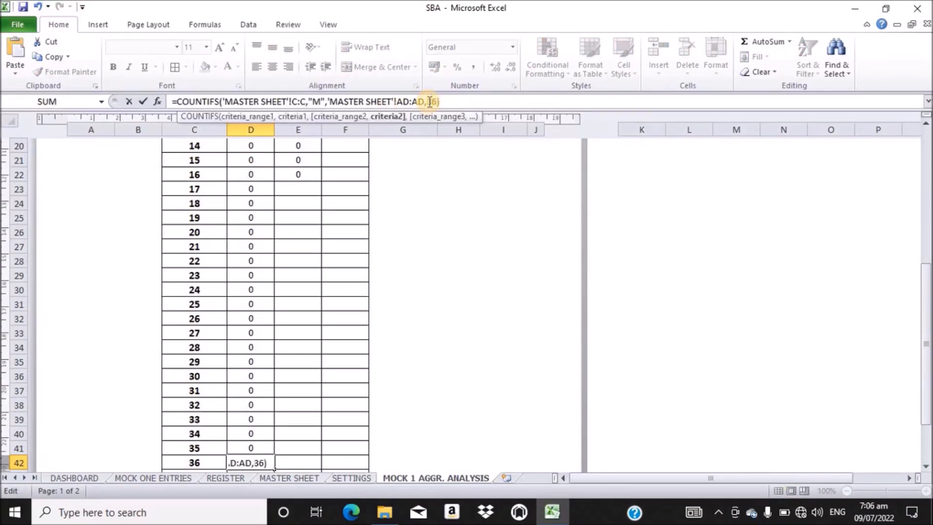
pyautogui.press('Return')
# Count the boys with aggregate 37 in D43 using =COUNTIFS('MASTER SHEET'!C:C,"M",'MASTER SHEET'!AD:AD,37).
pyautogui.click(405, 98)
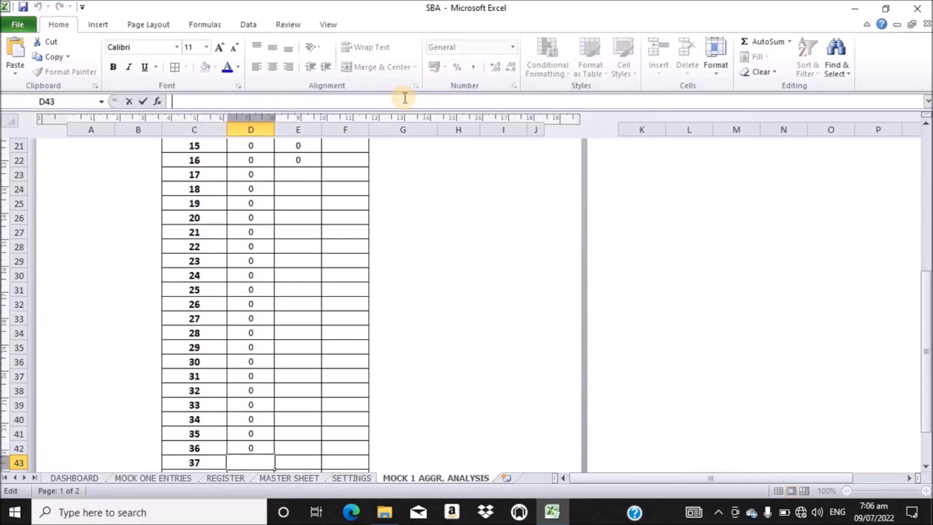
pyautogui.write('=COUNTIFS(\'MASTER SHEET\'!C:C,"M",\'MASTER SHEET\'!AD:AD,6)')
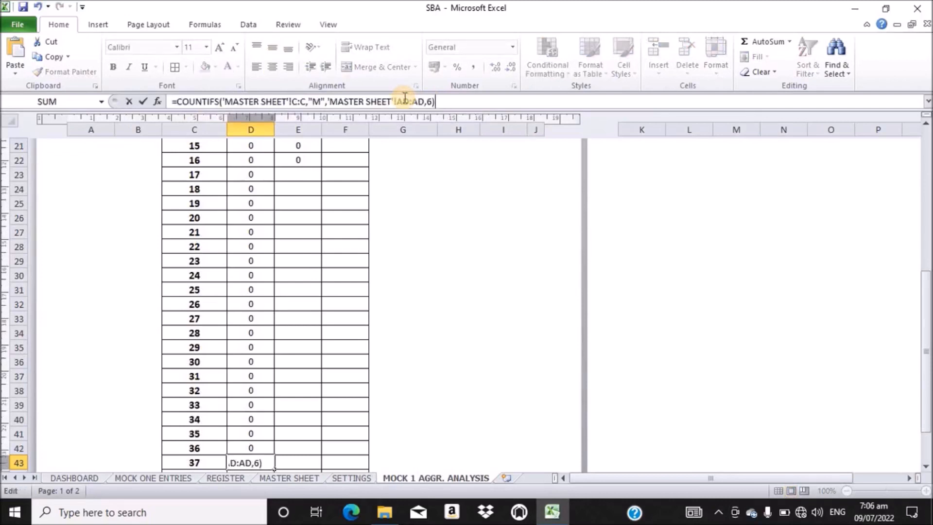
pyautogui.click(433, 102)
pyautogui.press('BackSpace')
pyautogui.write('37')
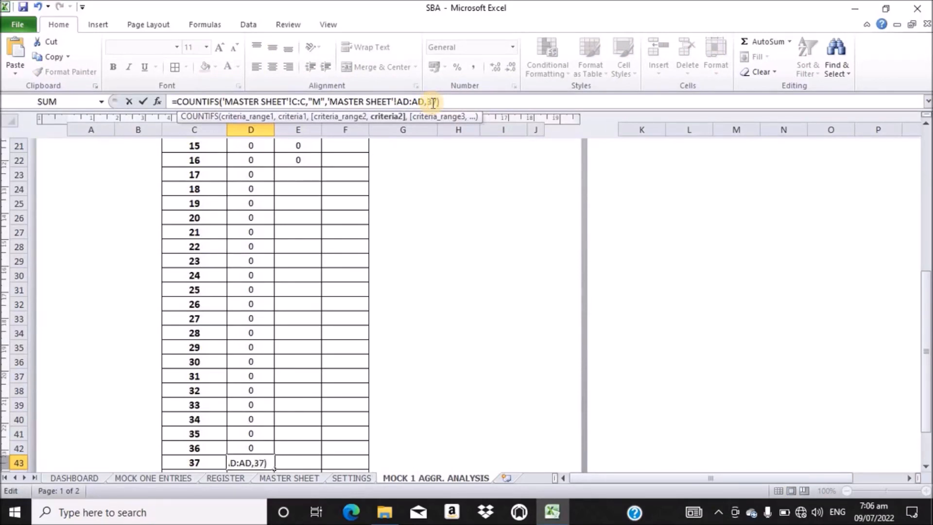
pyautogui.press('Return')
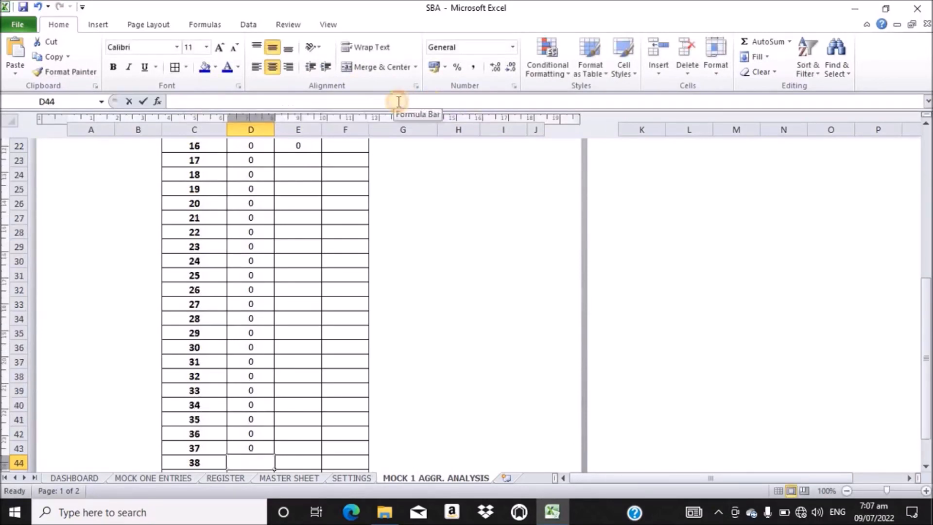
# Count the boys with aggregate 38 in D44 using =COUNTIFS('MASTER SHEET'!C:C,"M",'MASTER SHEET'!AD:AD,38).
pyautogui.click(398, 102)
pyautogui.write('=COUNTIFS(\'MASTER SHEET\'!C:C,"M",\'MASTER SHEET\'!AD:AD,6)')
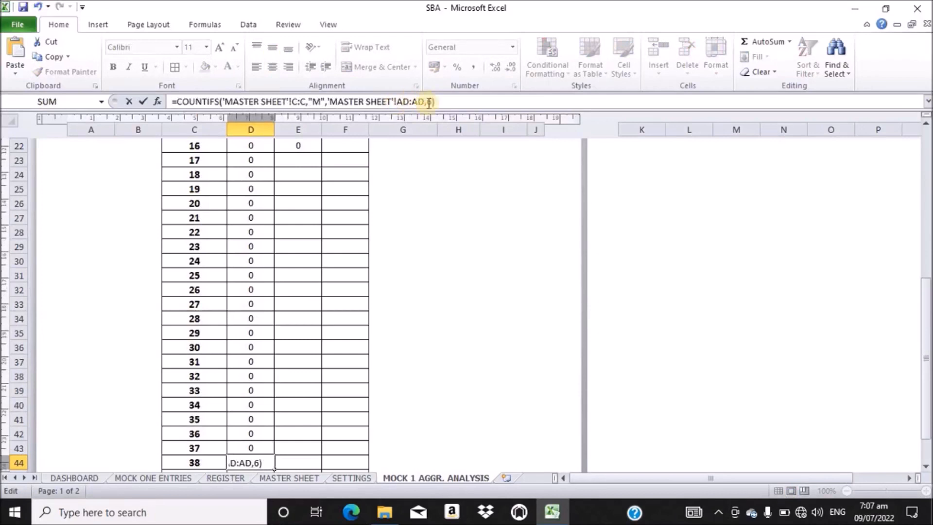
pyautogui.click(432, 102)
pyautogui.press('BackSpace')
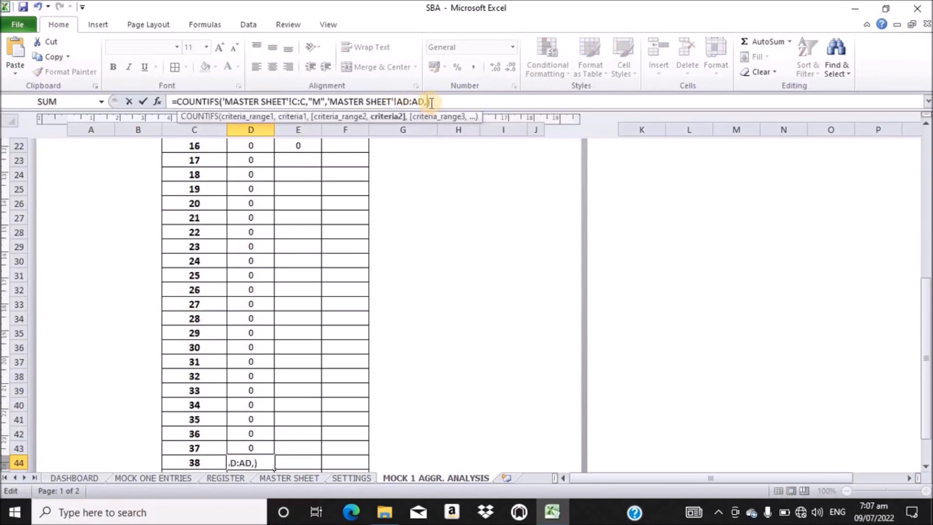
pyautogui.write('38')
pyautogui.press('Return')
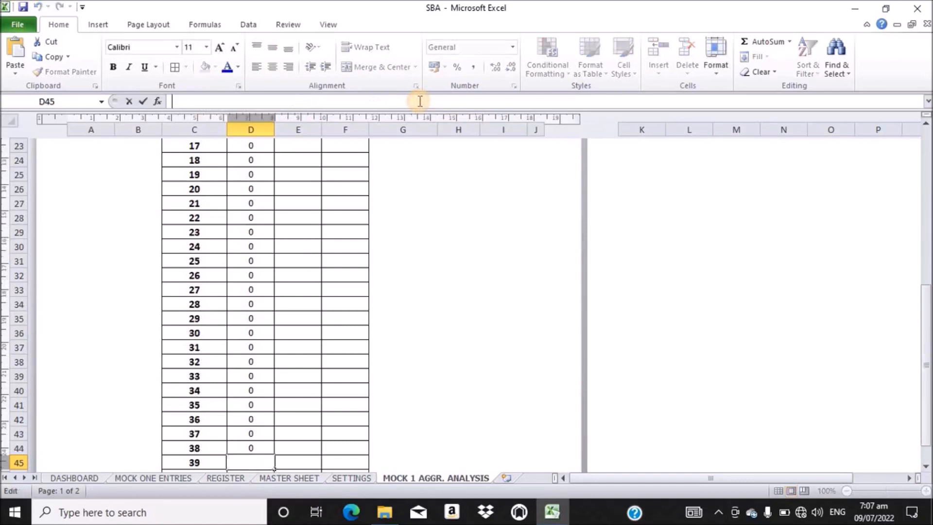
# Count the boys with aggregate 39 in D45 using =COUNTIFS('MASTER SHEET'!C:C,"M",'MASTER SHEET'!AD:AD,39).
pyautogui.write('=COUNTIFS(\'MASTER SHEET\'!C:C,"M",\'MASTER SHEET\'!AD:AD,6)')
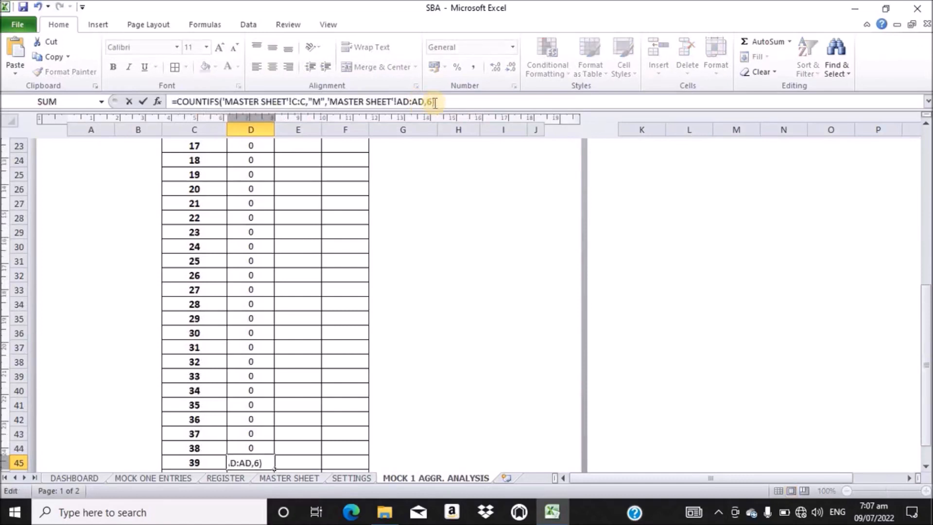
pyautogui.click(432, 101)
pyautogui.press('BackSpace')
pyautogui.write('39')
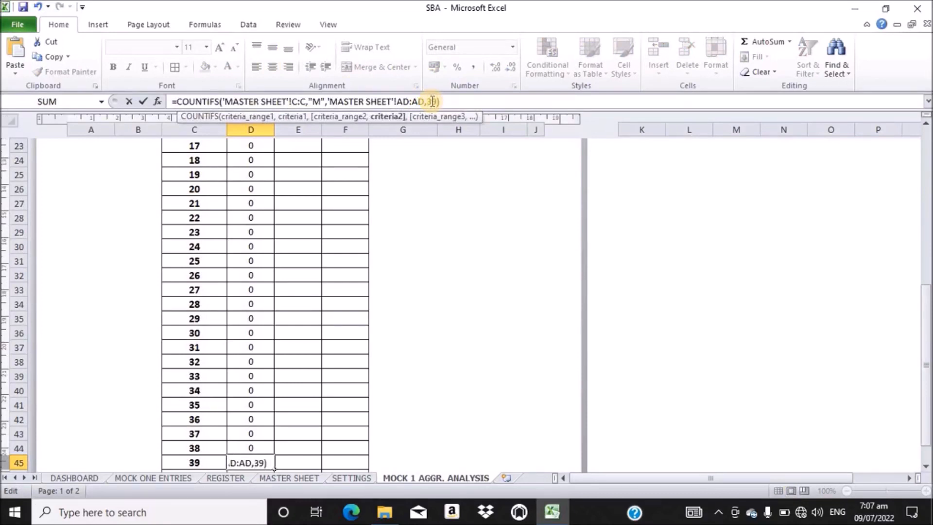
pyautogui.press('Return')
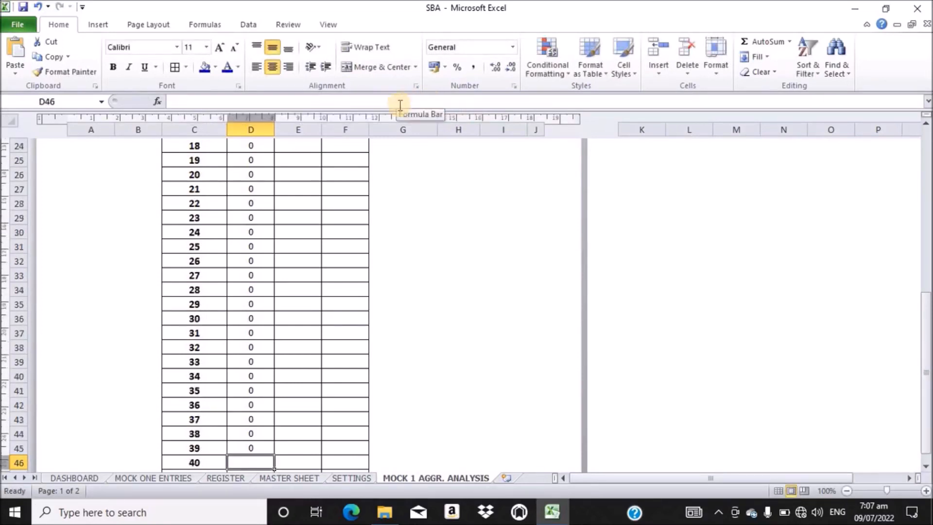
# Count the boys with aggregate 40 in D46 using =COUNTIFS('MASTER SHEET'!C:C,"M",'MASTER SHEET'!AD:AD,40).
pyautogui.click(386, 97)
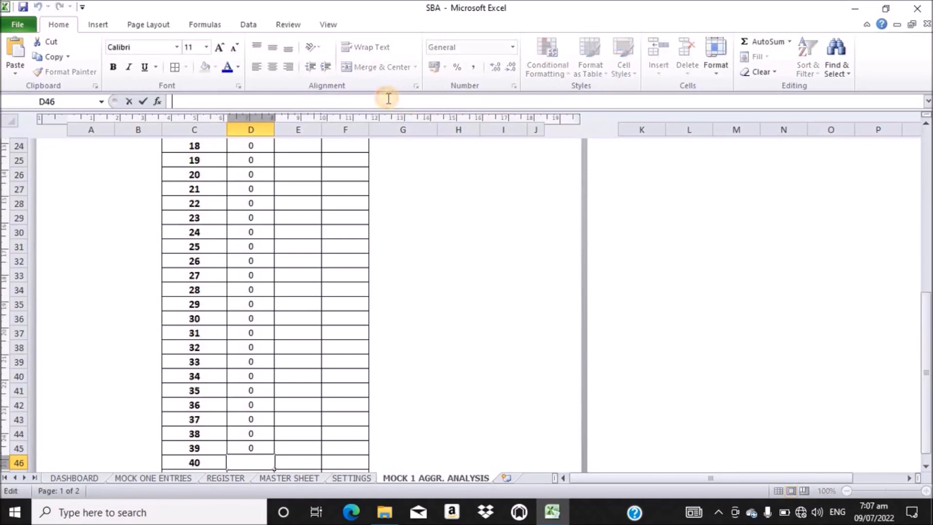
pyautogui.write('=COUNTIFS(\'MASTER SHEET\'!C:C,"M",\'MASTER SHEET\'!AD:AD,6)')
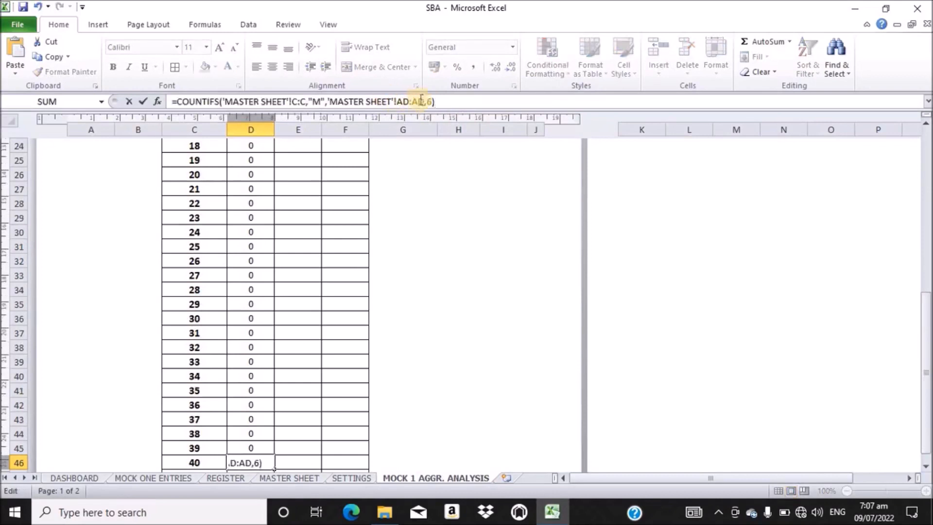
pyautogui.click(431, 101)
pyautogui.press('BackSpace')
pyautogui.write('40')
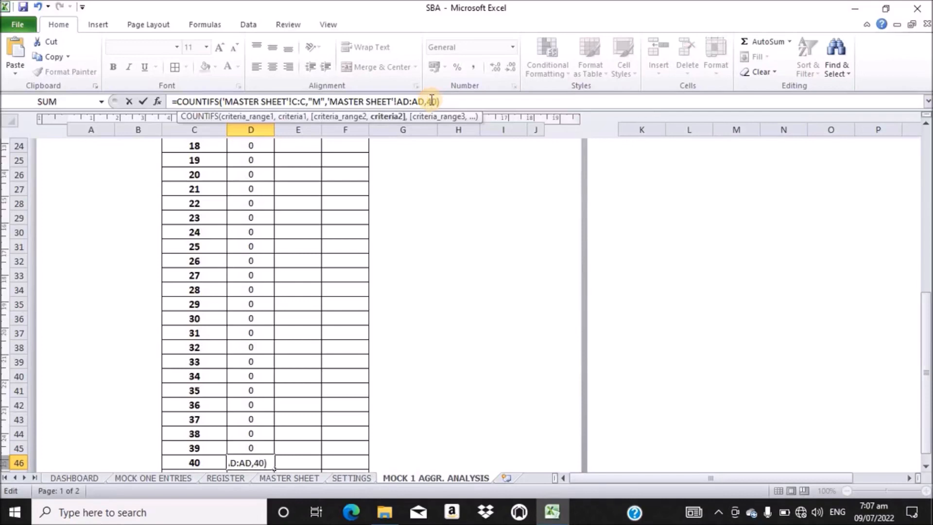
pyautogui.press('Return')
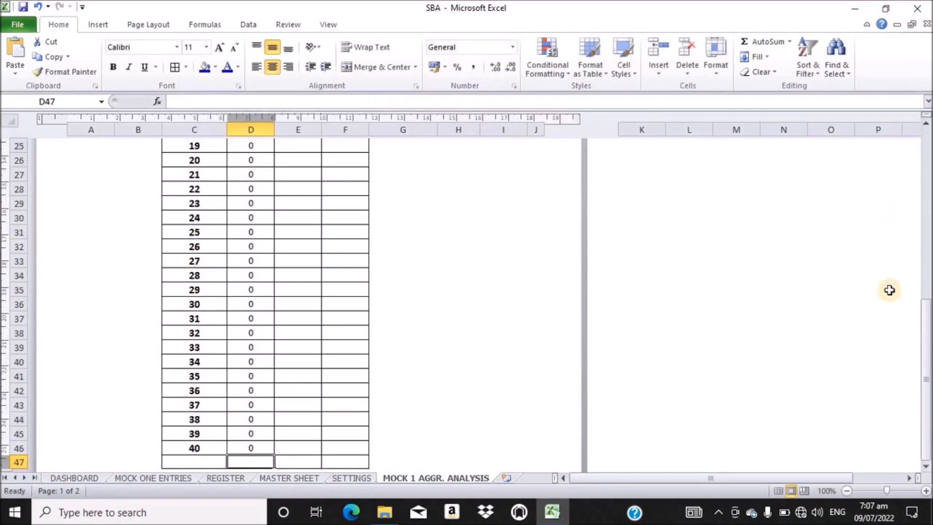
# Copy the text of the girls' COUNTIFS formula for aggregate 16 from E22, leaving the cell itself as it is.
pyautogui.moveTo(926, 319); pyautogui.dragTo(918, 233)
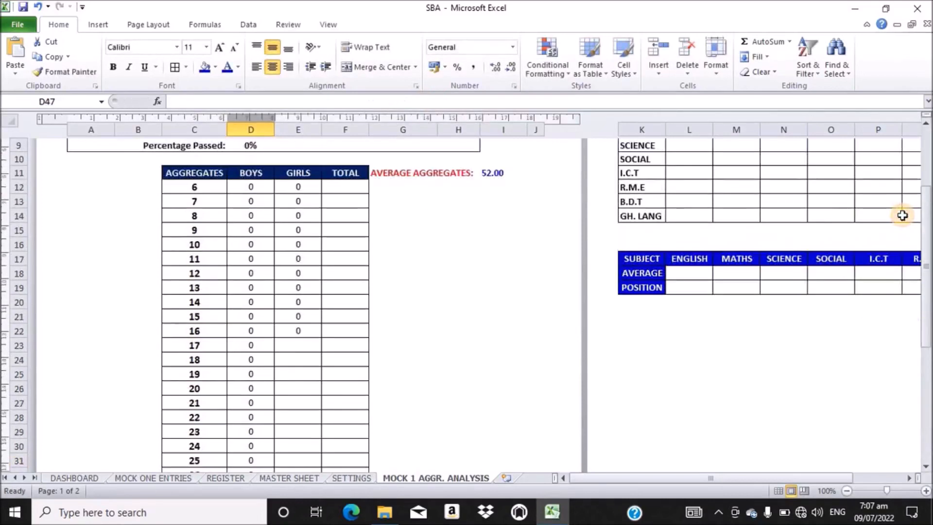
pyautogui.click(305, 329)
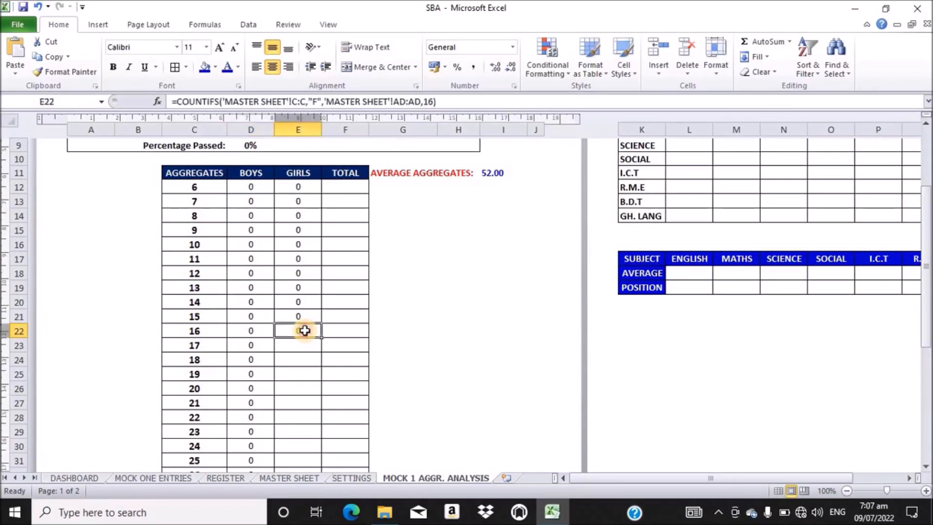
pyautogui.click(437, 101)
pyautogui.moveTo(437, 101); pyautogui.dragTo(167, 102)
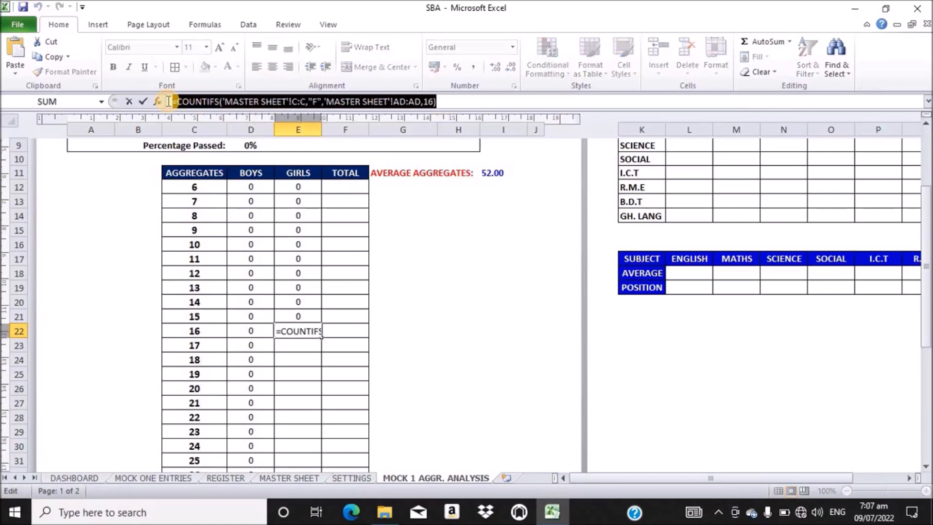
pyautogui.hotkey('ctrl', 'c')
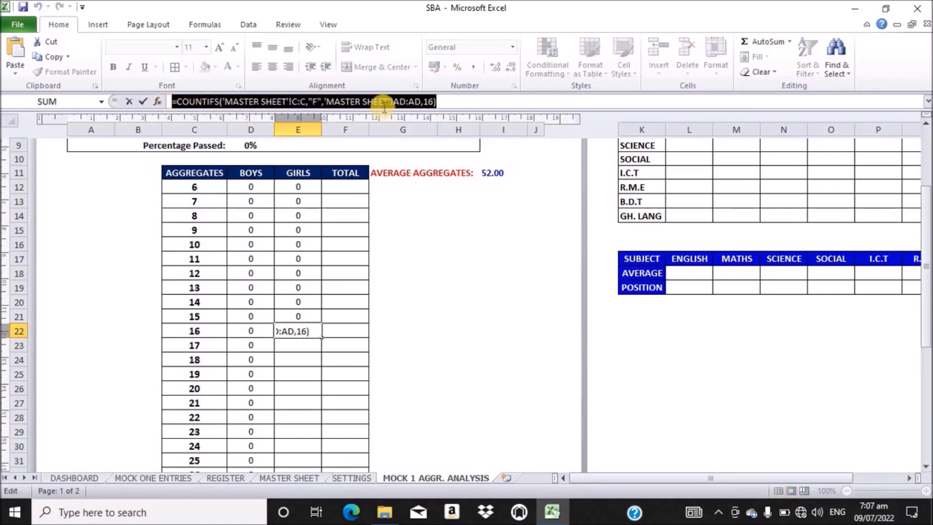
pyautogui.click(463, 102)
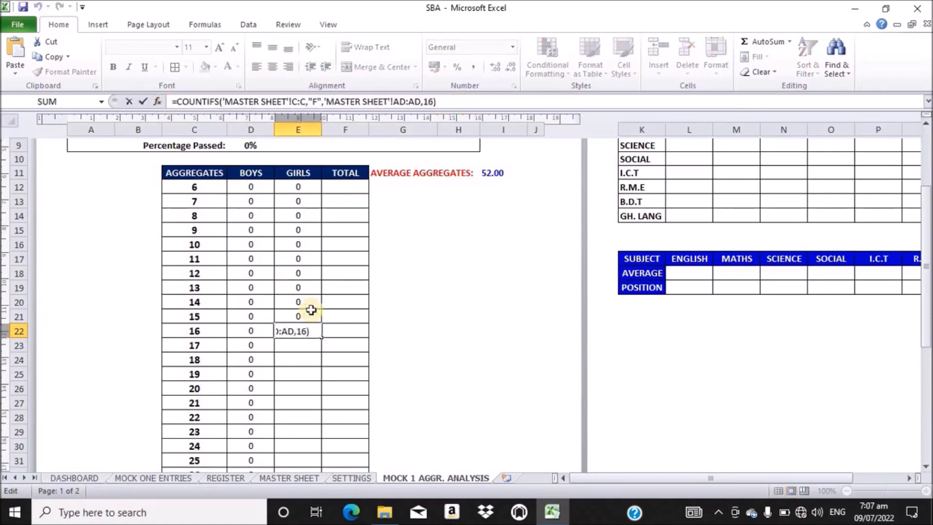
pyautogui.press('Return')
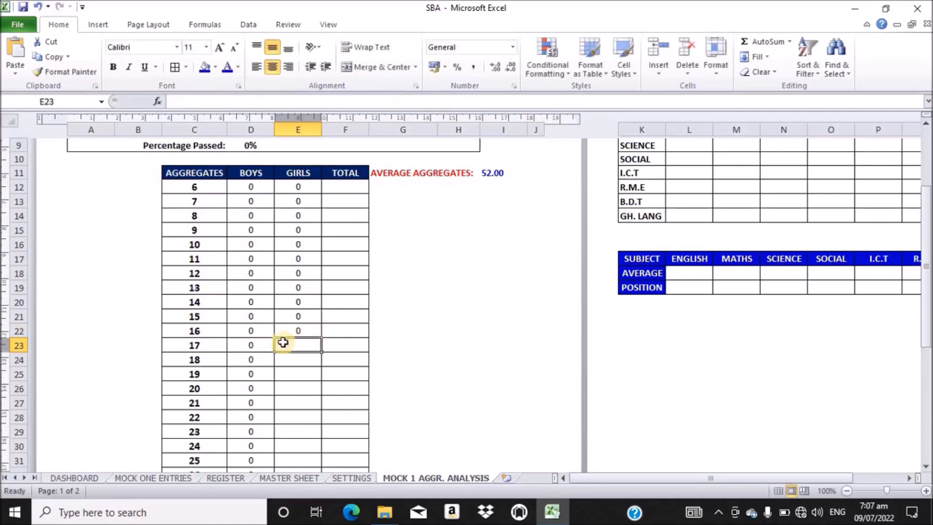
# Count the girls with aggregate 17 in E23 using =COUNTIFS('MASTER SHEET'!C:C,"F",'MASTER SHEET'!AD:AD,17).
pyautogui.click(273, 100)
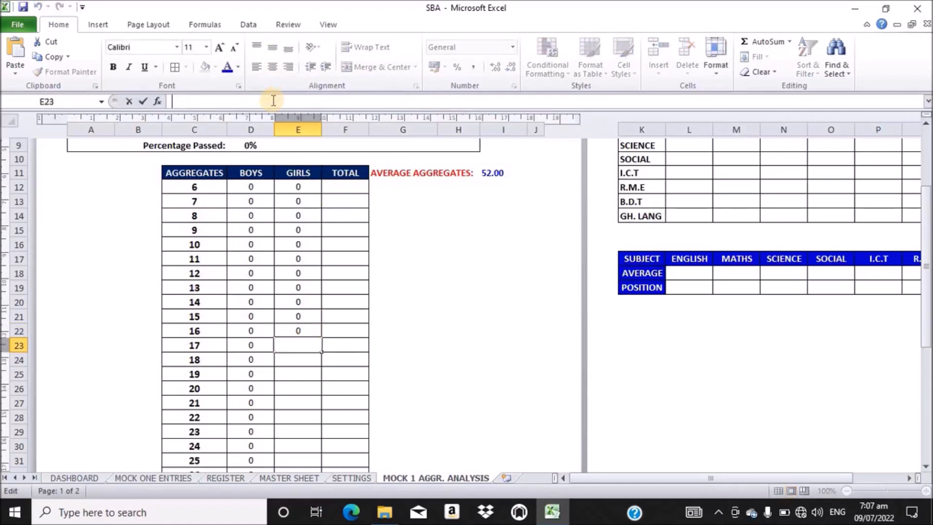
pyautogui.hotkey('ctrl', 'v')
pyautogui.click(430, 101)
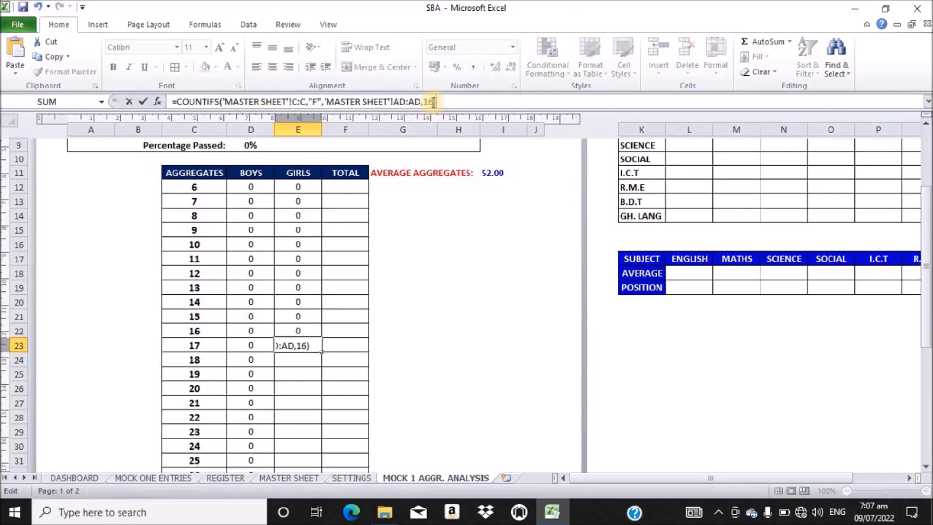
pyautogui.click(432, 102)
pyautogui.press('BackSpace')
pyautogui.write('7')
pyautogui.press('Return')
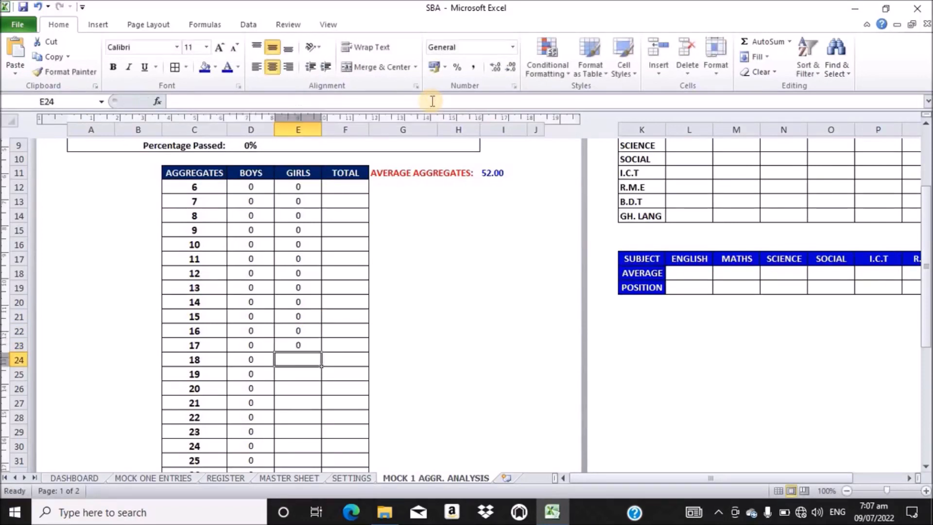
# Count the girls with aggregate 18 in E24 using =COUNTIFS('MASTER SHEET'!C:C,"F",'MASTER SHEET'!AD:AD,18).
pyautogui.click(354, 103)
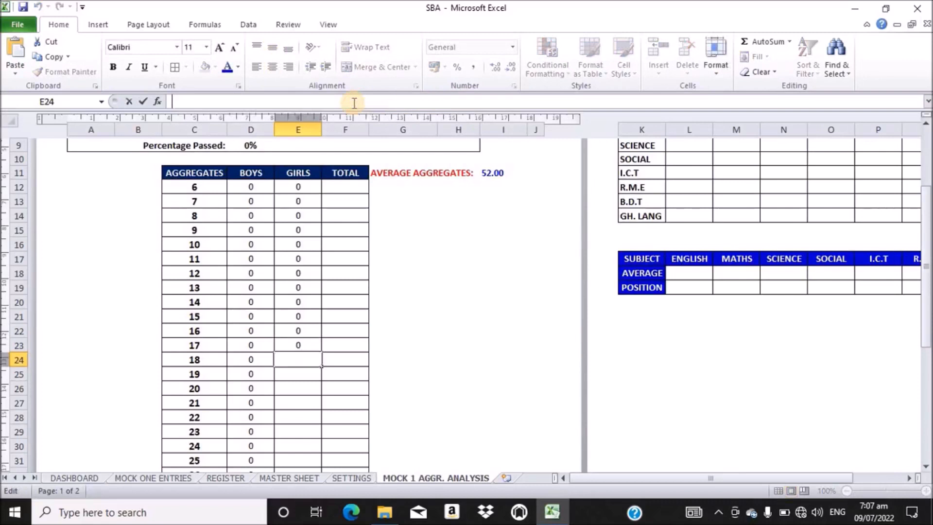
pyautogui.hotkey('ctrl', 'v')
pyautogui.click(435, 101)
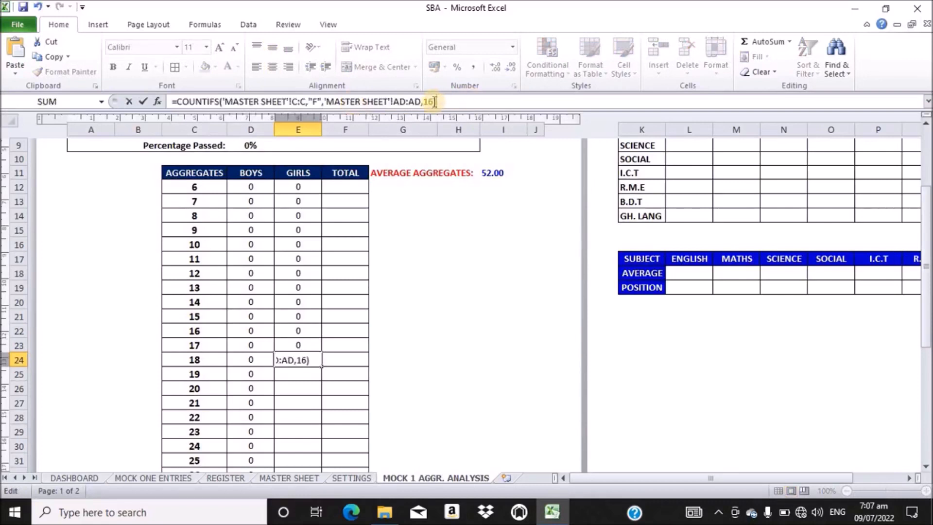
pyautogui.press('Left')
pyautogui.press('BackSpace')
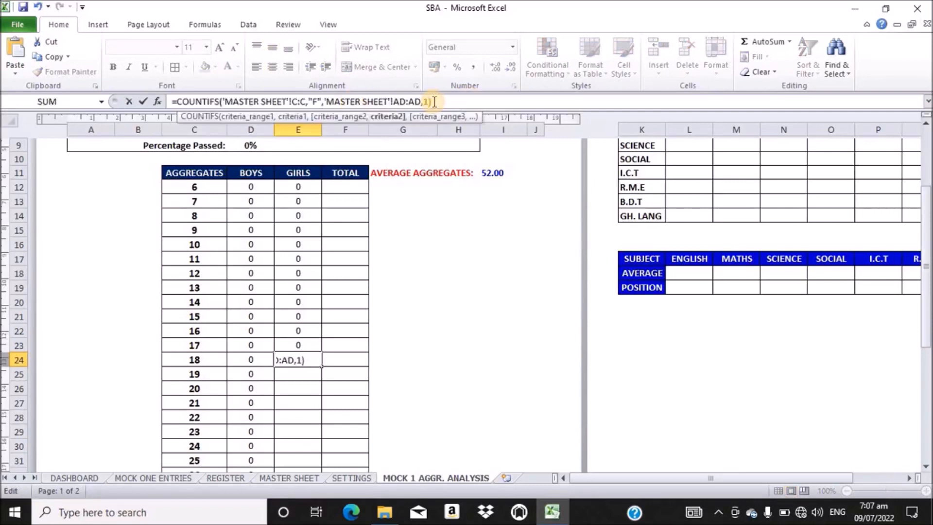
pyautogui.write('8')
pyautogui.press('Return')
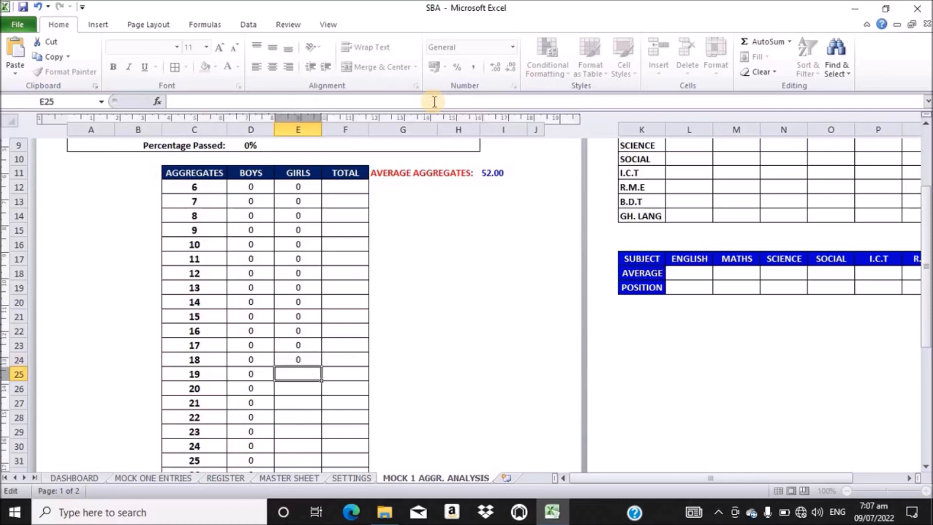
# Count the girls with aggregate 19 in E25 using =COUNTIFS('MASTER SHEET'!C:C,"F",'MASTER SHEET'!AD:AD,19).
pyautogui.click(396, 99)
pyautogui.write('=COUNTIFS(\'MASTER SHEET\'!C:C,"F",\'MASTER SHEET\'!AD:AD,16)')
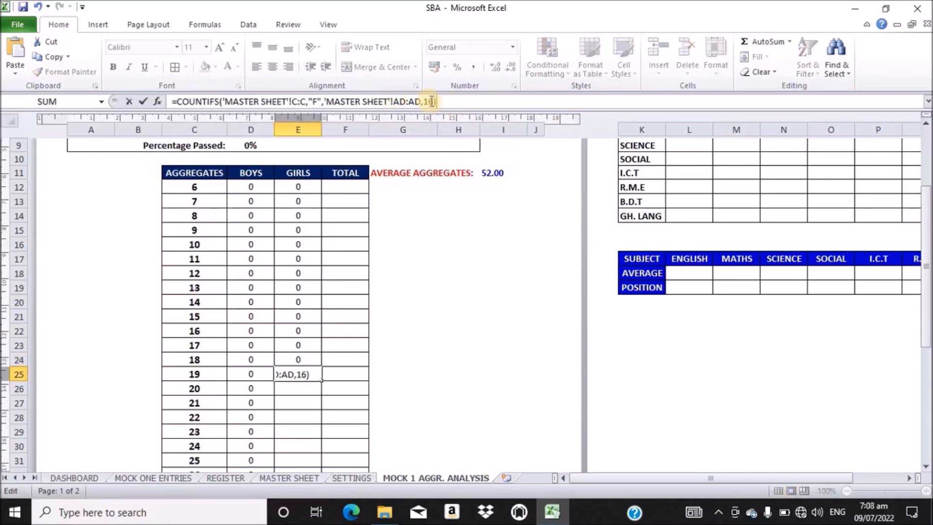
pyautogui.click(434, 101)
pyautogui.press('BackSpace')
pyautogui.write('9')
pyautogui.press('Return')
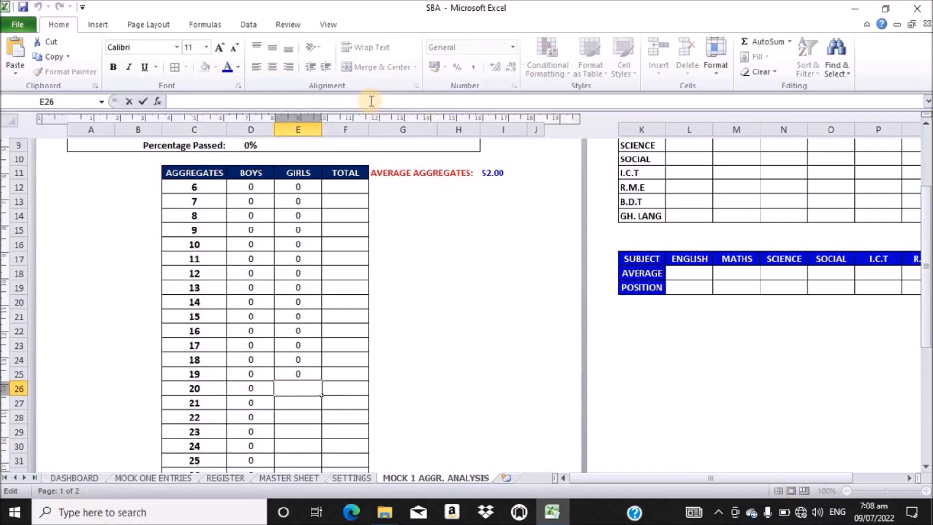
# Count the girls with aggregate 20 in E26 using =COUNTIFS('MASTER SHEET'!C:C,"F",'MASTER SHEET'!AD:AD,20).
pyautogui.write('=COUNTIFS(\'MASTER SHEET\'!C:C,"F",\'MASTER SHEET\'!AD:AD,16)')
pyautogui.click(435, 101)
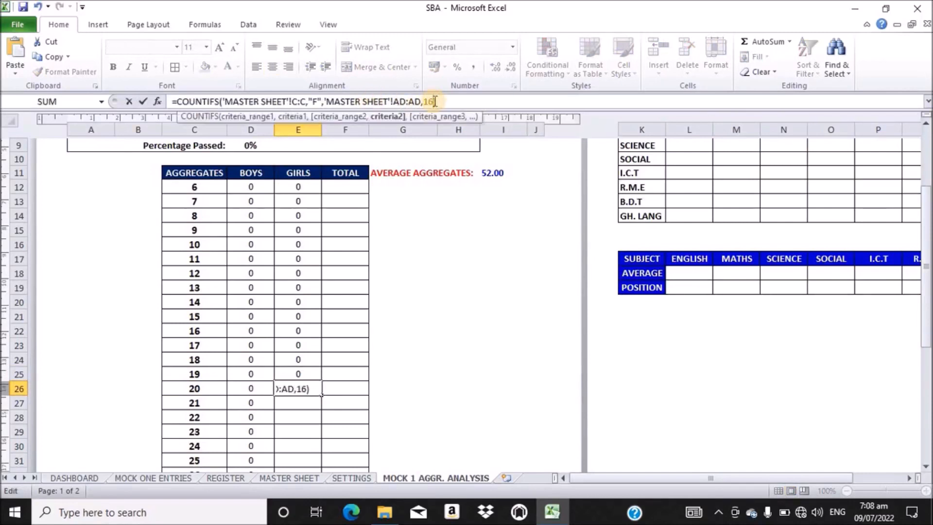
pyautogui.press('BackSpace')
pyautogui.press('BackSpace')
pyautogui.write('20')
pyautogui.press('Return')
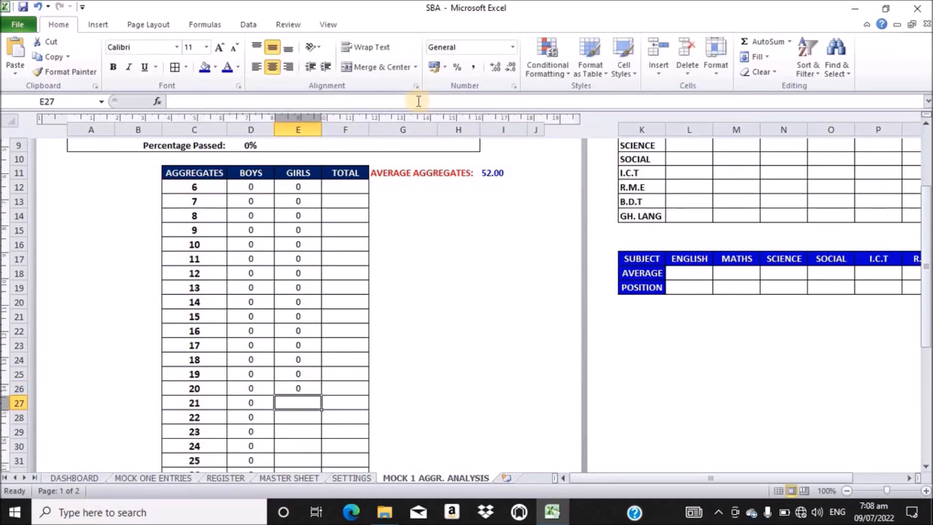
# Count the girls with aggregate 21 in E27 using =COUNTIFS('MASTER SHEET'!C:C,"F",'MASTER SHEET'!AD:AD,21).
pyautogui.click(413, 102)
pyautogui.write('=COUNTIFS(\'MASTER SHEET\'!C:C,"F",\'MASTER SHEET\'!AD:AD,16)')
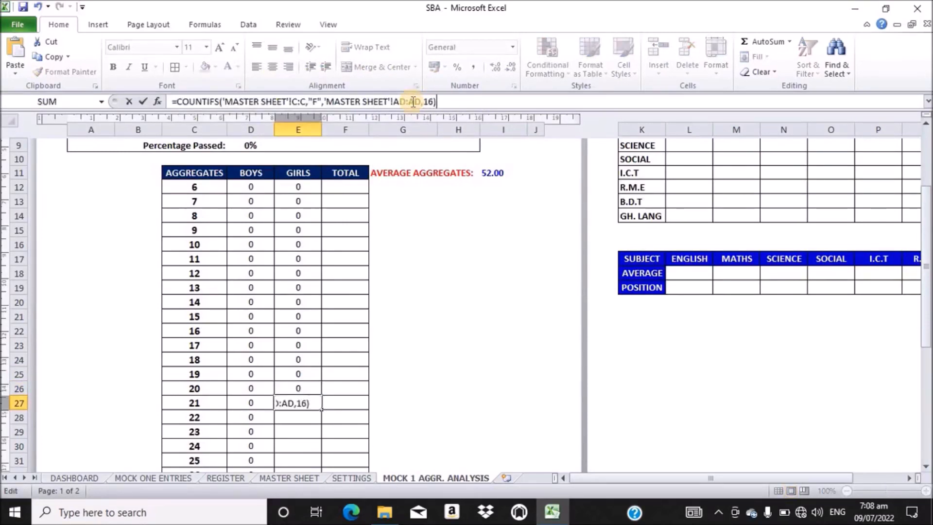
pyautogui.doubleClick(434, 102)
pyautogui.write('1')
pyautogui.press('BackSpace')
pyautogui.write('21')
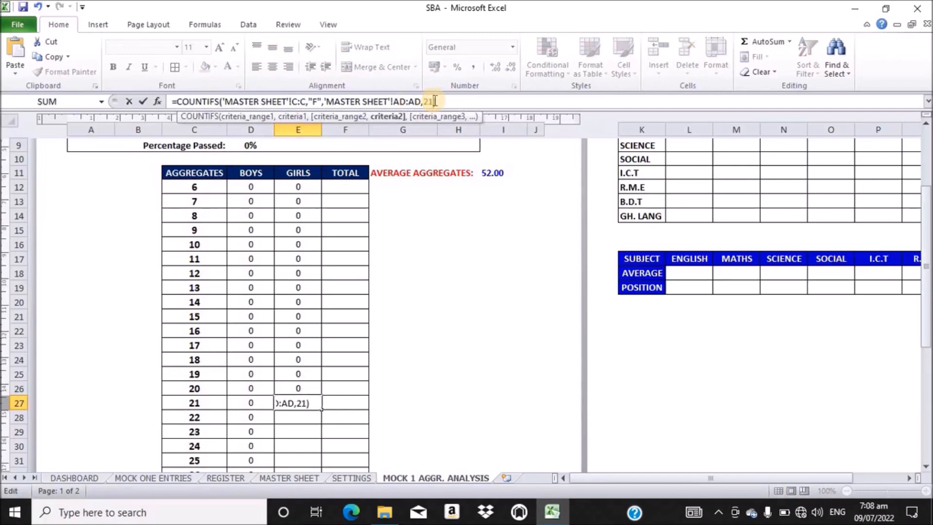
pyautogui.press('Return')
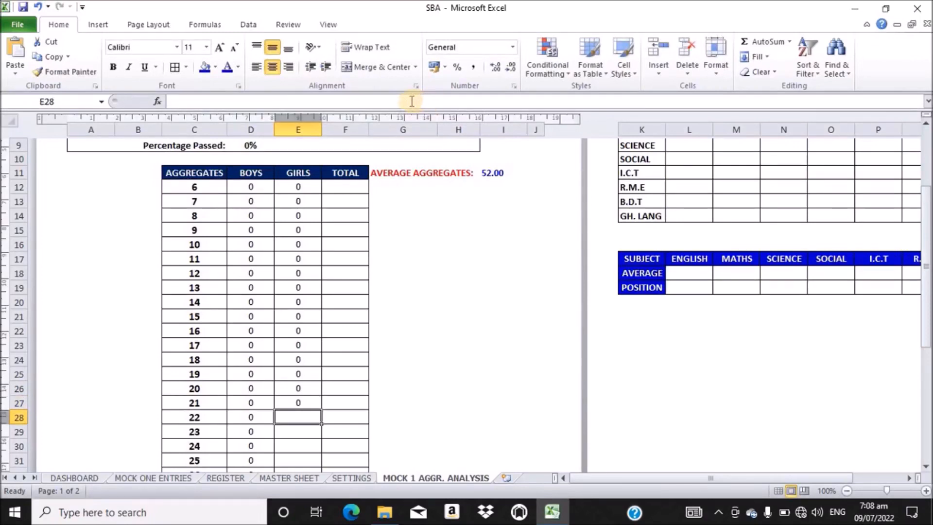
# Count the girls with aggregate 22 in E28 using =COUNTIFS('MASTER SHEET'!C:C,"F",'MASTER SHEET'!AD:AD,22).
pyautogui.click(412, 101)
pyautogui.write('=COUNTIFS(\'MASTER SHEET\'!C:C,"F",\'MASTER SHEET\'!AD:AD,16)')
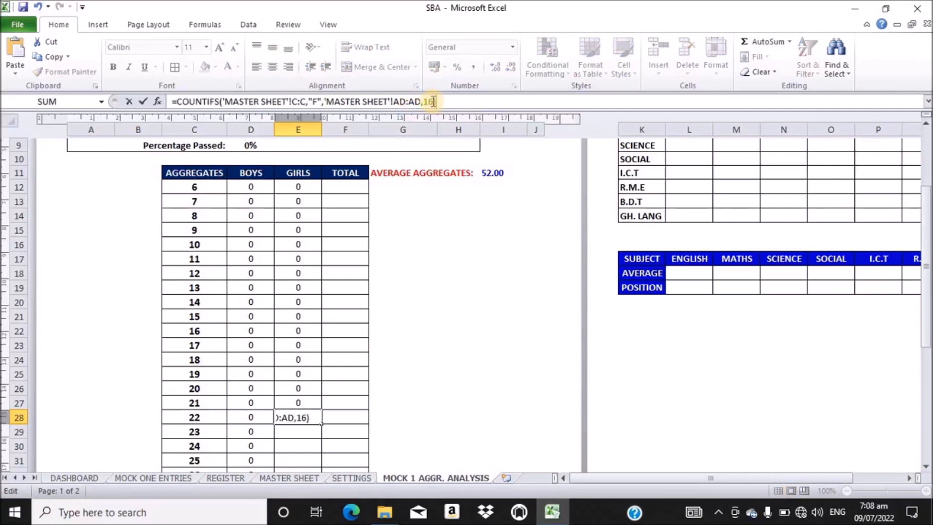
pyautogui.click(433, 101)
pyautogui.press('BackSpace')
pyautogui.press('BackSpace')
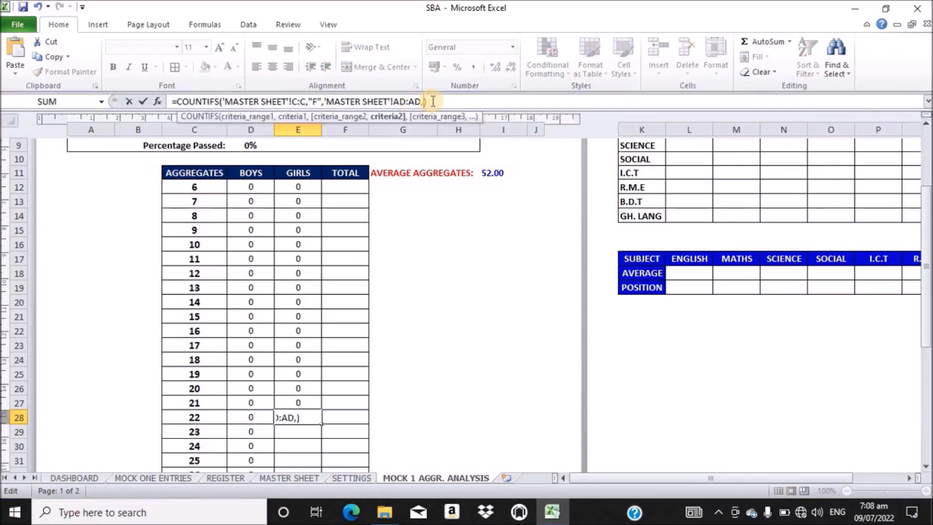
pyautogui.write('22')
pyautogui.press('Return')
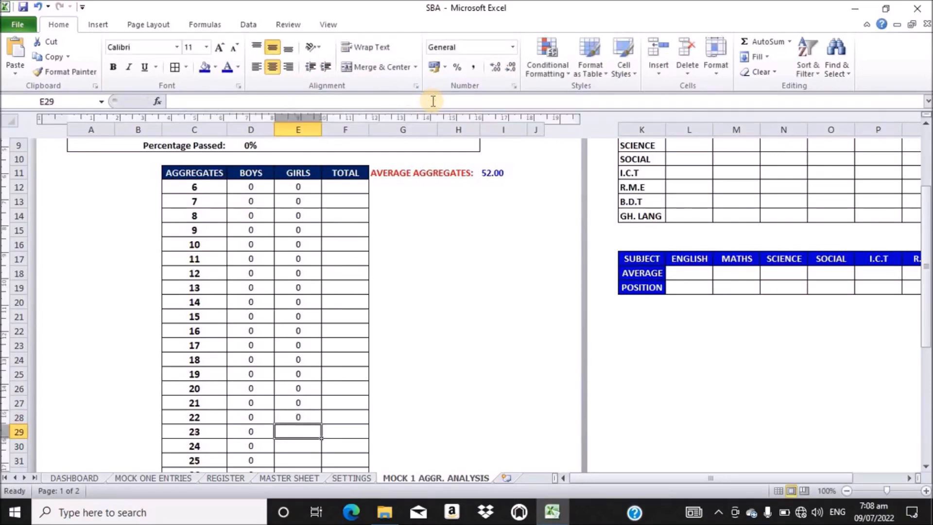
# Count the girls with aggregate 23 in E29 using =COUNTIFS('MASTER SHEET'!C:C,"F",'MASTER SHEET'!AD:AD,23).
pyautogui.click(387, 99)
pyautogui.write('=COUNTIFS(\'MASTER SHEET\'!C:C,"F",\'MASTER SHEET\'!AD:AD,16)')
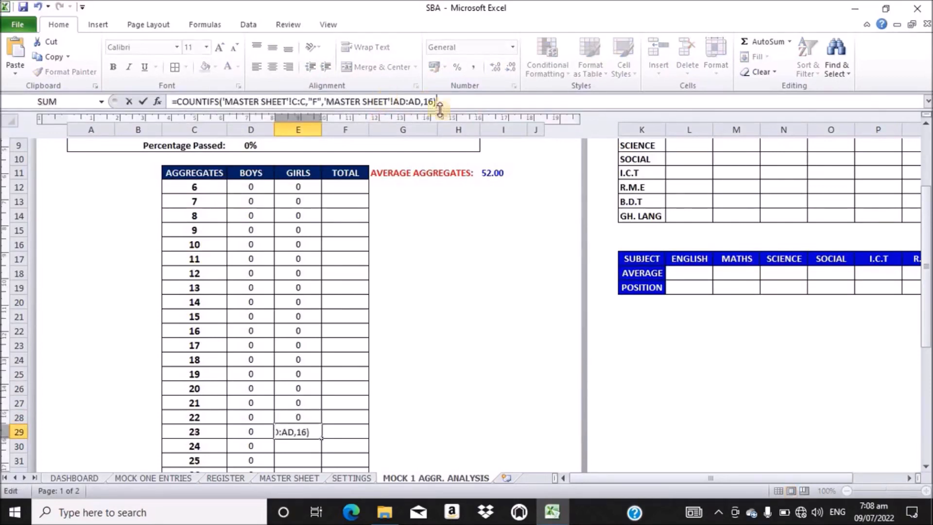
pyautogui.click(433, 102)
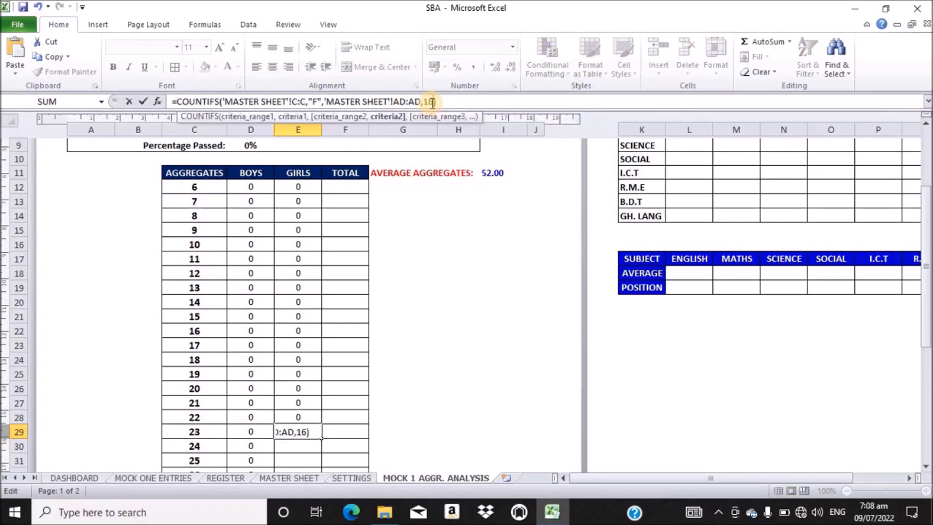
pyautogui.press('BackSpace')
pyautogui.press('BackSpace')
pyautogui.write('23')
pyautogui.press('Return')
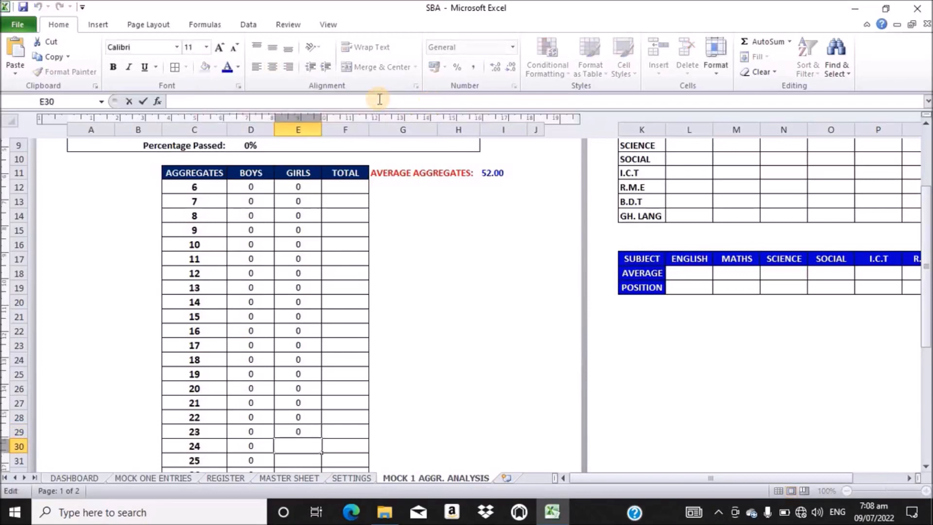
# Count the girls with aggregate 24 in E30 using =COUNTIFS('MASTER SHEET'!C:C,"F",'MASTER SHEET'!AD:AD,24).
pyautogui.write('=COUNTIFS(\'MASTER SHEET\'!C:C,"F",\'MASTER SHEET\'!AD:AD,16)')
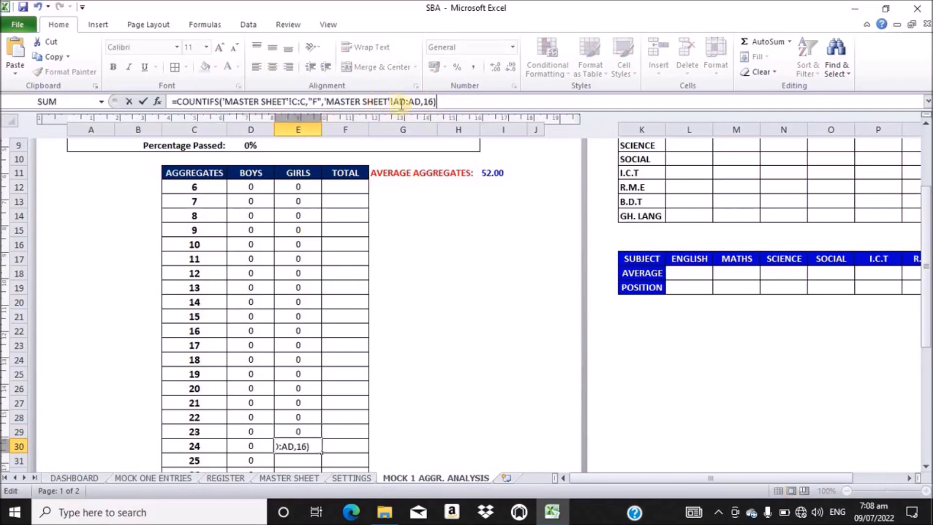
pyautogui.click(434, 101)
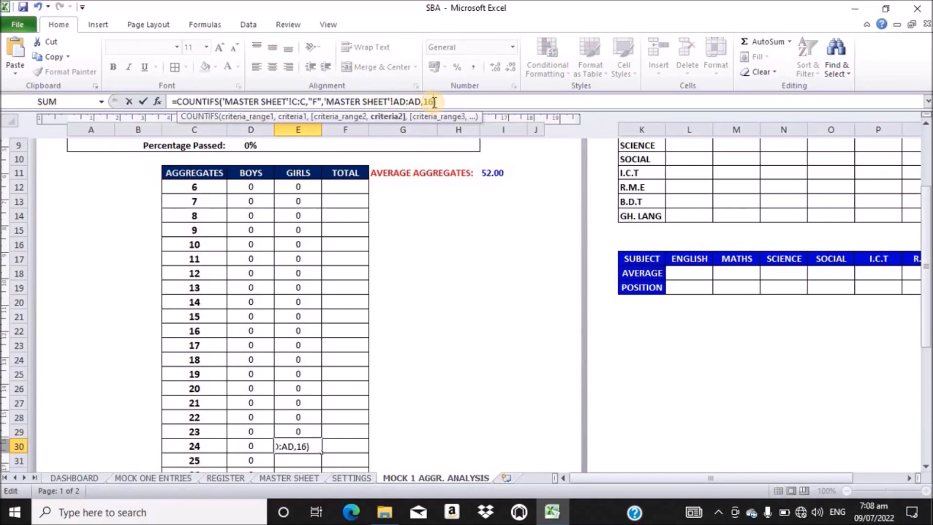
pyautogui.press('BackSpace')
pyautogui.press('BackSpace')
pyautogui.write('24')
pyautogui.press('Return')
# Count the girls with aggregate 25 in E31 using =COUNTIFS('MASTER SHEET'!C:C,"F",'MASTER SHEET'!AD:AD,25).
pyautogui.click(421, 103)
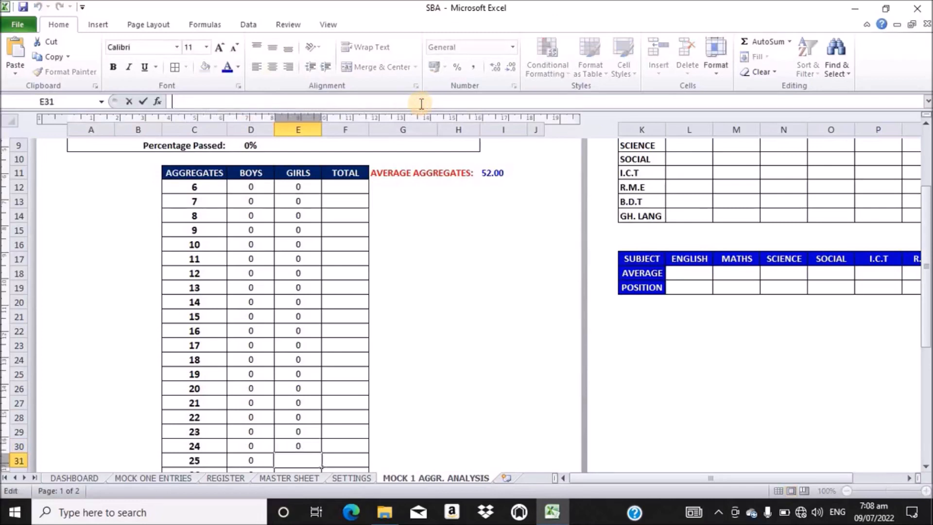
pyautogui.write('=COUNTIFS(\'MASTER SHEET\'!C:C,"F",\'MASTER SHEET\'!AD:AD,16)')
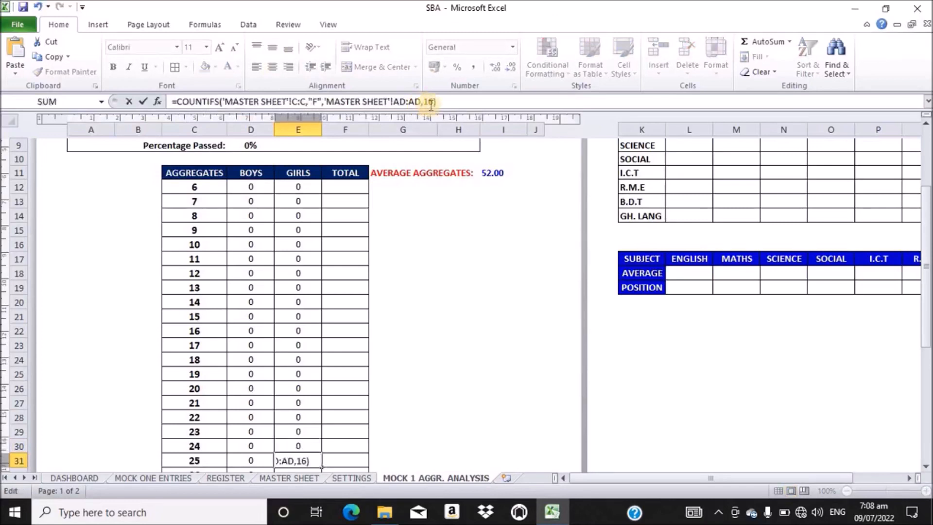
pyautogui.click(433, 103)
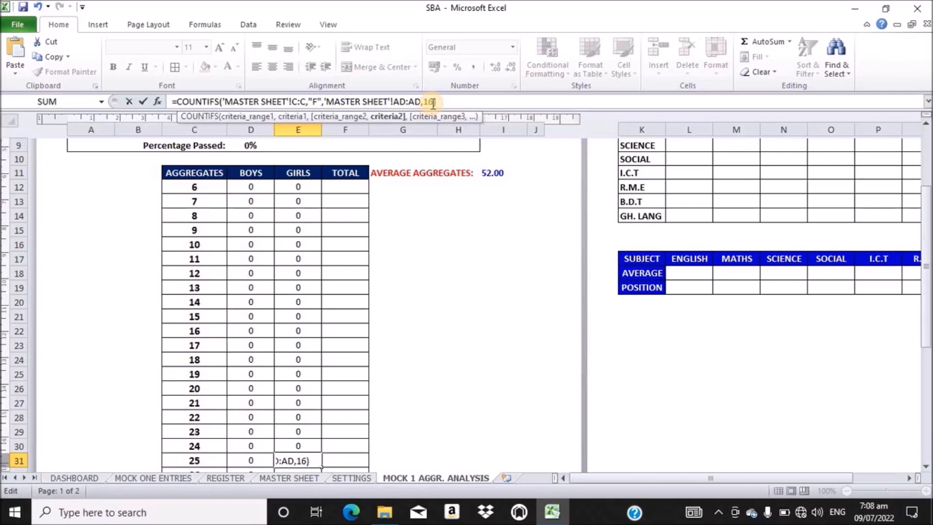
pyautogui.press('BackSpace')
pyautogui.press('BackSpace')
pyautogui.write('25')
pyautogui.press('Return')
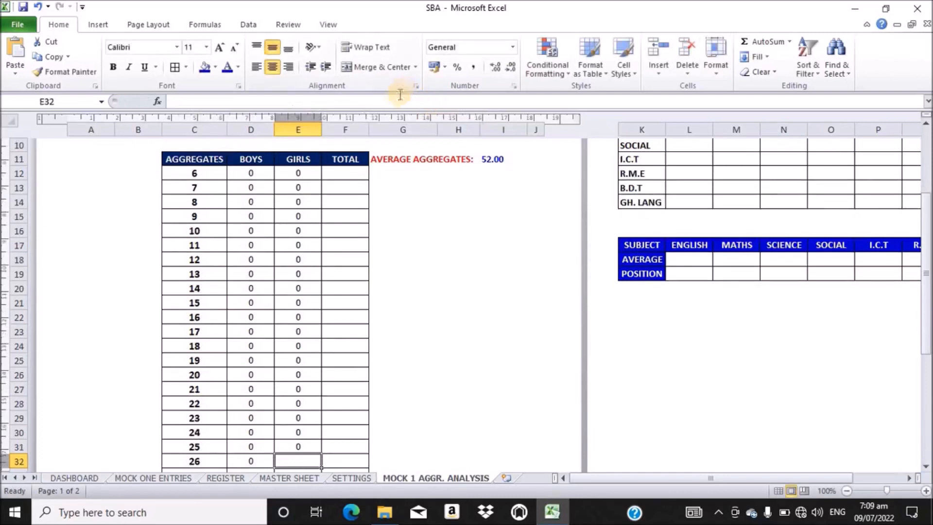
# Count the girls with aggregate 26 in E32 using =COUNTIFS('MASTER SHEET'!C:C,"F",'MASTER SHEET'!AD:AD,26).
pyautogui.click(393, 101)
pyautogui.write('=COUNTIFS(\'MASTER SHEET\'!C:C,"F",\'MASTER SHEET\'!AD:AD,16)')
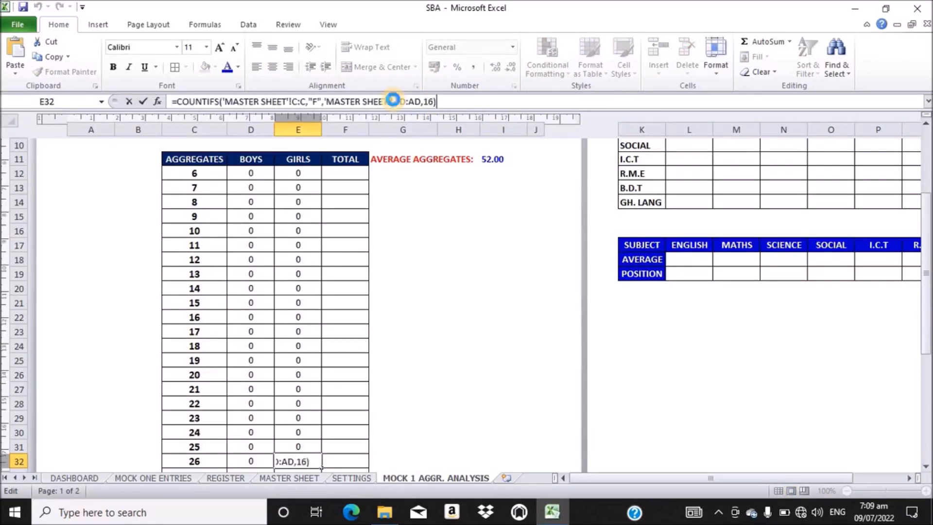
pyautogui.click(434, 101)
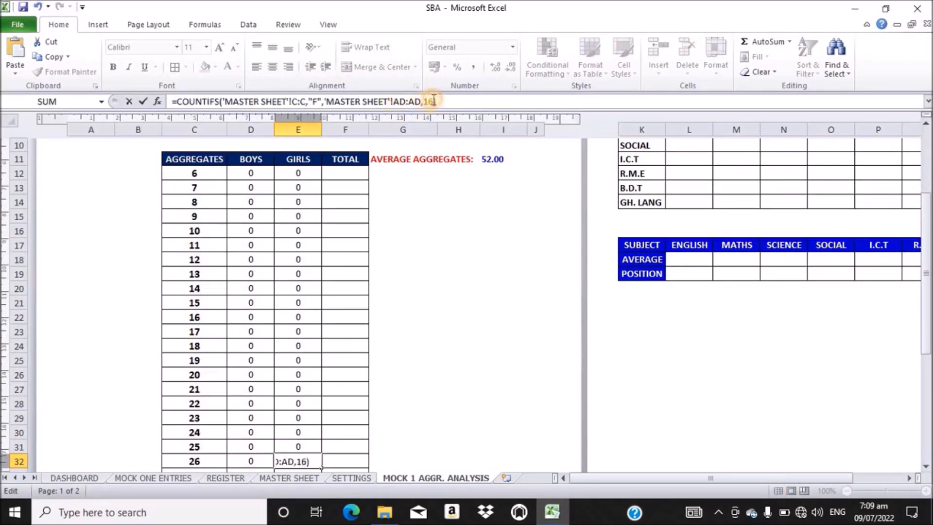
pyautogui.press('BackSpace')
pyautogui.press('BackSpace')
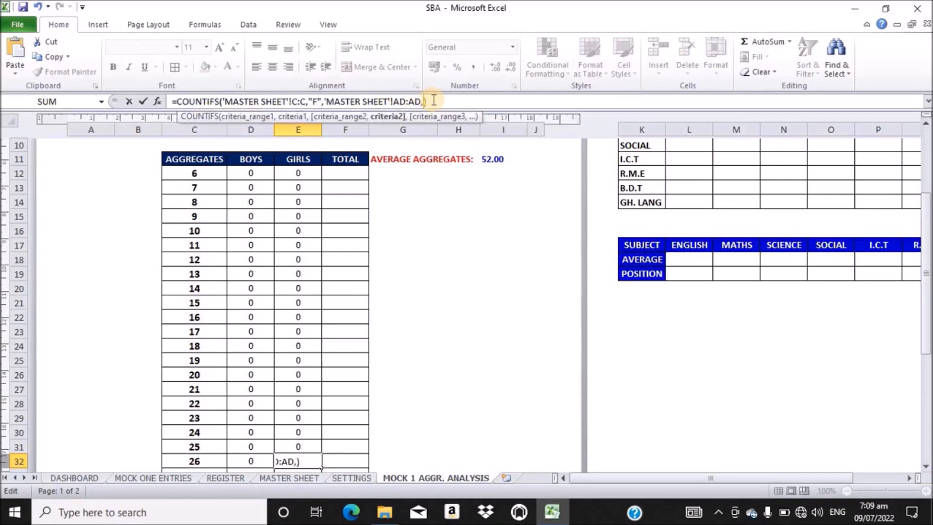
pyautogui.write('26')
pyautogui.press('Return')
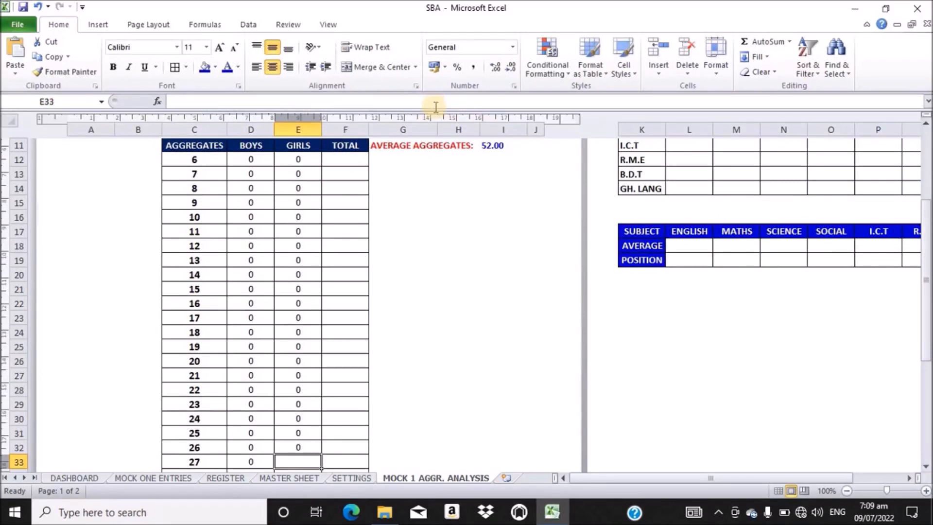
# Count the girls with aggregate 27 in E33 using =COUNTIFS('MASTER SHEET'!C:C,"F",'MASTER SHEET'!AD:AD,27).
pyautogui.click(451, 101)
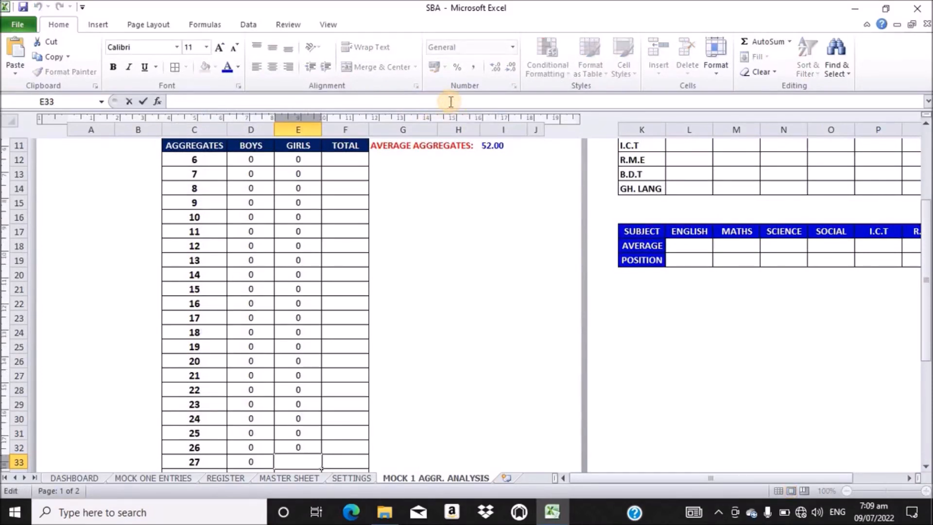
pyautogui.write('=COUNTIFS(\'MASTER SHEET\'!C:C,"F",\'MASTER SHEET\'!AD:AD,16)')
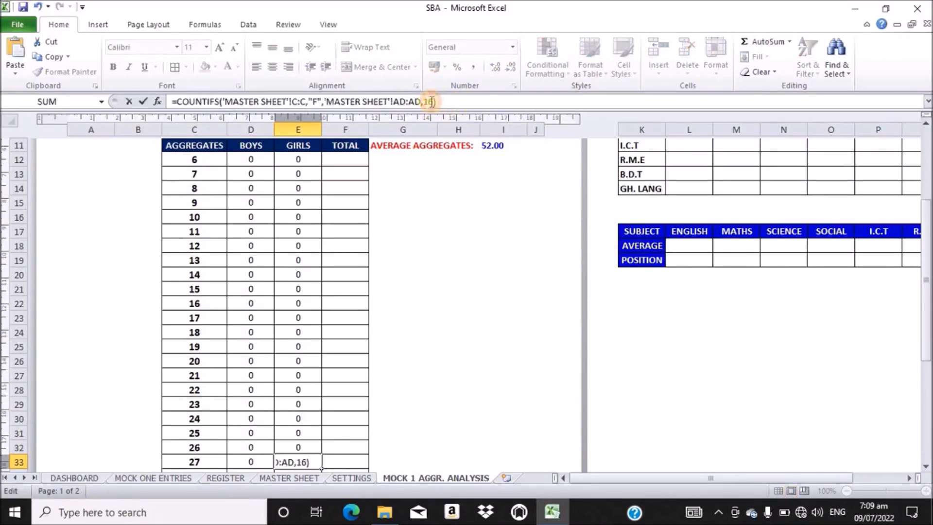
pyautogui.click(432, 102)
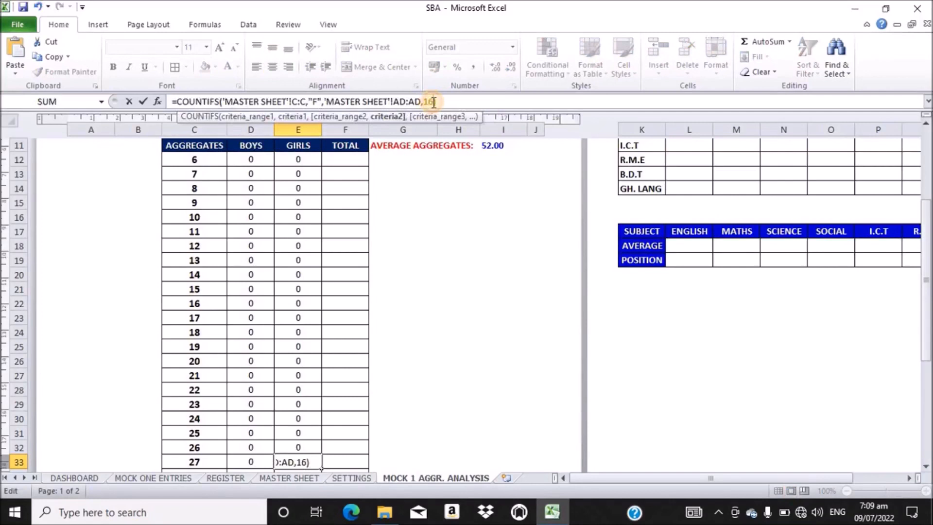
pyautogui.press('BackSpace')
pyautogui.press('BackSpace')
pyautogui.write('27')
pyautogui.press('Return')
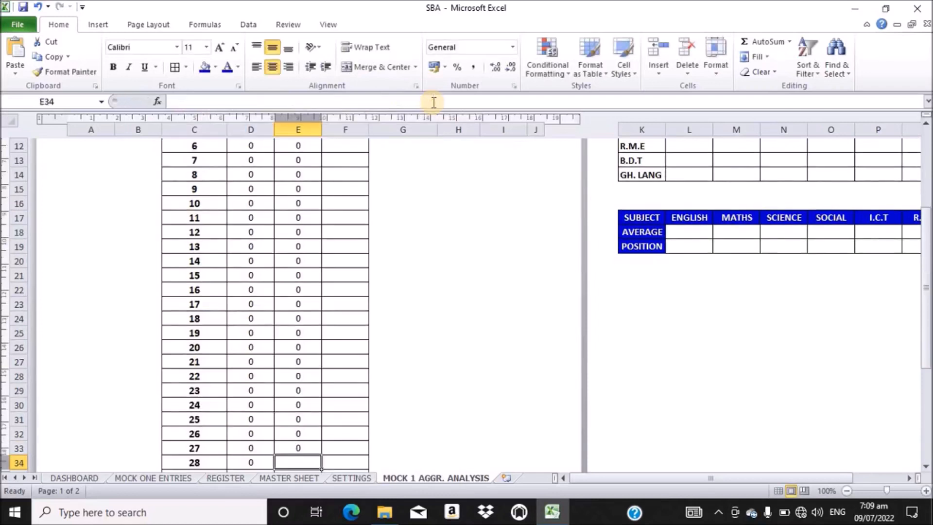
# Count the girls with aggregate 28 in E34 using =COUNTIFS('MASTER SHEET'!C:C,"F",'MASTER SHEET'!AD:AD,28).
pyautogui.click(396, 103)
pyautogui.write('=COUNTIFS(\'MASTER SHEET\'!C:C,"F",\'MASTER SHEET\'!AD:AD,16)')
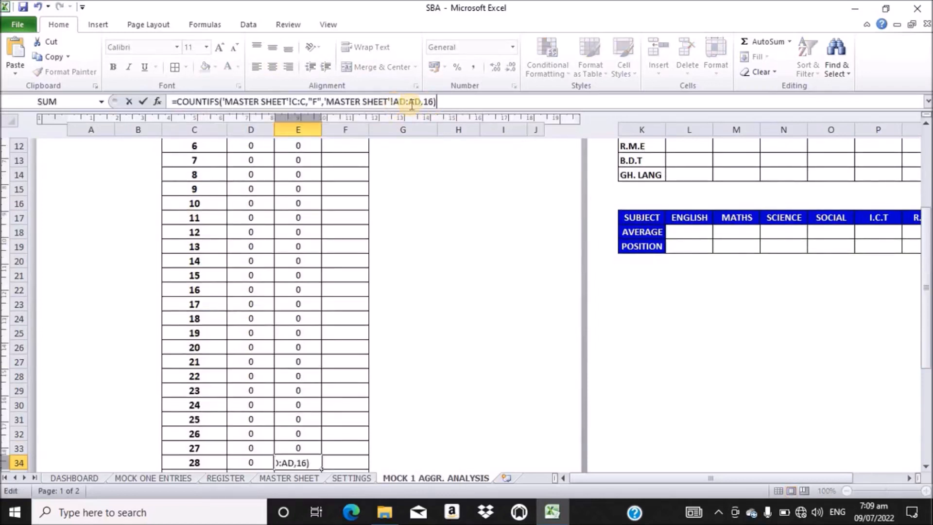
pyautogui.click(434, 101)
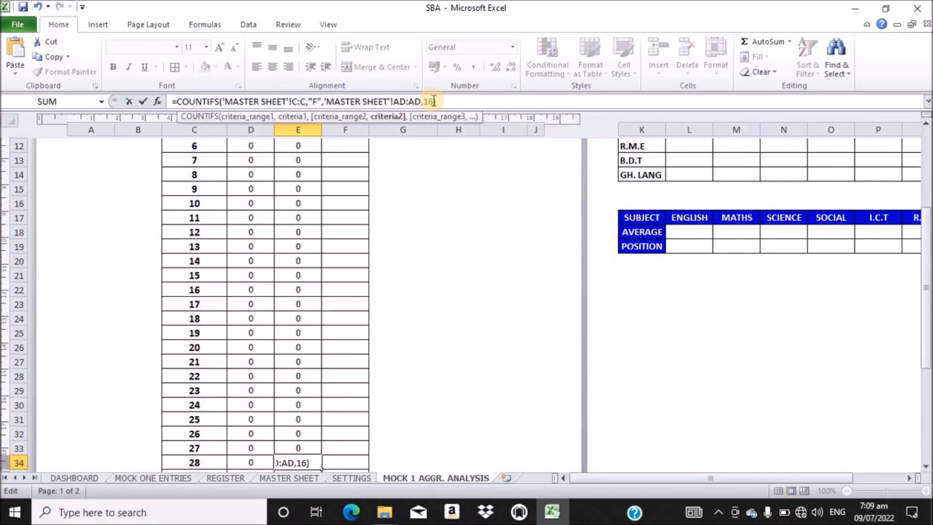
pyautogui.press('BackSpace')
pyautogui.press('BackSpace')
pyautogui.write('28')
pyautogui.press('Return')
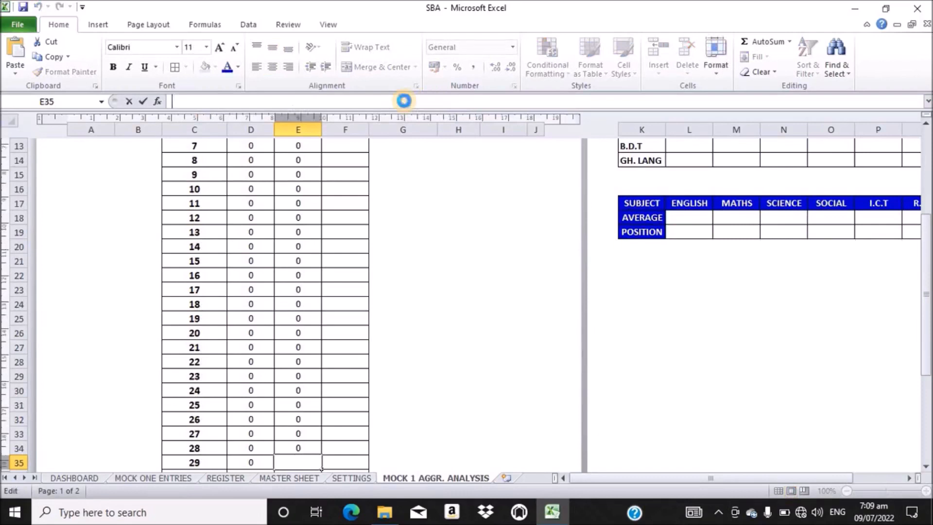
# Count the girls with aggregate 29 in E35 using =COUNTIFS('MASTER SHEET'!C:C,"F",'MASTER SHEET'!AD:AD,29).
pyautogui.write('=COUNTIFS(\'MASTER SHEET\'!C:C,"F",\'MASTER SHEET\'!AD:AD,16)')
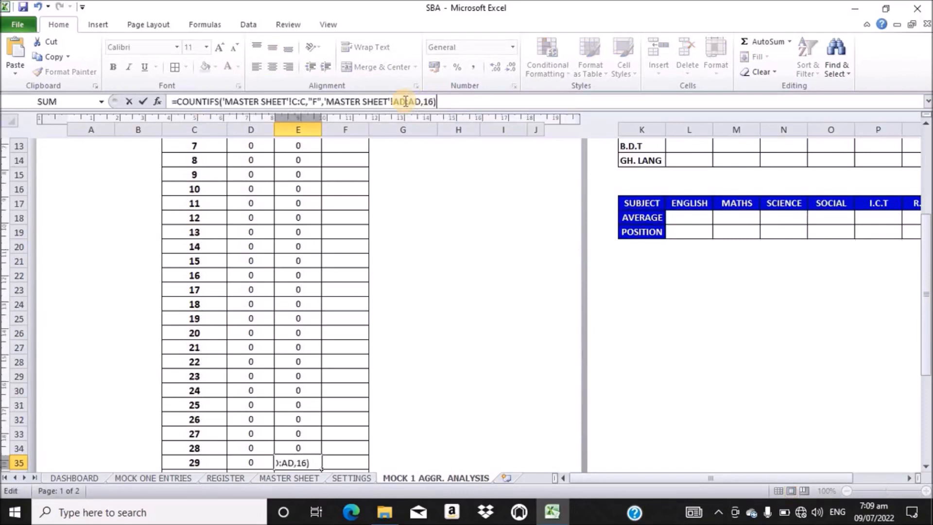
pyautogui.click(434, 101)
pyautogui.press('BackSpace')
pyautogui.press('BackSpace')
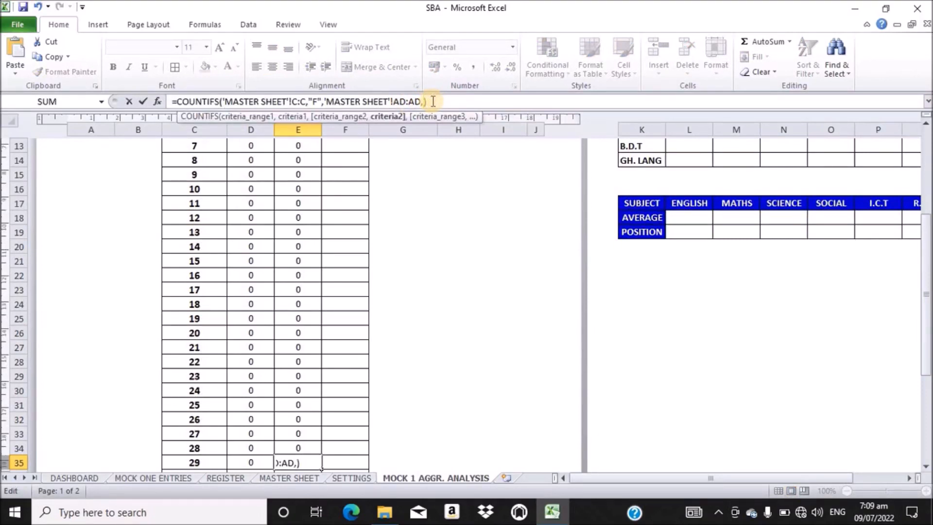
pyautogui.write('29')
pyautogui.press('Return')
# Count the girls with aggregate 30 in E36 using =COUNTIFS('MASTER SHEET'!C:C,"F",'MASTER SHEET'!AD:AD,30).
pyautogui.click(402, 97)
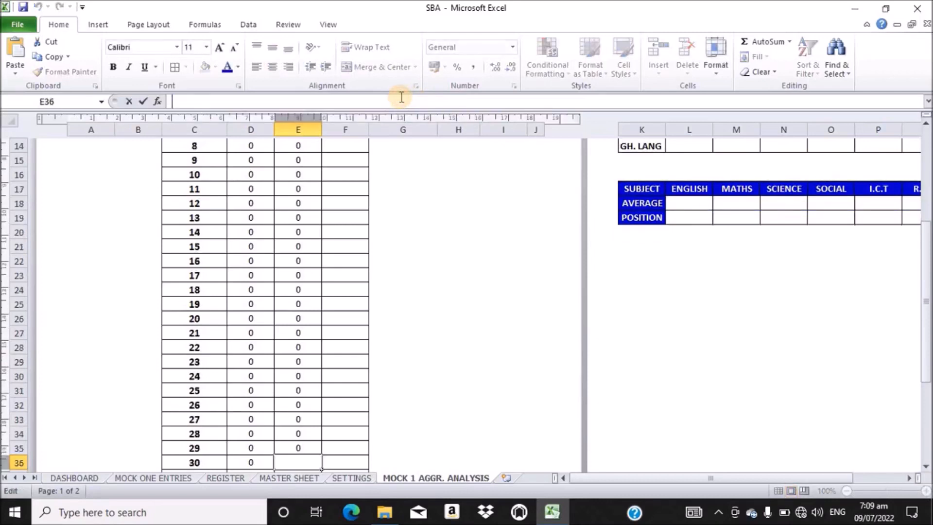
pyautogui.write('=COUNTIFS(\'MASTER SHEET\'!C:C,"F",\'MASTER SHEET\'!AD:AD,16)')
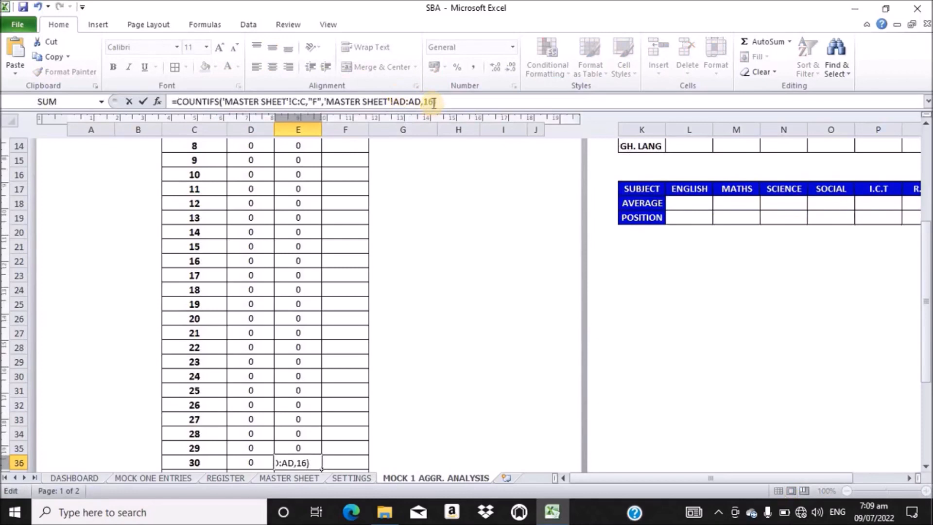
pyautogui.doubleClick(430, 102)
pyautogui.press('BackSpace')
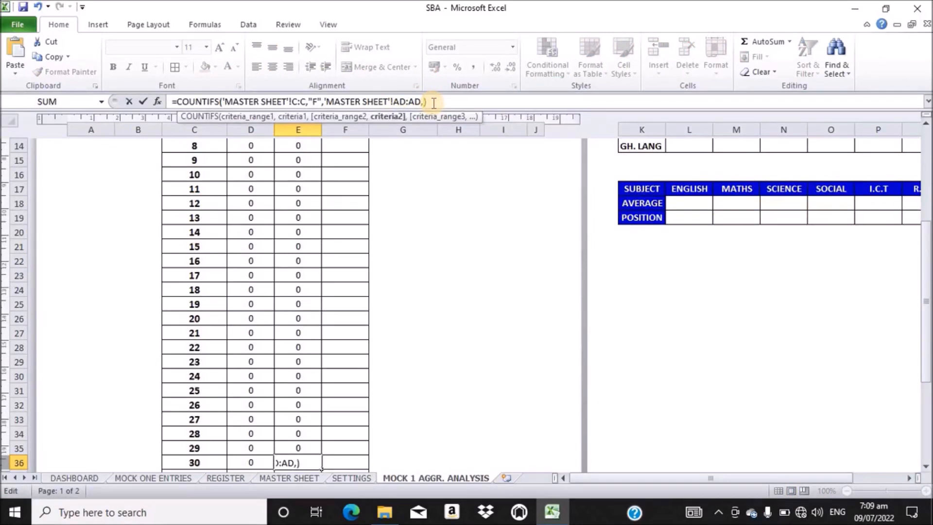
pyautogui.write('30')
pyautogui.press('Return')
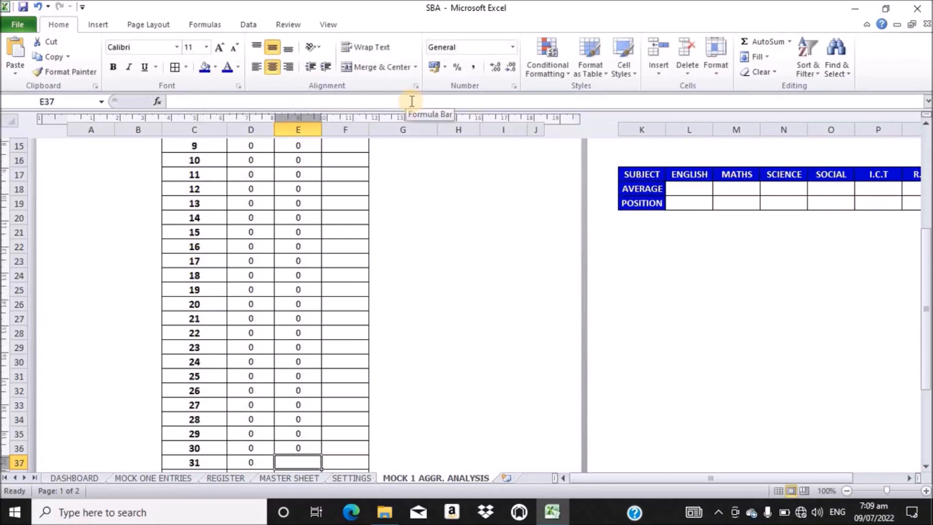
# Count the girls with aggregate 31 in E37 using =COUNTIFS('MASTER SHEET'!C:C,"F",'MASTER SHEET'!AD:AD,31).
pyautogui.click(412, 102)
pyautogui.write('=COUNTIFS(\'MASTER SHEET\'!C:C,"F",\'MASTER SHEET\'!AD:AD,16)')
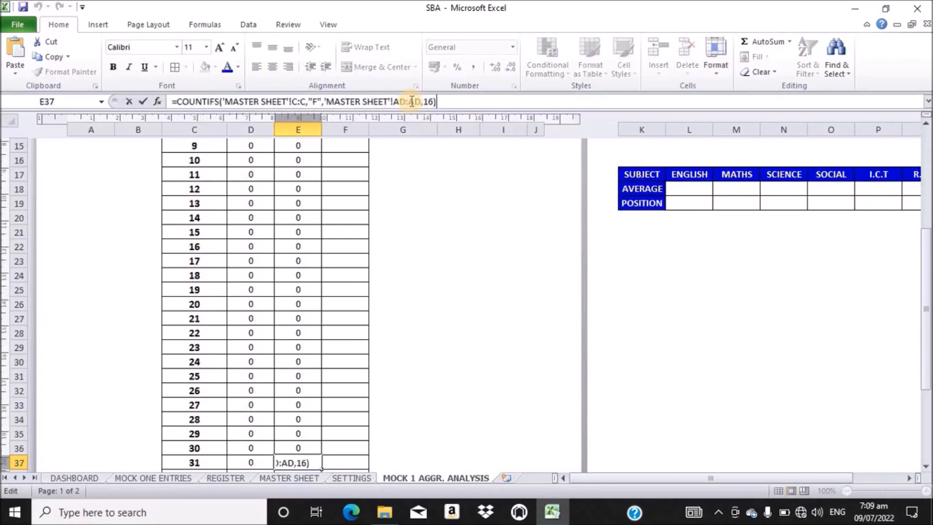
pyautogui.click(434, 102)
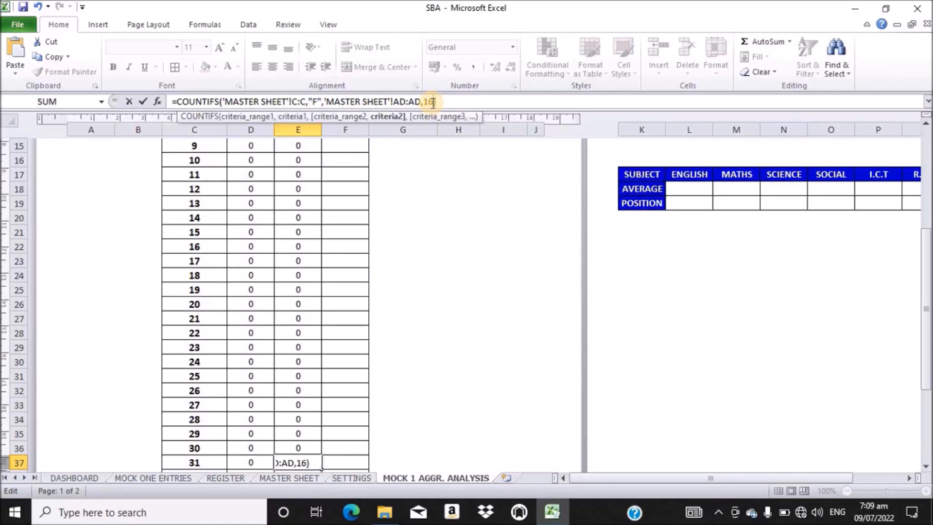
pyautogui.press('BackSpace')
pyautogui.press('BackSpace')
pyautogui.write('31')
pyautogui.press('Return')
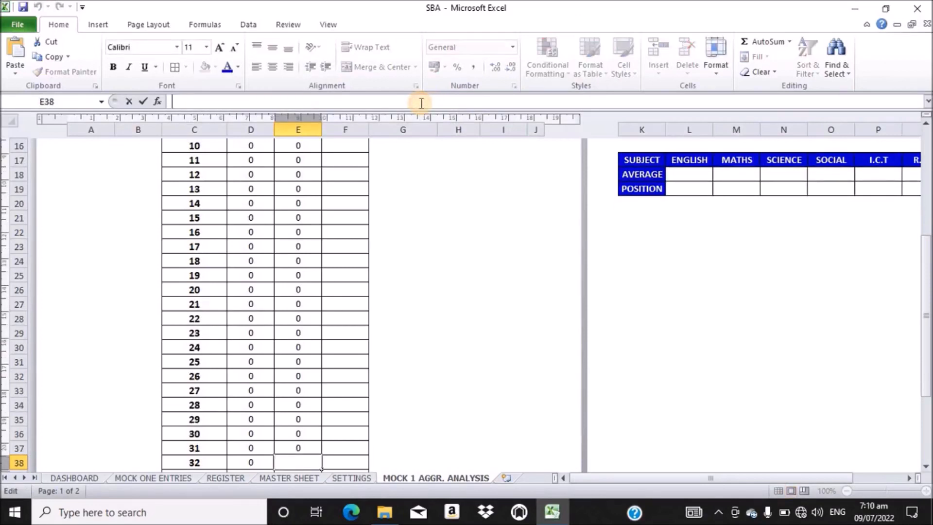
# Count the girls with aggregate 32 in E38 using =COUNTIFS('MASTER SHEET'!C:C,"F",'MASTER SHEET'!AD:AD,32).
pyautogui.write('=COUNTIFS(\'MASTER SHEET\'!C:C,"F",\'MASTER SHEET\'!AD:AD,16)')
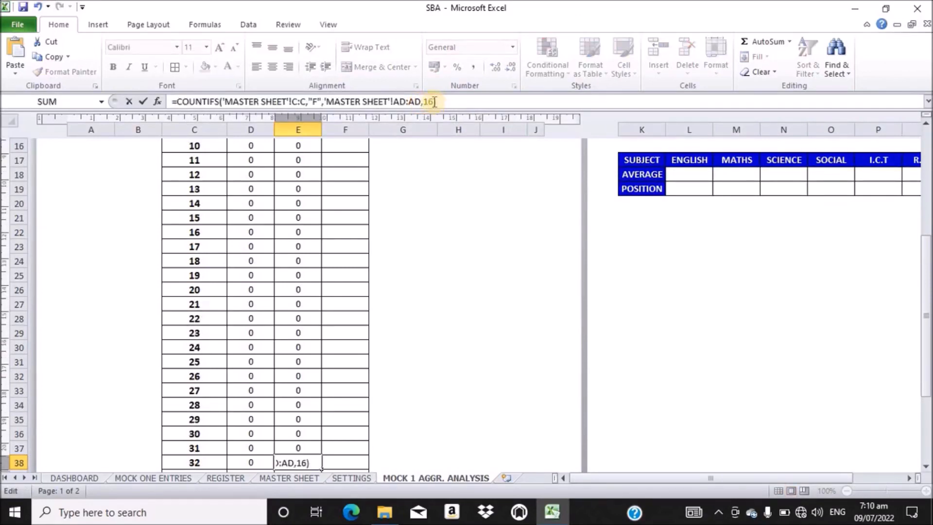
pyautogui.click(435, 102)
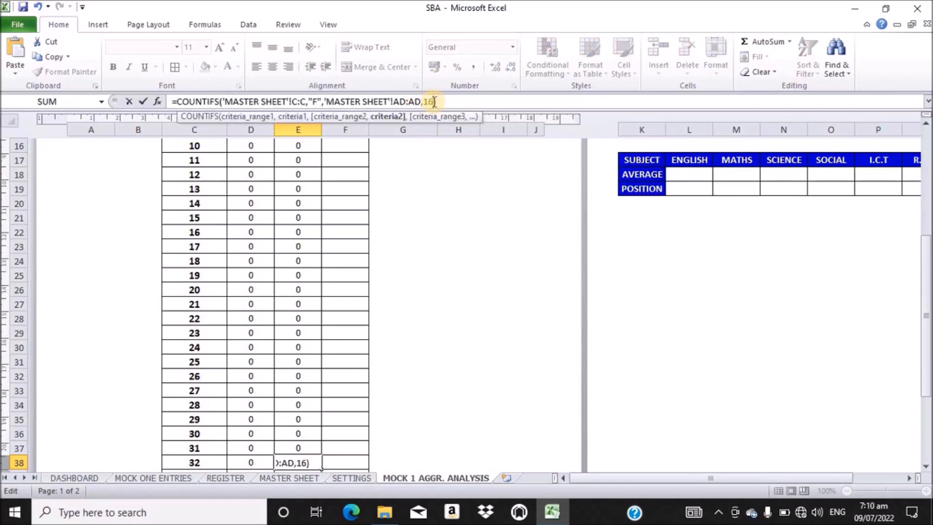
pyautogui.press('BackSpace')
pyautogui.press('BackSpace')
pyautogui.write('32')
pyautogui.press('Return')
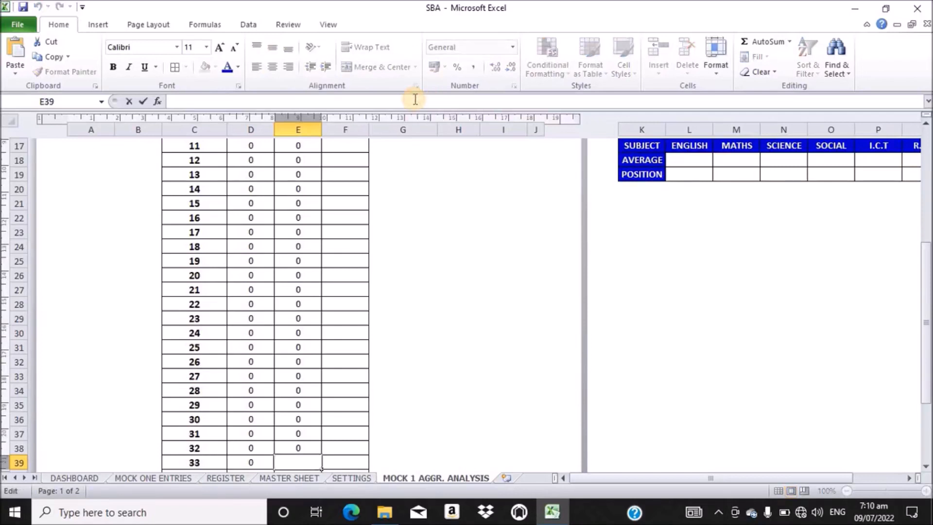
# Count the girls with aggregate 33 in E39 using =COUNTIFS('MASTER SHEET'!C:C,"F",'MASTER SHEET'!AD:AD,33).
pyautogui.write('=COUNTIFS(\'MASTER SHEET\'!C:C,"F",\'MASTER SHEET\'!AD:AD,16)')
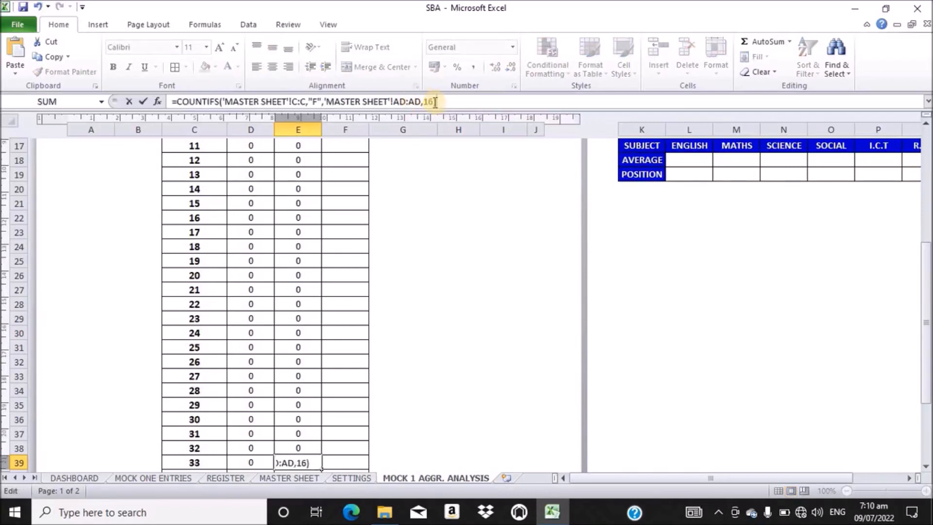
pyautogui.click(432, 101)
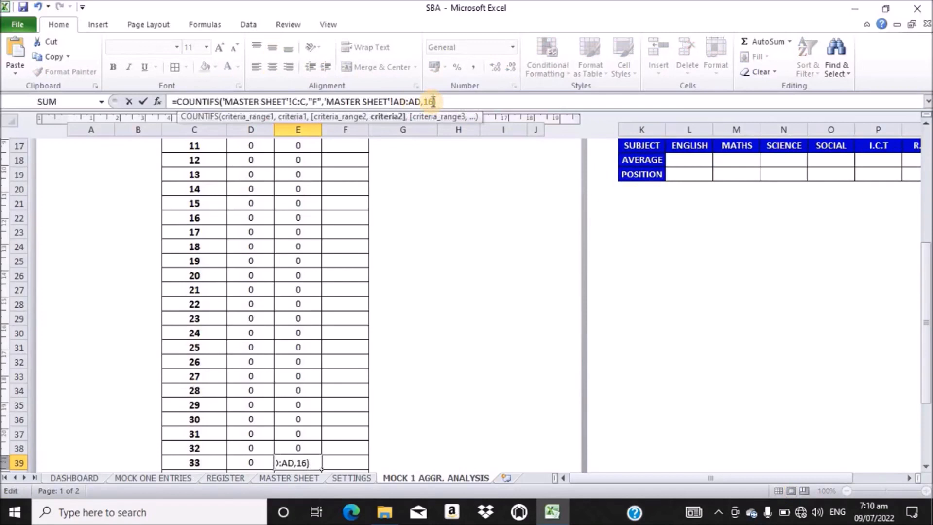
pyautogui.press('BackSpace')
pyautogui.press('BackSpace')
pyautogui.write('33')
pyautogui.press('Return')
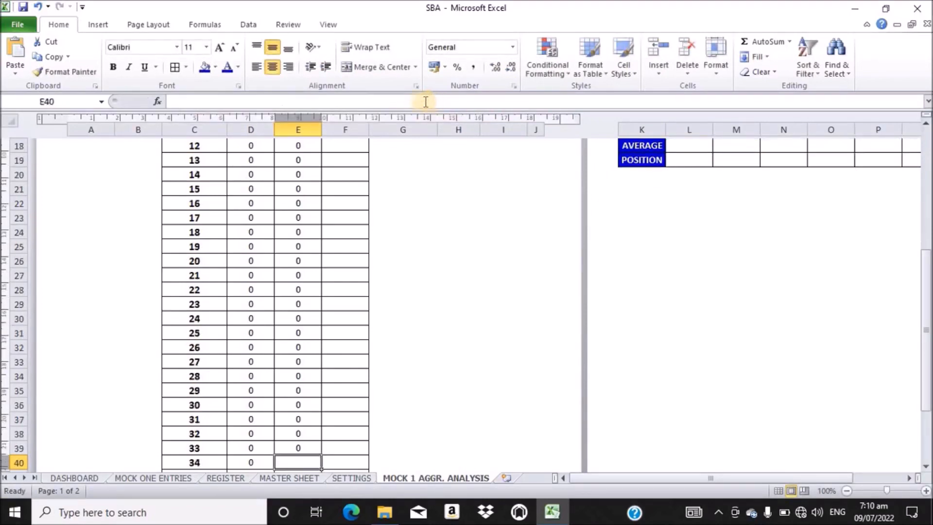
# Count the girls with aggregate 34 in E40 using =COUNTIFS('MASTER SHEET'!C:C,"F",'MASTER SHEET'!AD:AD,34).
pyautogui.click(406, 101)
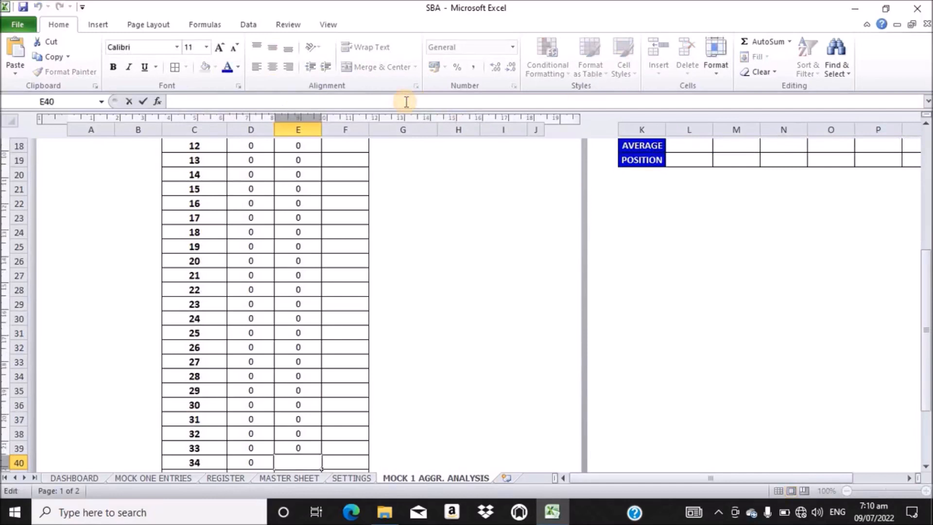
pyautogui.write('=COUNTIFS(\'MASTER SHEET\'!C:C,"F",\'MASTER SHEET\'!AD:AD,16)')
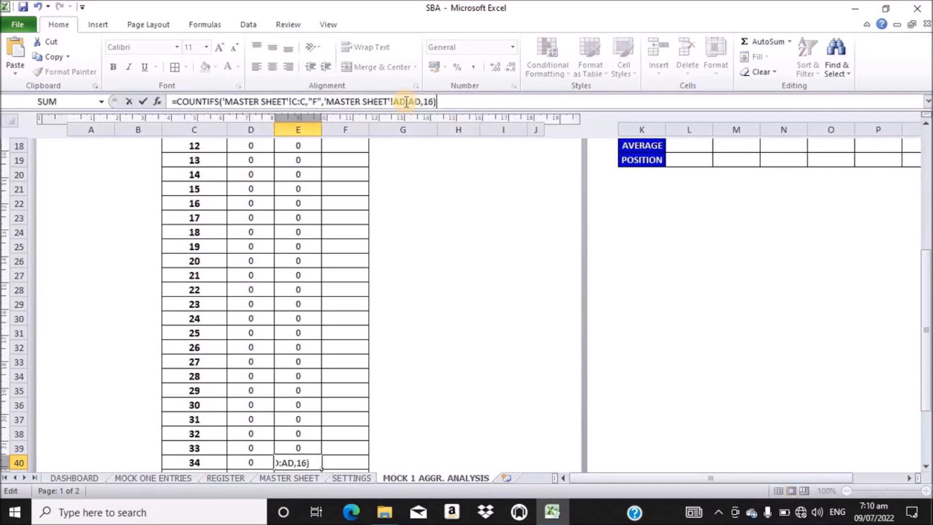
pyautogui.click(433, 101)
pyautogui.press('BackSpace')
pyautogui.press('BackSpace')
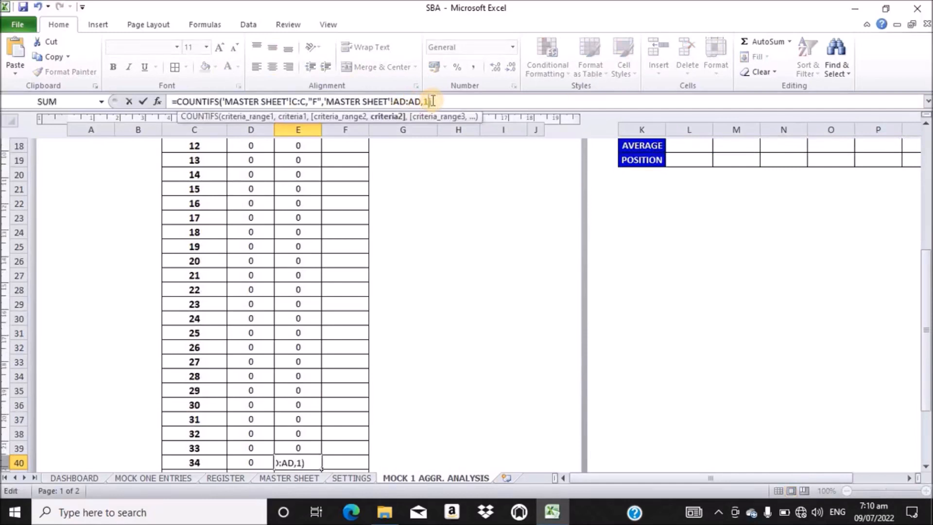
pyautogui.write('34')
pyautogui.press('Return')
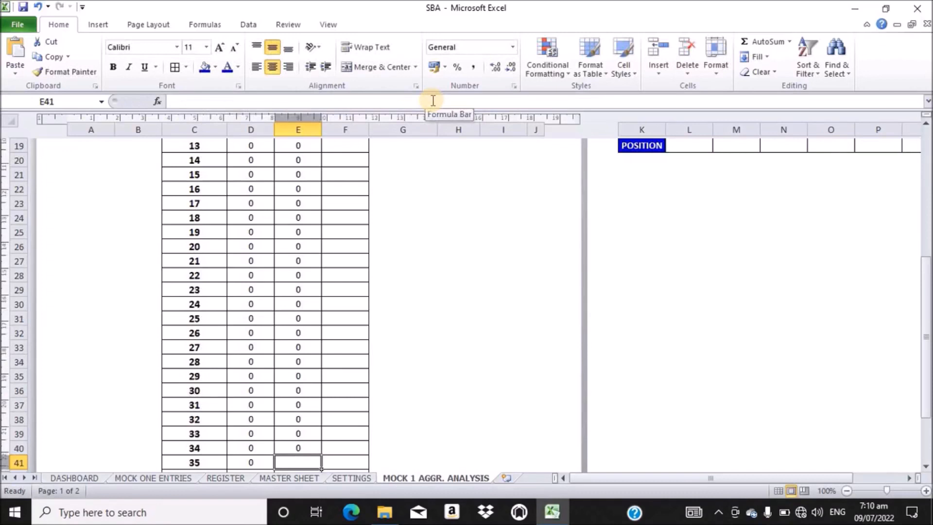
# Count the girls with aggregate 35 in E41 using =COUNTIFS('MASTER SHEET'!C:C,"F",'MASTER SHEET'!AD:AD,35).
pyautogui.click(405, 99)
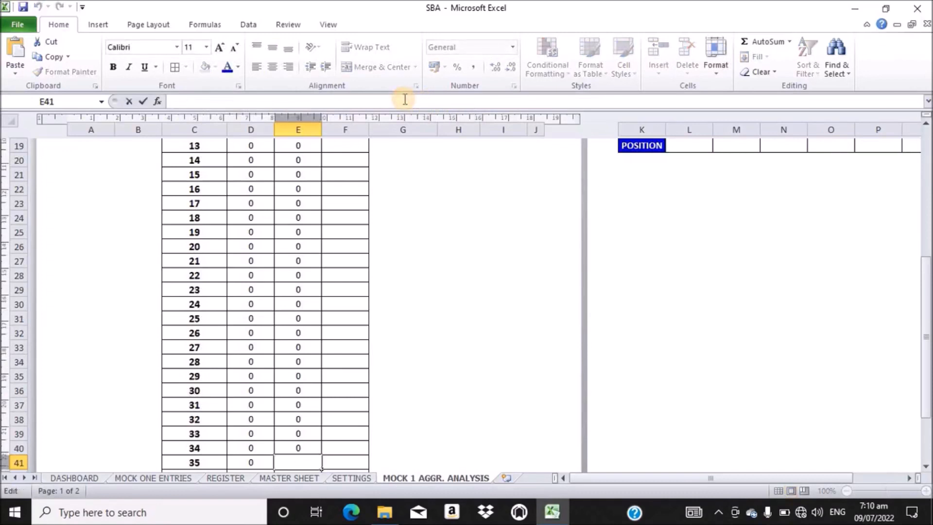
pyautogui.write('=COUNTIFS(\'MASTER SHEET\'!C:C,"F",\'MASTER SHEET\'!AD:AD,16)')
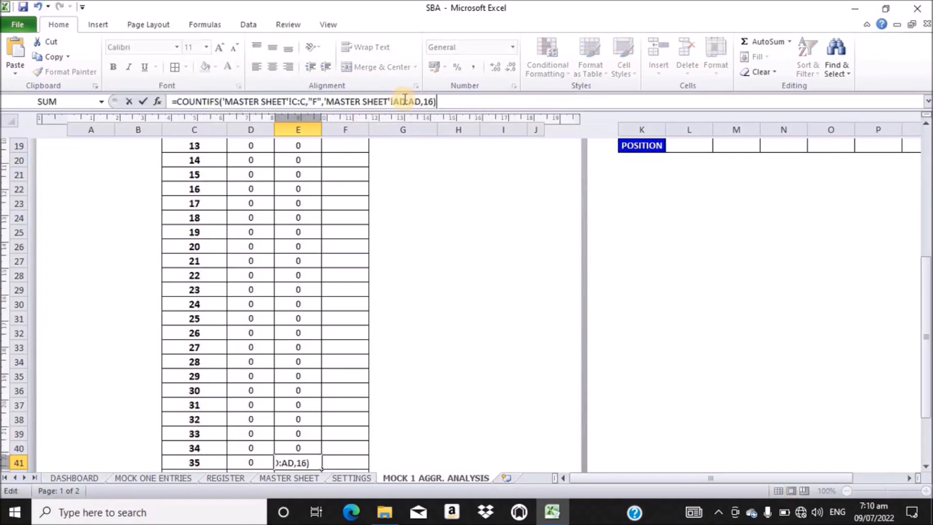
pyautogui.click(434, 102)
pyautogui.press('BackSpace')
pyautogui.press('BackSpace')
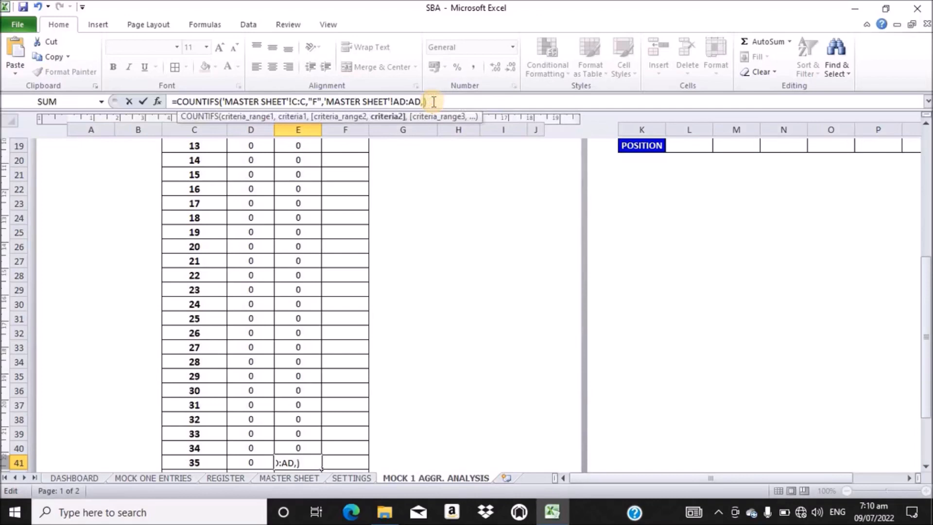
pyautogui.write('35')
pyautogui.press('Return')
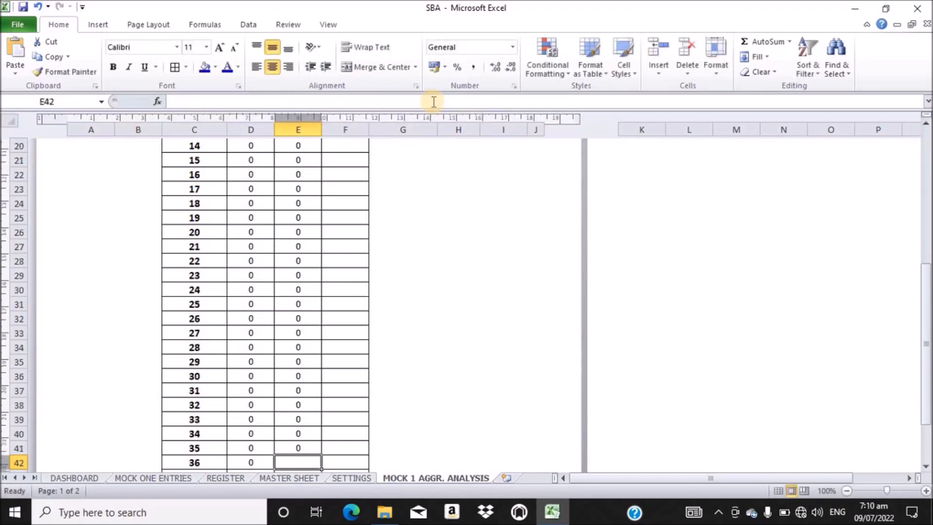
# Count the girls with aggregate 36 in E42 using =COUNTIFS('MASTER SHEET'!C:C,"F",'MASTER SHEET'!AD:AD,36).
pyautogui.click(416, 102)
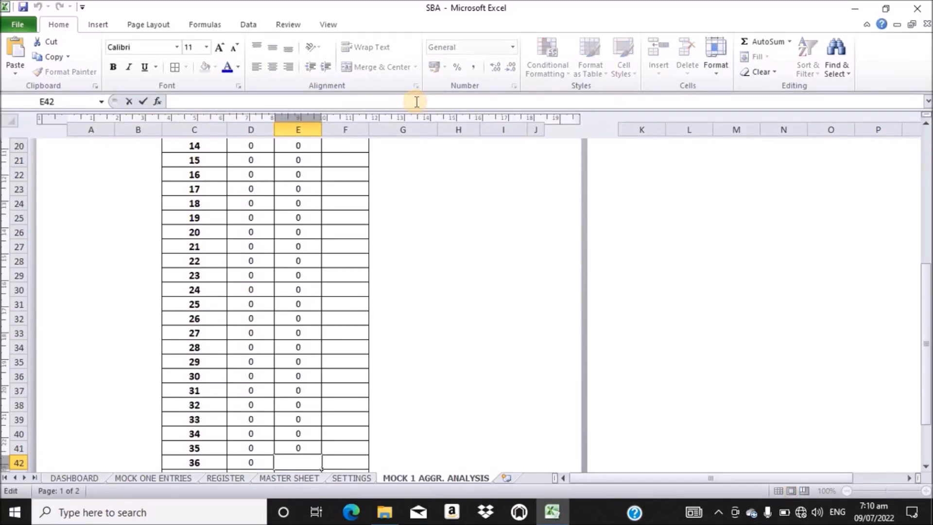
pyautogui.write('=COUNTIFS(\'MASTER SHEET\'!C:C,"F",\'MASTER SHEET\'!AD:AD,16)')
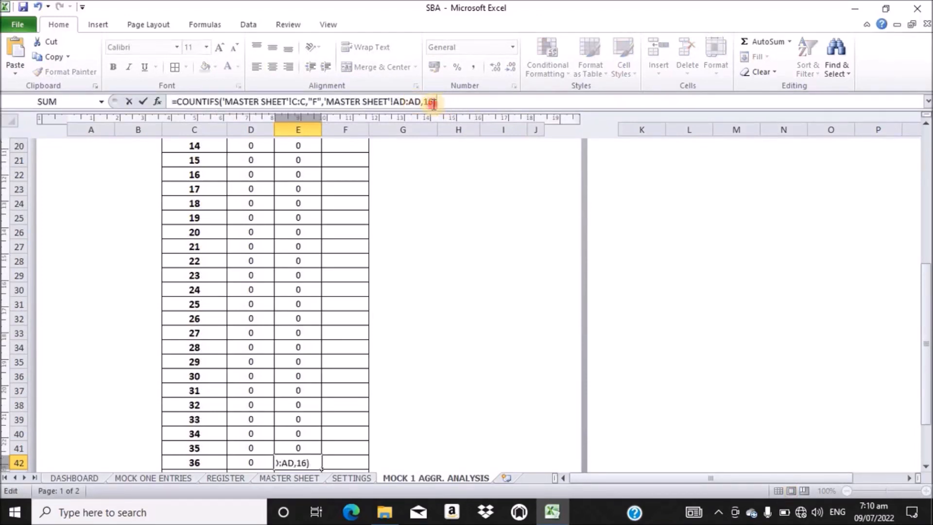
pyautogui.press('BackSpace')
pyautogui.write('36')
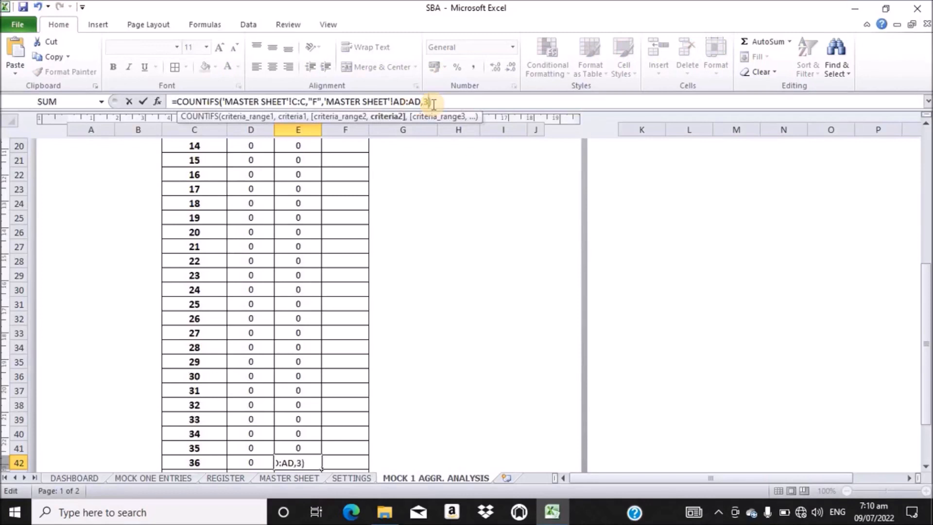
pyautogui.press('Return')
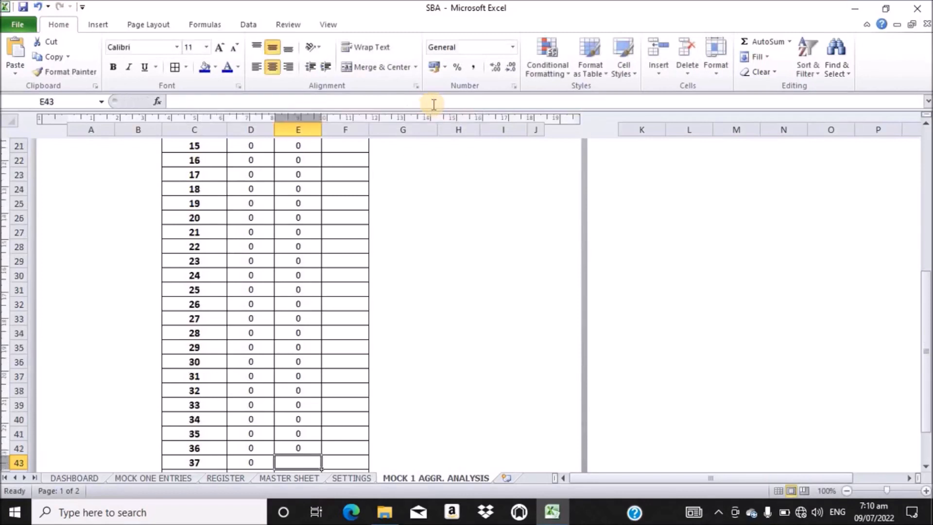
# Count the girls with aggregate 37 in E43 using =COUNTIFS('MASTER SHEET'!C:C,"F",'MASTER SHEET'!AD:AD,37).
pyautogui.click(406, 104)
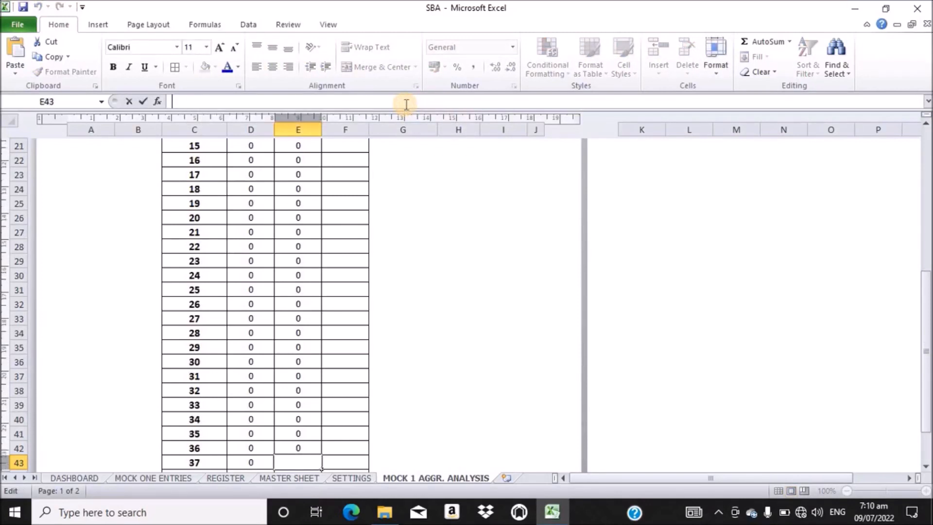
pyautogui.write('=COUNTIFS(\'MASTER SHEET\'!C:C,"F",\'MASTER SHEET\'!AD:AD,16)')
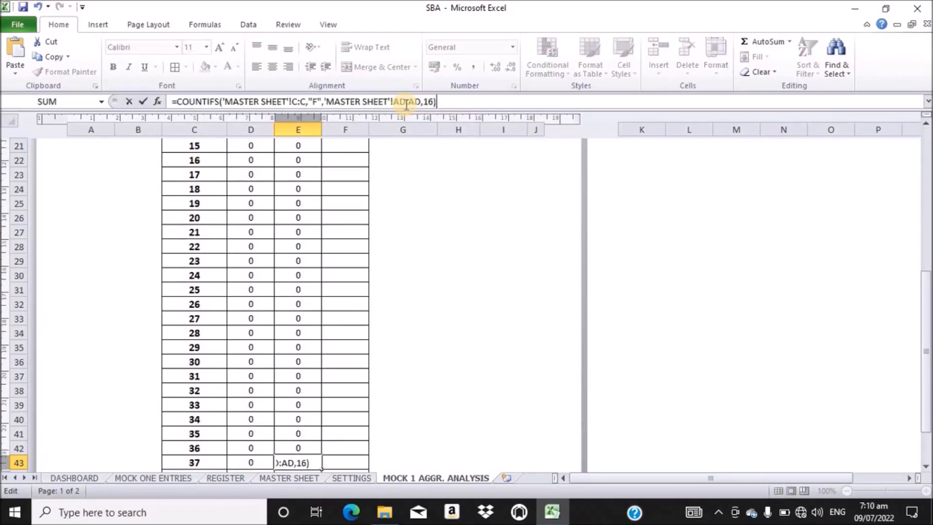
pyautogui.click(432, 104)
pyautogui.press('BackSpace')
pyautogui.press('BackSpace')
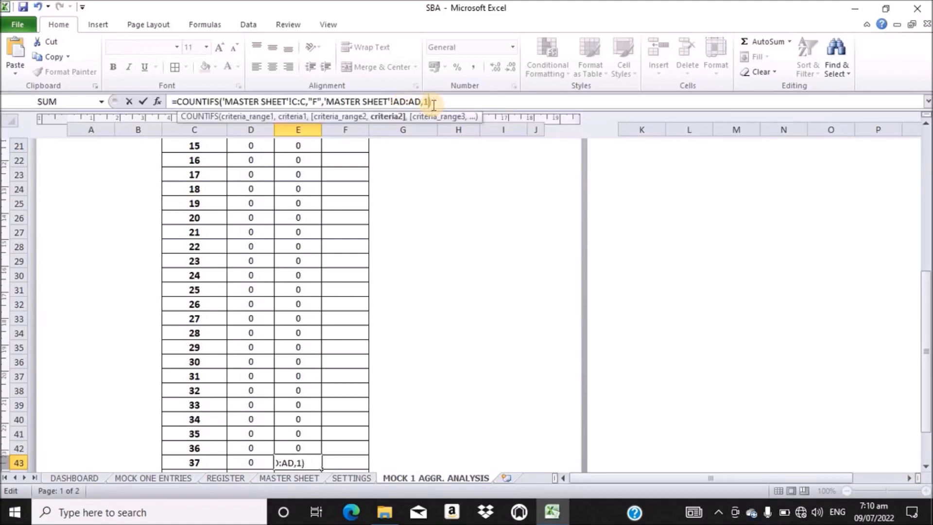
pyautogui.write('37')
pyautogui.press('Return')
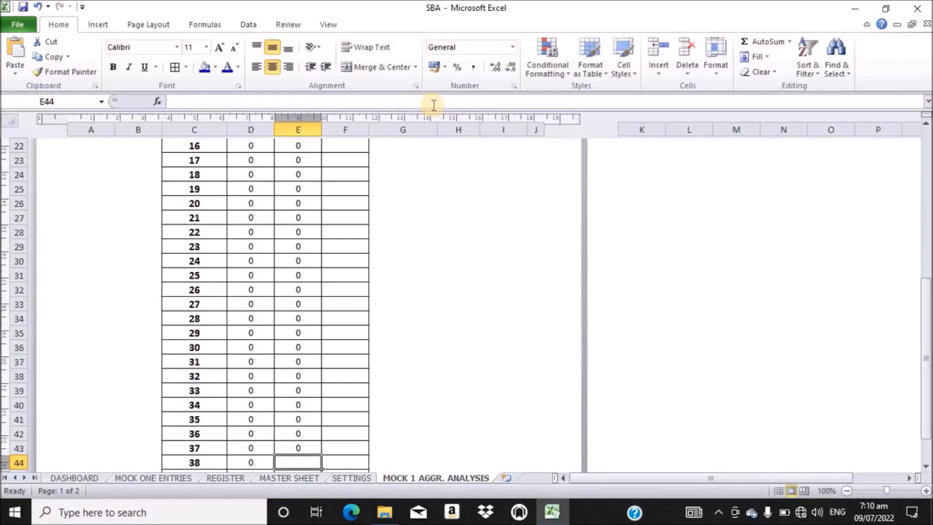
# Count the girls with aggregate 38 in E44 using =COUNTIFS('MASTER SHEET'!C:C,"F",'MASTER SHEET'!AD:AD,38).
pyautogui.click(396, 102)
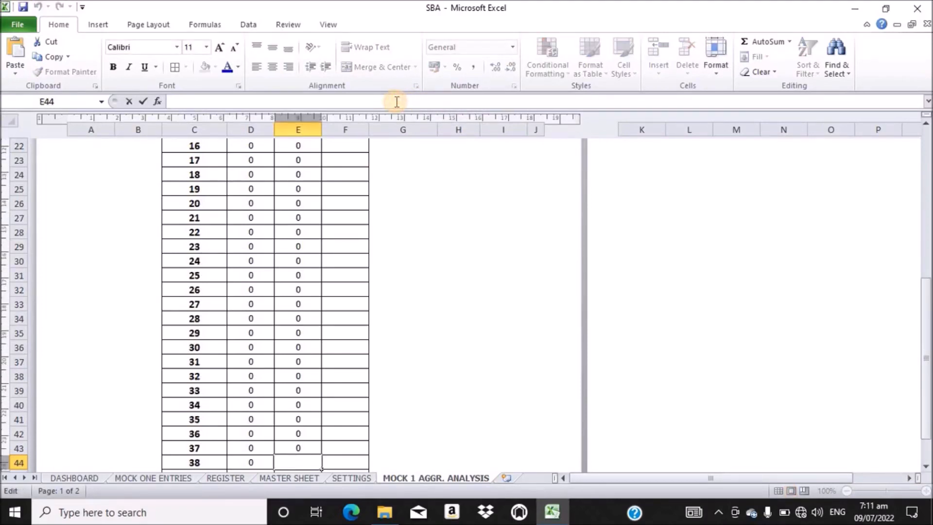
pyautogui.write('=COUNTIFS(\'MASTER SHEET\'!C:C,"F",\'MASTER SHEET\'!AD:AD,16)')
pyautogui.click(432, 101)
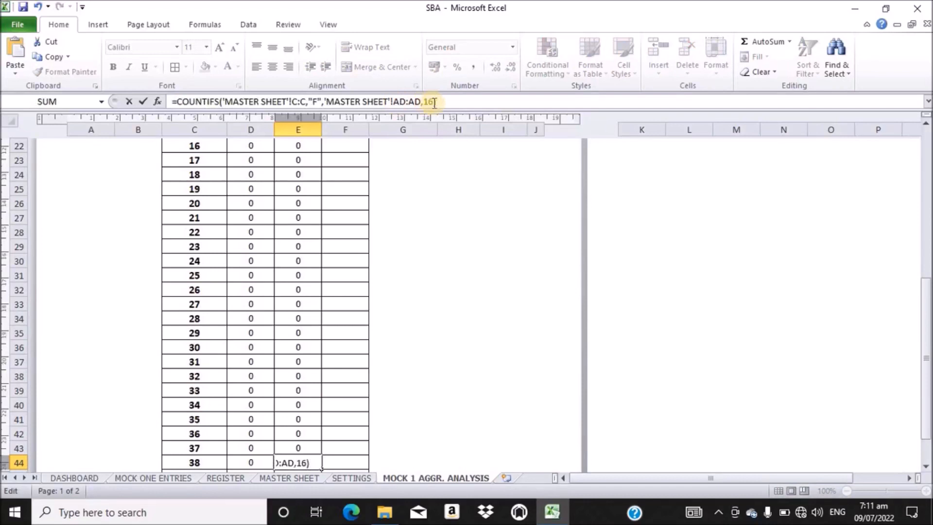
pyautogui.press('BackSpace')
pyautogui.press('BackSpace')
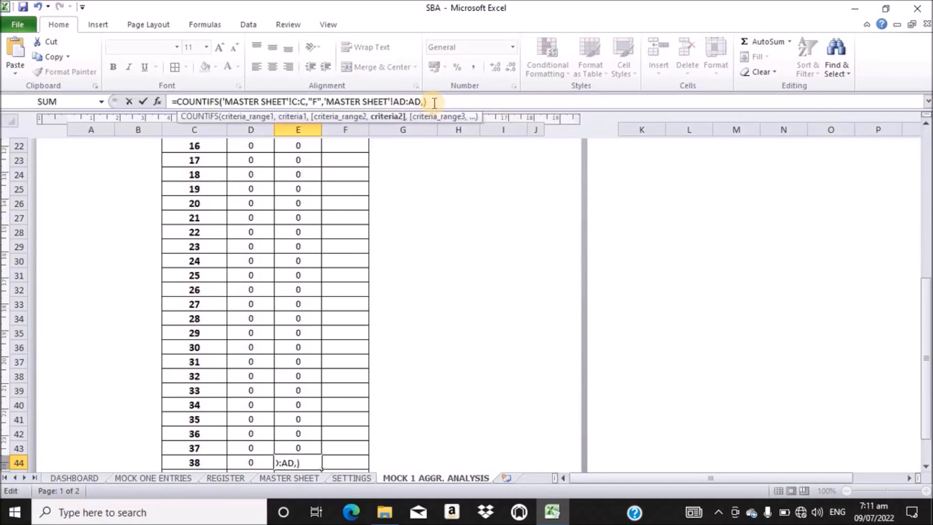
pyautogui.write('38')
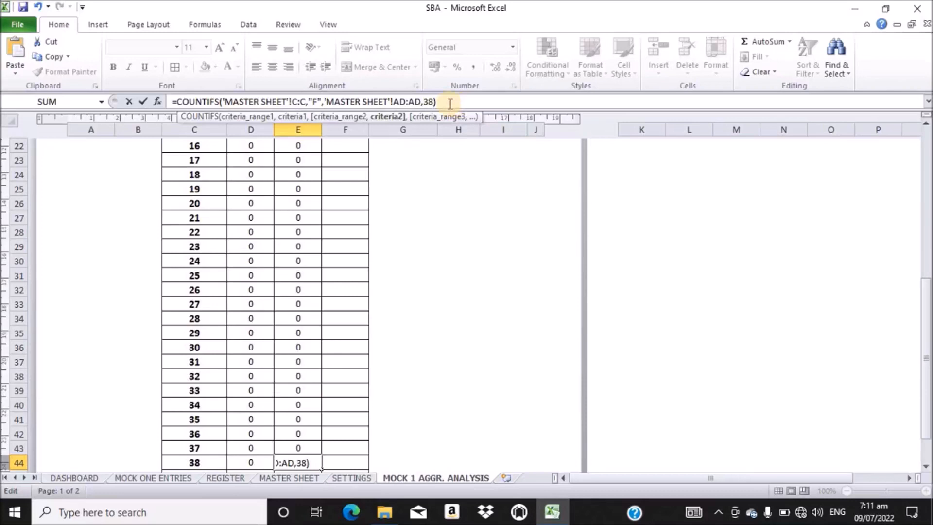
pyautogui.click(451, 103)
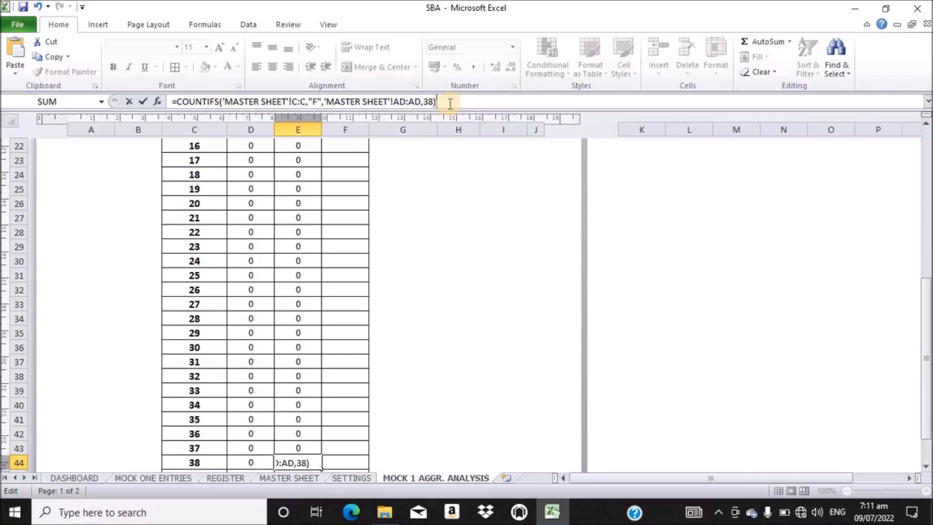
pyautogui.press('Return')
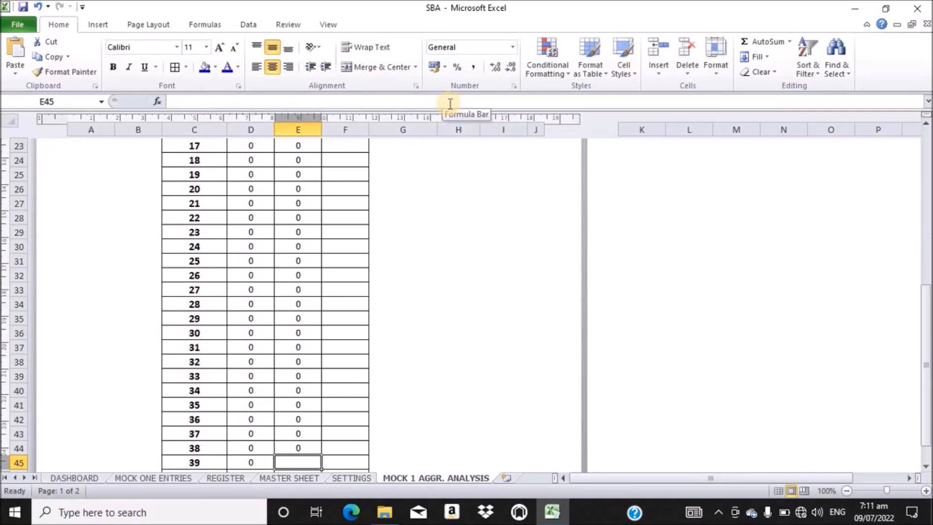
# Count the girls with aggregate 39 in E45 using =COUNTIFS('MASTER SHEET'!C:C,"F",'MASTER SHEET'!AD:AD,39).
pyautogui.write('=COUNTIFS(\'MASTER SHEET\'!C:C,"F",\'MASTER SHEET\'!AD:AD,16)')
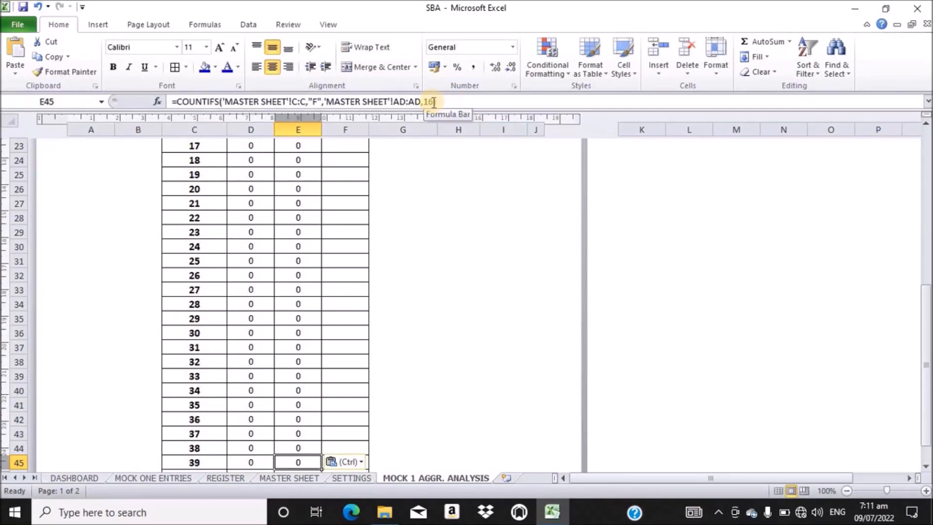
pyautogui.click(434, 102)
pyautogui.press('BackSpace')
pyautogui.press('BackSpace')
pyautogui.write('39')
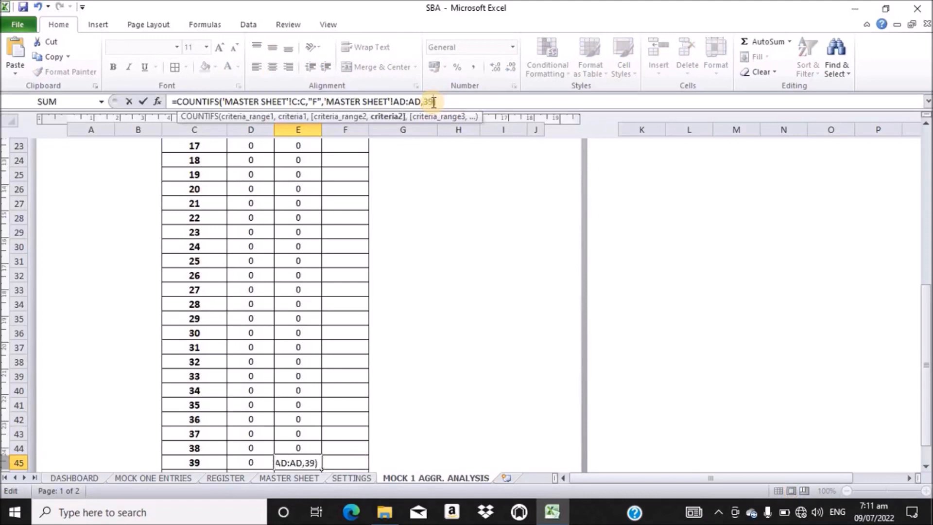
pyautogui.press('Return')
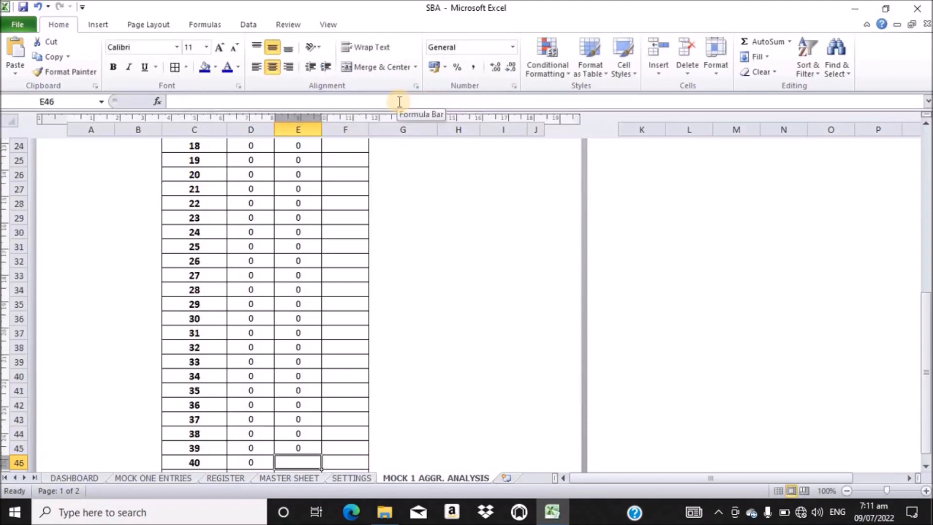
# Count the girls with aggregate 40 in E46 using =COUNTIFS('MASTER SHEET'!C:C,"F",'MASTER SHEET'!AD:AD,40).
pyautogui.click(400, 102)
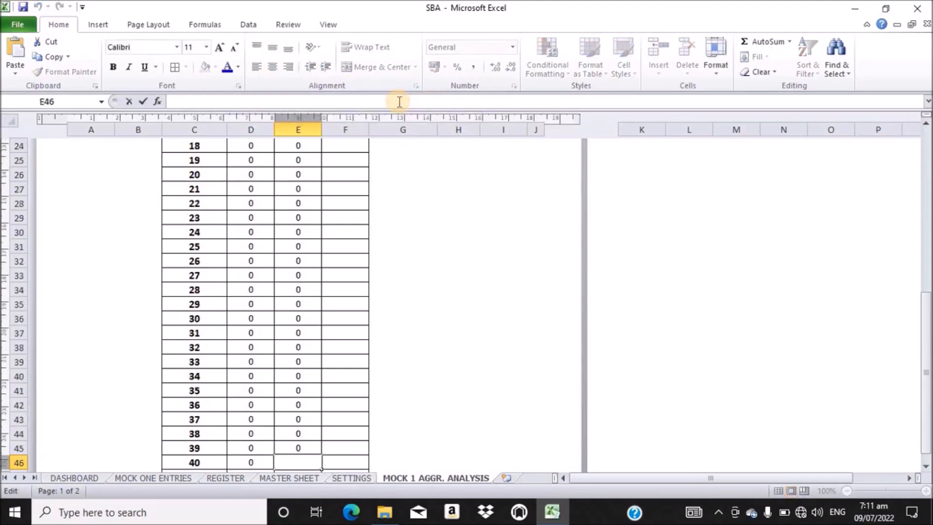
pyautogui.write('=COUNTIFS(\'MASTER SHEET\'!C:C,"F",\'MASTER SHEET\'!AD:AD,16)')
pyautogui.click(434, 103)
pyautogui.press('BackSpace')
pyautogui.press('BackSpace')
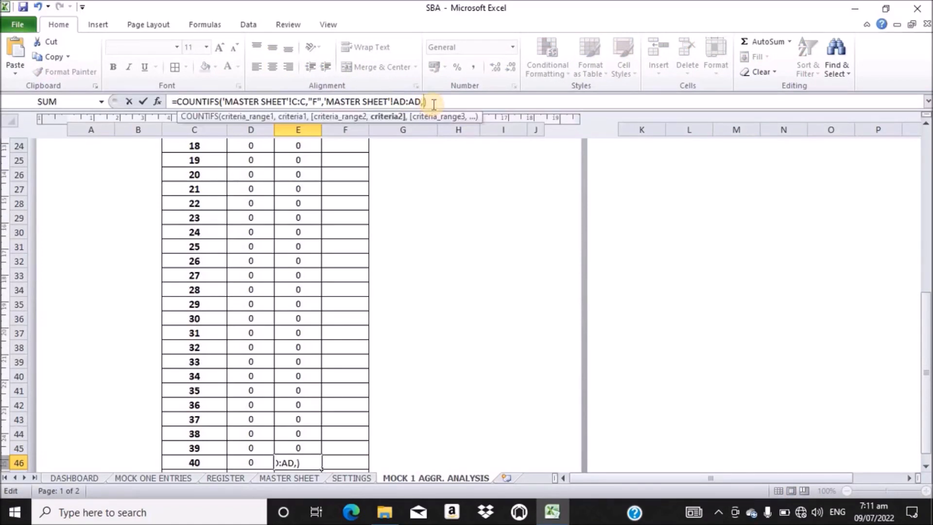
pyautogui.write('40')
pyautogui.press('Return')
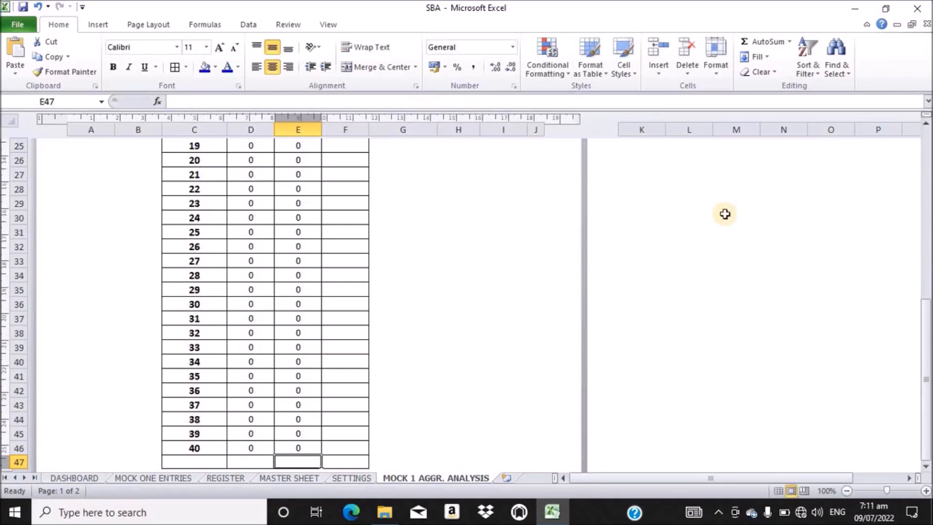
# Total the boys and girls with aggregate 6 in F12 using =SUM(D12:E12).
pyautogui.moveTo(928, 339); pyautogui.dragTo(684, 195)
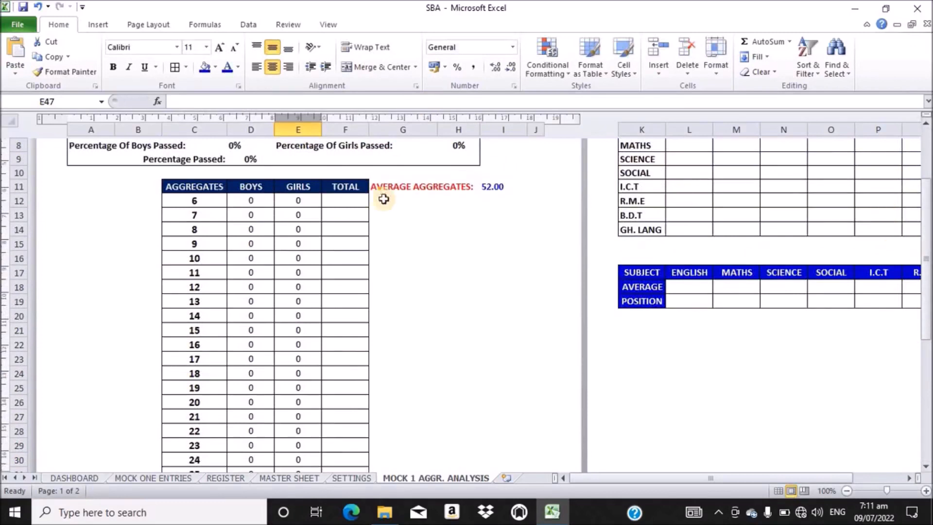
pyautogui.click(334, 200)
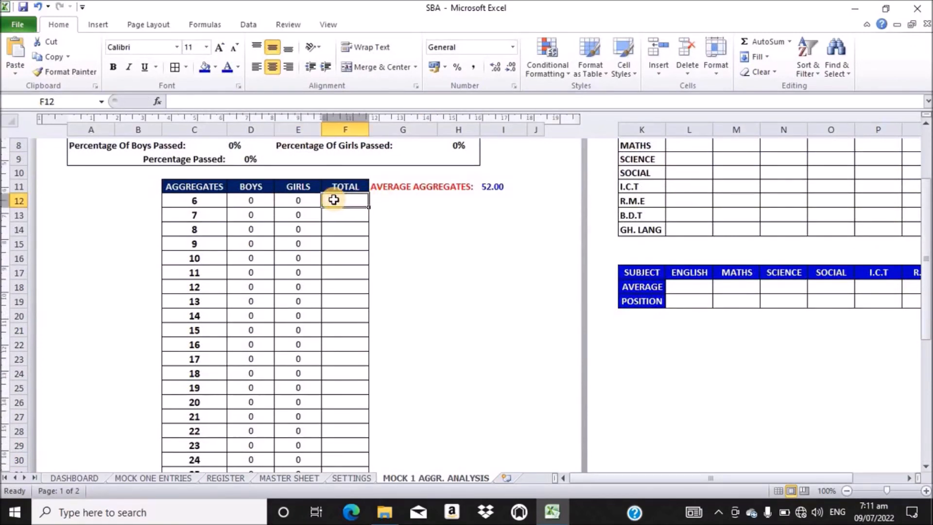
pyautogui.write('=')
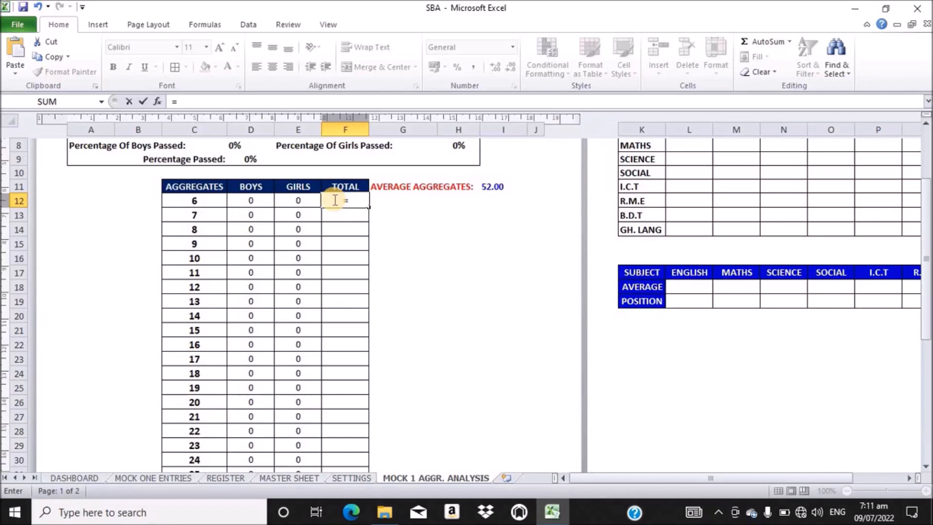
pyautogui.write('SUM')
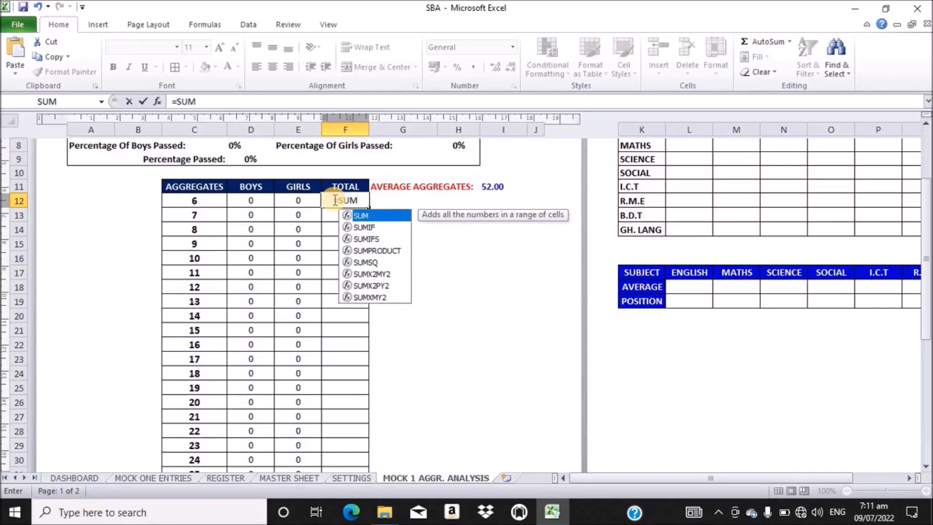
pyautogui.write('(')
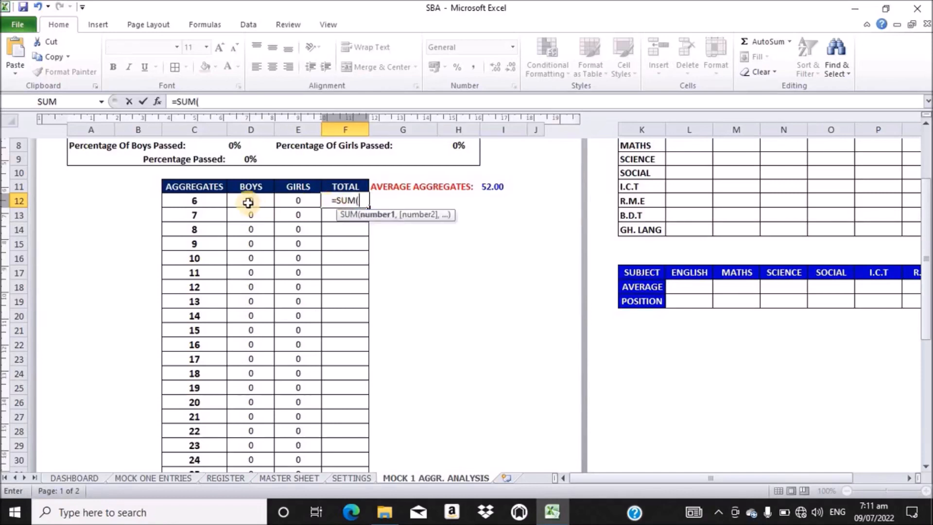
pyautogui.moveTo(248, 202); pyautogui.dragTo(286, 201)
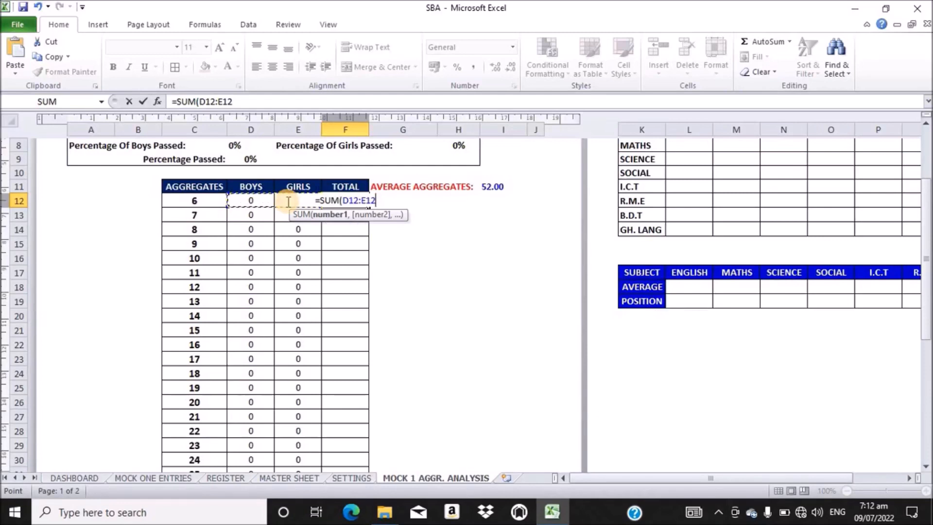
pyautogui.write(')')
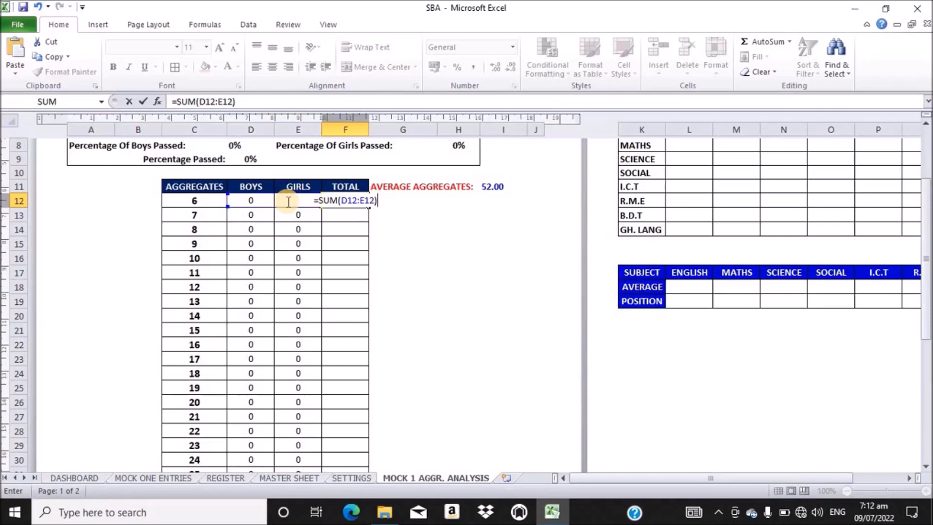
pyautogui.press('Return')
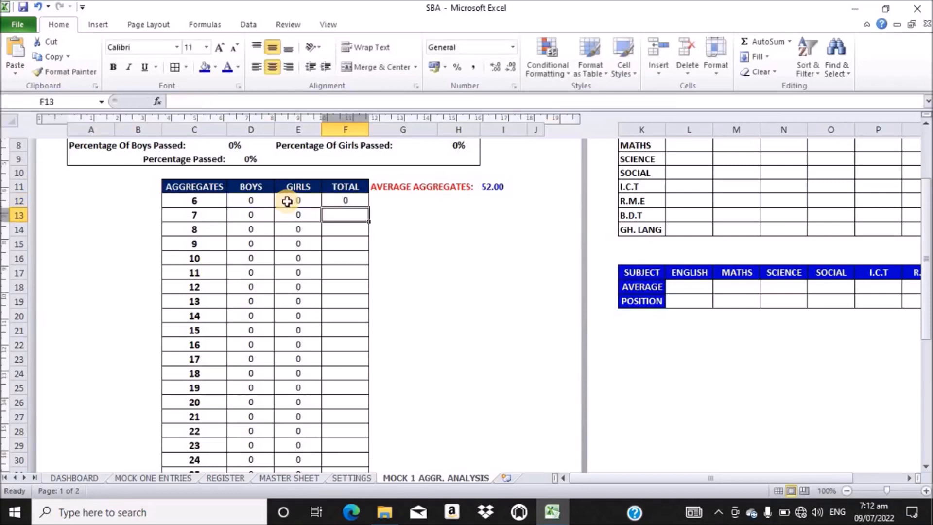
# Fill the F12 total formula down to F46 and check the copied formulas in the last rows.
pyautogui.click(350, 200)
pyautogui.doubleClick(368, 208)
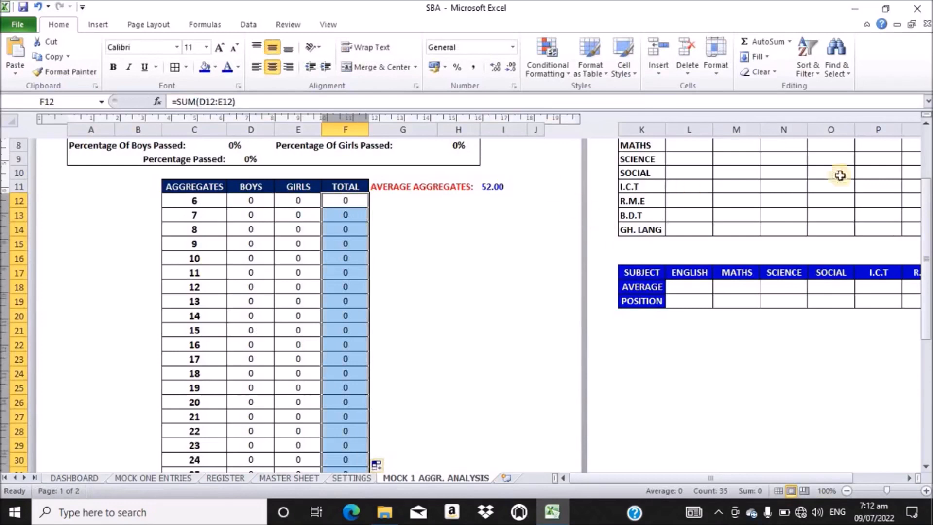
pyautogui.moveTo(928, 209); pyautogui.dragTo(914, 338)
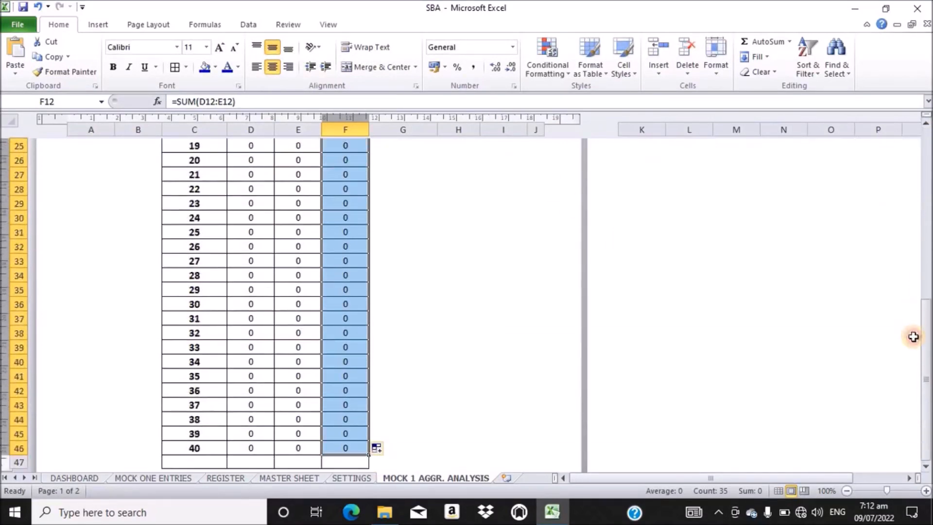
pyautogui.click(344, 446)
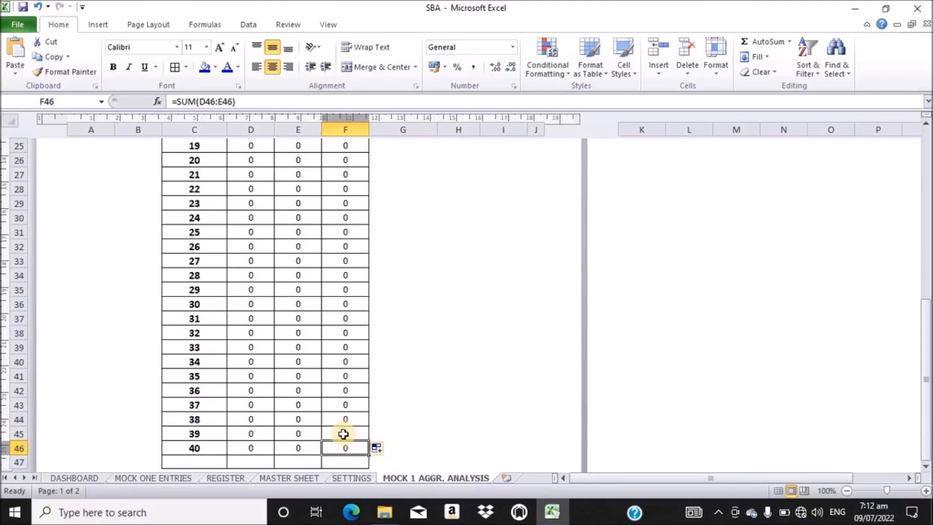
pyautogui.click(342, 419)
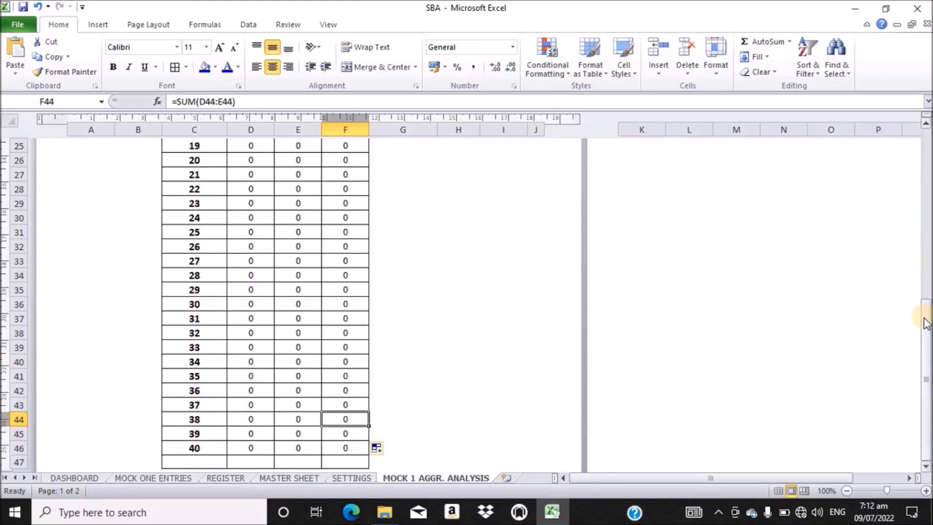
# Start a COUNTA formula in L7 for the number of English students, referencing the student names in B5:B8 of MOCK ONE ENTRIES.
pyautogui.moveTo(922, 266); pyautogui.dragTo(905, 84)
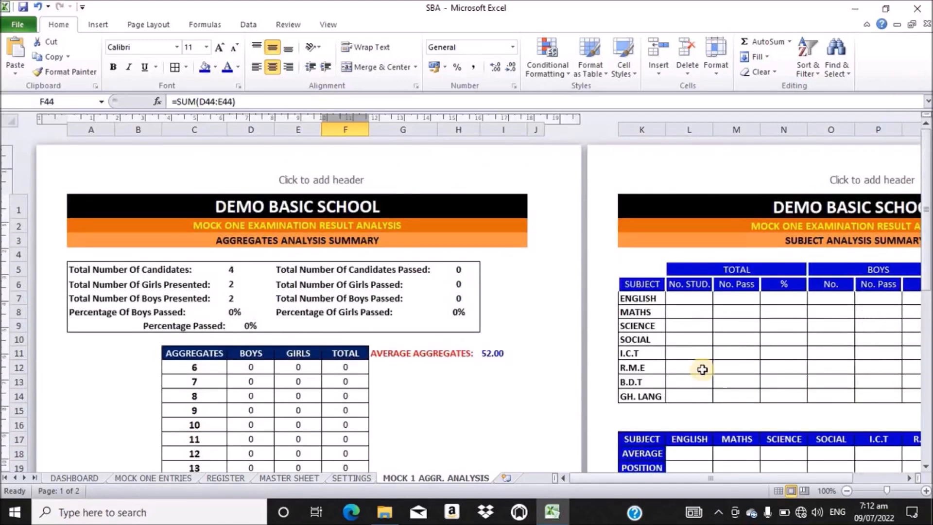
pyautogui.moveTo(619, 479); pyautogui.dragTo(727, 474)
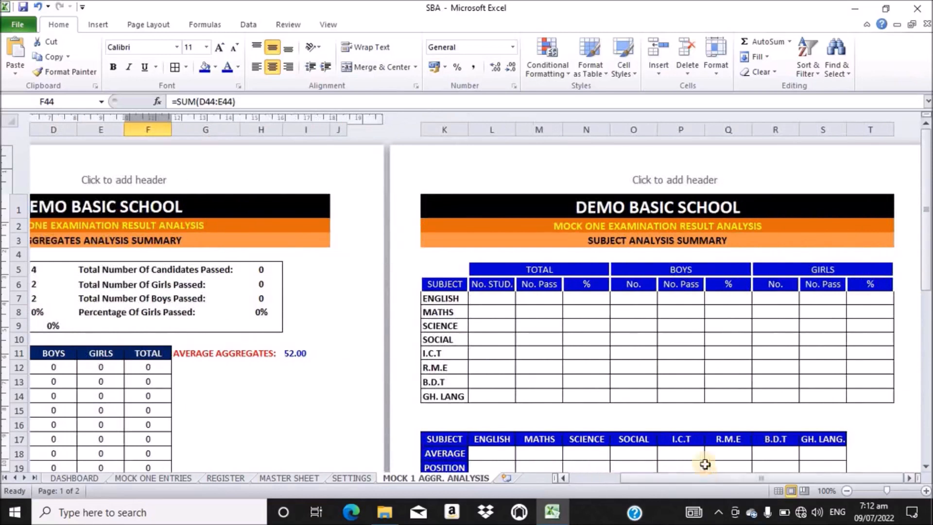
pyautogui.click(491, 301)
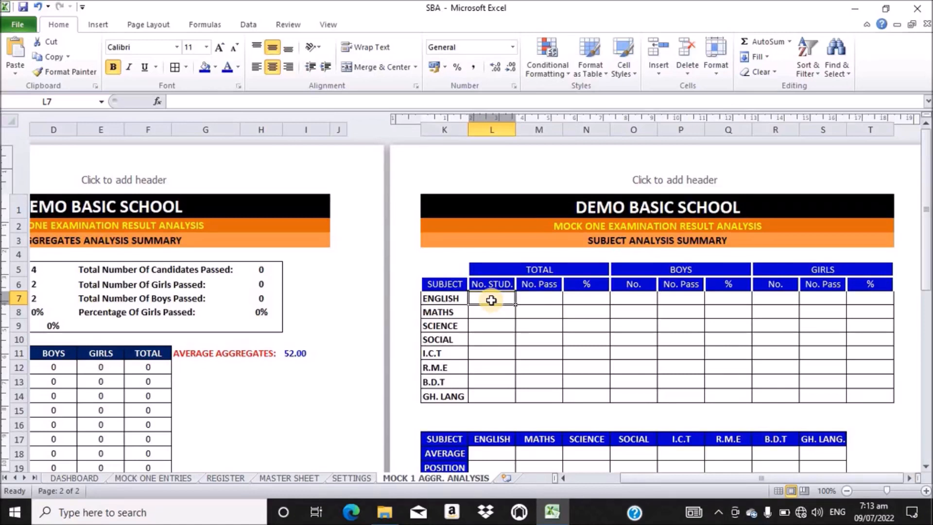
pyautogui.write('=')
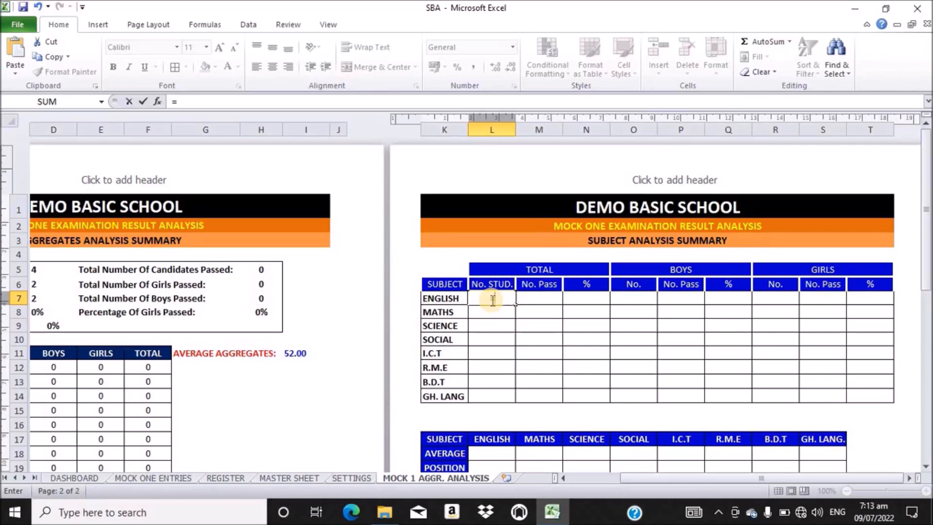
pyautogui.write('COU')
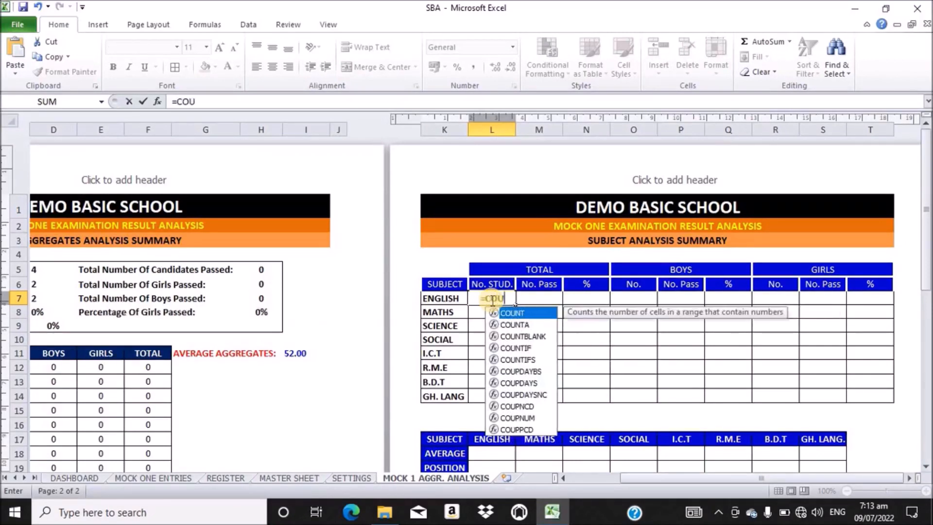
pyautogui.press('Down')
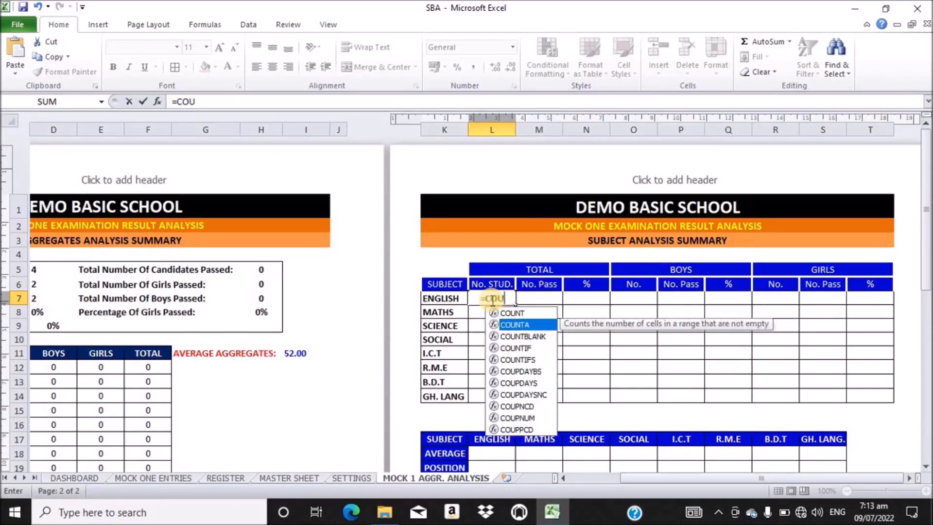
pyautogui.press('Tab')
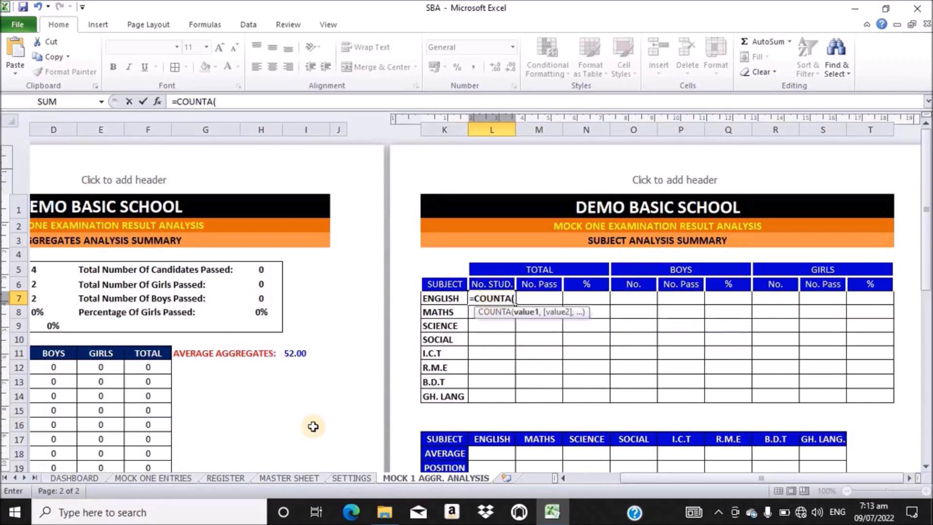
pyautogui.click(165, 477)
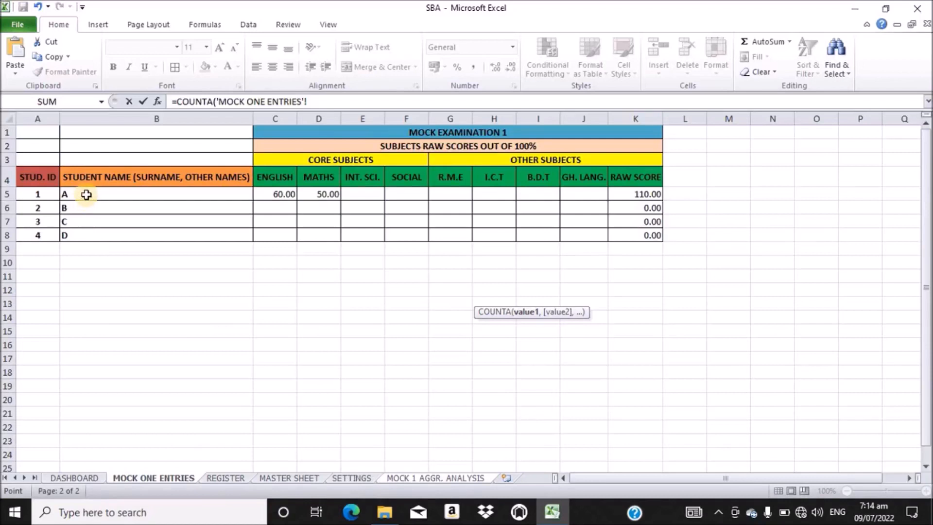
pyautogui.moveTo(86, 194); pyautogui.dragTo(85, 231)
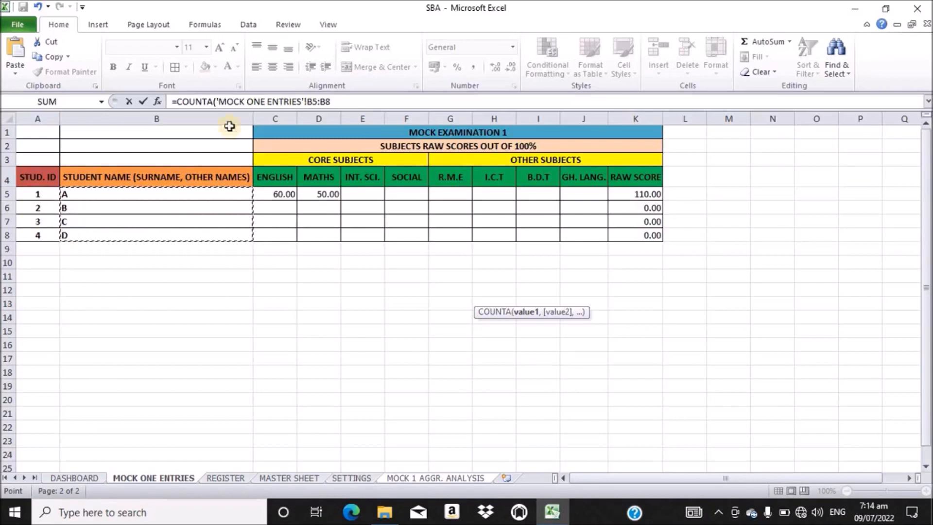
# Complete L7 with absolute references as =COUNTA('MOCK ONE ENTRIES'!$B$5:$B$8) and fill it down to L14.
pyautogui.moveTo(334, 101); pyautogui.dragTo(308, 106)
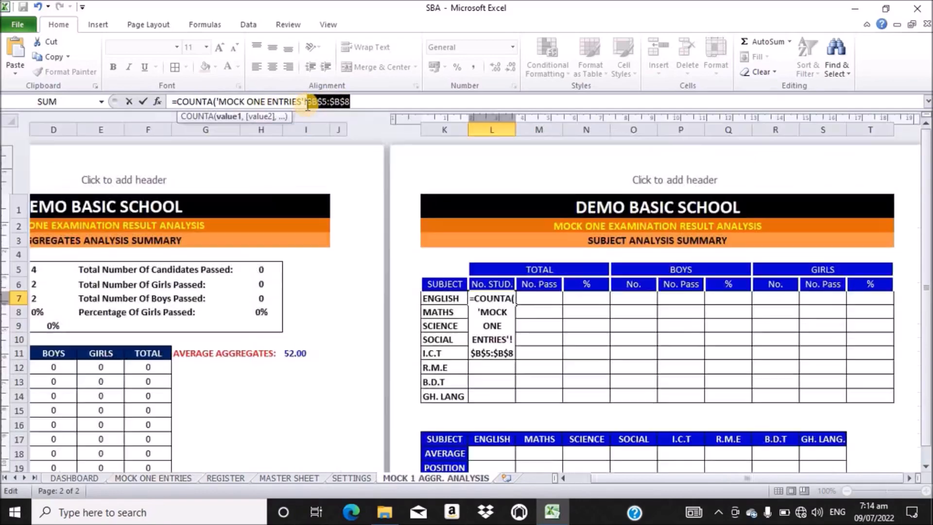
pyautogui.press('F4')
pyautogui.click(354, 102)
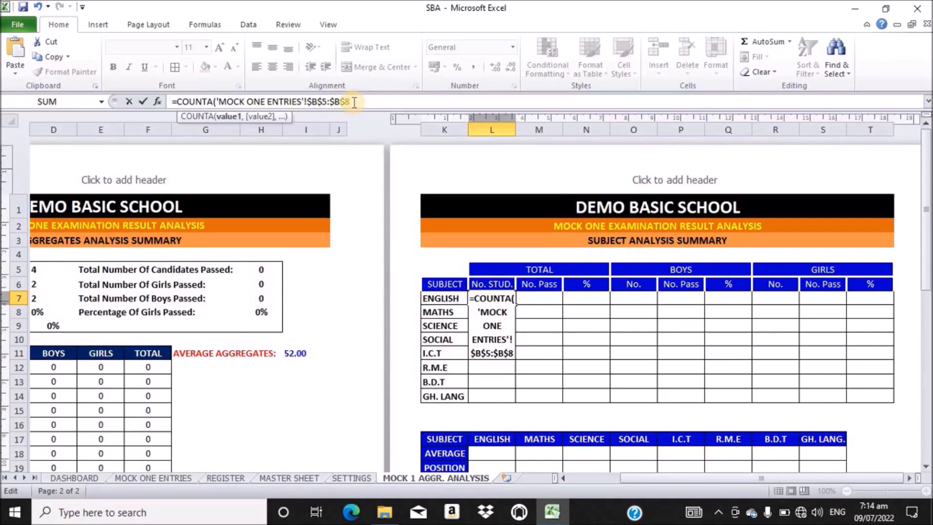
pyautogui.write(')')
pyautogui.press('Return')
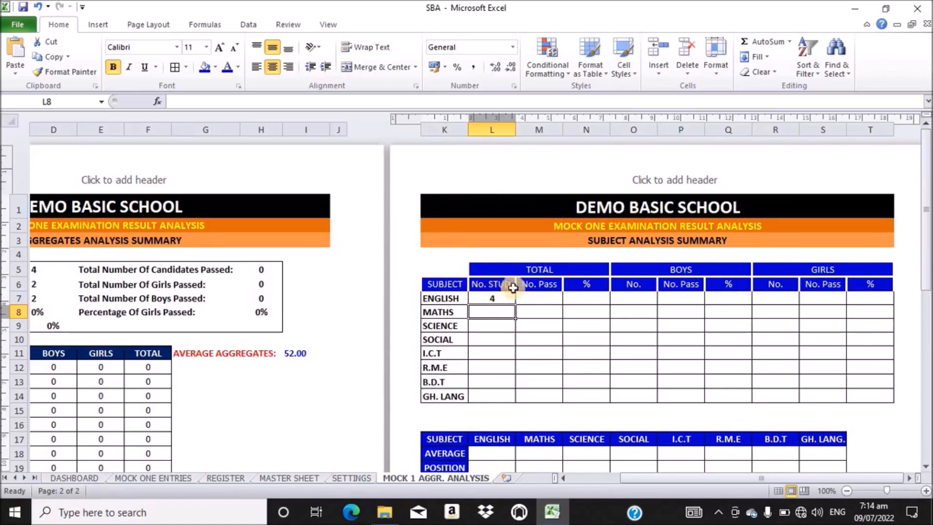
pyautogui.click(503, 298)
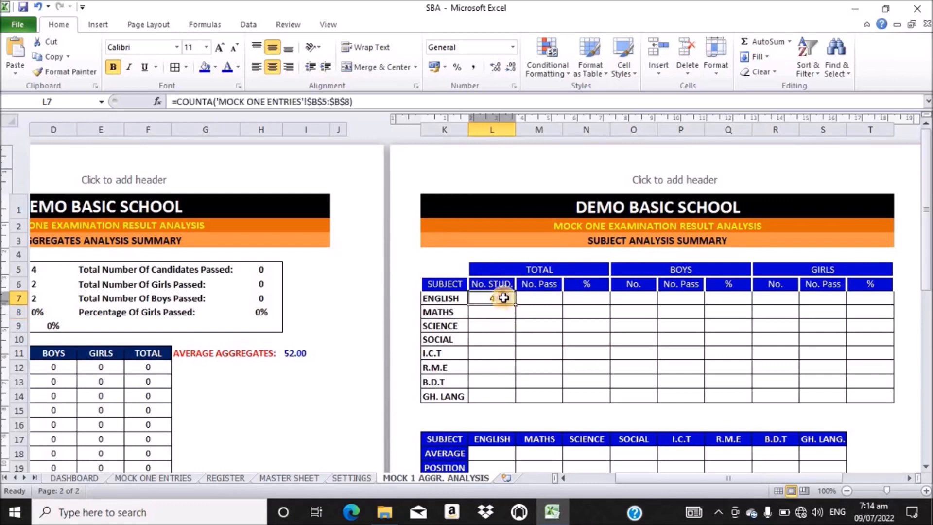
pyautogui.doubleClick(514, 305)
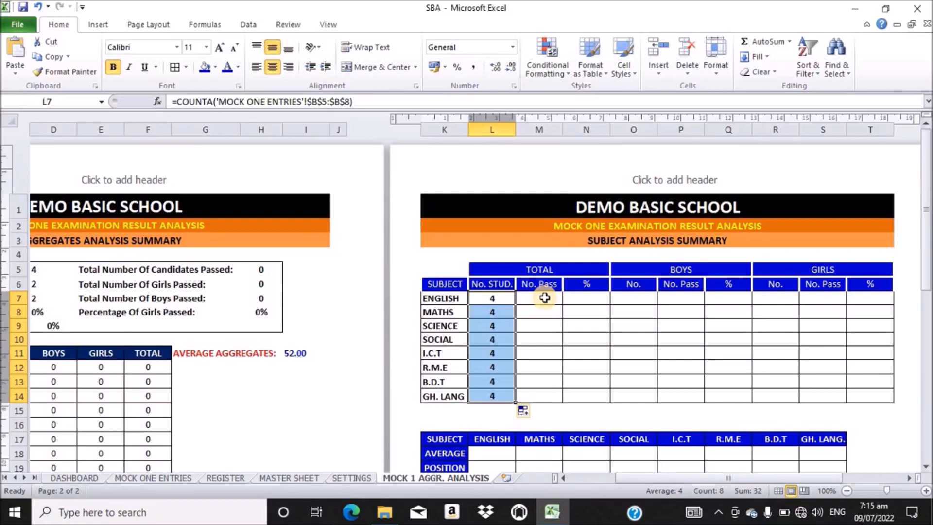
# Start a COUNTIF formula in M7 for the number of English passes.
pyautogui.click(536, 298)
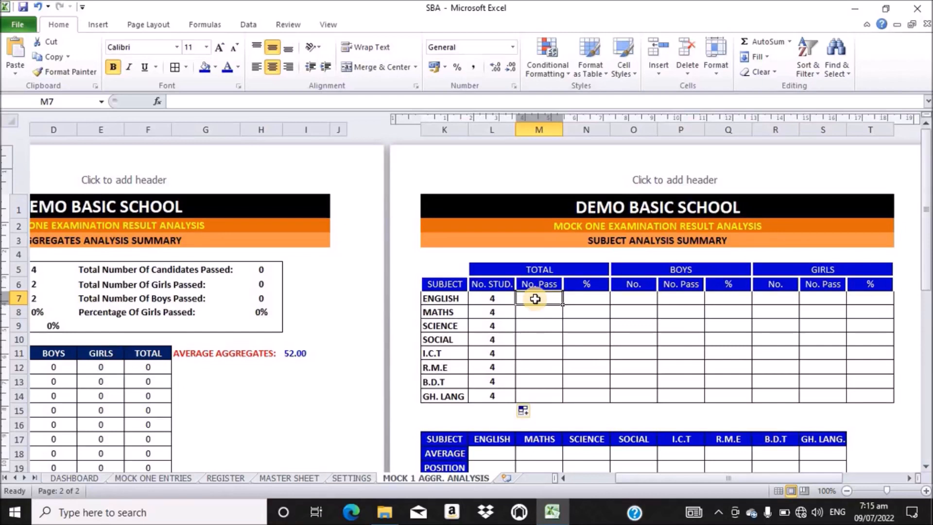
pyautogui.write('=')
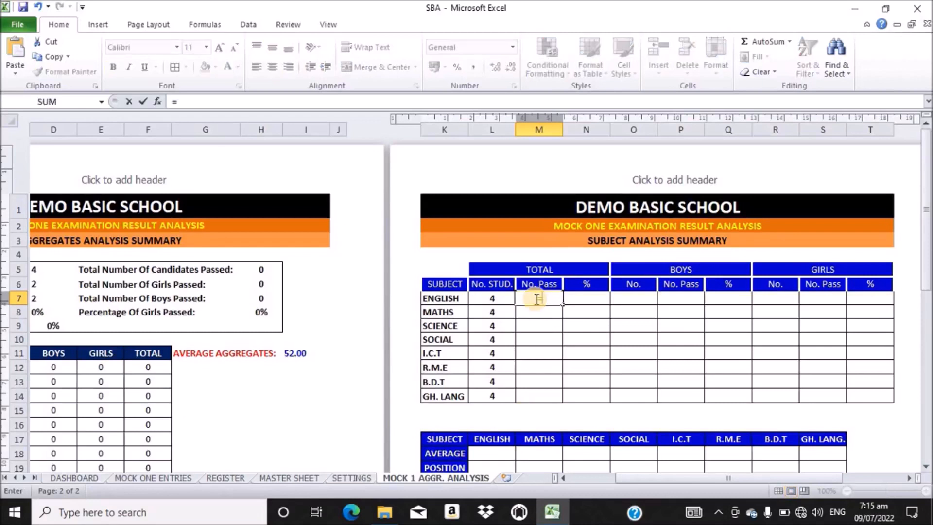
pyautogui.write('COUN')
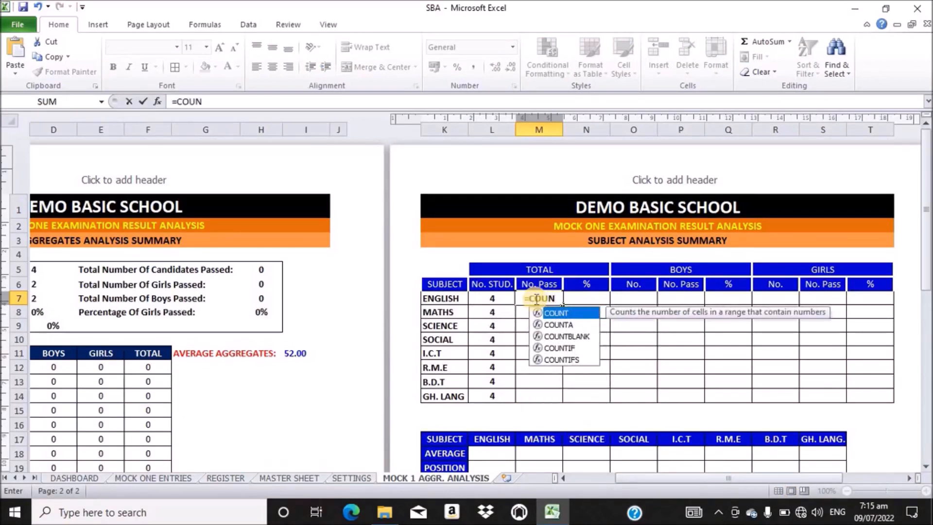
pyautogui.write('T')
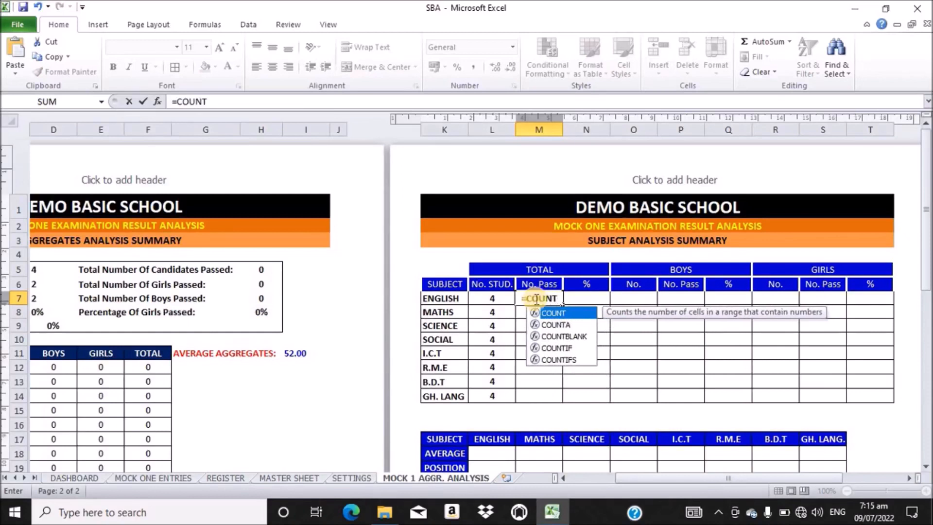
pyautogui.write('I')
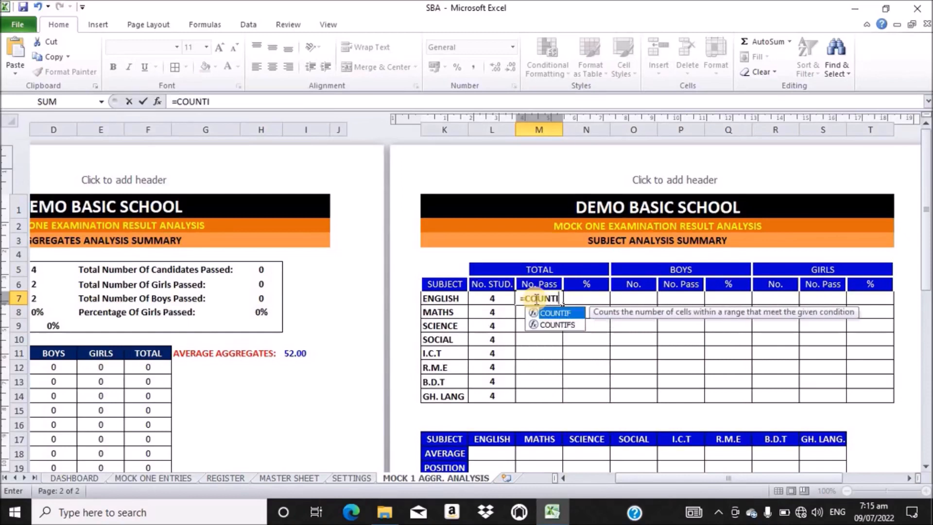
pyautogui.press('Tab')
pyautogui.press('Return')
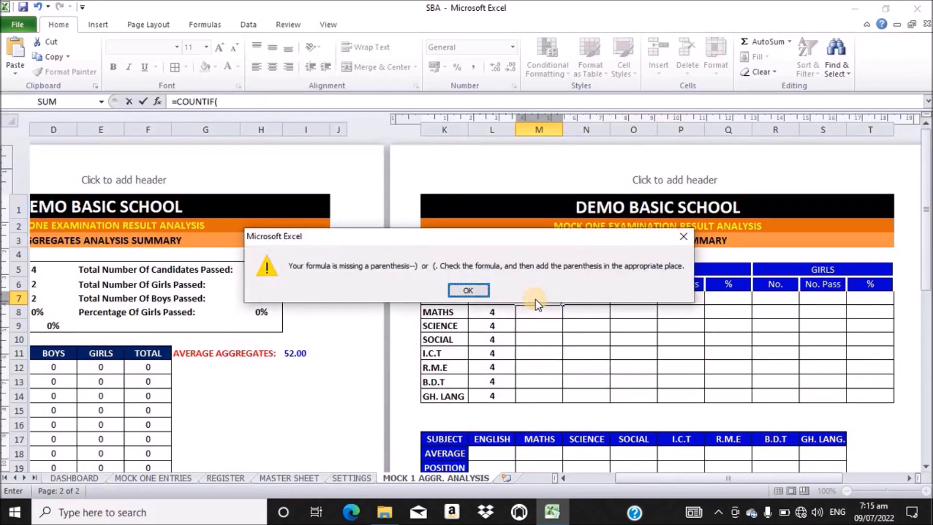
pyautogui.click(474, 291)
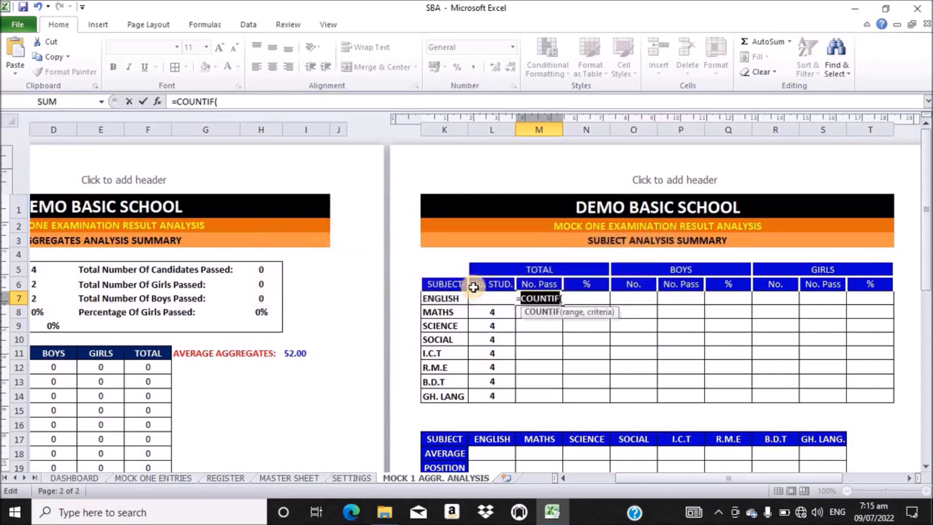
pyautogui.click(563, 298)
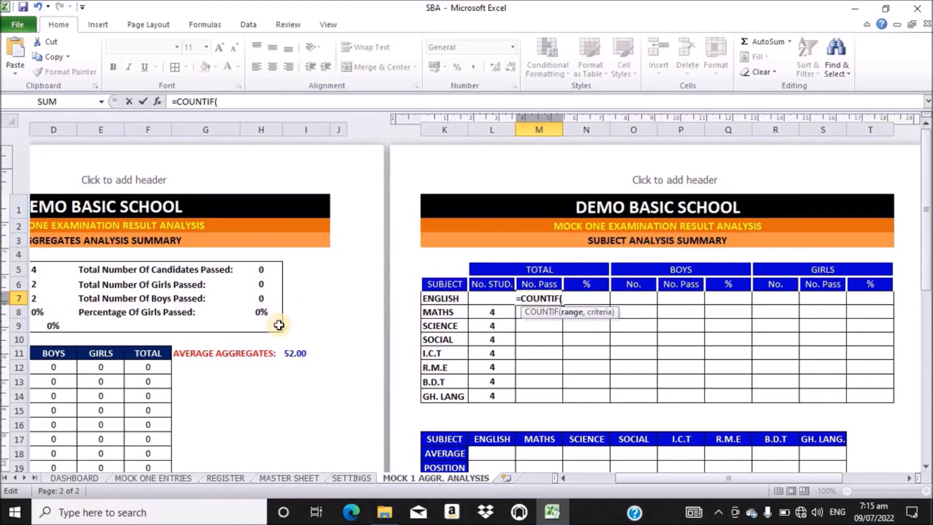
# Reference the English scores C5:C8 of MOCK ONE ENTRIES as the COUNTIF range, made absolute as $C$5:$C$8.
pyautogui.click(153, 478)
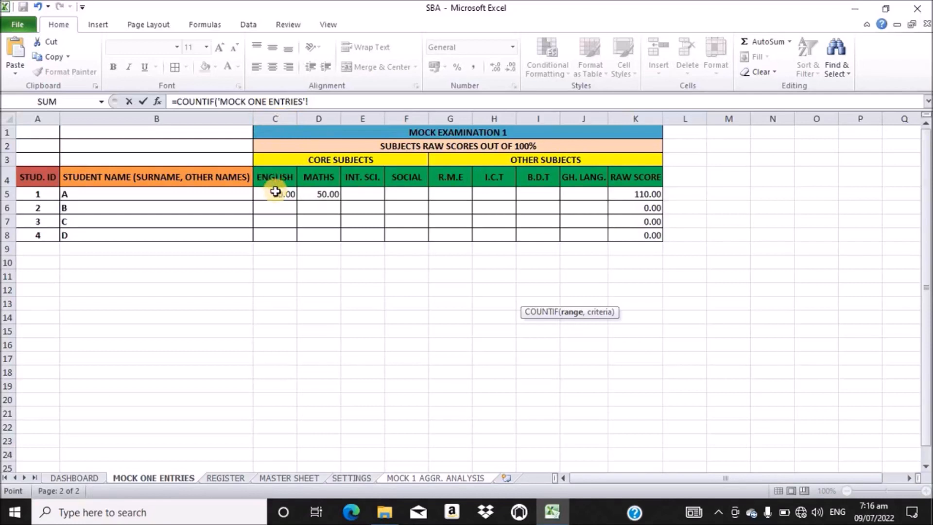
pyautogui.moveTo(275, 192); pyautogui.dragTo(277, 231)
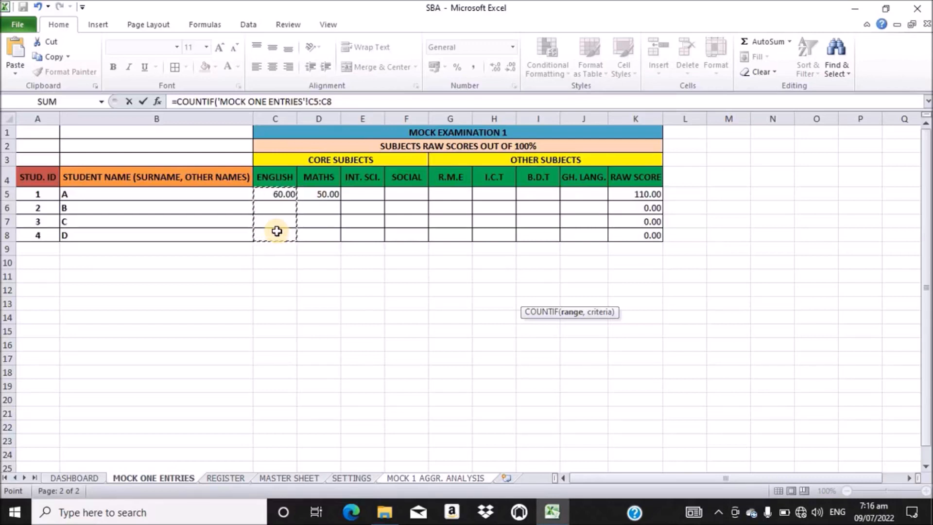
pyautogui.moveTo(334, 101); pyautogui.dragTo(310, 101)
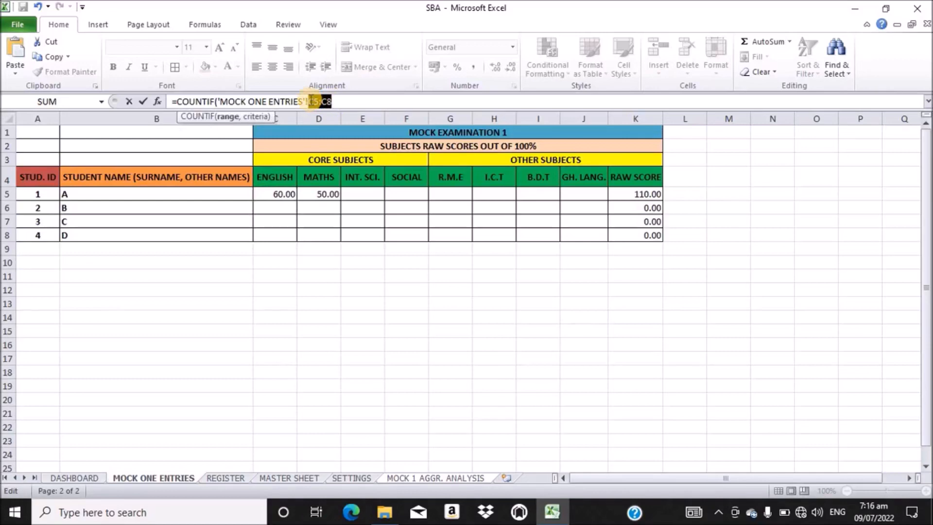
pyautogui.press('F4')
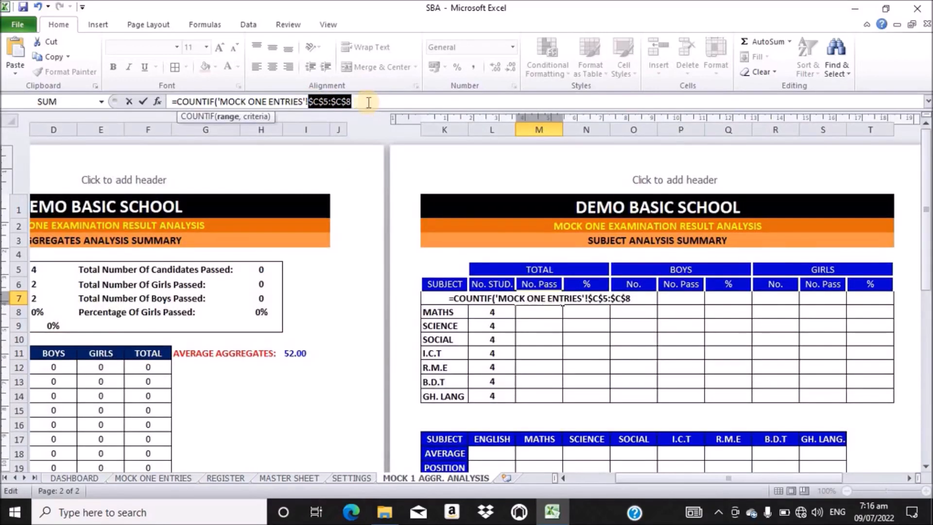
pyautogui.click(360, 101)
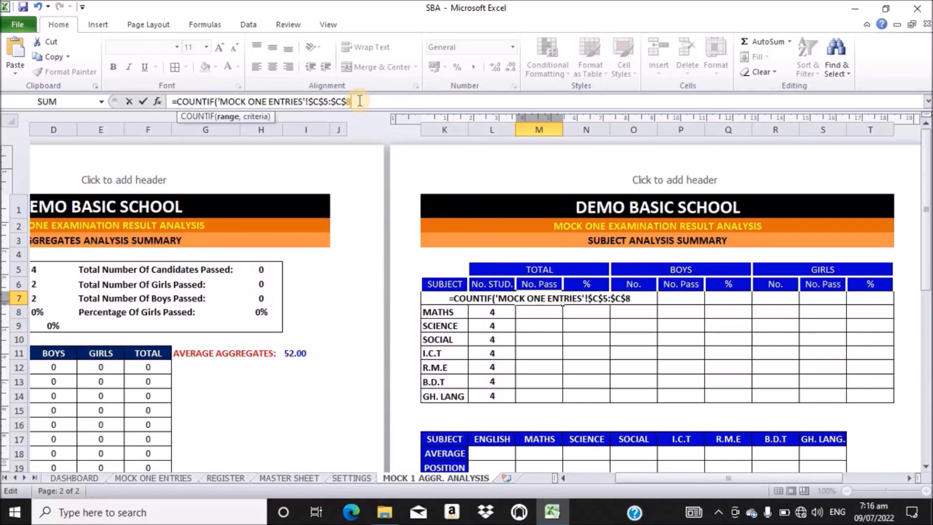
# Complete the M7 formula with the criterion ">=40" and fill it down to M14.
pyautogui.write(',')
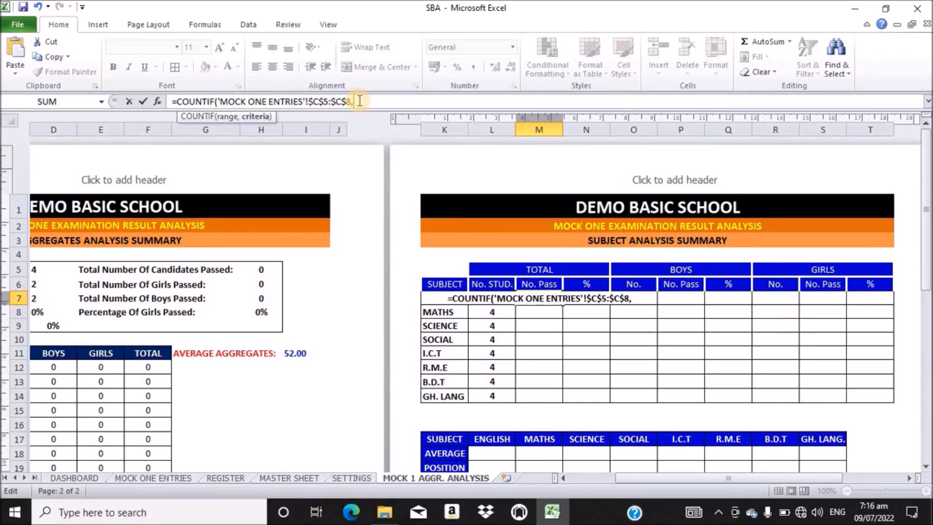
pyautogui.write('""')
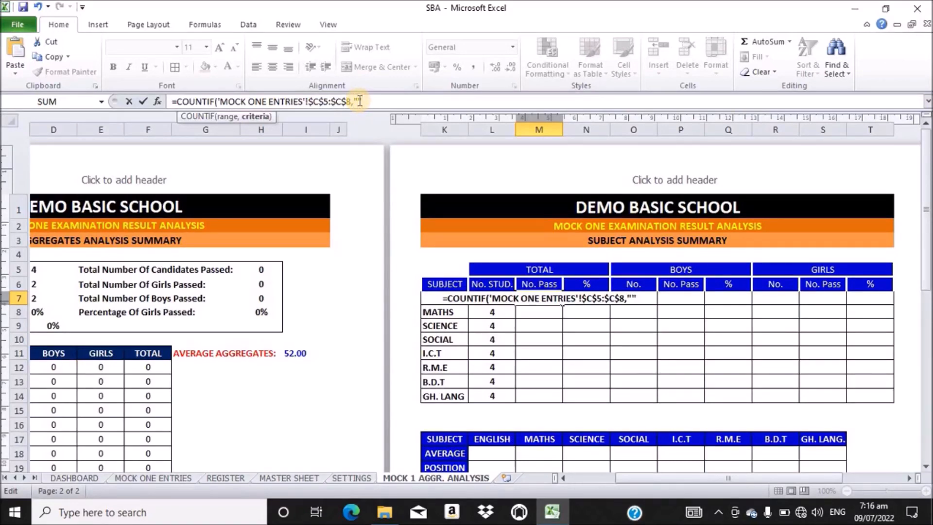
pyautogui.write('.')
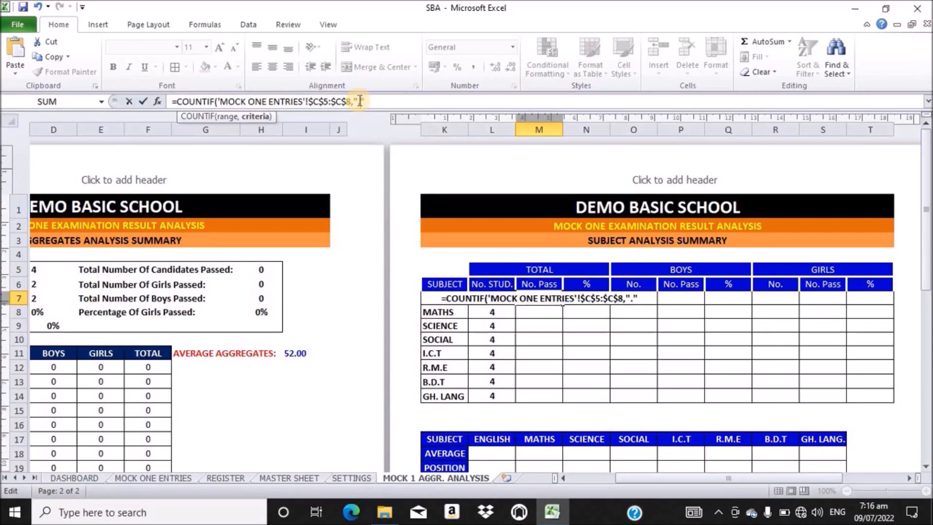
pyautogui.press('BackSpace')
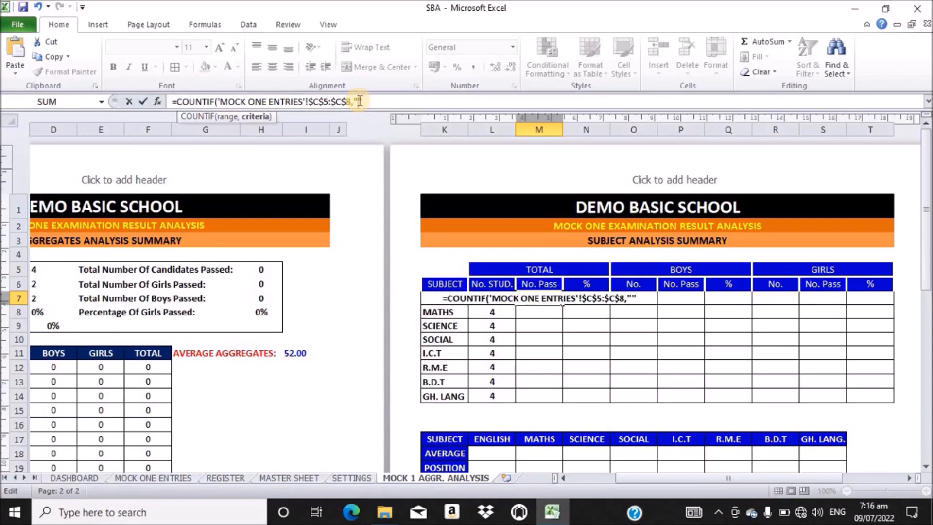
pyautogui.write('>')
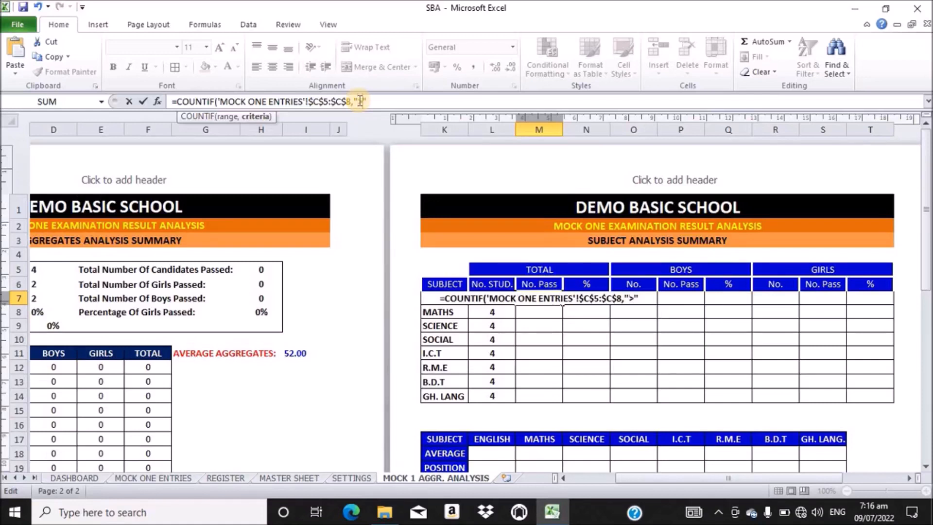
pyautogui.write('=')
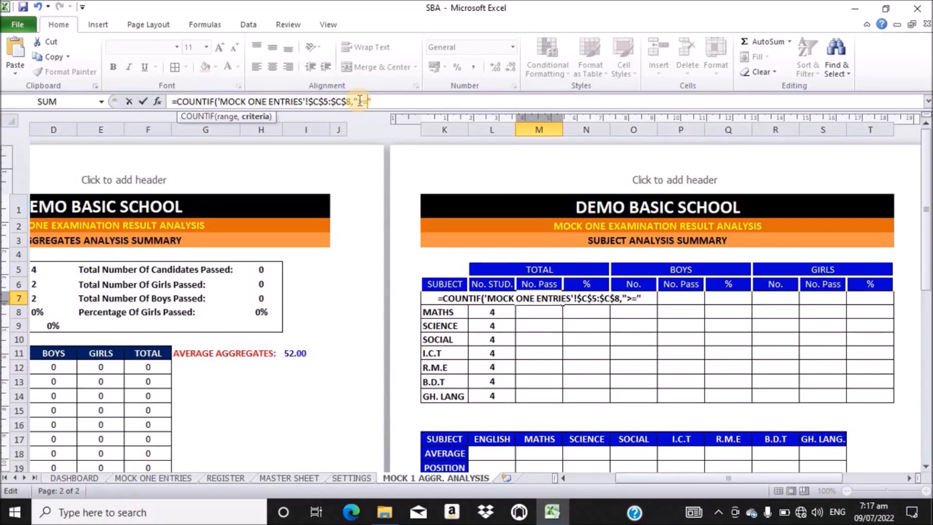
pyautogui.write('40')
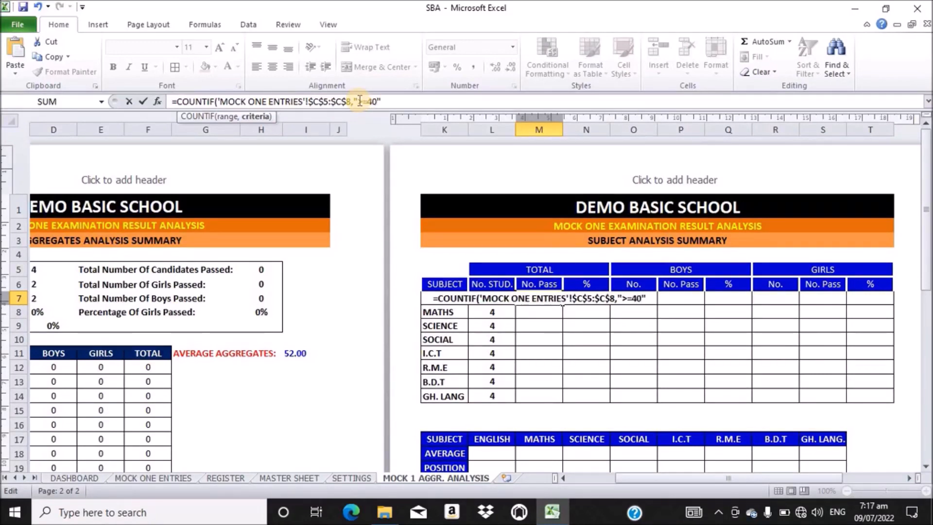
pyautogui.press('Right')
pyautogui.write(')')
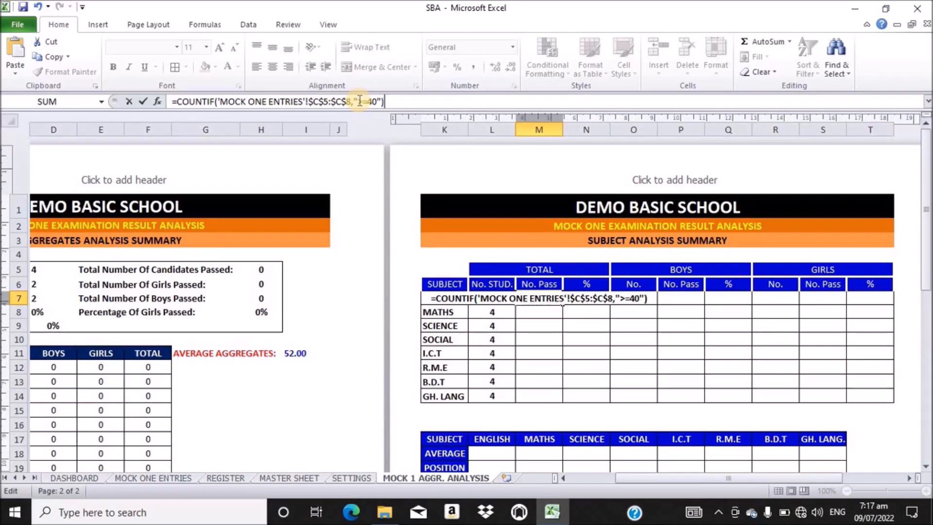
pyautogui.press('Return')
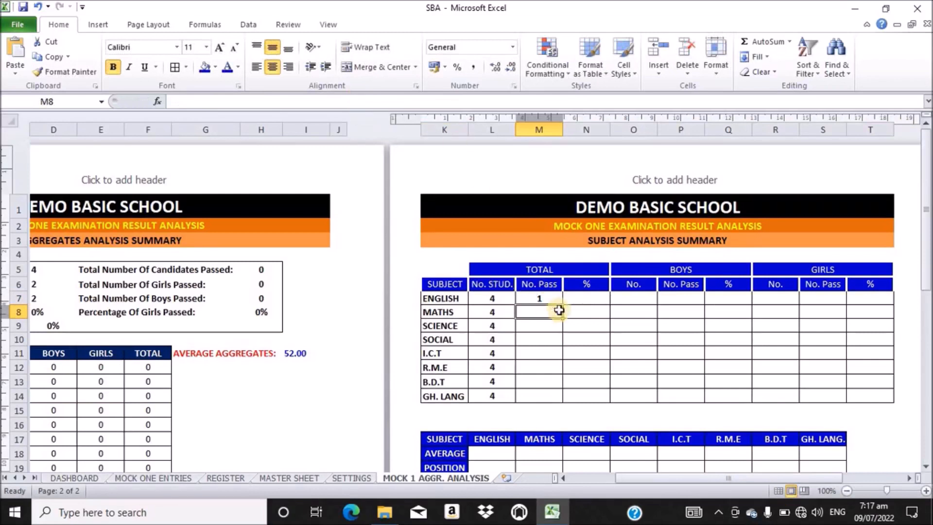
pyautogui.click(547, 296)
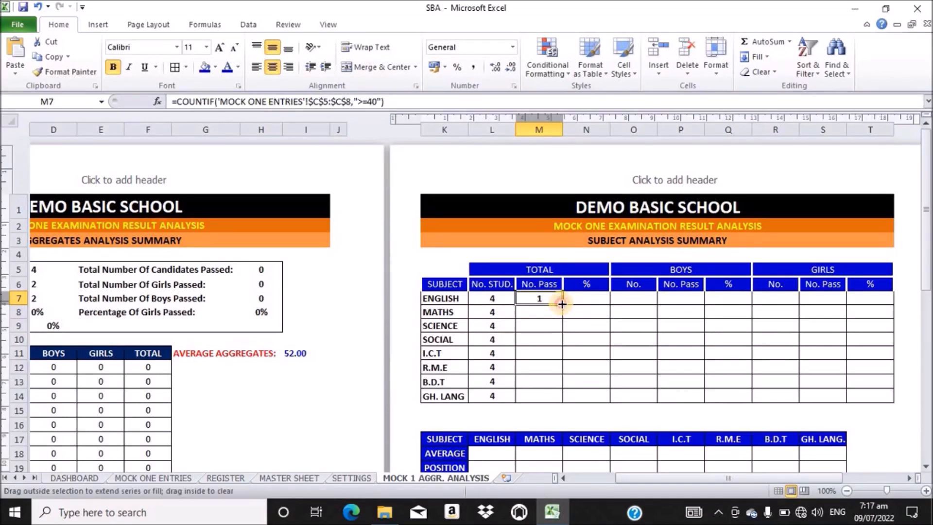
pyautogui.doubleClick(562, 304)
# Change the COUNTIF range for Maths passes in M8 to $D$5:$D$8 and check the subject columns in MOCK ONE ENTRIES.
pyautogui.click(537, 312)
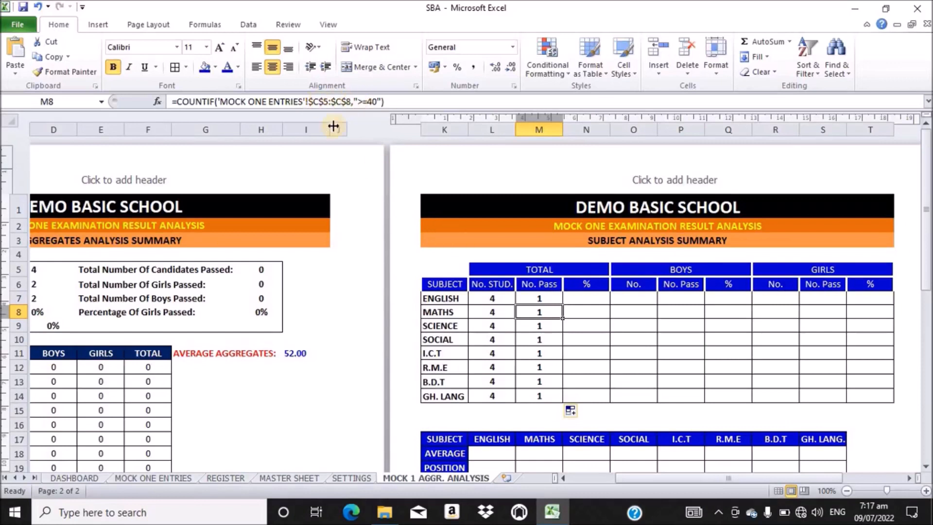
pyautogui.click(321, 102)
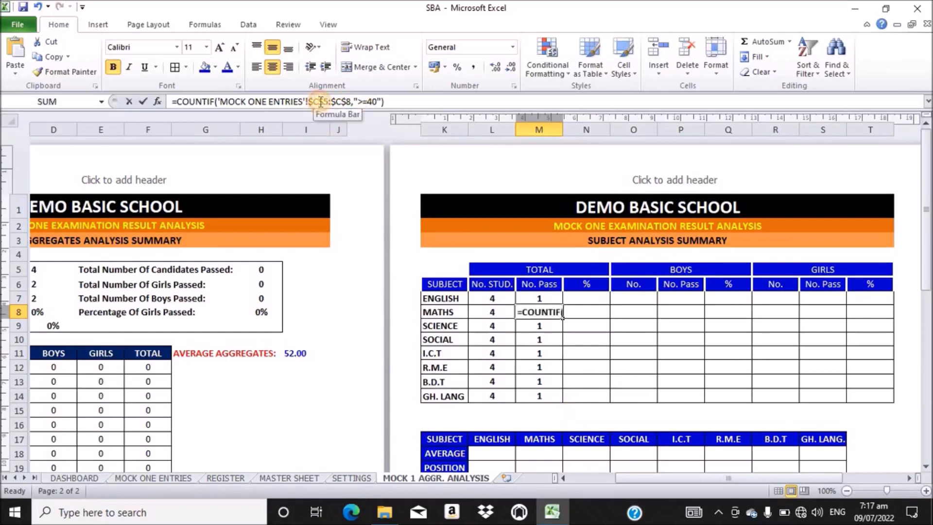
pyautogui.press('BackSpace')
pyautogui.write('D')
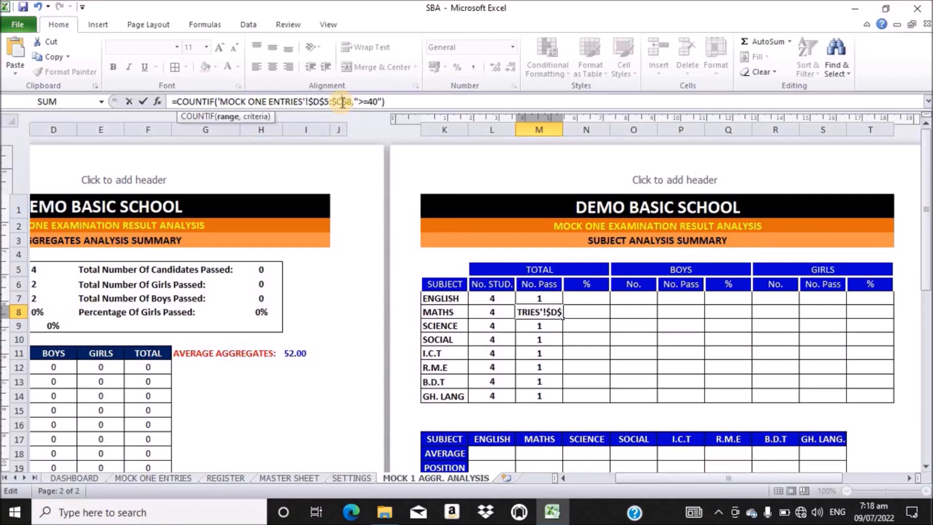
pyautogui.press('BackSpace')
pyautogui.write('D')
pyautogui.press('Return')
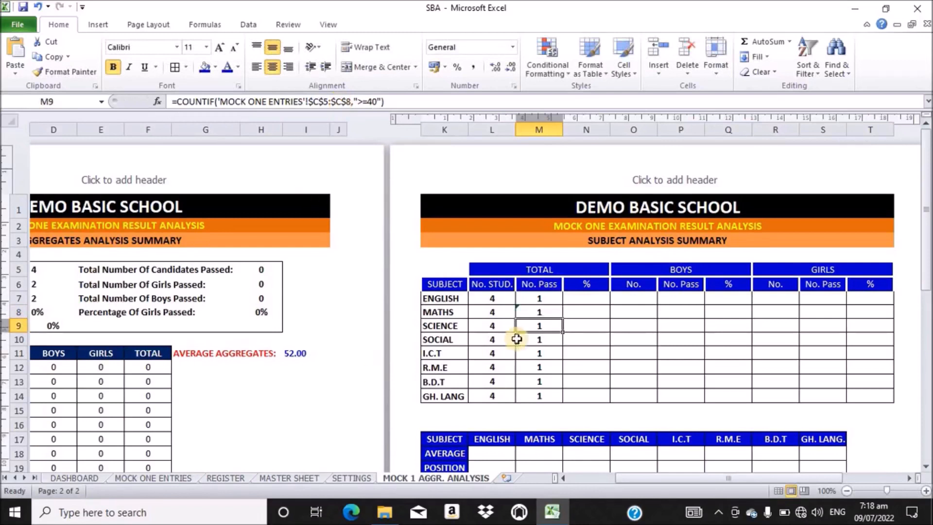
pyautogui.click(532, 311)
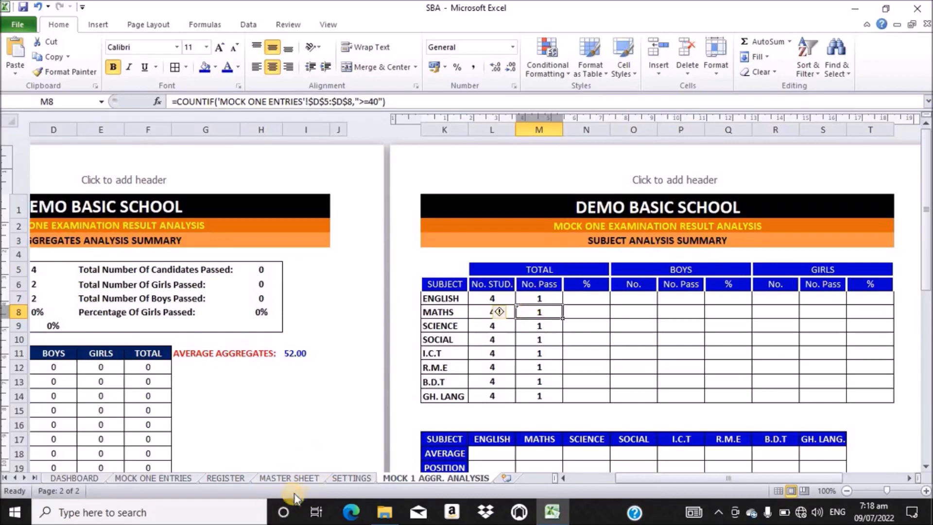
pyautogui.click(152, 478)
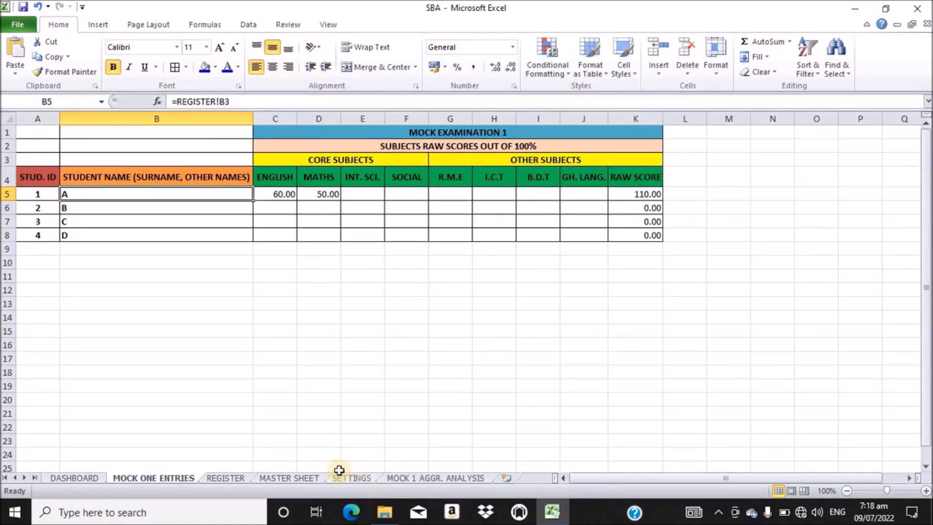
pyautogui.click(459, 478)
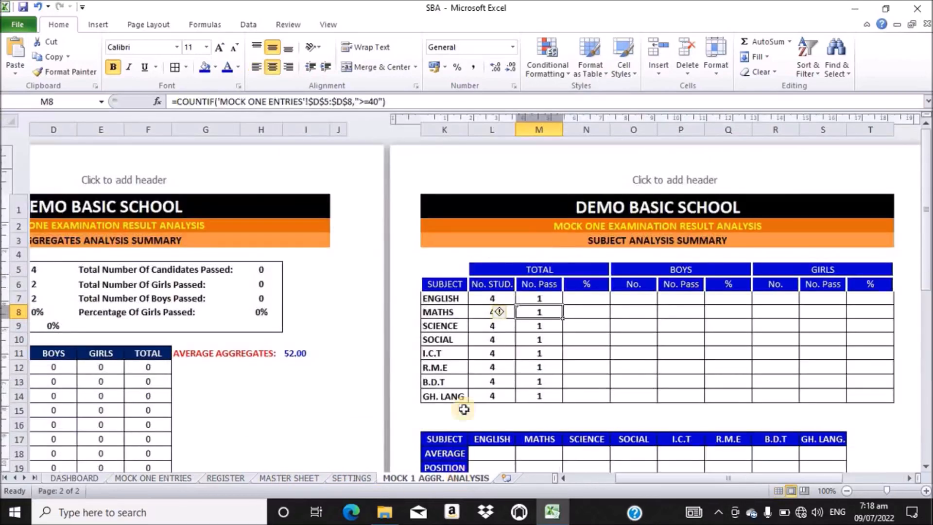
# Change the COUNTIF range for Science passes in M9 to $E$5:$E$8.
pyautogui.click(539, 326)
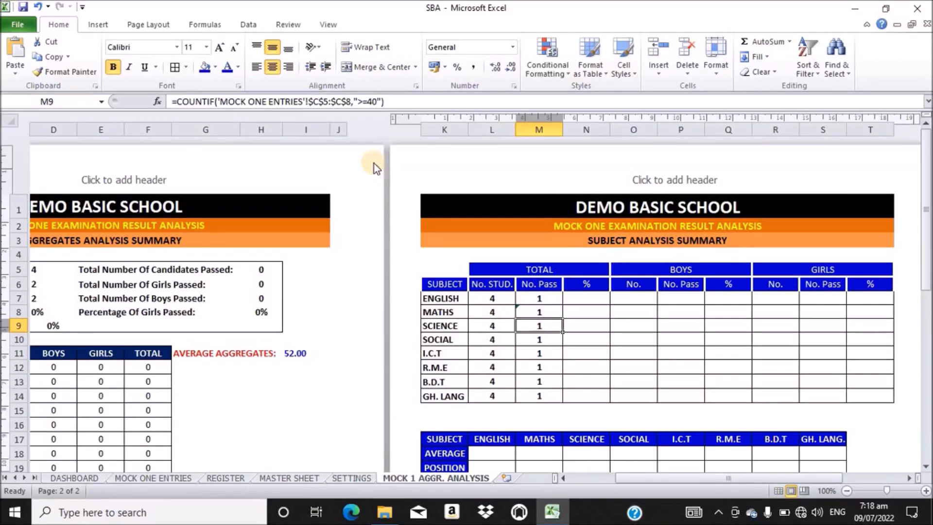
pyautogui.click(320, 100)
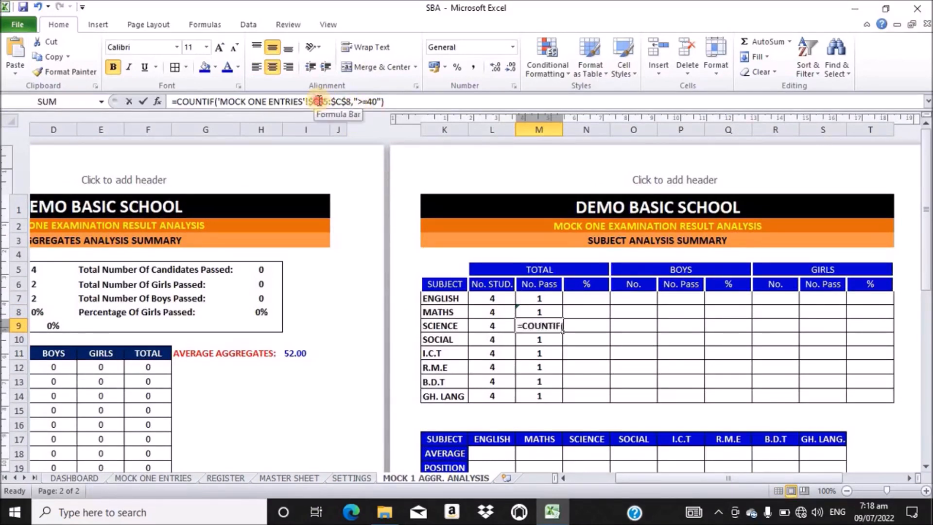
pyautogui.press('BackSpace')
pyautogui.write('E')
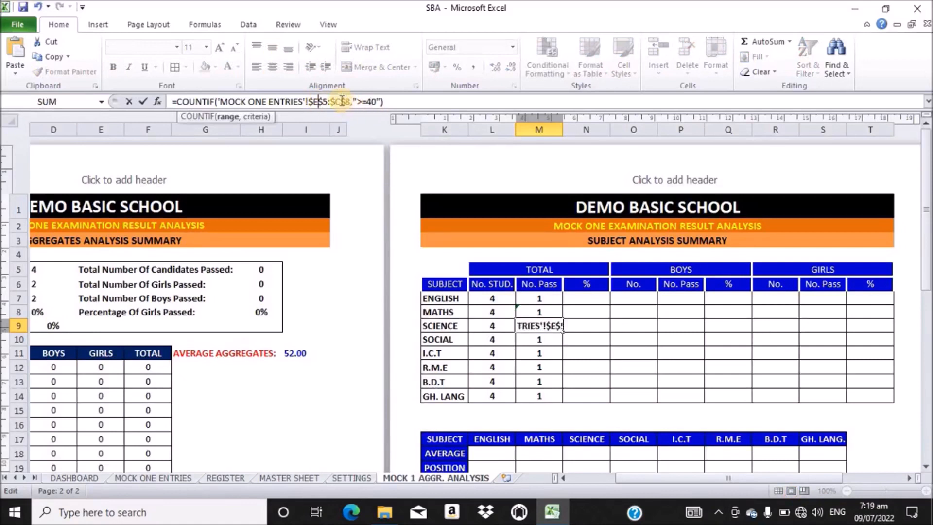
pyautogui.press('BackSpace')
pyautogui.write('E')
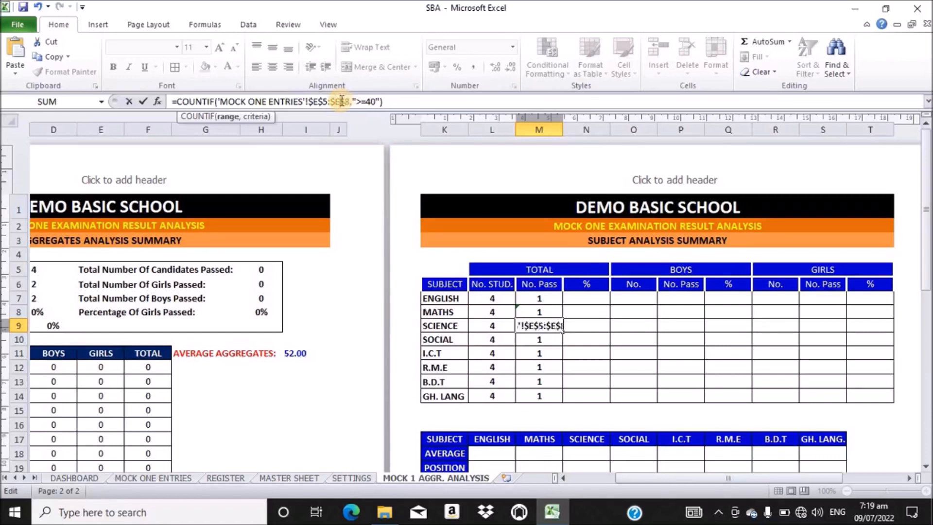
pyautogui.press('Return')
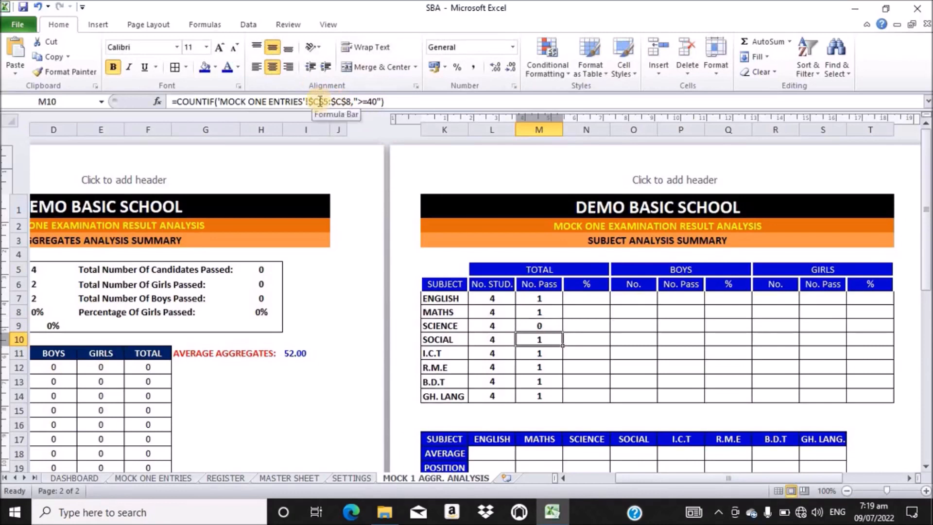
# Change the COUNTIF range for Social passes in M10 to $F$5:$F$8.
pyautogui.click(319, 102)
pyautogui.press('BackSpace')
pyautogui.write('F')
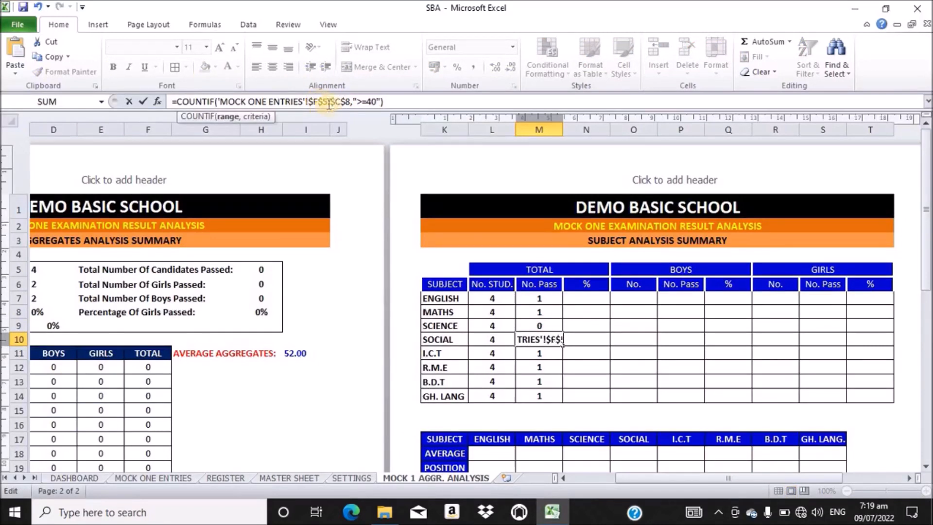
pyautogui.click(341, 102)
pyautogui.press('BackSpace')
pyautogui.write('F')
pyautogui.press('Return')
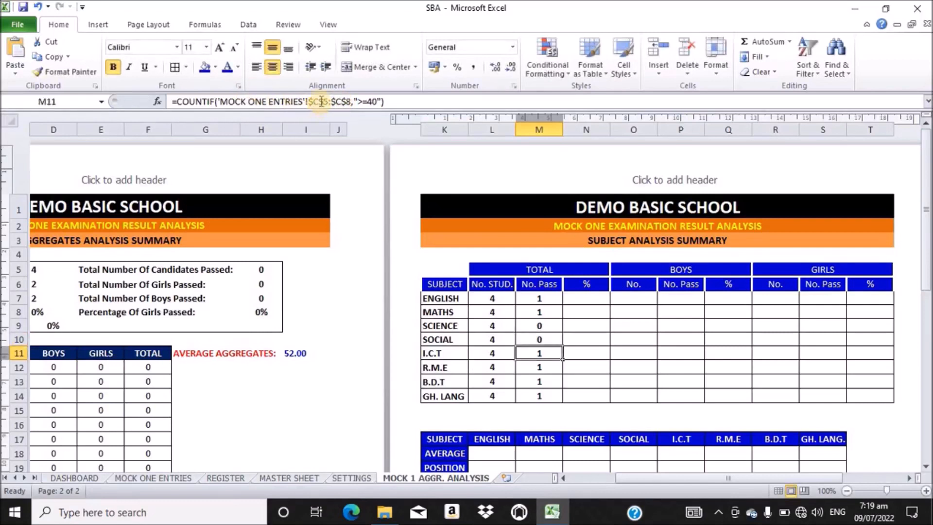
# Change the COUNTIF range for I.C.T passes in M11 to $G$5:$G$8.
pyautogui.click(321, 103)
pyautogui.press('BackSpace')
pyautogui.write('G')
pyautogui.click(344, 102)
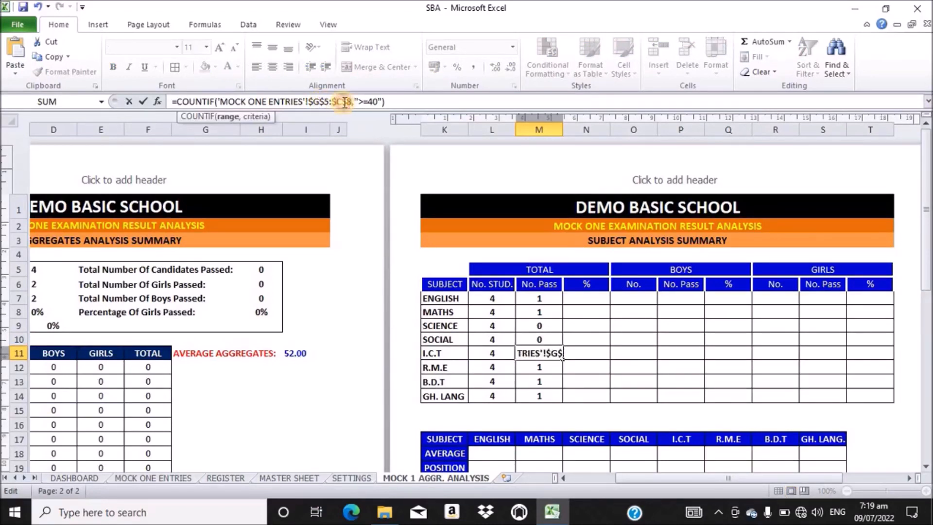
pyautogui.press('BackSpace')
pyautogui.write('G')
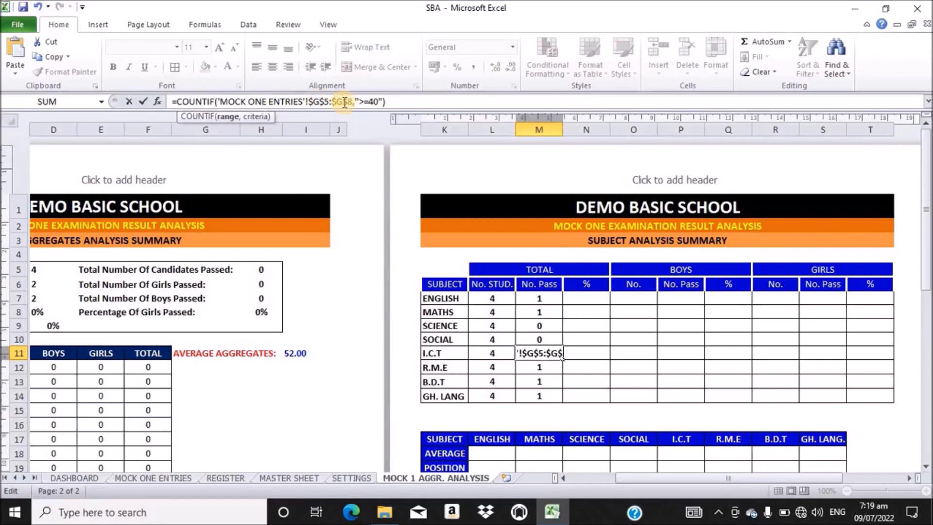
pyautogui.press('Return')
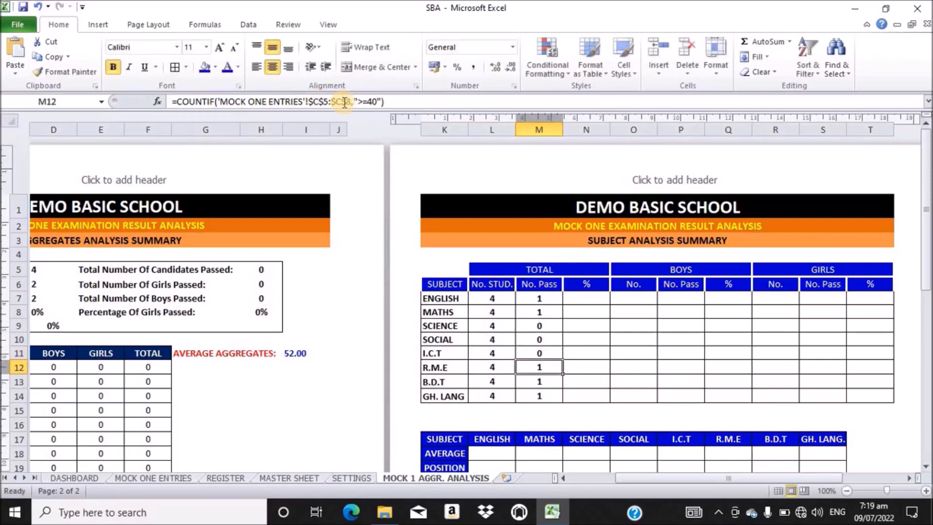
# Change the COUNTIF range for R.M.E passes in M12 to $H$5:$H$8.
pyautogui.click(320, 100)
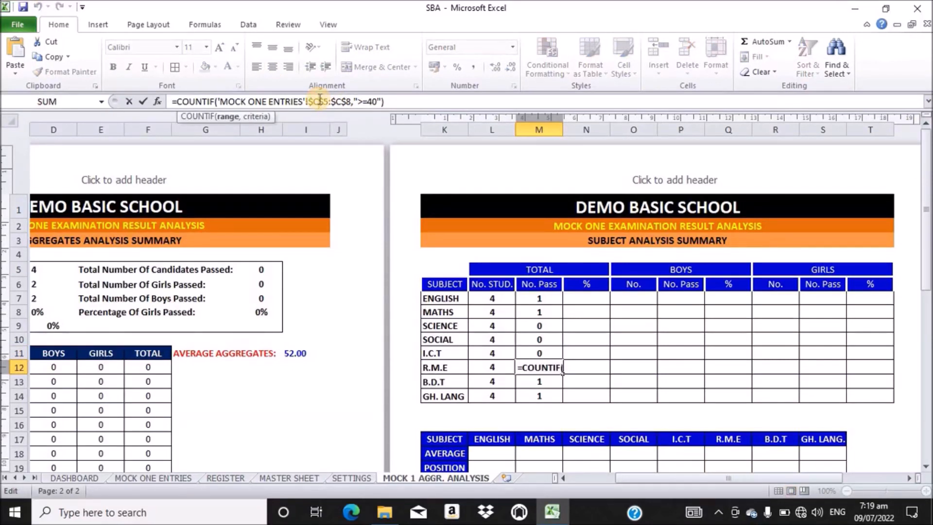
pyautogui.press('BackSpace')
pyautogui.write('H')
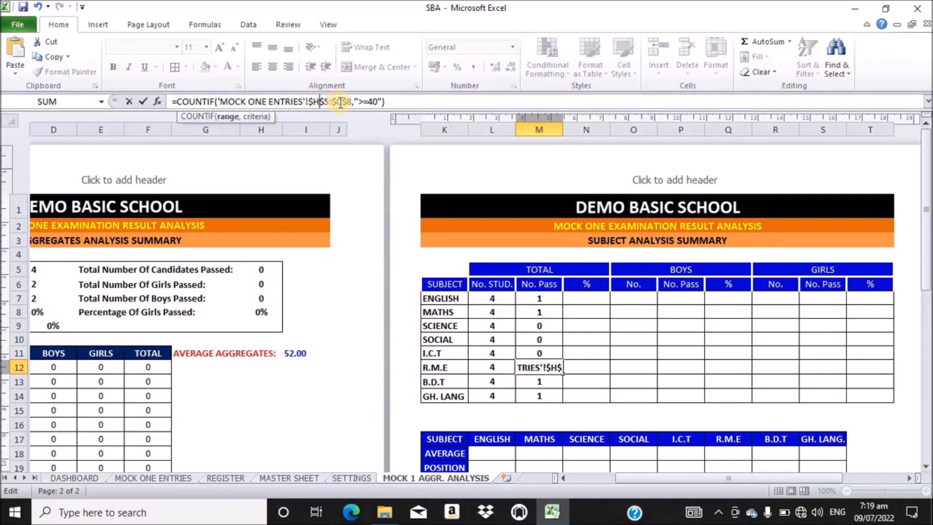
pyautogui.press('BackSpace')
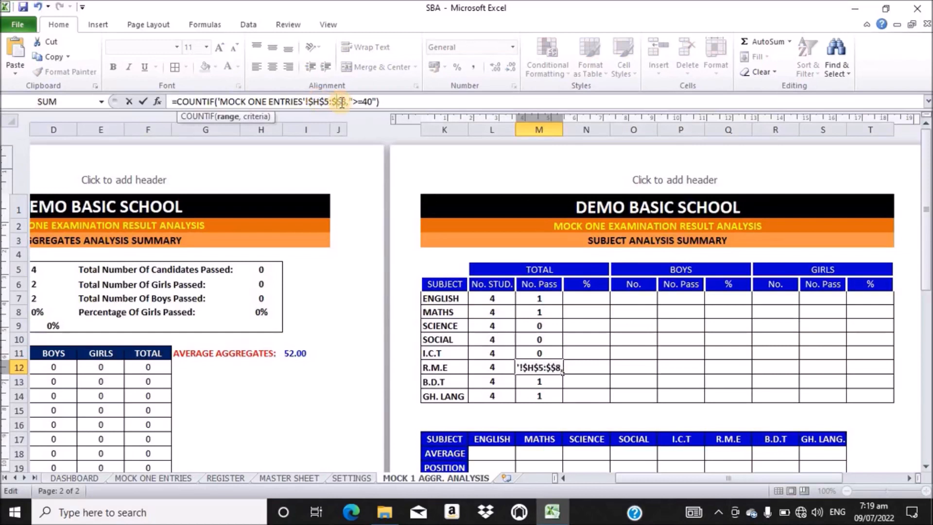
pyautogui.write('H')
pyautogui.press('Return')
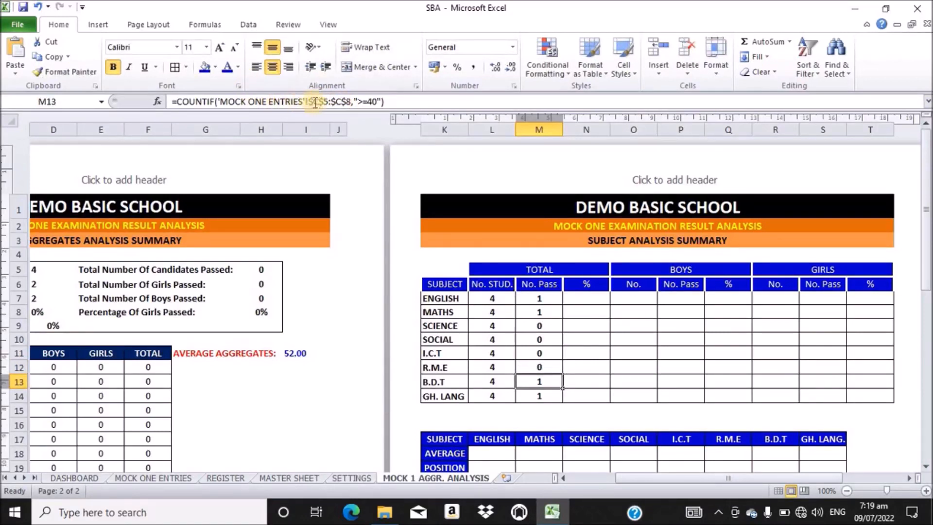
# Change the COUNTIF range for B.D.T passes in M13 to $I$5:$I$8.
pyautogui.click(318, 102)
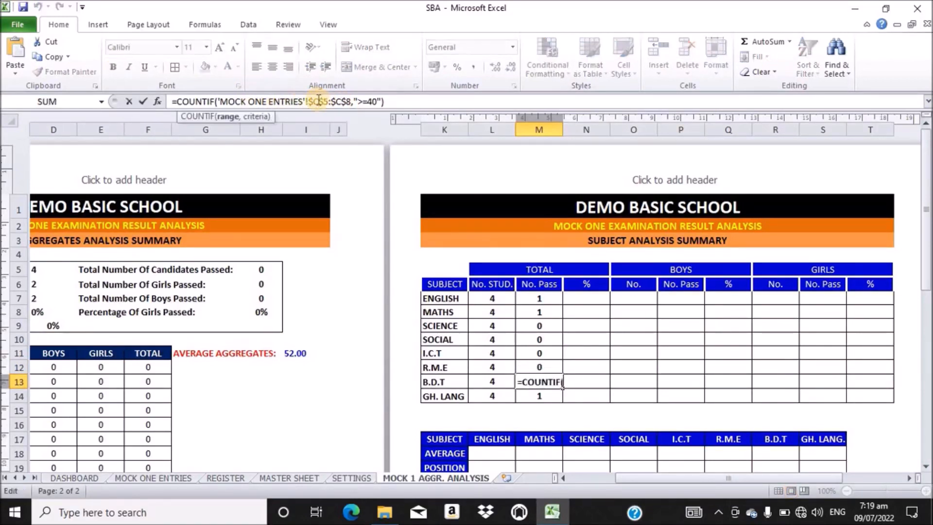
pyautogui.press('Delete')
pyautogui.write('I')
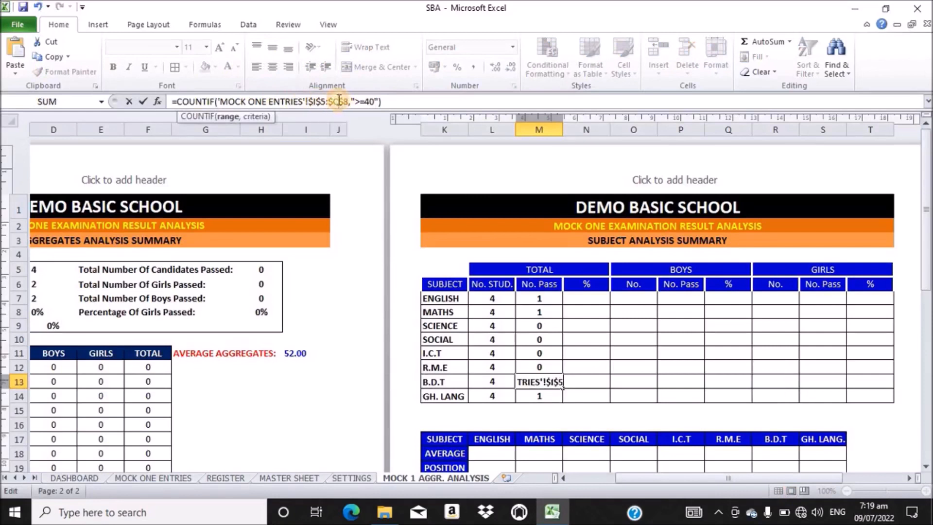
pyautogui.click(338, 102)
pyautogui.press('BackSpace')
pyautogui.write('I')
pyautogui.press('Return')
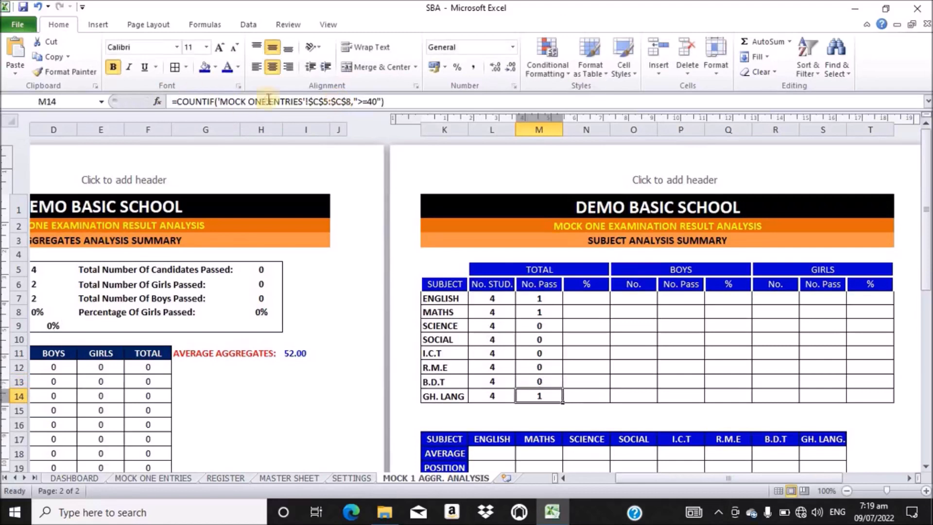
# Change the COUNTIF range for Ghanaian language passes in M14 to $J$5:$J$8.
pyautogui.click(318, 103)
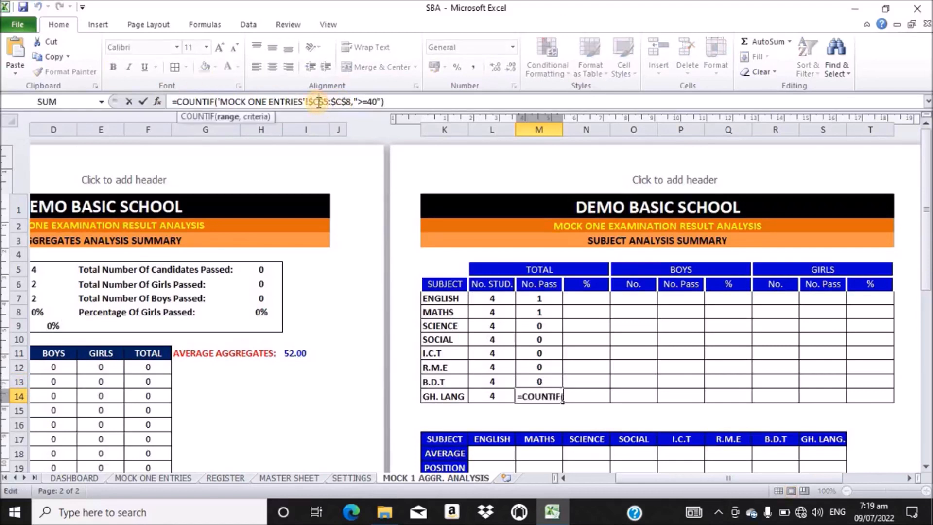
pyautogui.press('BackSpace')
pyautogui.write('J')
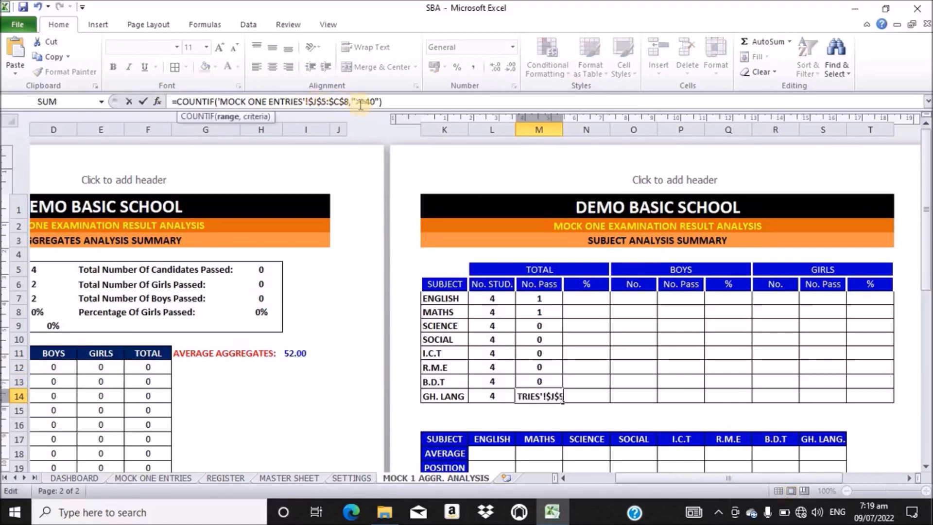
pyautogui.click(340, 102)
pyautogui.press('BackSpace')
pyautogui.write('J')
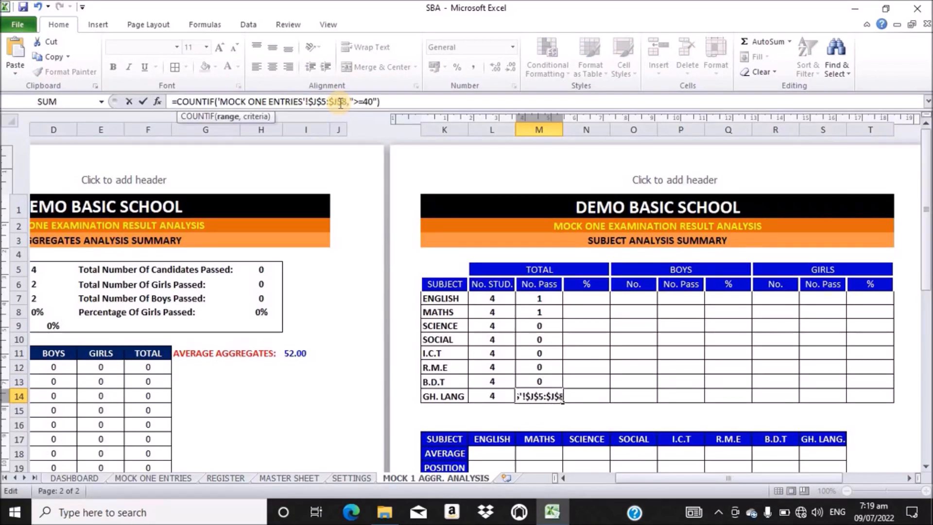
pyautogui.press('Return')
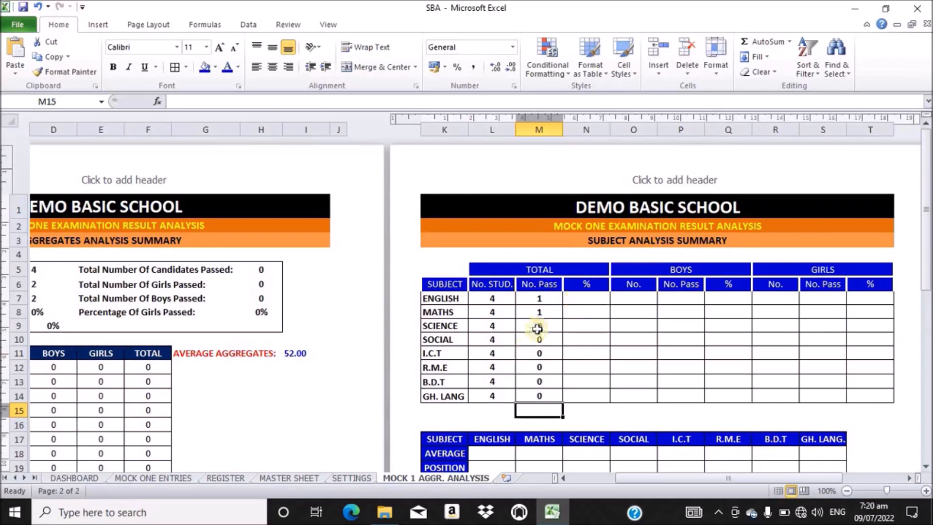
# Calculate the English total pass percentage in N7 with the formula =M7/L7.
pyautogui.click(583, 297)
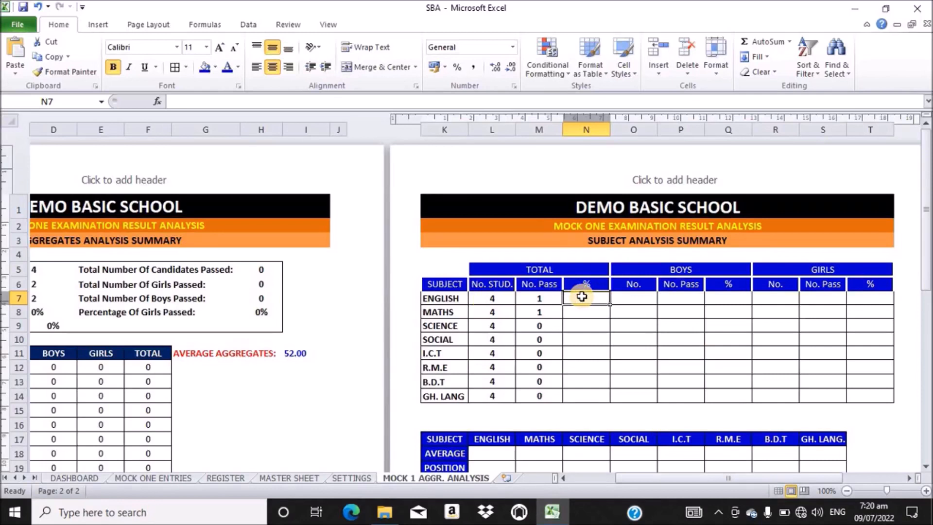
pyautogui.write('=')
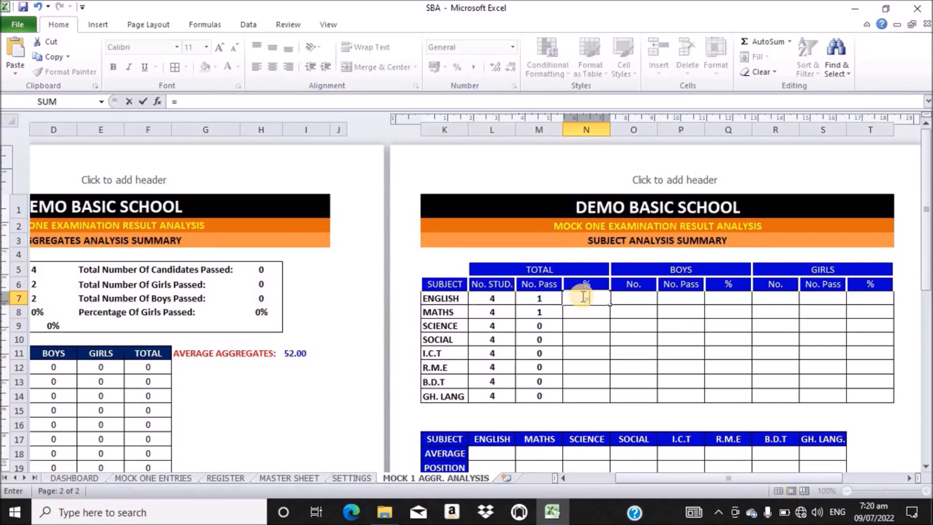
pyautogui.click(536, 301)
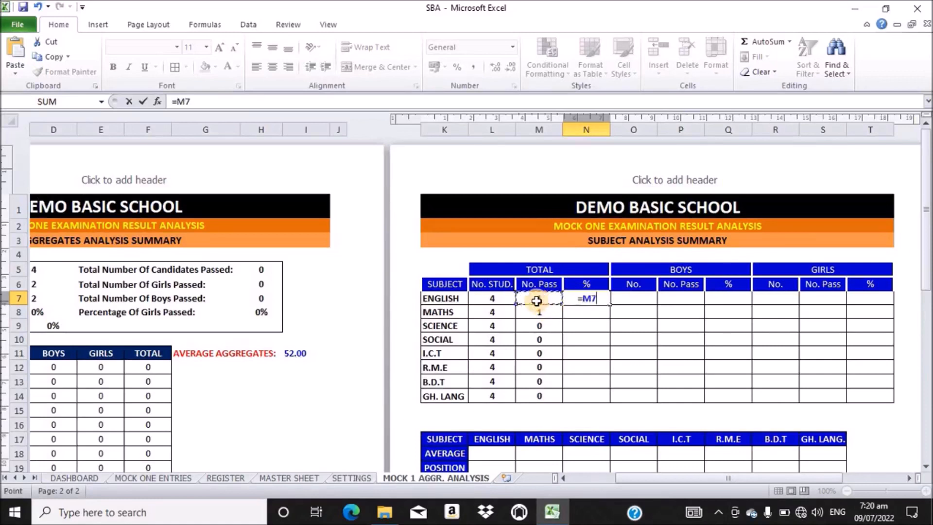
pyautogui.write('/')
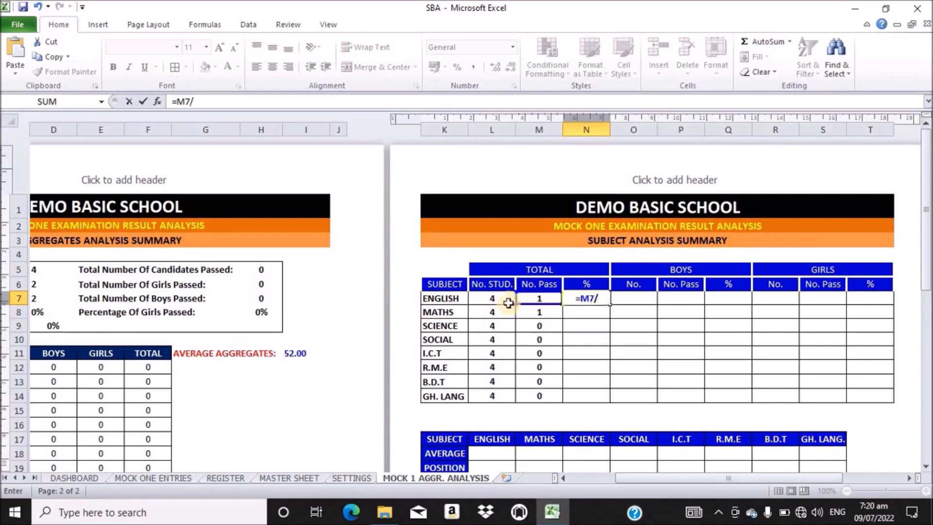
pyautogui.click(494, 298)
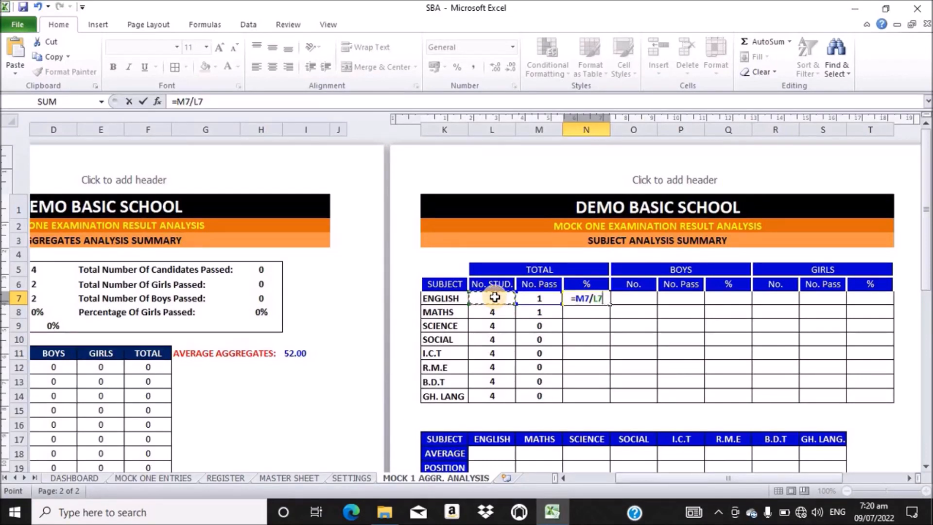
pyautogui.press('Return')
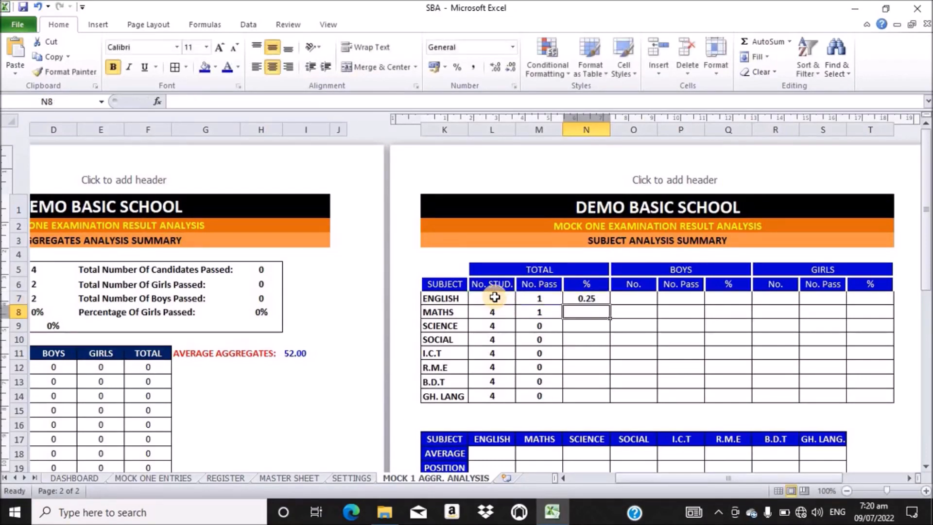
# Format the total percentage cells N7:N14 as Percentage with no decimal places.
pyautogui.click(586, 293)
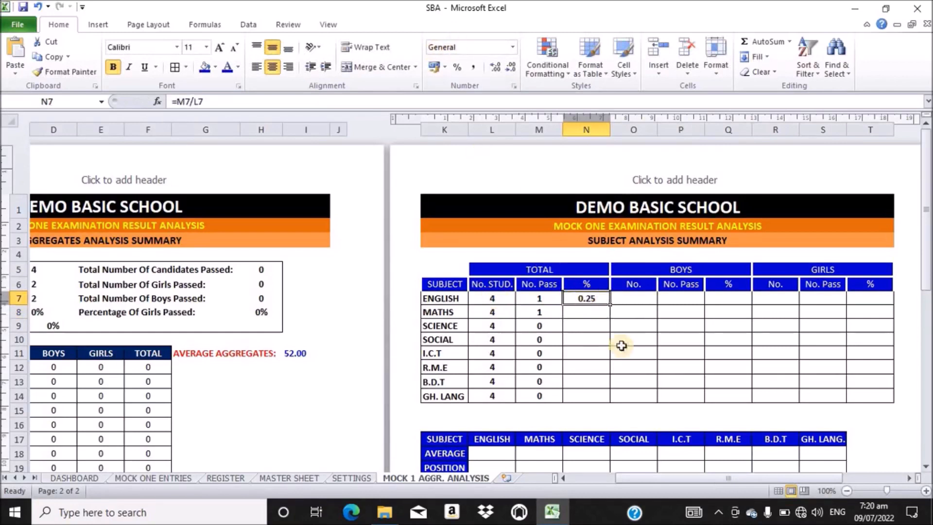
pyautogui.moveTo(592, 298); pyautogui.dragTo(592, 393)
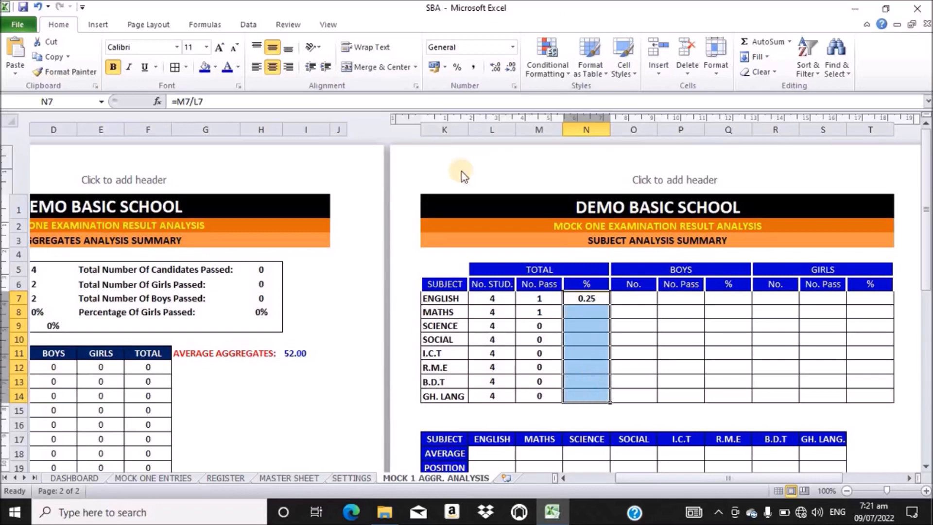
pyautogui.click(513, 48)
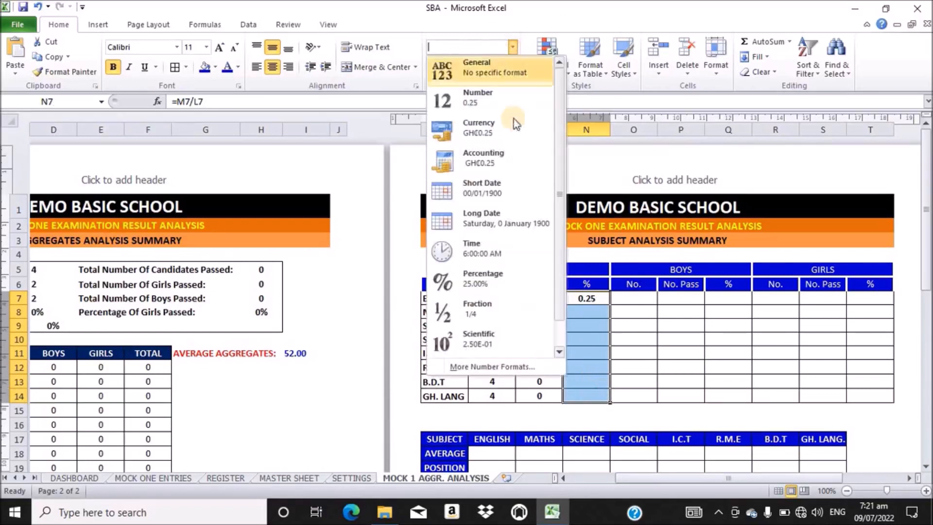
pyautogui.click(481, 279)
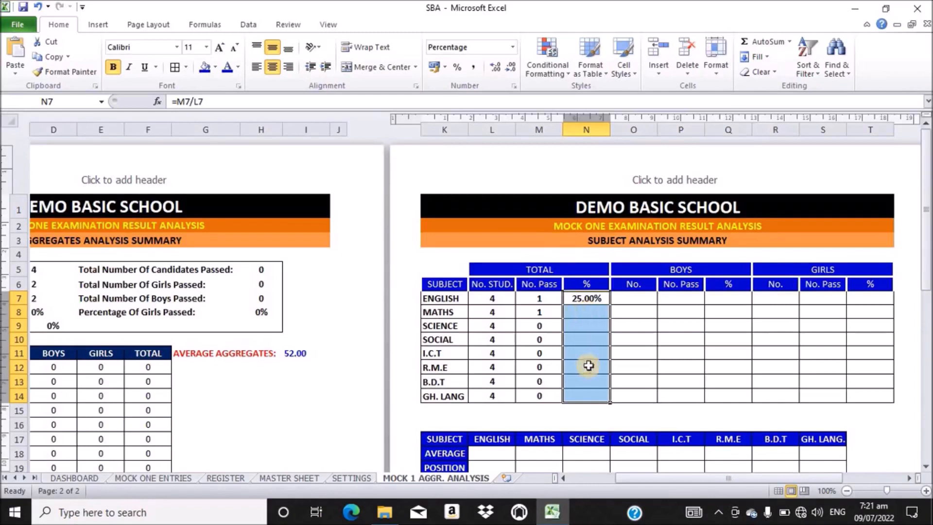
pyautogui.click(588, 312)
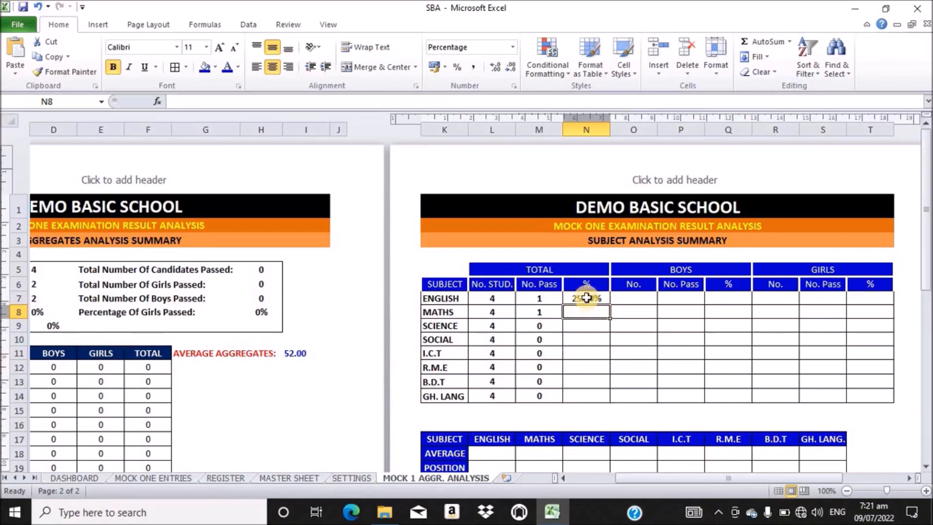
pyautogui.moveTo(580, 296); pyautogui.dragTo(580, 391)
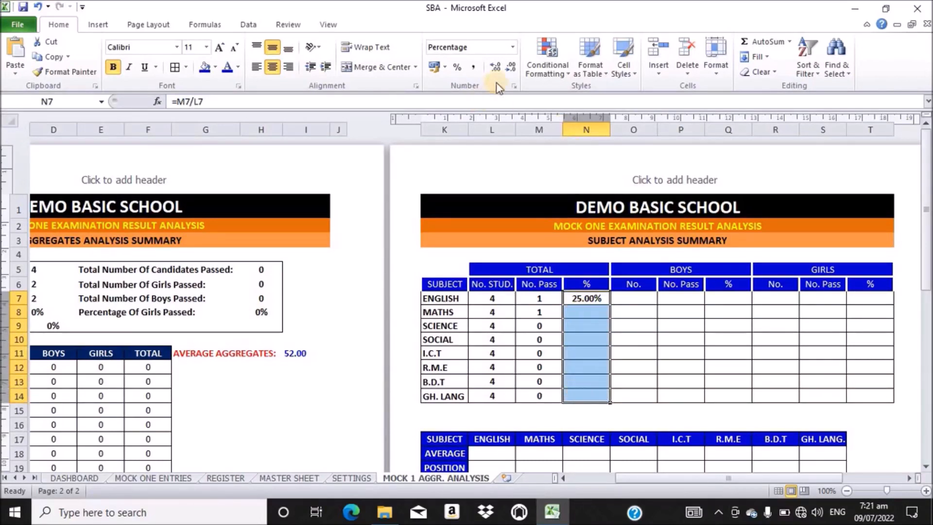
pyautogui.click(509, 67)
pyautogui.click(509, 67)
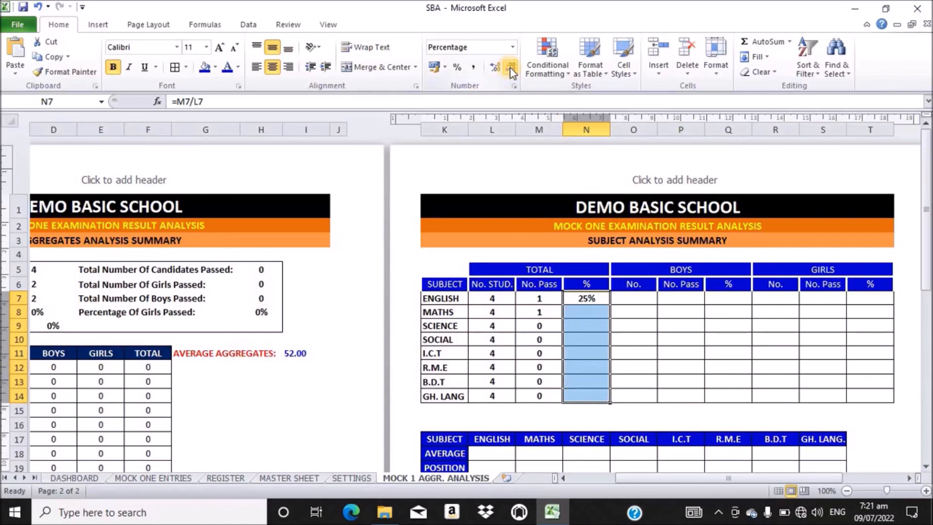
# Fill the N7 percentage formula down to N14 and check the copied formulas in N8 to N11.
pyautogui.click(583, 314)
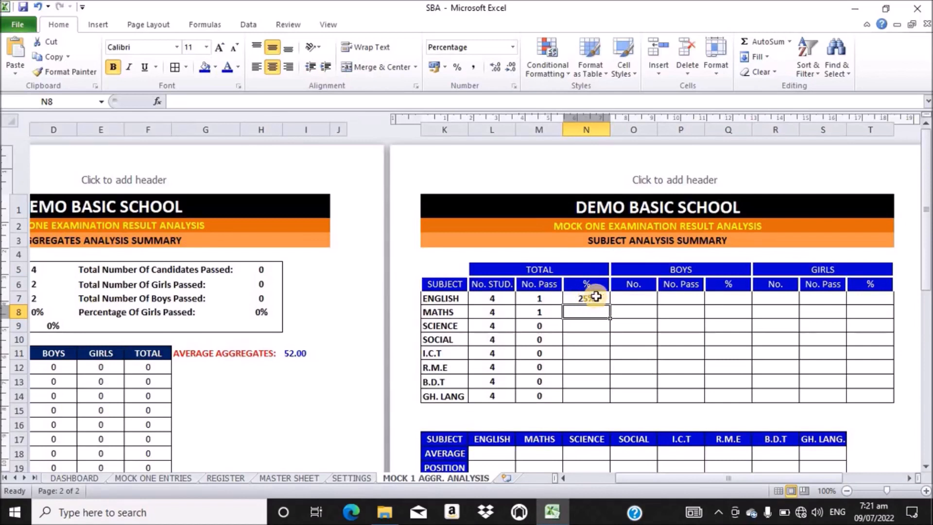
pyautogui.click(592, 295)
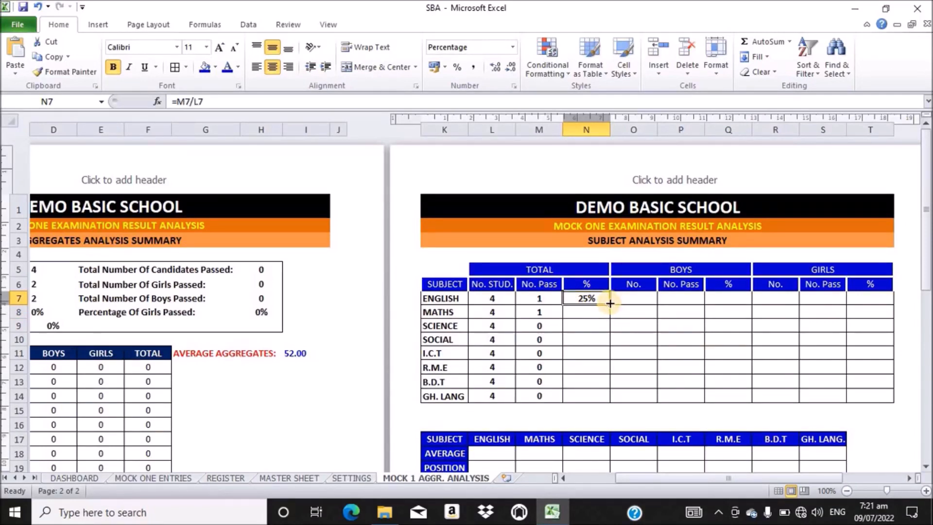
pyautogui.doubleClick(610, 303)
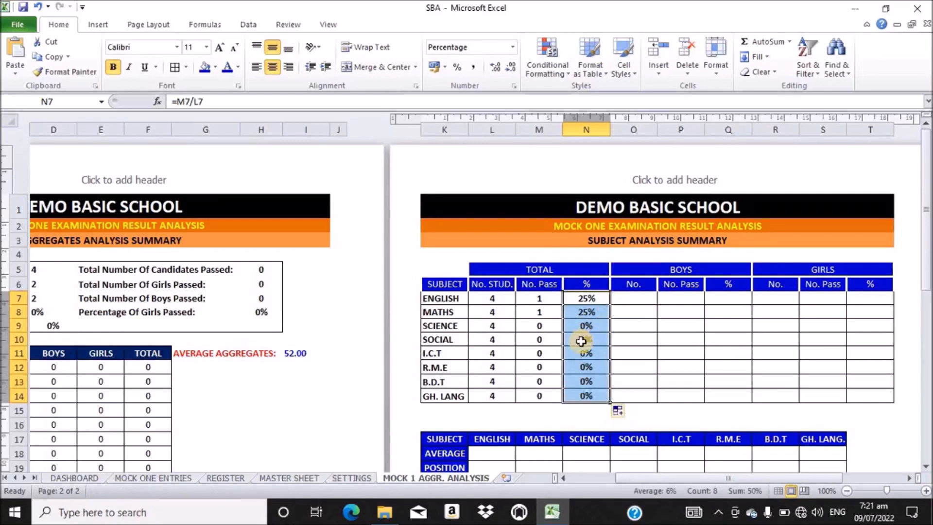
pyautogui.click(588, 311)
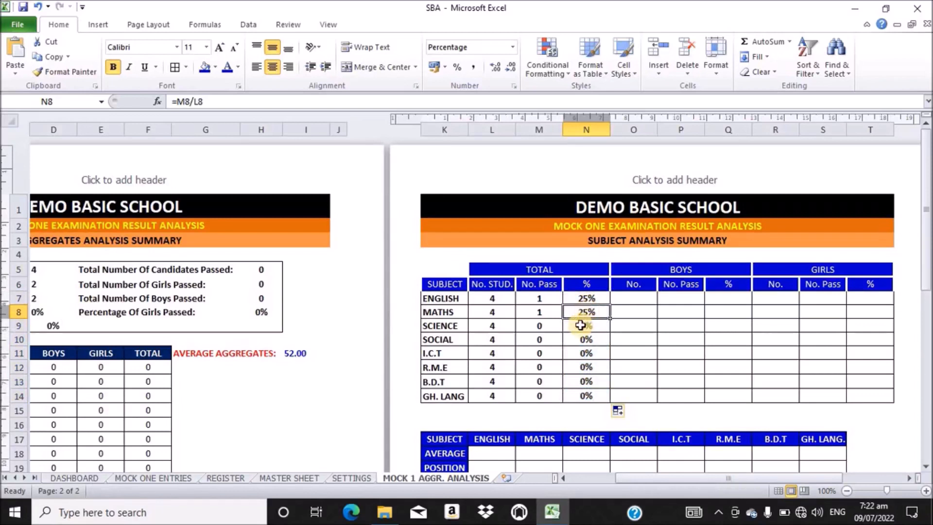
pyautogui.click(585, 325)
pyautogui.click(581, 340)
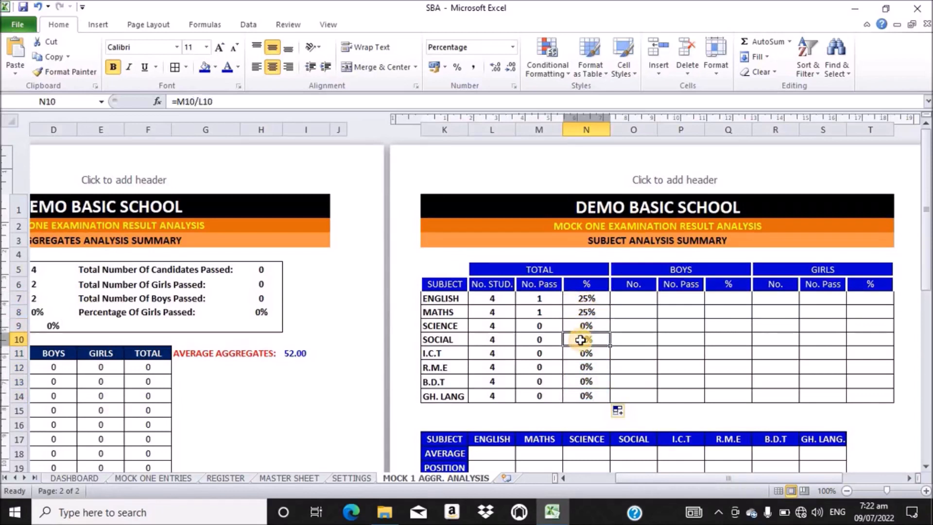
pyautogui.click(579, 354)
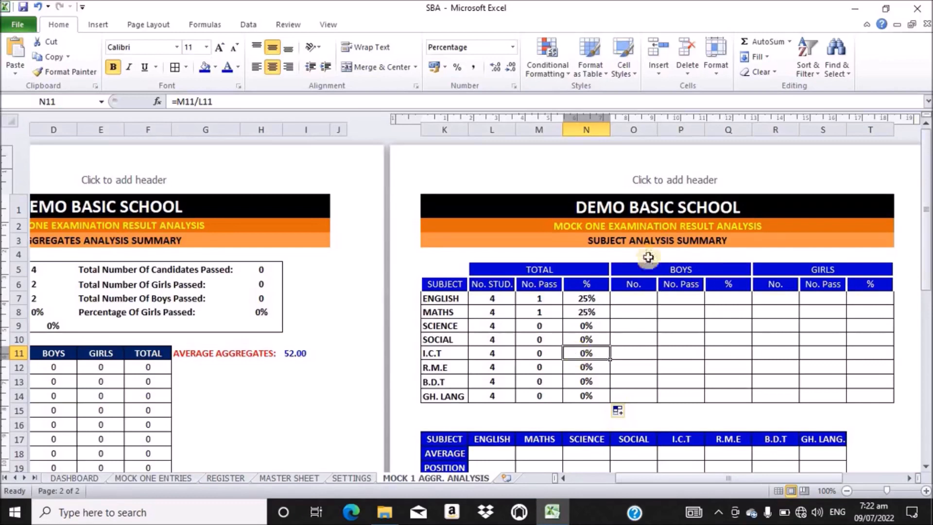
# Count the boys for English in O7 with =COUNTIF('MASTER SHEET'!C:C,"M") and fill the formula down to O14.
pyautogui.click(639, 299)
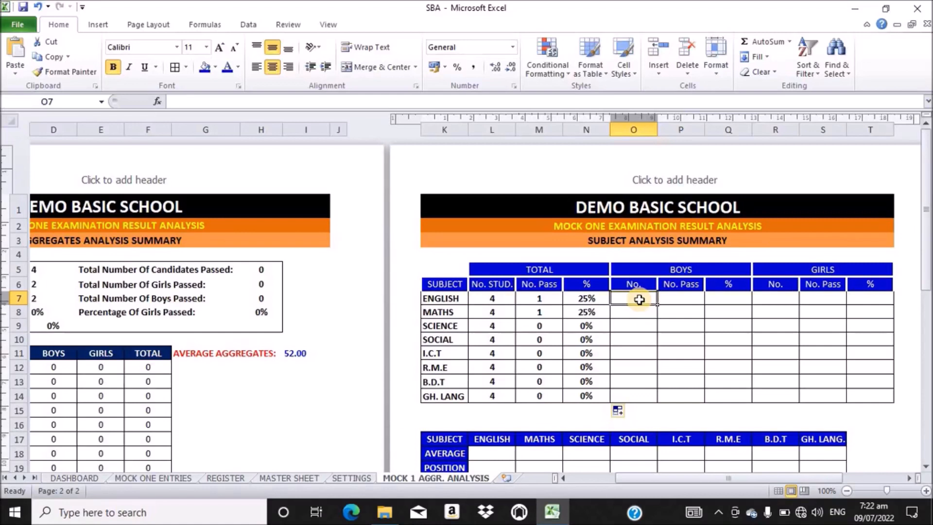
pyautogui.write('=')
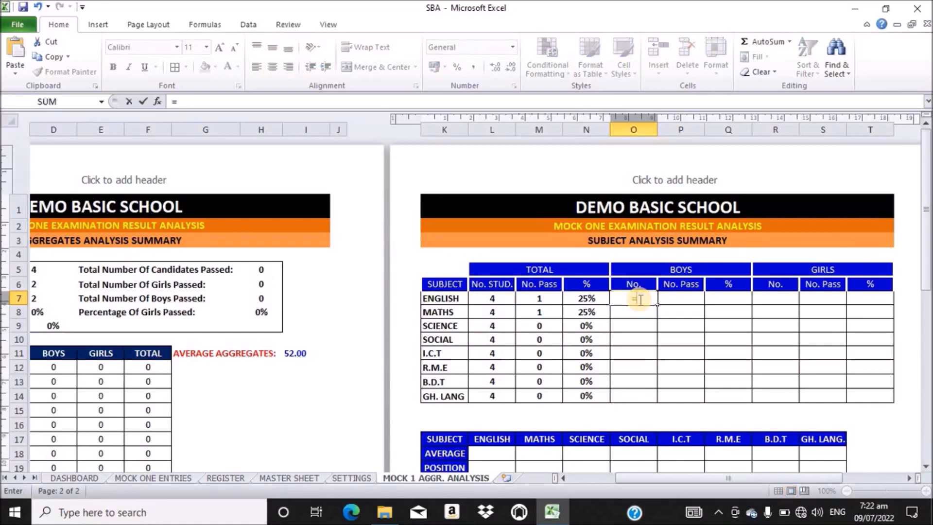
pyautogui.write('CO')
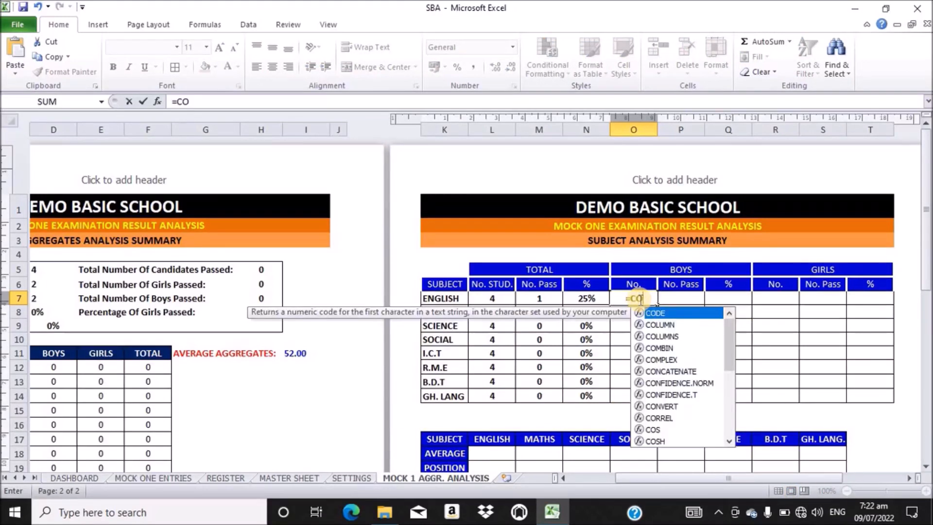
pyautogui.write('NU')
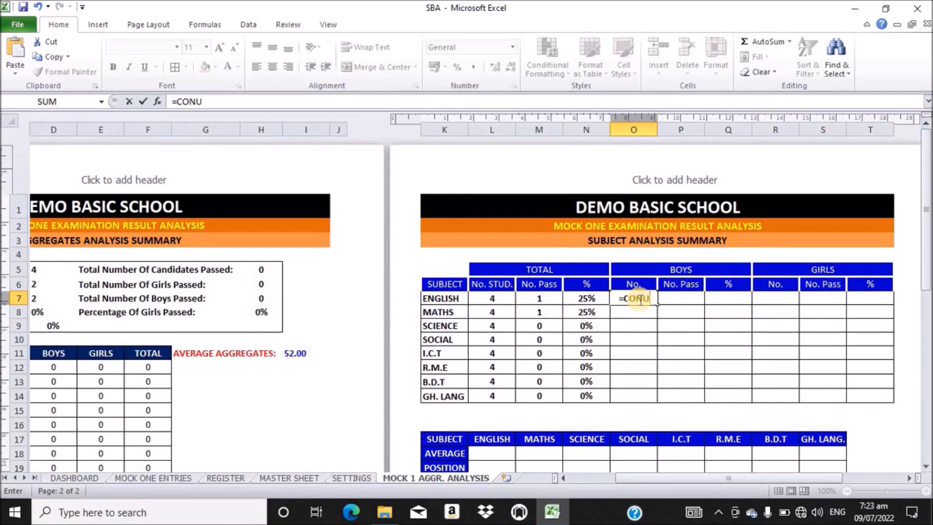
pyautogui.press('BackSpace')
pyautogui.press('BackSpace')
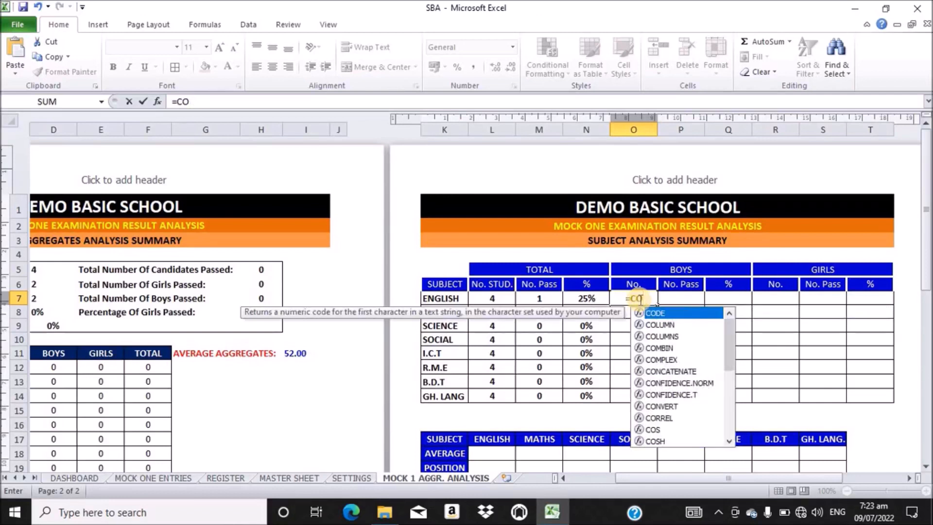
pyautogui.write('UNT')
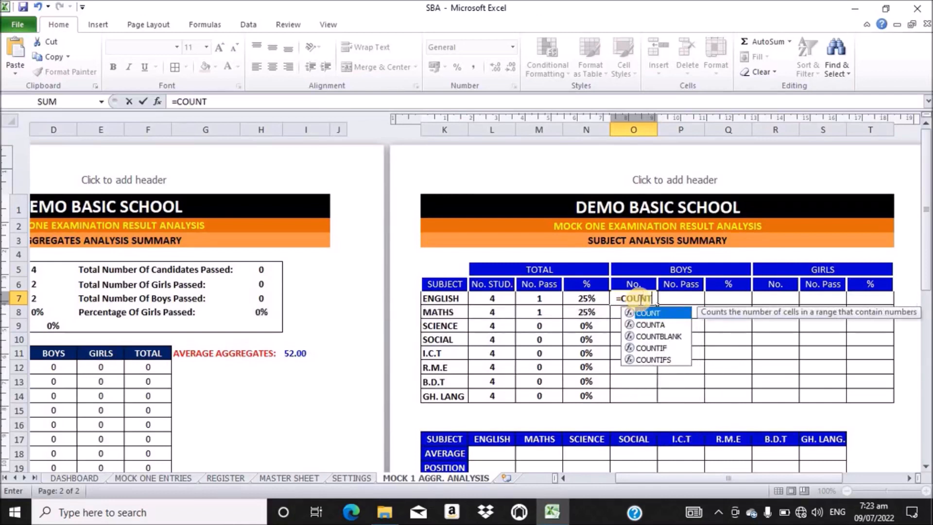
pyautogui.write('I')
pyautogui.press('Tab')
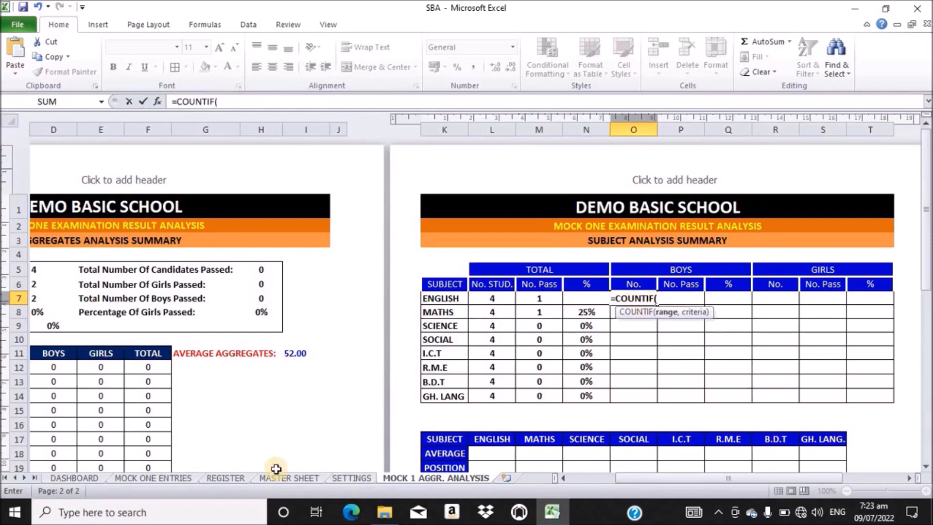
pyautogui.click(296, 478)
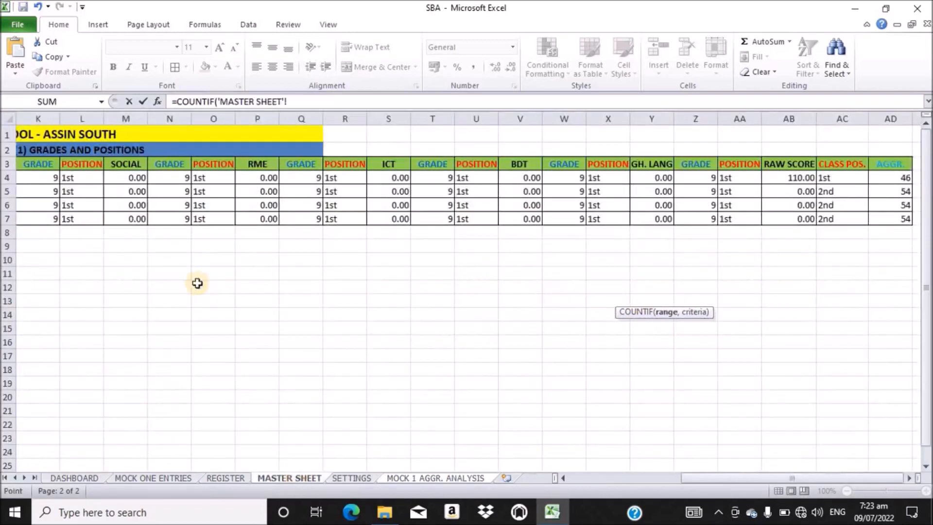
pyautogui.moveTo(716, 481); pyautogui.dragTo(539, 488)
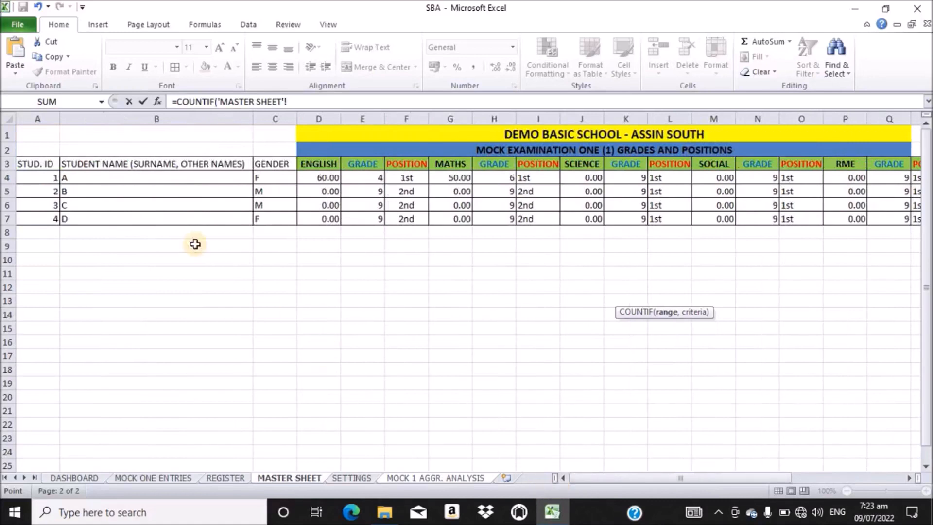
pyautogui.click(279, 115)
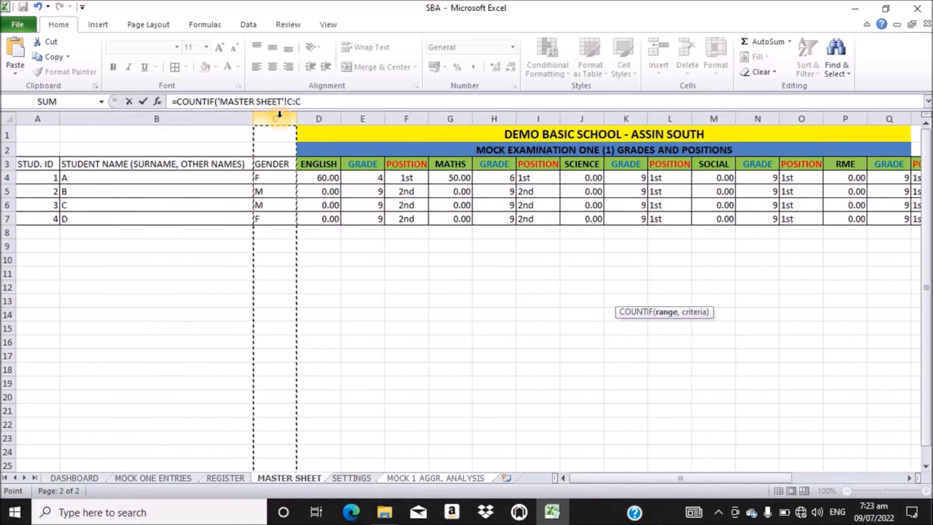
pyautogui.write(',')
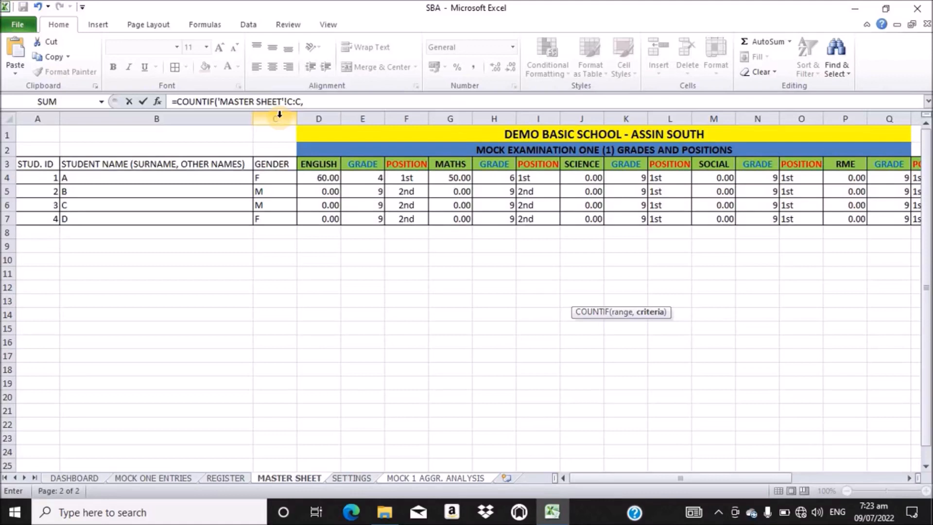
pyautogui.write('""')
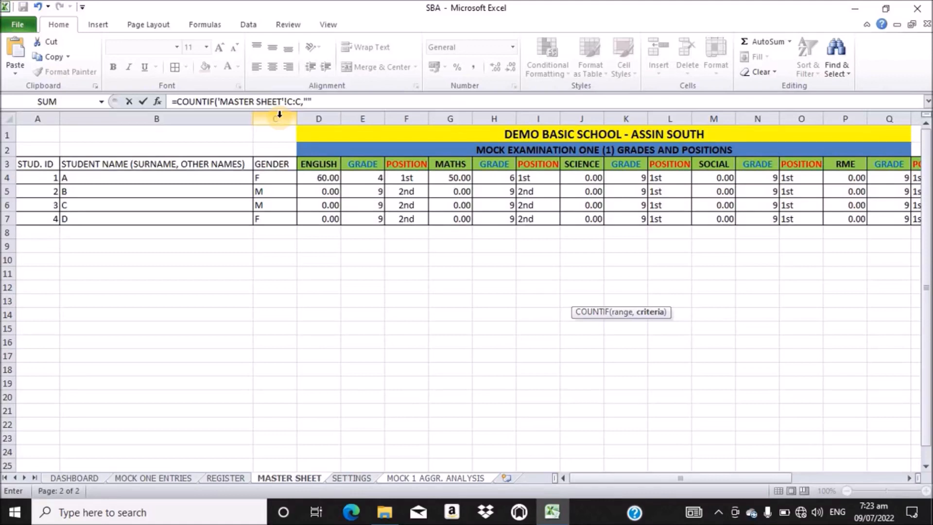
pyautogui.click(309, 103)
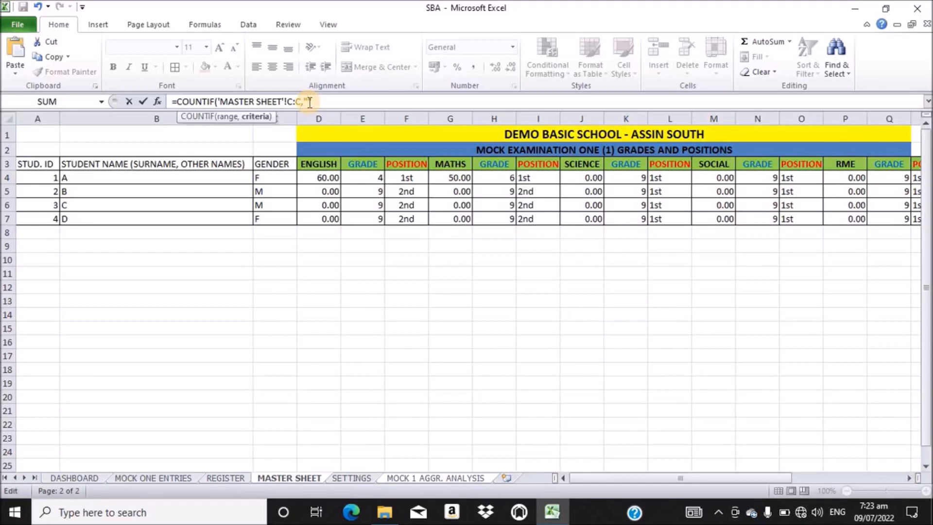
pyautogui.write('M")')
pyautogui.press('Return')
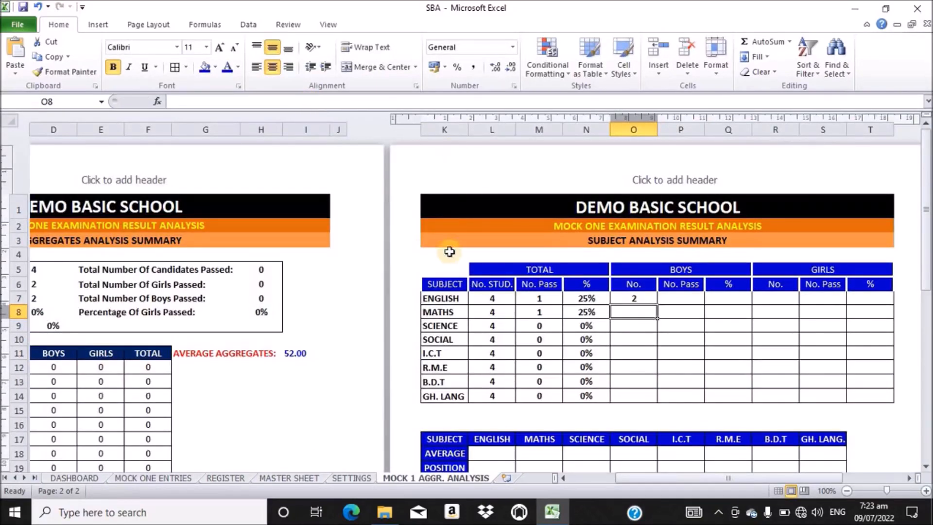
pyautogui.click(638, 298)
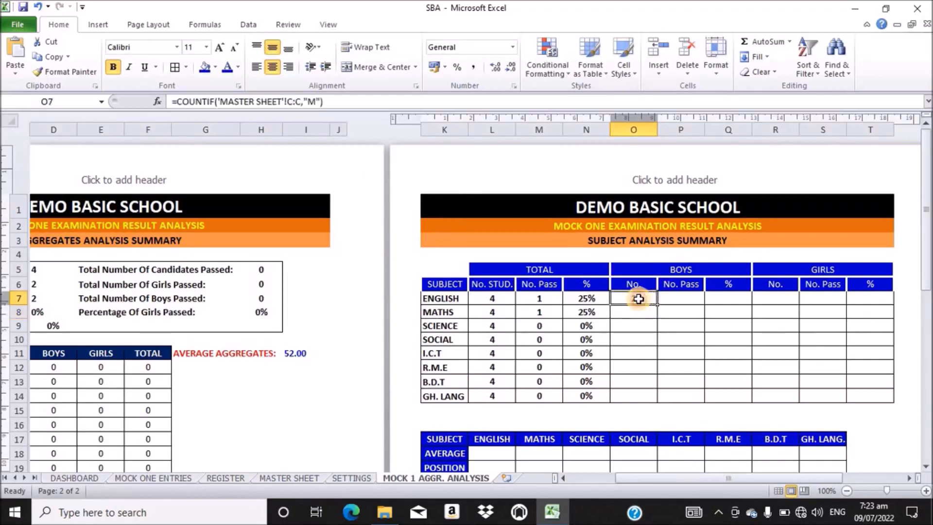
pyautogui.doubleClick(657, 302)
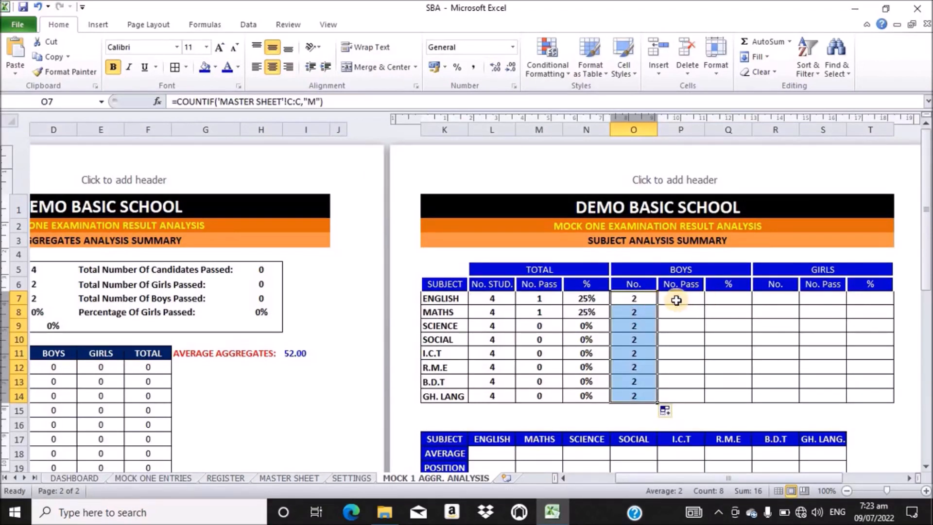
# Build a COUNTIFS formula for boys' English passes in P7, matching MASTER SHEET column C to "M" and referencing G3 as the second range.
pyautogui.click(676, 300)
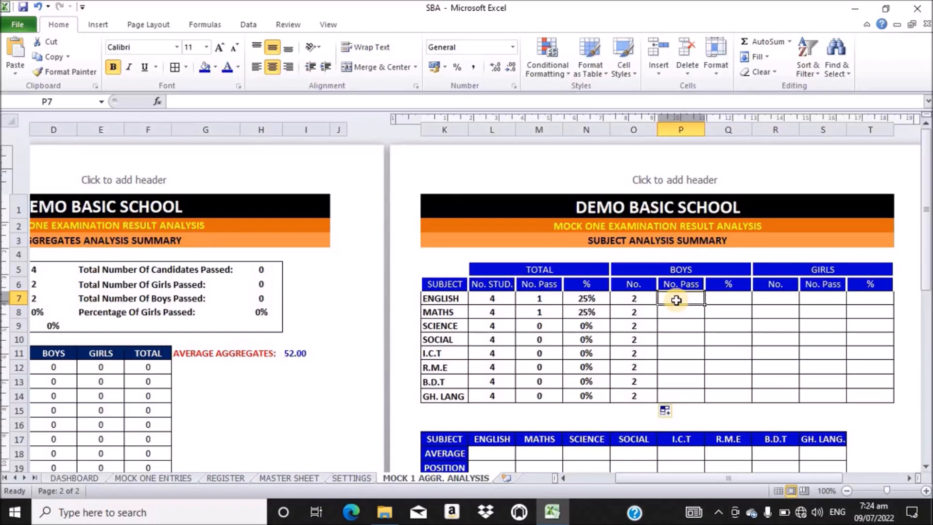
pyautogui.write('=')
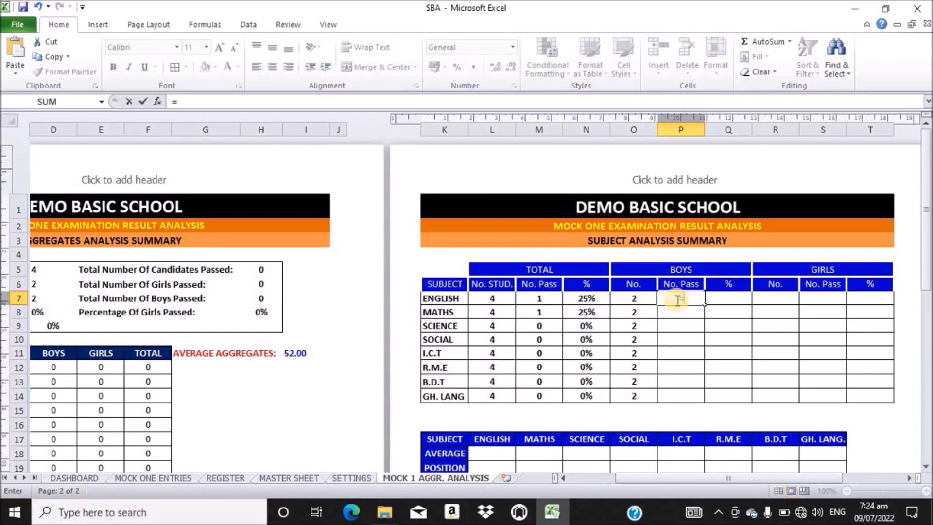
pyautogui.write('COUN')
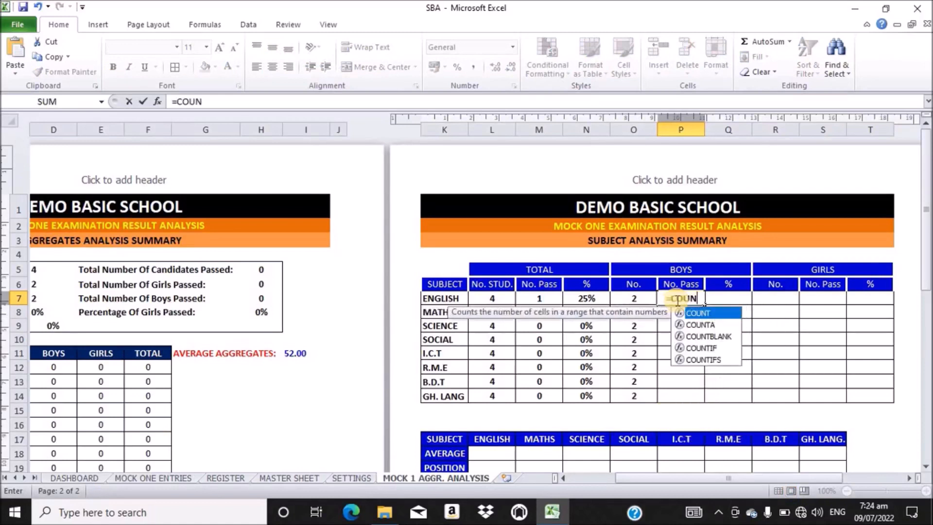
pyautogui.write('TI')
pyautogui.press('Down')
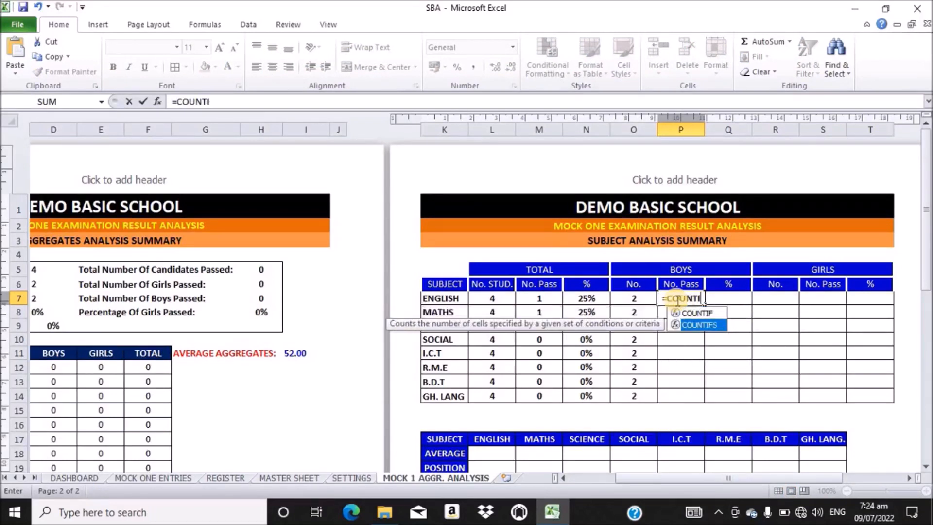
pyautogui.press('Tab')
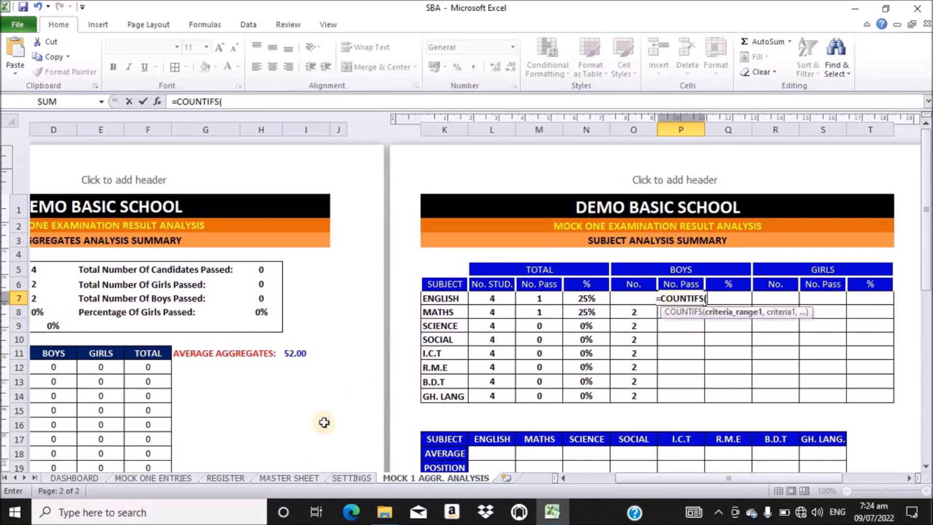
pyautogui.click(279, 479)
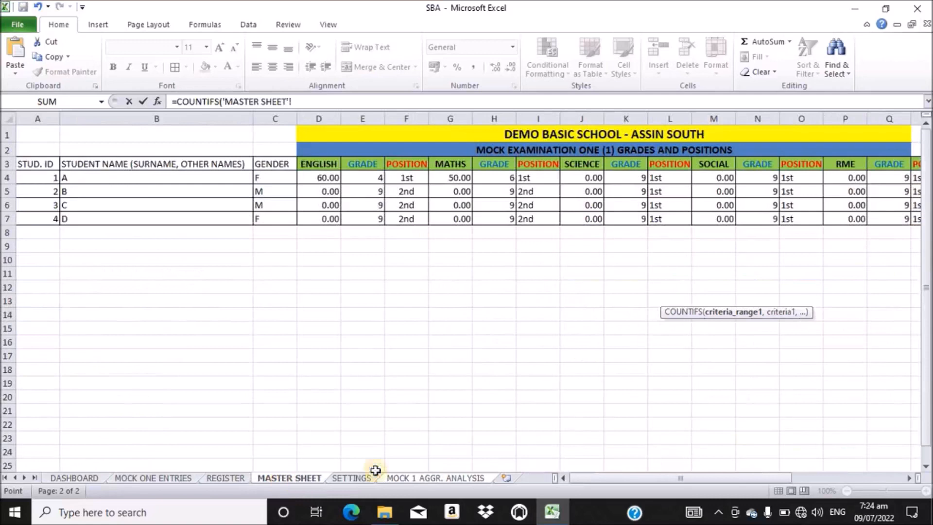
pyautogui.click(279, 115)
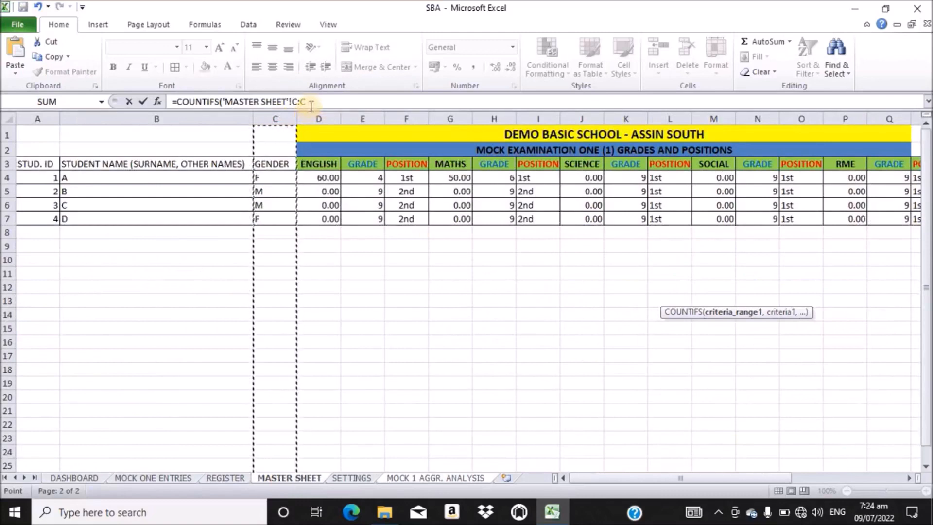
pyautogui.write(',')
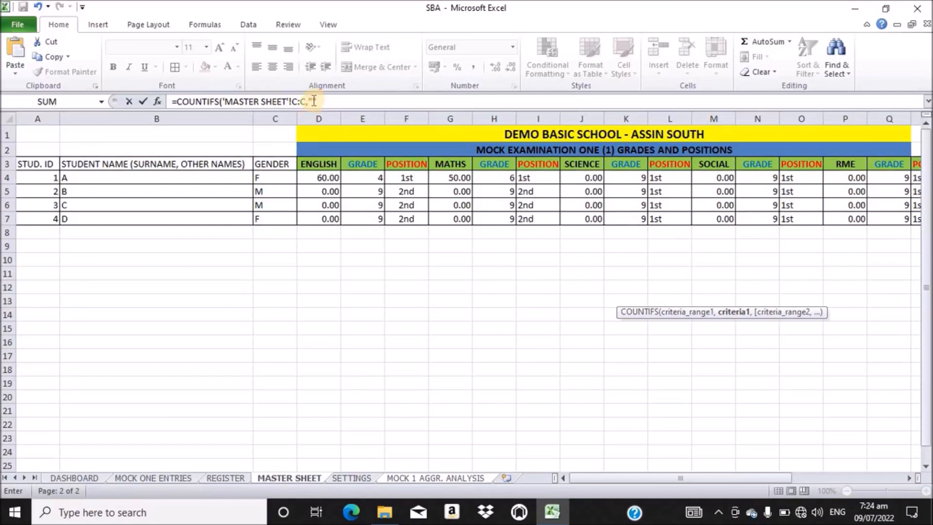
pyautogui.click(313, 101)
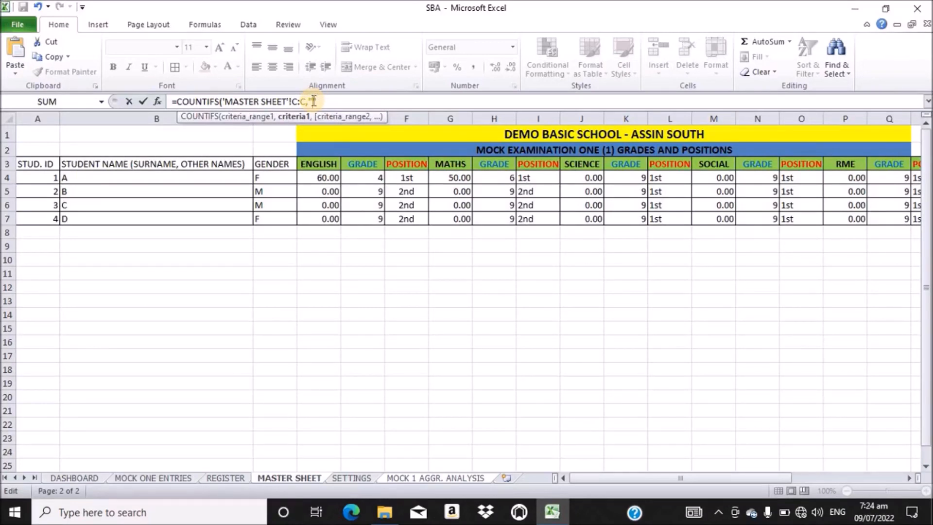
pyautogui.write('M",')
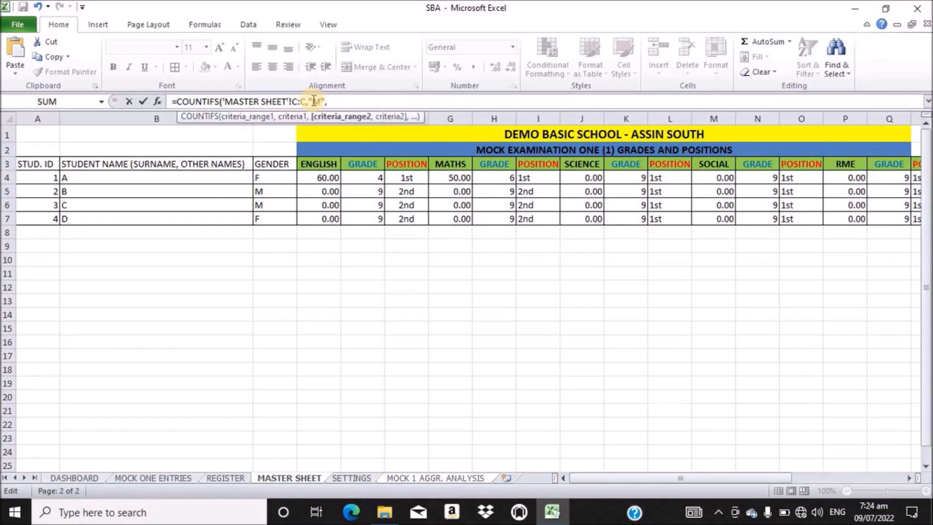
pyautogui.click(450, 165)
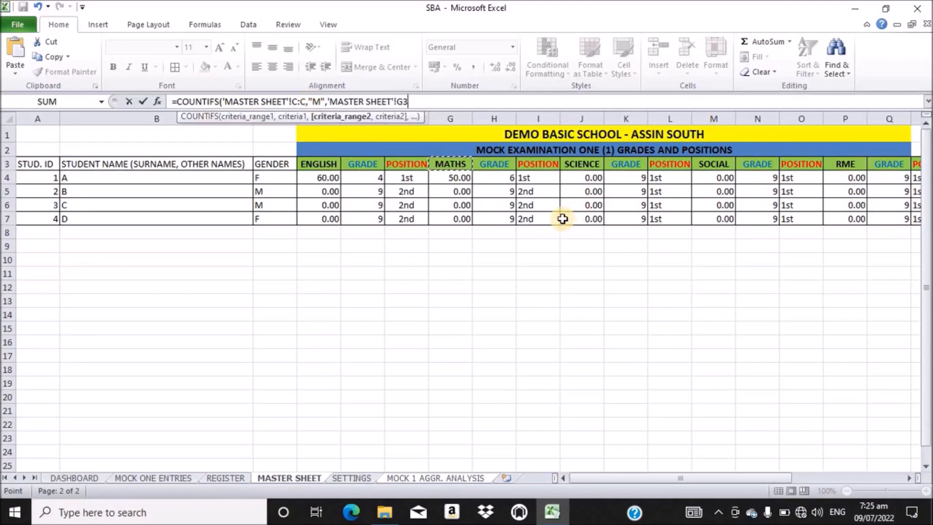
# Set the COUNTIFS formula's second criteria range to the English scores D4:D7 on MASTER SHEET, with absolute references.
pyautogui.click(320, 178)
pyautogui.moveTo(321, 178); pyautogui.dragTo(320, 213)
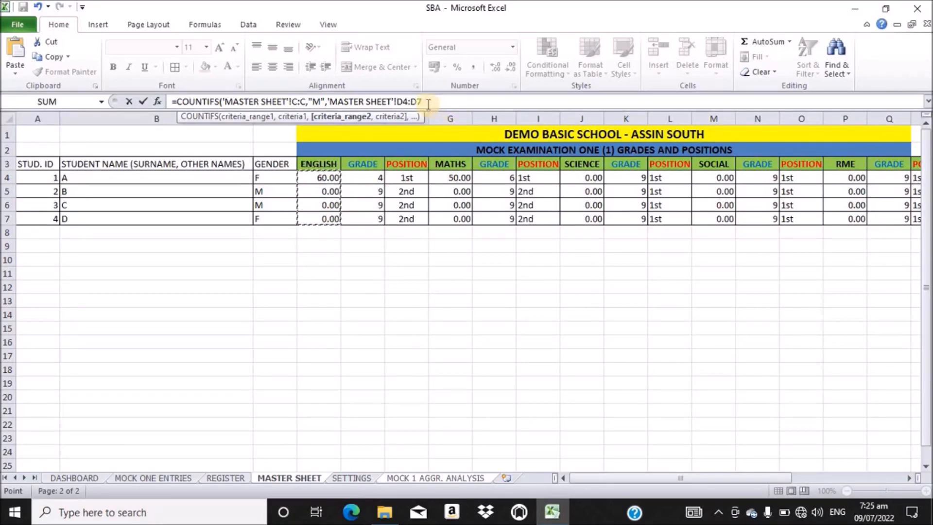
pyautogui.moveTo(424, 103); pyautogui.dragTo(399, 102)
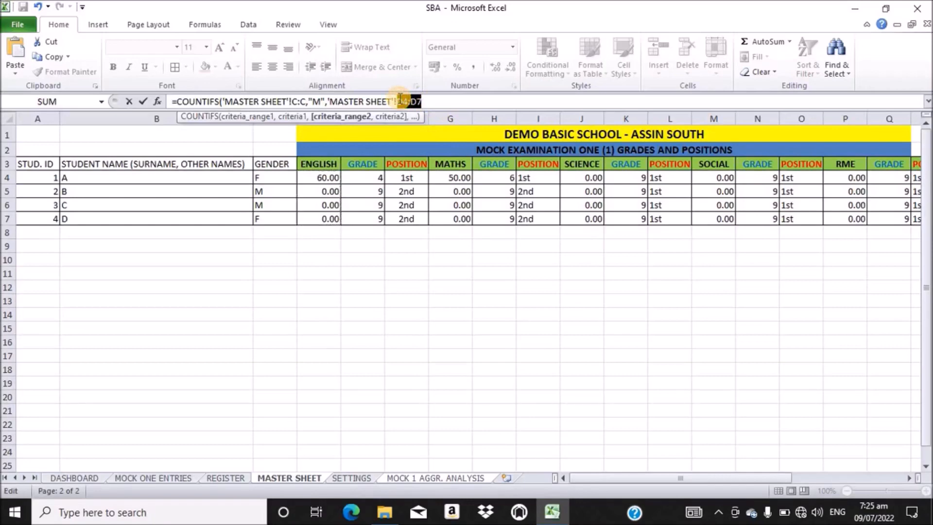
pyautogui.press('F4')
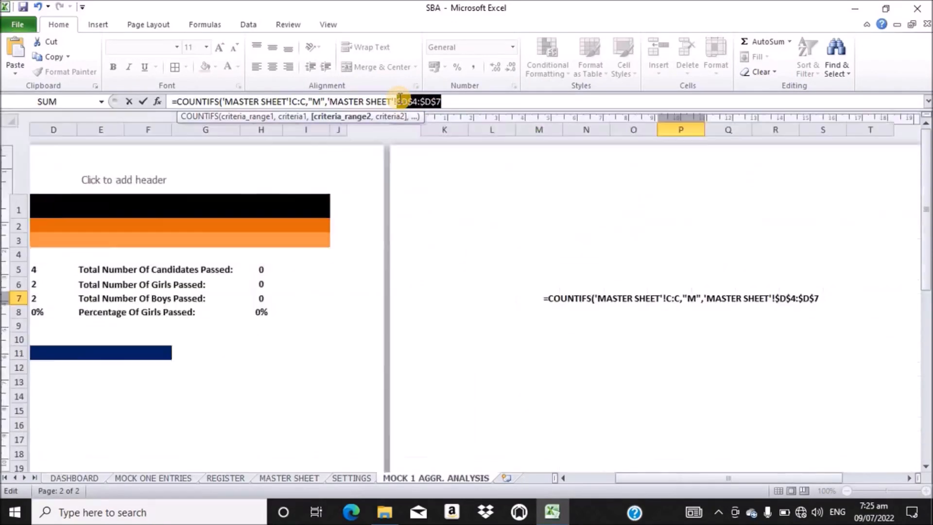
pyautogui.click(444, 103)
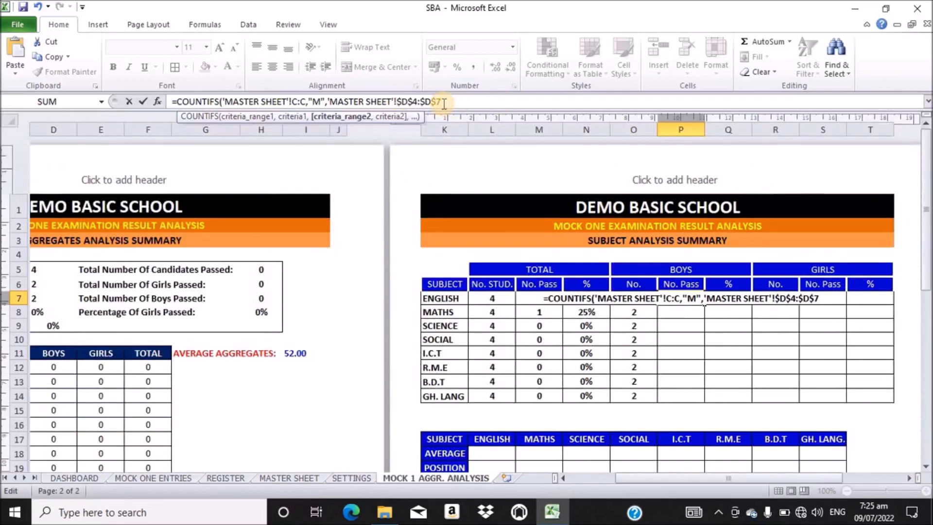
# Add the criterion ">=40" to the COUNTIFS formula, close it and enter it for the boys' English No. Pass.
pyautogui.write(',')
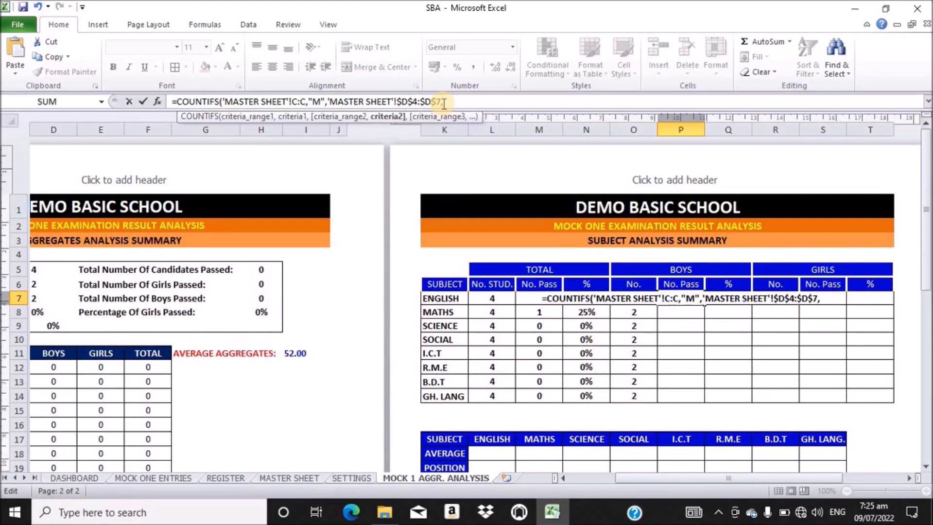
pyautogui.write('""')
pyautogui.press('Left')
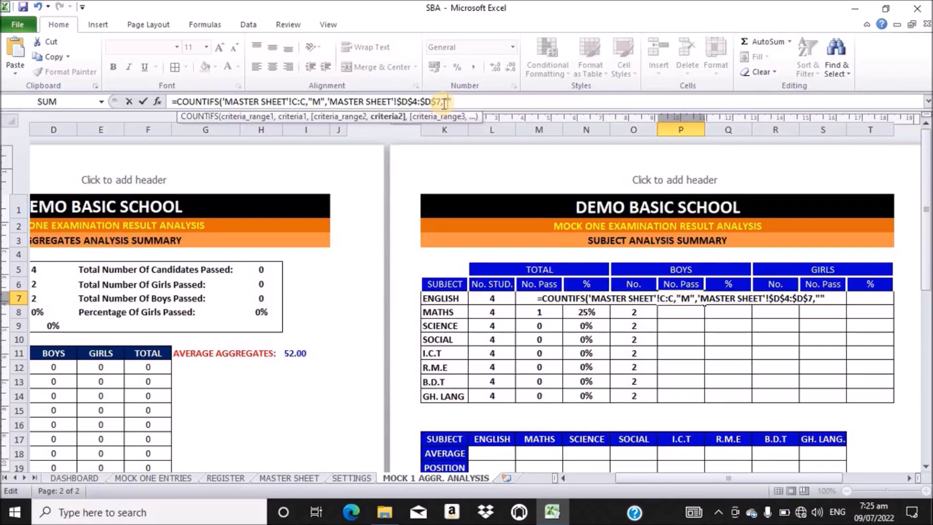
pyautogui.write('>=')
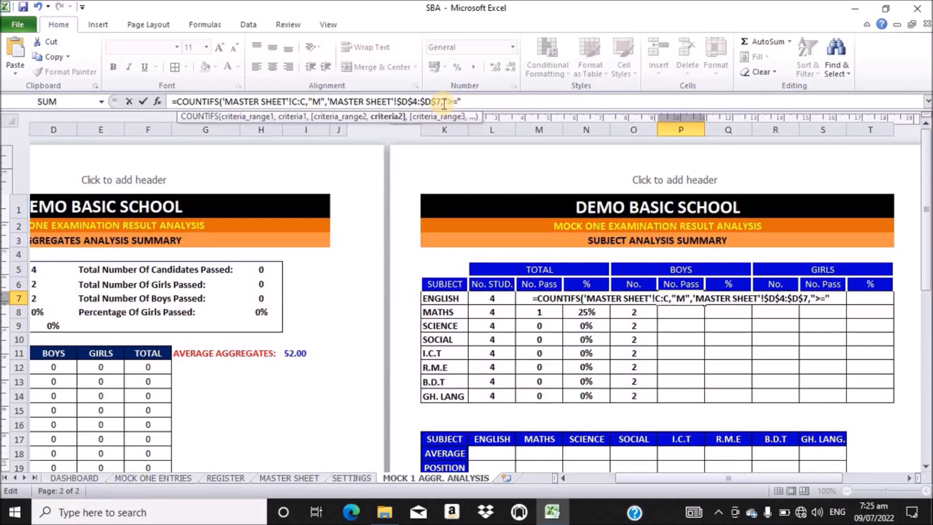
pyautogui.write('40"')
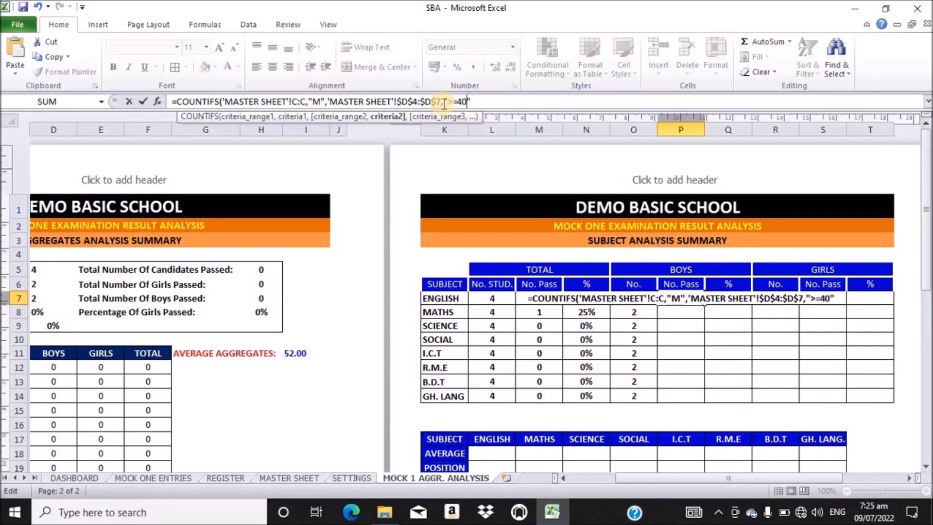
pyautogui.write(')')
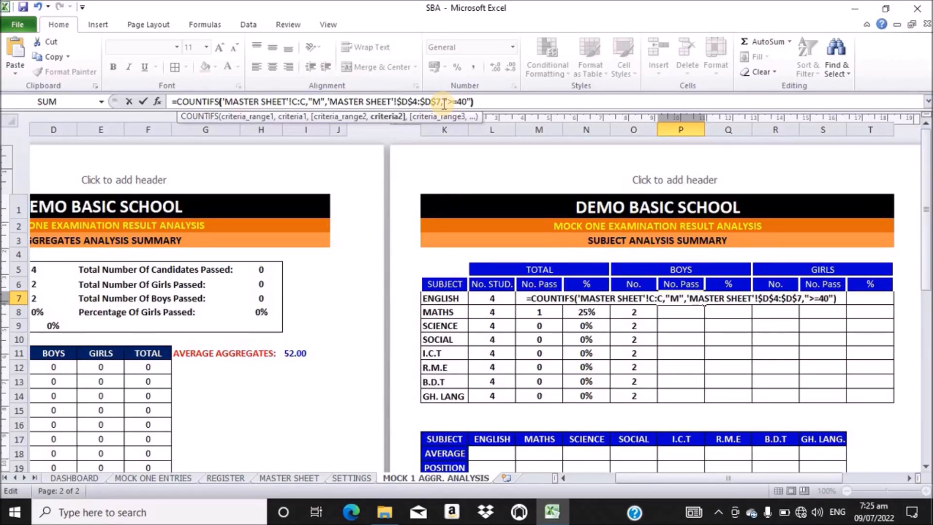
pyautogui.press('Return')
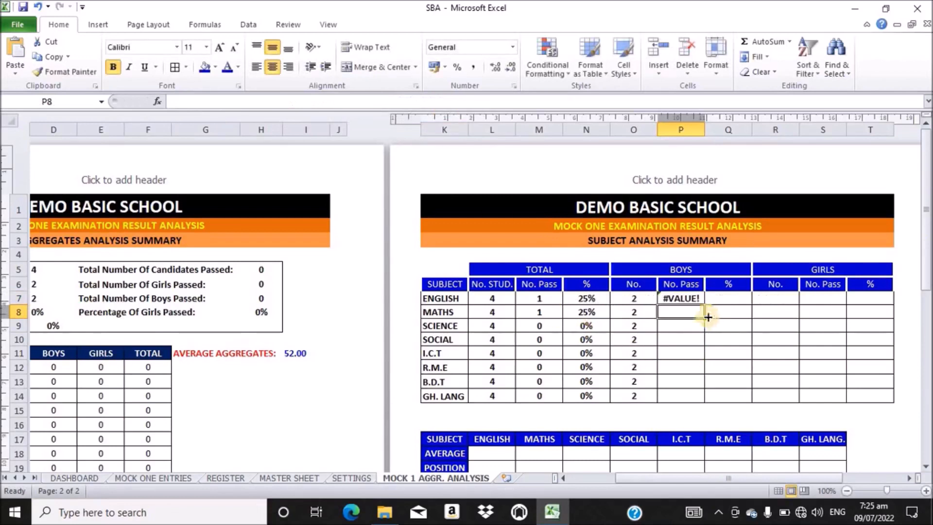
# Remove the C:C reference from the first criteria range of the boys' English No. Pass formula.
pyautogui.click(684, 299)
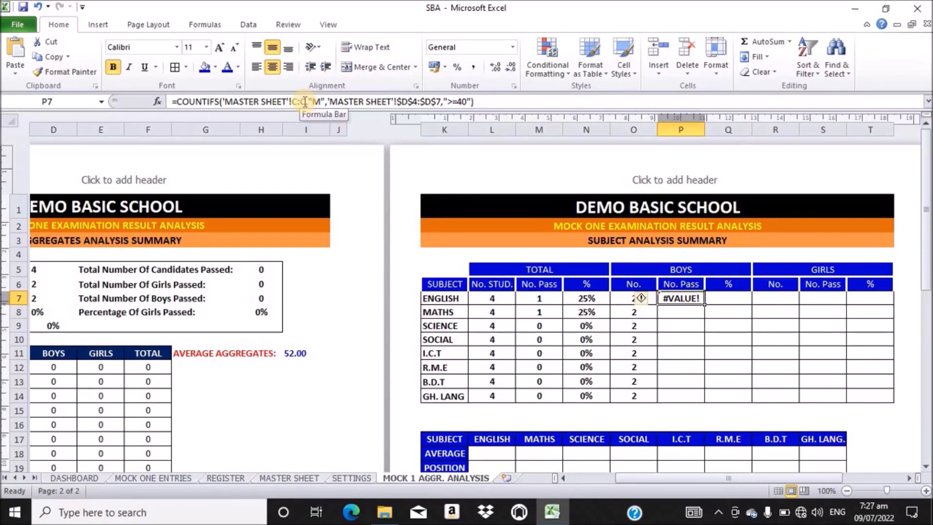
pyautogui.click(299, 101)
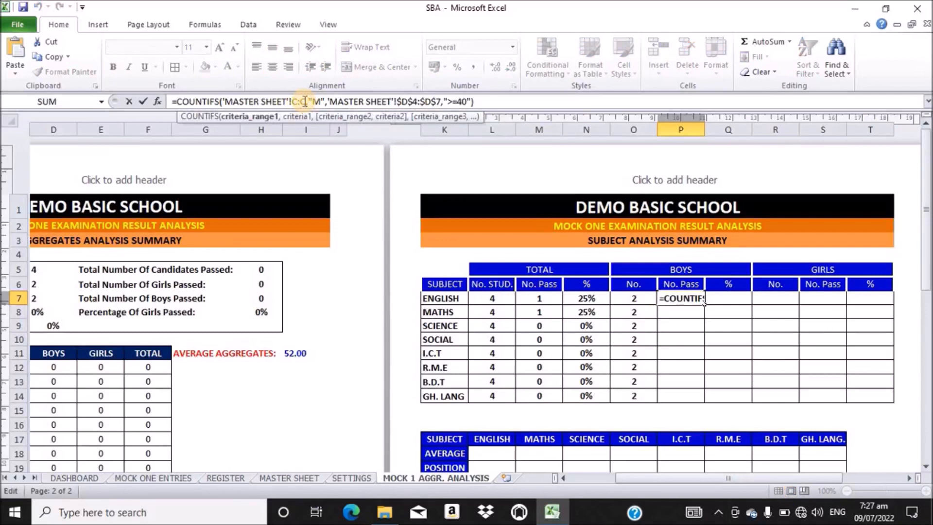
pyautogui.press('BackSpace')
pyautogui.press('BackSpace')
pyautogui.press('BackSpace')
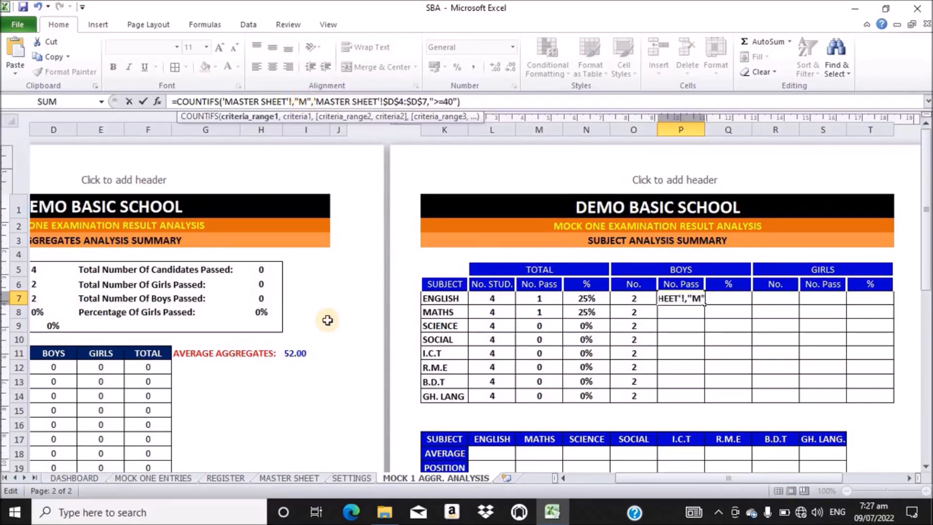
# Set the first criteria range to the gender cells C4:C7 on MASTER SHEET as absolute references and try to enter the formula.
pyautogui.click(273, 477)
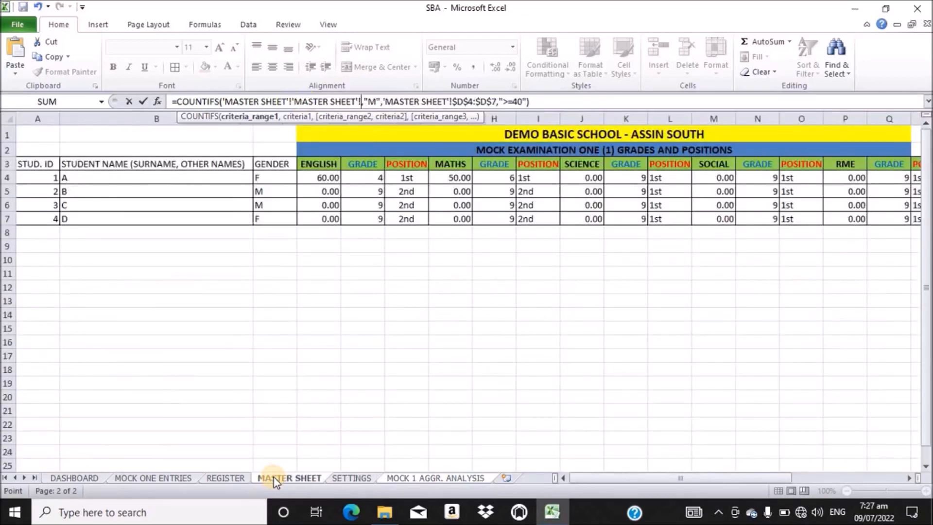
pyautogui.press('BackSpace')
pyautogui.press('BackSpace')
pyautogui.press('BackSpace')
pyautogui.press('BackSpace')
pyautogui.press('BackSpace')
pyautogui.press('BackSpace')
pyautogui.press('BackSpace')
pyautogui.press('BackSpace')
pyautogui.press('BackSpace')
pyautogui.press('BackSpace')
pyautogui.press('BackSpace')
pyautogui.press('BackSpace')
pyautogui.press('BackSpace')
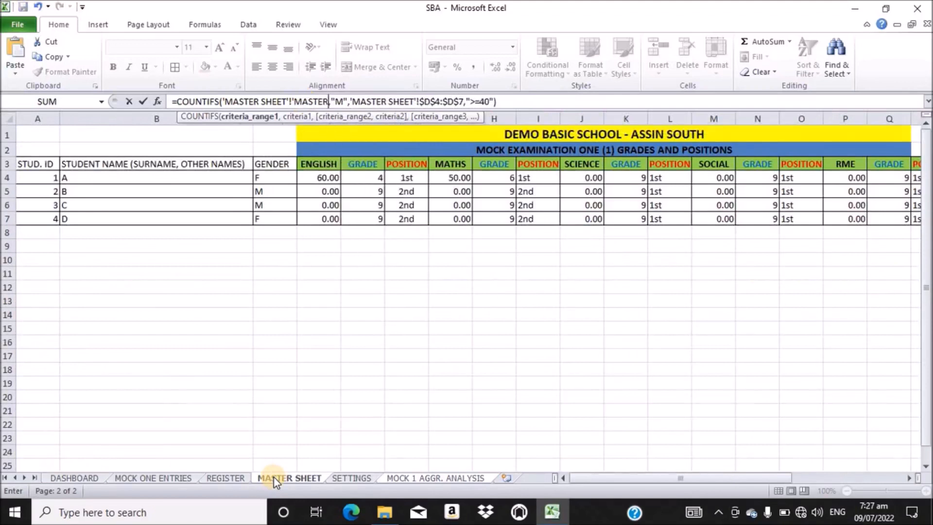
pyautogui.press('BackSpace')
pyautogui.press('BackSpace')
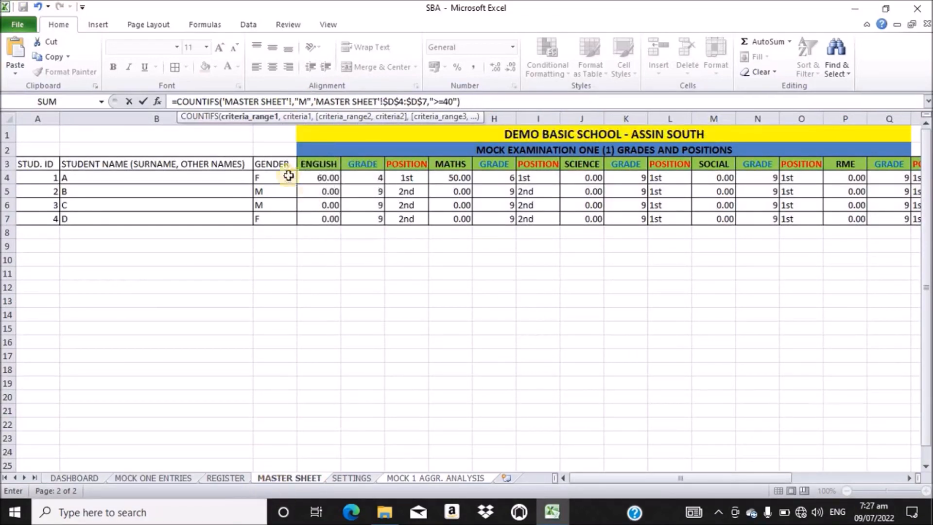
pyautogui.moveTo(273, 175); pyautogui.dragTo(269, 213)
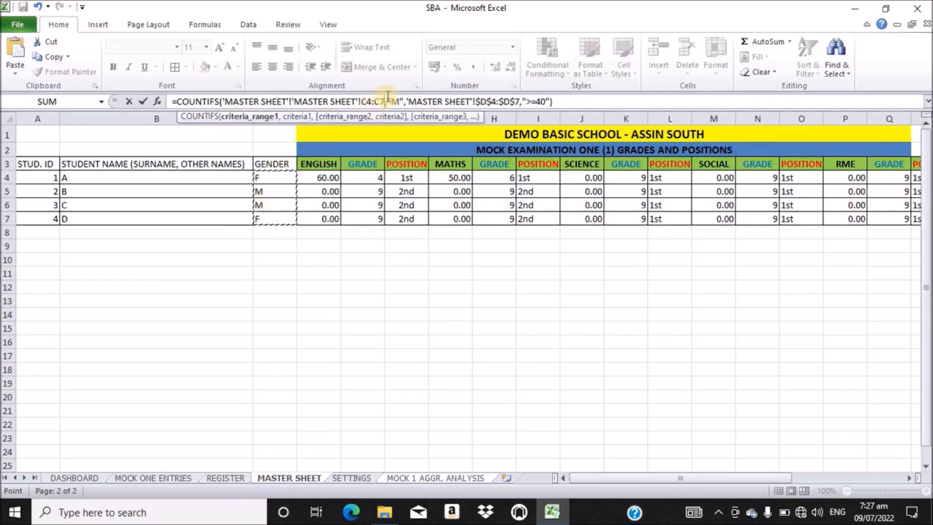
pyautogui.moveTo(384, 101); pyautogui.dragTo(364, 101)
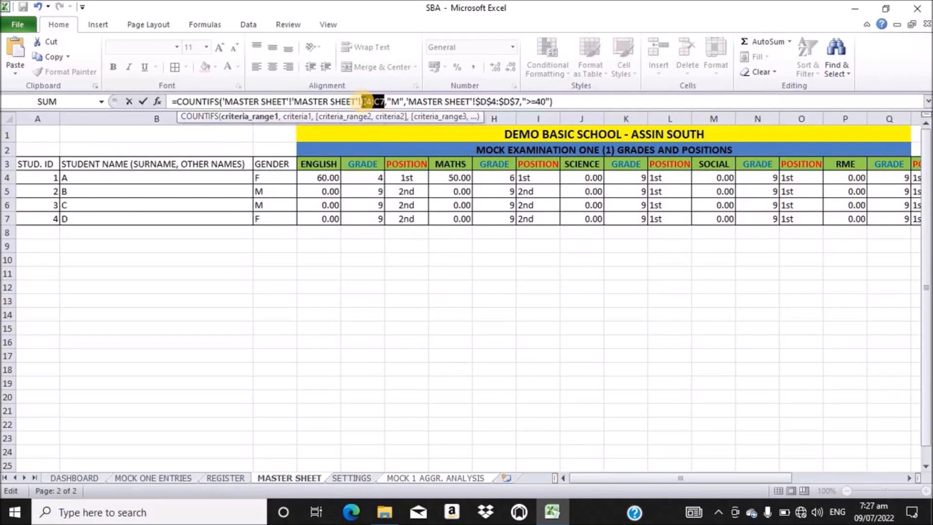
pyautogui.press('F4')
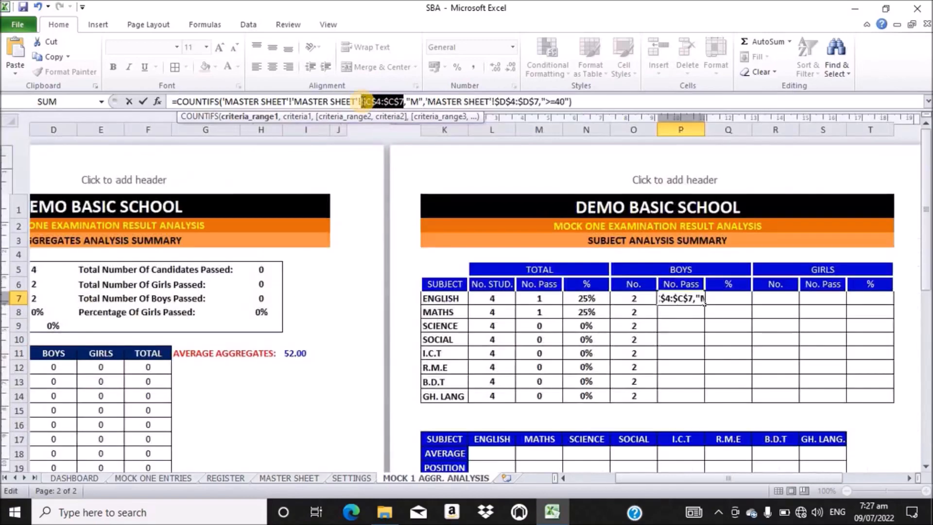
pyautogui.click(578, 102)
pyautogui.press('Return')
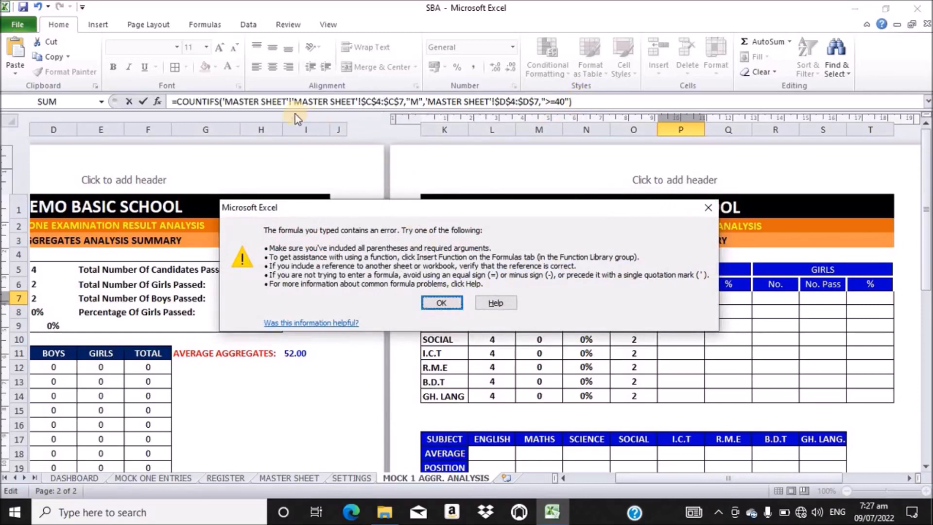
pyautogui.click(443, 303)
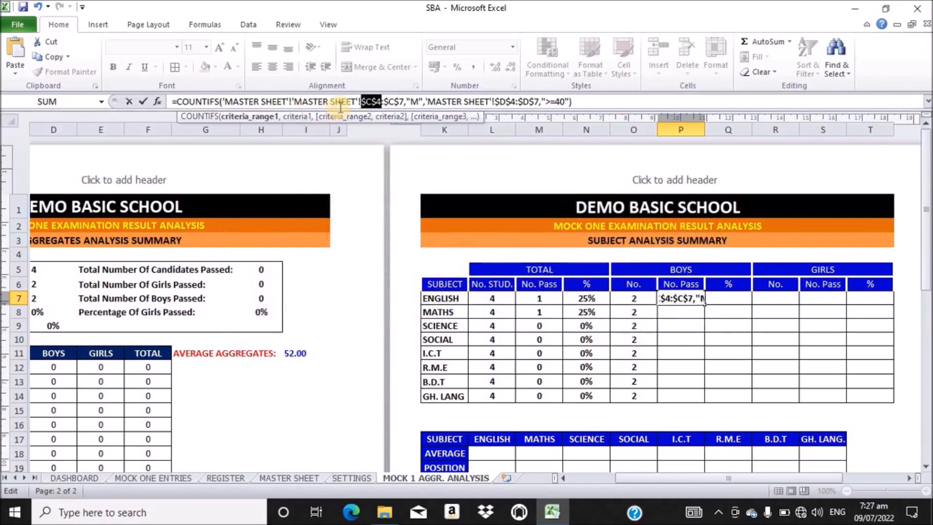
# Delete the duplicated 'MASTER SHEET'! reference at the start of the COUNTIFS formula and enter the corrected formula.
pyautogui.click(291, 101)
pyautogui.press('BackSpace')
pyautogui.press('BackSpace')
pyautogui.press('BackSpace')
pyautogui.press('BackSpace')
pyautogui.press('BackSpace')
pyautogui.press('BackSpace')
pyautogui.press('BackSpace')
pyautogui.press('BackSpace')
pyautogui.press('BackSpace')
pyautogui.press('BackSpace')
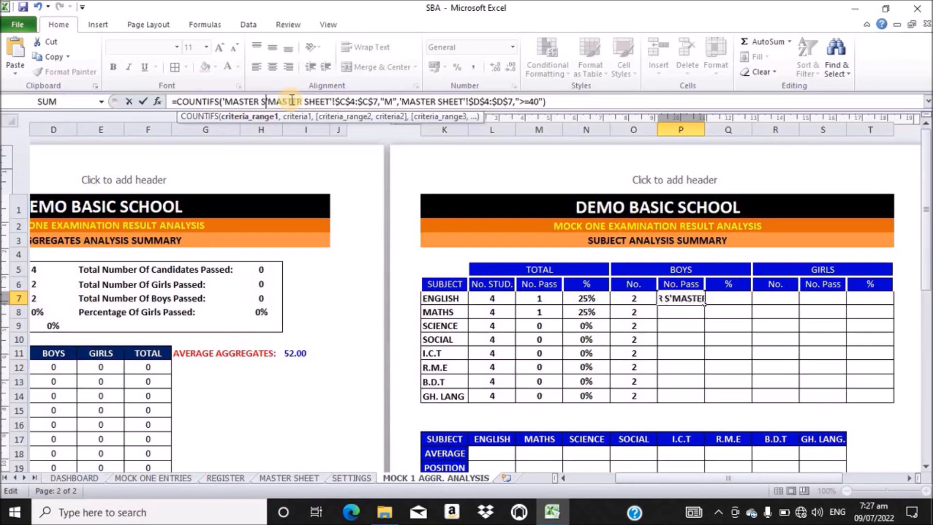
pyautogui.press('BackSpace')
pyautogui.press('BackSpace')
pyautogui.press('BackSpace')
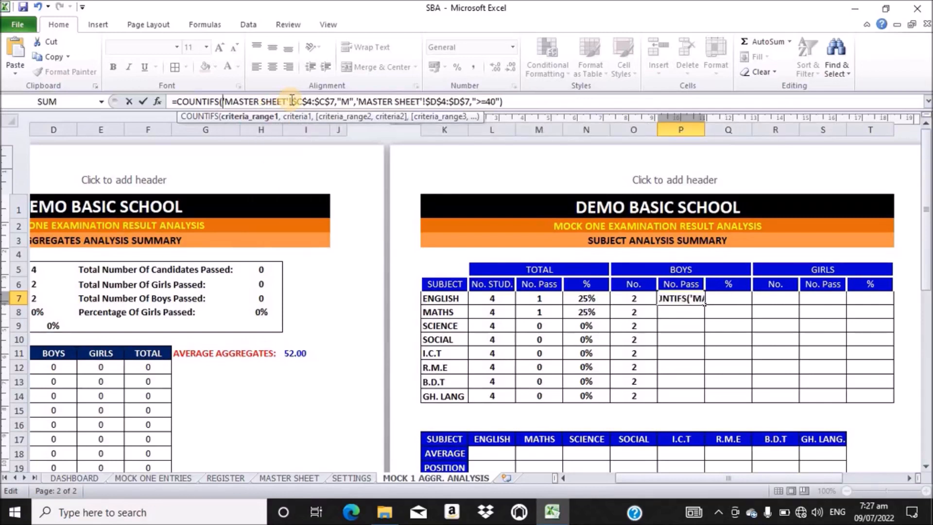
pyautogui.press('Return')
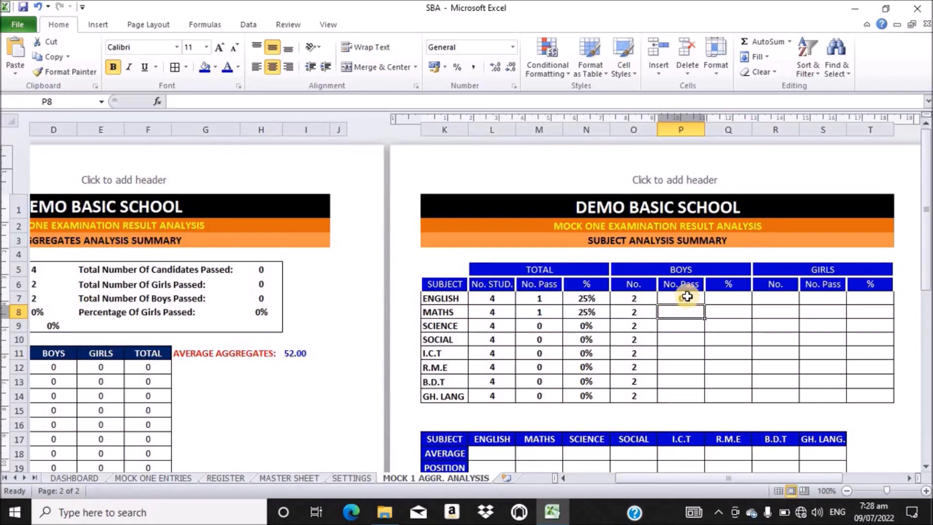
# Fill the boys' English No. Pass formula down through GH. LANG and check the copied formulas.
pyautogui.click(687, 296)
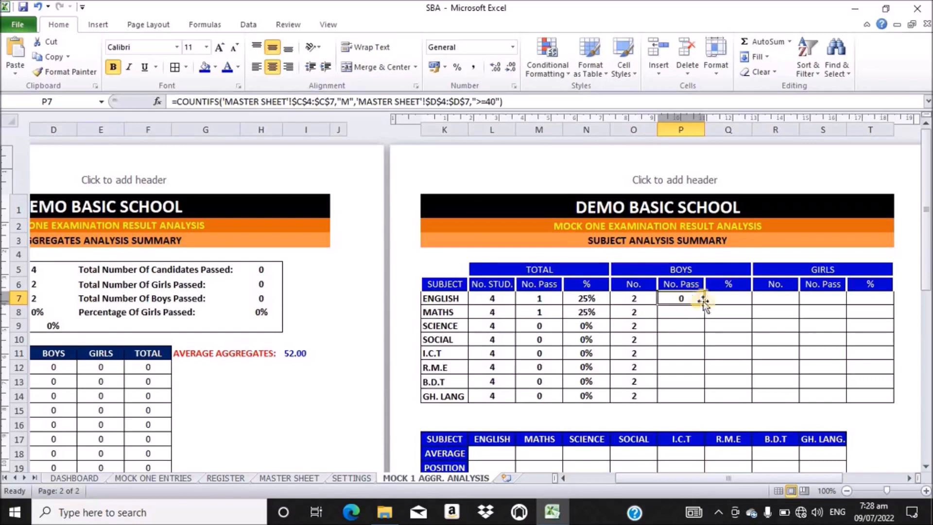
pyautogui.doubleClick(703, 306)
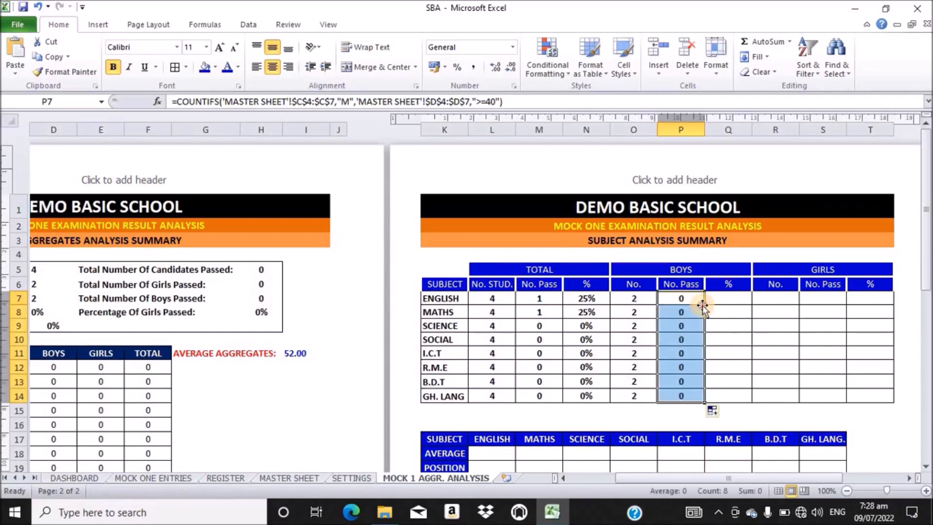
pyautogui.click(680, 311)
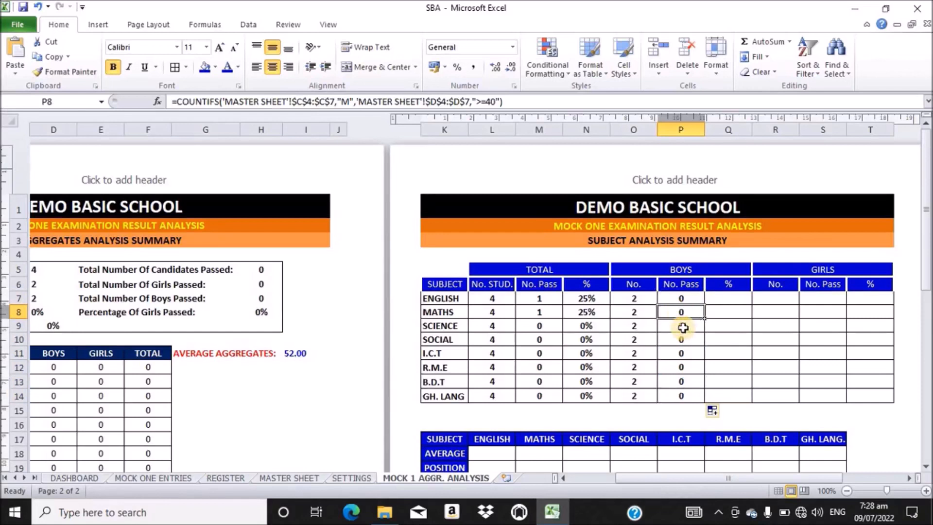
pyautogui.click(682, 328)
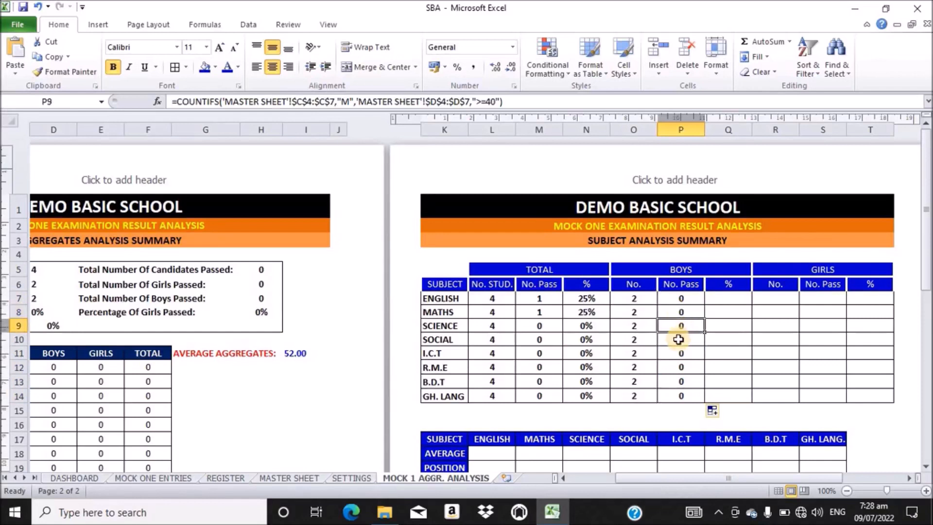
pyautogui.click(679, 340)
pyautogui.click(677, 353)
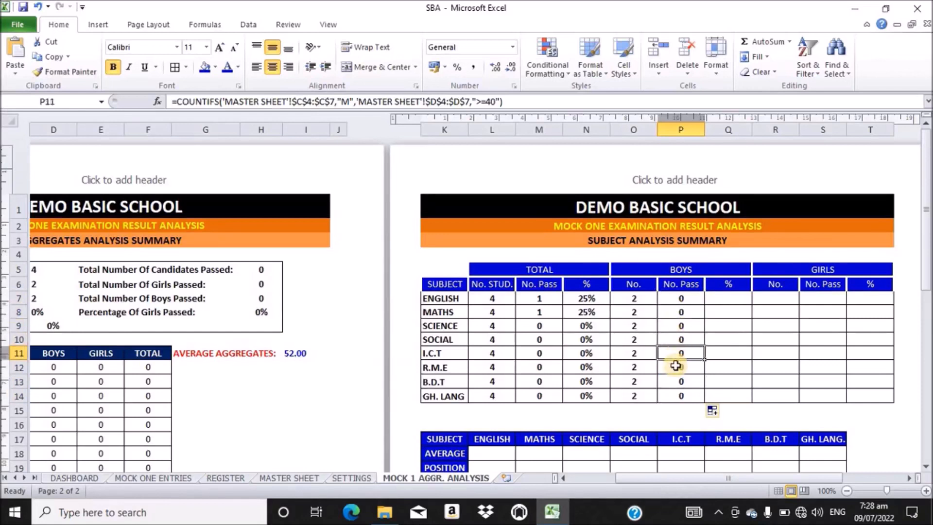
# Change the score range in the boys' MATHS No. Pass formula to $G$4:$G$7 on MASTER SHEET and enter it.
pyautogui.click(680, 310)
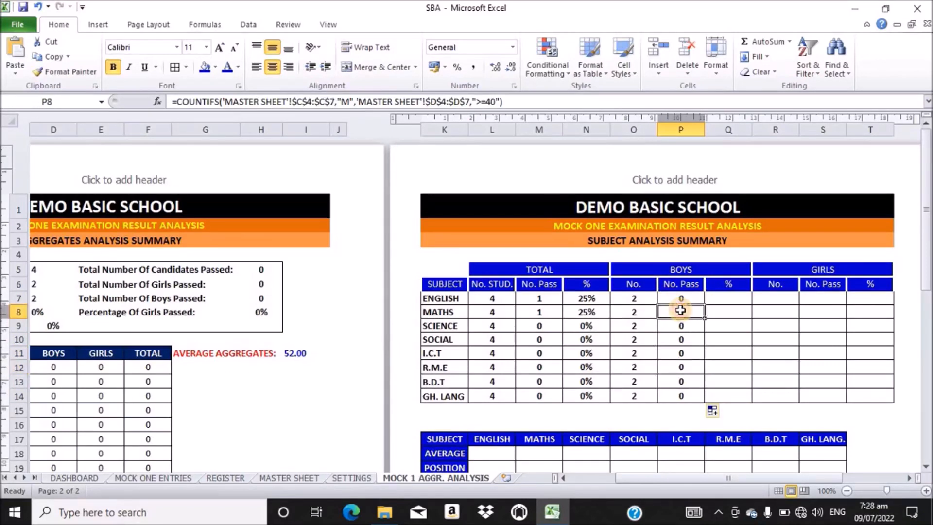
pyautogui.click(438, 101)
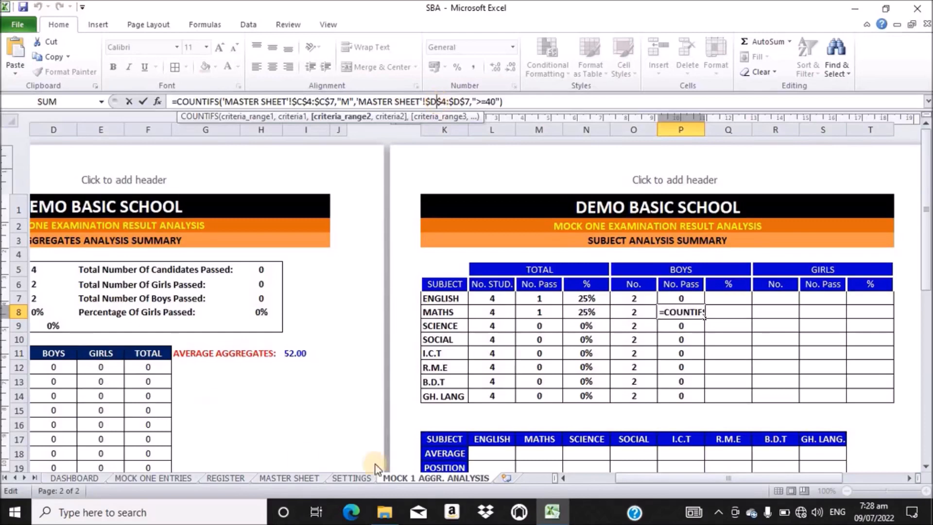
pyautogui.click(289, 479)
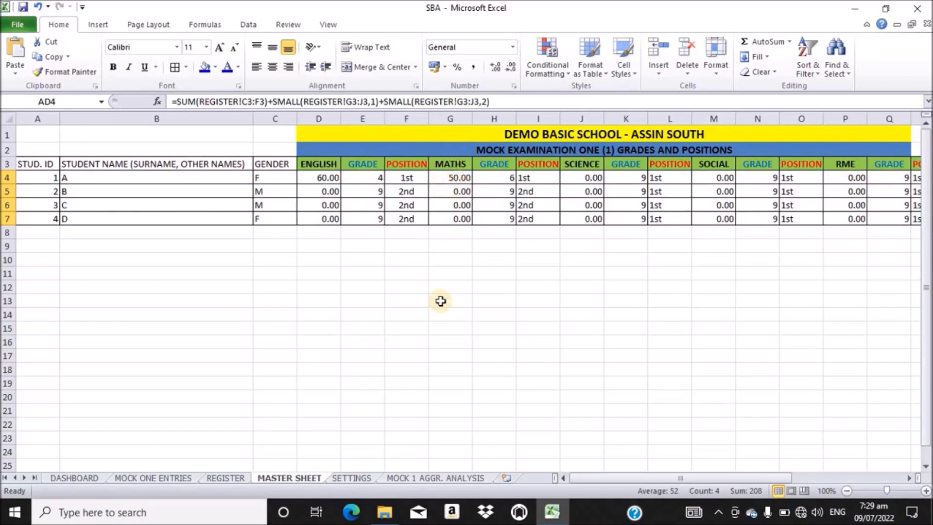
pyautogui.click(427, 479)
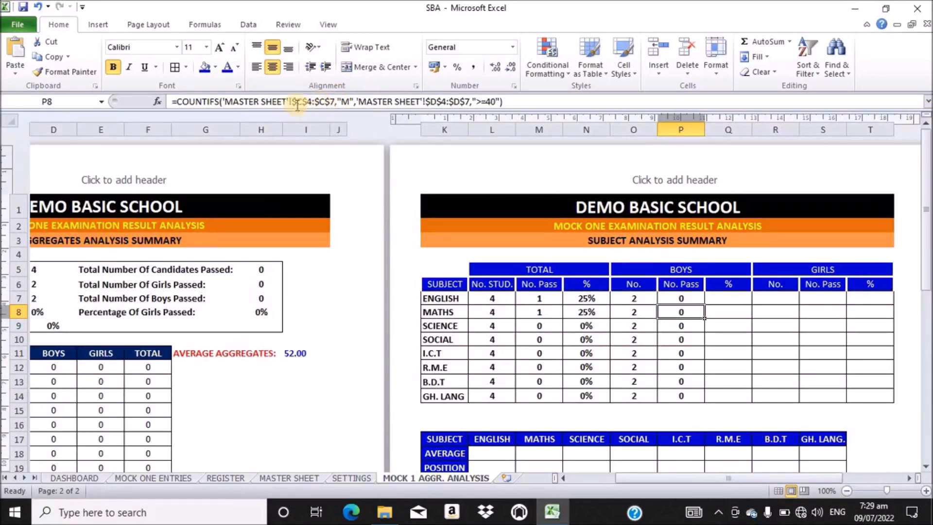
pyautogui.click(439, 102)
pyautogui.press('BackSpace')
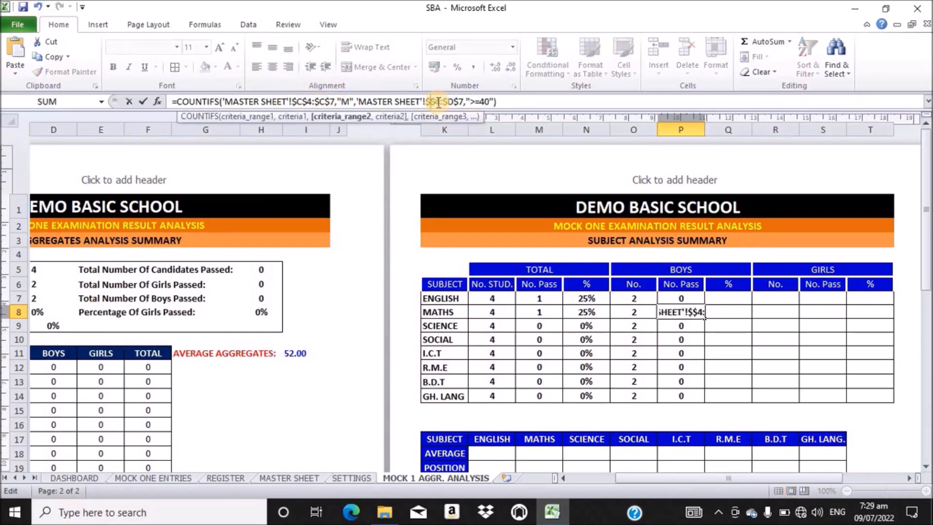
pyautogui.write('G')
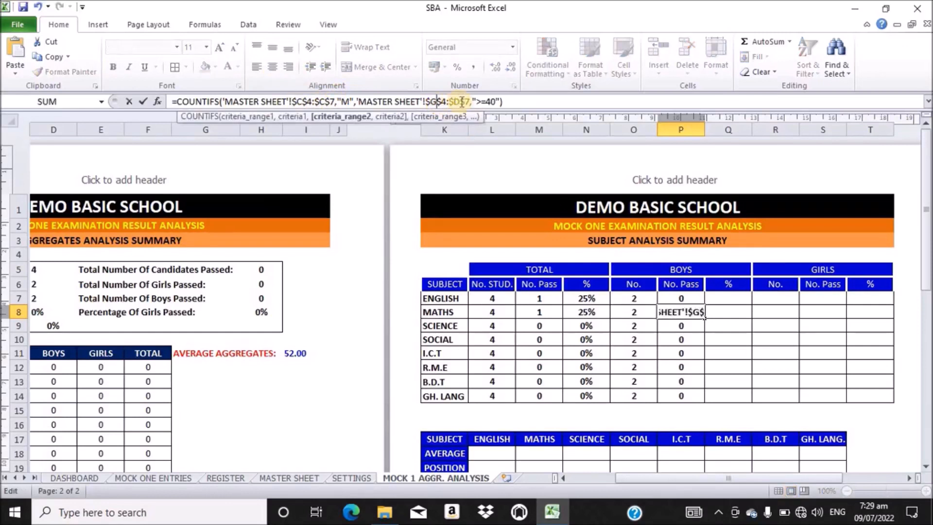
pyautogui.click(461, 102)
pyautogui.press('BackSpace')
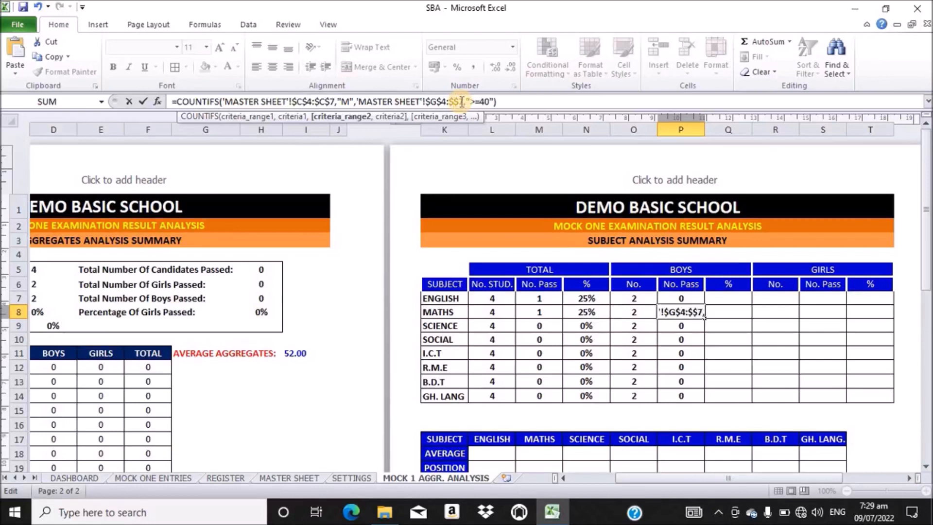
pyautogui.write('G')
pyautogui.press('Return')
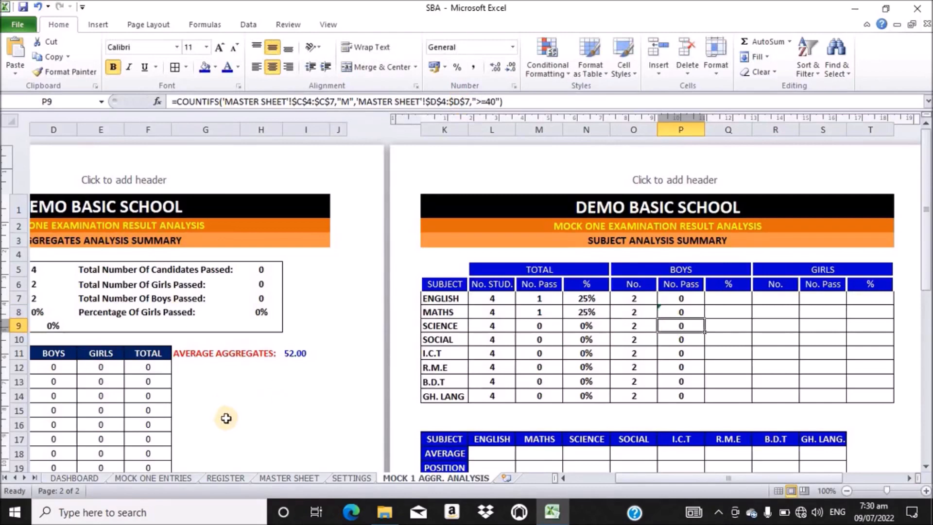
# Check the science score column on MASTER SHEET and set the boys' SCIENCE No. Pass score range to $J$4:$J$7.
pyautogui.click(278, 477)
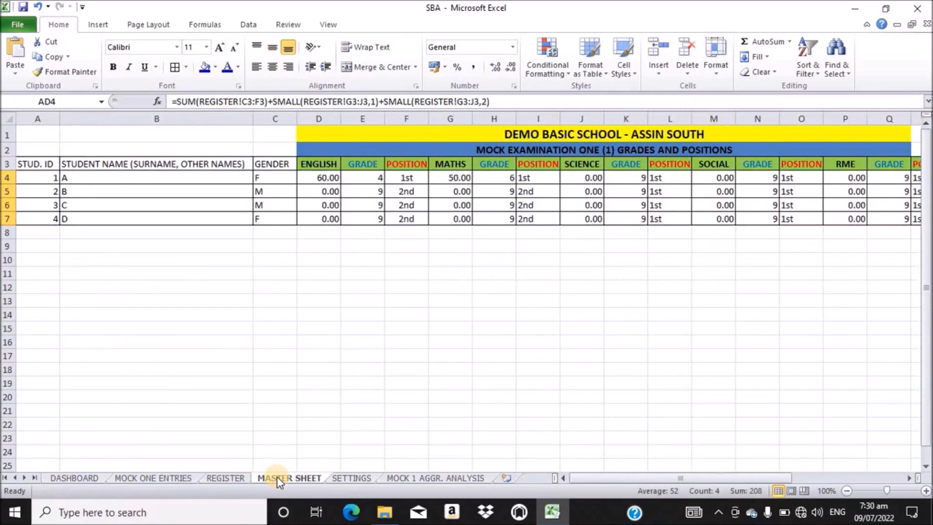
pyautogui.click(433, 477)
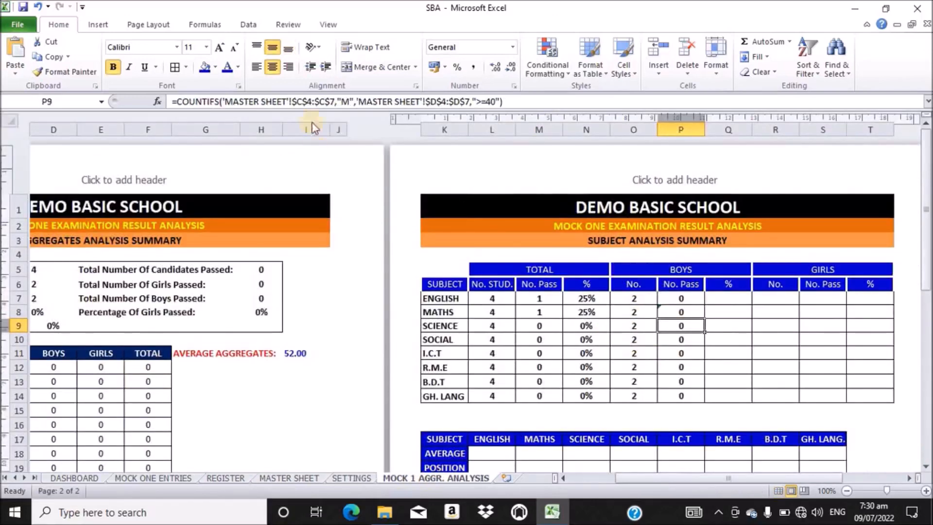
pyautogui.click(439, 102)
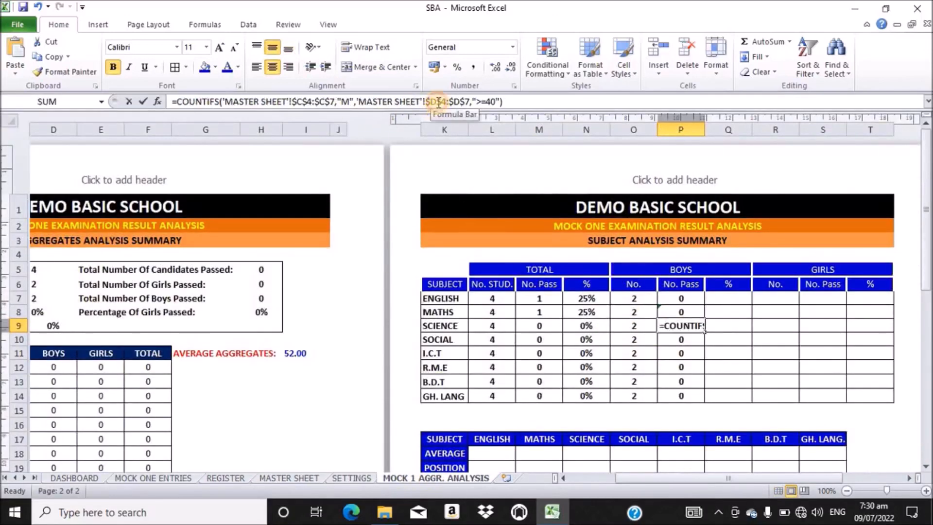
pyautogui.press('BackSpace')
pyautogui.write('J')
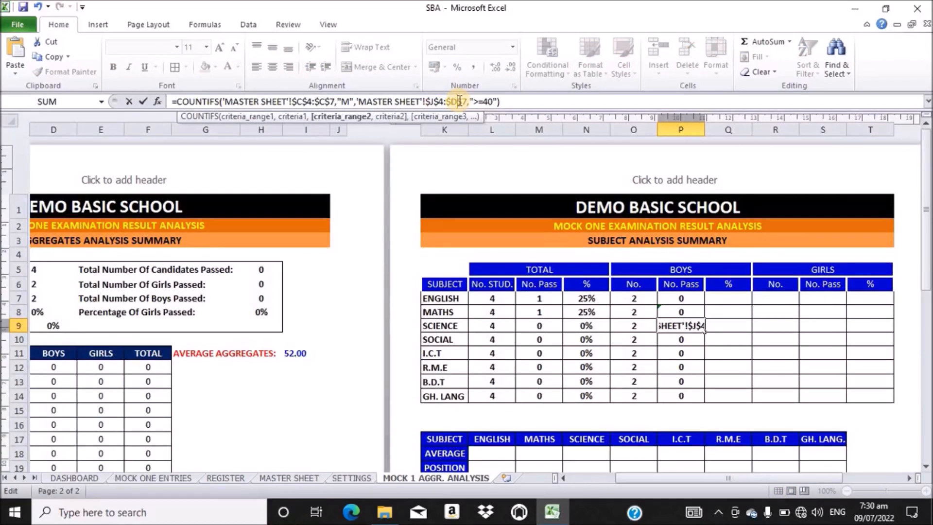
pyautogui.press('BackSpace')
pyautogui.write('J')
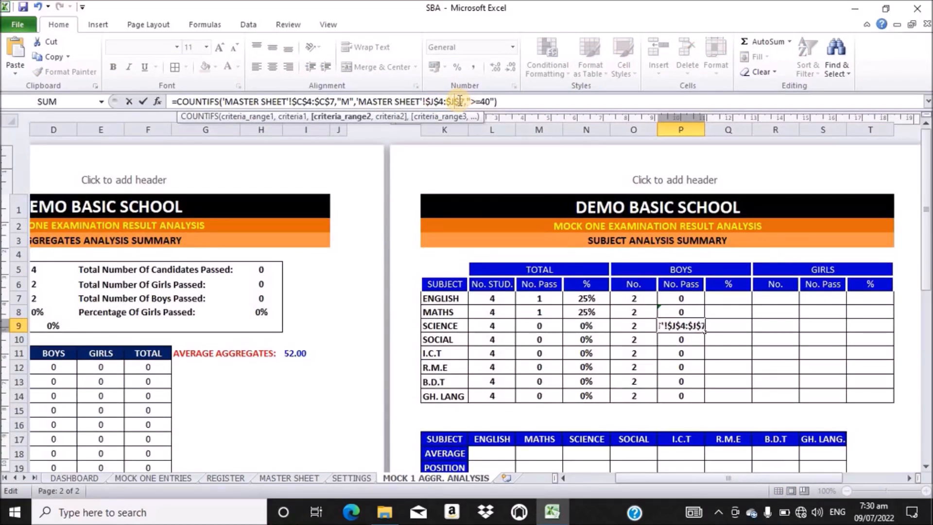
pyautogui.press('Return')
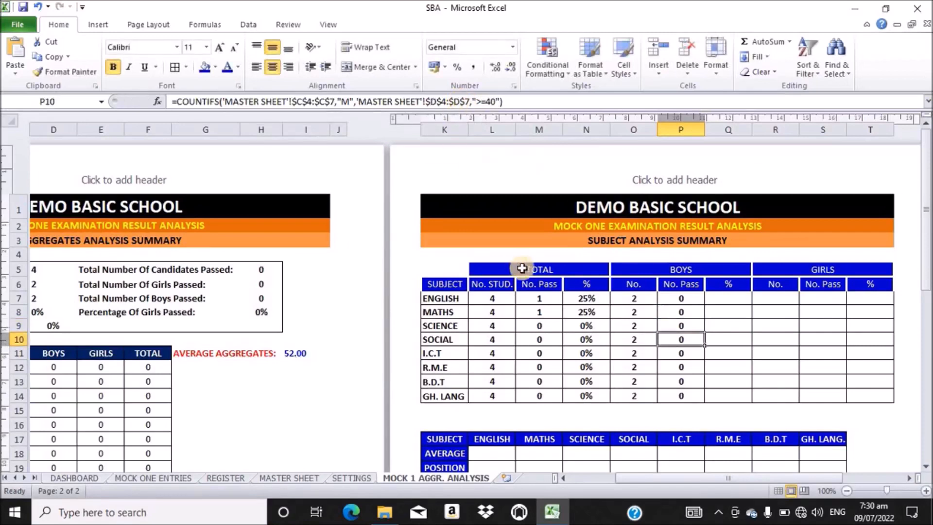
# Look up the social score column on MASTER SHEET and set the boys' SOCIAL No. Pass score range to $M$4:$M$7.
pyautogui.click(299, 481)
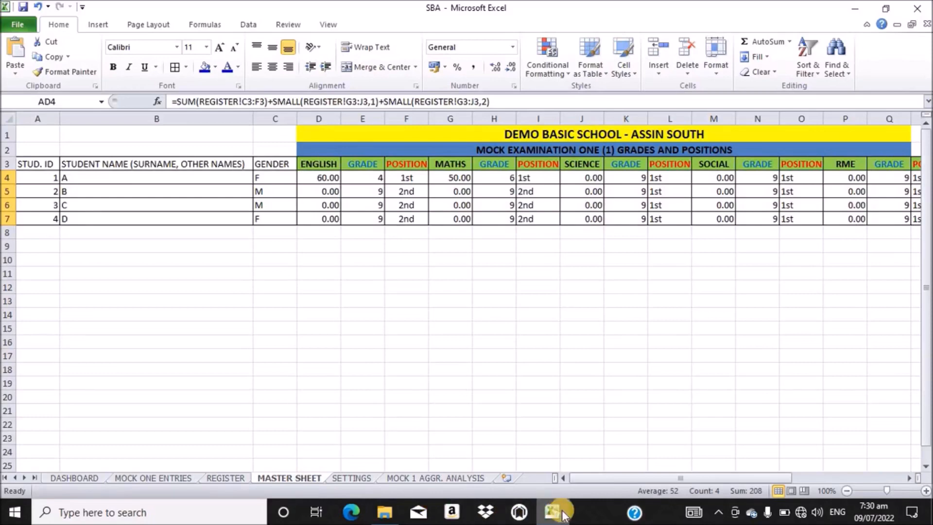
pyautogui.click(439, 477)
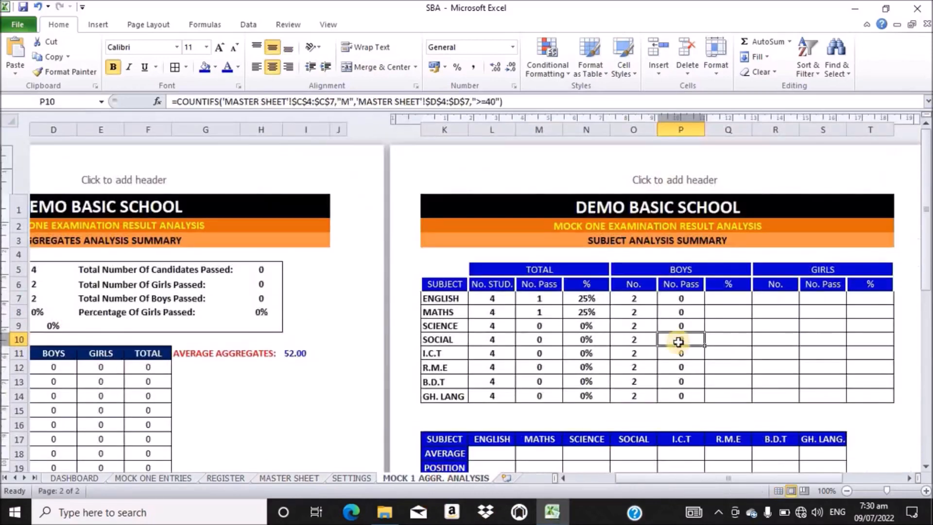
pyautogui.click(437, 101)
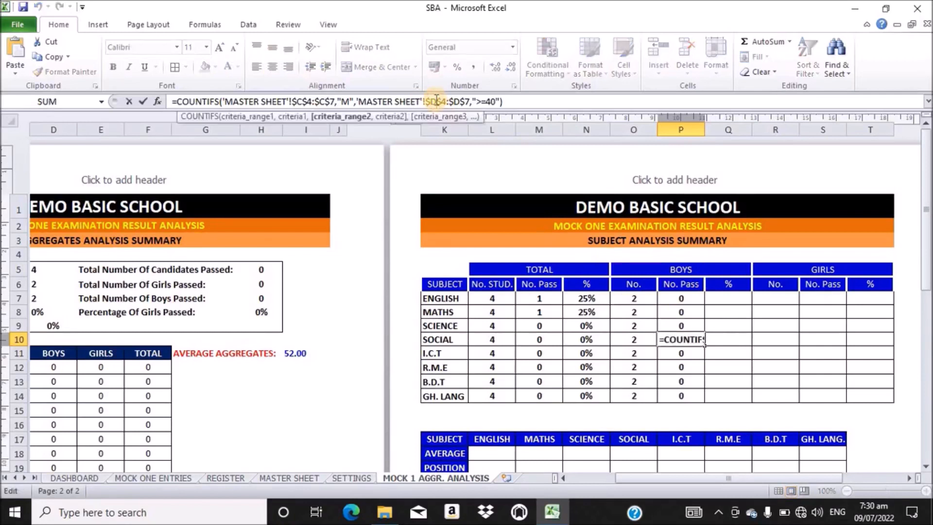
pyautogui.press('BackSpace')
pyautogui.write('M')
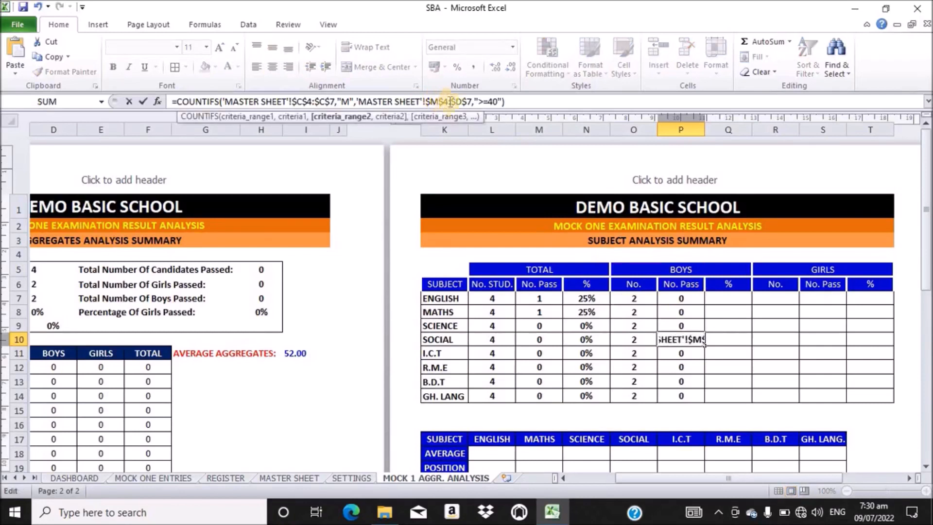
pyautogui.click(460, 101)
pyautogui.press('BackSpace')
pyautogui.write('M')
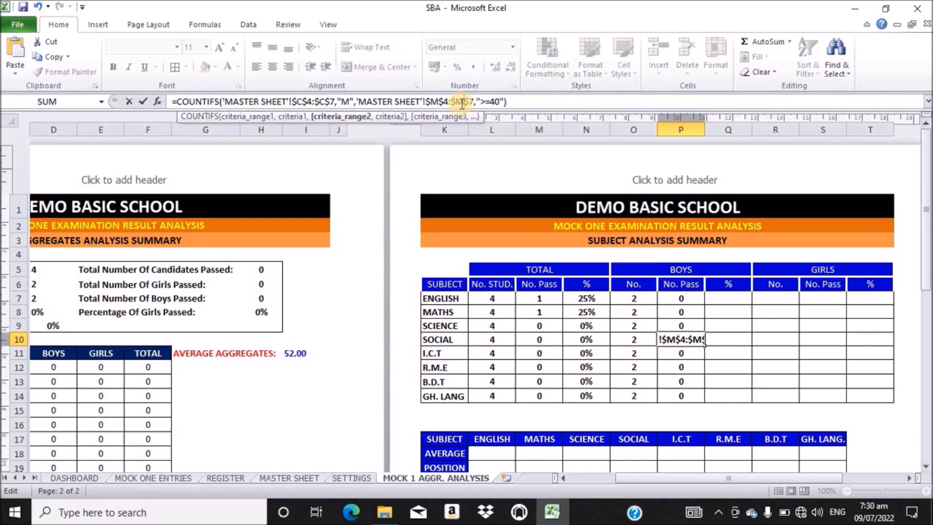
pyautogui.press('Return')
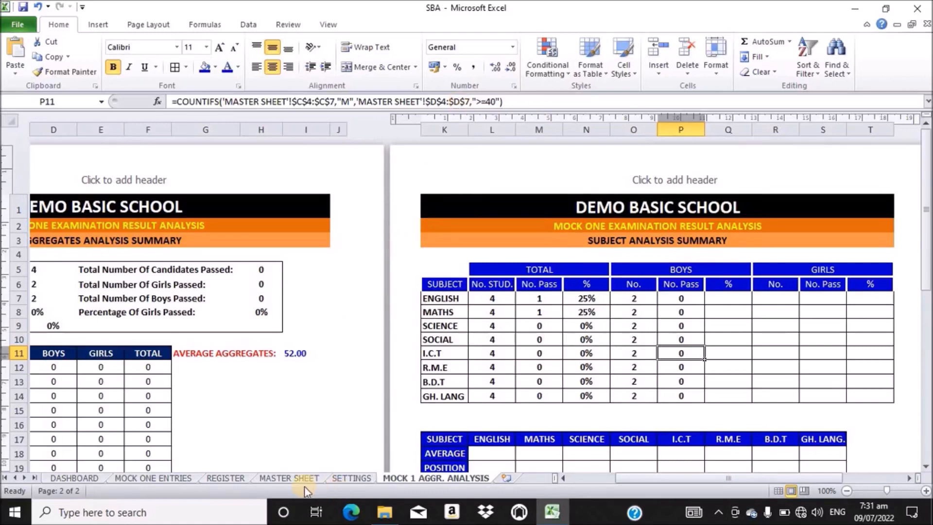
# Find the ICT score column on MASTER SHEET and set the boys' I.C.T No. Pass score range to $S$4:$S$7.
pyautogui.click(288, 481)
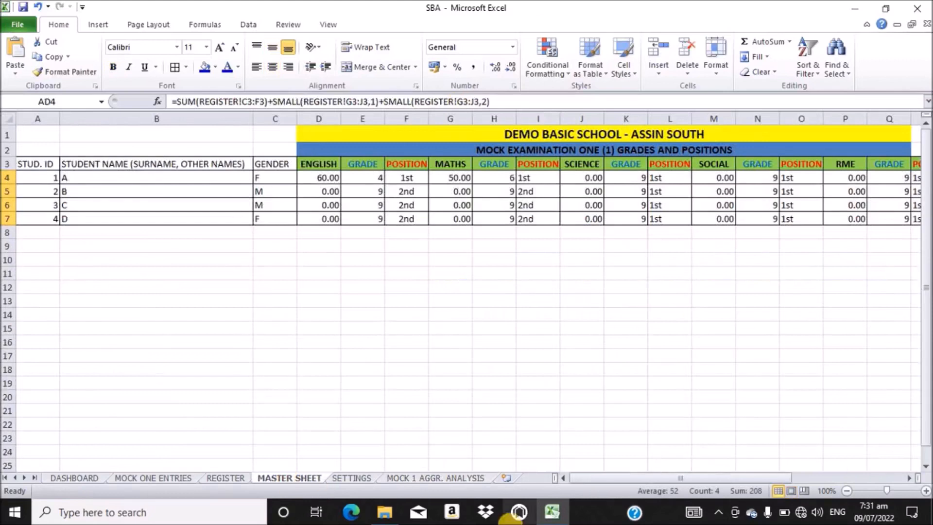
pyautogui.moveTo(696, 481); pyautogui.dragTo(714, 491)
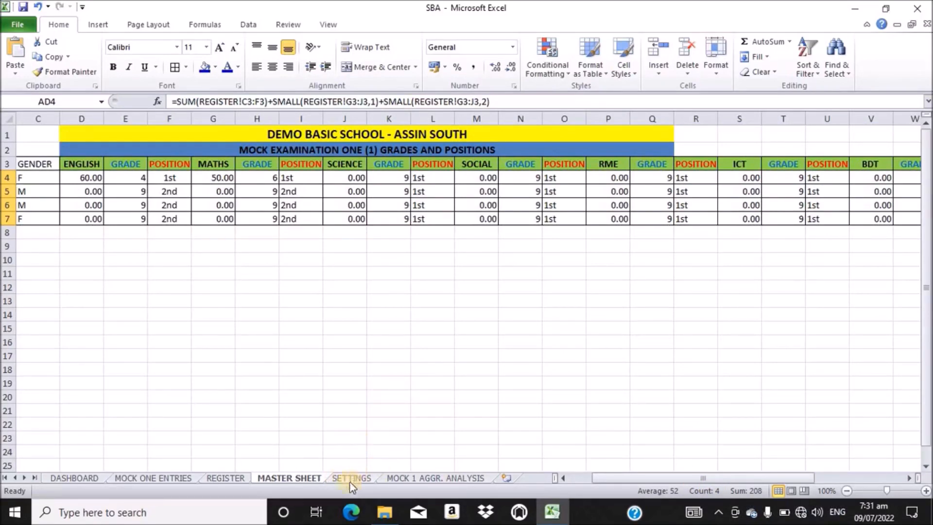
pyautogui.click(433, 478)
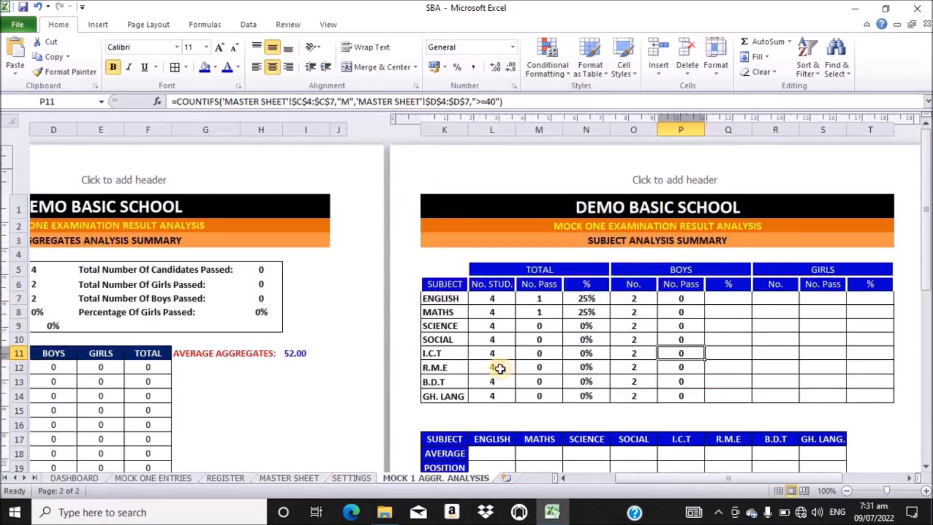
pyautogui.click(436, 104)
pyautogui.press('BackSpace')
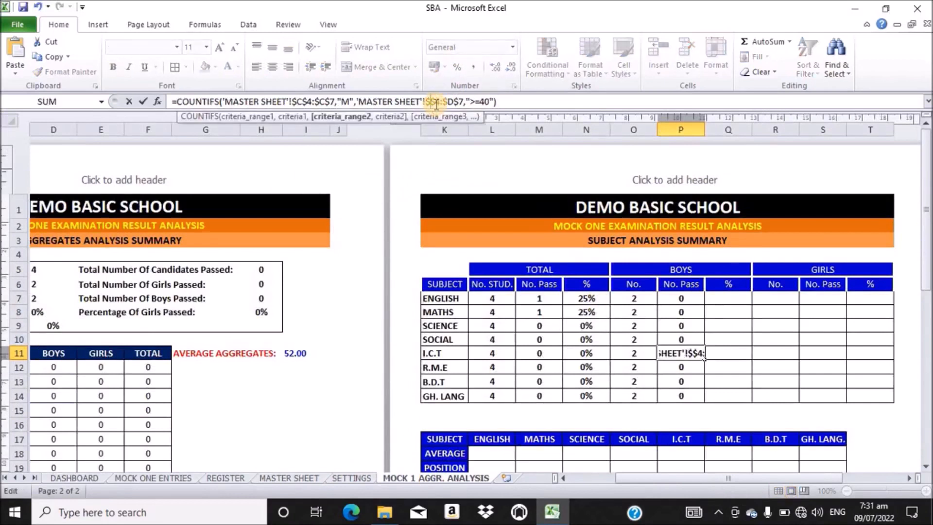
pyautogui.write('S')
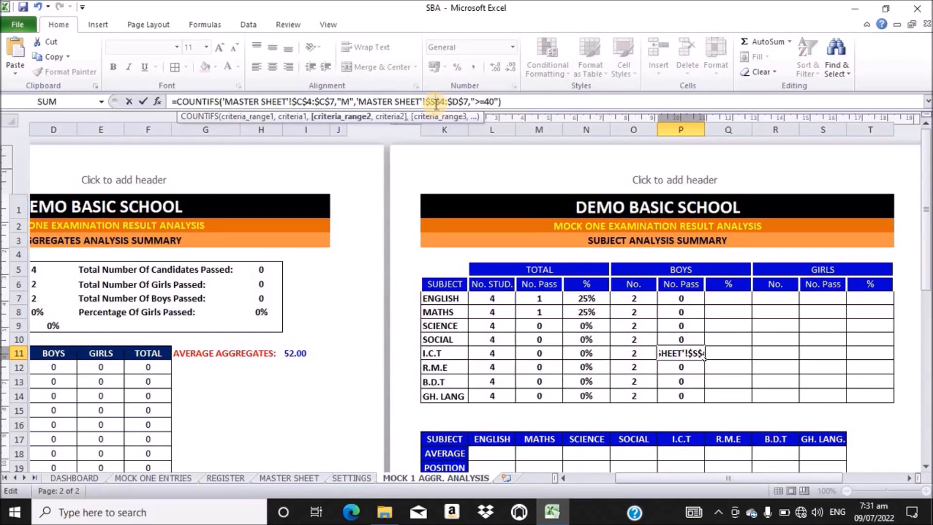
pyautogui.click(459, 103)
pyautogui.press('BackSpace')
pyautogui.write('S')
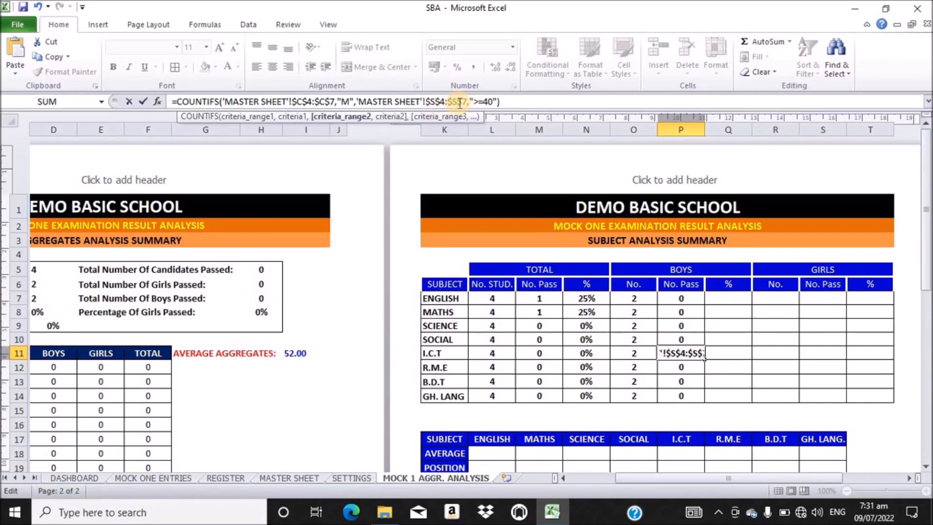
pyautogui.press('Return')
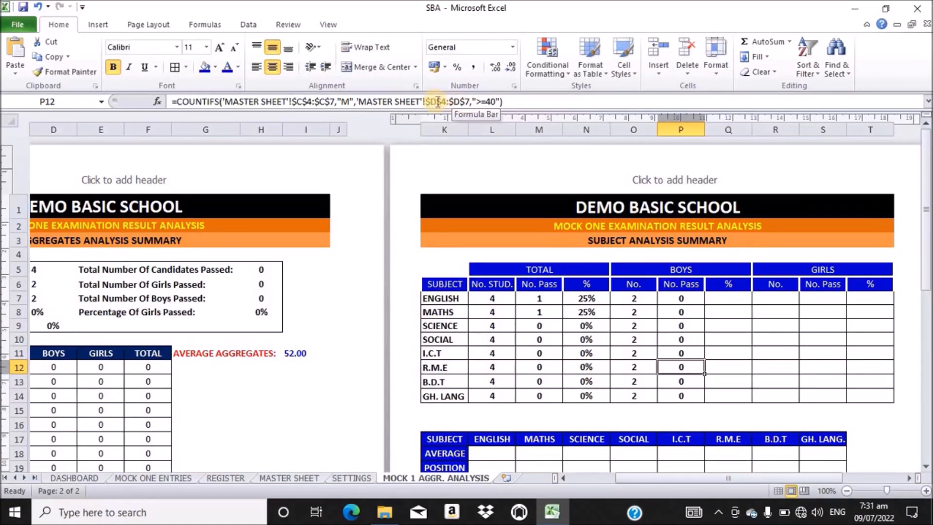
# Point the score range of the boys' R.M.E No. Pass formula to $P$4:$P$7 and enter it.
pyautogui.click(438, 102)
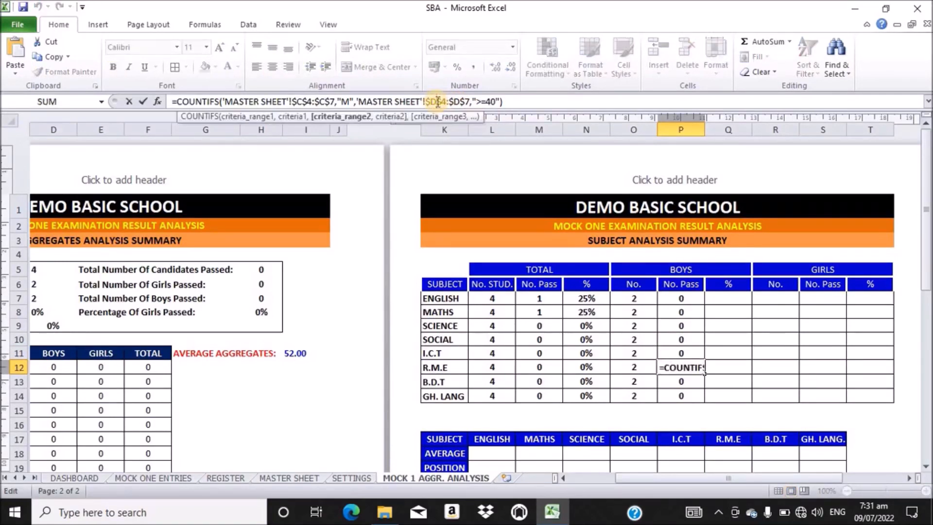
pyautogui.press('BackSpace')
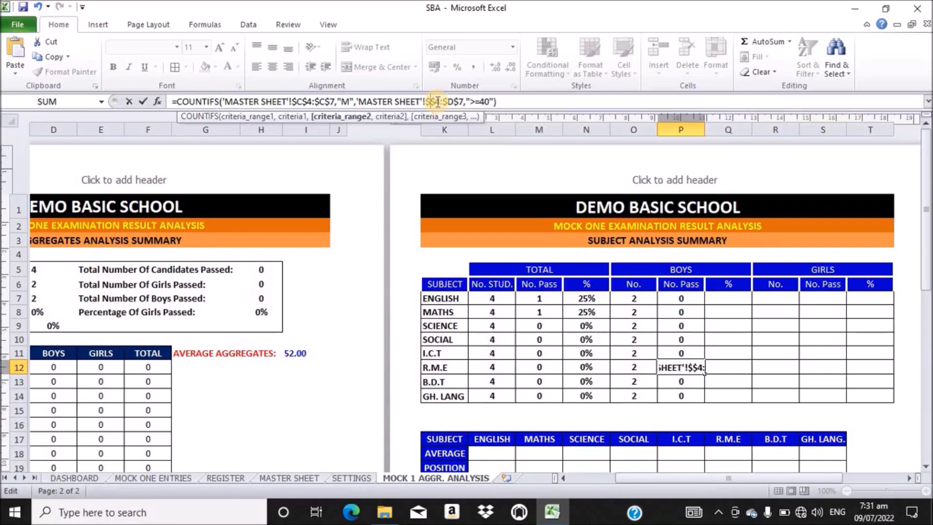
pyautogui.write('P')
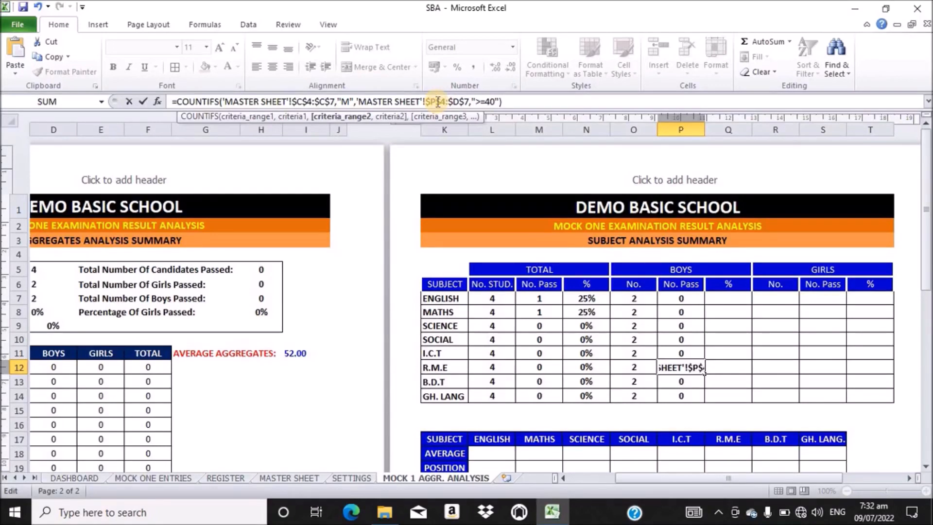
pyautogui.click(461, 102)
pyautogui.press('BackSpace')
pyautogui.write('P')
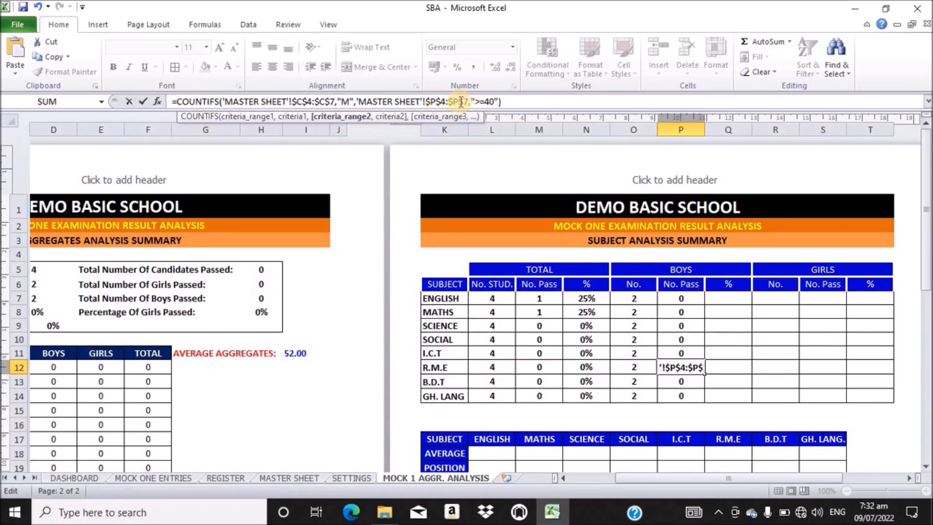
pyautogui.press('Return')
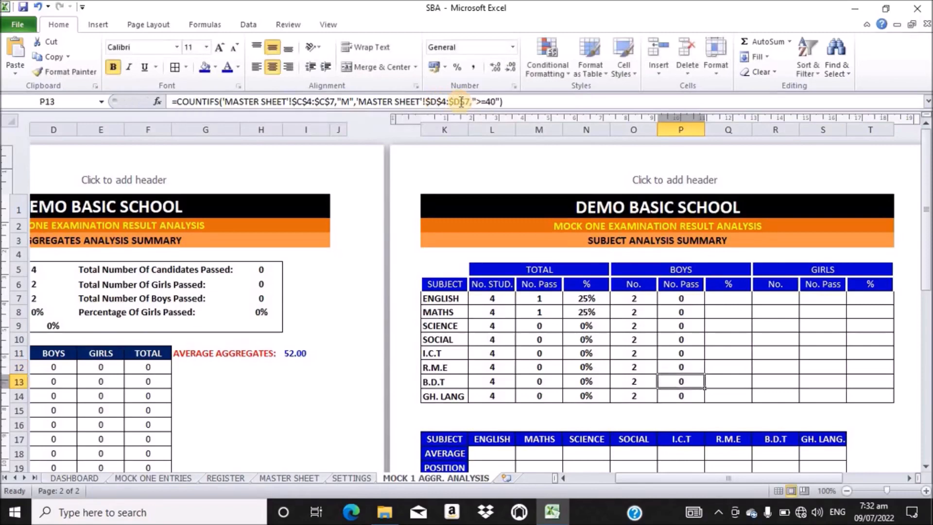
# Look up the BDT score column on MASTER SHEET and set the boys' B.D.T No. Pass score range to $V$4:$V$7.
pyautogui.click(295, 480)
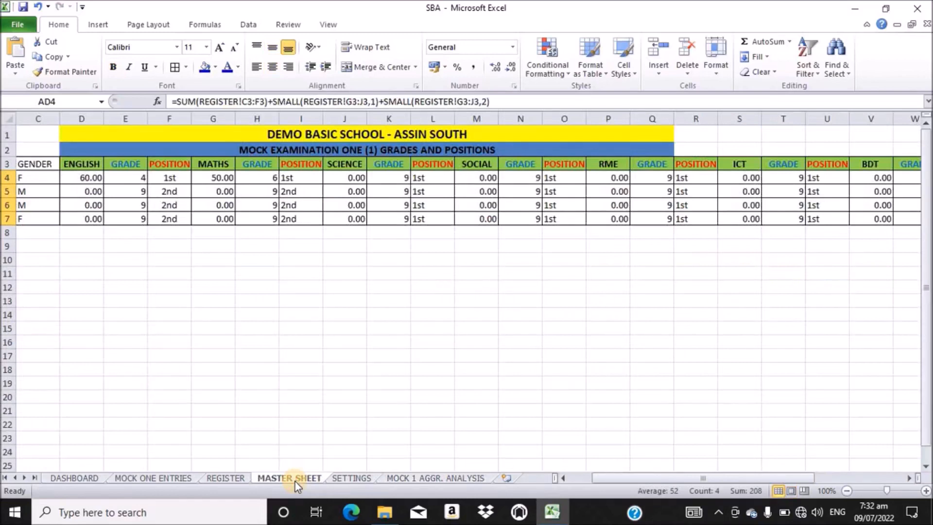
pyautogui.click(426, 478)
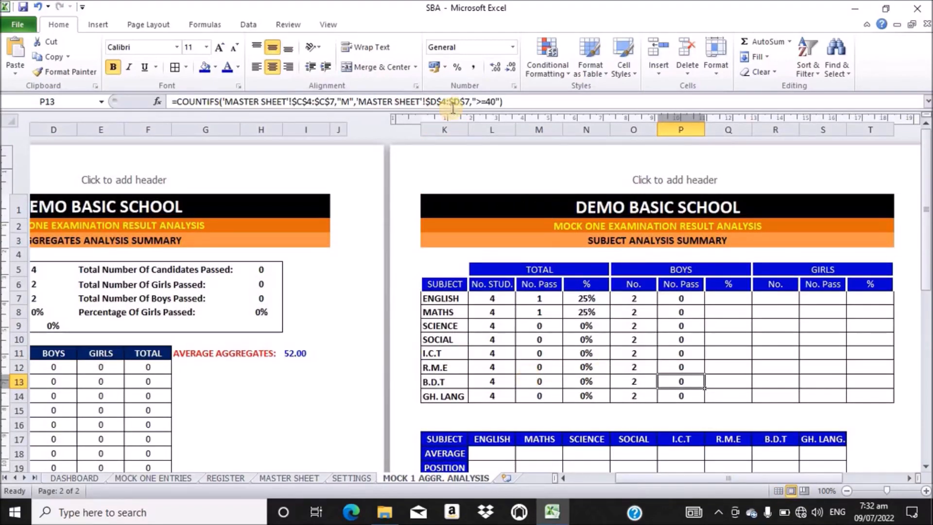
pyautogui.click(437, 101)
pyautogui.press('BackSpace')
pyautogui.write('V')
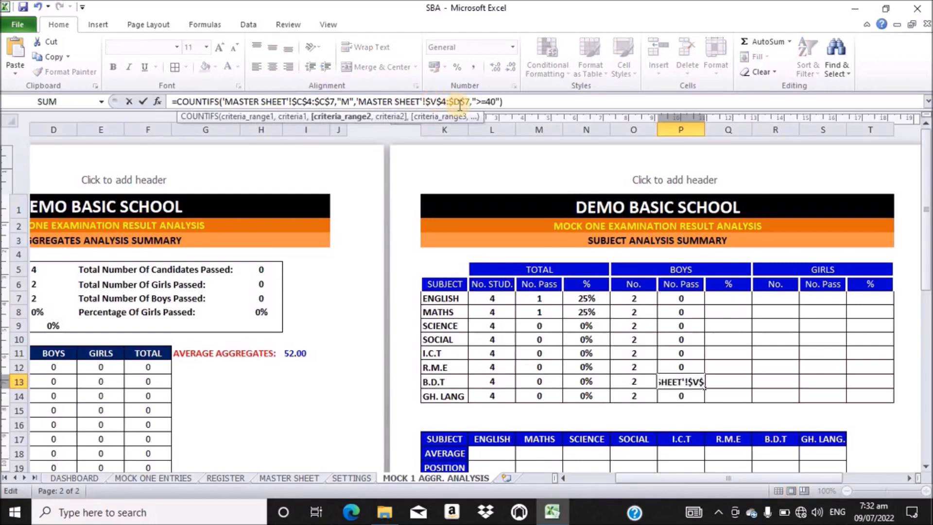
pyautogui.press('BackSpace')
pyautogui.write('V')
pyautogui.press('Return')
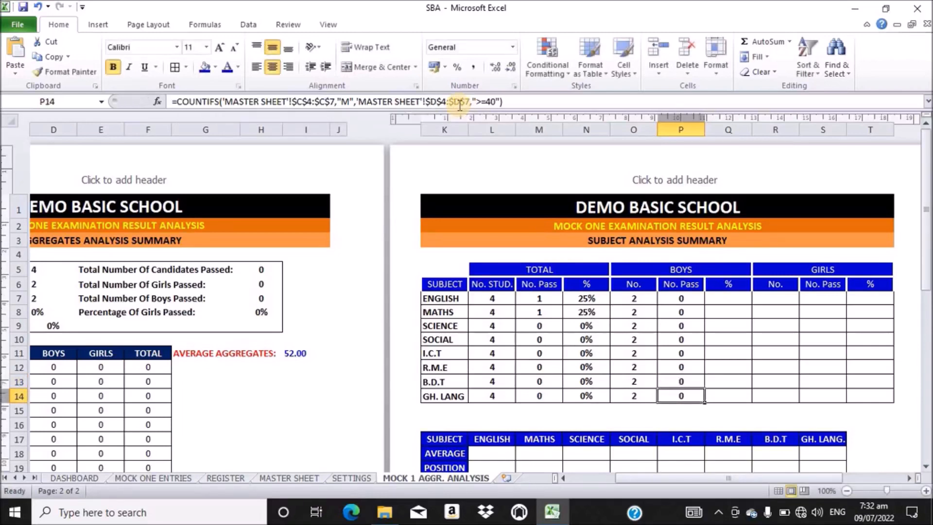
# Find the Ghanaian language score column on MASTER SHEET and set the boys' GH. LANG No. Pass score range to $Y$4:$Y$7.
pyautogui.click(287, 480)
pyautogui.moveTo(661, 478); pyautogui.dragTo(690, 486)
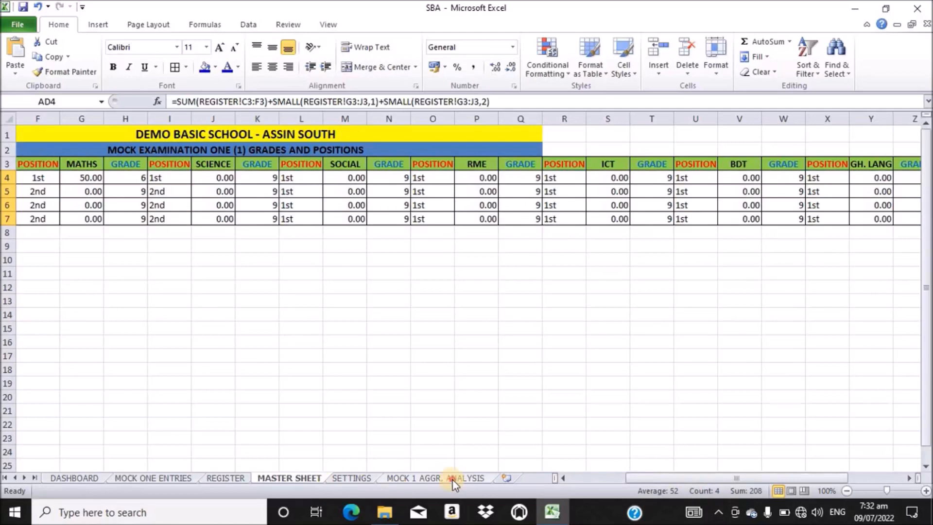
pyautogui.click(436, 478)
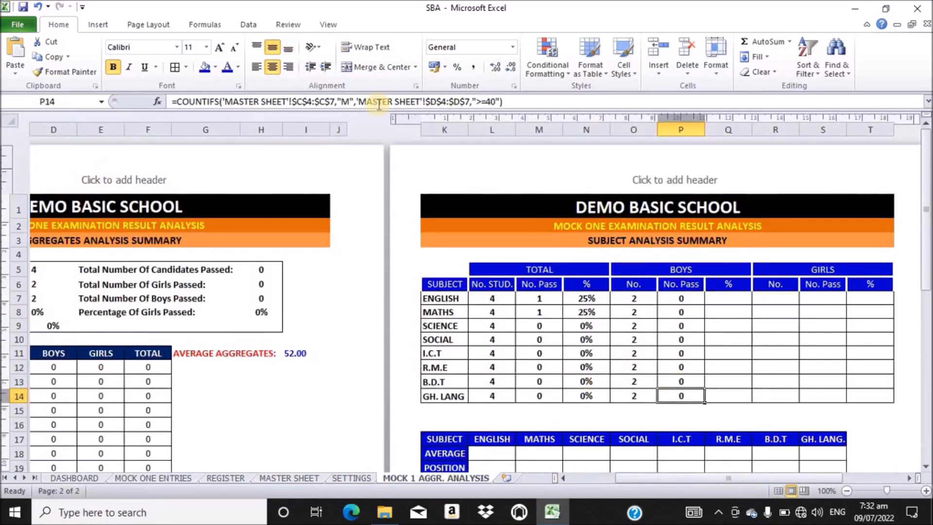
pyautogui.click(439, 101)
pyautogui.press('BackSpace')
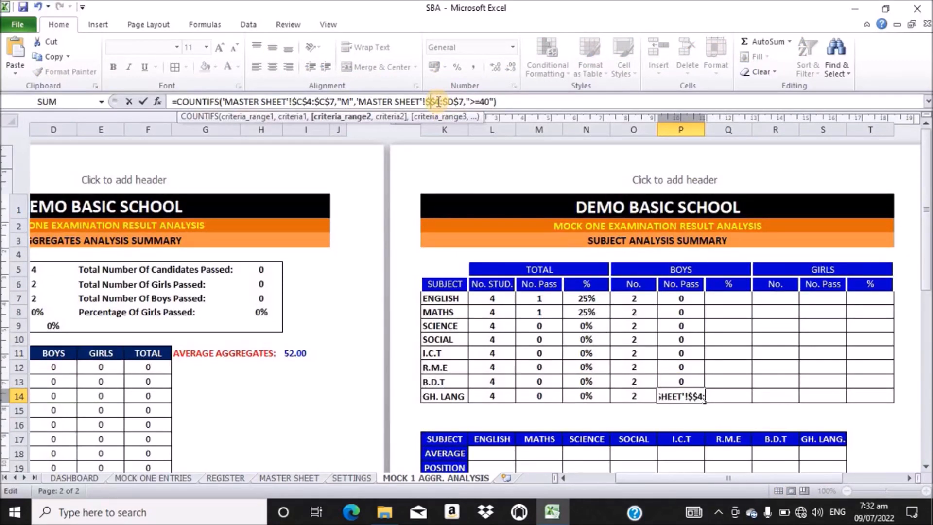
pyautogui.write('Y')
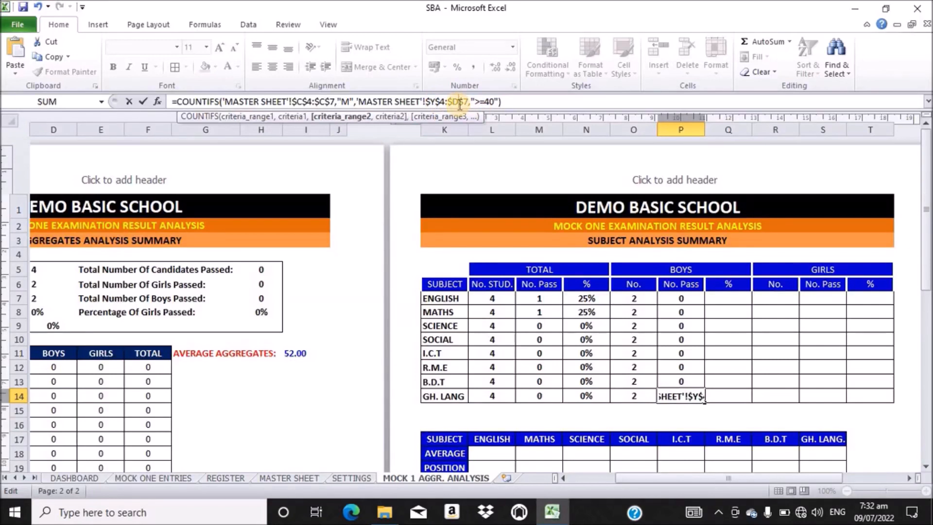
pyautogui.press('BackSpace')
pyautogui.write('Y')
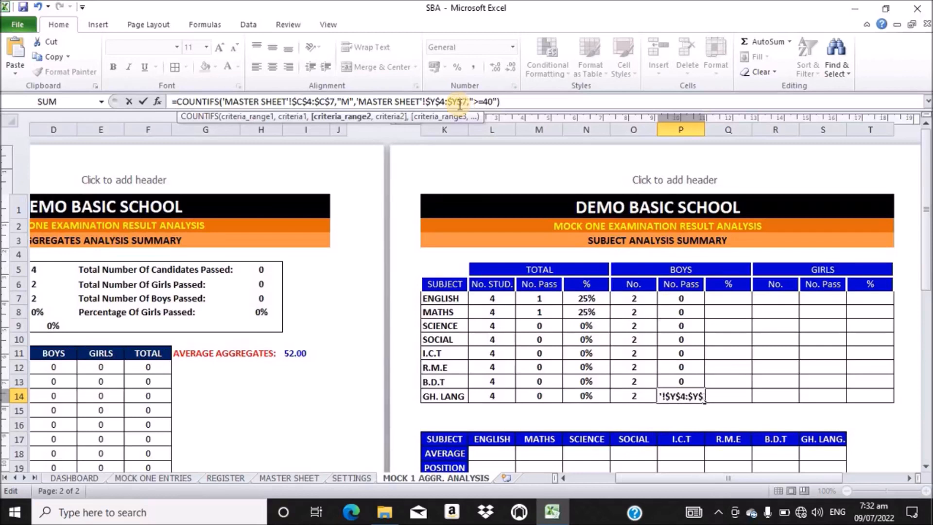
pyautogui.press('Return')
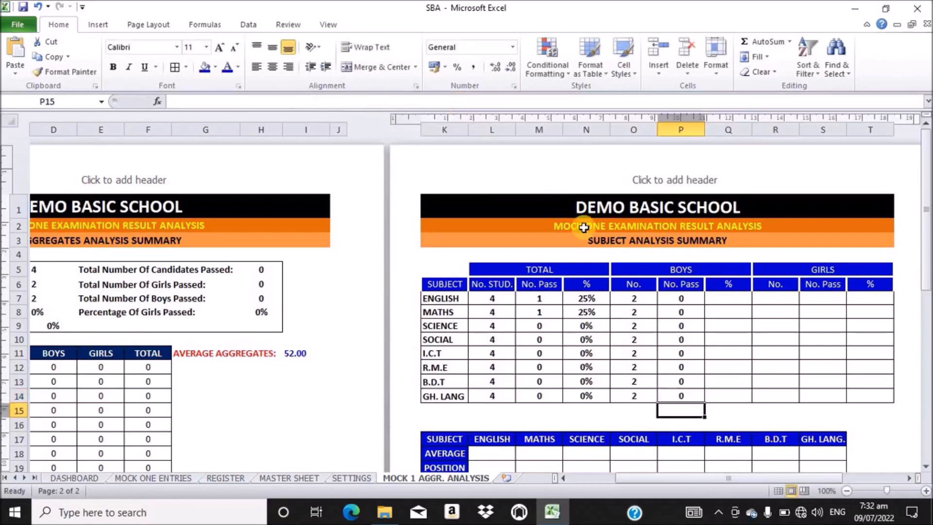
# Enter the boys' ENGLISH pass percentage in Q7 as No. Pass divided by No., using =P7/O7.
pyautogui.click(728, 302)
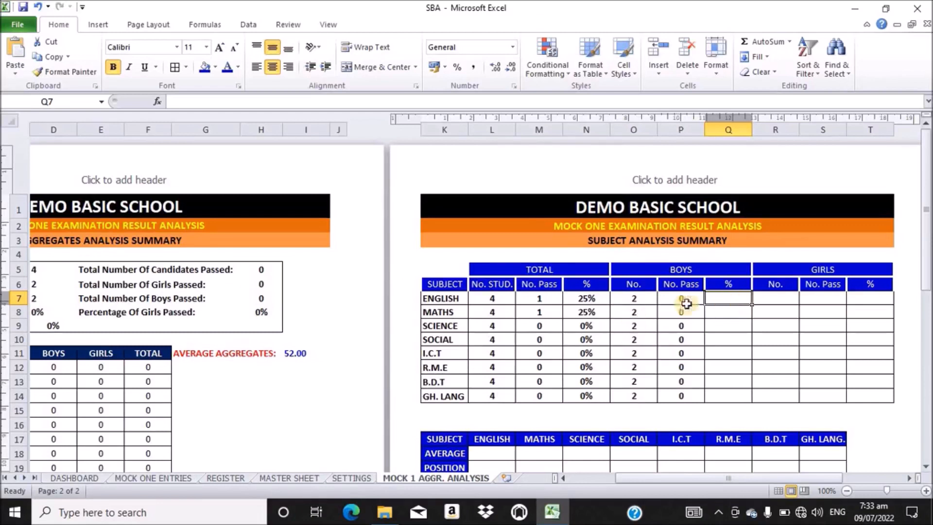
pyautogui.write('=')
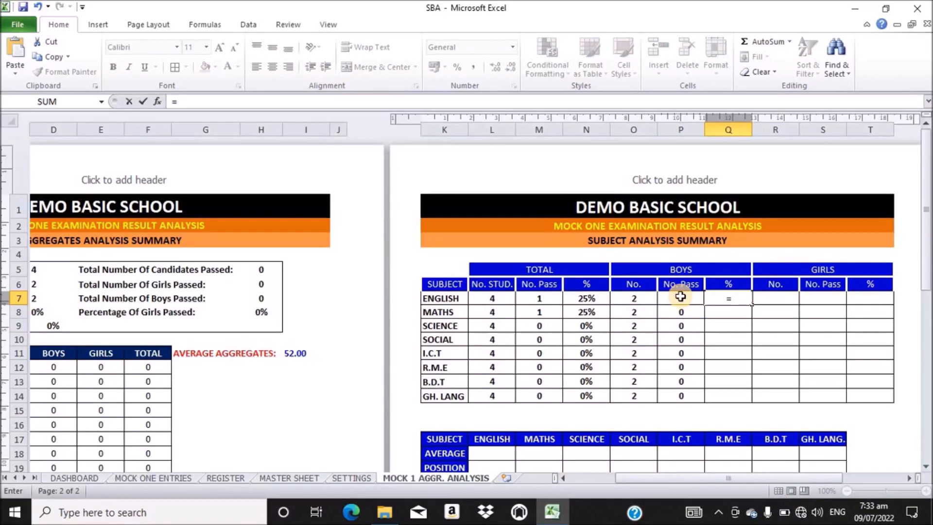
pyautogui.click(681, 296)
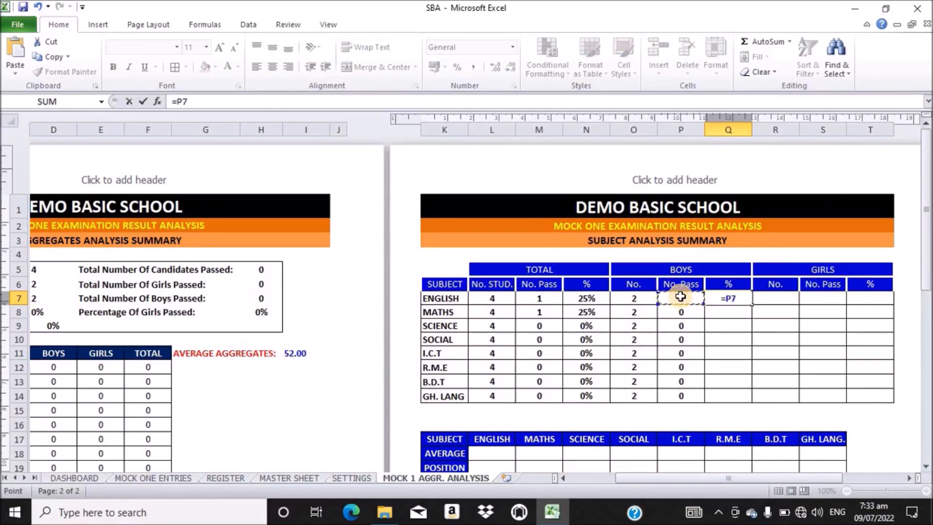
pyautogui.write('/')
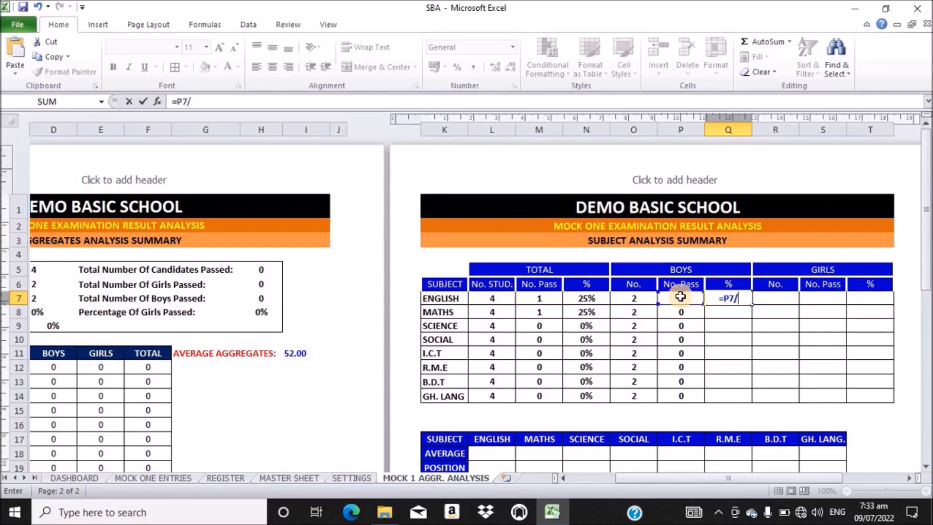
pyautogui.click(635, 298)
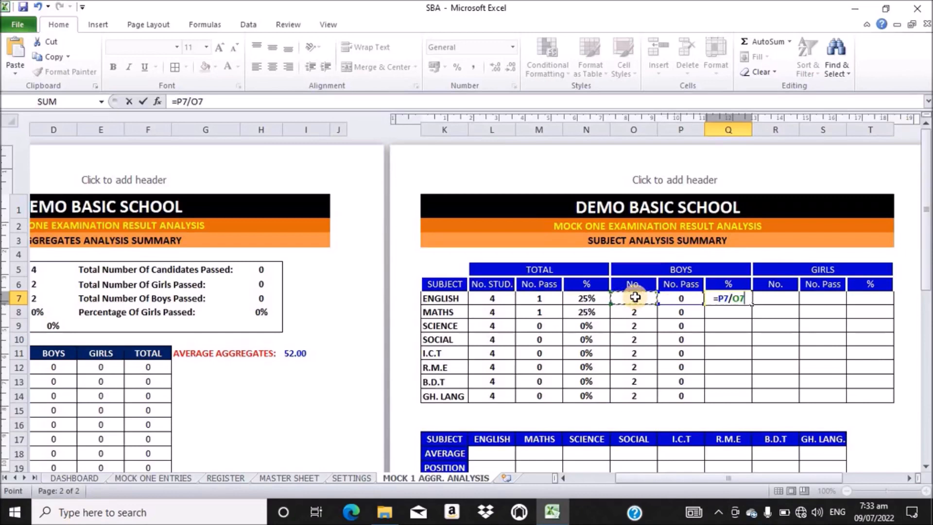
pyautogui.press('Return')
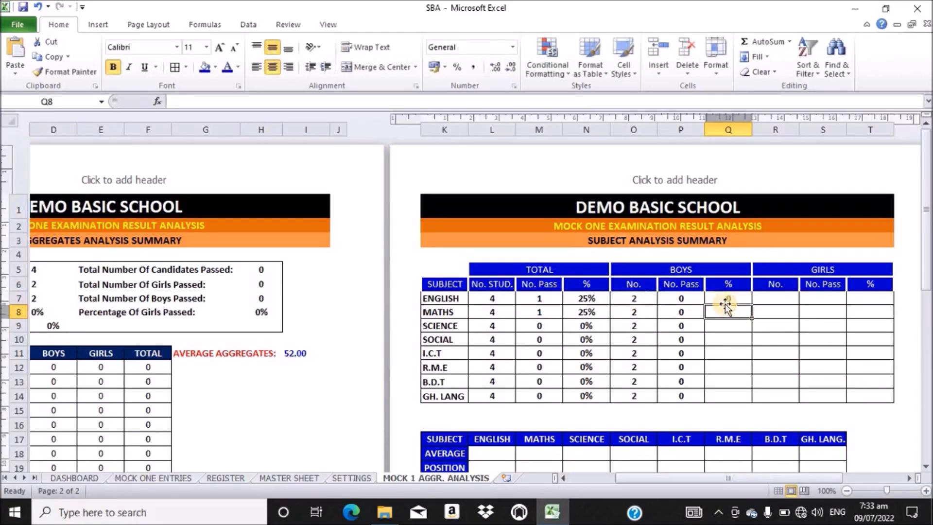
# Format the boys' % cells Q7:Q14 as percentages without decimals and fill the ENGLISH formula down to GH. LANG.
pyautogui.moveTo(726, 300); pyautogui.dragTo(734, 394)
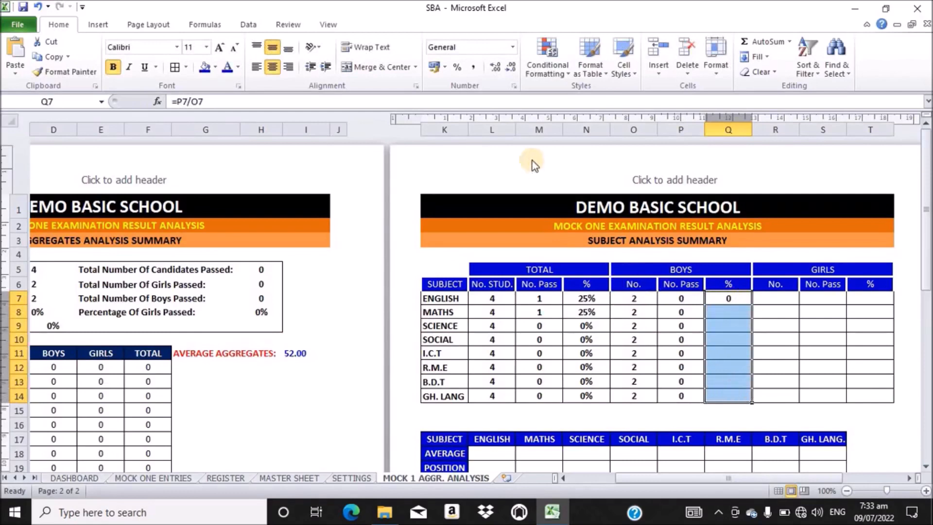
pyautogui.click(513, 46)
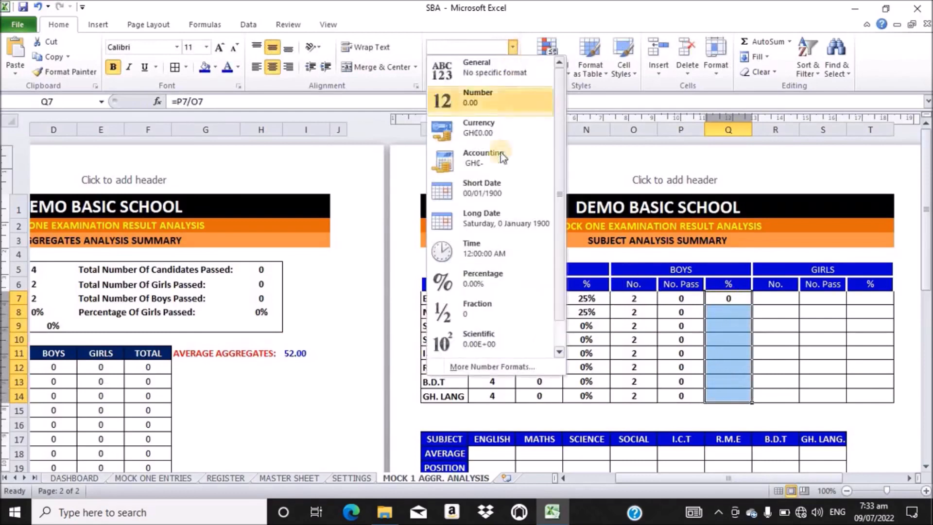
pyautogui.click(477, 274)
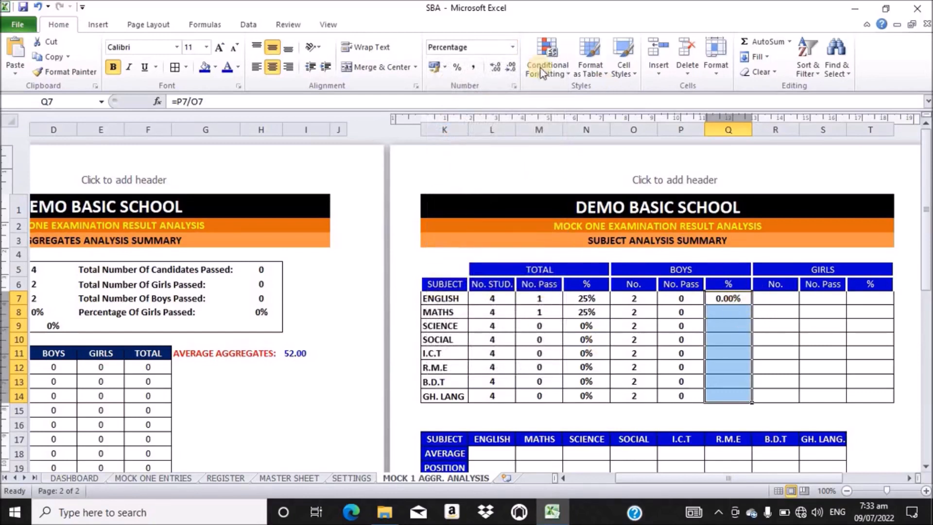
pyautogui.click(511, 68)
pyautogui.click(511, 68)
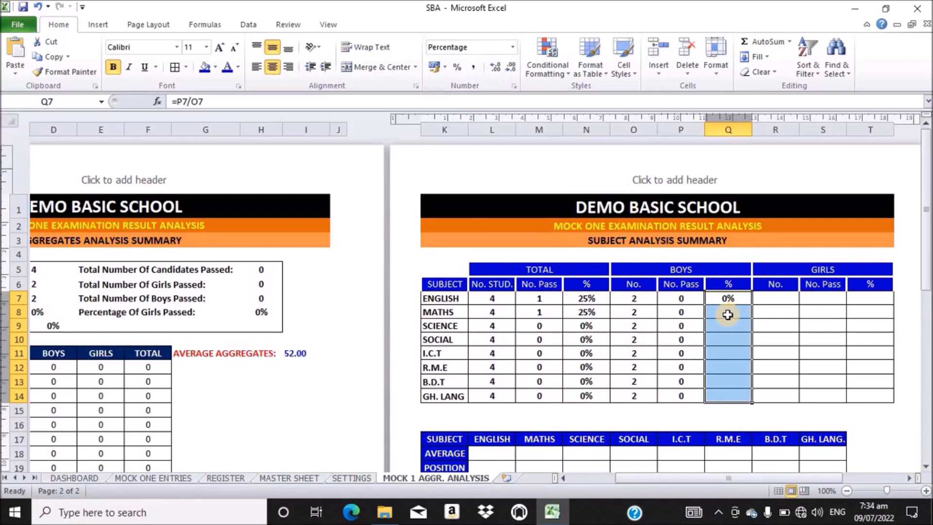
pyautogui.click(726, 298)
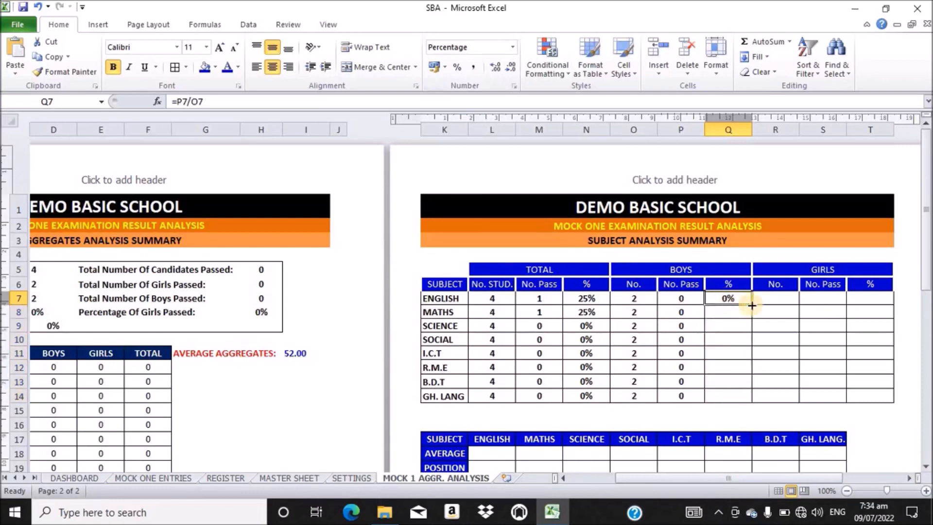
pyautogui.doubleClick(752, 305)
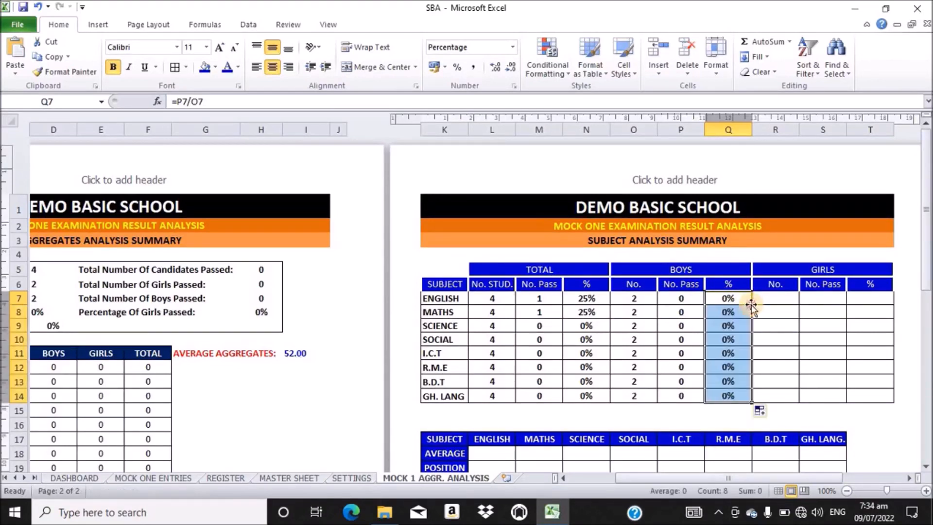
# Copy the text of the boys' ENGLISH No. COUNTIF formula from O7, leaving that cell's formula as it is.
pyautogui.click(765, 295)
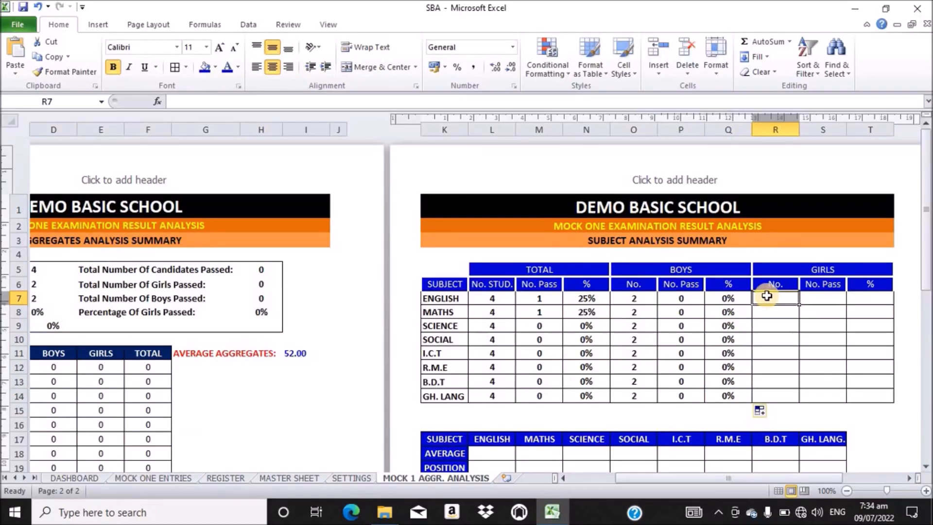
pyautogui.click(623, 299)
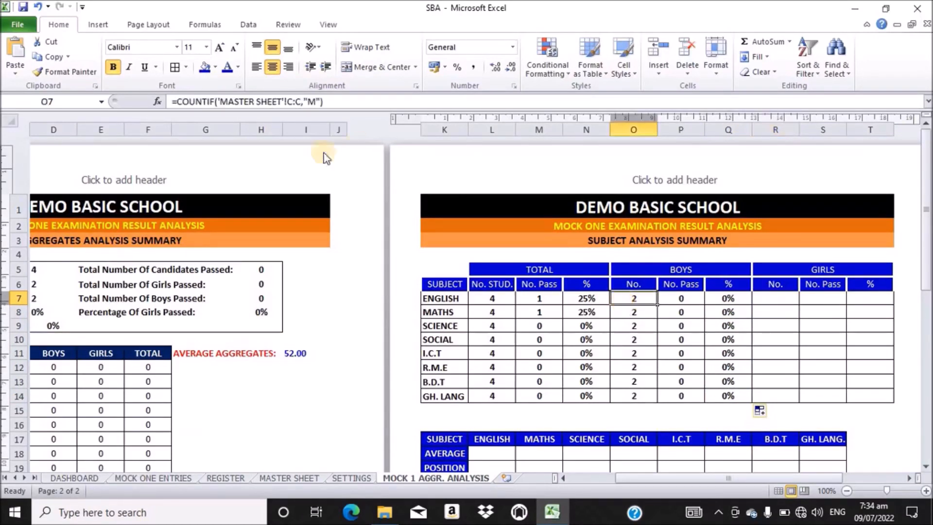
pyautogui.moveTo(330, 102); pyautogui.dragTo(165, 96)
pyautogui.hotkey('ctrl', 'c')
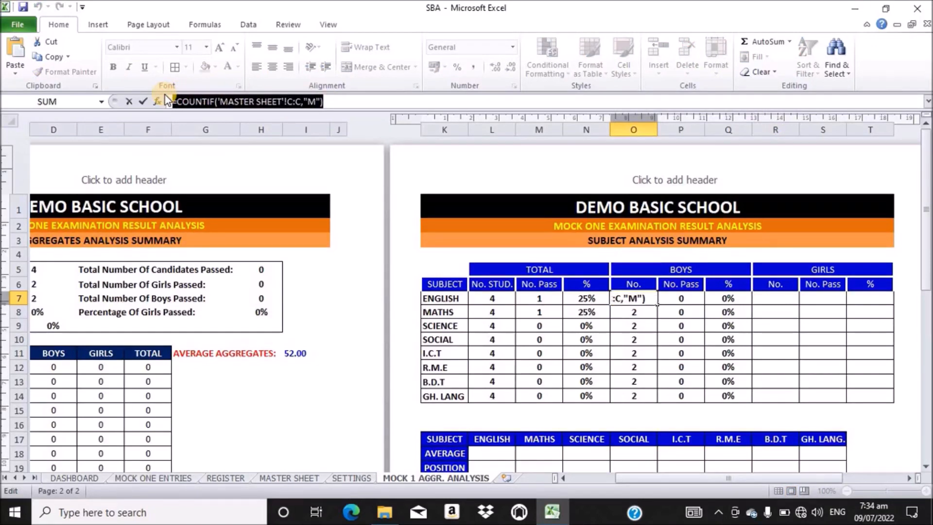
pyautogui.click(339, 101)
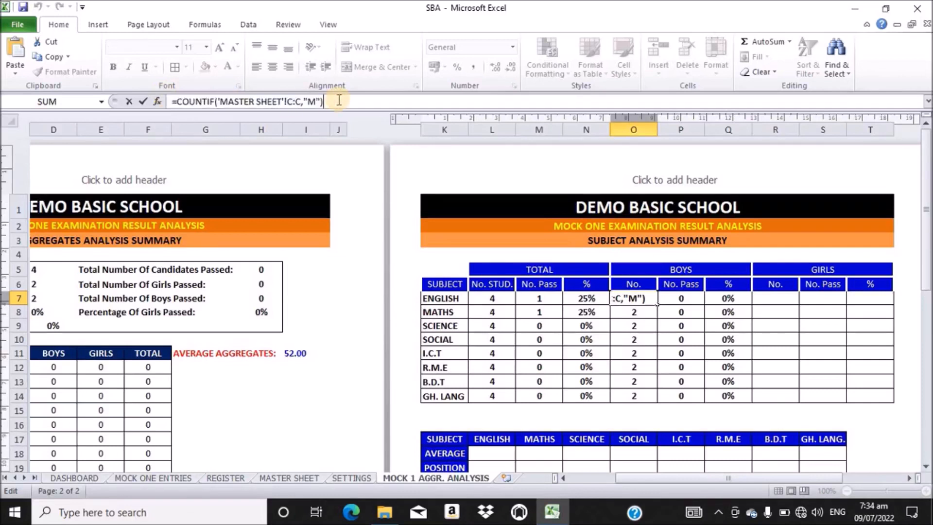
pyautogui.press('Return')
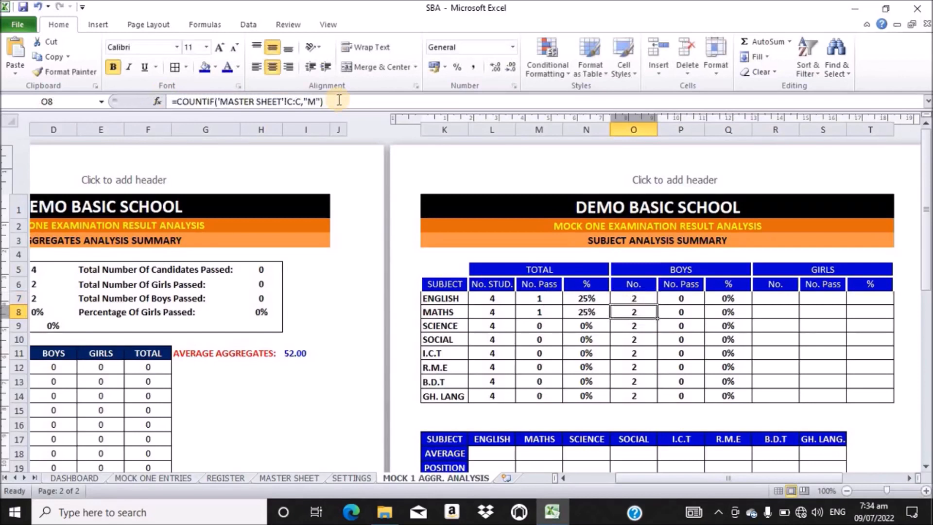
# Paste the COUNTIF formula into the girls' ENGLISH No. cell R7, change its criterion to "F", and fill it down to GH. LANG.
pyautogui.click(774, 297)
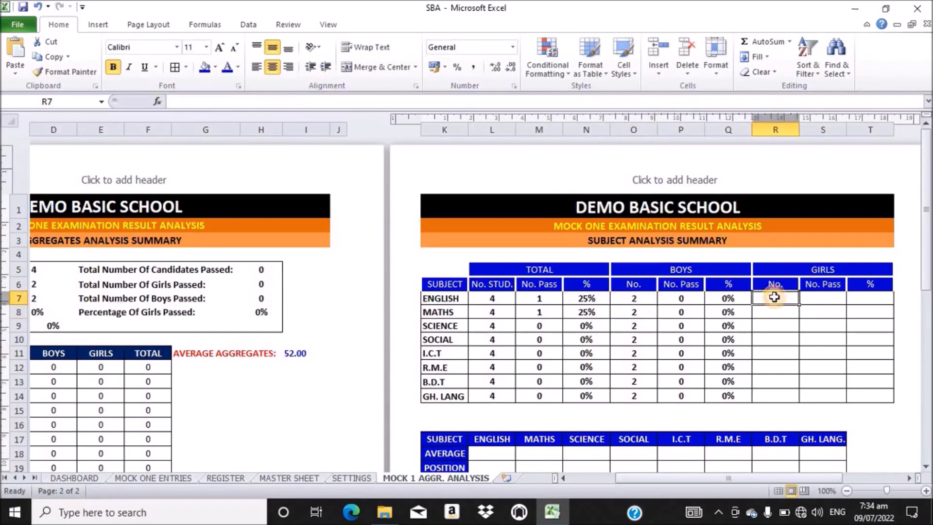
pyautogui.click(276, 101)
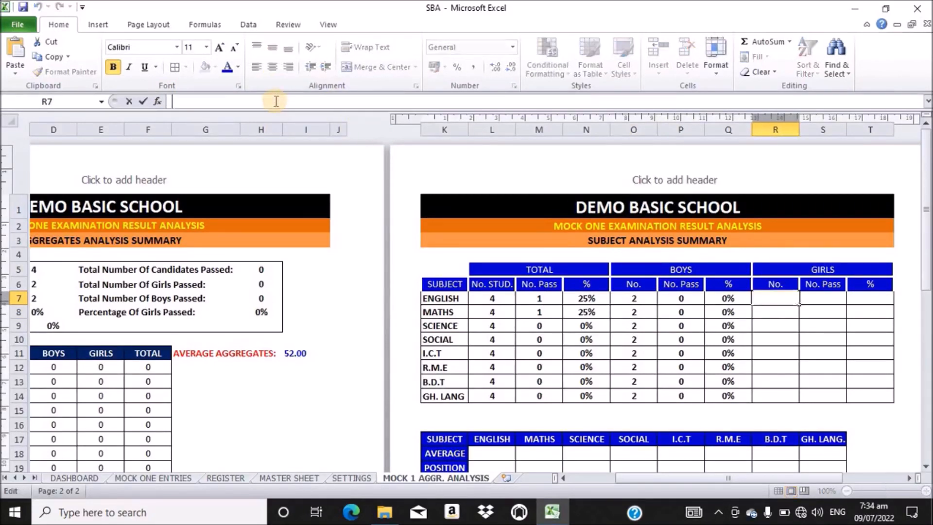
pyautogui.hotkey('ctrl', 'v')
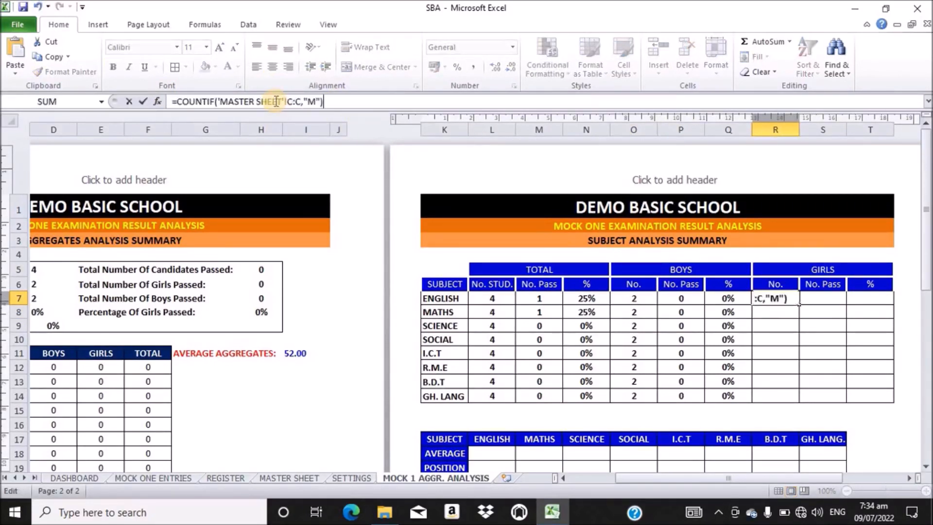
pyautogui.click(315, 103)
pyautogui.press('BackSpace')
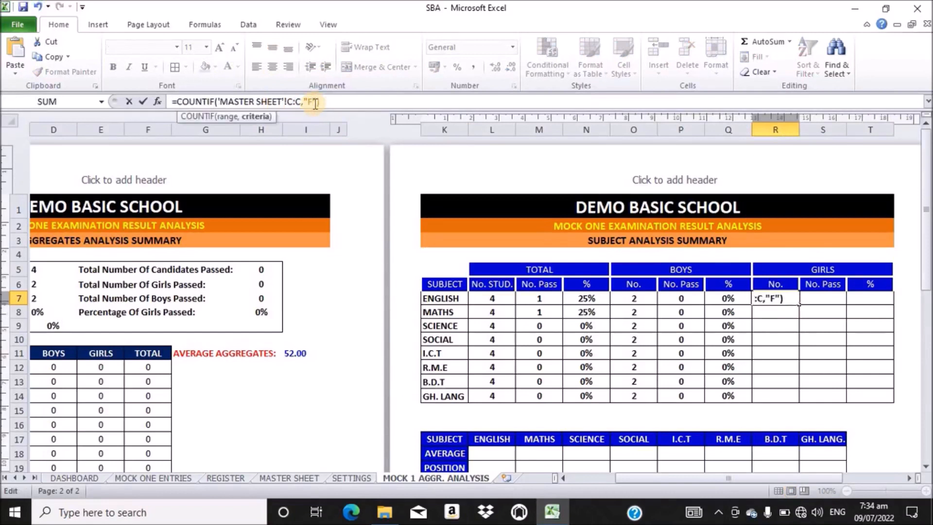
pyautogui.press('Return')
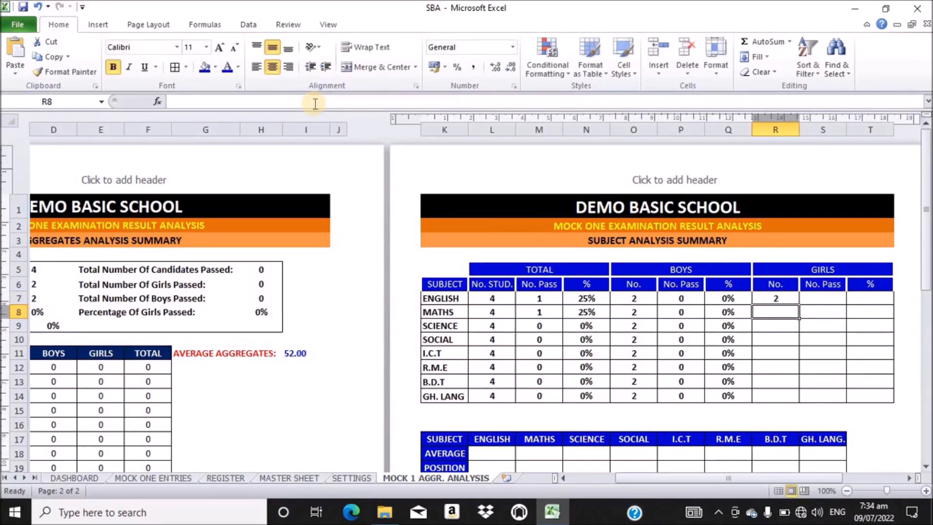
pyautogui.click(777, 301)
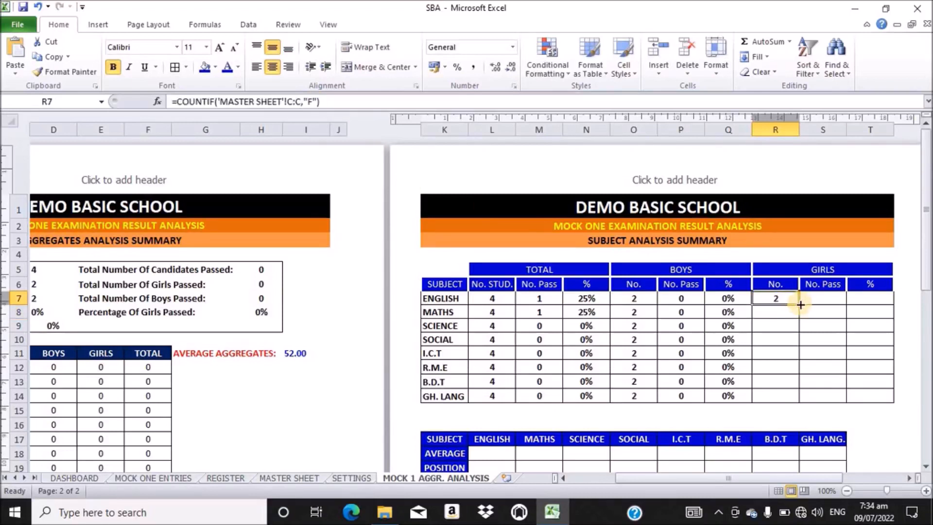
pyautogui.doubleClick(800, 304)
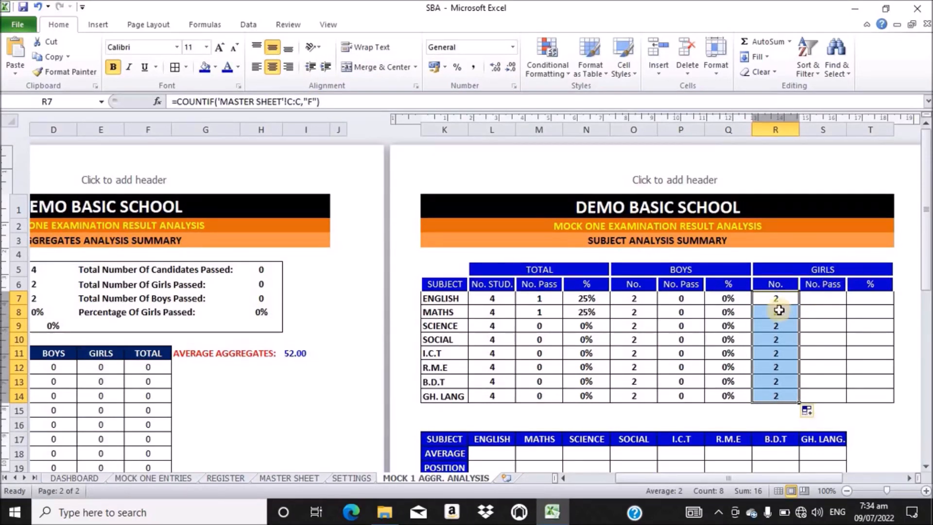
# Copy the text of the boys' ENGLISH No. Pass COUNTIFS formula from P7, leaving that cell's formula as it is.
pyautogui.click(687, 298)
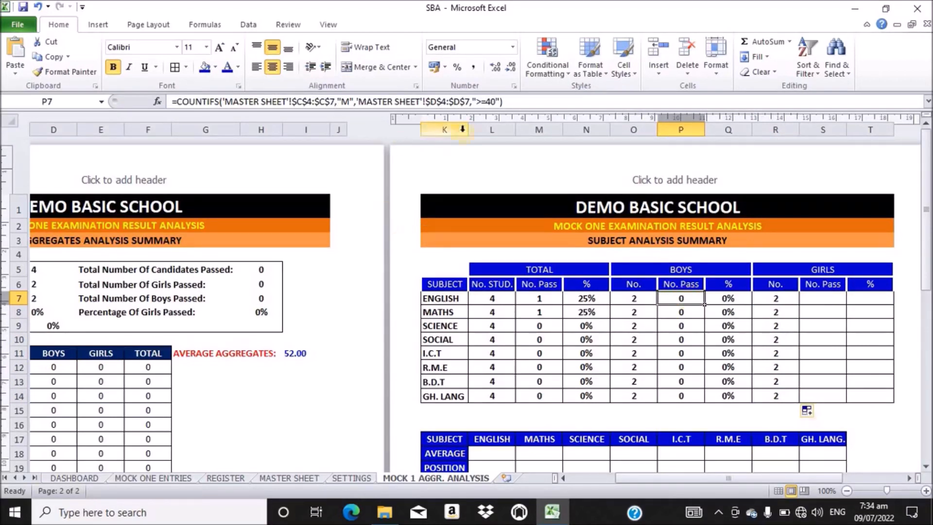
pyautogui.click(501, 102)
pyautogui.moveTo(460, 99); pyautogui.dragTo(167, 102)
pyautogui.hotkey('ctrl', 'c')
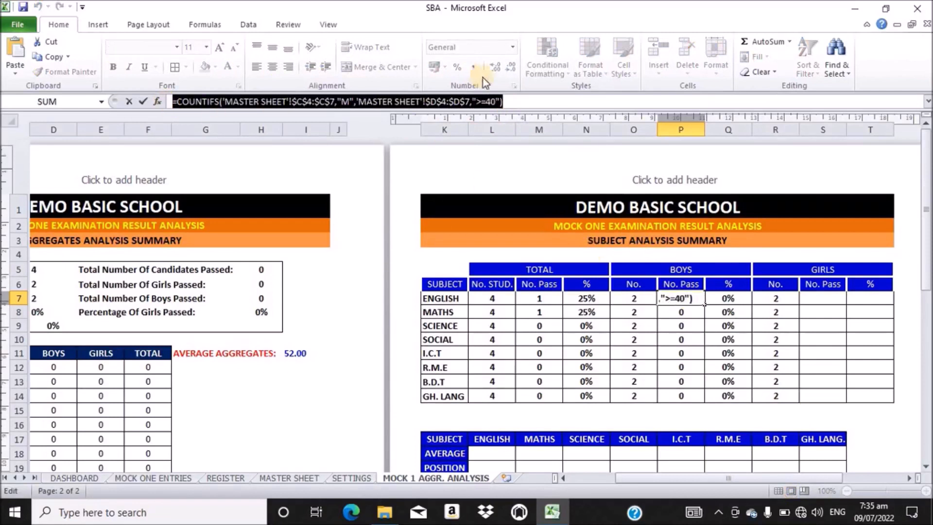
pyautogui.click(514, 101)
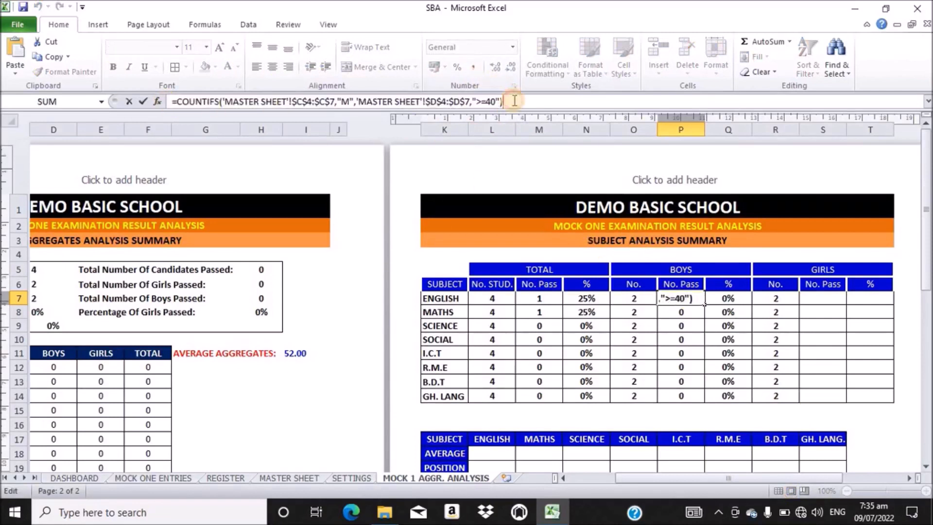
# Paste the COUNTIFS formula into the girls' ENGLISH No. Pass cell S7 and change its gender criterion to "F".
pyautogui.click(826, 298)
pyautogui.click(354, 99)
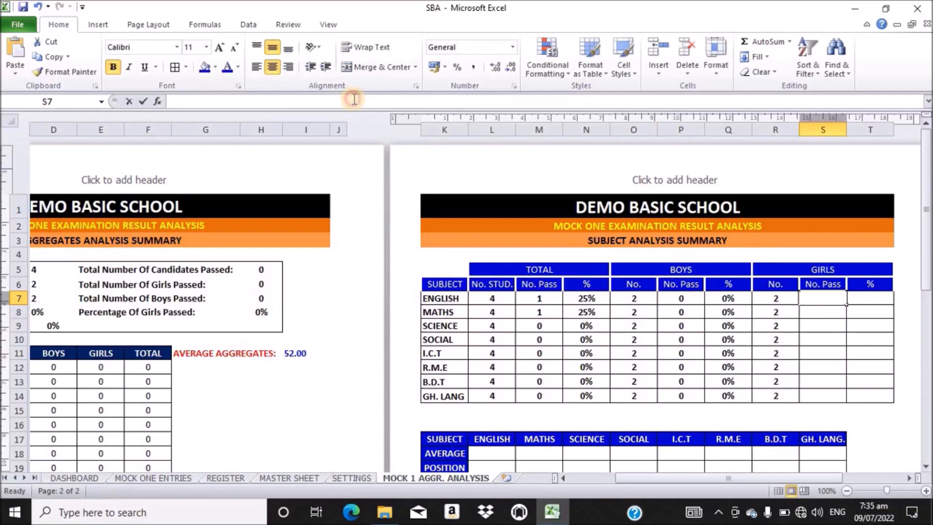
pyautogui.hotkey('ctrl', 'v')
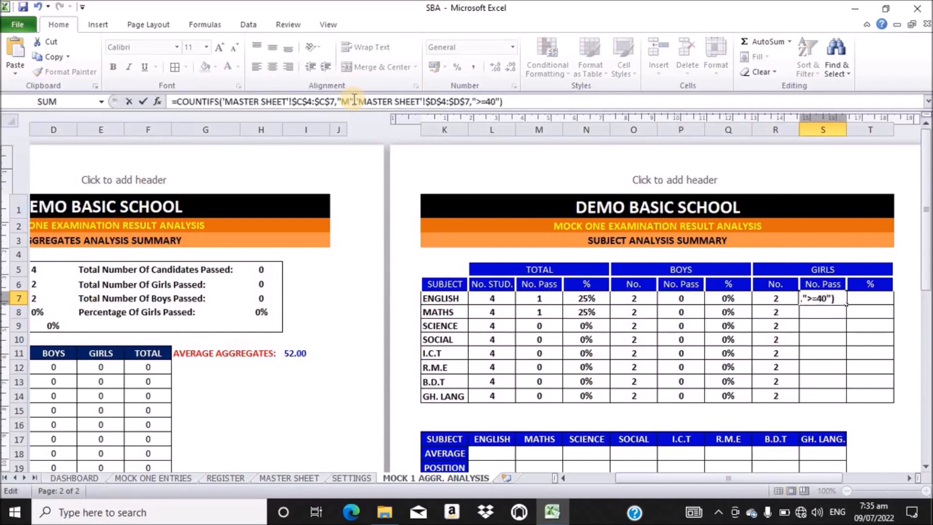
pyautogui.click(350, 99)
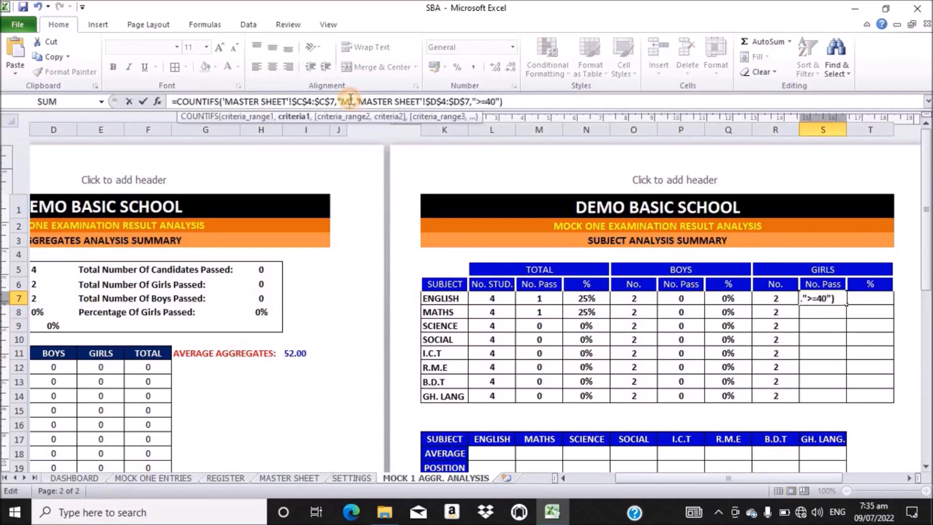
pyautogui.press('BackSpace')
pyautogui.press('BackSpace')
pyautogui.write('F')
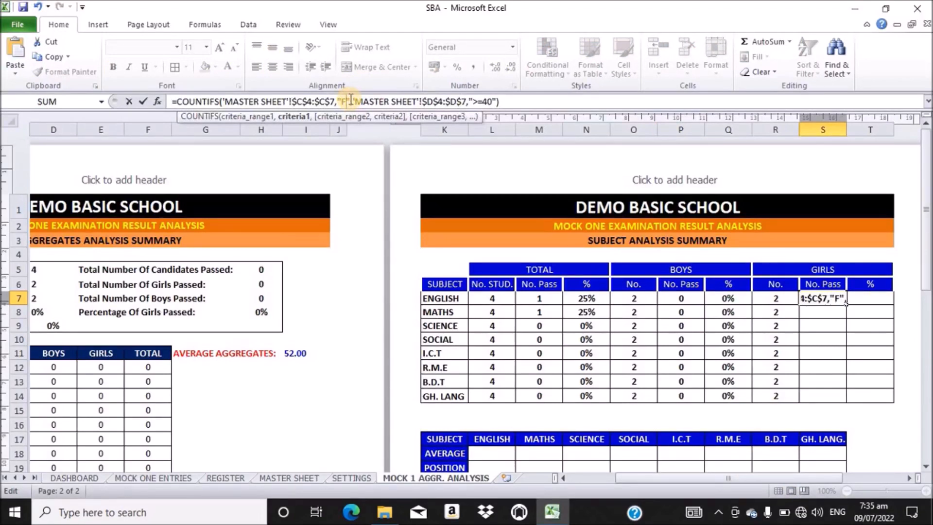
pyautogui.press('Return')
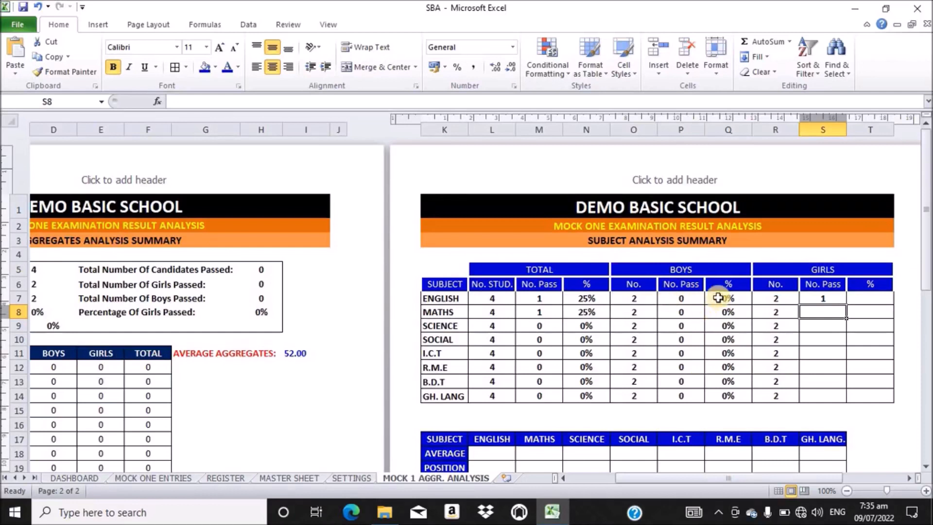
# Copy the text of the boys' MATHS No. Pass COUNTIFS formula from P8.
pyautogui.click(673, 313)
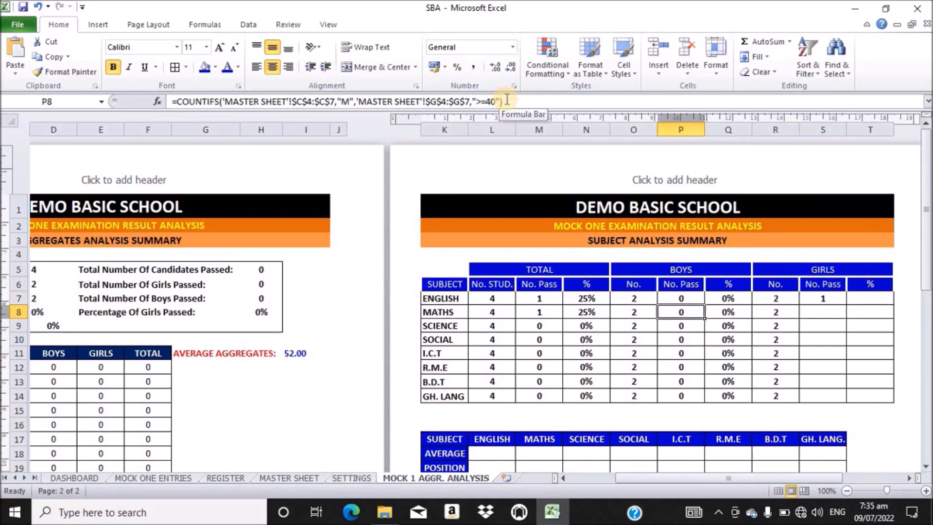
pyautogui.moveTo(504, 101); pyautogui.dragTo(165, 92)
pyautogui.hotkey('ctrl', 'c')
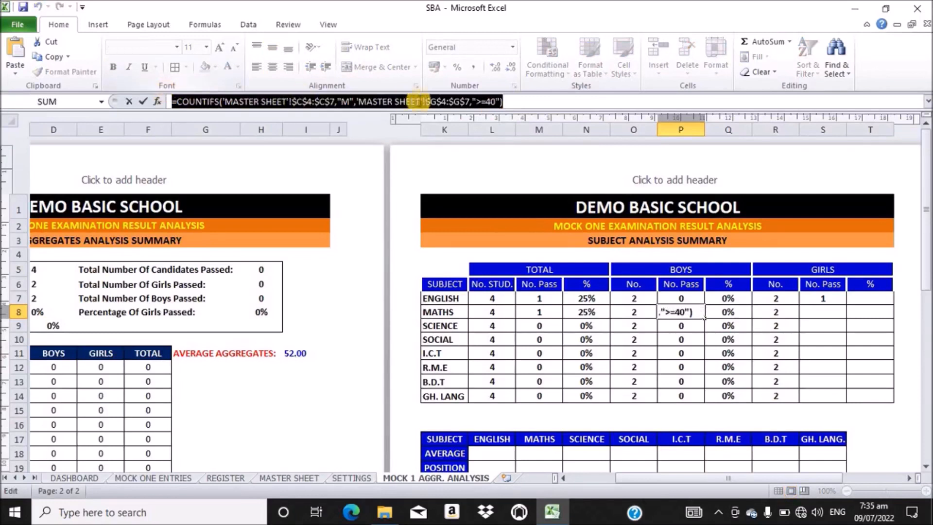
pyautogui.click(525, 99)
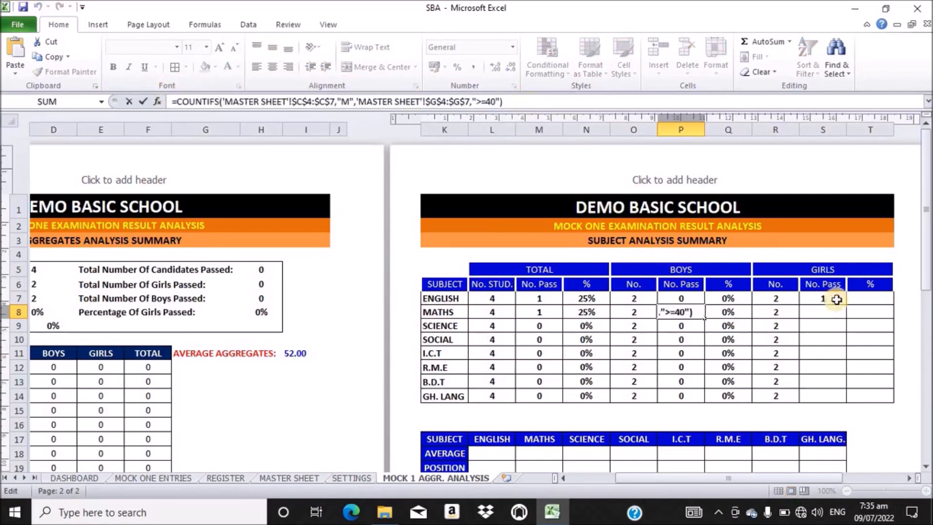
# Paste the MATHS formula into the girls' No. Pass cell S8 and change its gender criterion to "F".
pyautogui.click(820, 312)
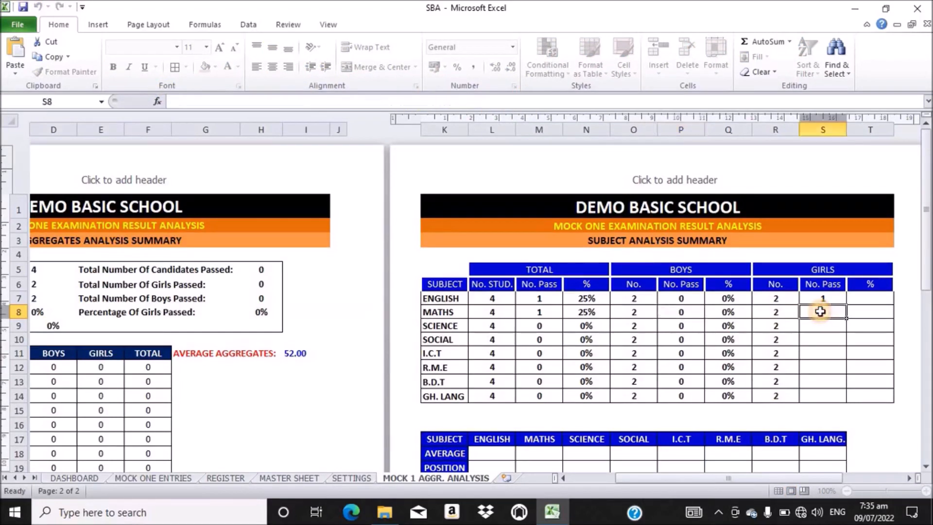
pyautogui.click(338, 97)
pyautogui.hotkey('ctrl', 'v')
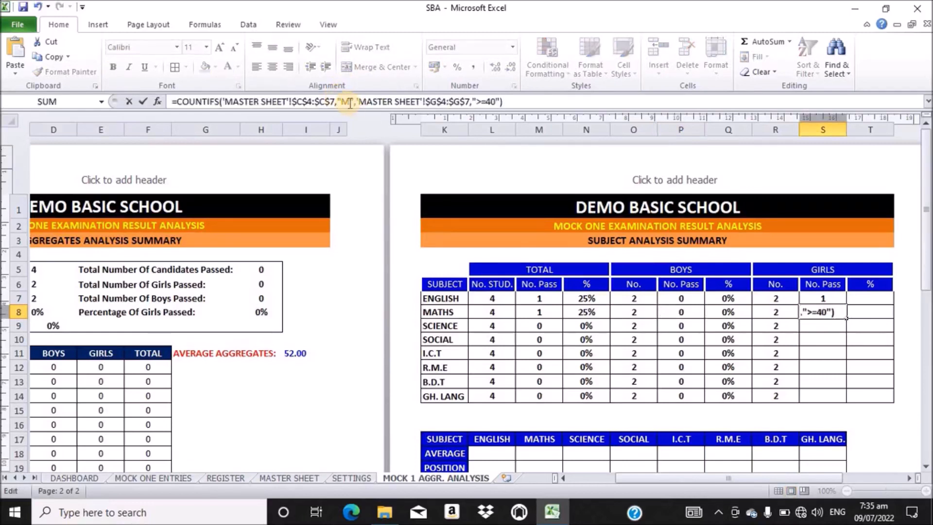
pyautogui.click(349, 103)
pyautogui.press('BackSpace')
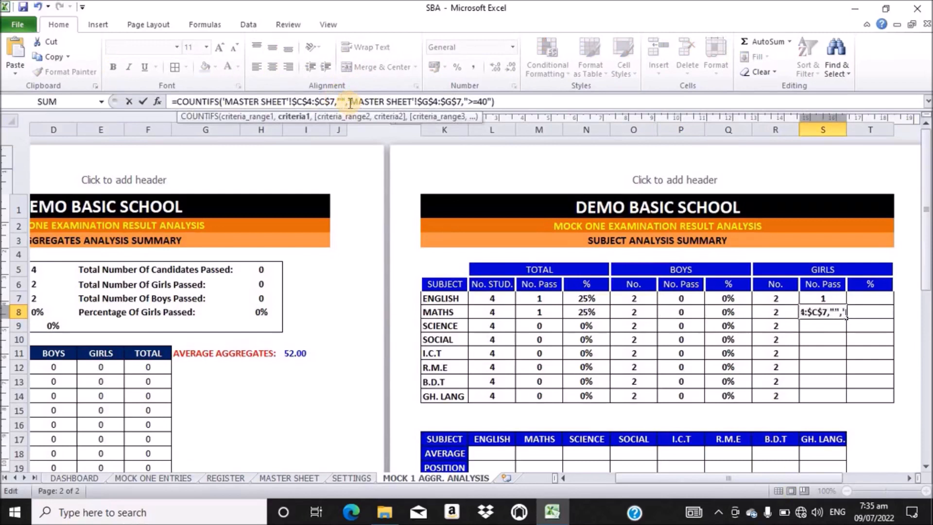
pyautogui.write('F')
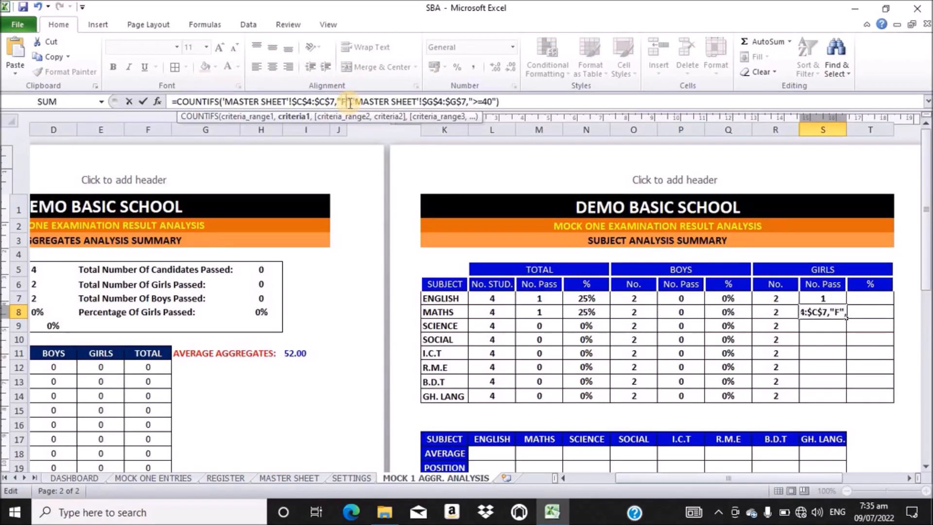
pyautogui.press('Return')
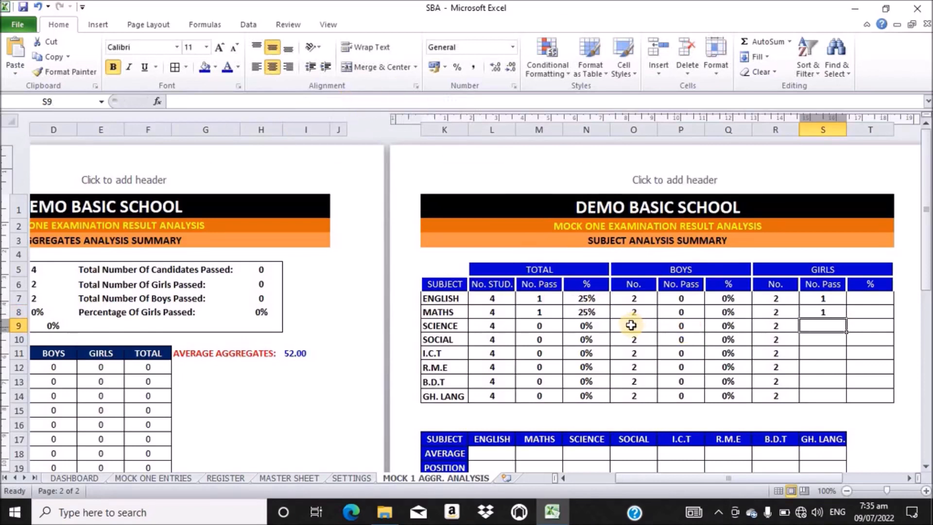
# Copy the text of the boys' SCIENCE No. Pass COUNTIFS formula from P9.
pyautogui.click(682, 329)
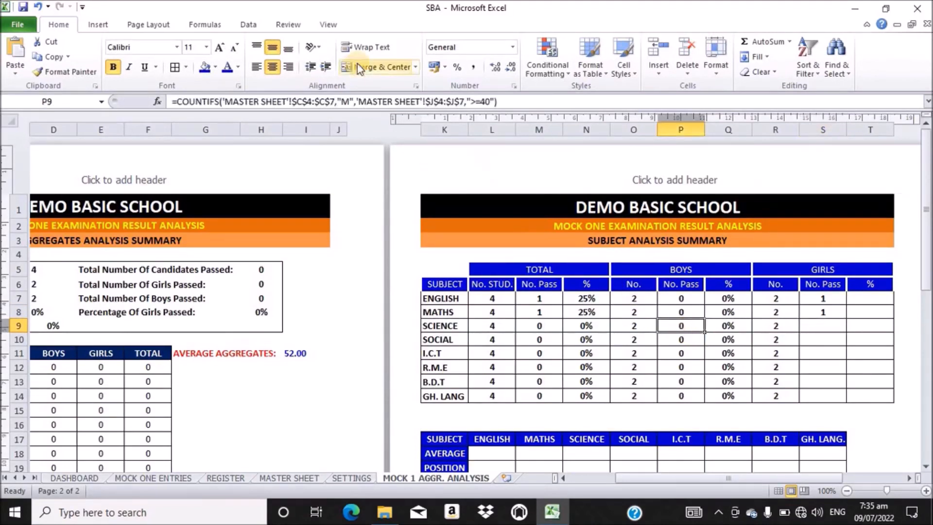
pyautogui.moveTo(508, 100); pyautogui.dragTo(190, 91)
pyautogui.hotkey('ctrl', 'c')
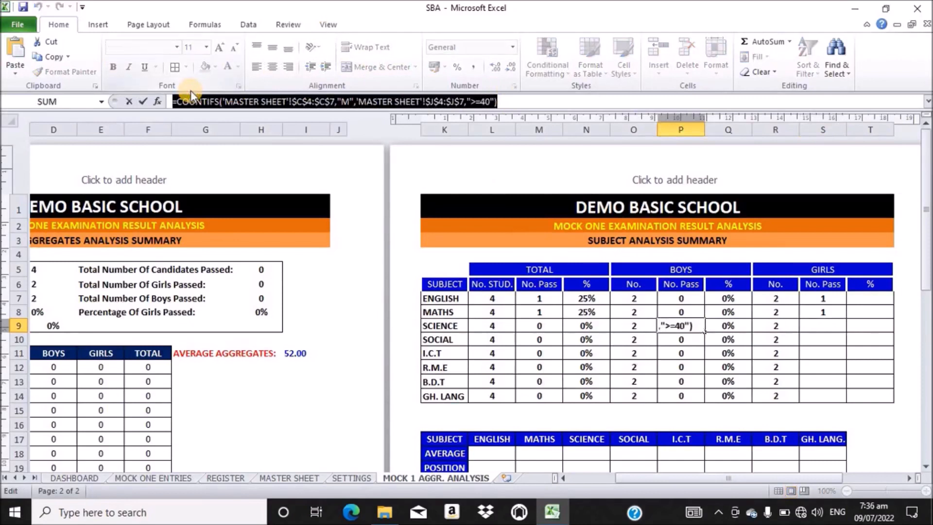
pyautogui.click(517, 97)
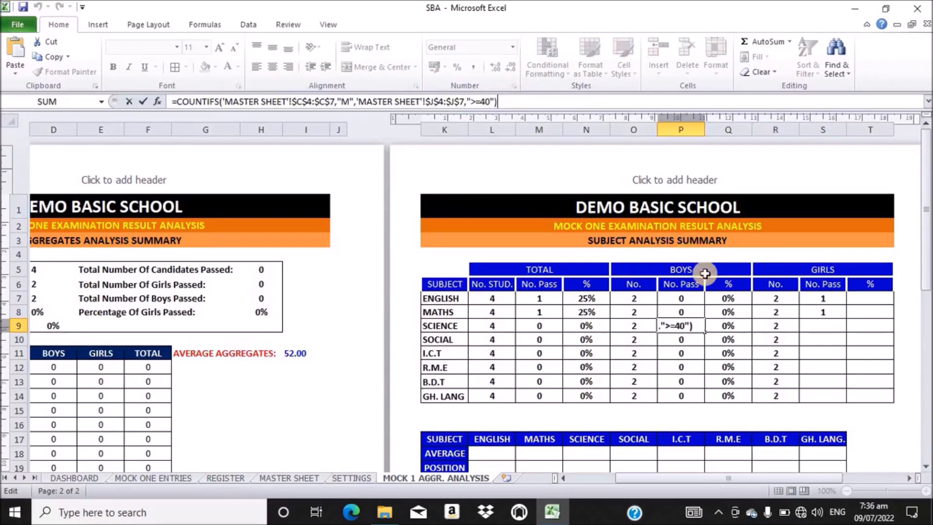
# Paste the SCIENCE formula into the girls' No. Pass cell S9 and change its gender criterion to "F".
pyautogui.click(821, 325)
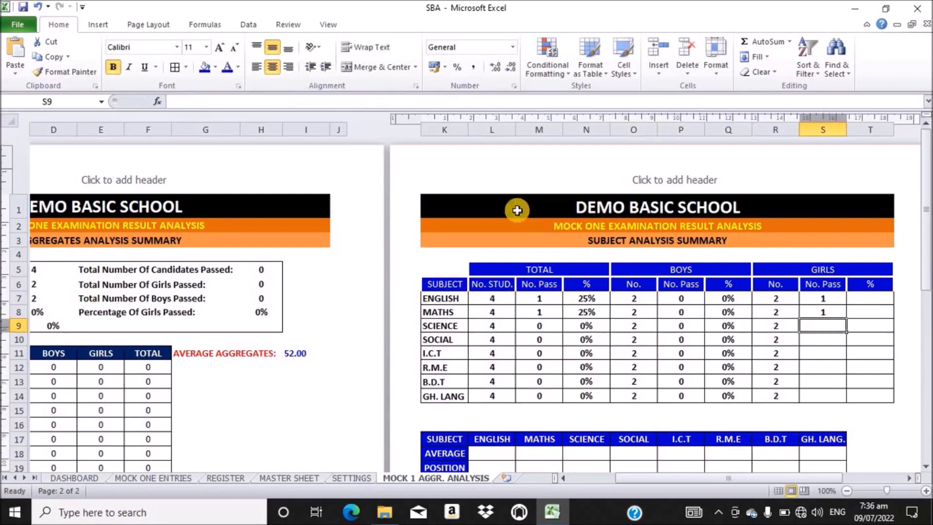
pyautogui.click(319, 101)
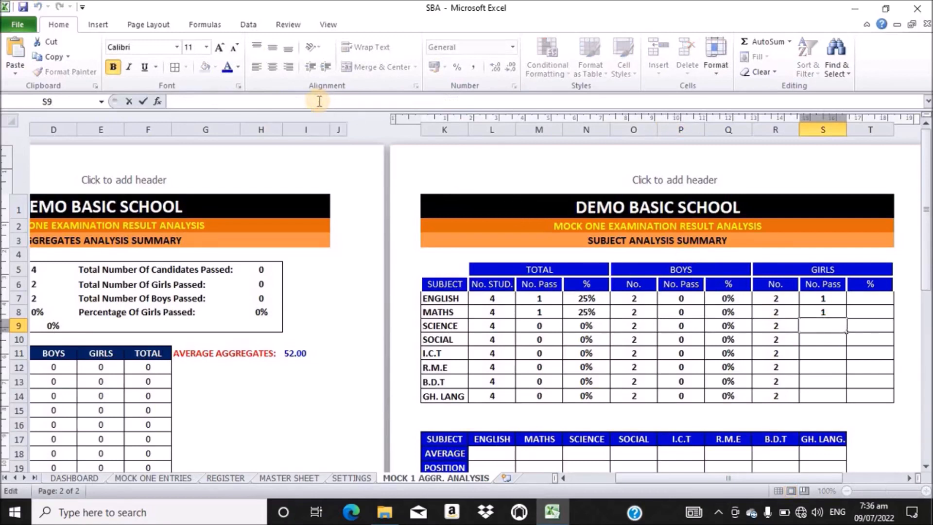
pyautogui.hotkey('ctrl', 'v')
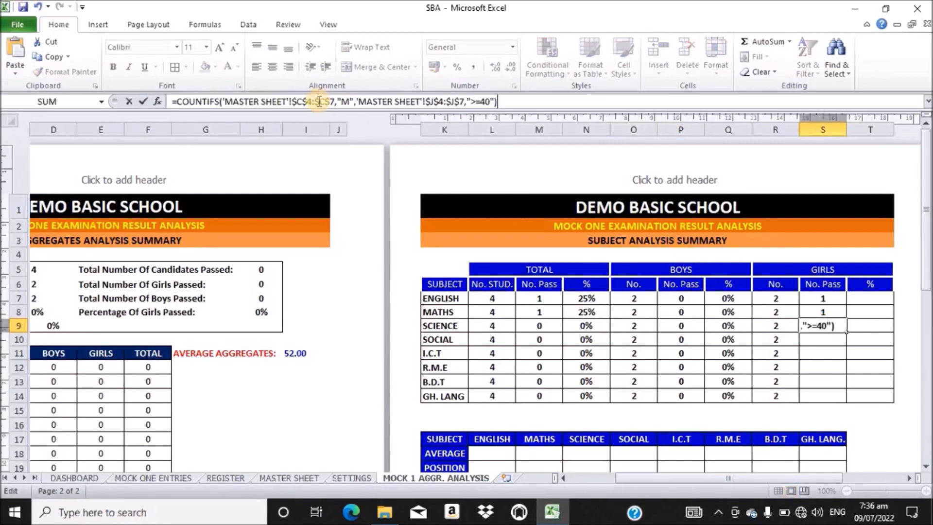
pyautogui.click(349, 102)
pyautogui.press('BackSpace')
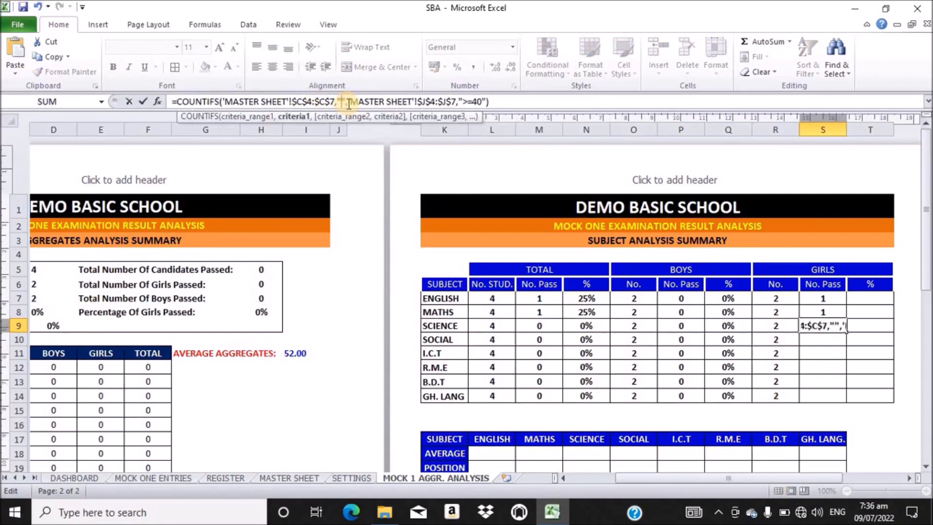
pyautogui.write('F')
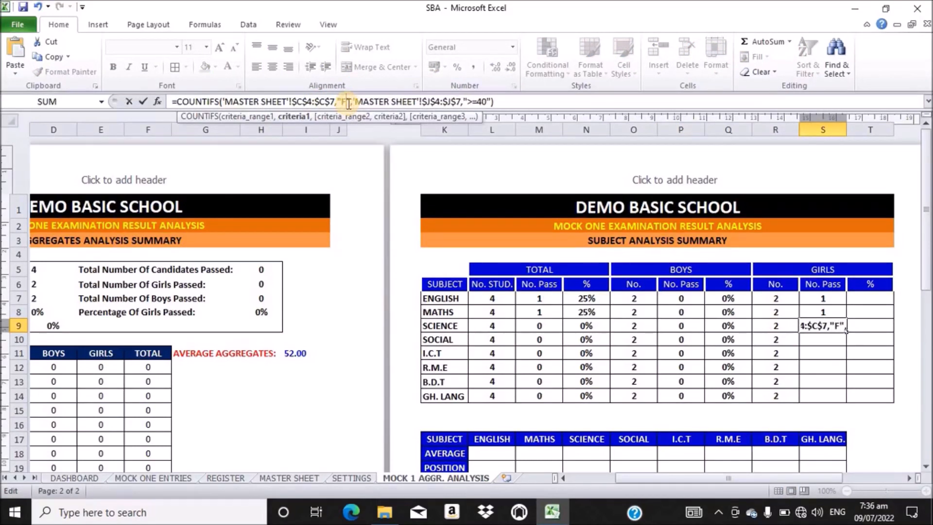
pyautogui.press('Return')
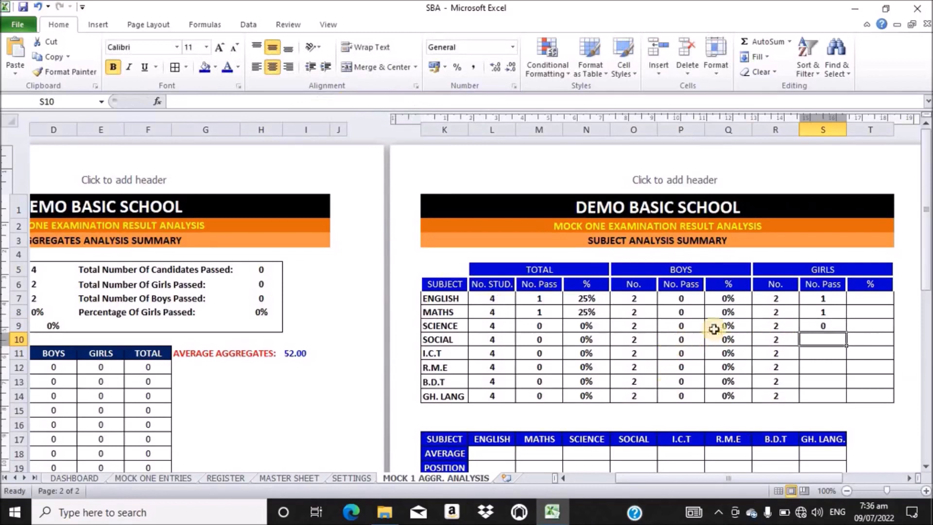
# Copy the text of the boys' SOCIAL No. Pass COUNTIFS formula from P10.
pyautogui.click(681, 341)
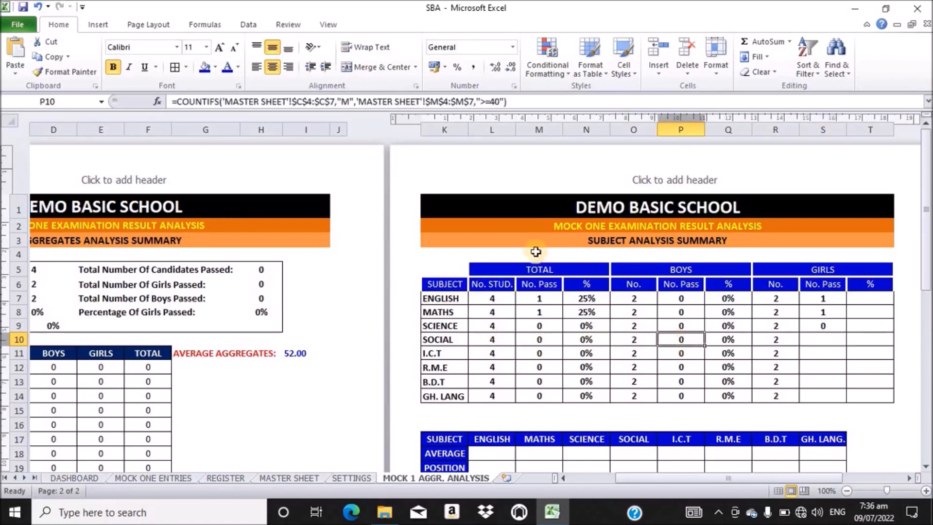
pyautogui.moveTo(516, 101); pyautogui.dragTo(157, 95)
pyautogui.hotkey('ctrl', 'c')
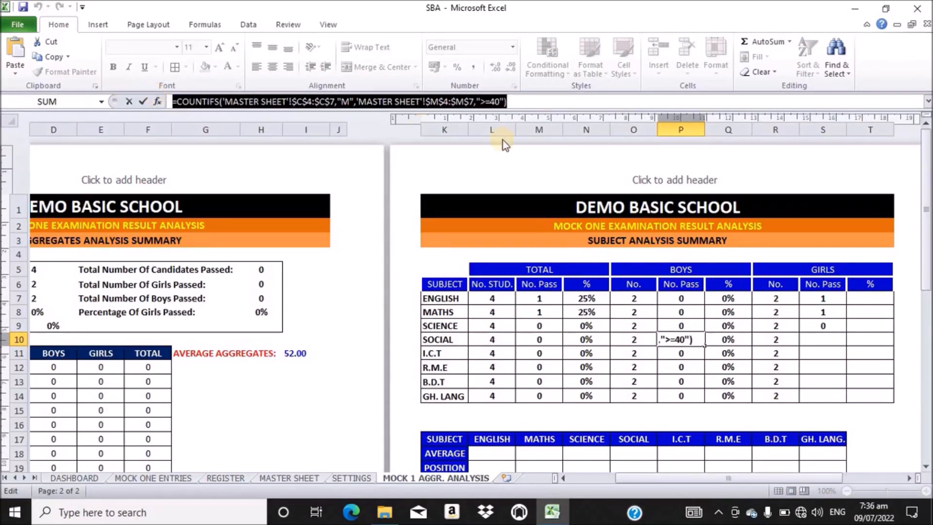
pyautogui.click(520, 99)
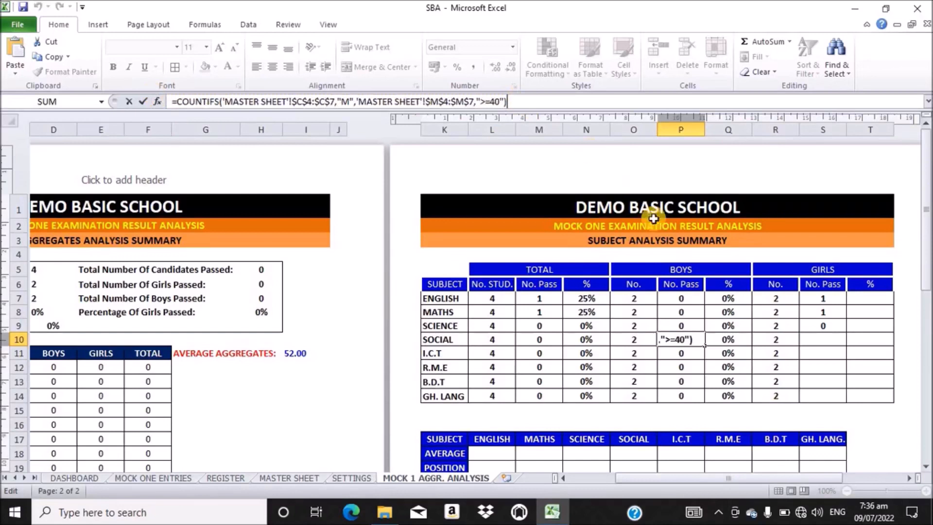
# Paste the SOCIAL formula into the girls' No. Pass cell S10 and change its gender criterion to "F".
pyautogui.click(823, 340)
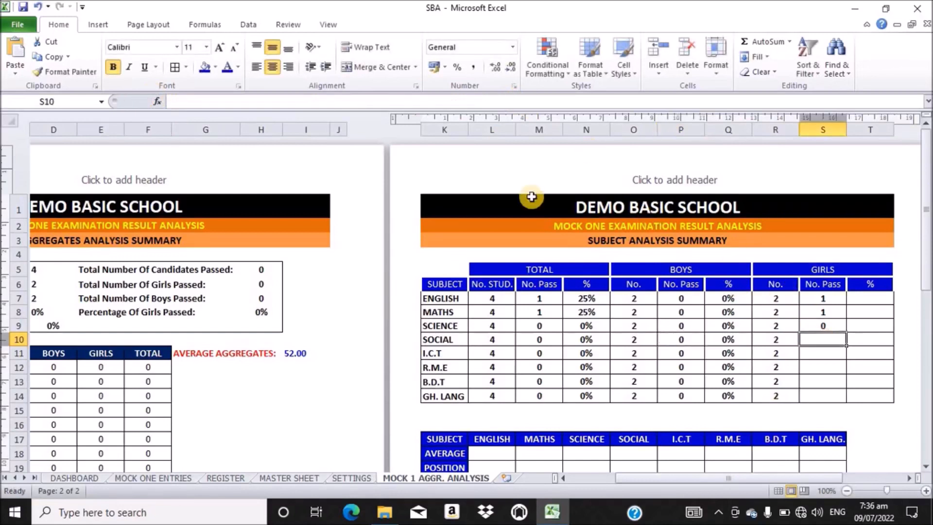
pyautogui.click(374, 103)
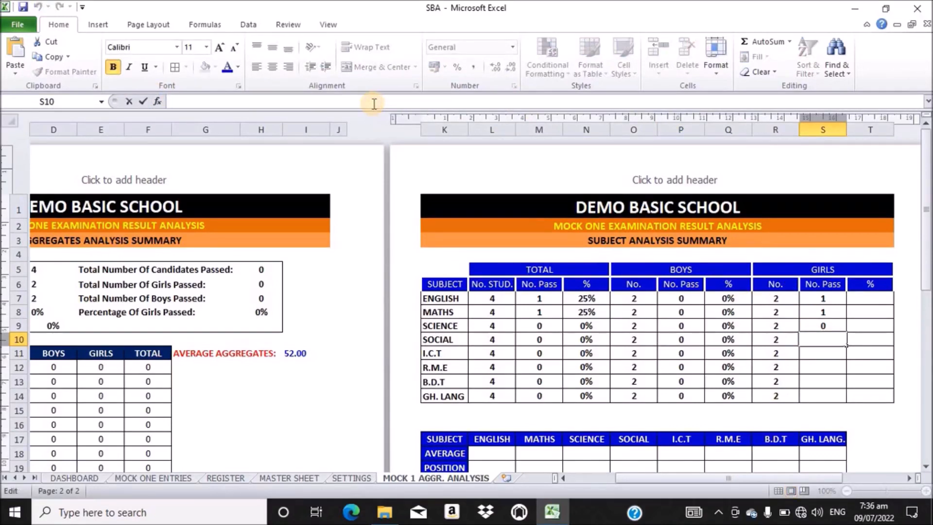
pyautogui.hotkey('ctrl', 'v')
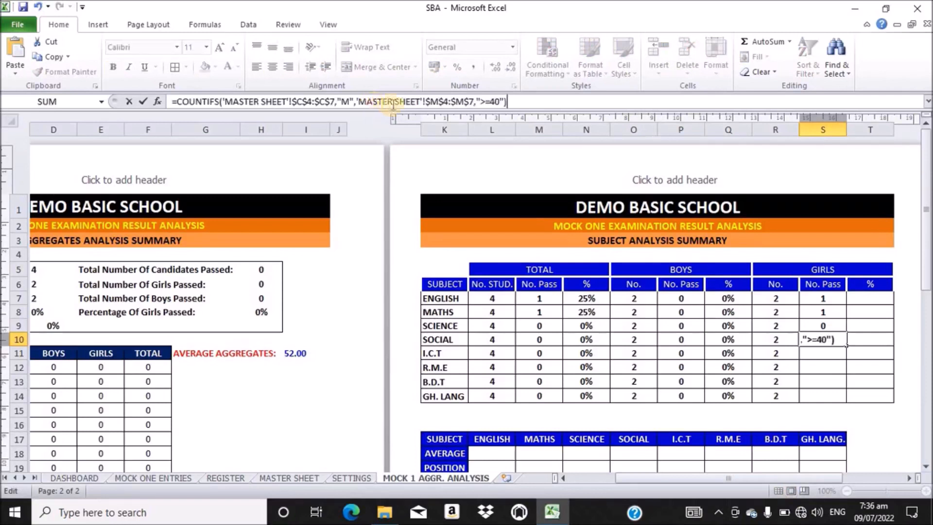
pyautogui.click(350, 102)
pyautogui.press('BackSpace')
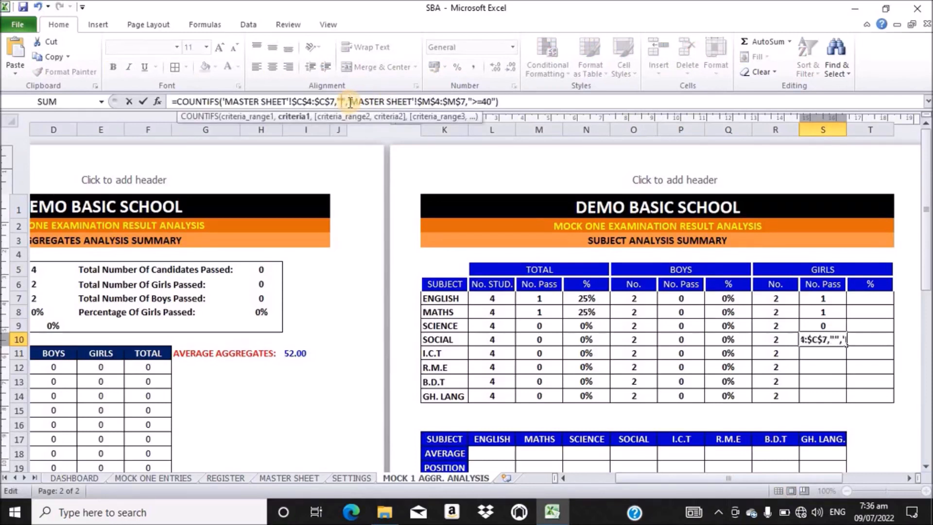
pyautogui.write('F')
pyautogui.press('Return')
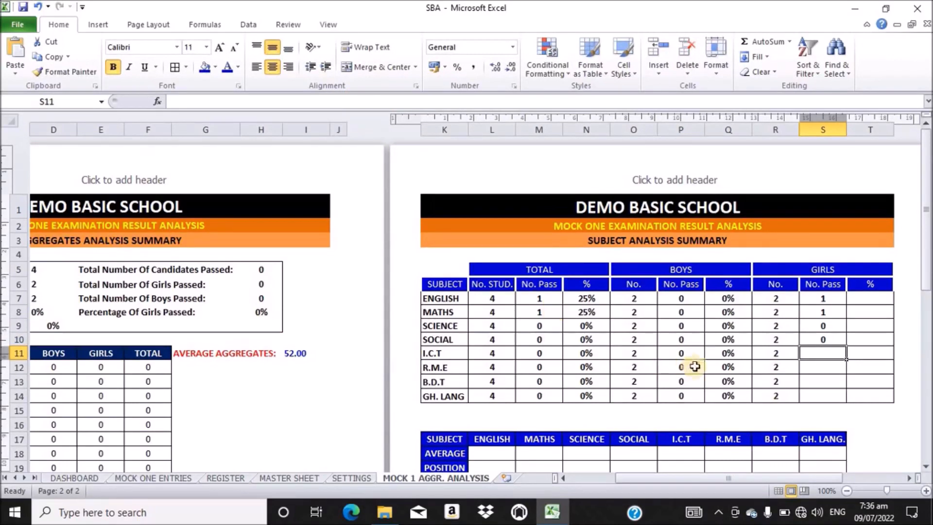
# Copy the text of the boys' I.C.T No. Pass COUNTIFS formula from P11.
pyautogui.click(676, 355)
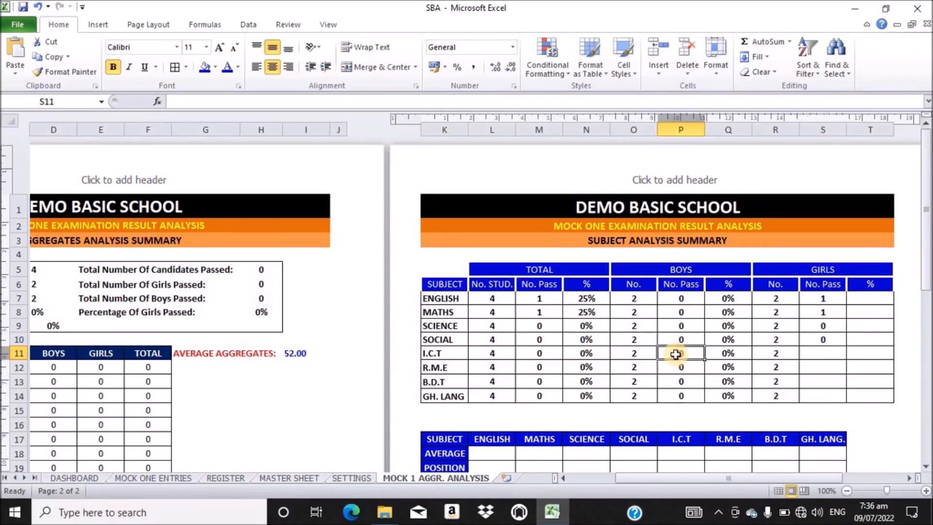
pyautogui.moveTo(507, 100); pyautogui.dragTo(142, 107)
pyautogui.hotkey('ctrl', 'c')
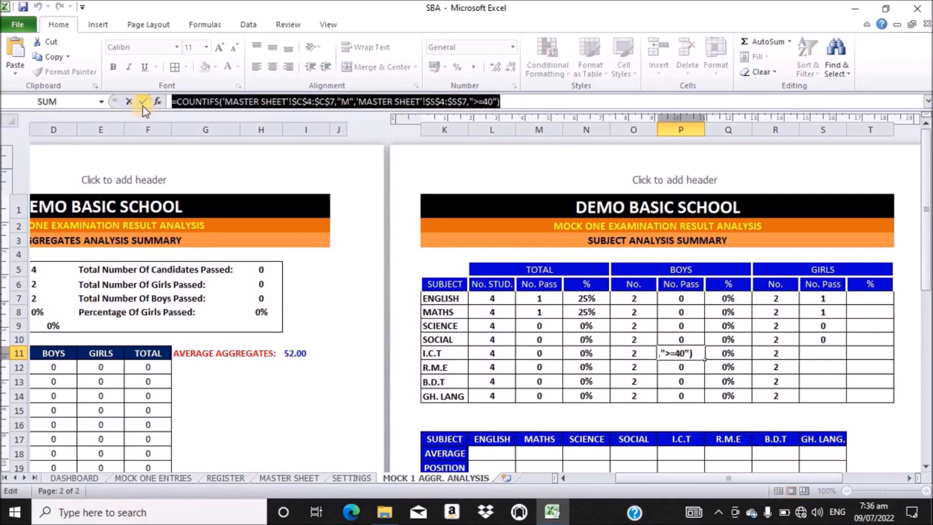
pyautogui.click(524, 98)
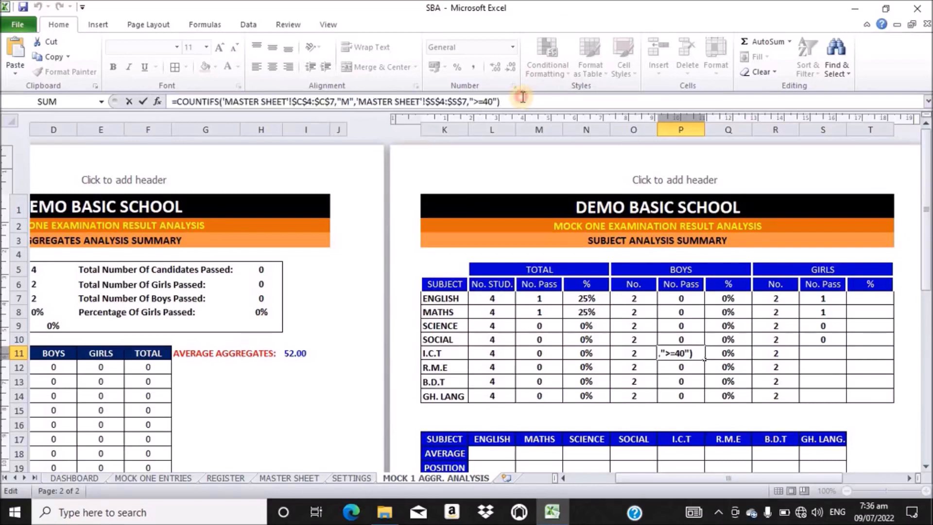
# Paste the I.C.T formula into the girls' No. Pass cell S11 and change its gender criterion to "F".
pyautogui.click(825, 352)
pyautogui.click(349, 101)
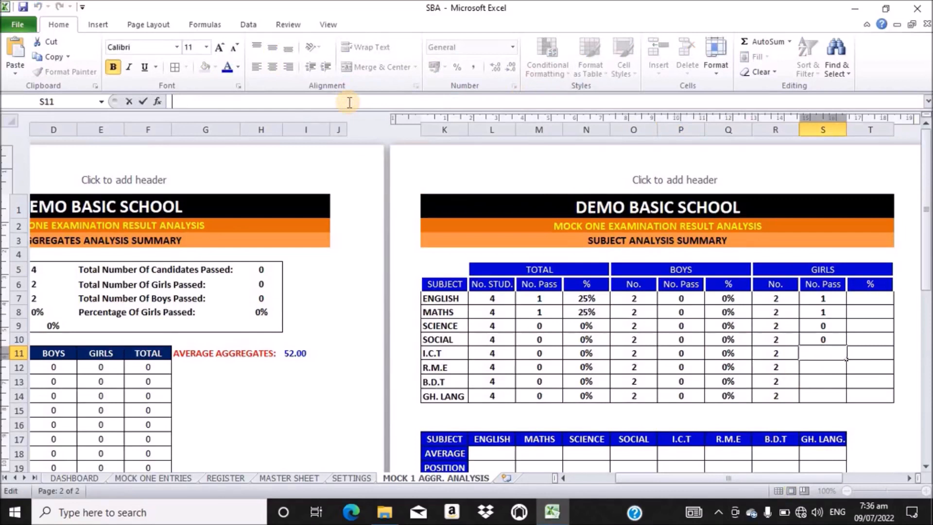
pyautogui.hotkey('ctrl', 'v')
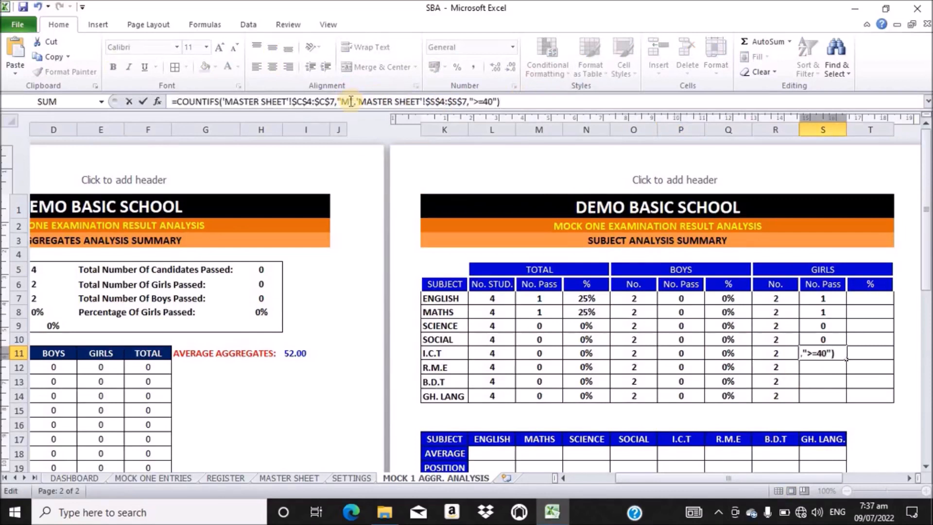
pyautogui.click(350, 101)
pyautogui.press('BackSpace')
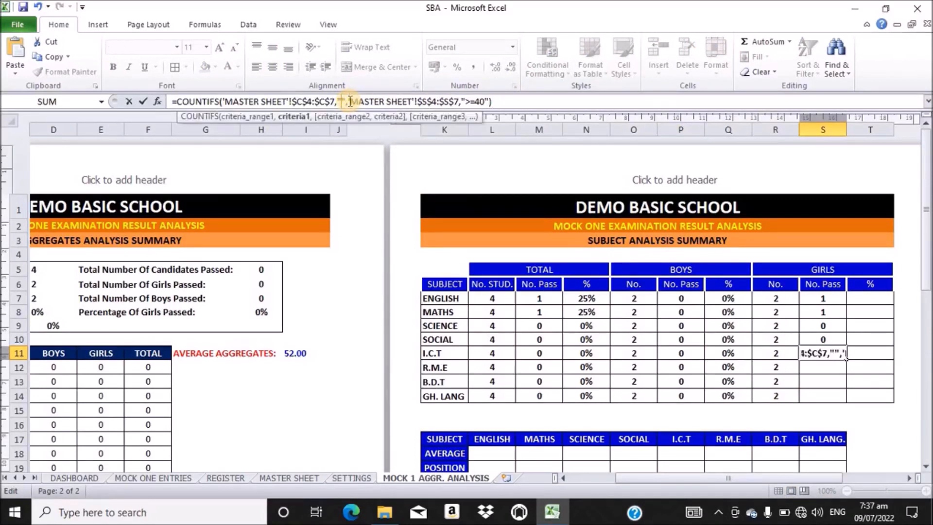
pyautogui.write('F')
pyautogui.press('Return')
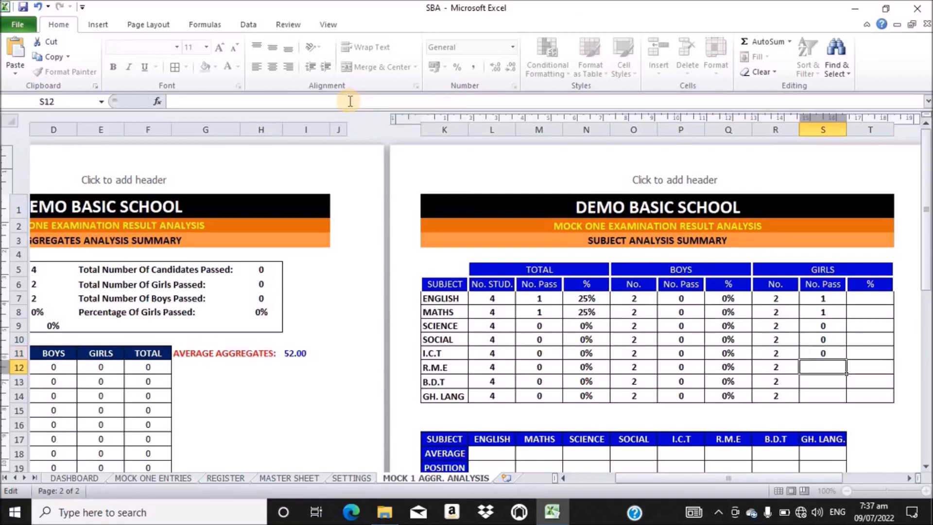
# Copy the text of the boys' R.M.E No. Pass COUNTIFS formula from P12.
pyautogui.click(684, 369)
pyautogui.moveTo(510, 101); pyautogui.dragTo(160, 98)
pyautogui.hotkey('ctrl', 'c')
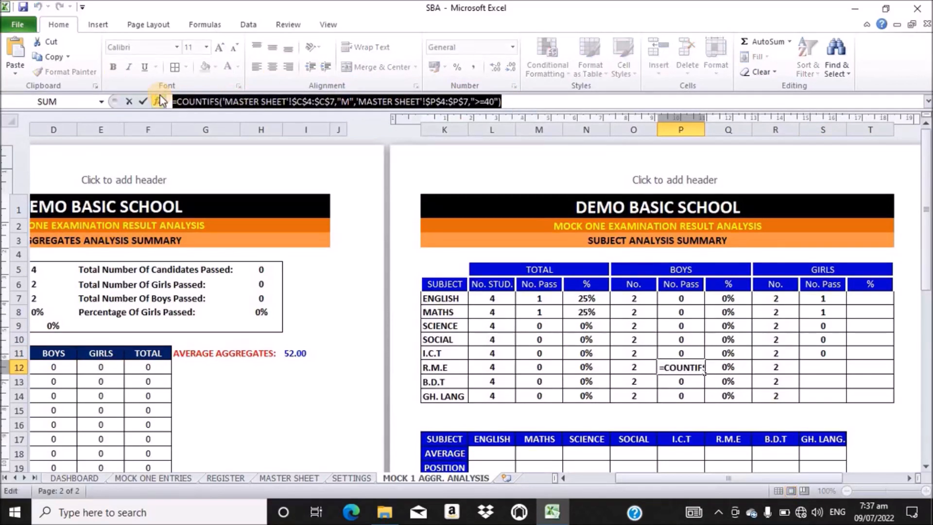
pyautogui.click(522, 98)
# Paste the R.M.E formula into the girls' No. Pass cell S12 and change its gender criterion to "F".
pyautogui.click(824, 366)
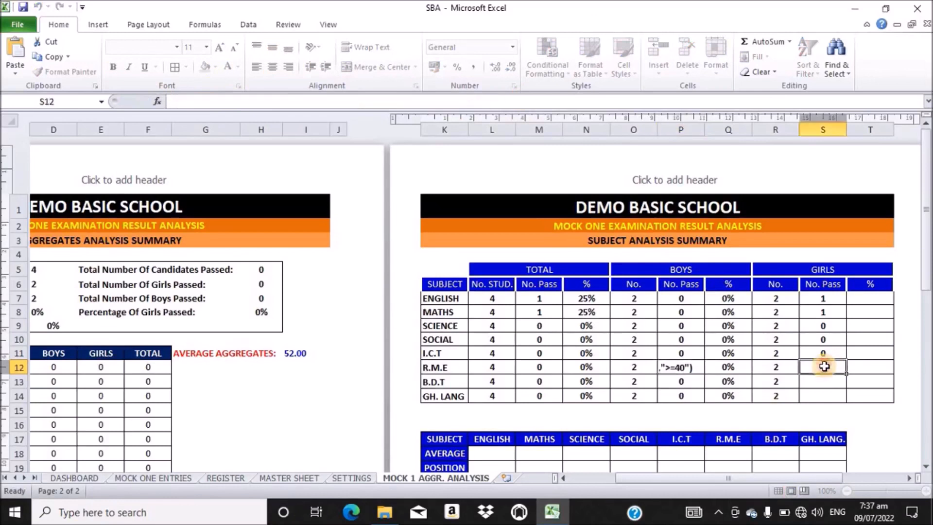
pyautogui.click(330, 102)
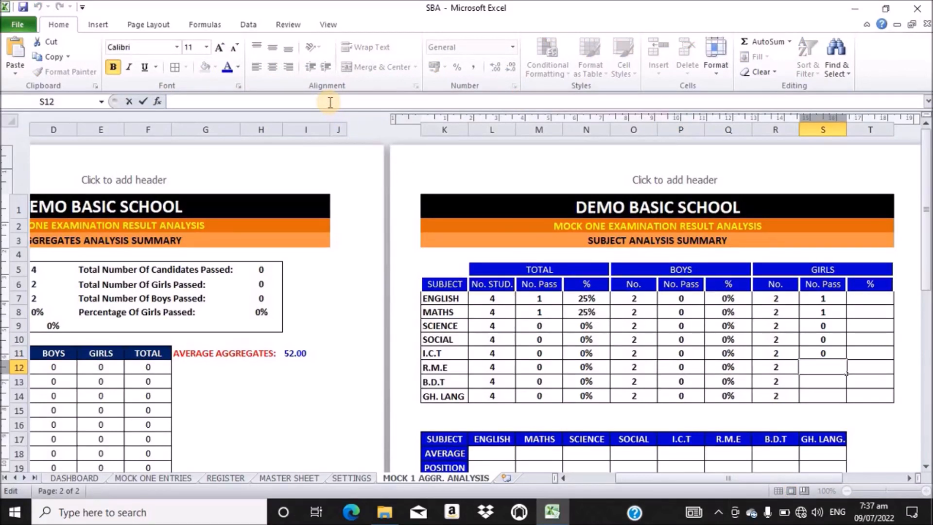
pyautogui.hotkey('ctrl', 'v')
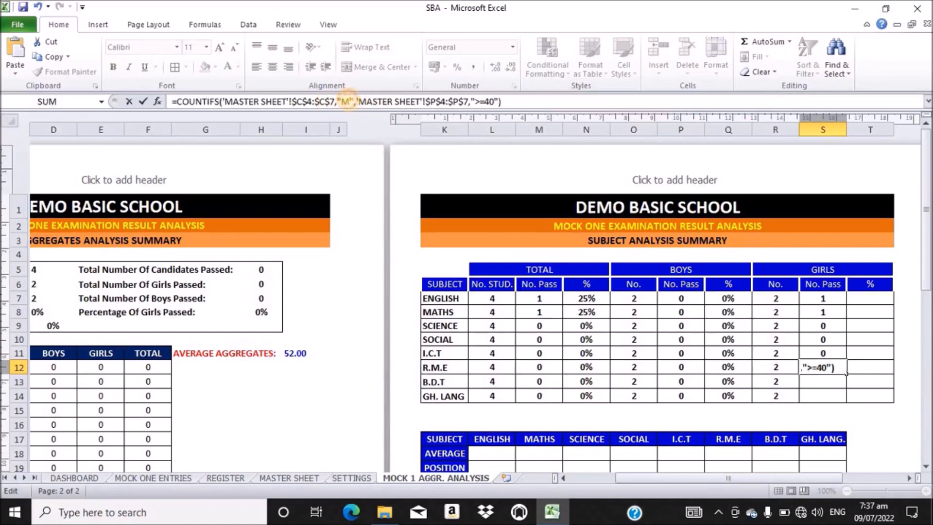
pyautogui.click(346, 102)
pyautogui.press('BackSpace')
pyautogui.write('F')
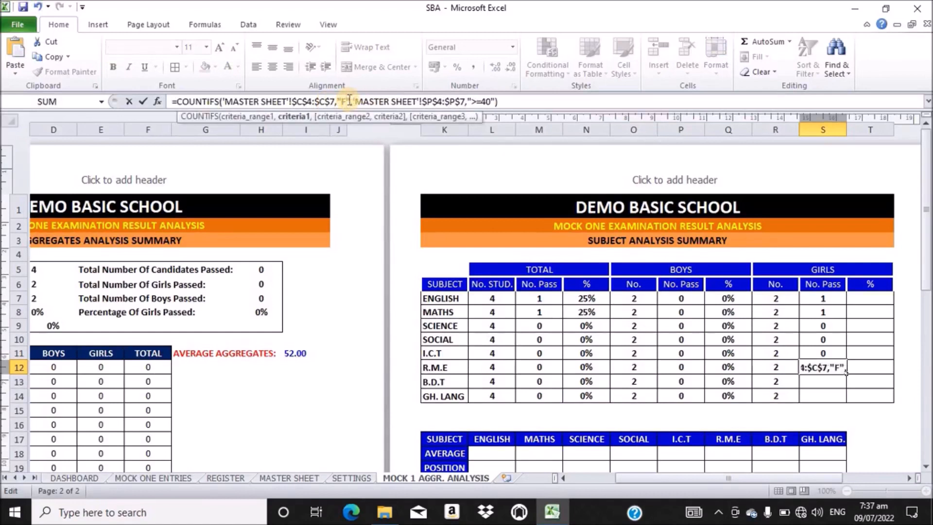
pyautogui.press('Return')
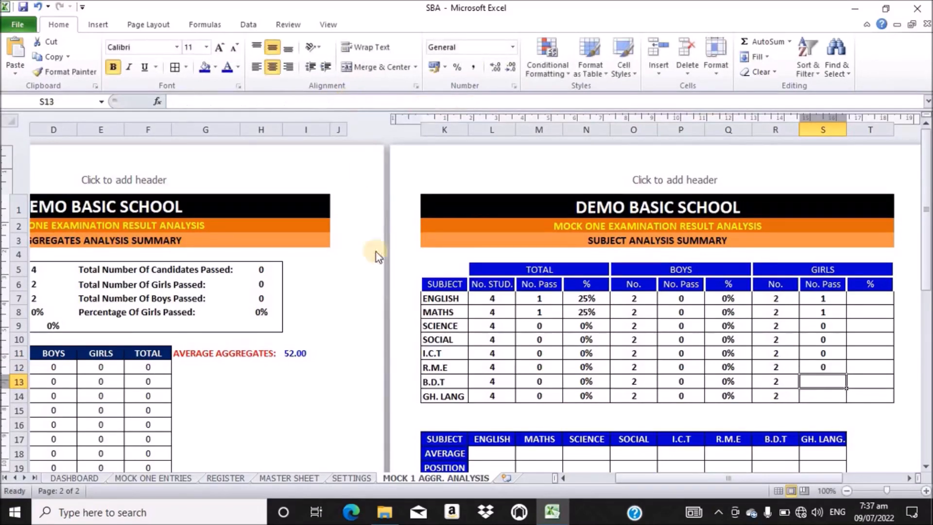
# Copy the text of the boys' B.D.T No. Pass COUNTIFS formula from P13.
pyautogui.click(679, 381)
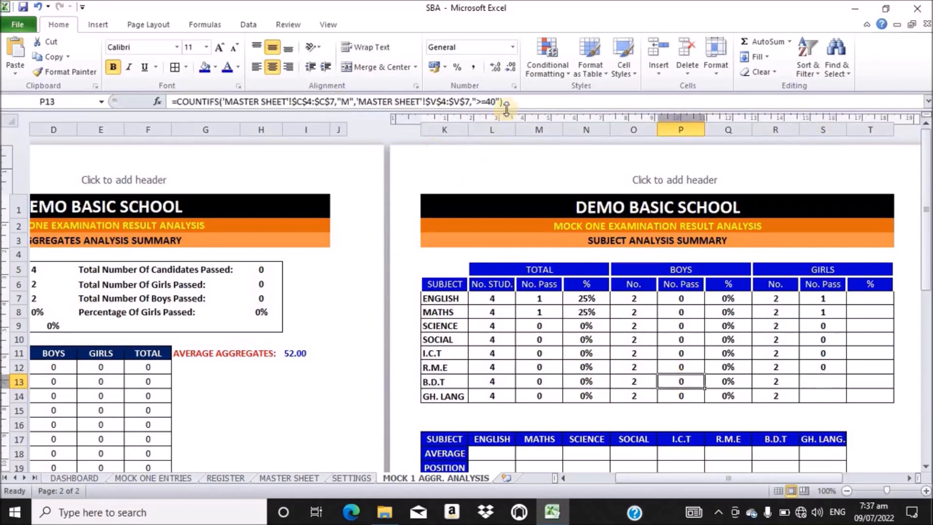
pyautogui.click(510, 102)
pyautogui.moveTo(510, 102); pyautogui.dragTo(136, 105)
pyautogui.hotkey('ctrl', 'c')
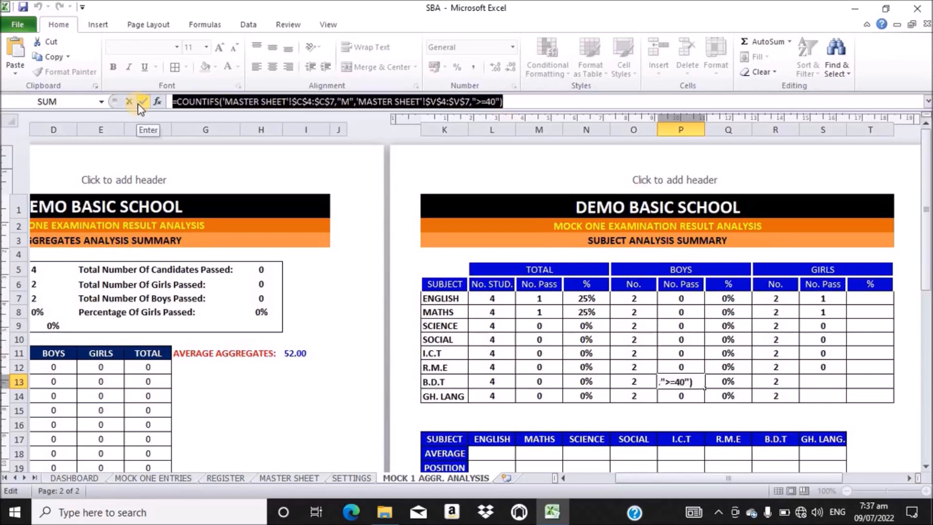
pyautogui.click(528, 102)
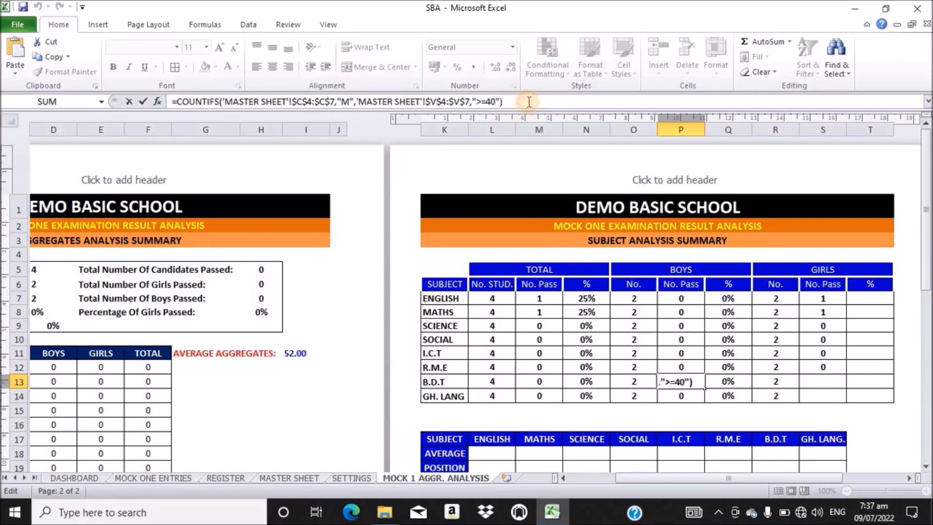
# Paste the B.D.T formula into the girls' No. Pass cell S13 and change its gender criterion to "F".
pyautogui.click(826, 382)
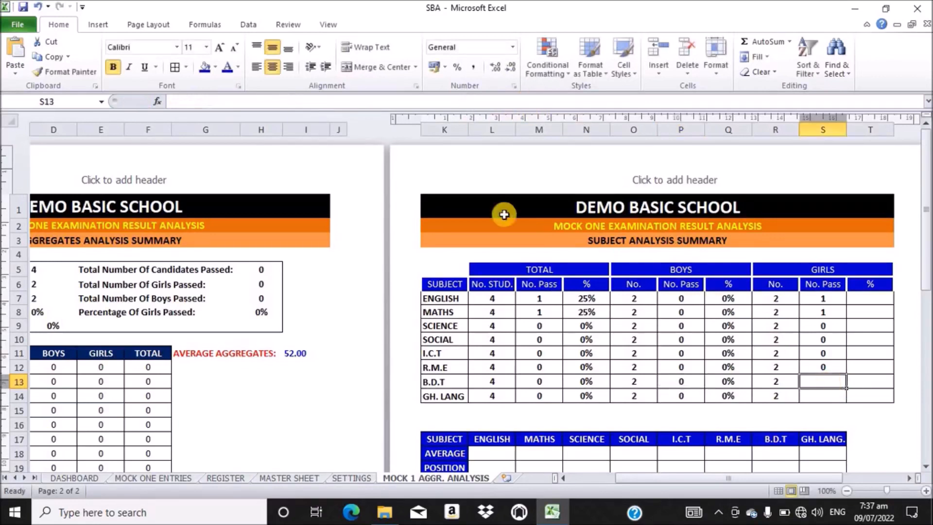
pyautogui.click(337, 102)
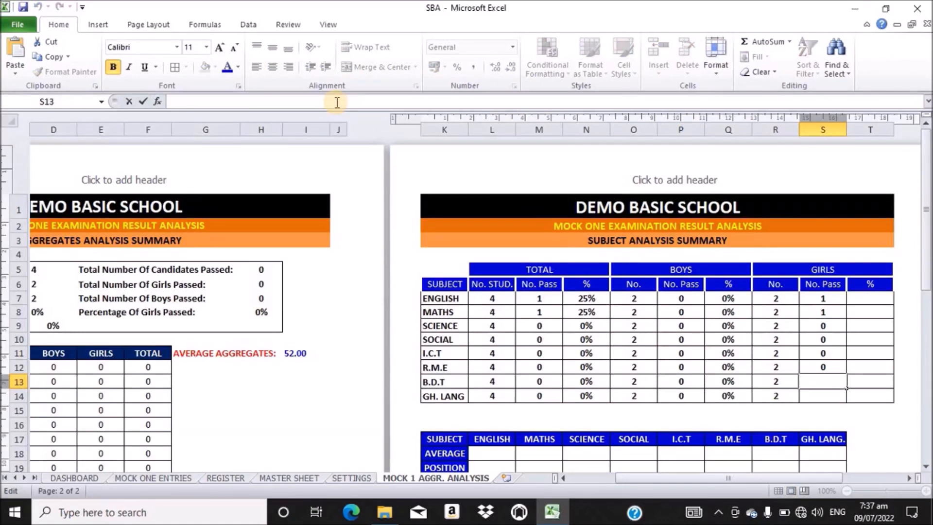
pyautogui.hotkey('ctrl', 'v')
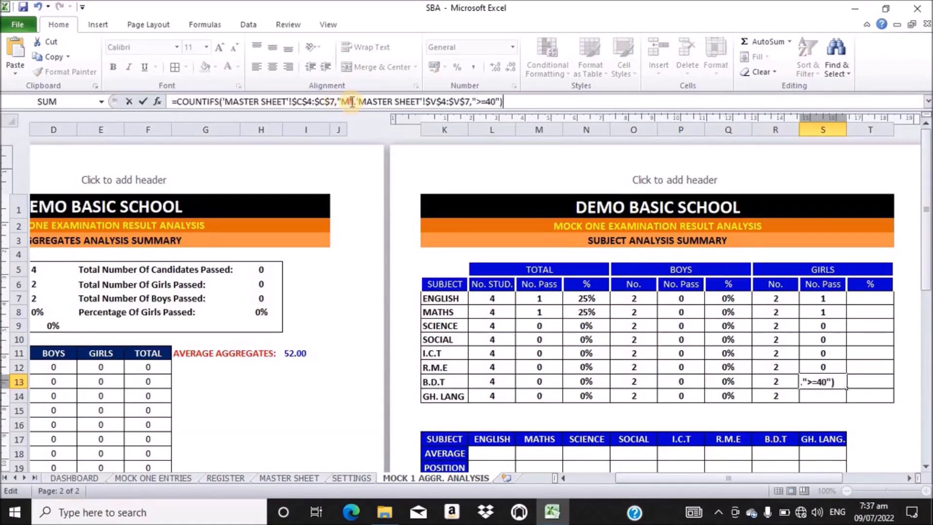
pyautogui.click(352, 102)
pyautogui.press('BackSpace')
pyautogui.write('F')
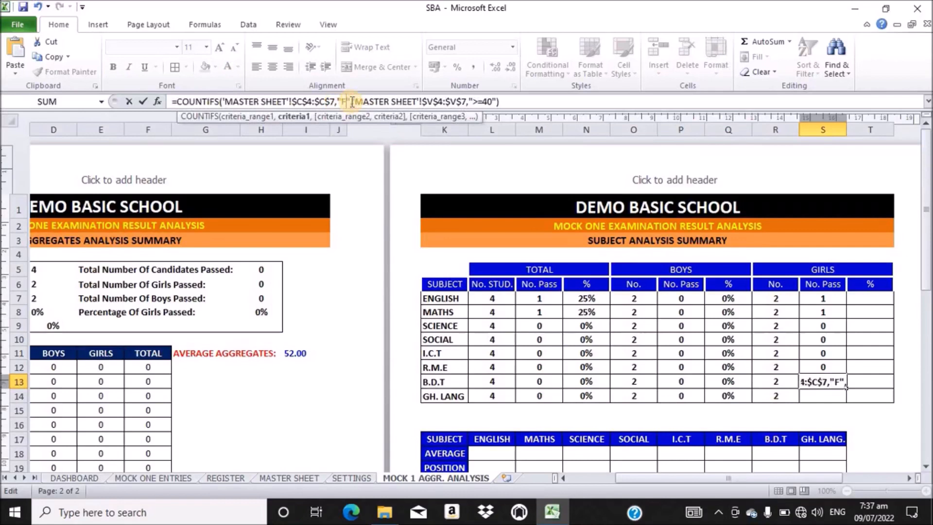
pyautogui.press('Return')
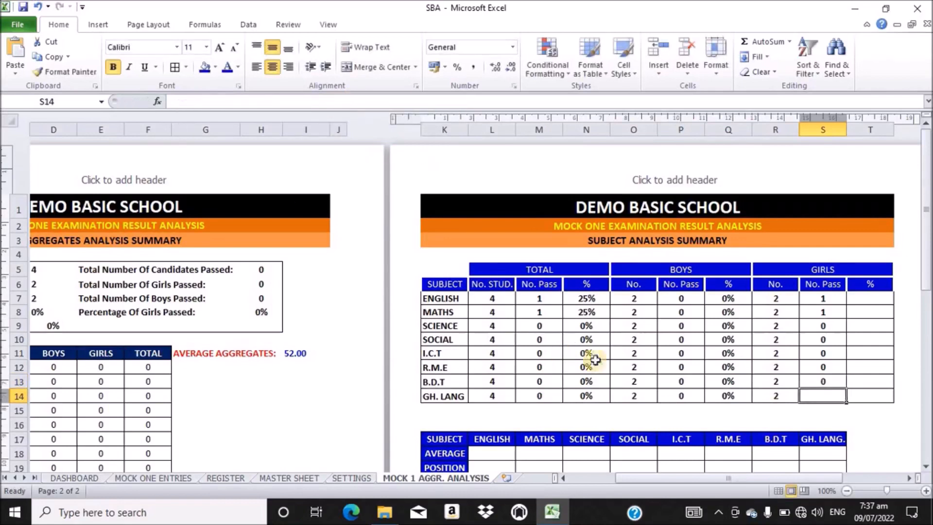
# Copy the text of the boys' GH. LANG No. Pass COUNTIFS formula from P14.
pyautogui.click(683, 398)
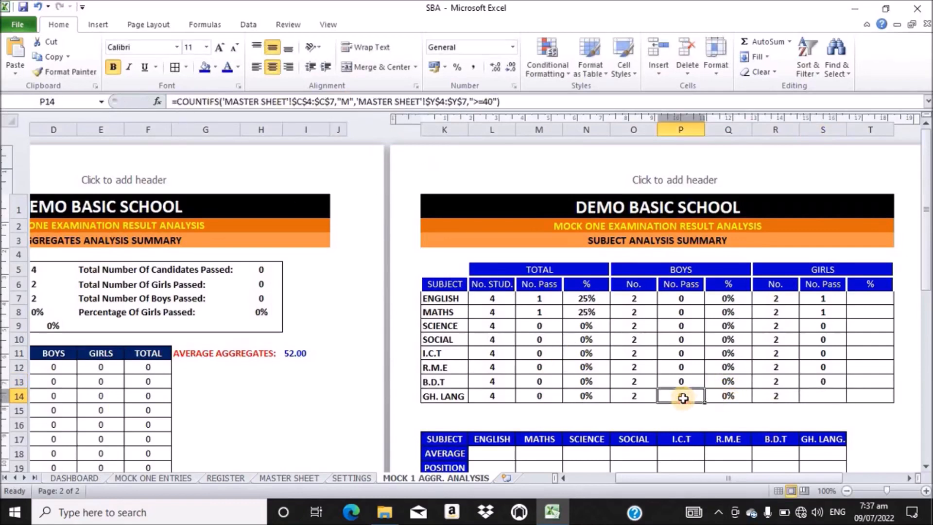
pyautogui.click(513, 100)
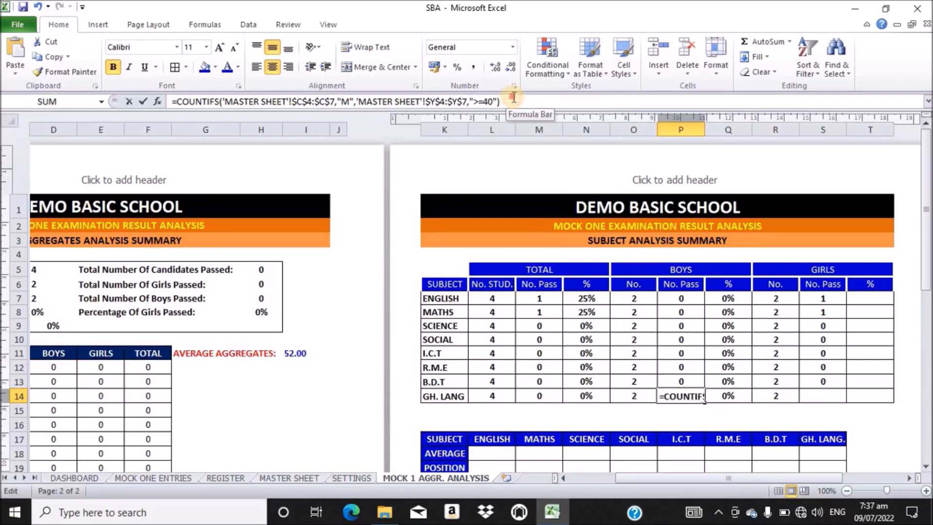
pyautogui.hotkey('shift', 'Home')
pyautogui.hotkey('ctrl', 'c')
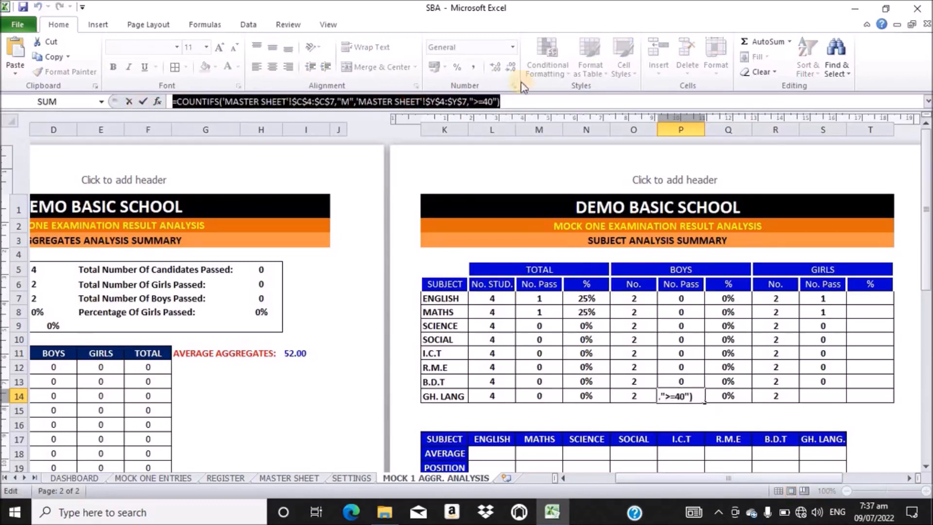
pyautogui.click(520, 100)
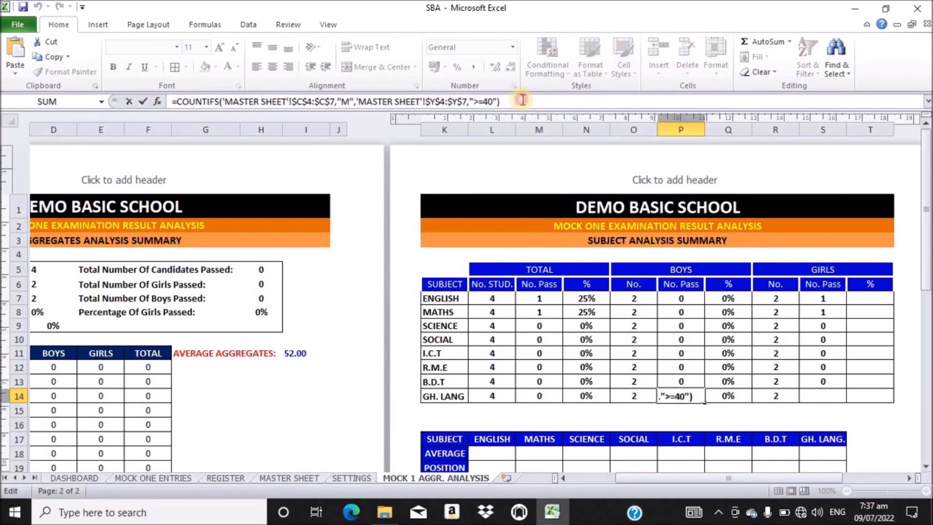
# Paste the GH. LANG formula into the girls' No. Pass cell S14 and change its gender criterion to "F".
pyautogui.click(828, 397)
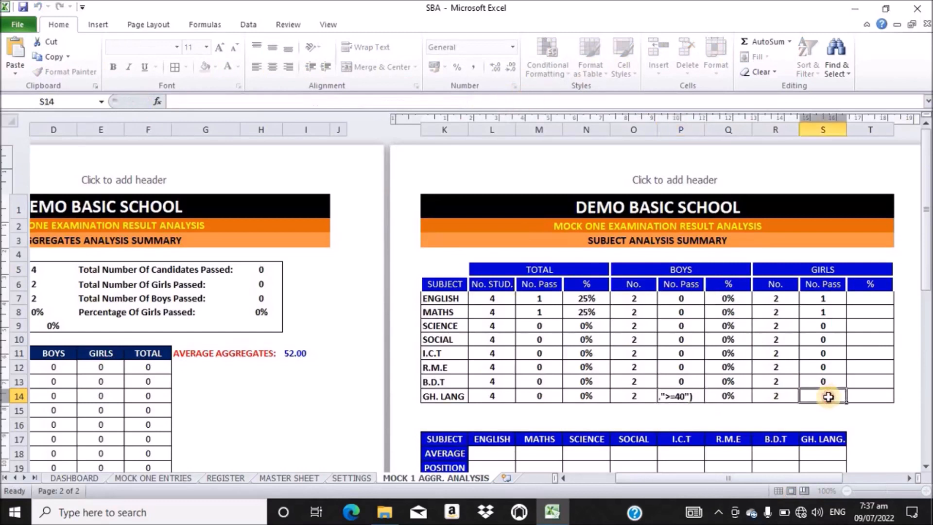
pyautogui.click(323, 95)
pyautogui.hotkey('ctrl', 'v')
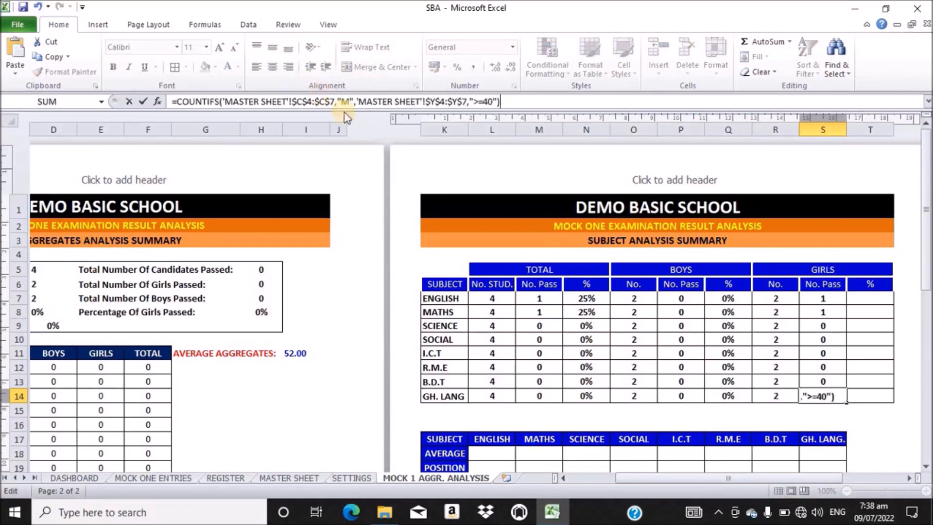
pyautogui.click(350, 103)
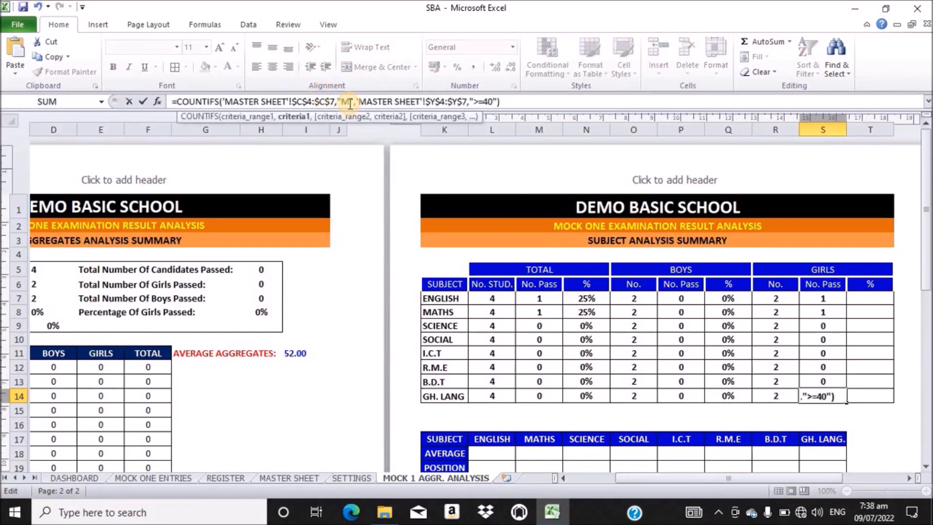
pyautogui.press('BackSpace')
pyautogui.write('F')
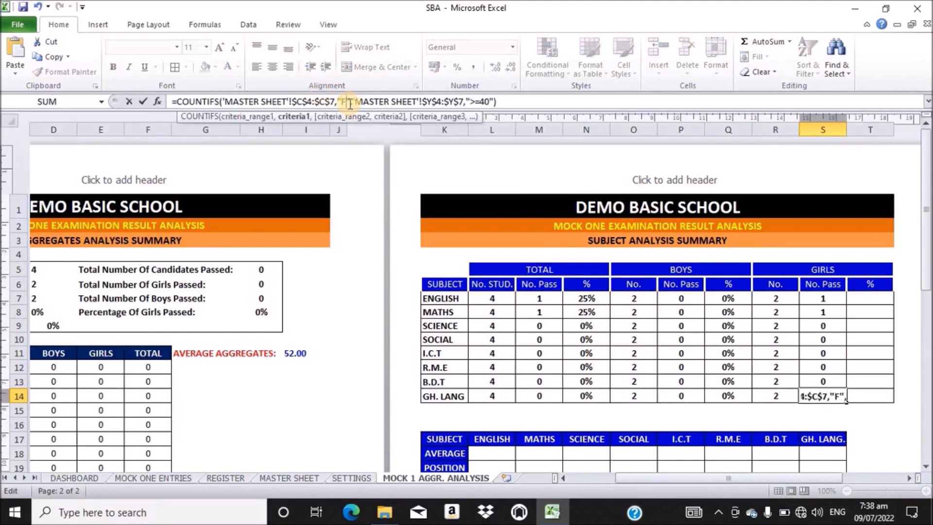
pyautogui.press('Return')
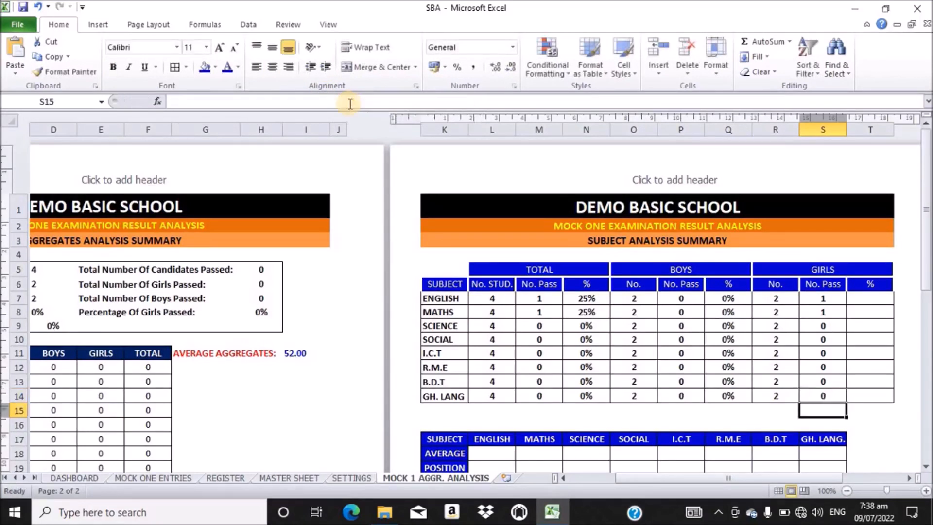
# Enter the girls' ENGLISH pass percentage formula =S7/R7 in cell T7.
pyautogui.click(867, 299)
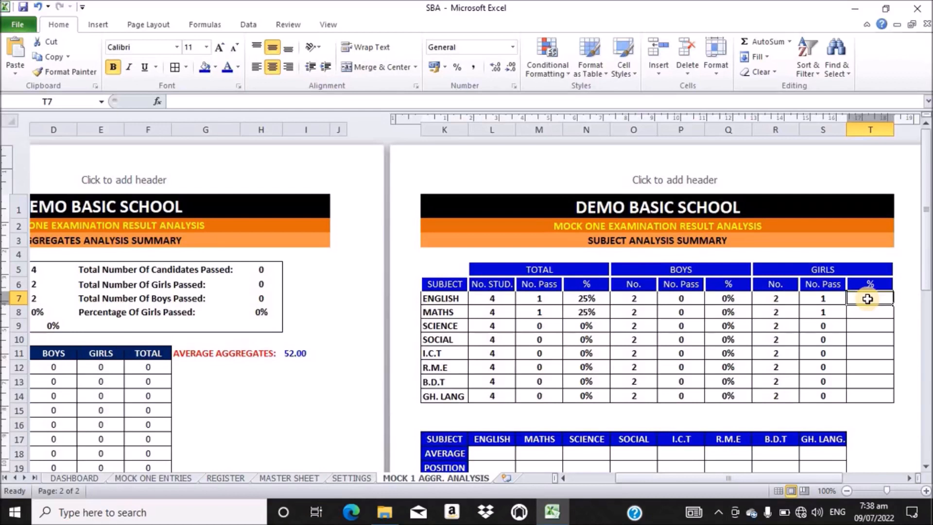
pyautogui.write('=')
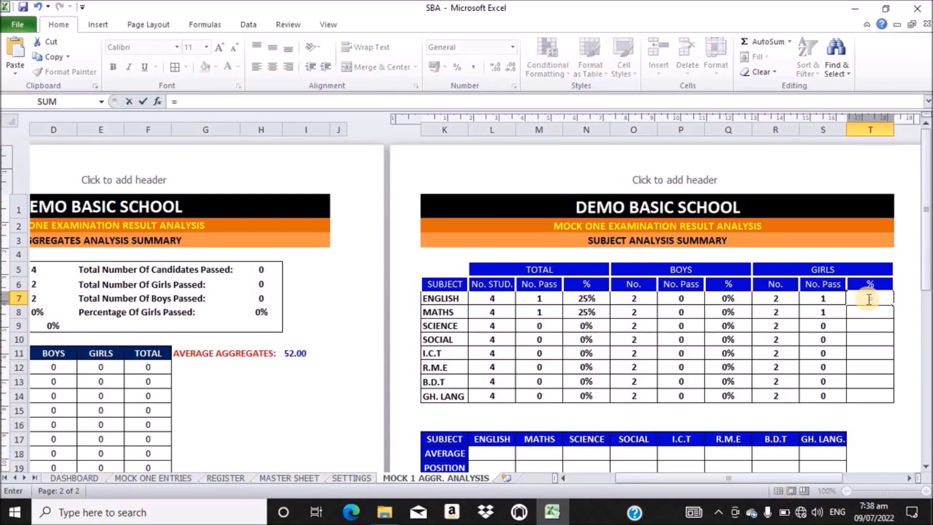
pyautogui.click(829, 298)
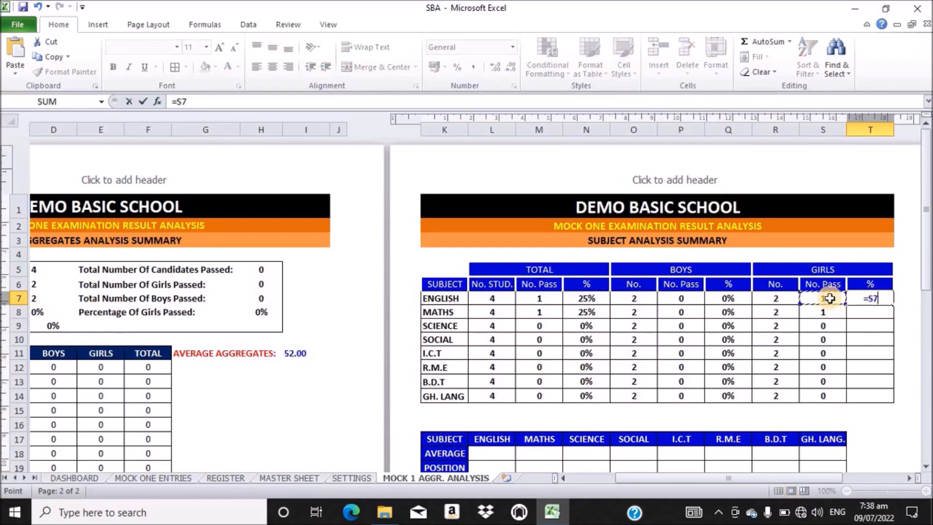
pyautogui.write('/')
pyautogui.click(778, 298)
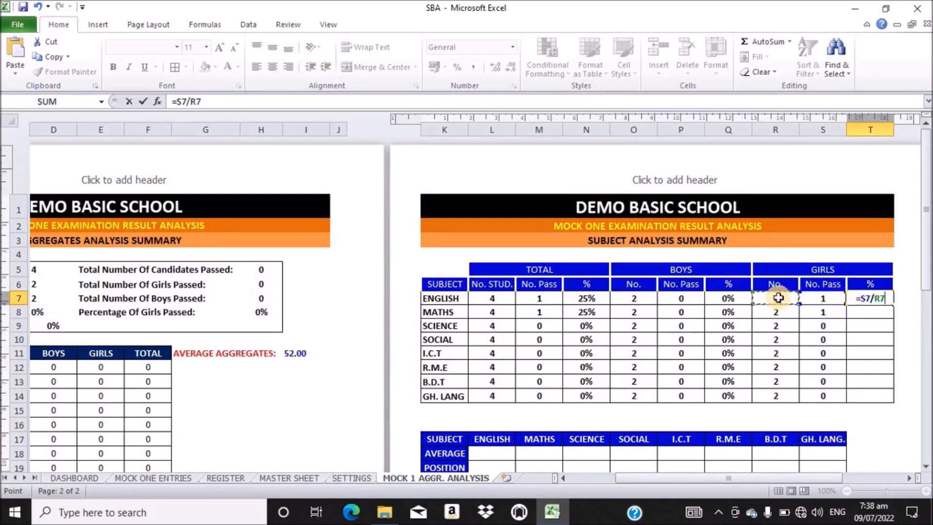
pyautogui.press('Return')
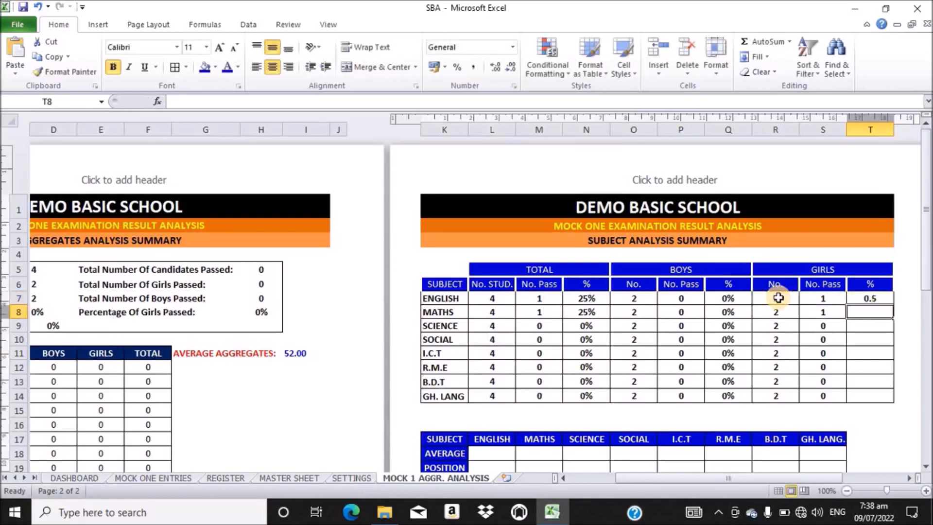
# Format the girls' % cells T7:T14 as percentages without decimals and fill the T7 formula down to T14.
pyautogui.click(867, 295)
pyautogui.moveTo(868, 295); pyautogui.dragTo(871, 397)
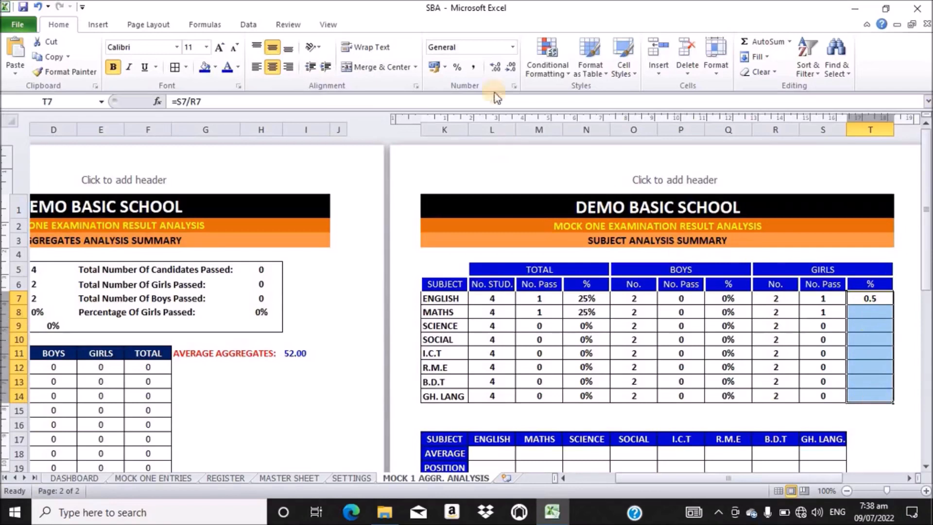
pyautogui.click(513, 47)
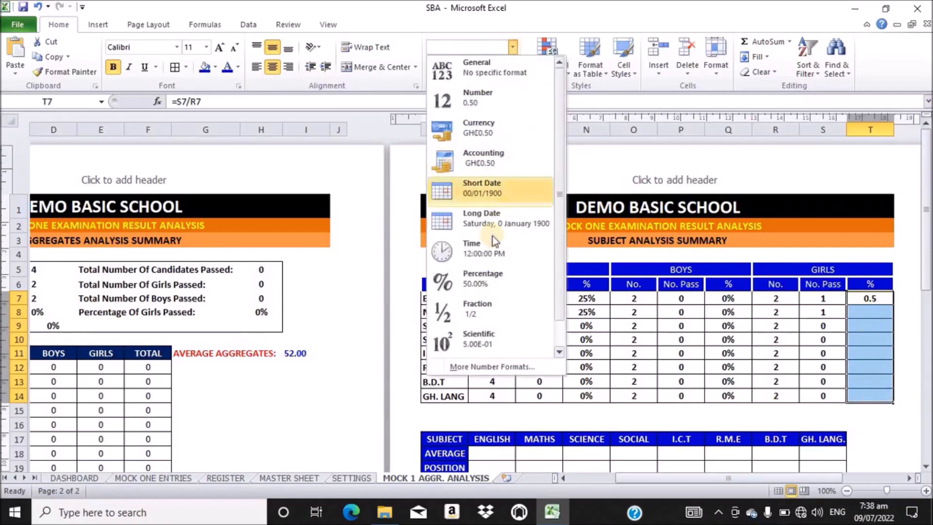
pyautogui.click(468, 280)
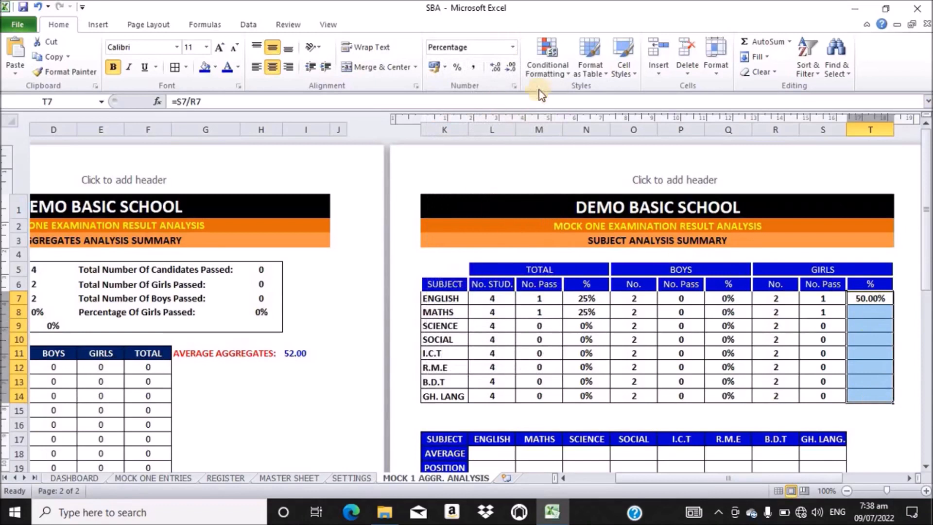
pyautogui.click(510, 69)
pyautogui.click(510, 69)
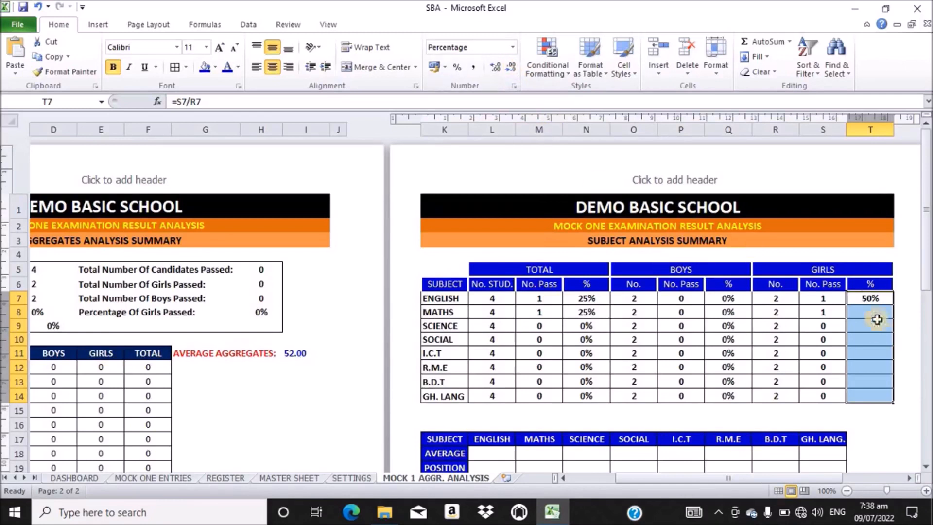
pyautogui.click(872, 298)
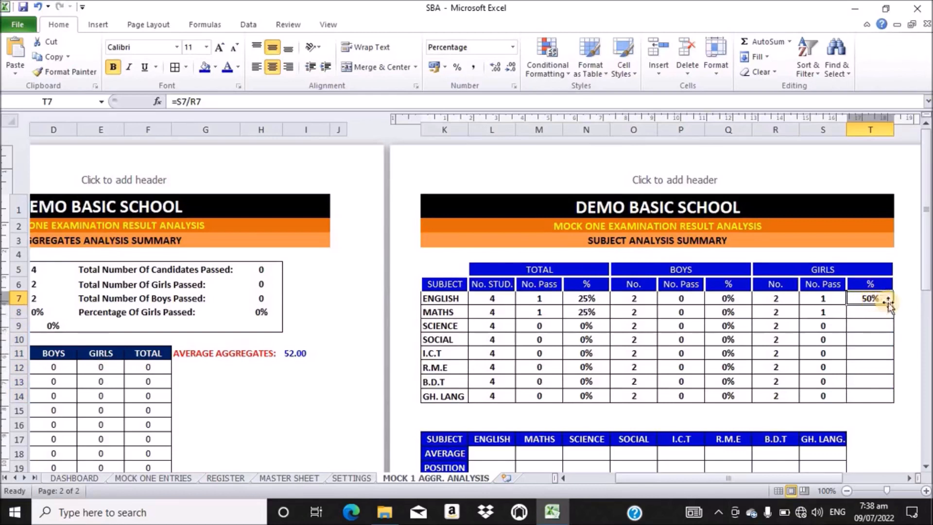
pyautogui.doubleClick(892, 305)
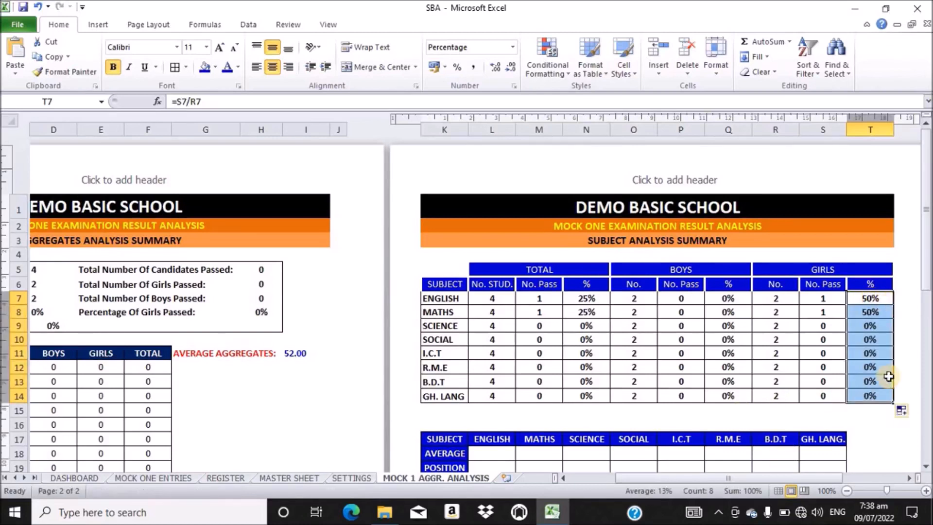
# Enter the ENGLISH average formula =AVERAGE('MASTER SHEET'!$E$4:$E$7) in cell L18.
pyautogui.moveTo(928, 239)
pyautogui.mouseDown()
pyautogui.moveTo(917, 249)
pyautogui.moveTo(913, 239)
pyautogui.mouseUp()
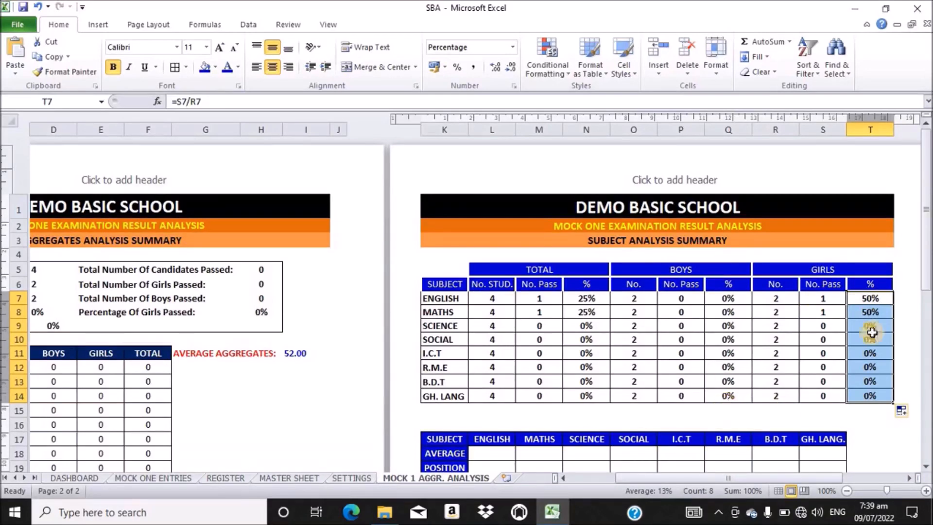
pyautogui.moveTo(928, 252); pyautogui.dragTo(926, 282)
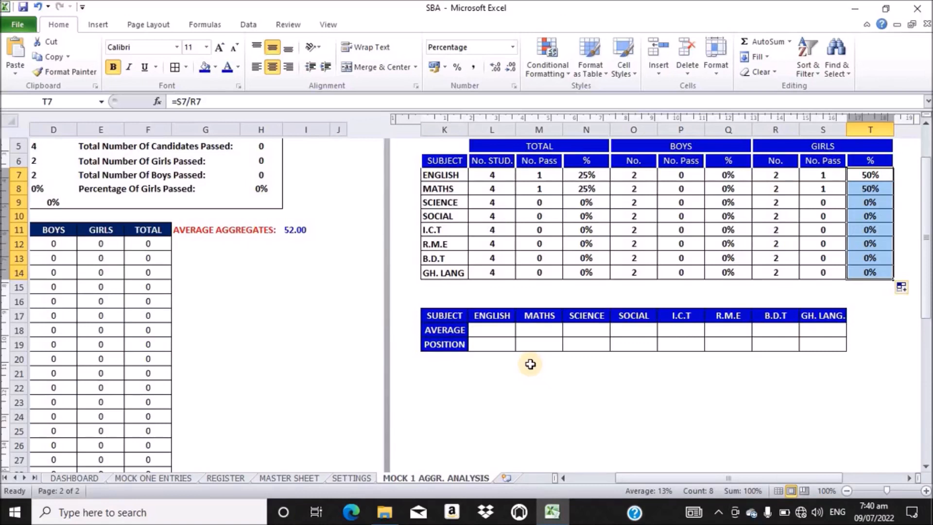
pyautogui.click(486, 331)
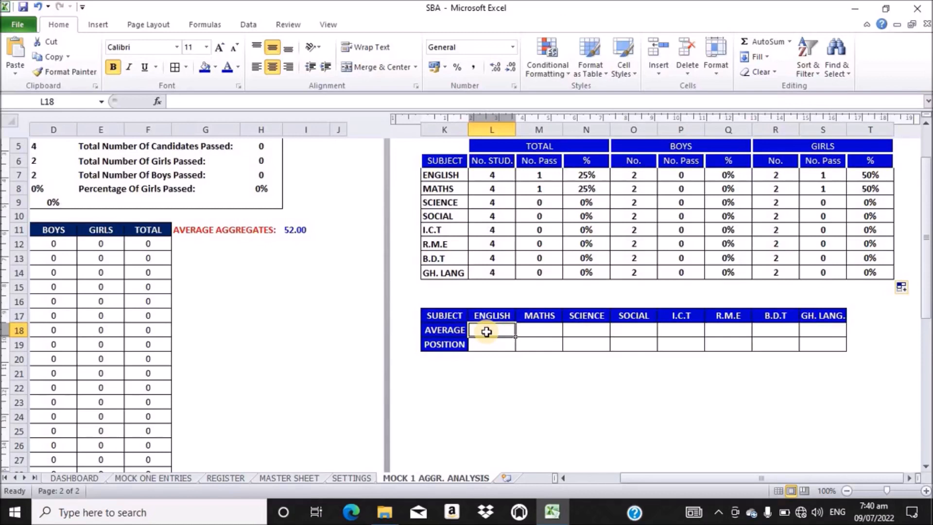
pyautogui.write('=')
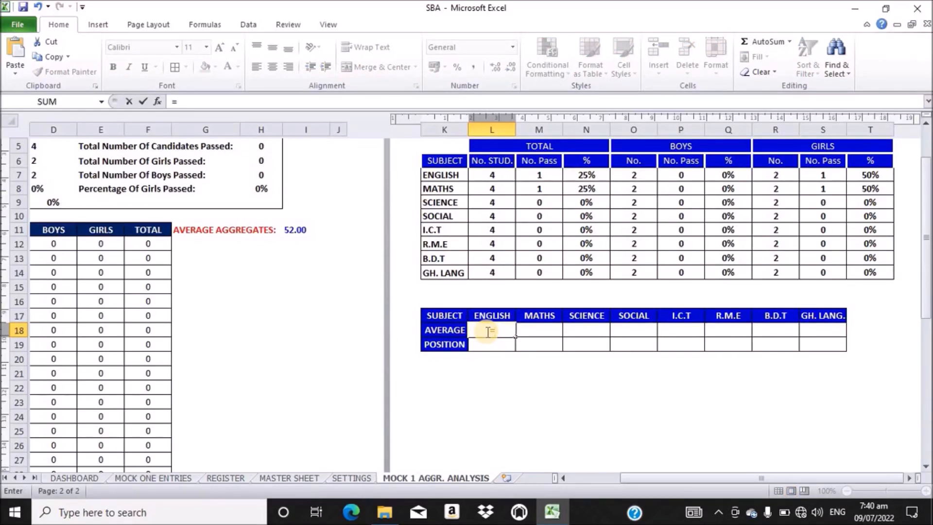
pyautogui.write('AVE')
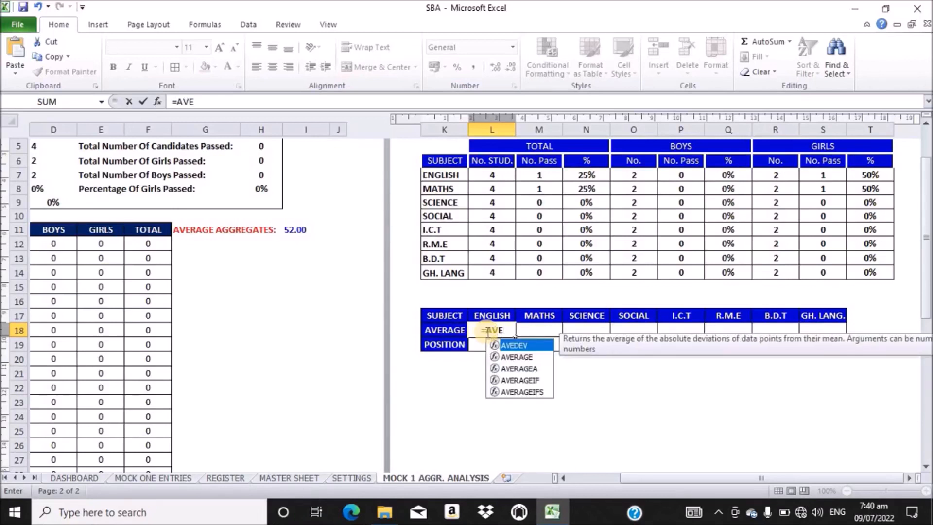
pyautogui.press('Down')
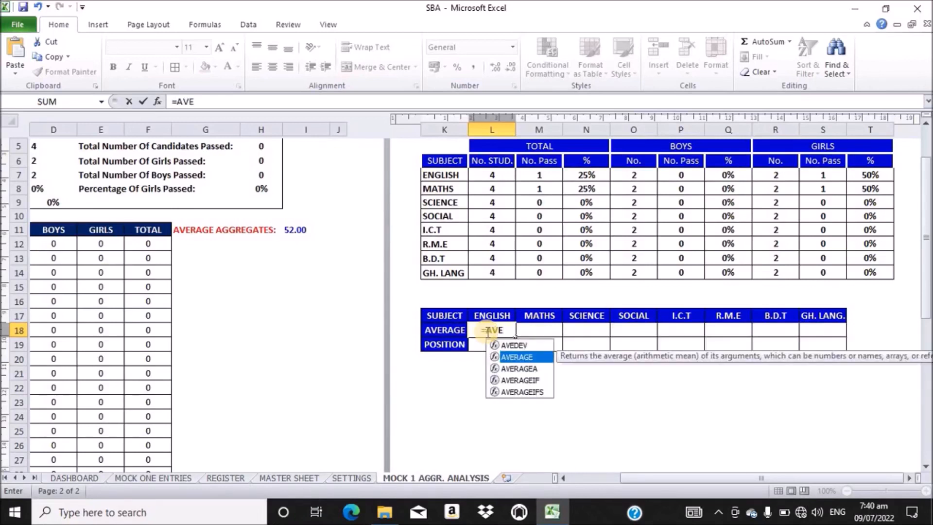
pyautogui.press('Tab')
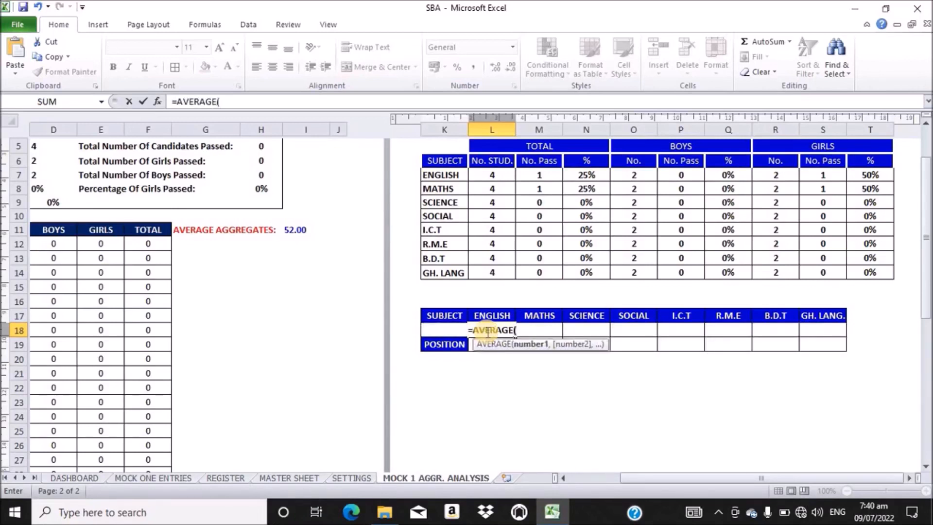
pyautogui.click(279, 478)
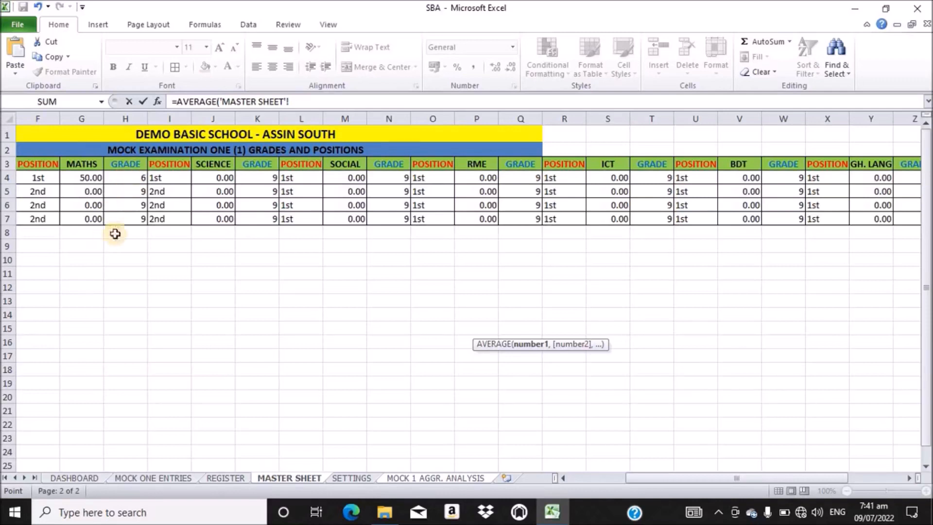
pyautogui.moveTo(673, 481); pyautogui.dragTo(602, 489)
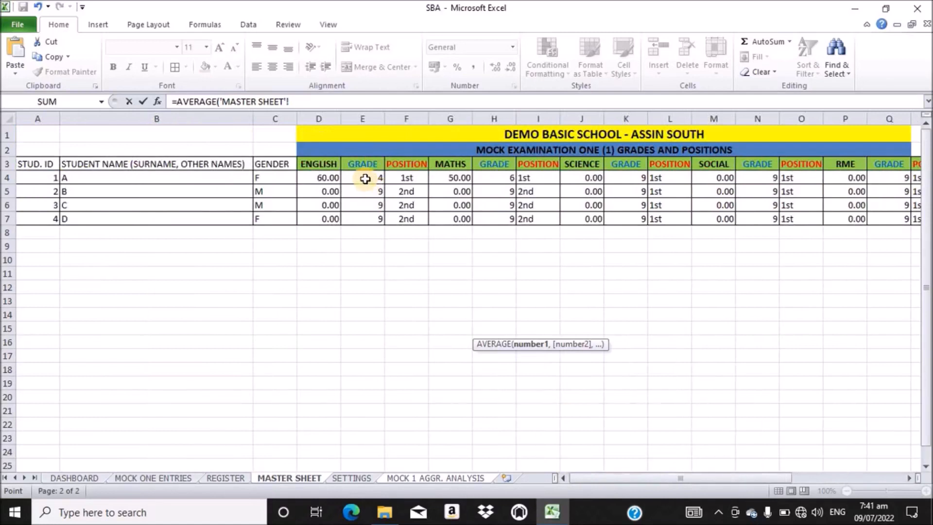
pyautogui.moveTo(364, 177); pyautogui.dragTo(361, 214)
pyautogui.moveTo(314, 103); pyautogui.dragTo(292, 101)
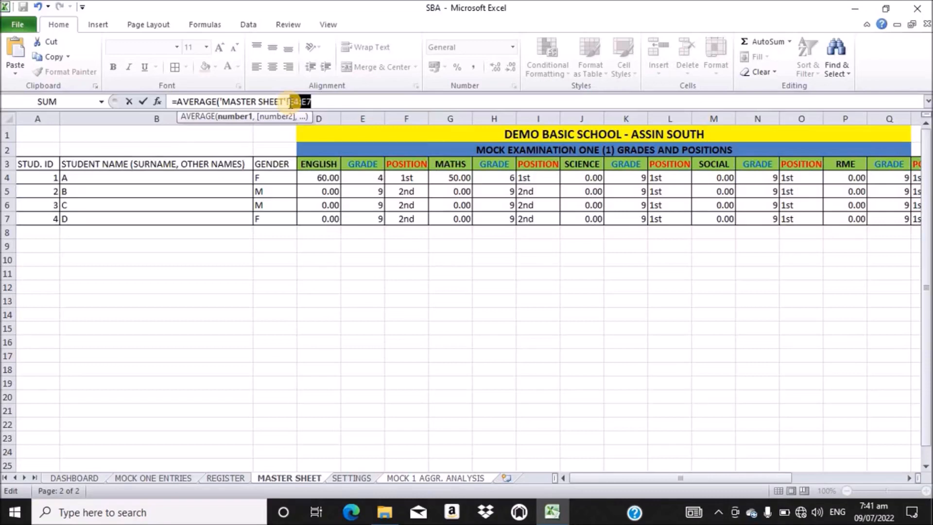
pyautogui.press('F4')
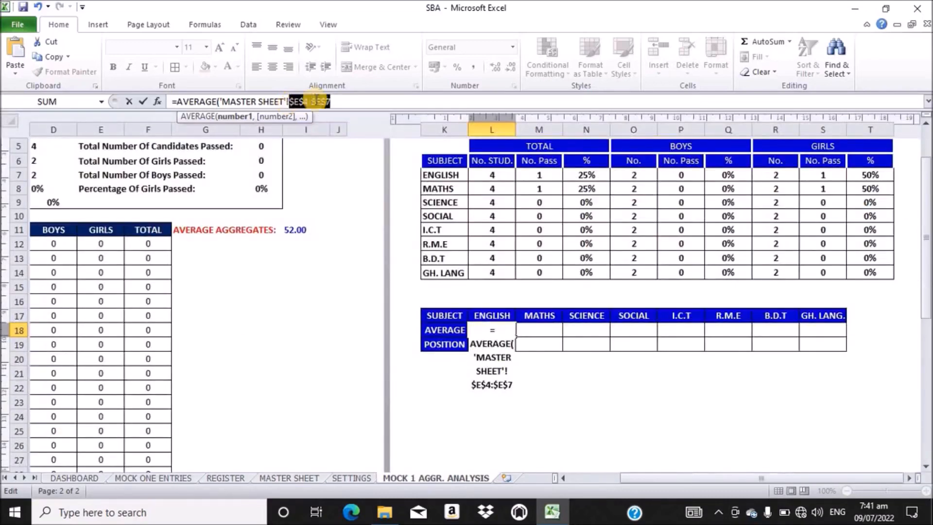
pyautogui.click(334, 101)
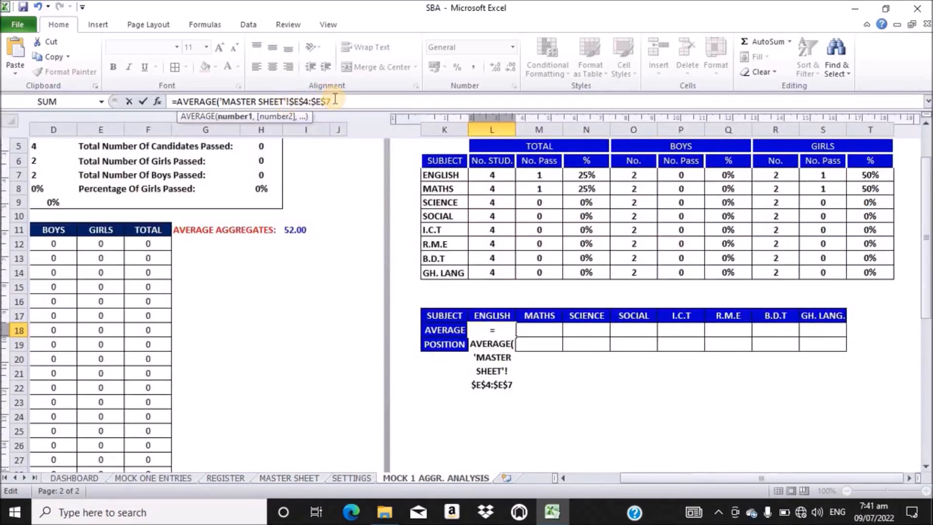
pyautogui.write(')')
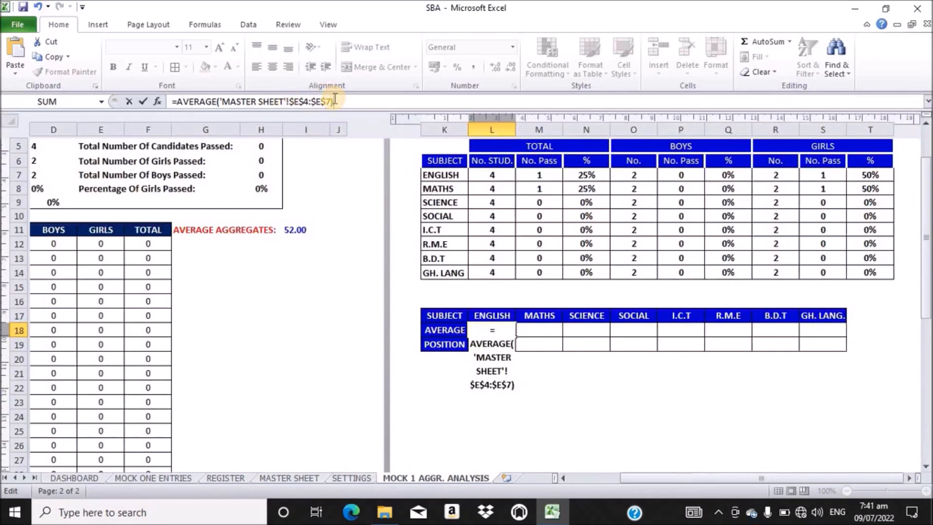
pyautogui.press('Return')
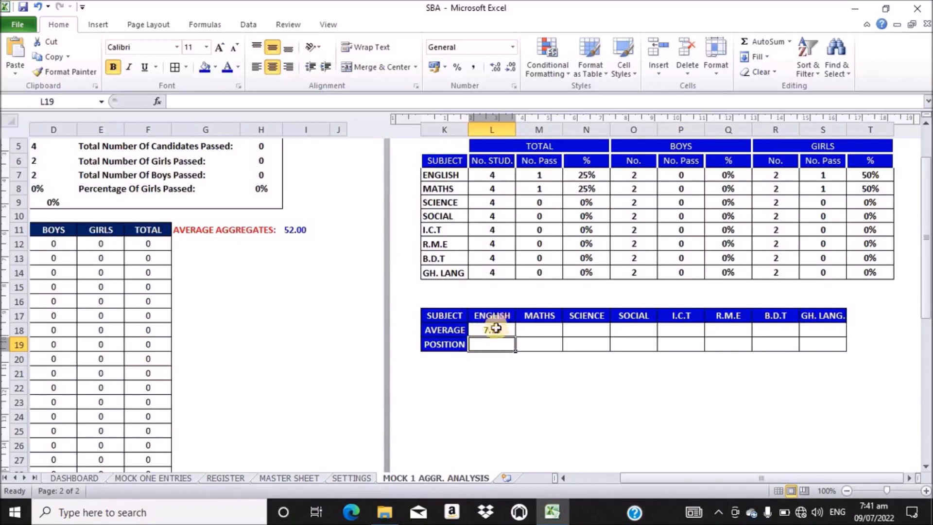
# Enter the MATHS average formula =AVERAGE('MASTER SHEET'!$H$4:$H$7) in cell M18.
pyautogui.click(537, 330)
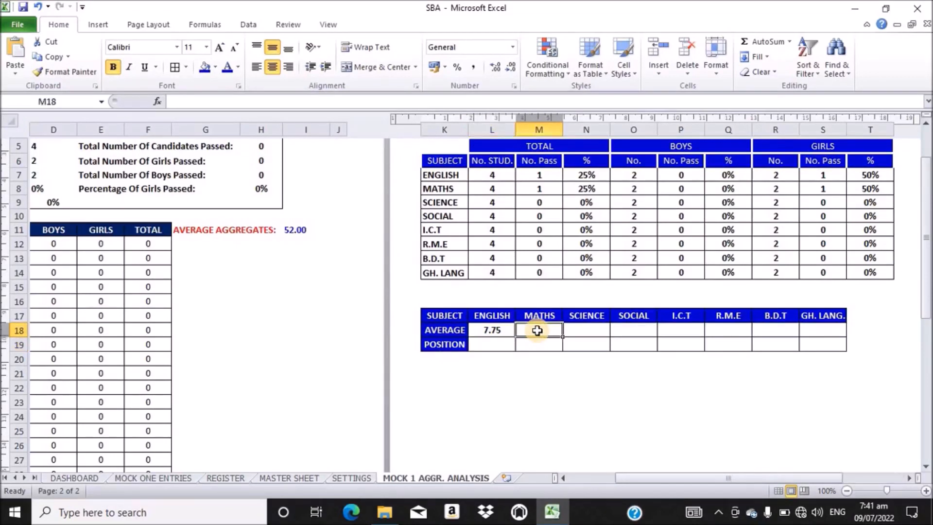
pyautogui.write('=')
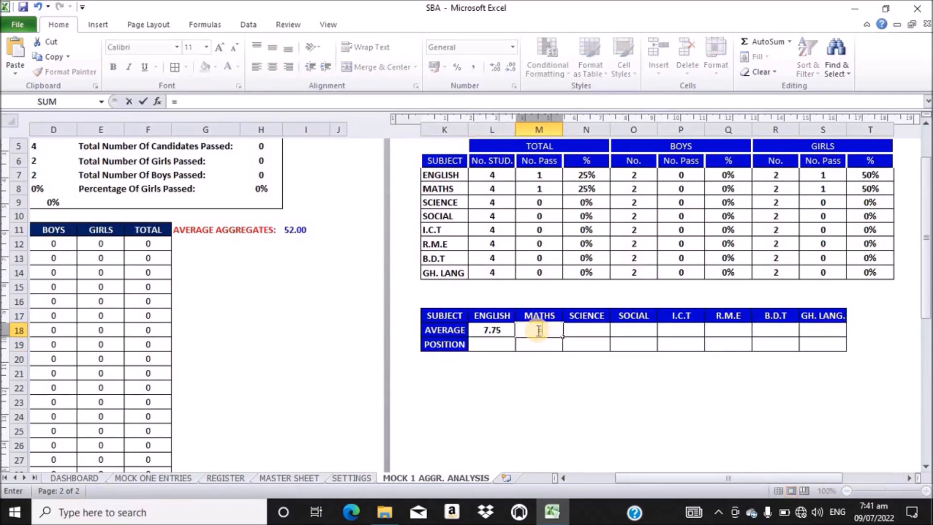
pyautogui.write('AV')
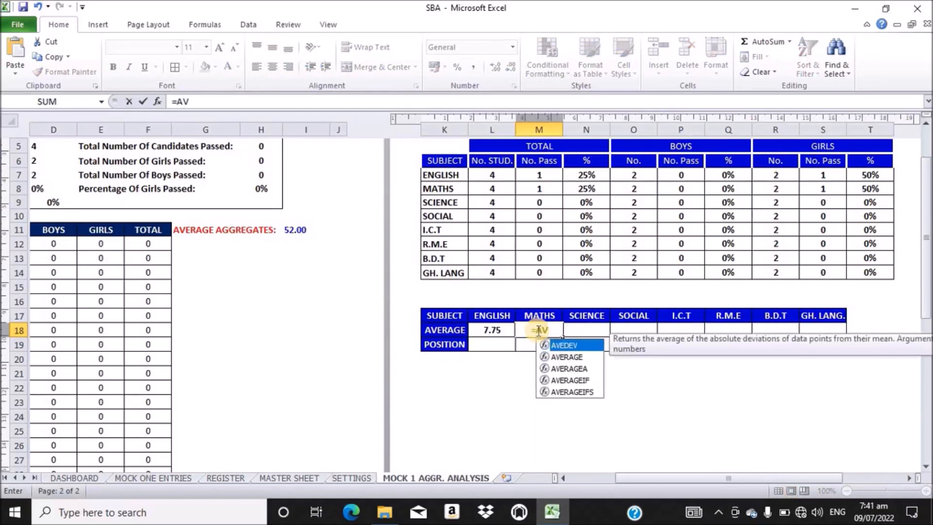
pyautogui.write('E')
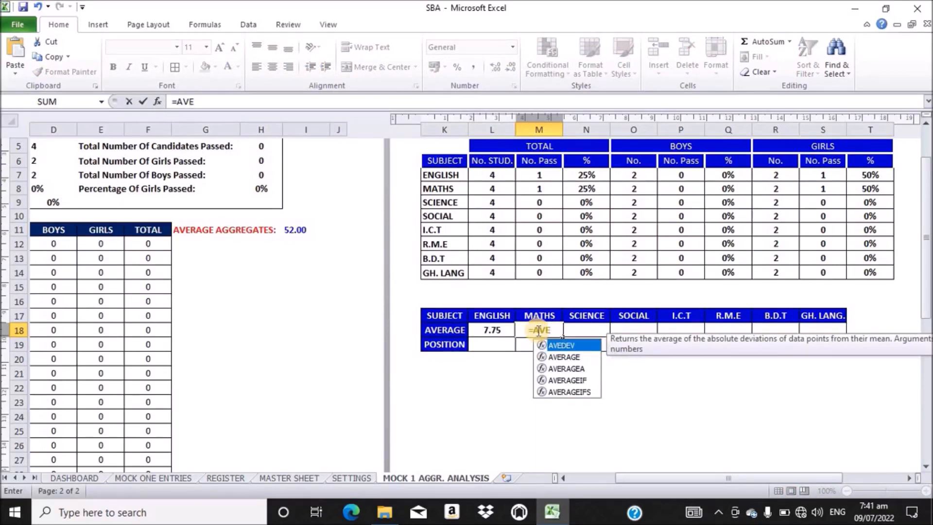
pyautogui.write('R')
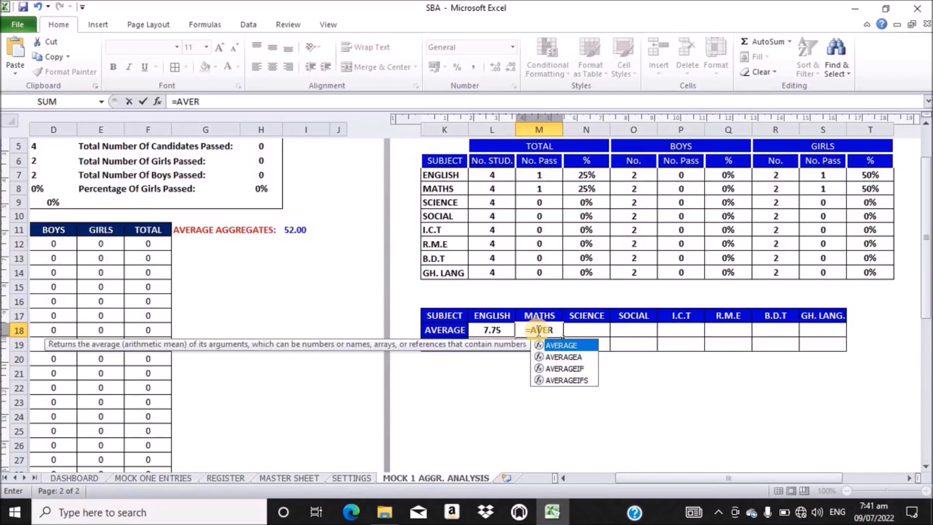
pyautogui.press('Tab')
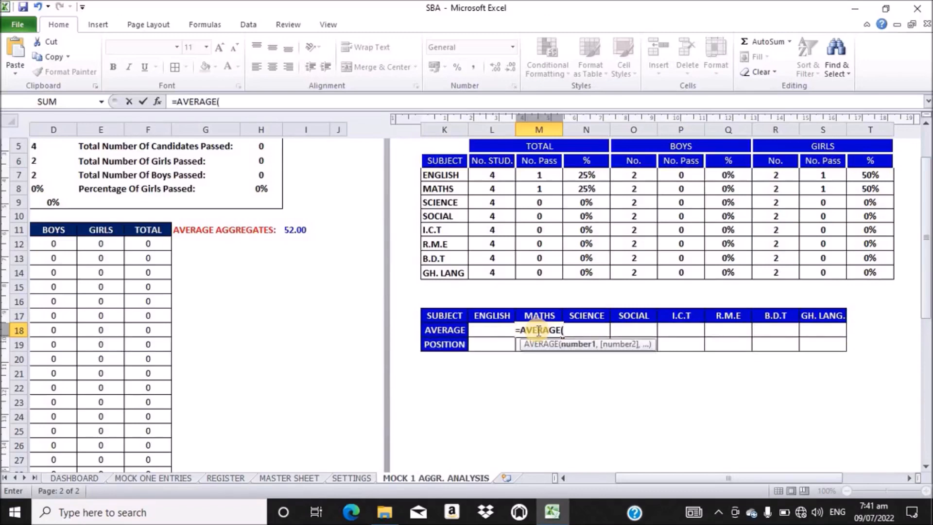
pyautogui.click(281, 477)
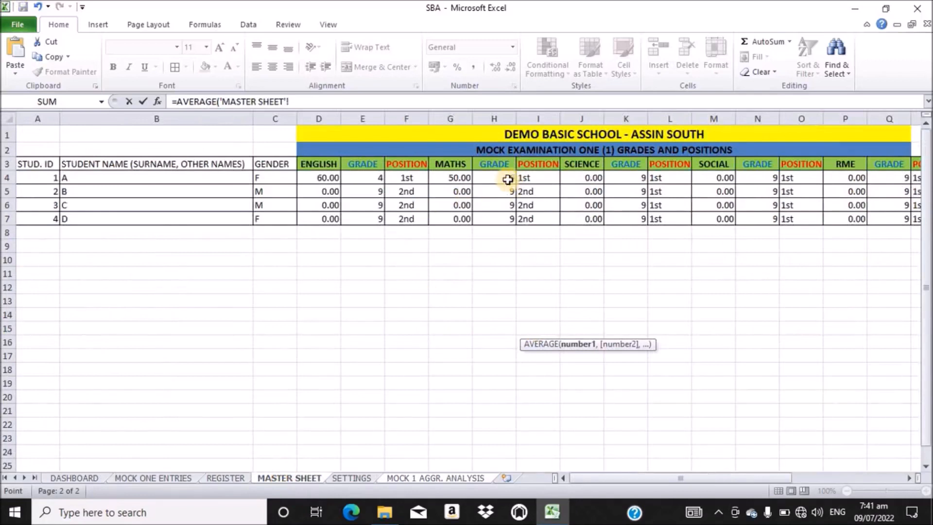
pyautogui.moveTo(505, 176); pyautogui.dragTo(502, 219)
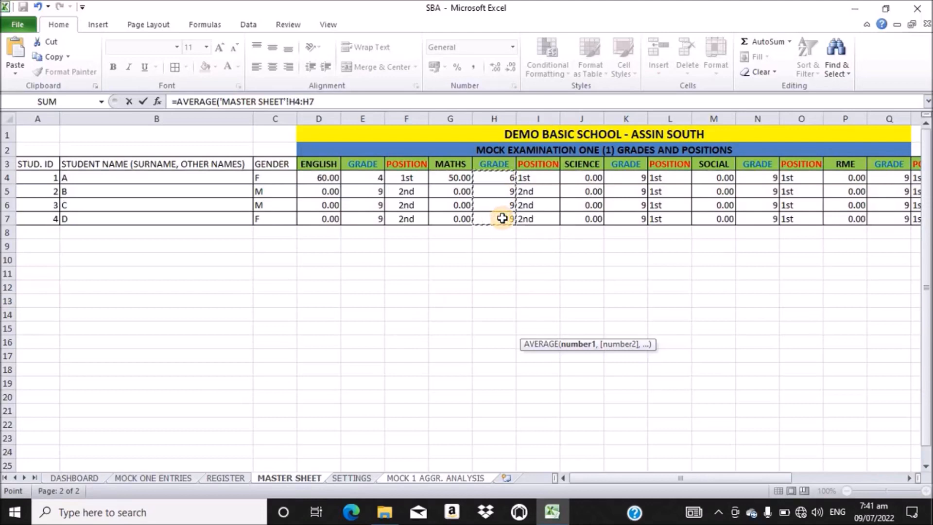
pyautogui.click(308, 103)
pyautogui.moveTo(308, 103); pyautogui.dragTo(294, 101)
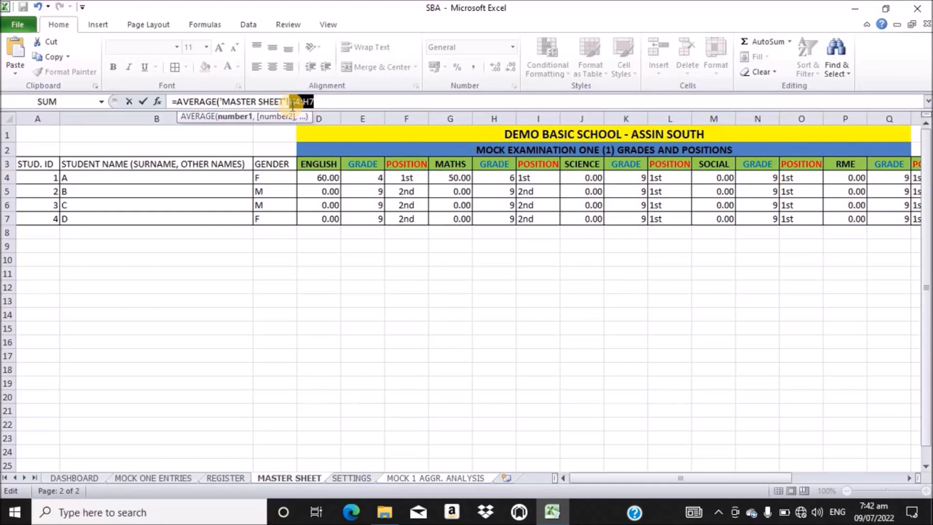
pyautogui.press('F4')
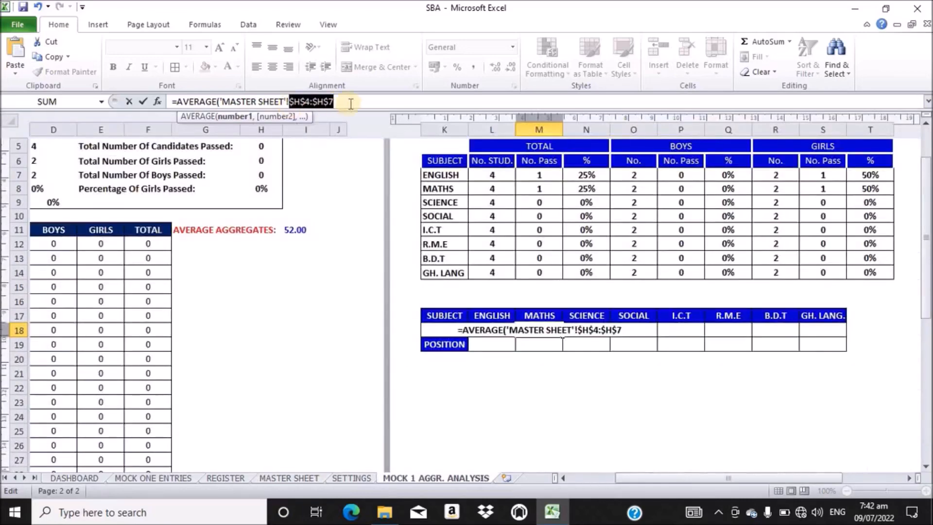
pyautogui.click(336, 101)
pyautogui.write(')')
pyautogui.press('Return')
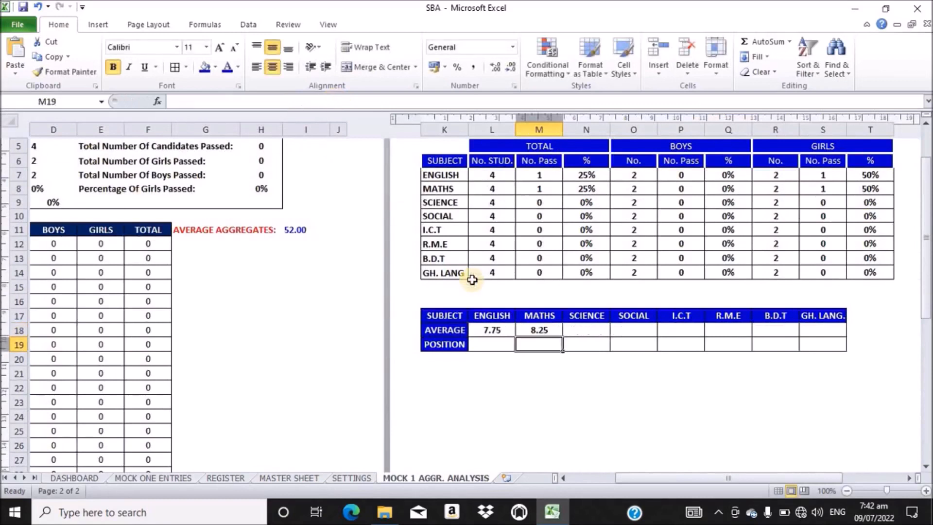
# Enter the SCIENCE average formula =AVERAGE('MASTER SHEET'!$K$4:$K$7) in cell N18.
pyautogui.click(576, 328)
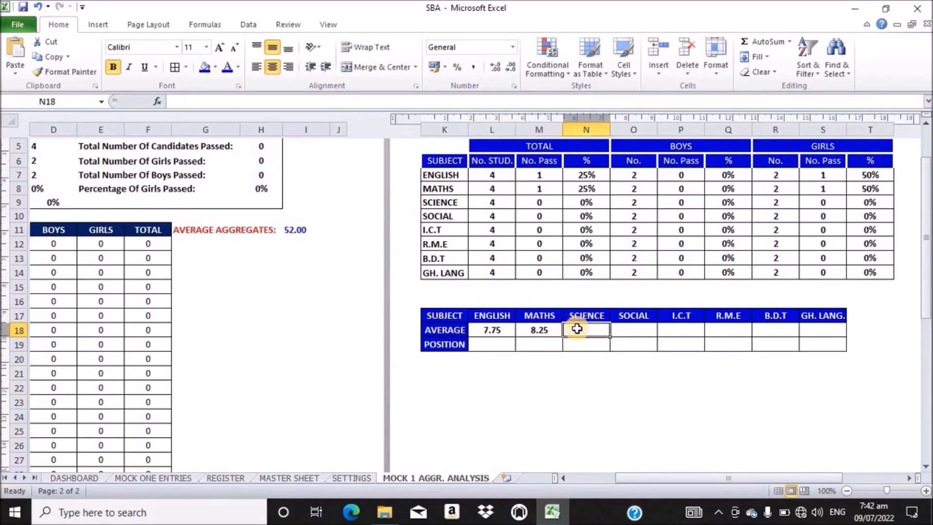
pyautogui.write('=')
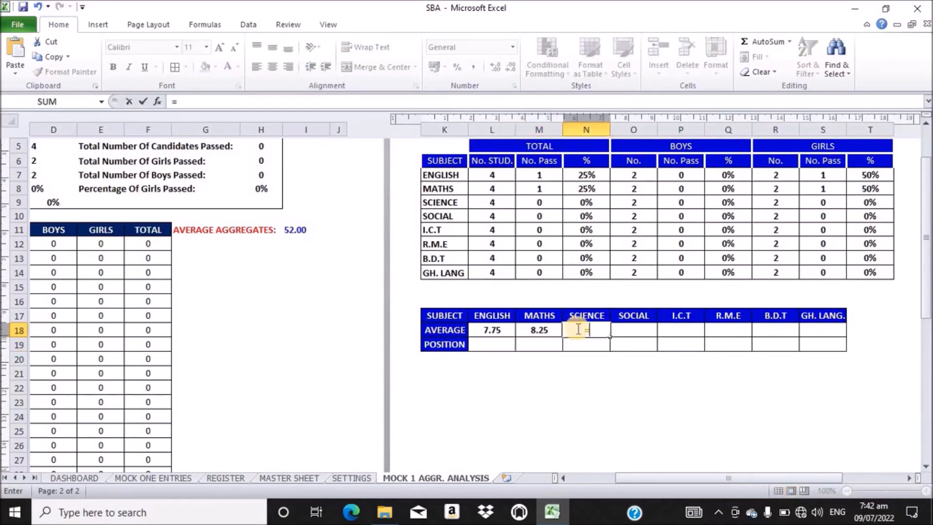
pyautogui.write('AVE')
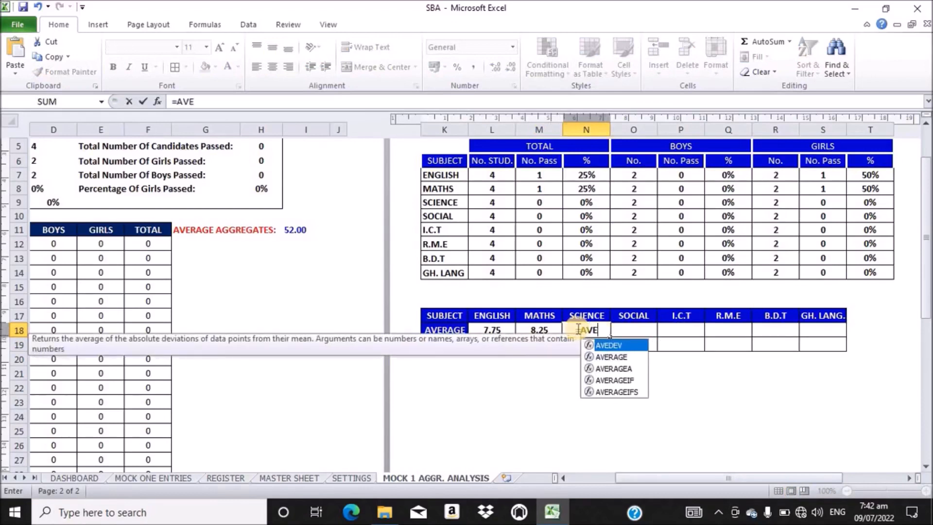
pyautogui.write('R')
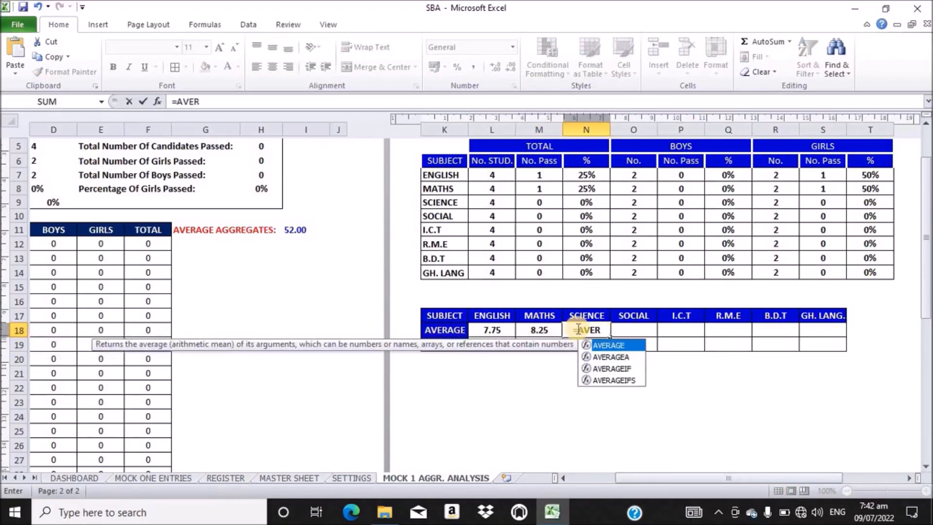
pyautogui.write('AGE(')
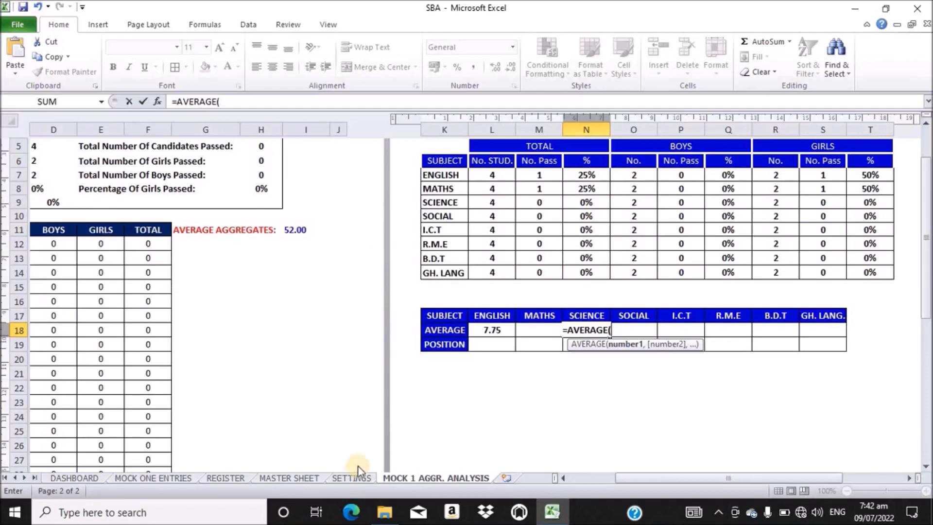
pyautogui.click(291, 480)
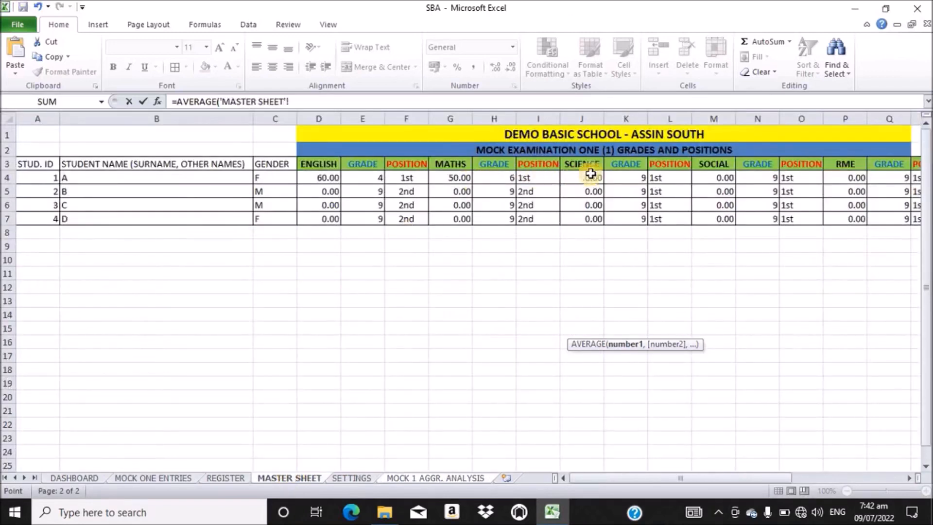
pyautogui.moveTo(628, 176); pyautogui.dragTo(628, 214)
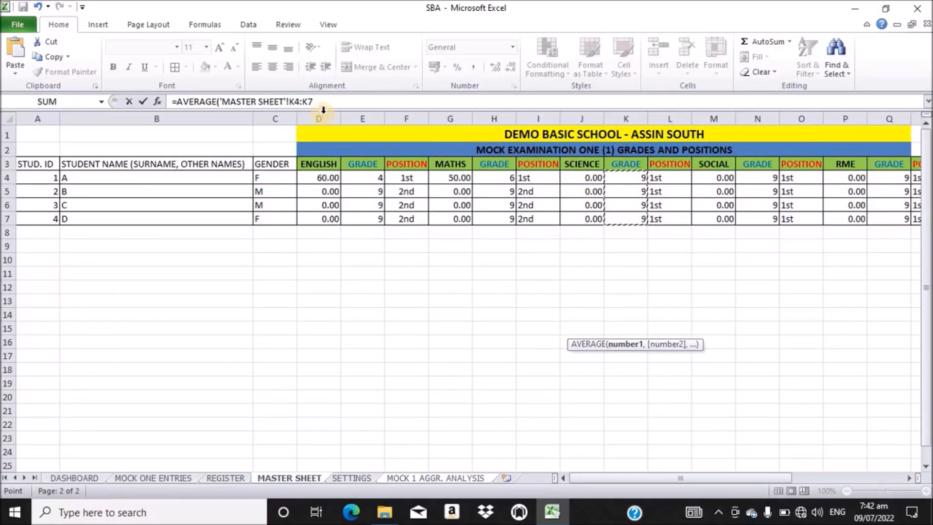
pyautogui.moveTo(315, 103); pyautogui.dragTo(290, 100)
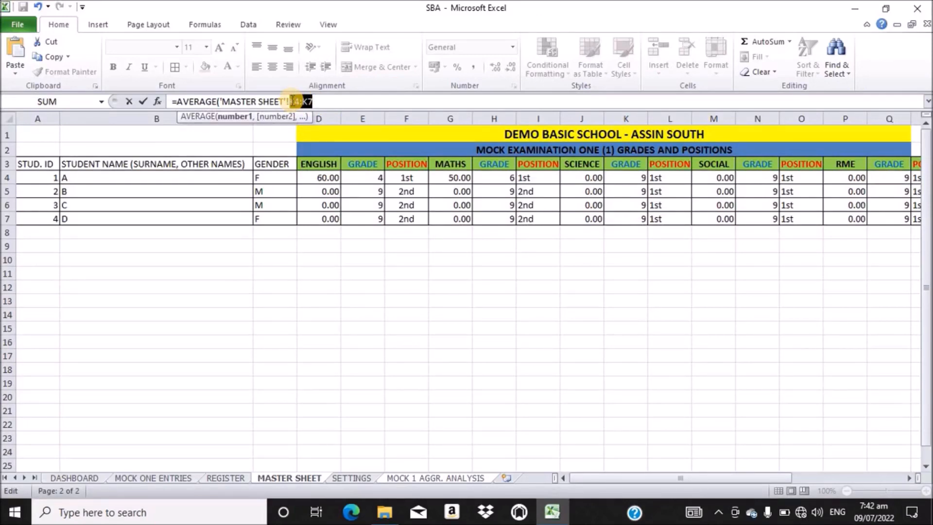
pyautogui.press('F4')
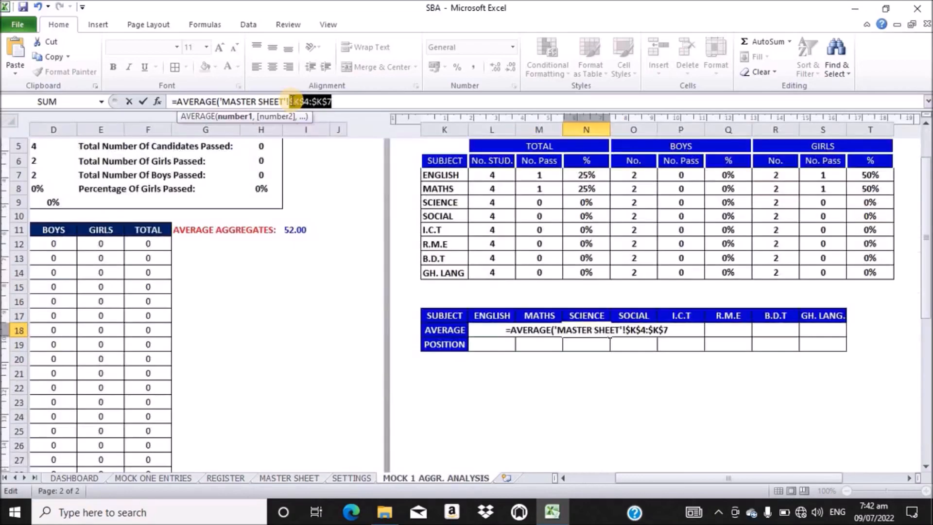
pyautogui.click(337, 106)
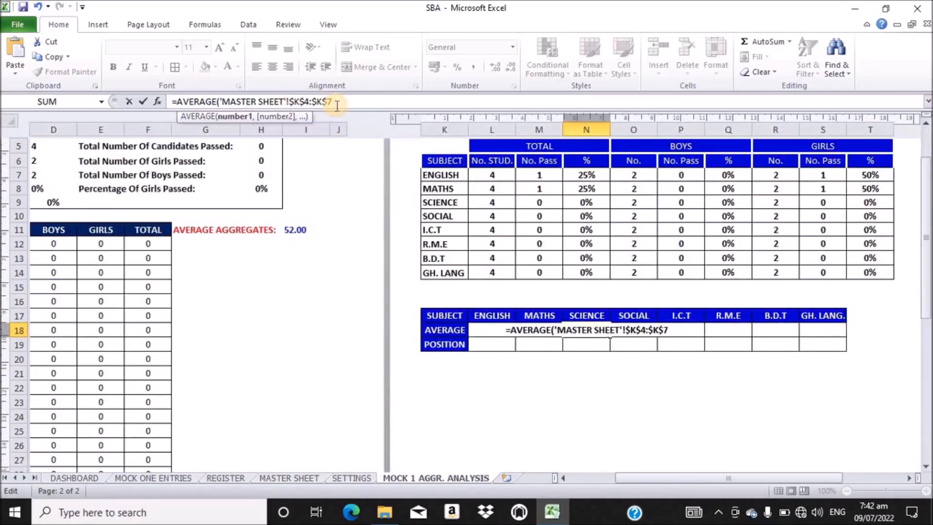
pyautogui.write(')')
pyautogui.press('Return')
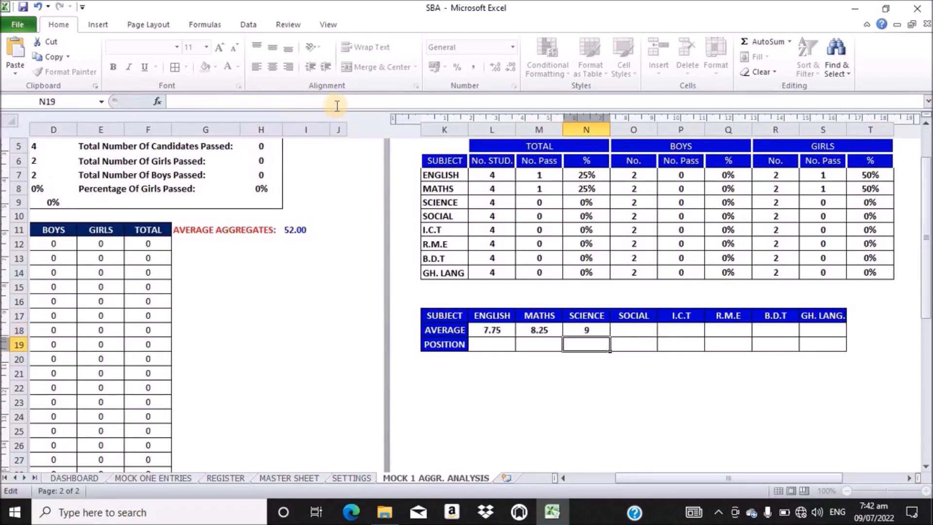
# Enter the SOCIAL average formula =AVERAGE('MASTER SHEET'!$N$4:$N$7) in cell O18.
pyautogui.click(629, 333)
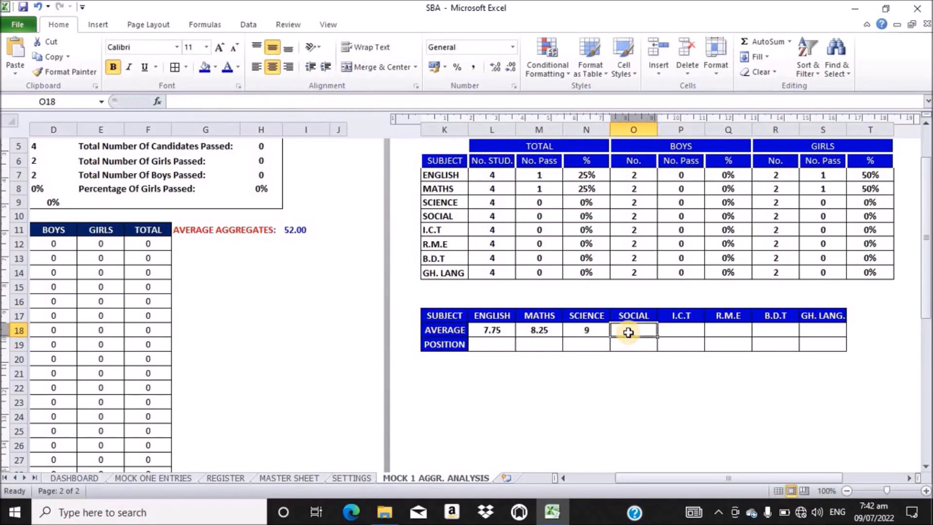
pyautogui.write('=AV')
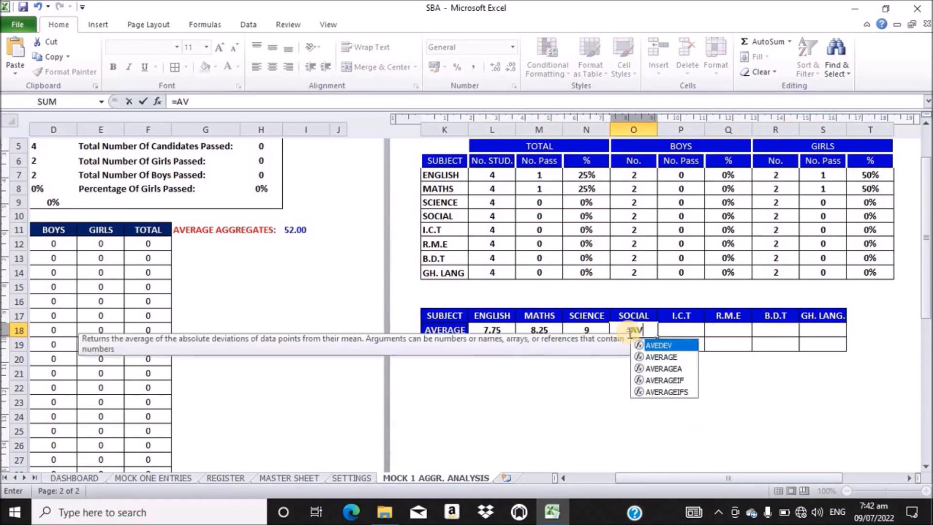
pyautogui.write('ER')
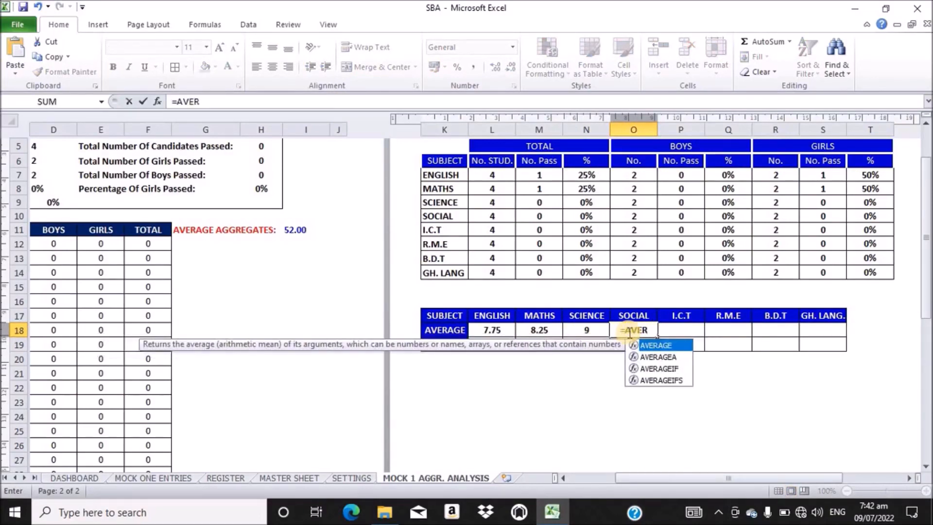
pyautogui.press('Tab')
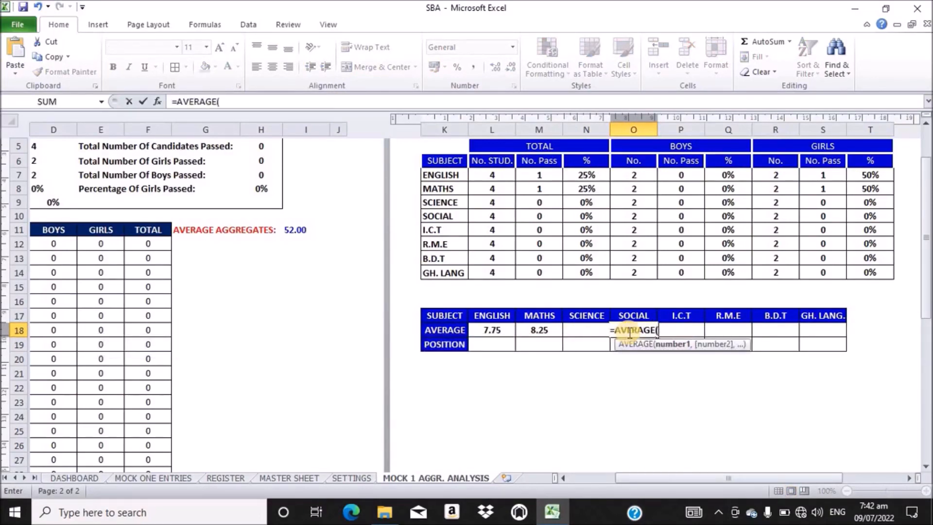
pyautogui.click(289, 479)
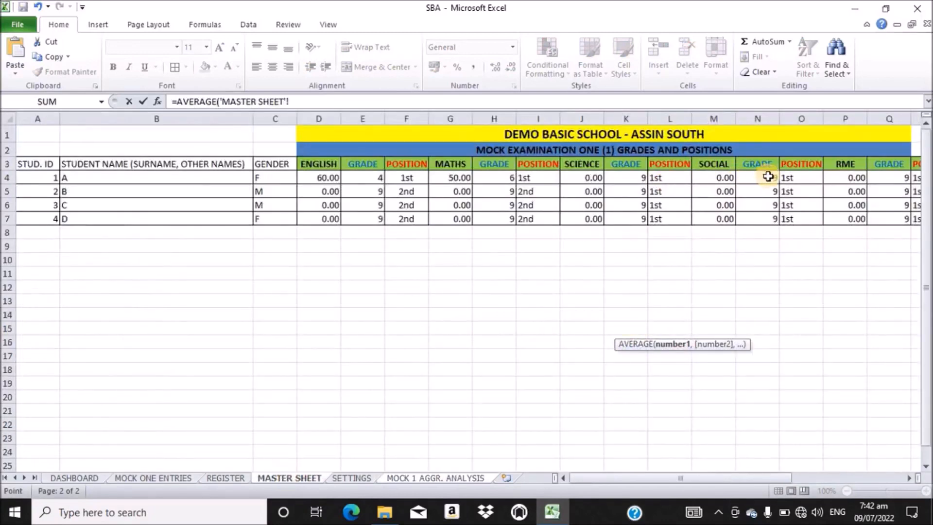
pyautogui.moveTo(769, 177); pyautogui.dragTo(771, 218)
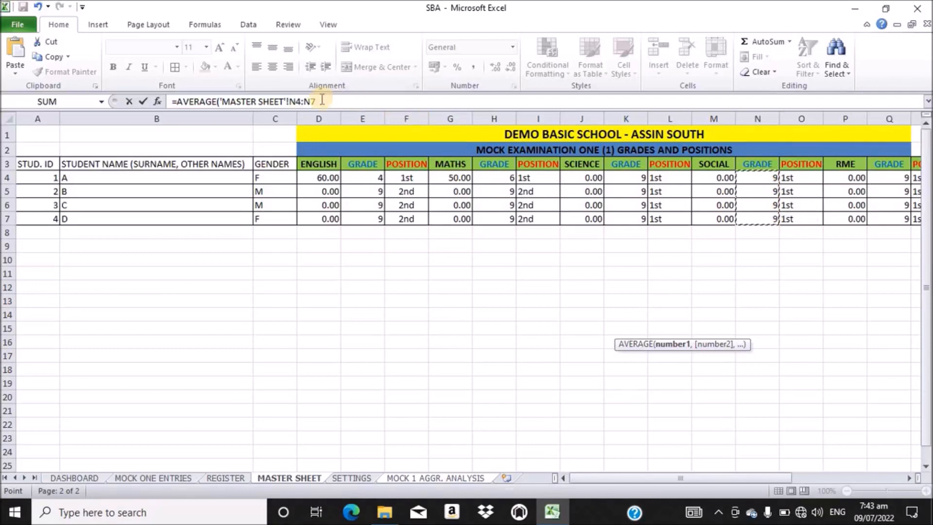
pyautogui.moveTo(320, 101); pyautogui.dragTo(293, 100)
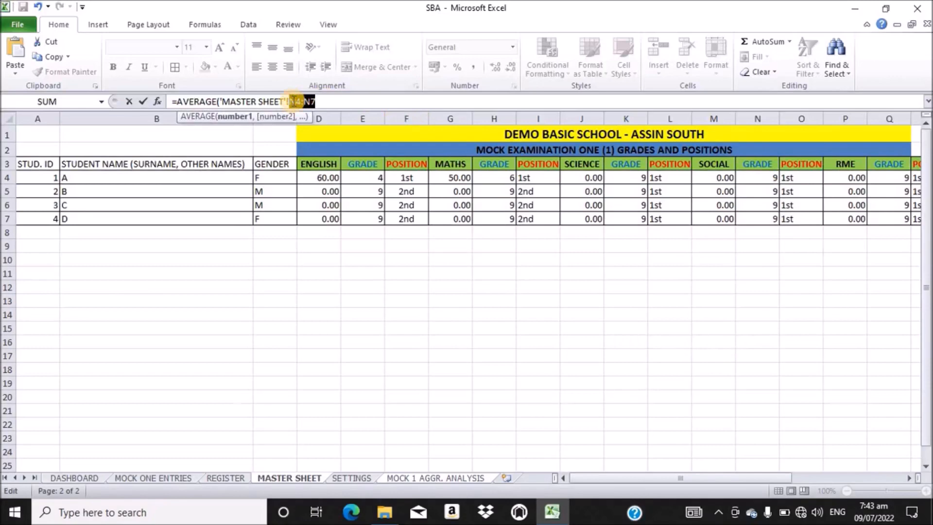
pyautogui.press('F4')
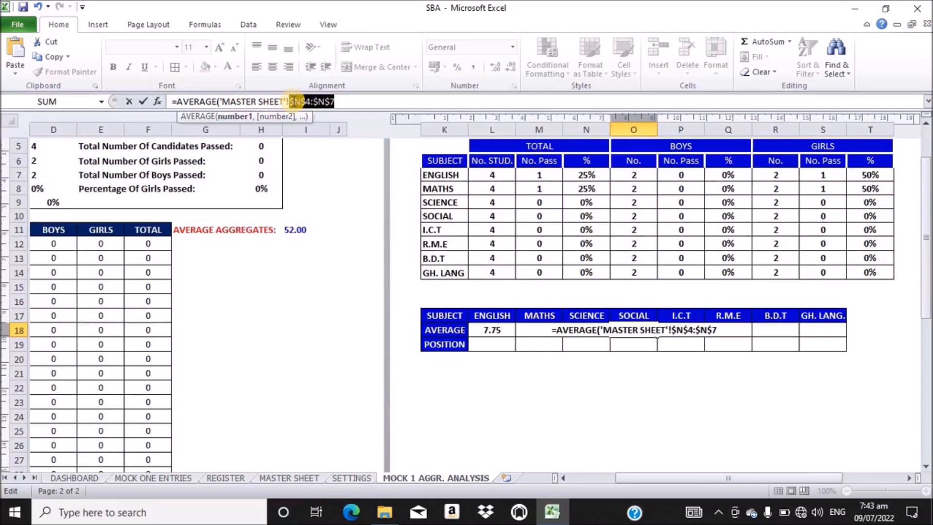
pyautogui.click(337, 101)
pyautogui.write(')')
pyautogui.press('Return')
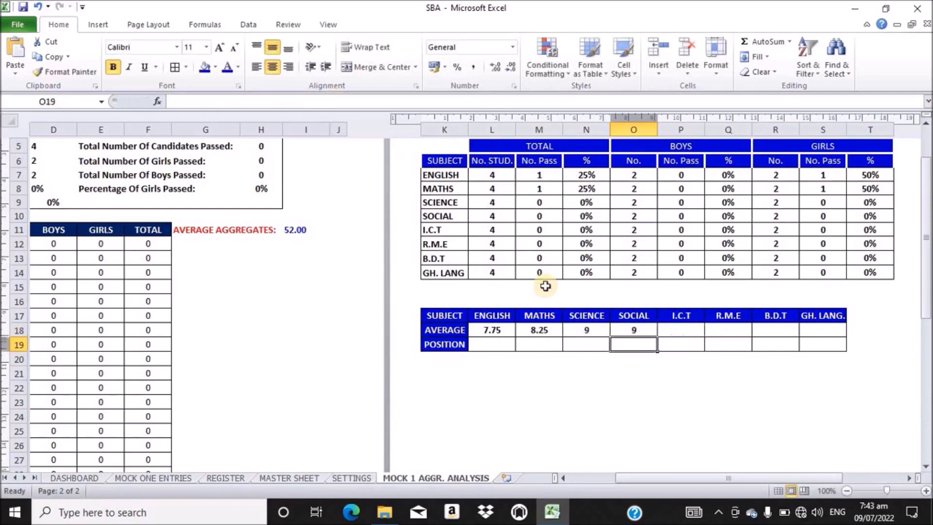
# Enter the I.C.T average formula =AVERAGE('MASTER SHEET'!$T$4:$T$7) in cell P18.
pyautogui.click(676, 334)
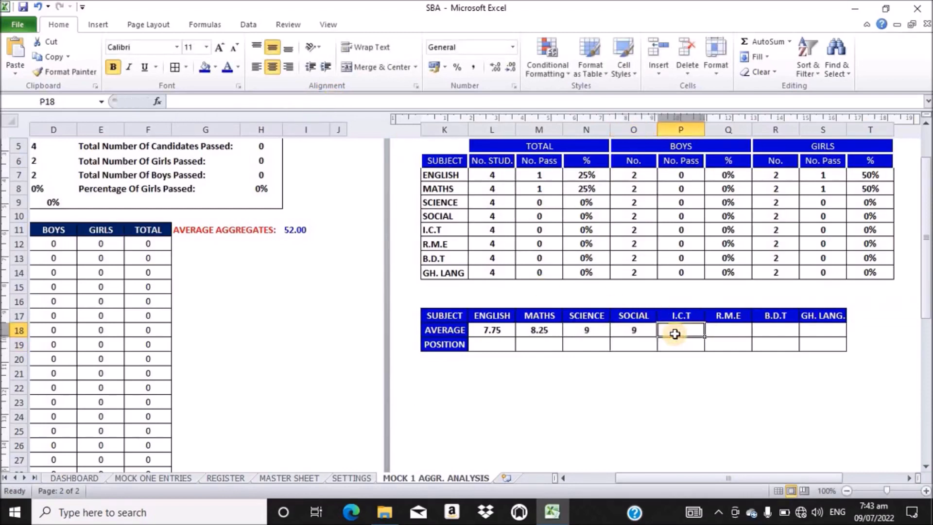
pyautogui.write('=AV')
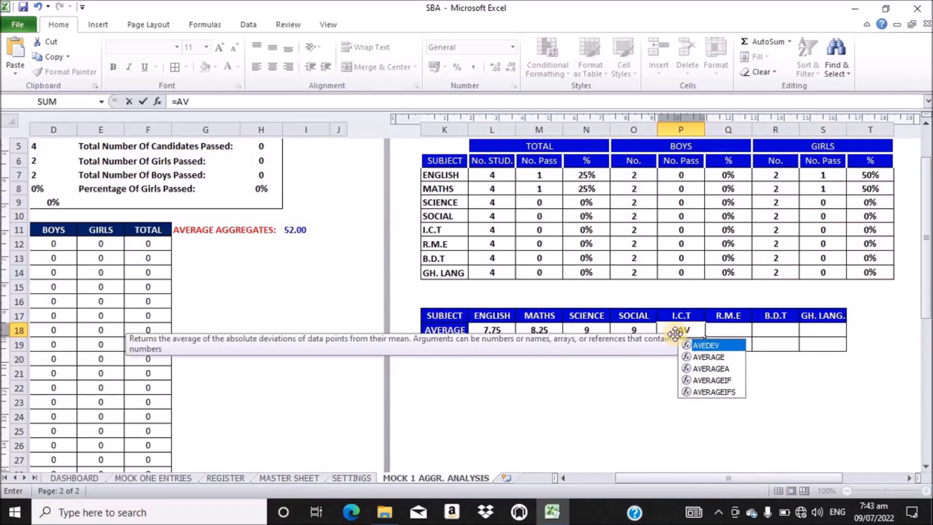
pyautogui.write('ER')
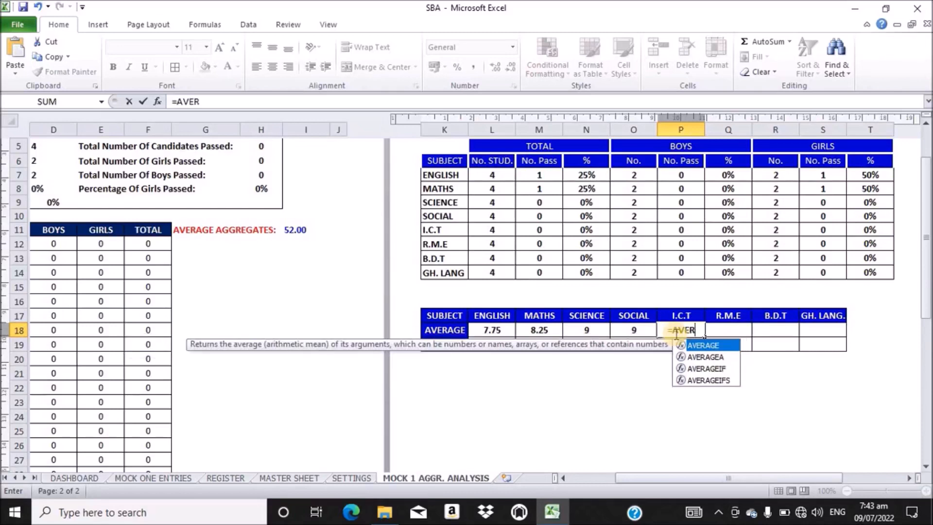
pyautogui.press('Tab')
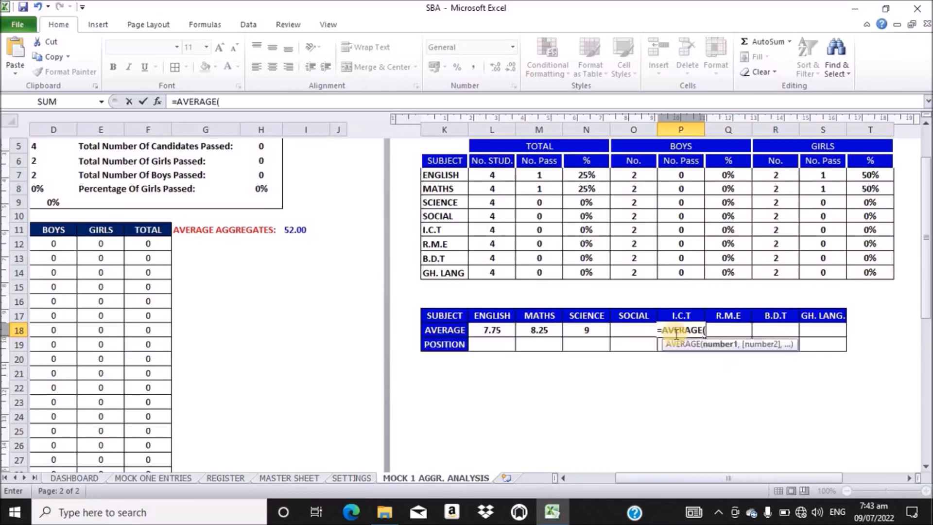
pyautogui.click(288, 479)
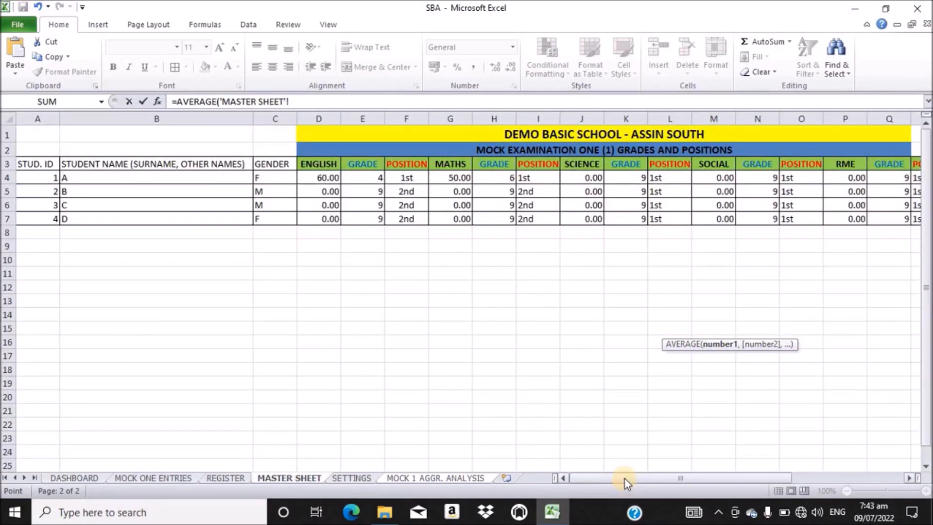
pyautogui.moveTo(624, 479); pyautogui.dragTo(671, 485)
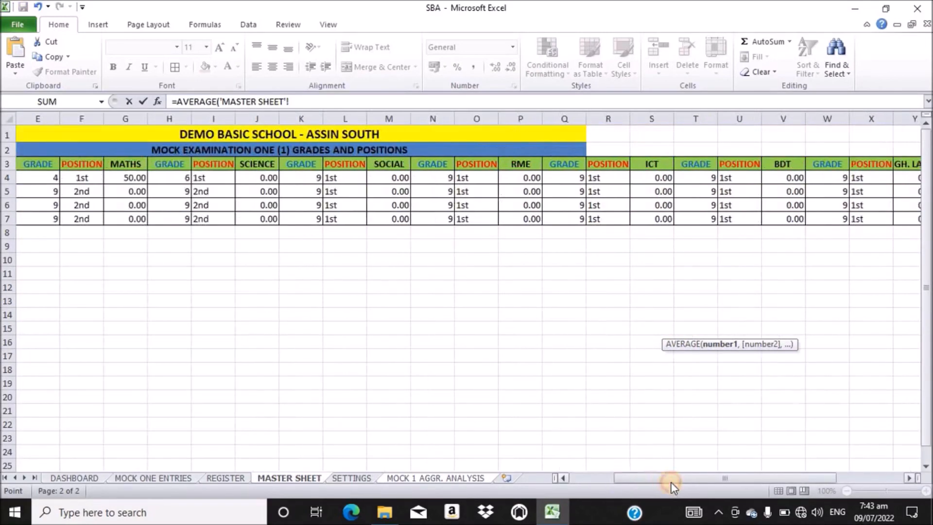
pyautogui.moveTo(696, 178); pyautogui.dragTo(695, 219)
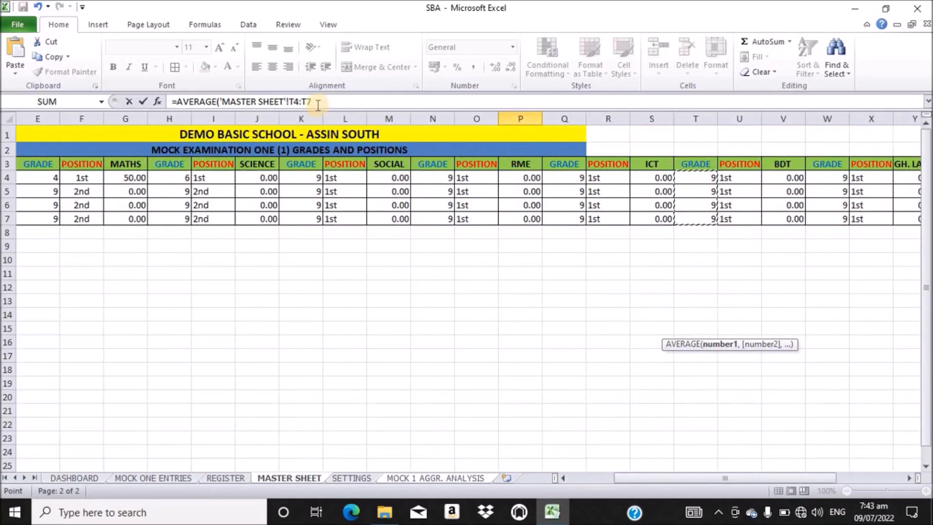
pyautogui.moveTo(312, 102); pyautogui.dragTo(291, 101)
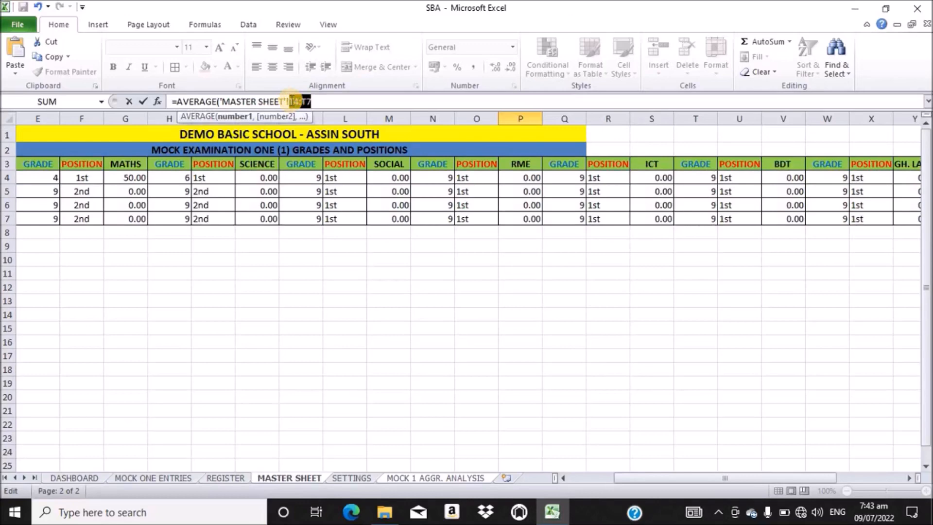
pyautogui.press('F4')
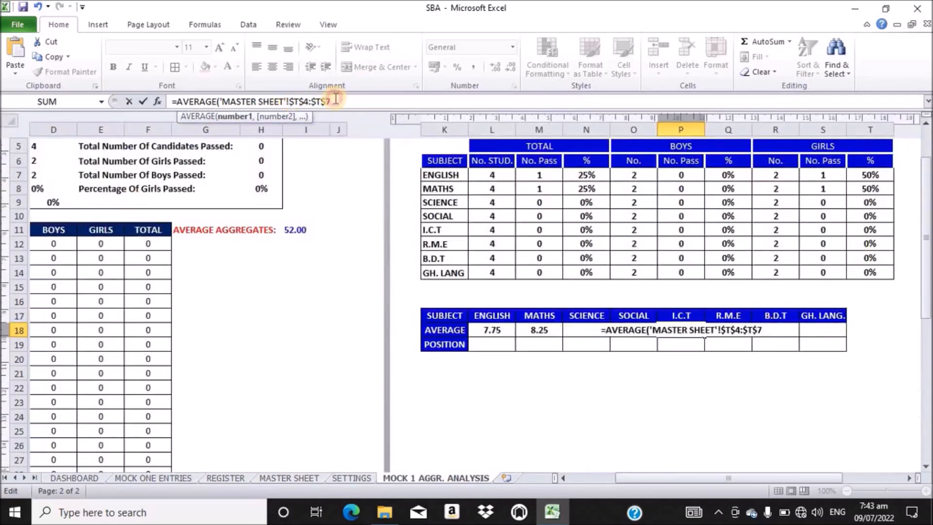
pyautogui.write(')')
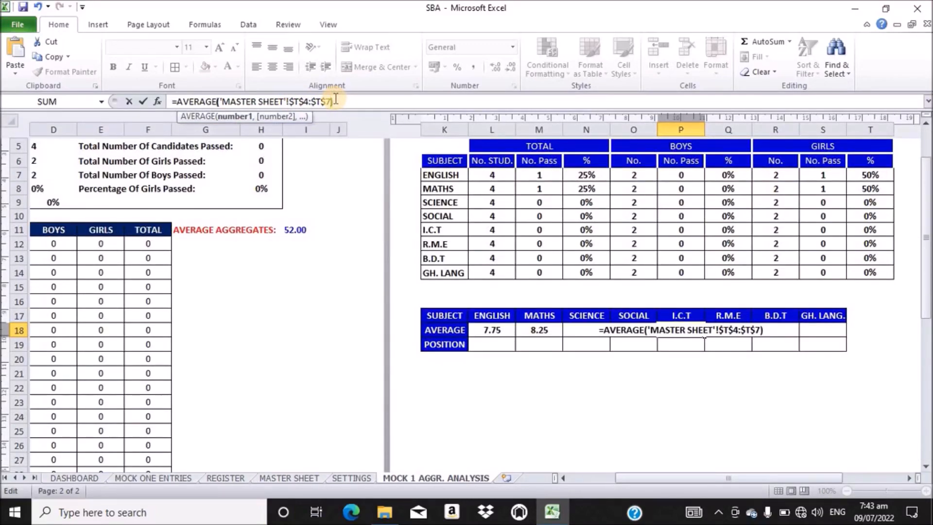
pyautogui.press('Return')
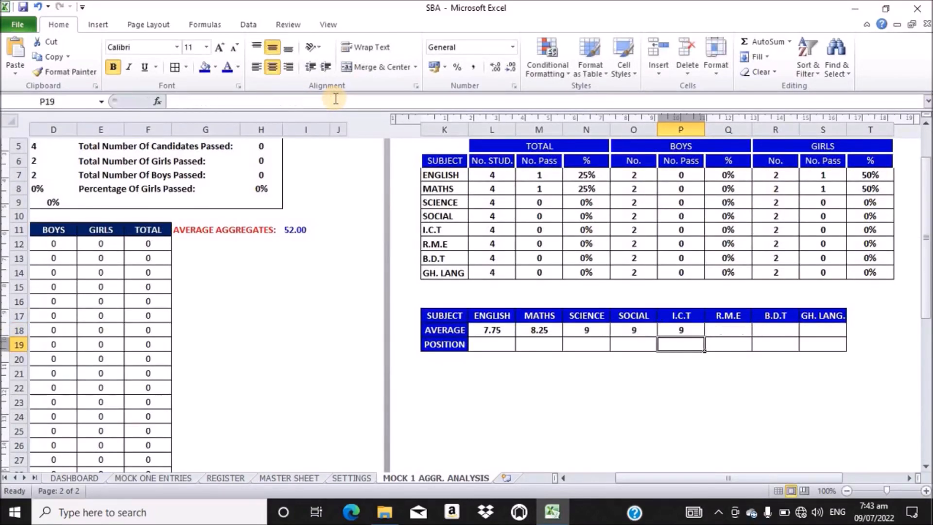
# Enter the R.M.E average formula =AVERAGE('MASTER SHEET'!$Q$4:$Q$7) in cell Q18.
pyautogui.click(714, 330)
pyautogui.write('=')
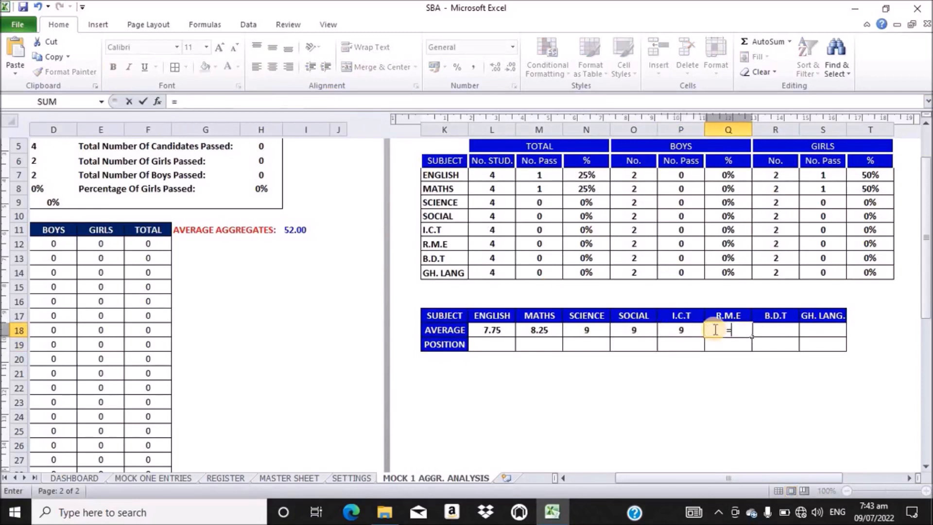
pyautogui.write('AVER')
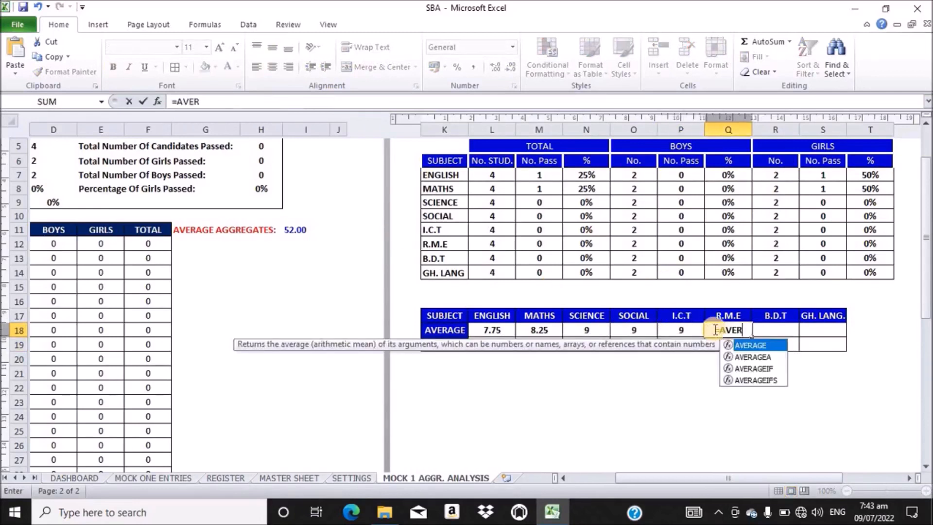
pyautogui.press('Tab')
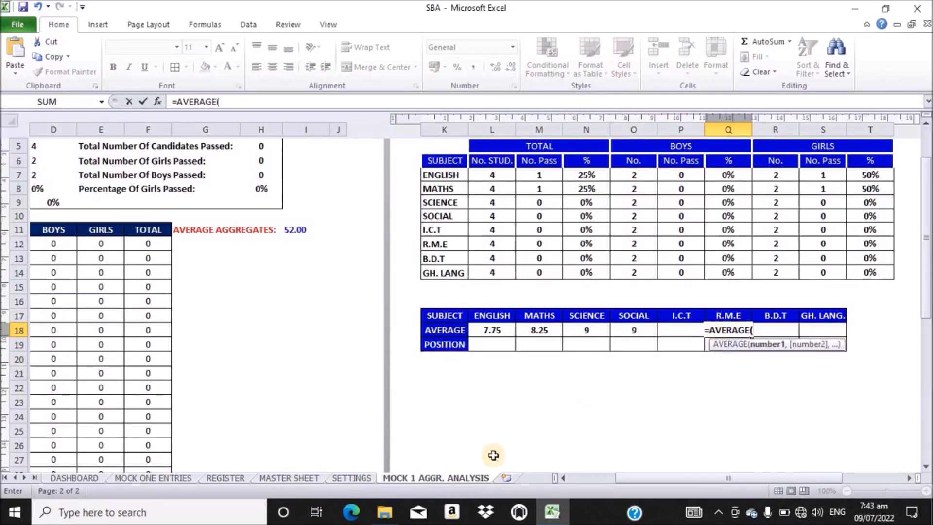
pyautogui.click(275, 479)
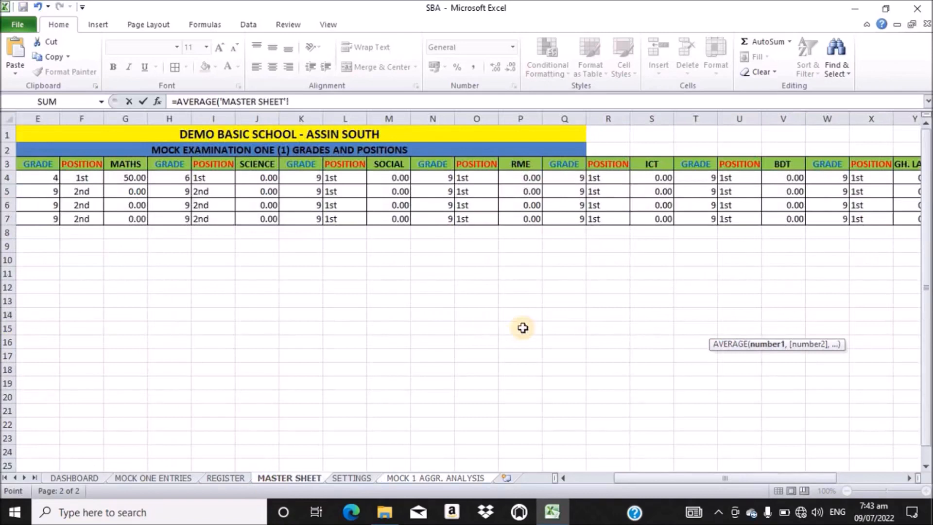
pyautogui.moveTo(562, 177); pyautogui.dragTo(562, 212)
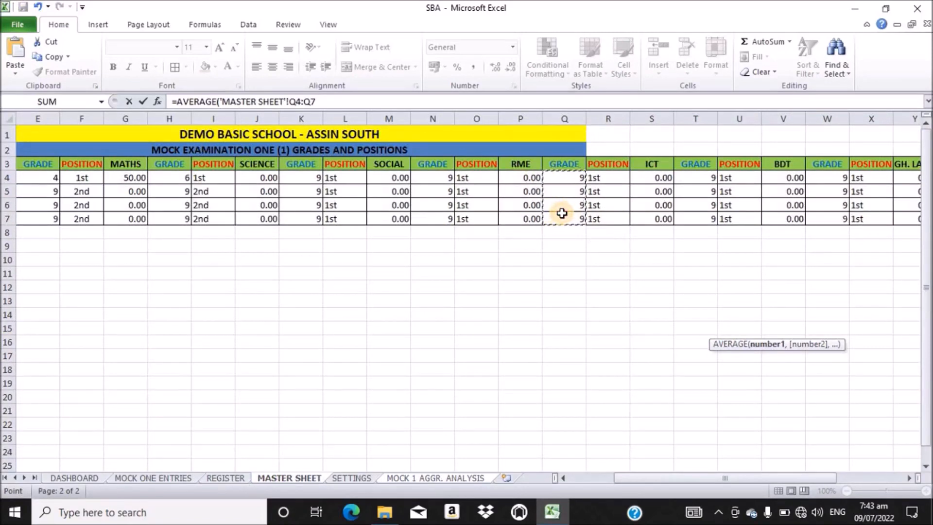
pyautogui.moveTo(319, 100); pyautogui.dragTo(292, 97)
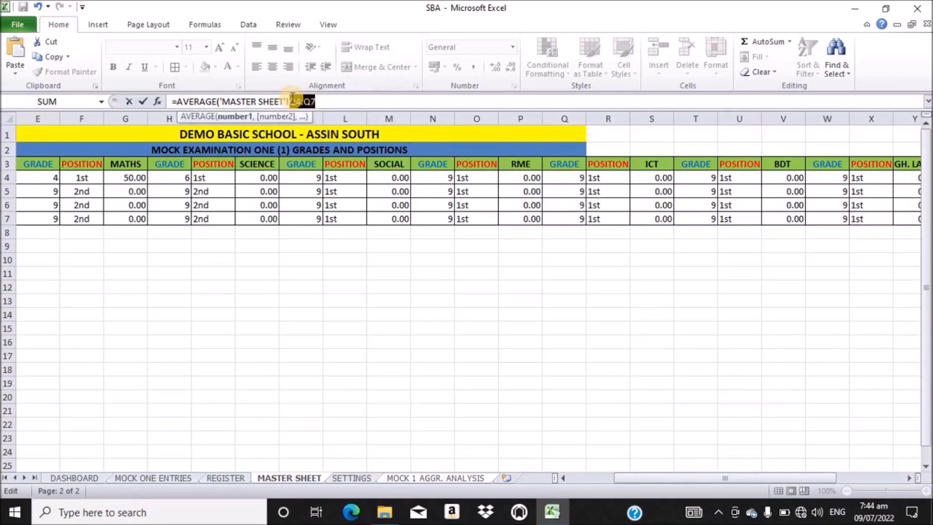
pyautogui.press('F4')
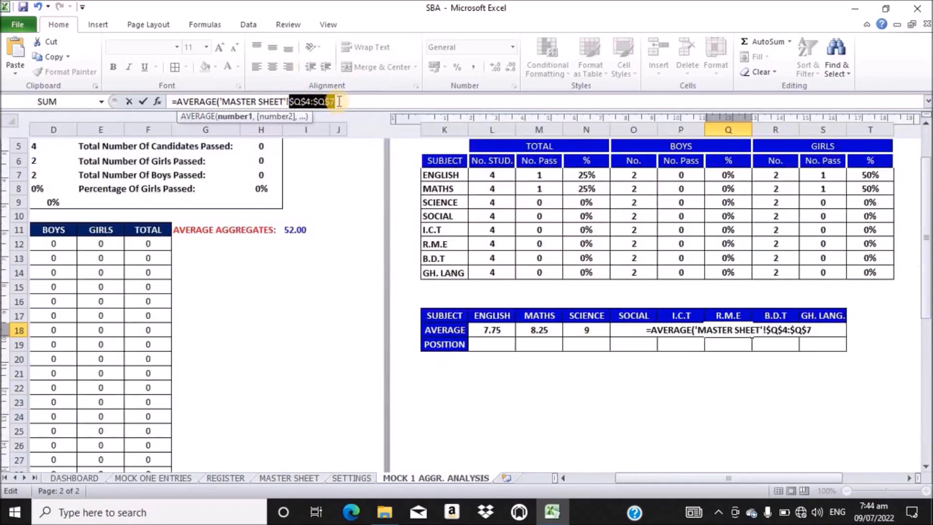
pyautogui.write(')')
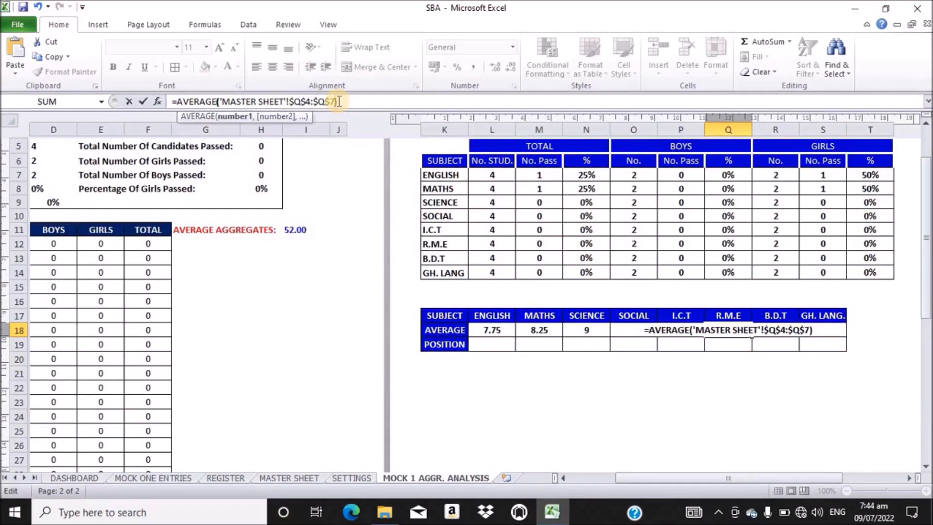
pyautogui.press('Return')
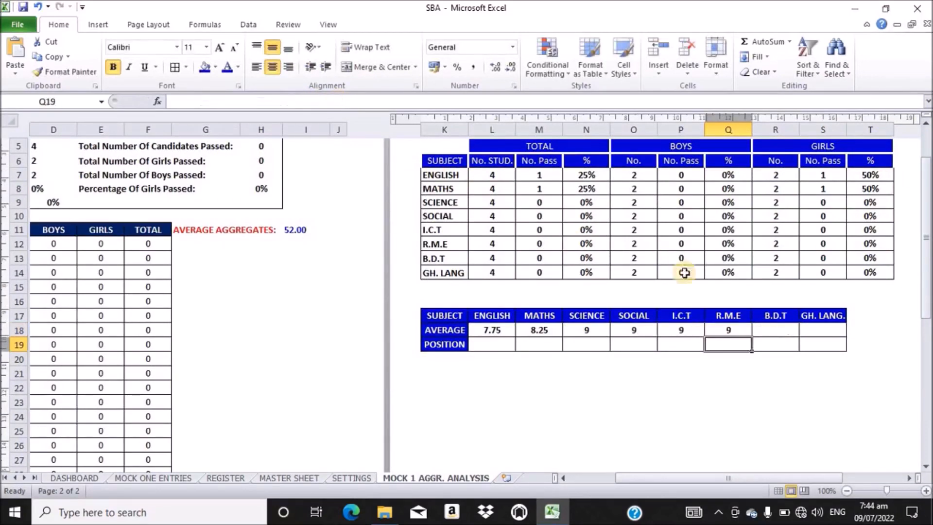
# Enter the B.D.T average formula =AVERAGE('MASTER SHEET'!$W$4:$W$7) in cell R18.
pyautogui.click(773, 328)
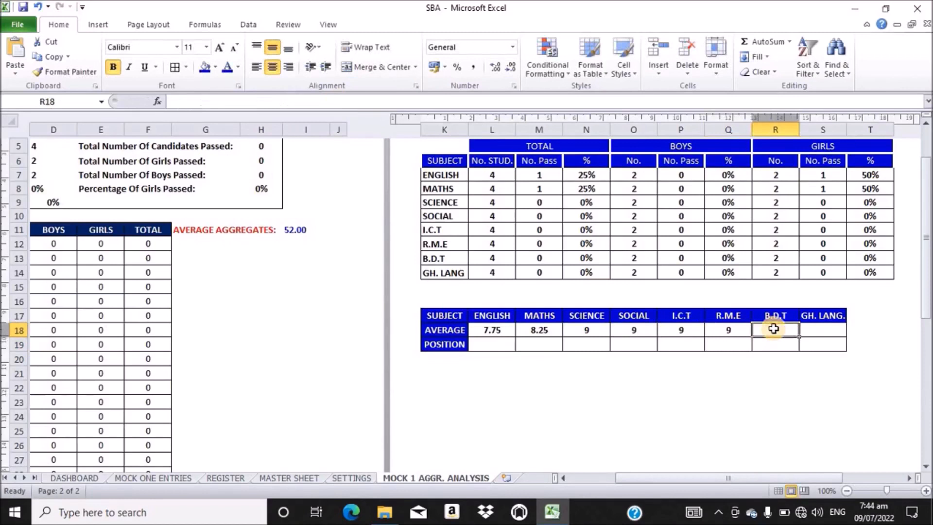
pyautogui.write('=')
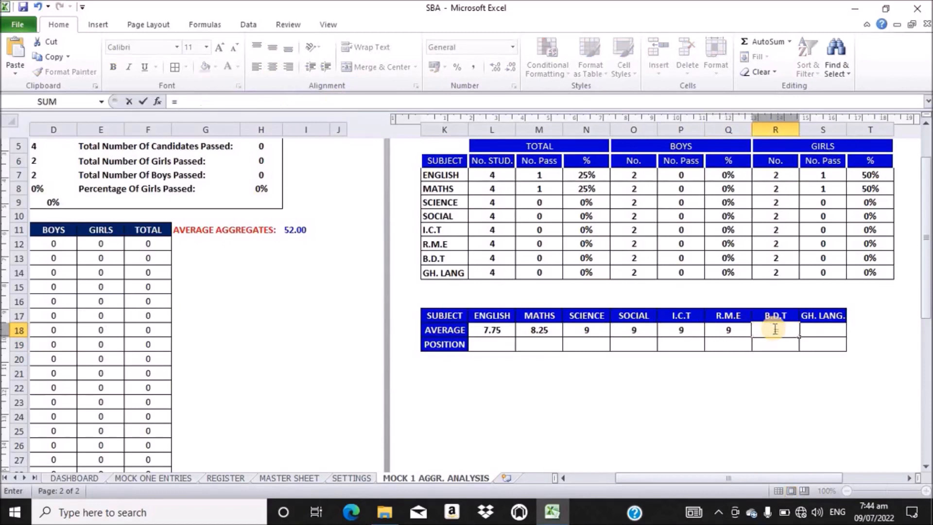
pyautogui.write('AVER')
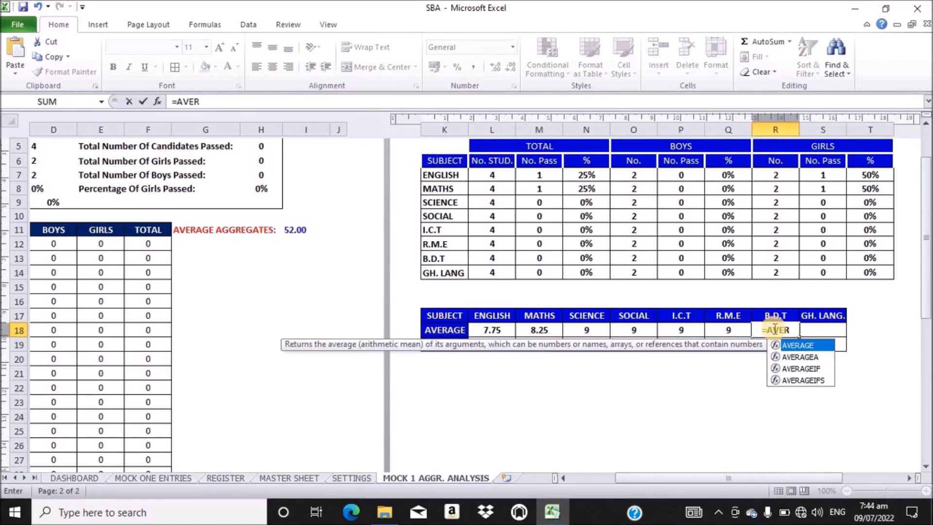
pyautogui.press('Tab')
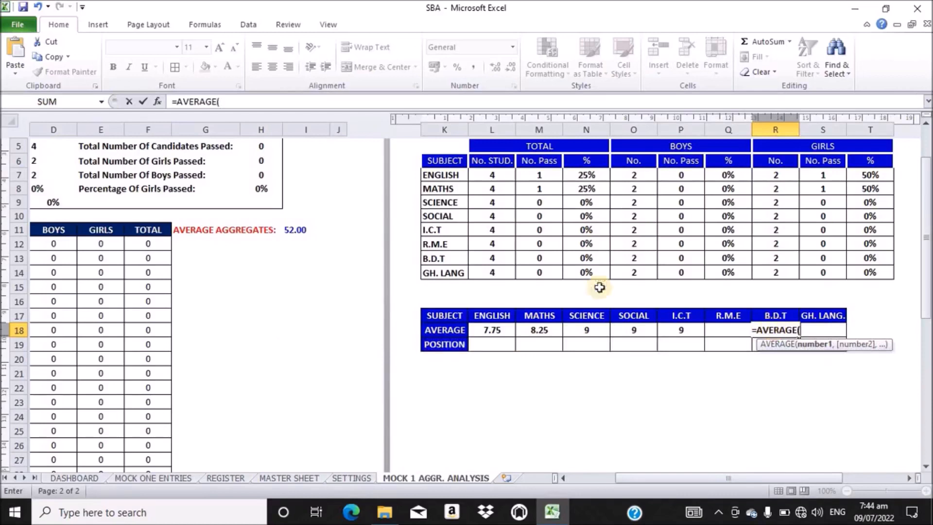
pyautogui.click(293, 474)
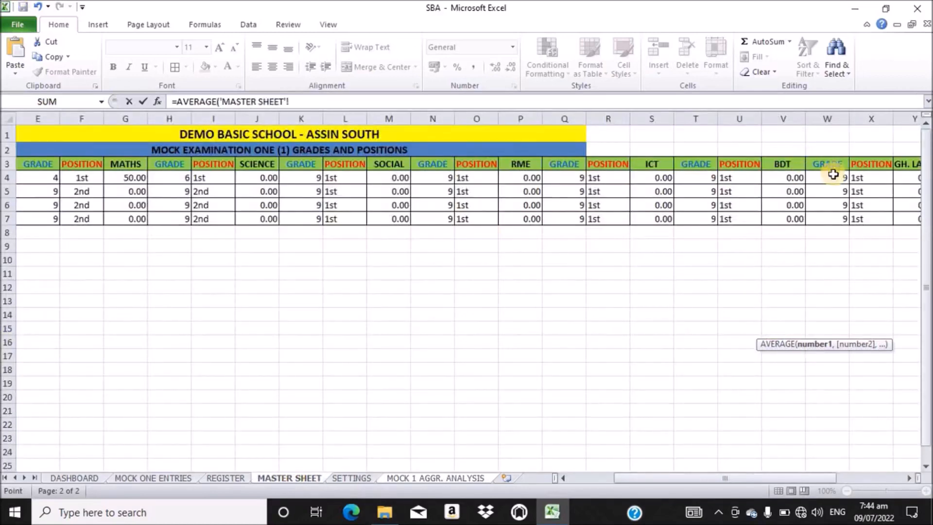
pyautogui.moveTo(832, 177); pyautogui.dragTo(835, 213)
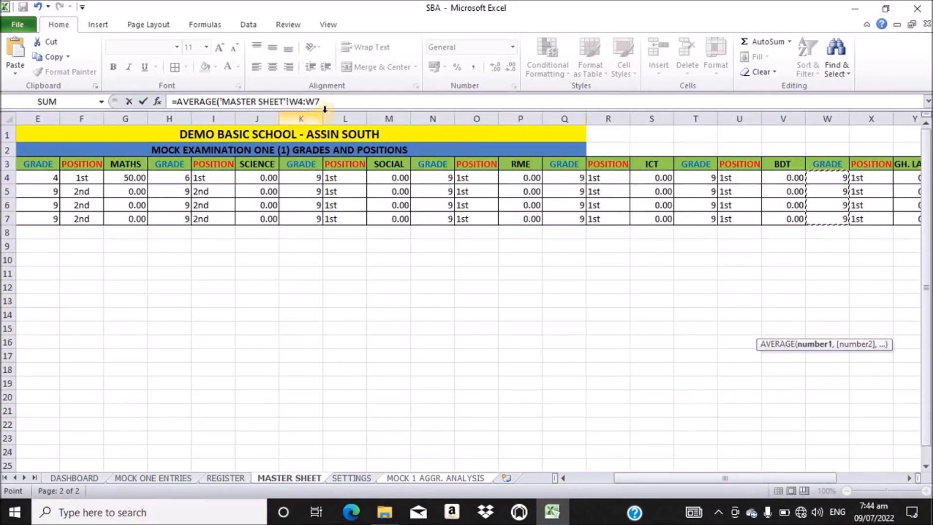
pyautogui.moveTo(322, 103); pyautogui.dragTo(295, 102)
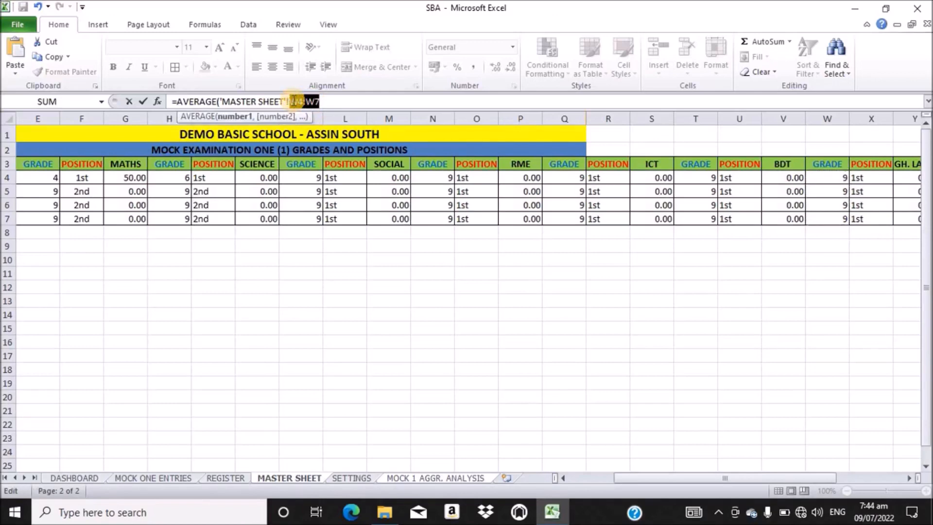
pyautogui.press('F4')
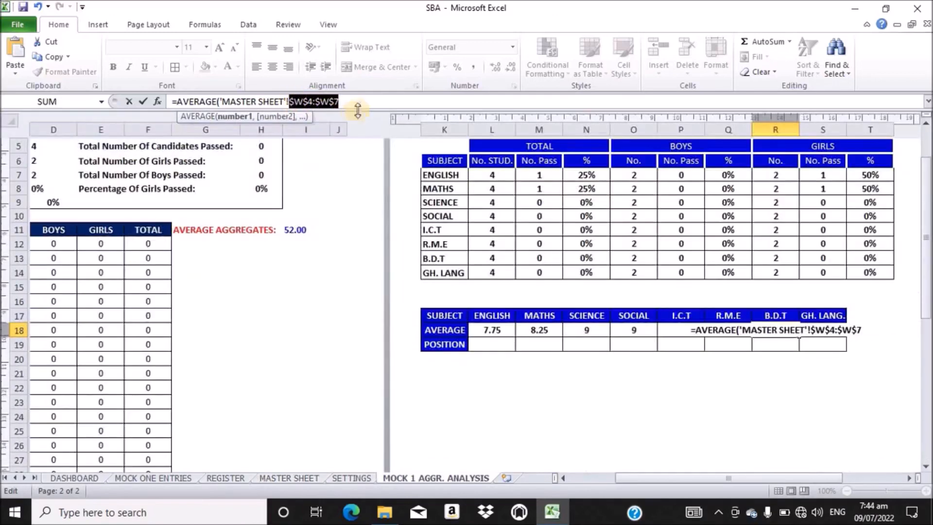
pyautogui.click(348, 99)
pyautogui.write(')')
pyautogui.press('Return')
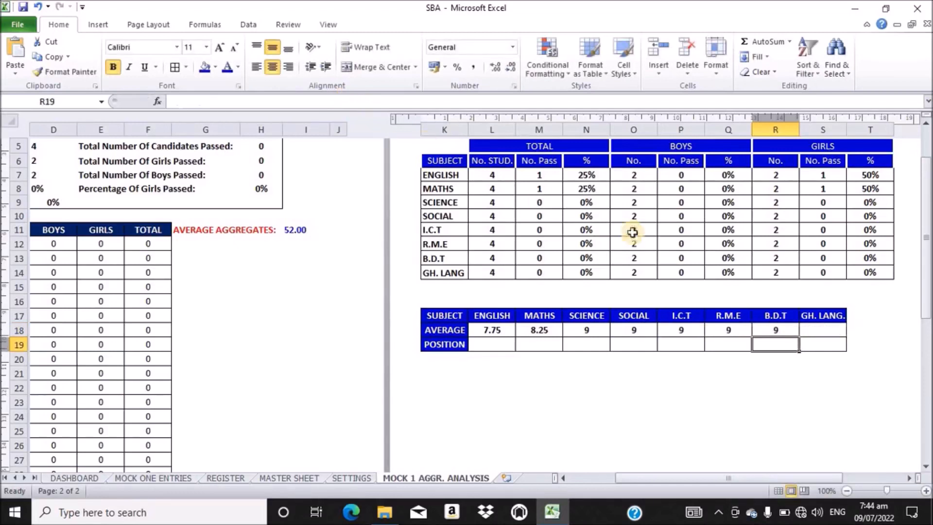
# Enter the GH. LANG. average formula =AVERAGE('MASTER SHEET'!$Z$4:$Z$7) in cell S18.
pyautogui.click(813, 330)
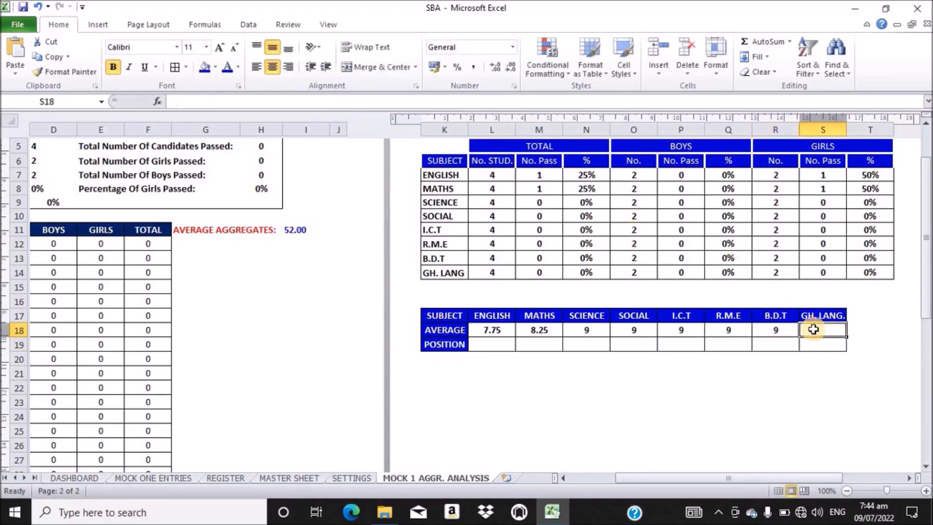
pyautogui.write('=AVER')
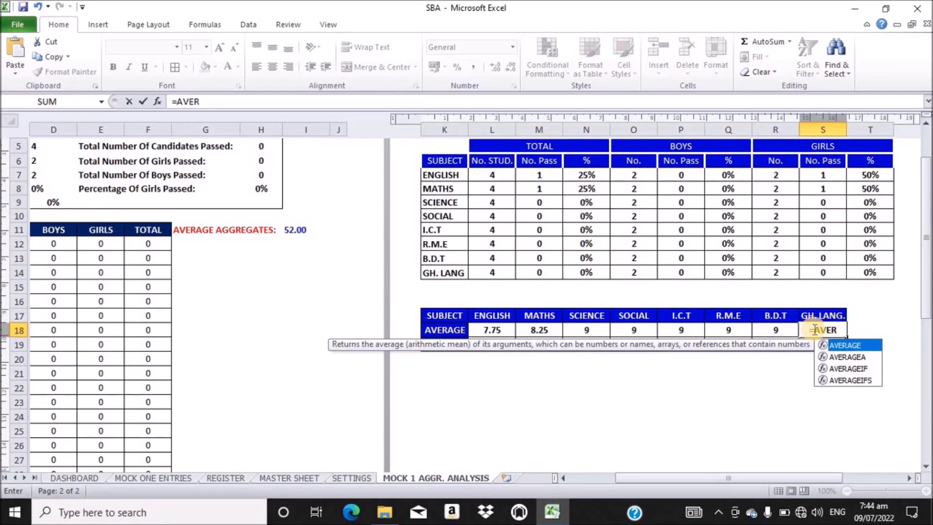
pyautogui.press('Tab')
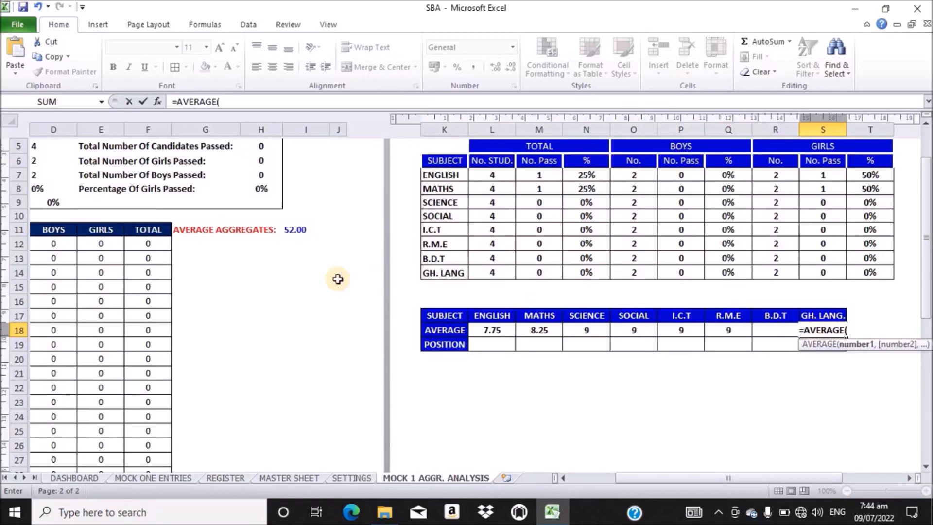
pyautogui.click(296, 477)
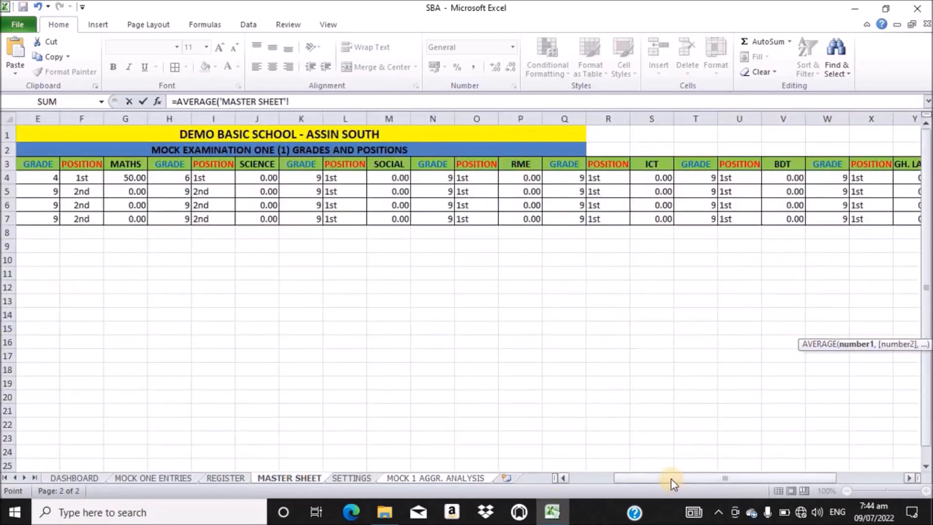
pyautogui.moveTo(672, 484); pyautogui.dragTo(710, 483)
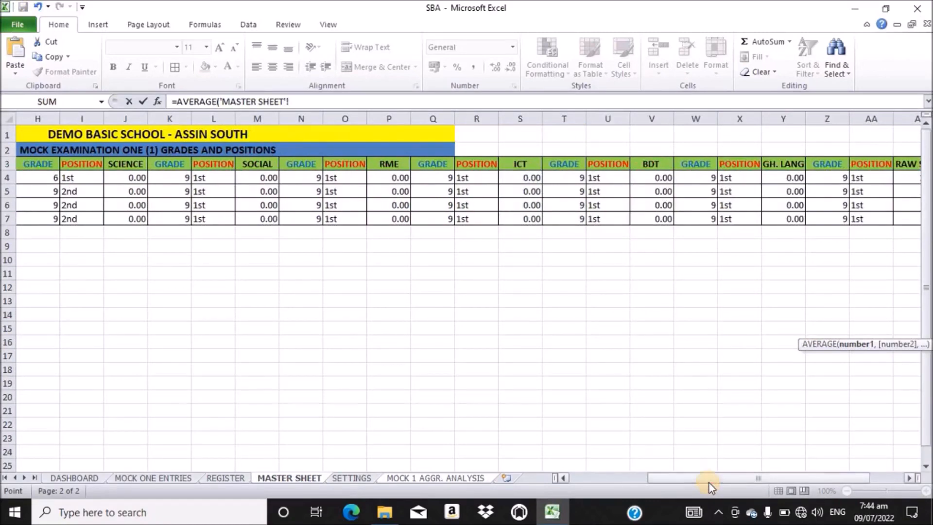
pyautogui.moveTo(828, 178); pyautogui.dragTo(828, 218)
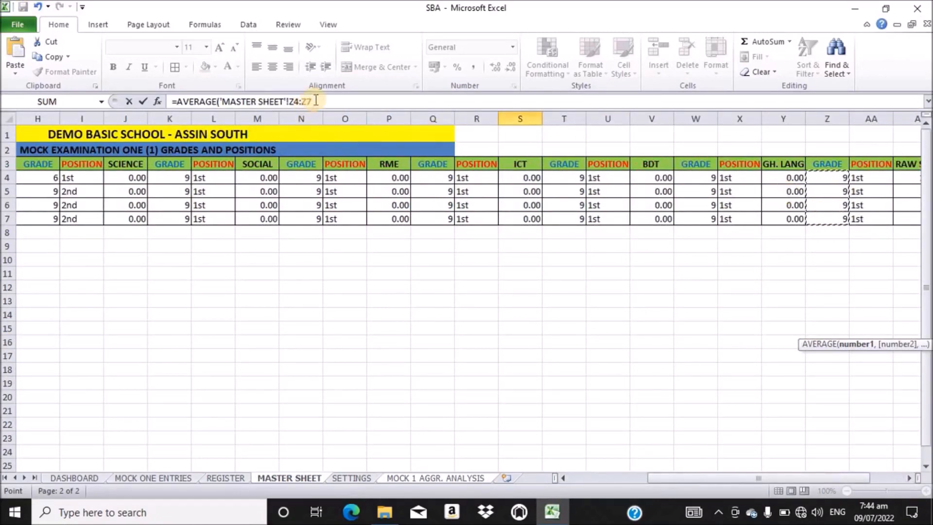
pyautogui.moveTo(314, 102); pyautogui.dragTo(290, 101)
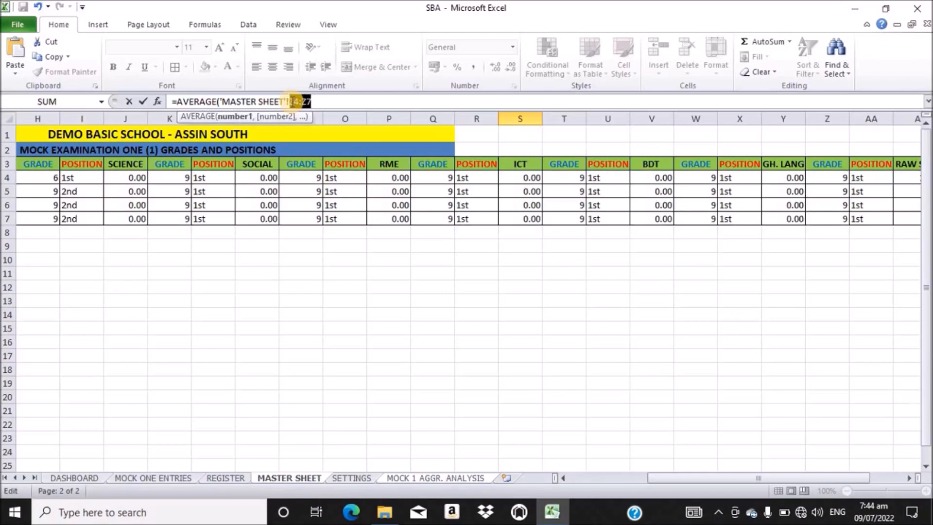
pyautogui.press('F4')
pyautogui.click(333, 101)
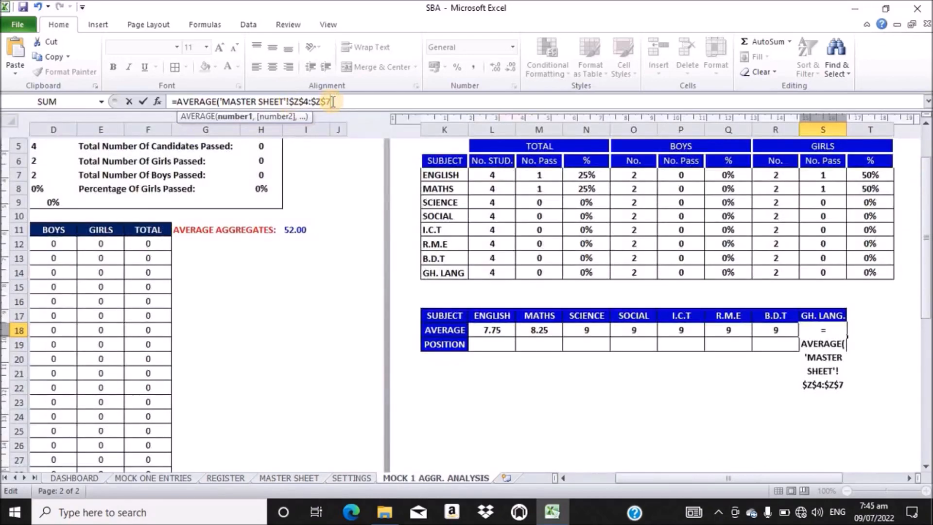
pyautogui.write(')')
pyautogui.press('Return')
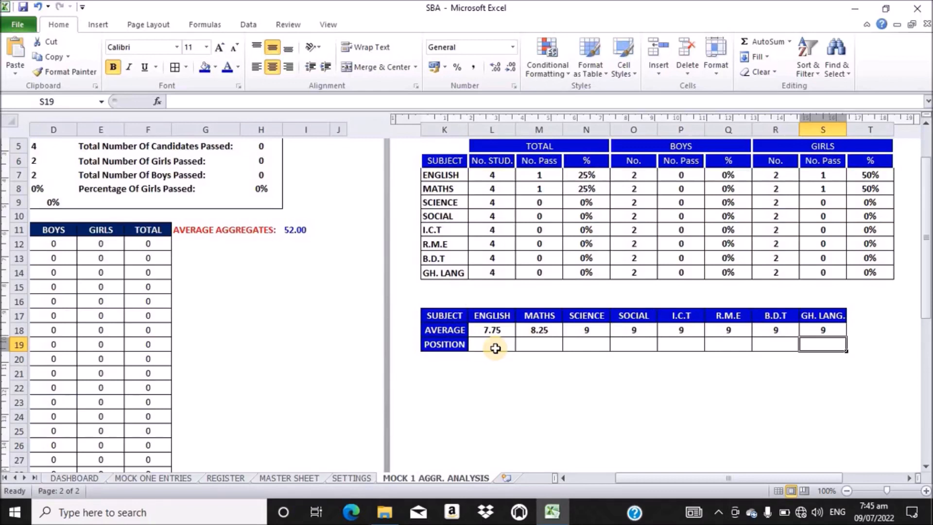
# Start the ENGLISH position formula in cell L19 with =CHOOSE(RANK.AVG(.
pyautogui.write('=')
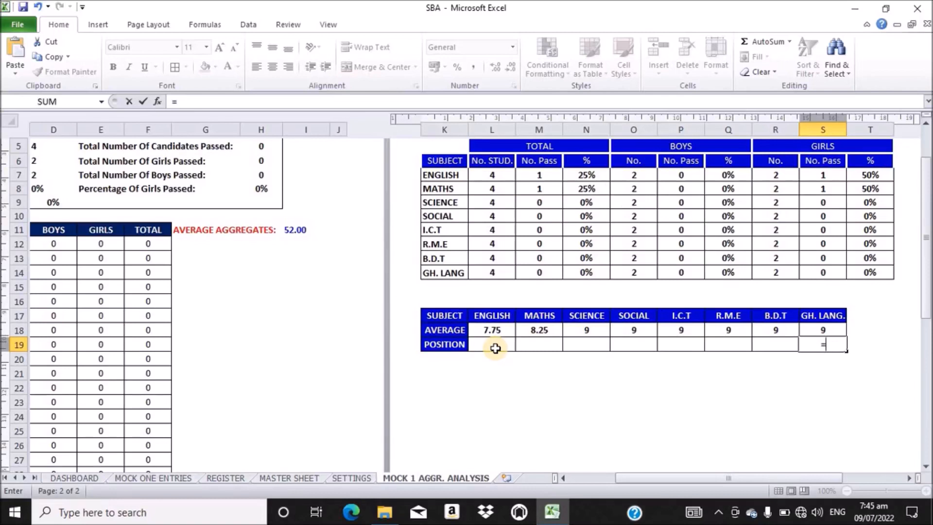
pyautogui.press('Escape')
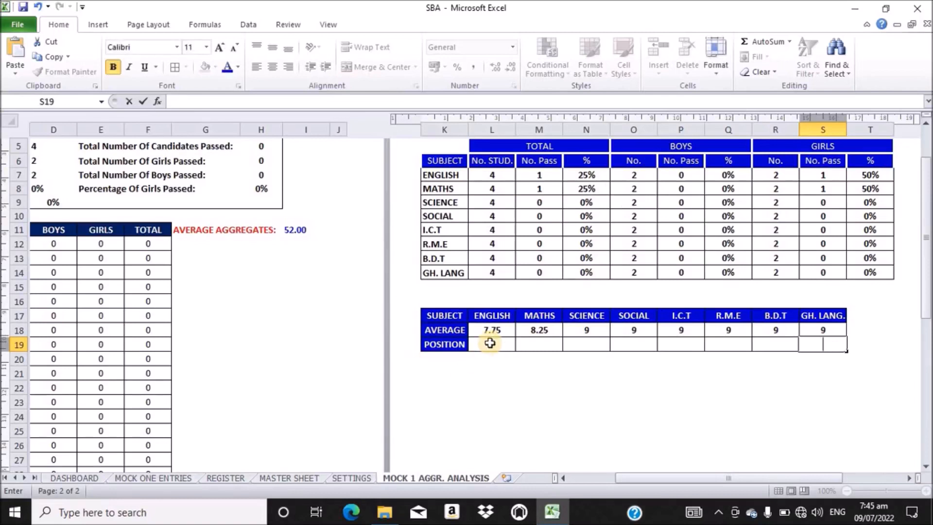
pyautogui.click(490, 343)
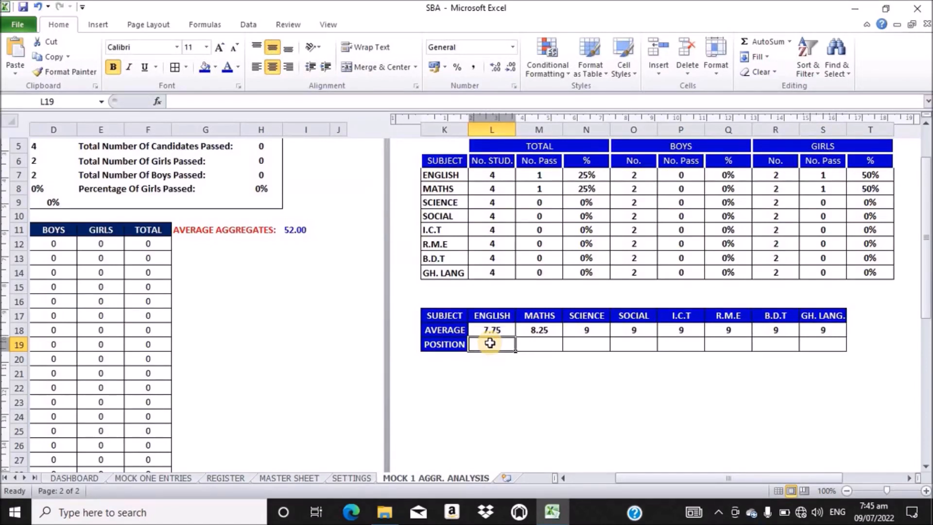
pyautogui.write('=')
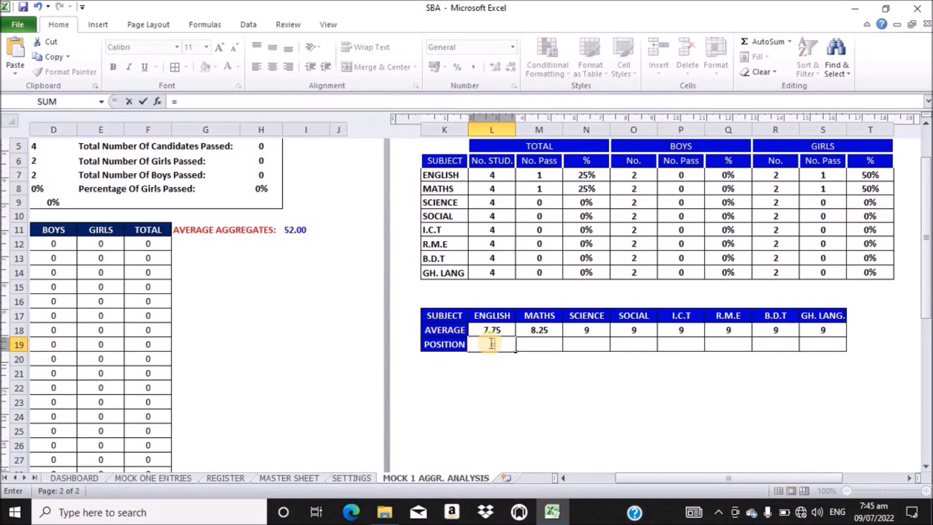
pyautogui.write('CH')
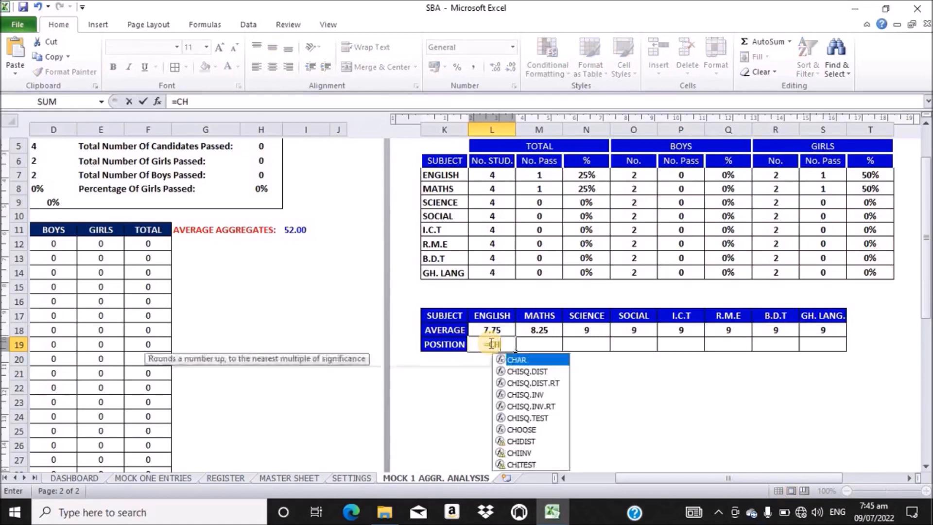
pyautogui.write('O')
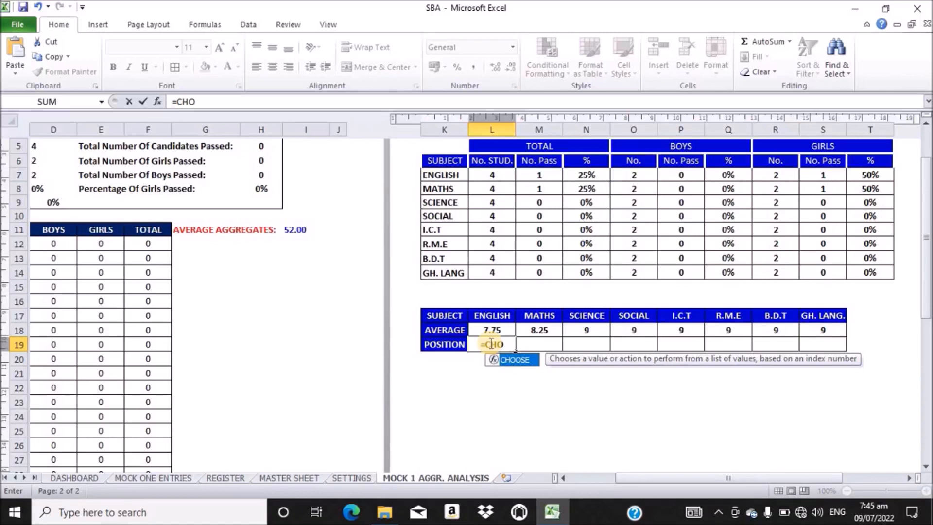
pyautogui.press('Tab')
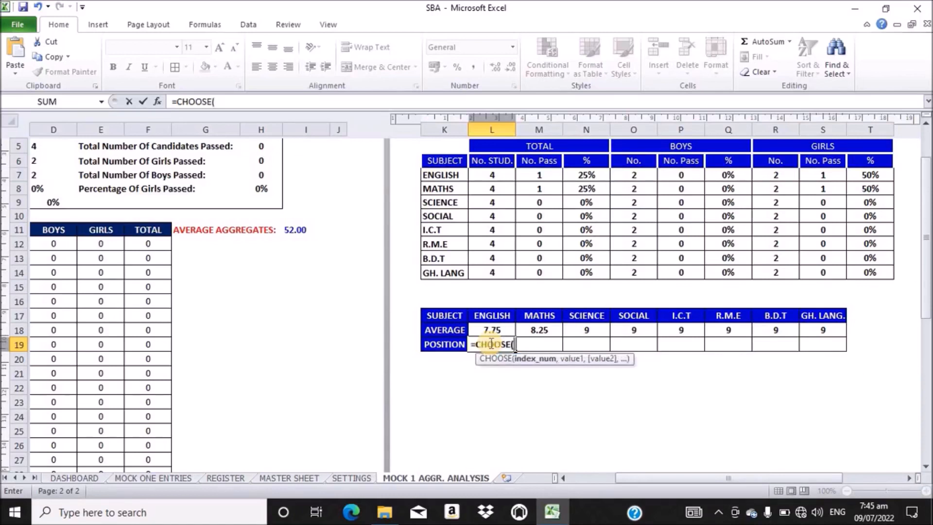
pyautogui.write('RA')
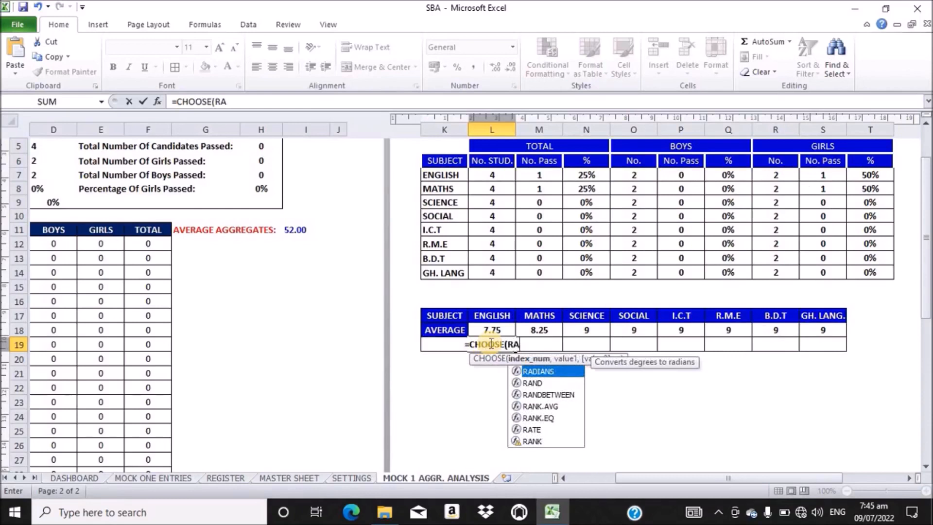
pyautogui.write('N')
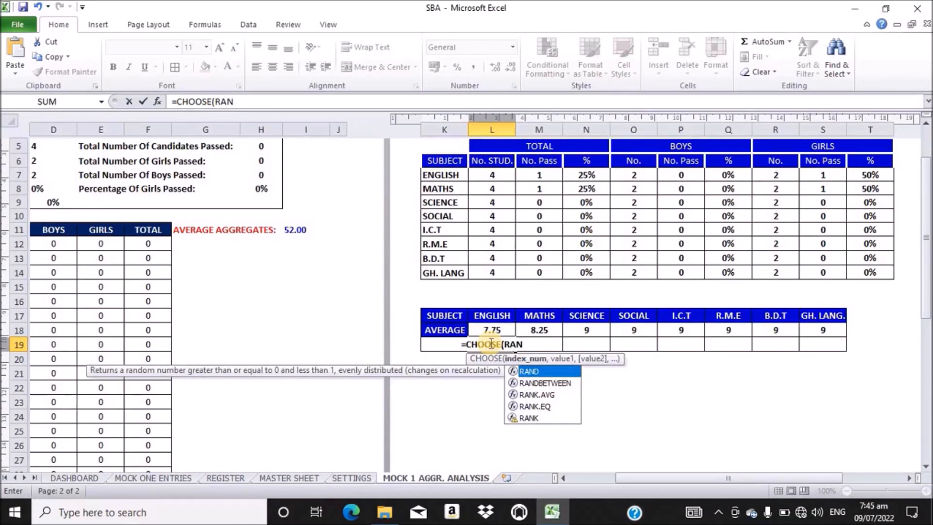
pyautogui.write('K')
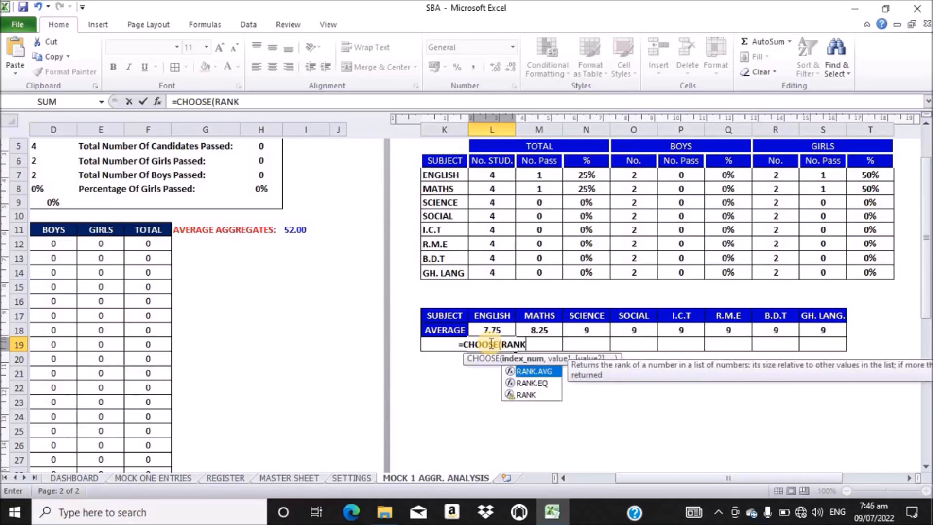
pyautogui.press('Tab')
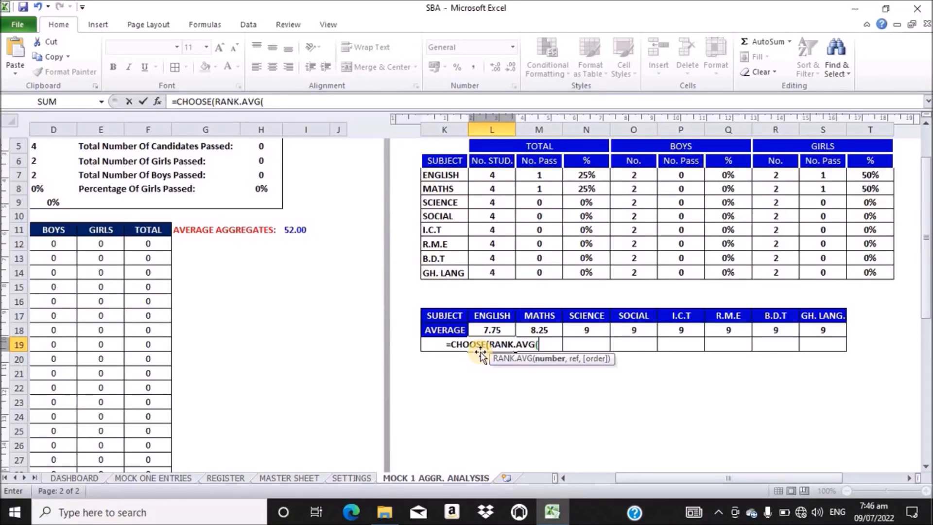
# Give RANK.AVG the number L19 and the reference range L19:S19 in the English position formula.
pyautogui.write('L')
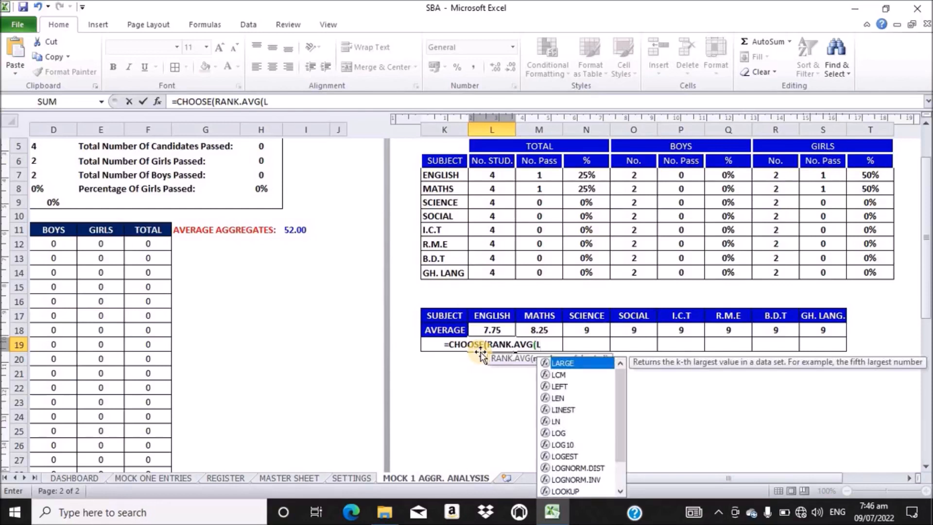
pyautogui.write('19')
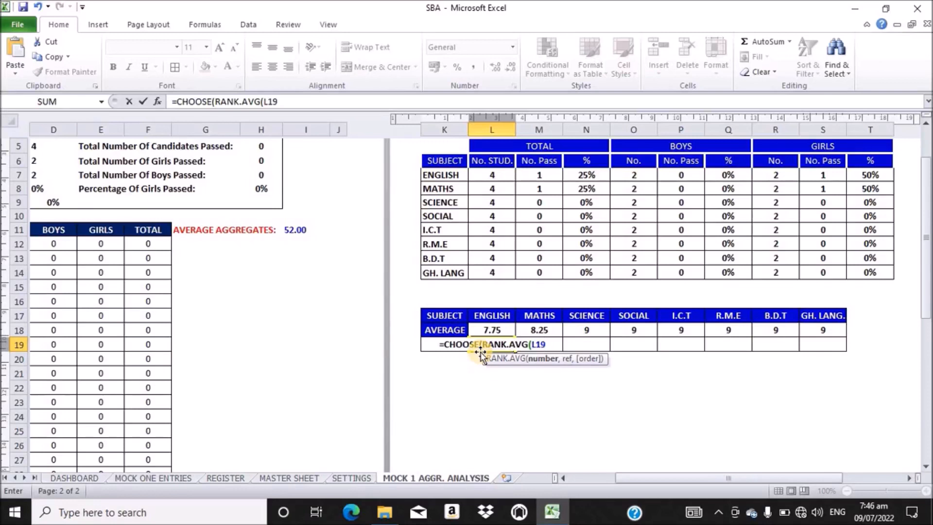
pyautogui.write(',')
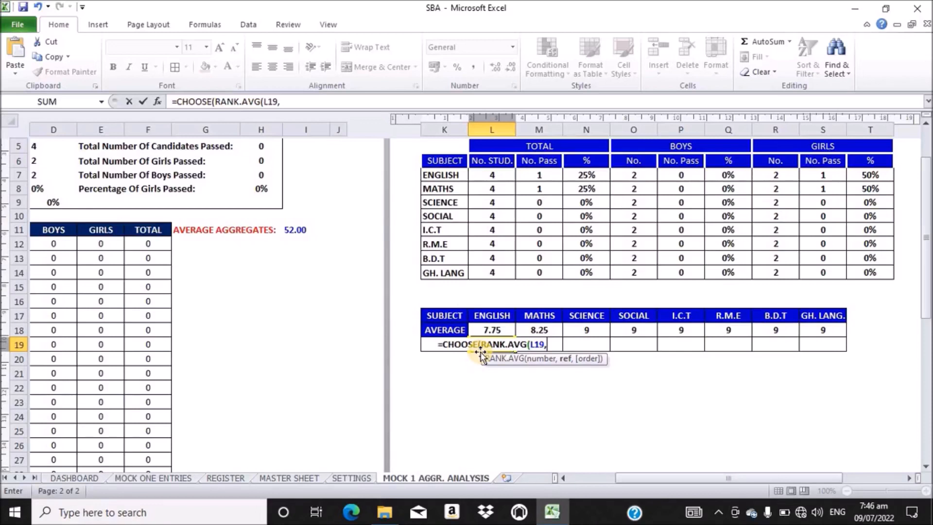
pyautogui.write('L')
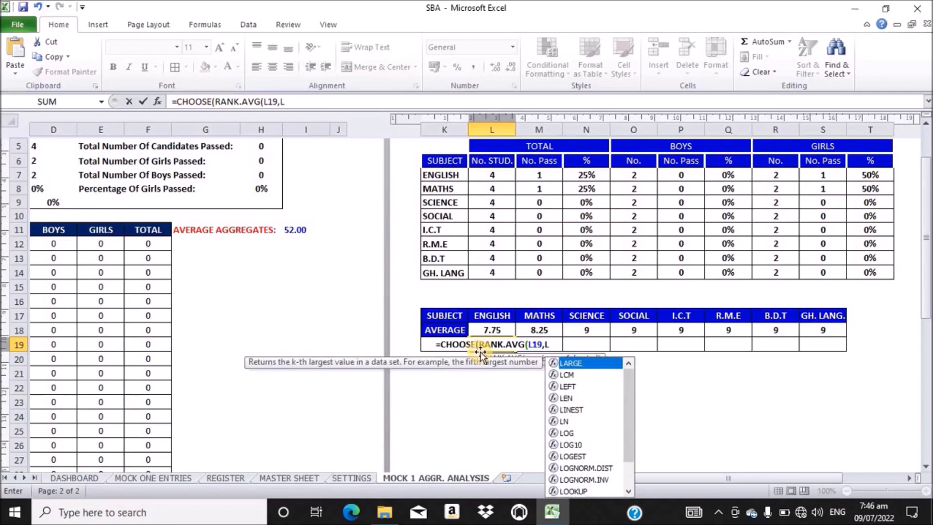
pyautogui.write('19')
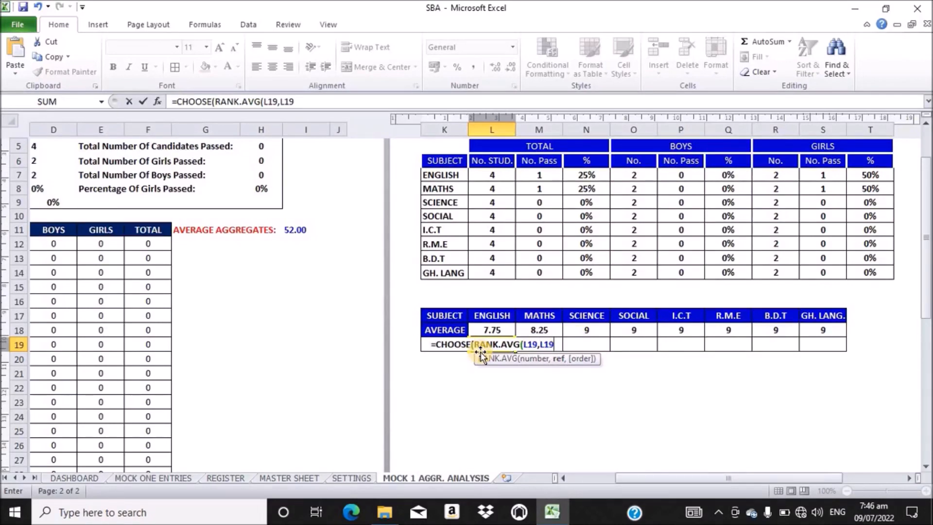
pyautogui.write(':')
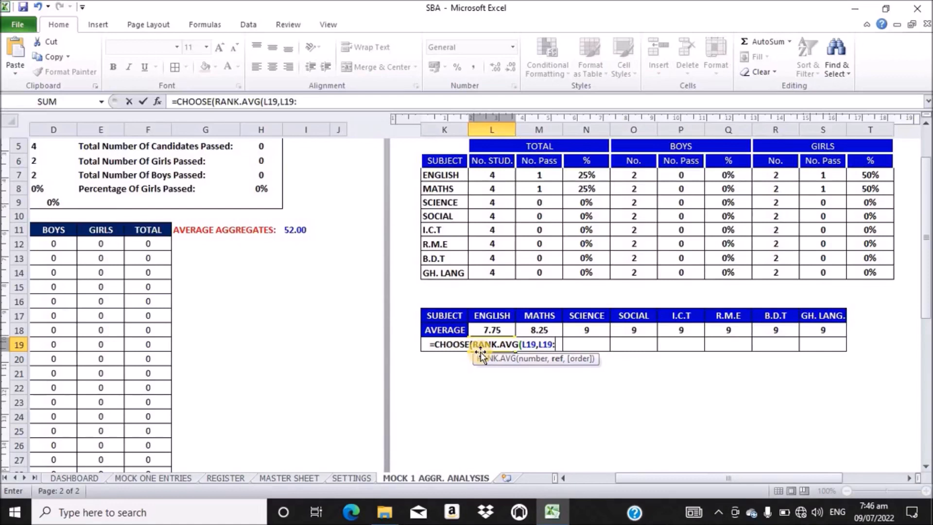
pyautogui.write('S')
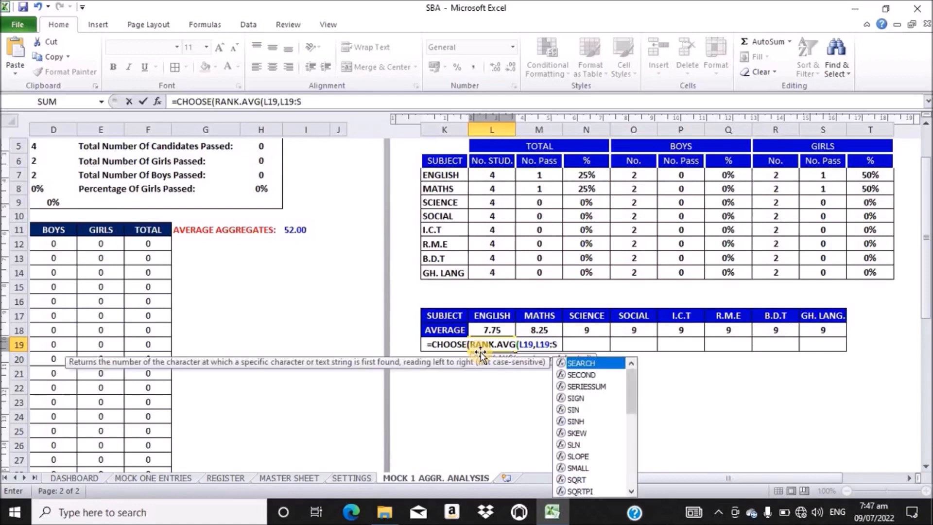
pyautogui.write('19')
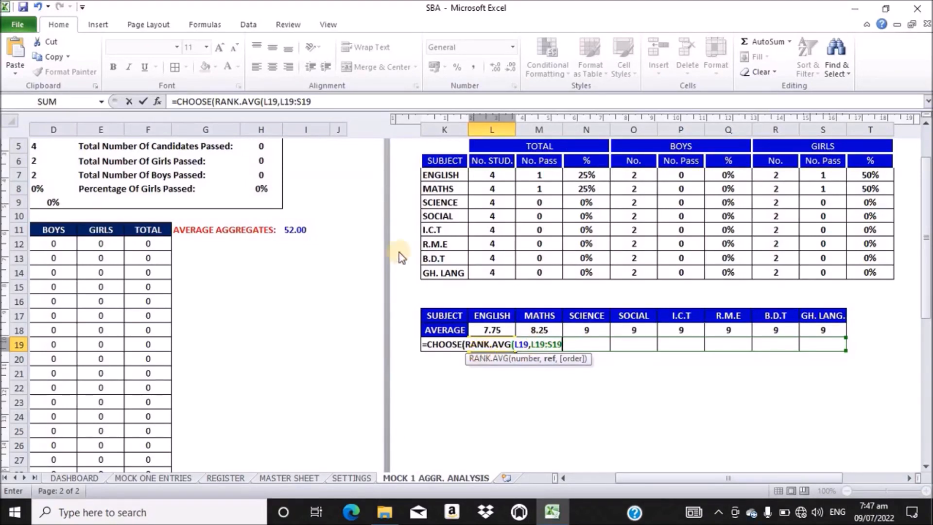
# Make the ranking range absolute as $L$19:$S$19, set the order to 1 for ascending, and close the RANK.AVG function.
pyautogui.moveTo(313, 101); pyautogui.dragTo(282, 99)
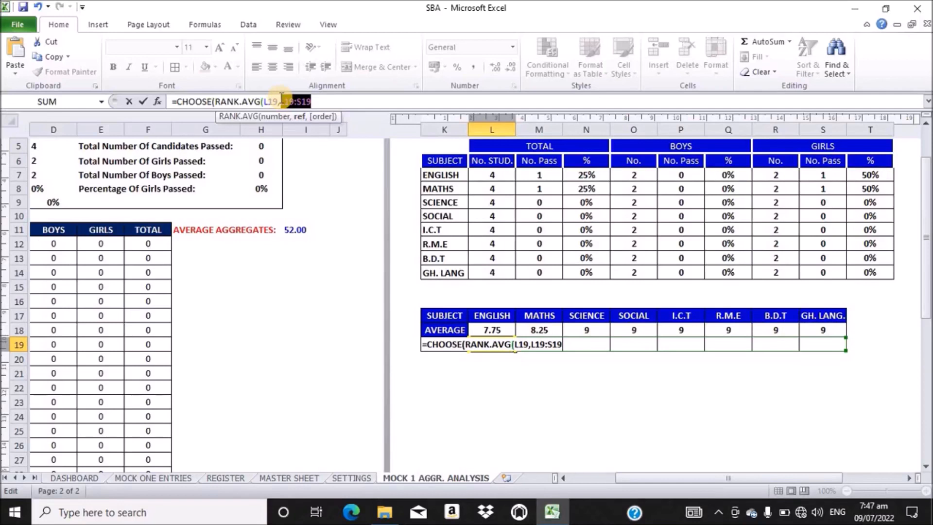
pyautogui.press('F4')
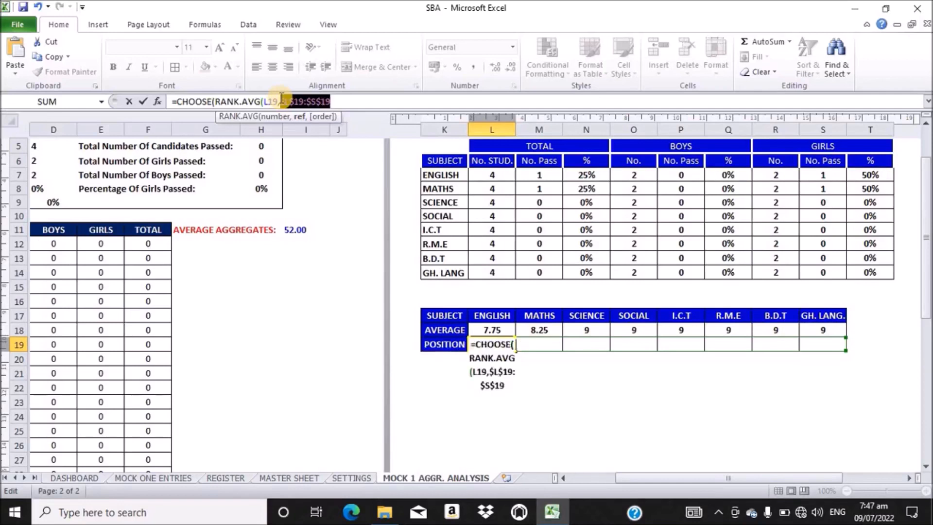
pyautogui.click(334, 100)
pyautogui.write(',1')
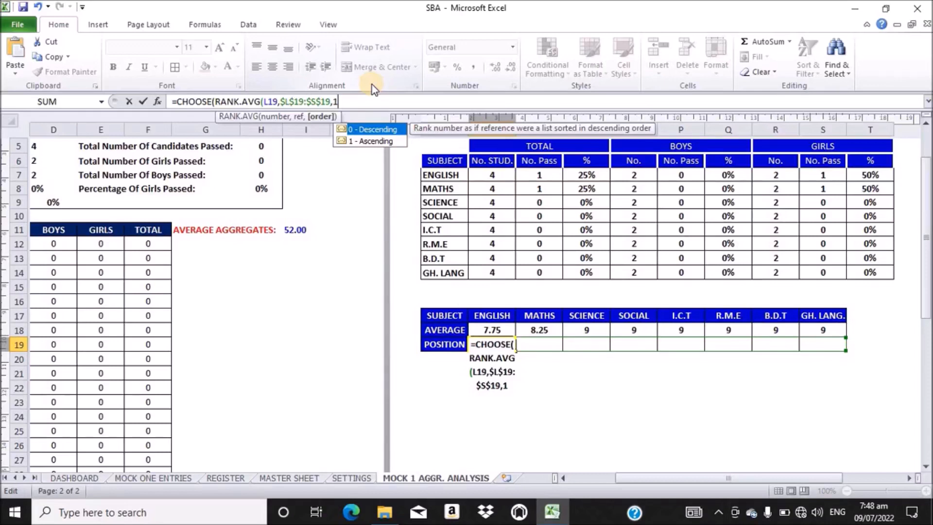
pyautogui.write(')')
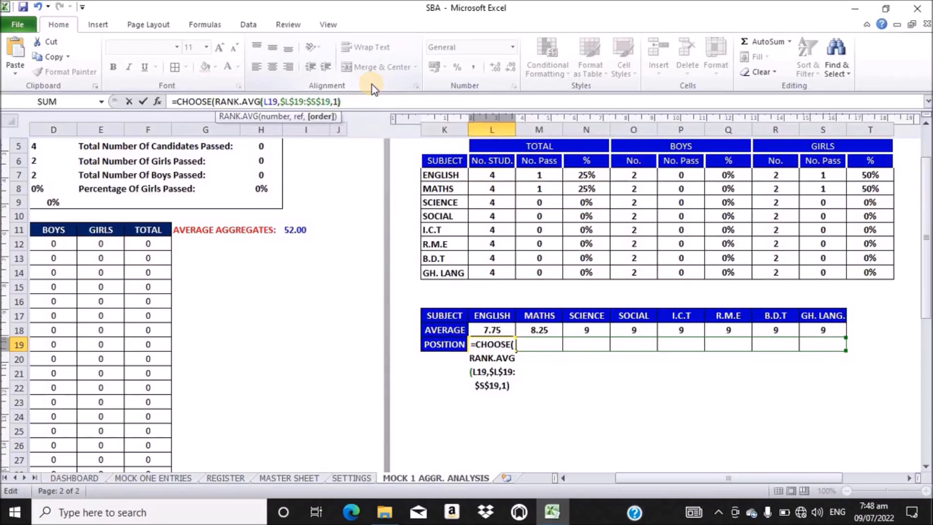
pyautogui.write(',')
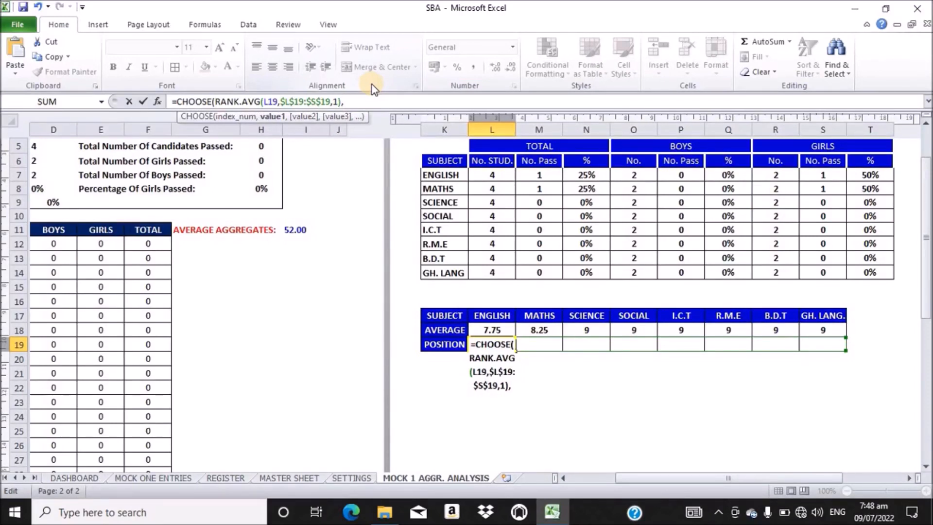
# Add "1st", "2nd" and "3rd" as the first three CHOOSE values in the L19 formula.
pyautogui.write('"1st",')
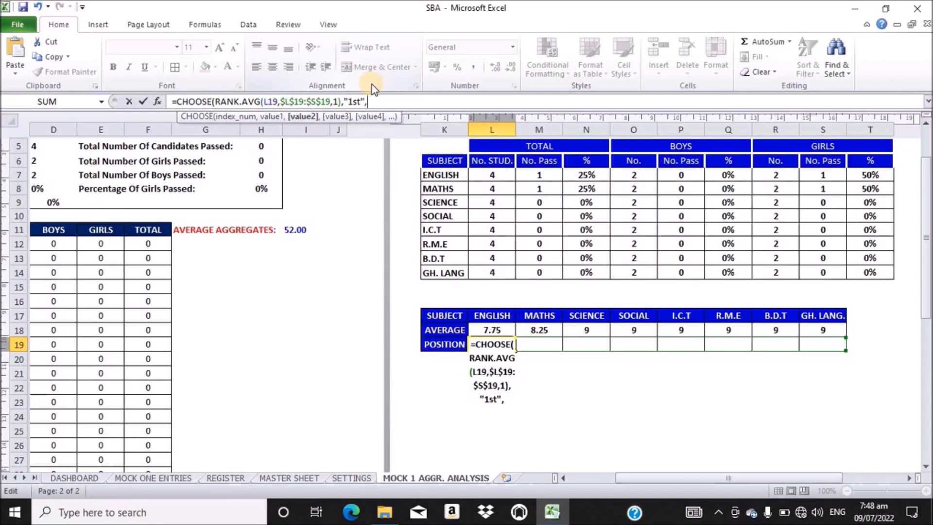
pyautogui.write('""')
pyautogui.press('Left')
pyautogui.write('2nd",')
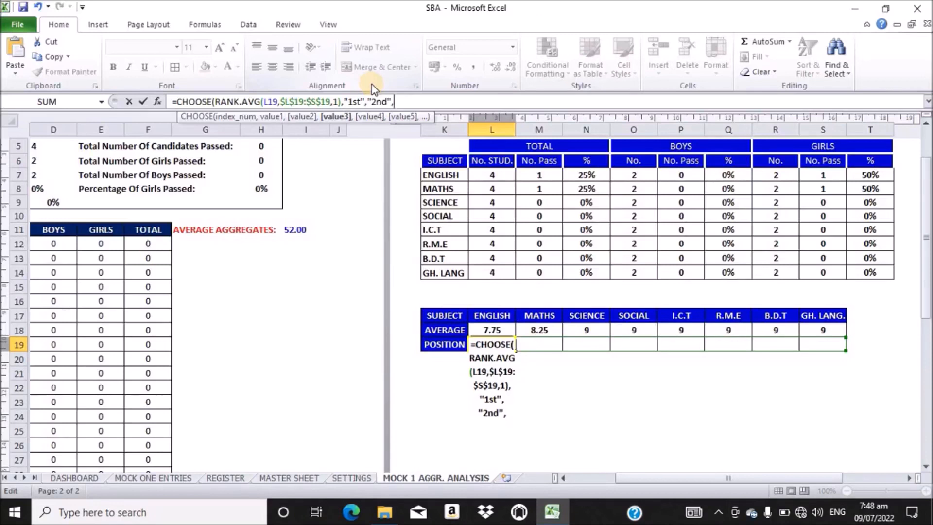
pyautogui.write('""3R')
pyautogui.press('BackSpace')
pyautogui.write('rd",')
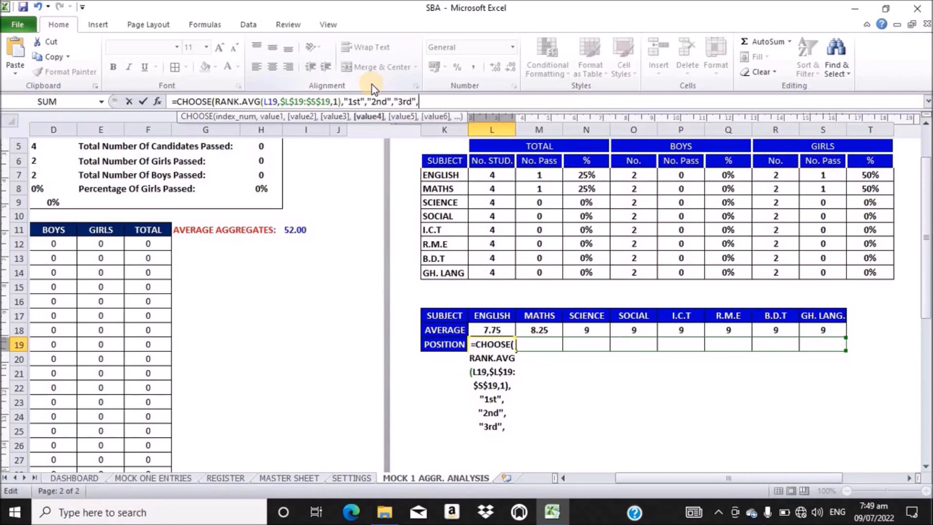
# Add "4th" and "5th" as the fourth and fifth CHOOSE values in the L19 formula.
pyautogui.write('""')
pyautogui.press('Left')
pyautogui.write('4th')
pyautogui.press('Right')
pyautogui.write(',')
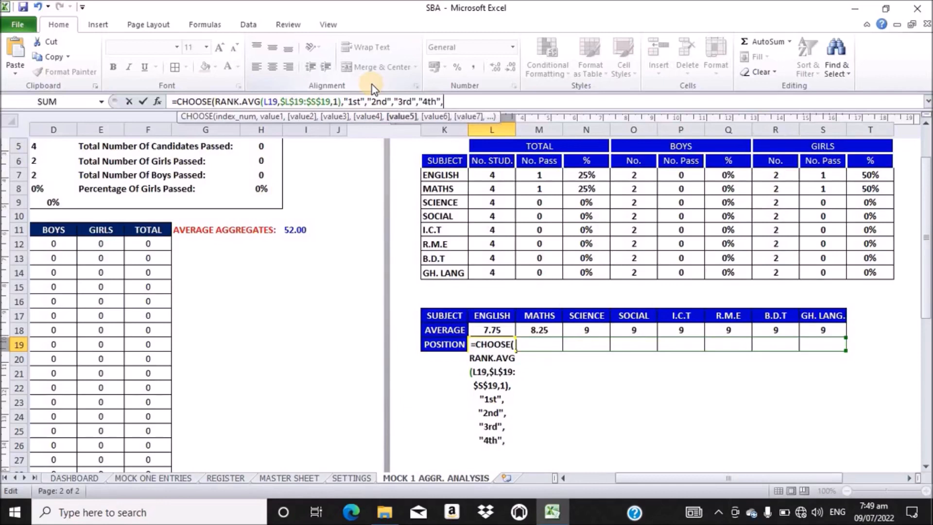
pyautogui.write('""')
pyautogui.press('Left')
pyautogui.write('5th')
pyautogui.press('Right')
# Add "6th" and "7th" as the sixth and seventh CHOOSE values in the L19 formula.
pyautogui.write(',""')
pyautogui.press('Left')
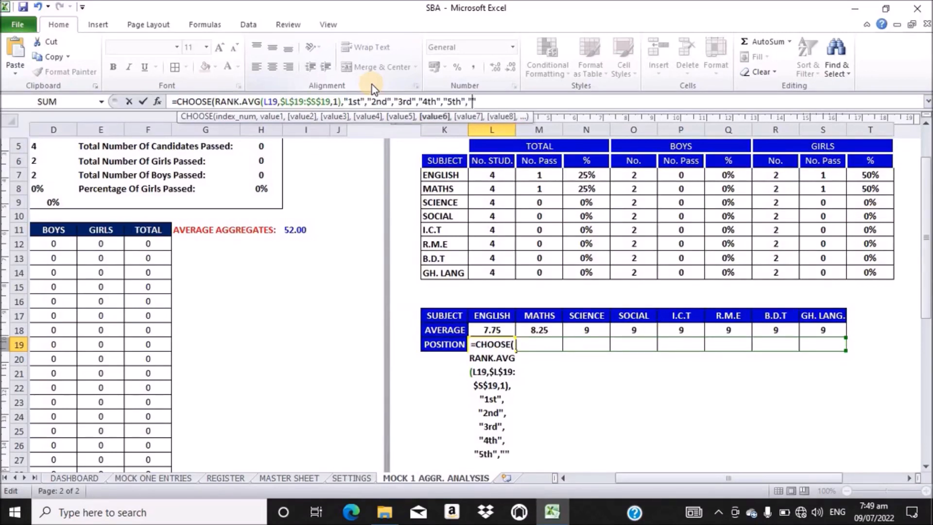
pyautogui.write('6th')
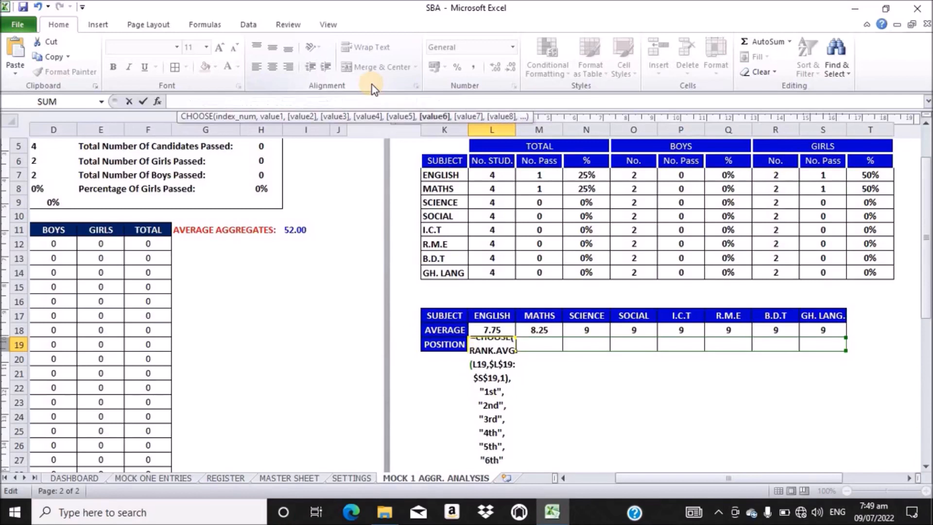
pyautogui.press('Right')
pyautogui.write(',')
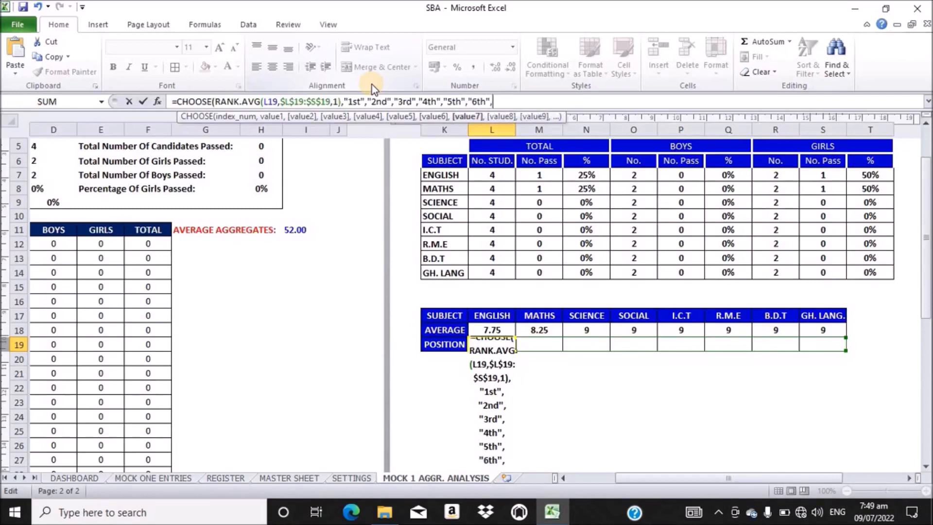
pyautogui.write('""')
pyautogui.press('Left')
pyautogui.write('7th')
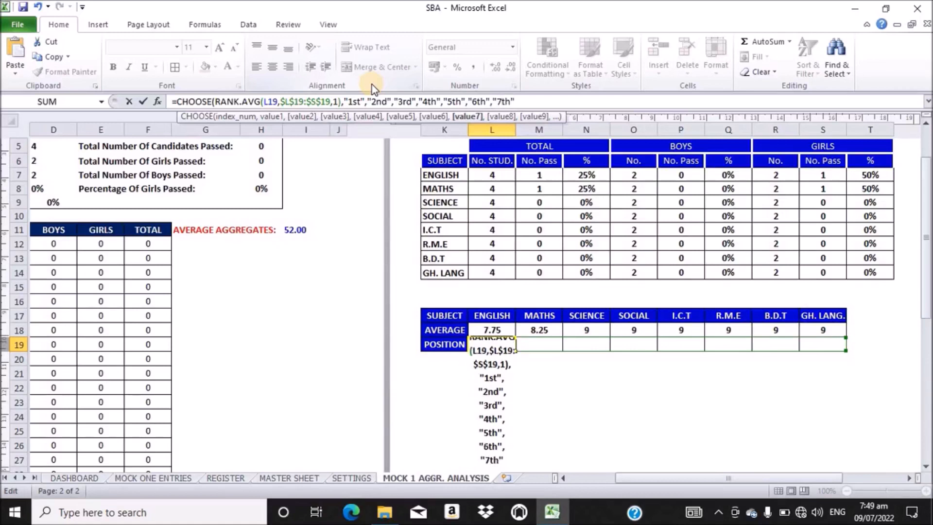
pyautogui.press('Right')
pyautogui.write(',')
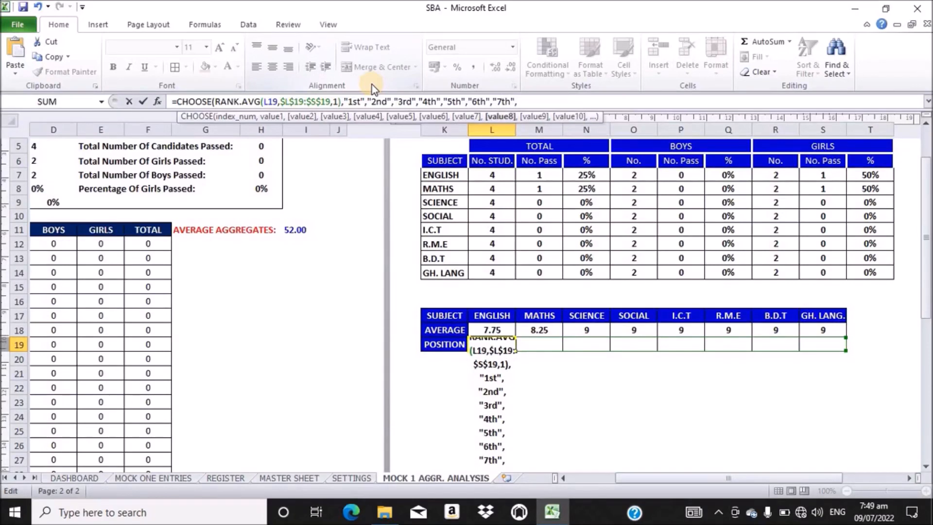
# Add "8th" and "9th" as the eighth and ninth CHOOSE values in the L19 formula.
pyautogui.write('""')
pyautogui.press('Left')
pyautogui.write('8th"')
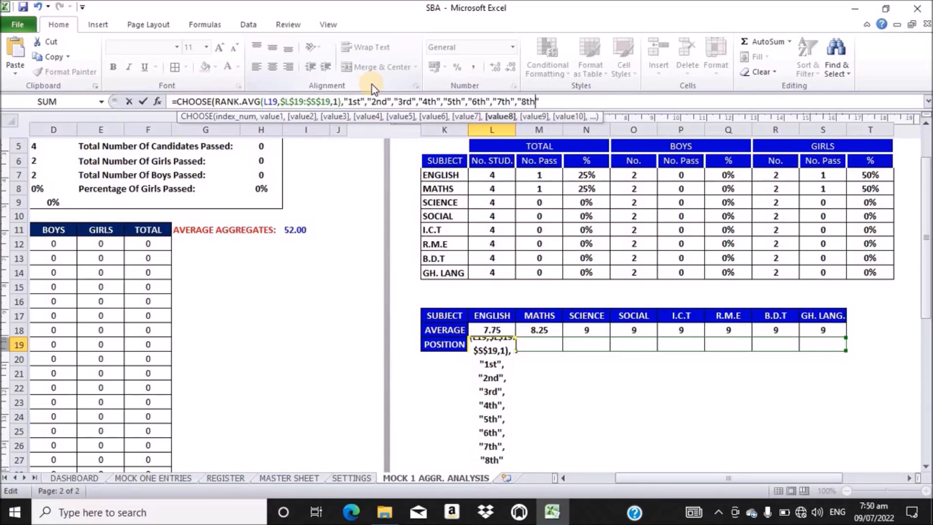
pyautogui.write(',')
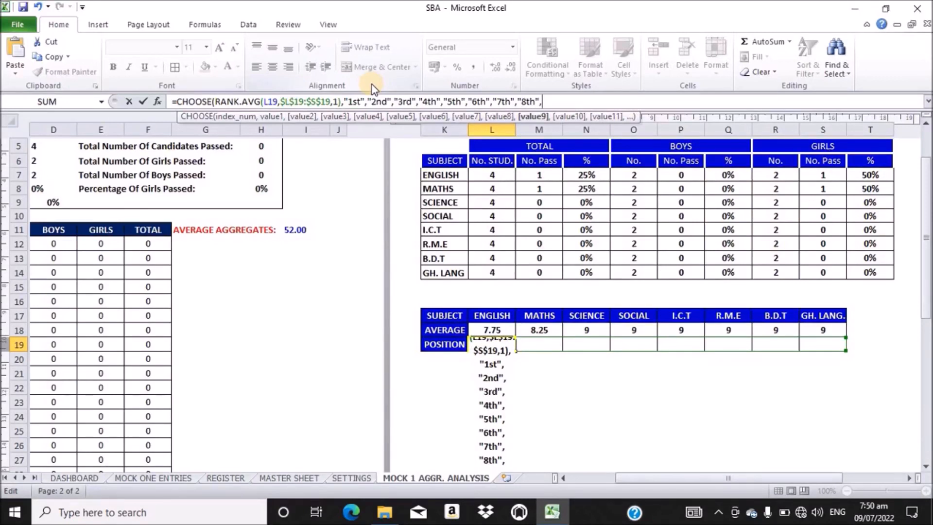
pyautogui.write('""')
pyautogui.press('Left')
pyautogui.write('9th')
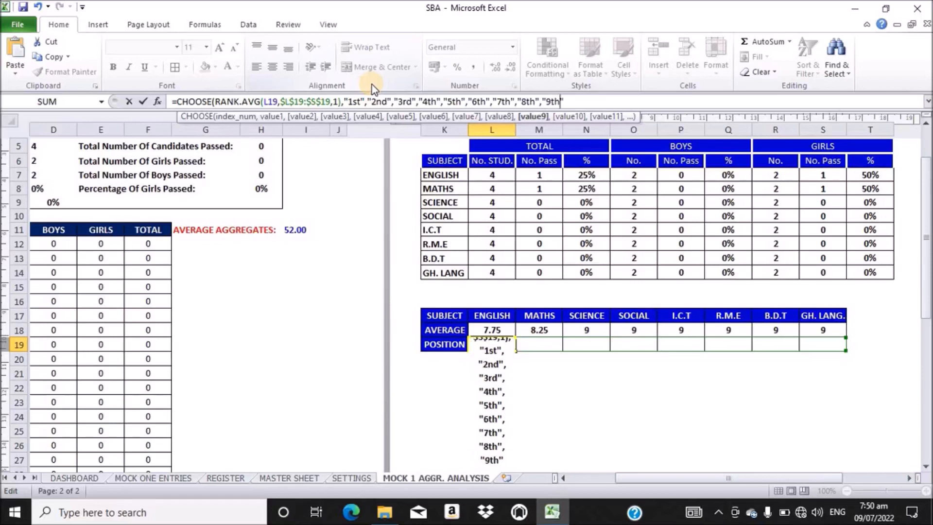
pyautogui.press('Right')
pyautogui.write(',')
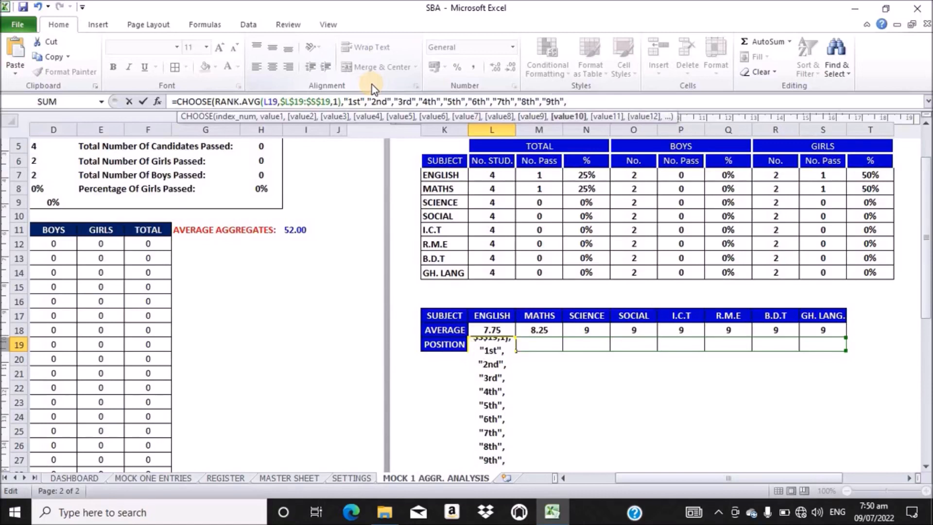
# Add "10th" as the tenth CHOOSE value, close the function and commit the L19 formula.
pyautogui.write('""')
pyautogui.press('Left')
pyautogui.write('10th')
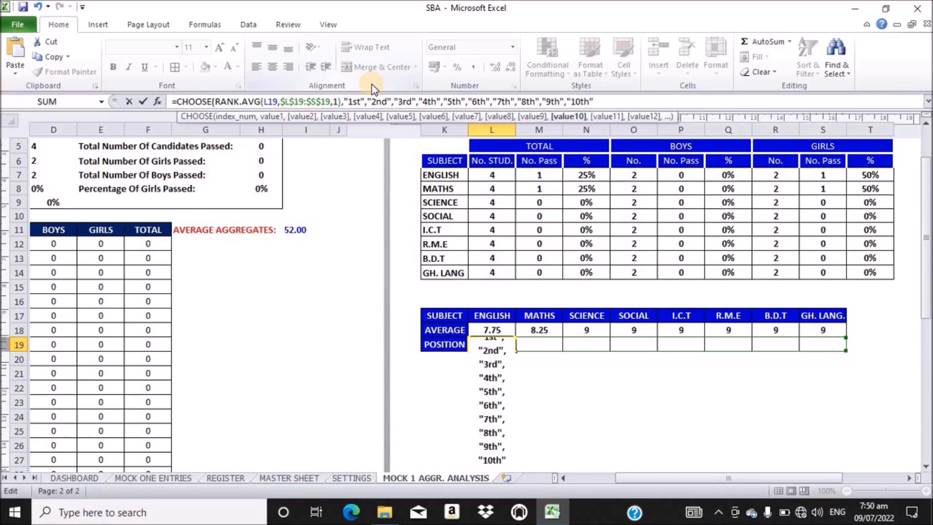
pyautogui.press('Right')
pyautogui.write(')')
pyautogui.press('Return')
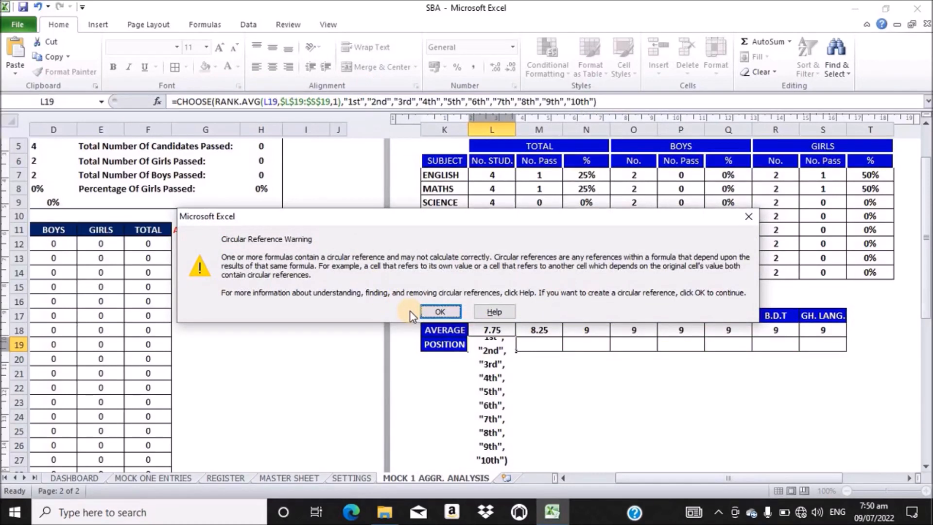
pyautogui.click(442, 313)
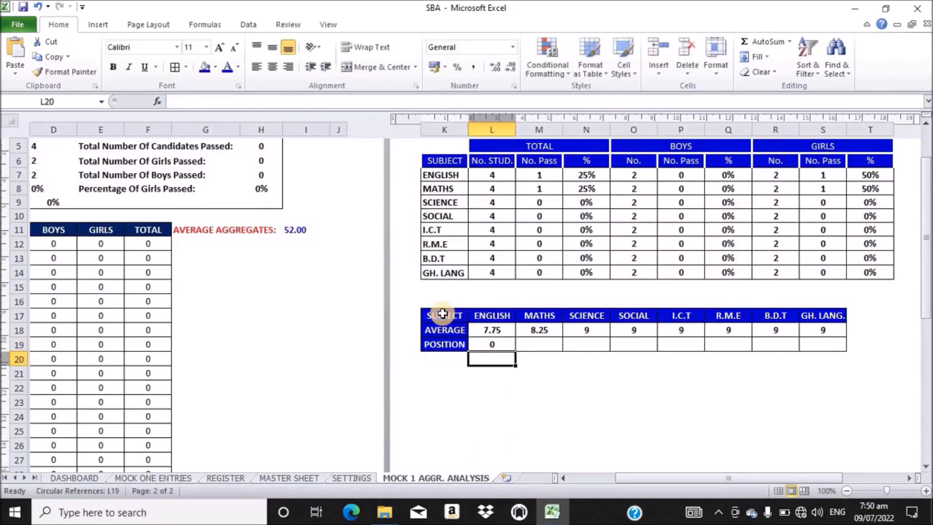
# Replace RANK.AVG with RANK in the L19 position formula.
pyautogui.click(498, 344)
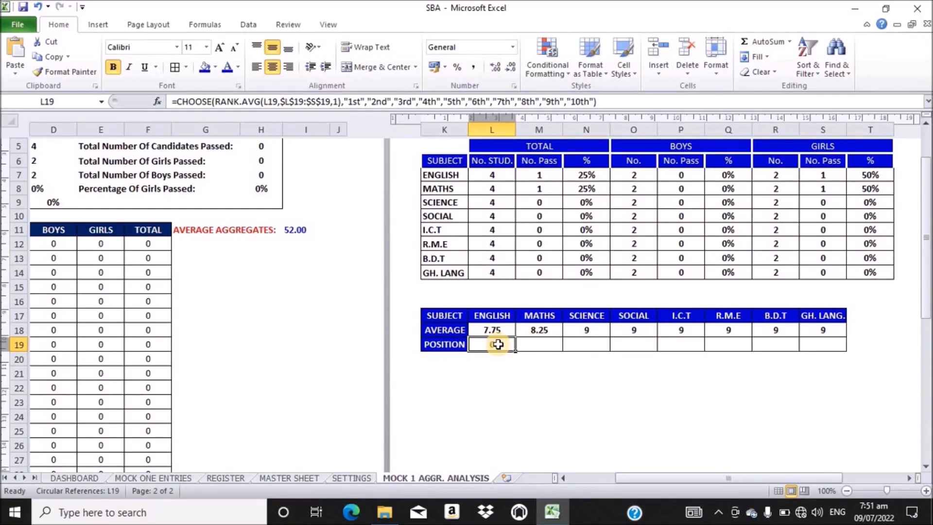
pyautogui.click(261, 102)
pyautogui.press('BackSpace')
pyautogui.press('BackSpace')
pyautogui.press('BackSpace')
pyautogui.press('BackSpace')
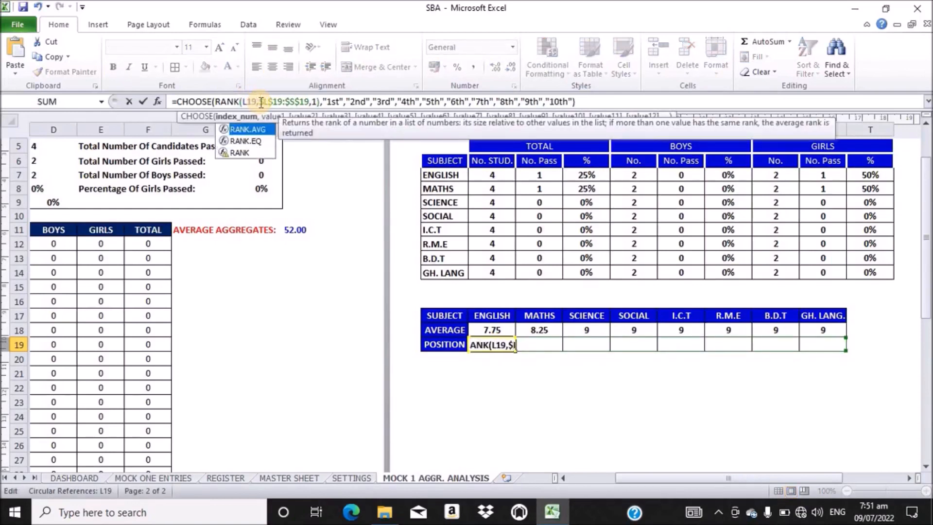
pyautogui.press('Return')
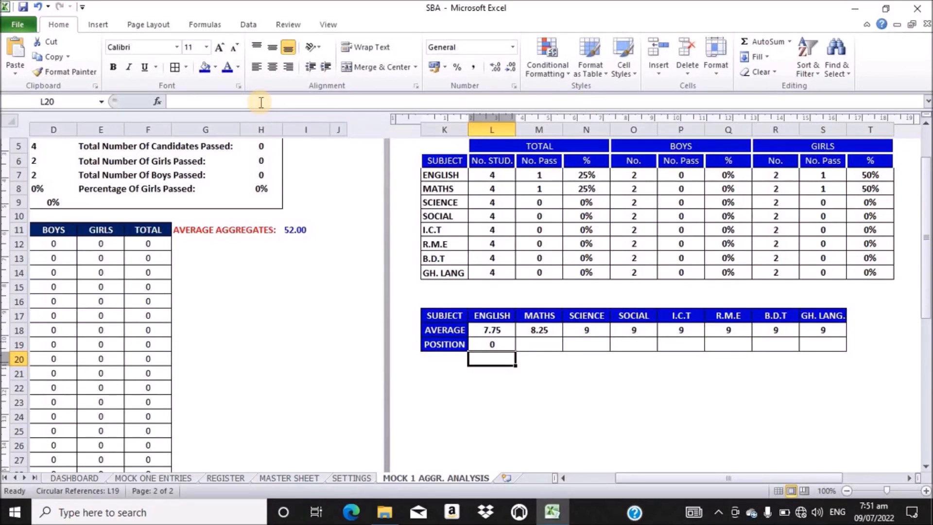
# Start a new formula with the RANK function in the English position cell L19.
pyautogui.click(493, 343)
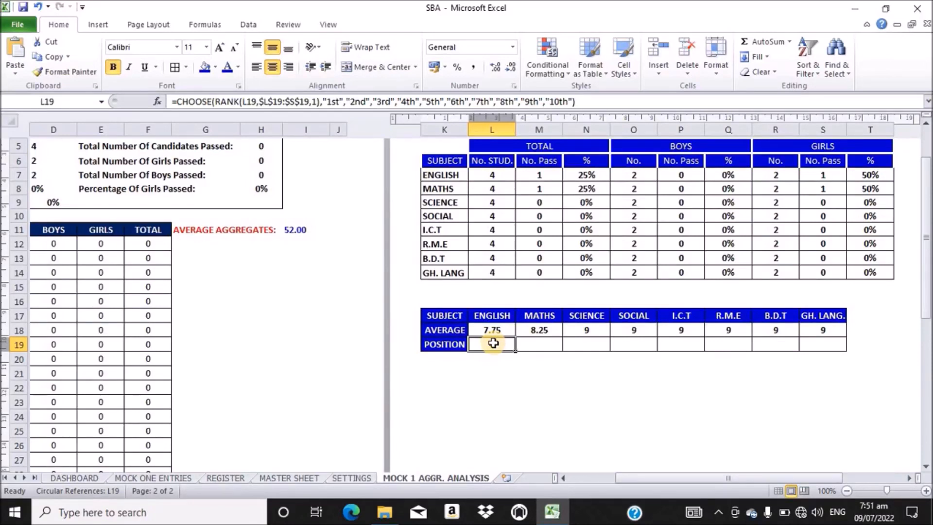
pyautogui.write('=')
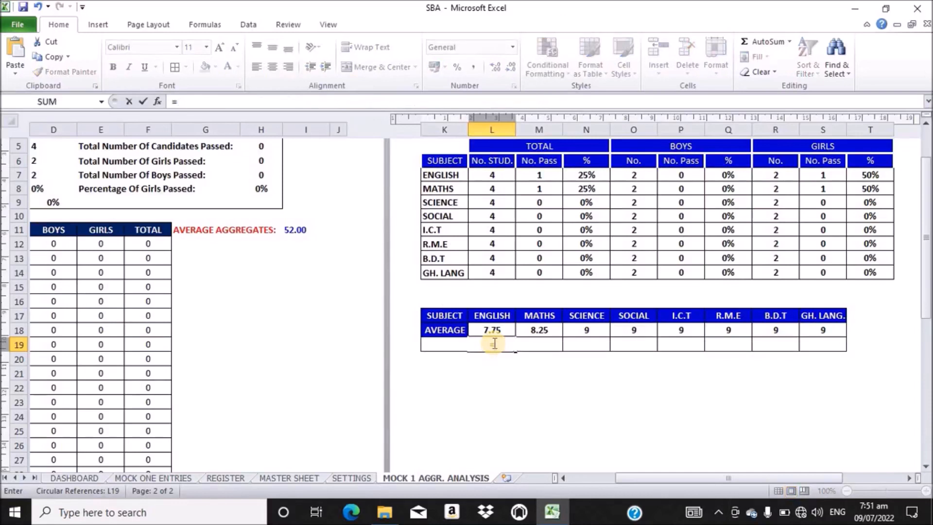
pyautogui.write('RAN')
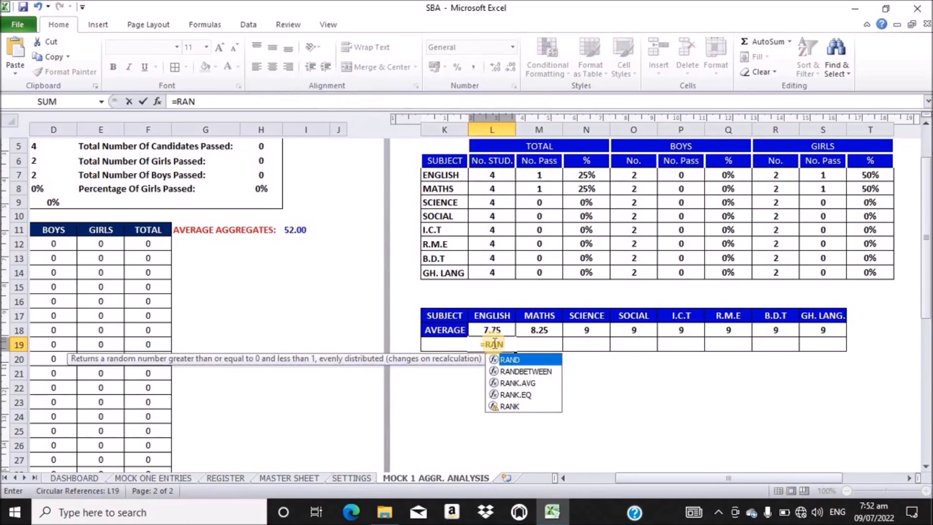
pyautogui.write('K')
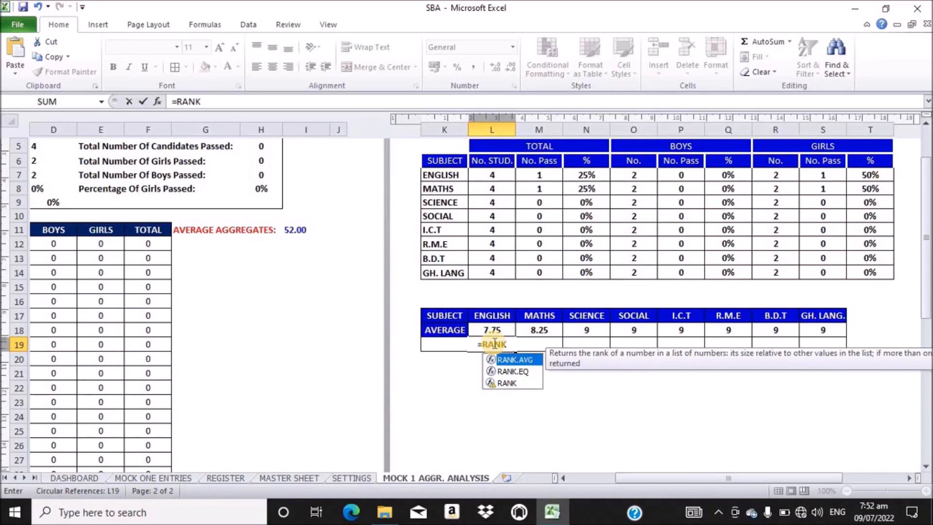
pyautogui.press('Down')
pyautogui.press('Down')
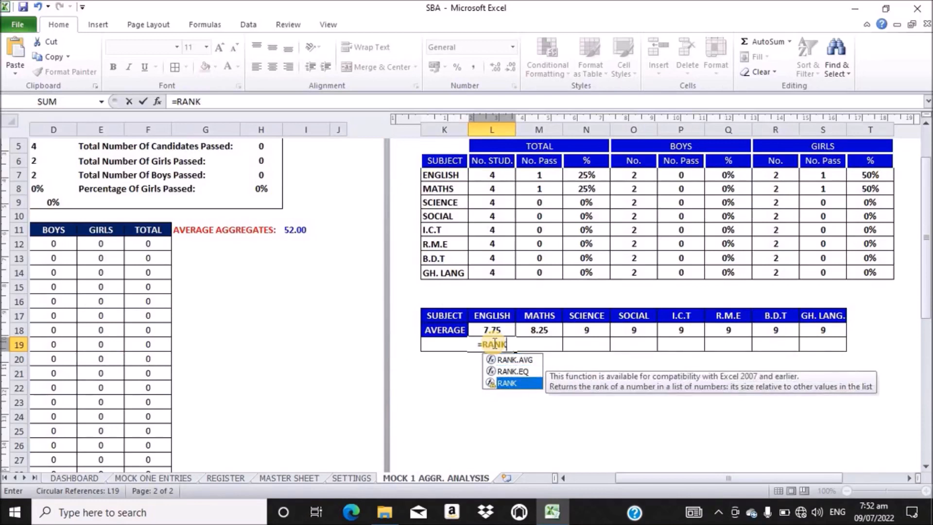
pyautogui.press('Tab')
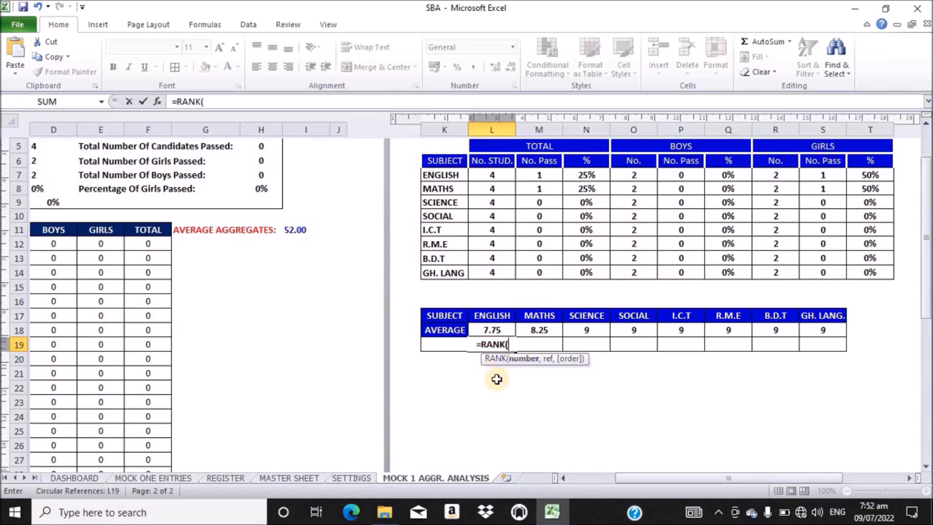
pyautogui.click(233, 97)
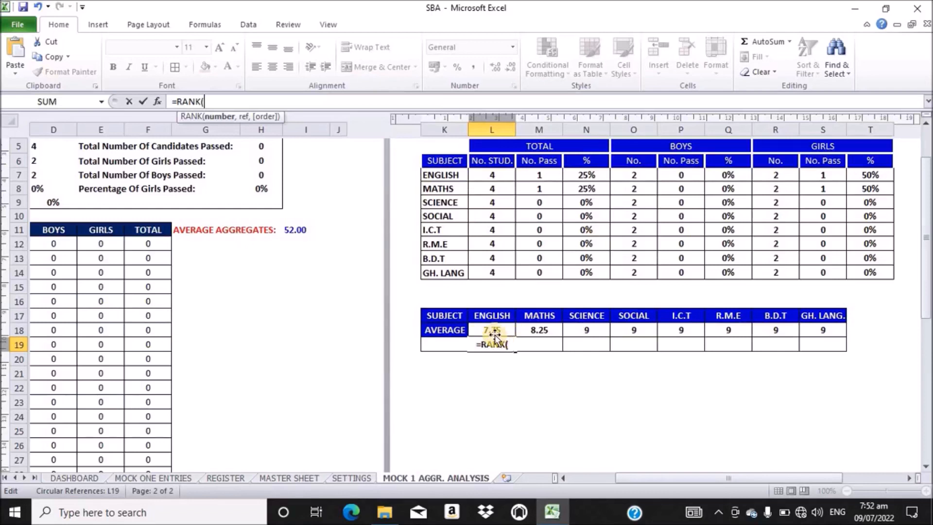
# Try to undo the new RANK entry in L19 to bring back the CHOOSE formula.
pyautogui.hotkey('ctrl', 'z')
pyautogui.hotkey('ctrl', 'z')
pyautogui.hotkey('ctrl', 'z')
pyautogui.hotkey('ctrl', 'z')
pyautogui.hotkey('ctrl', 'z')
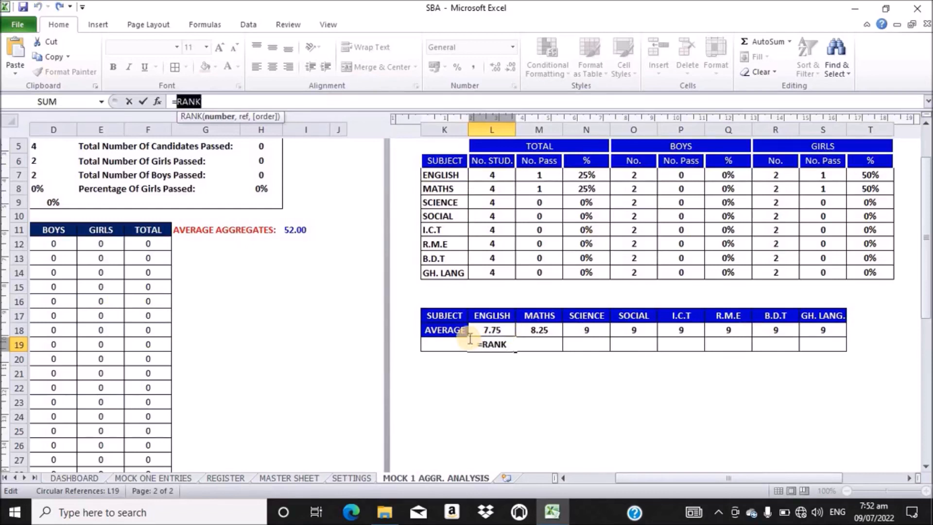
pyautogui.hotkey('ctrl', 'y')
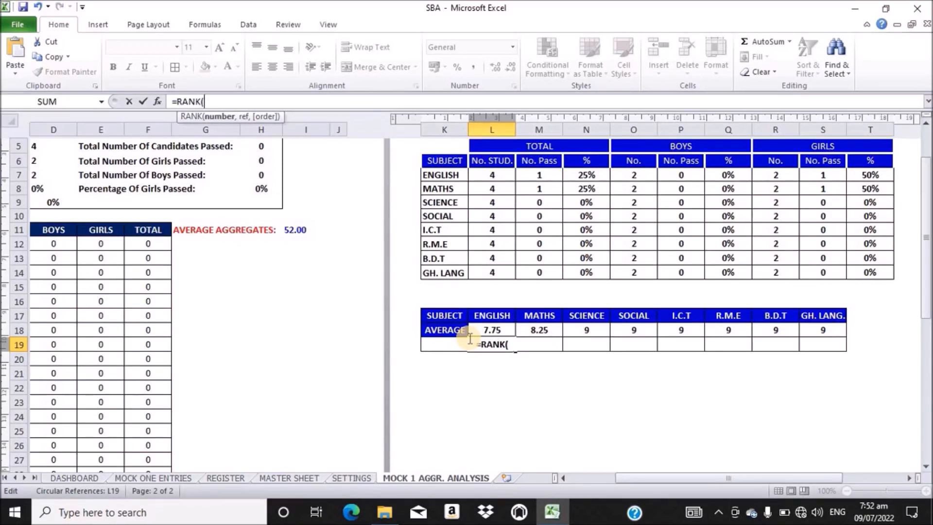
pyautogui.press('BackSpace')
pyautogui.press('BackSpace')
pyautogui.press('BackSpace')
pyautogui.press('BackSpace')
pyautogui.press('BackSpace')
pyautogui.press('BackSpace')
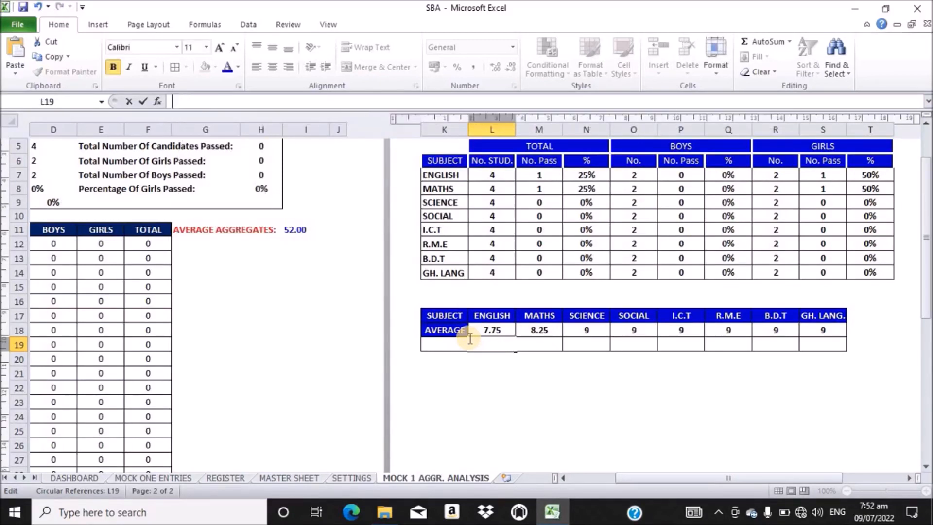
pyautogui.hotkey('ctrl', 'z')
pyautogui.hotkey('ctrl', 'y')
pyautogui.hotkey('ctrl', 'z')
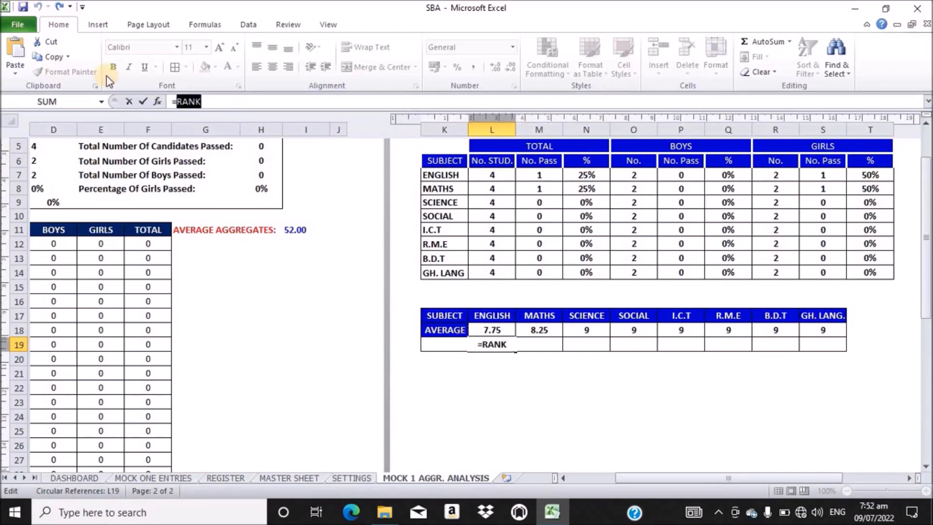
pyautogui.click(70, 8)
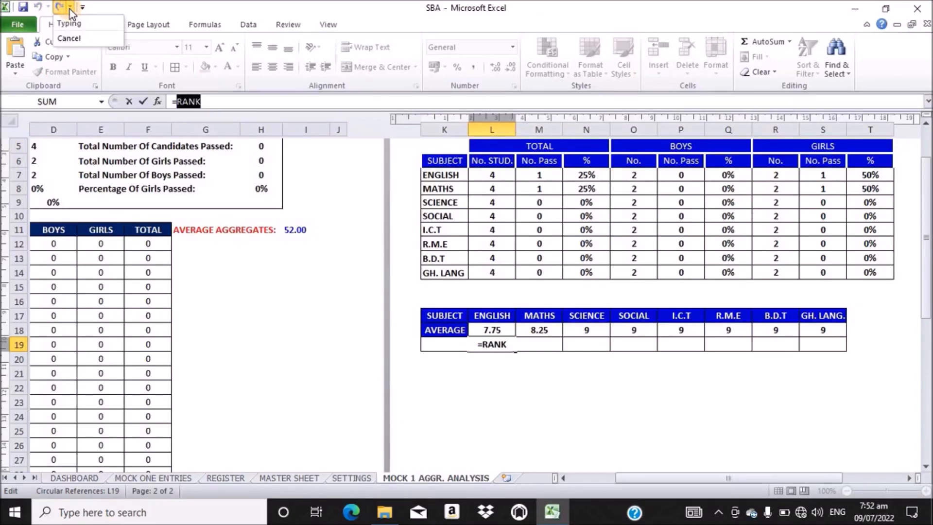
pyautogui.click(48, 7)
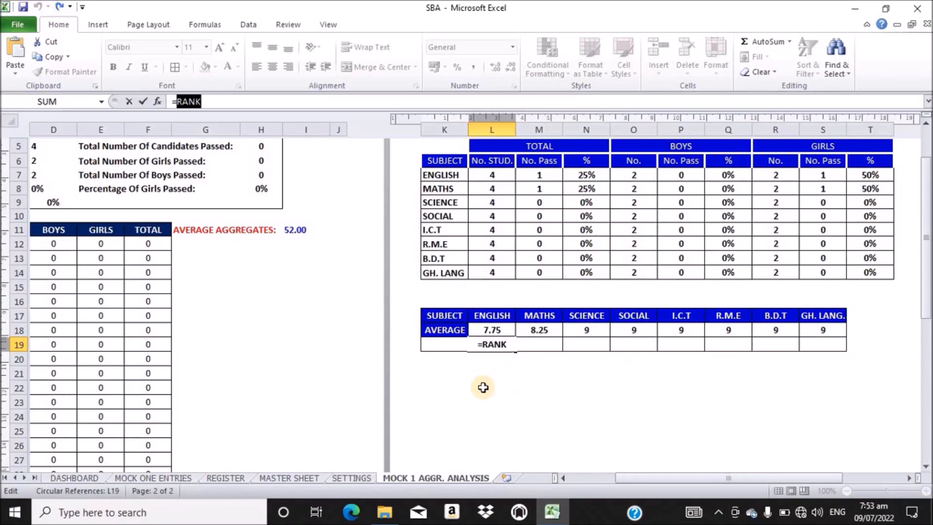
pyautogui.click(292, 479)
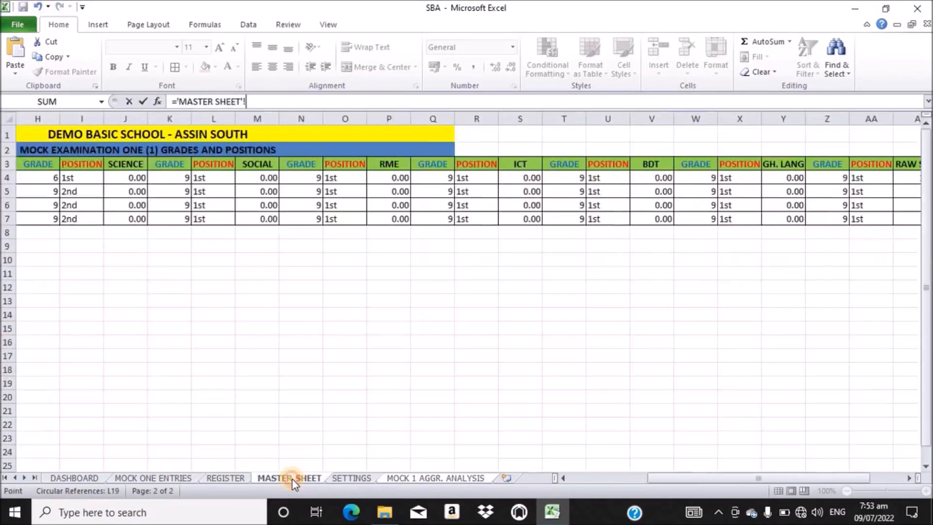
pyautogui.click(469, 181)
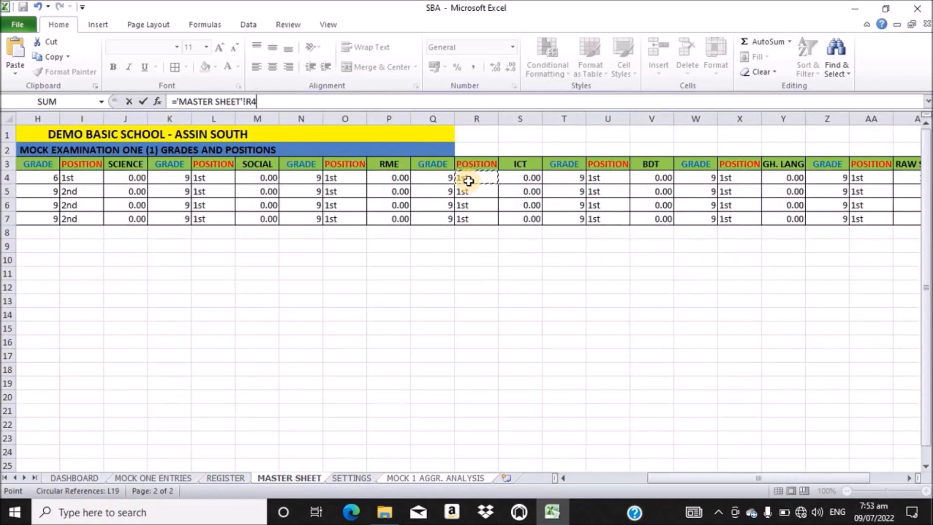
pyautogui.click(460, 255)
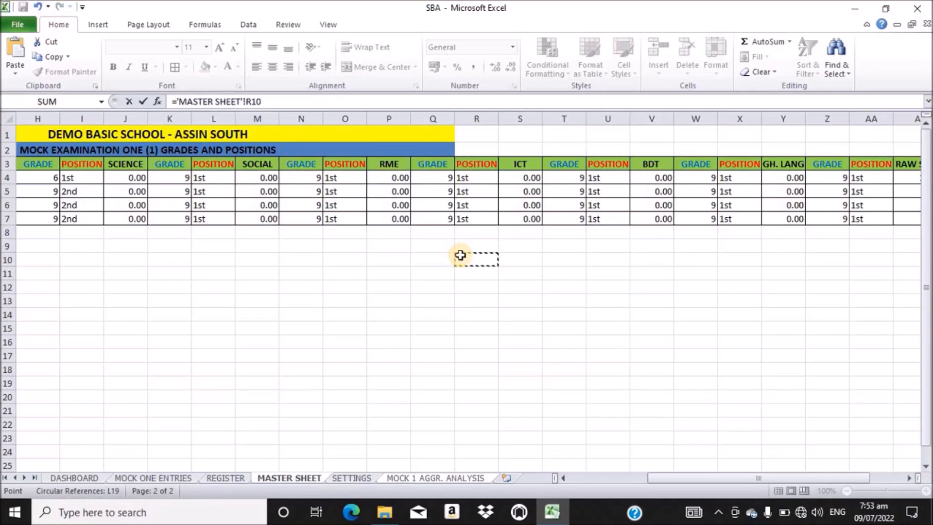
pyautogui.hotkey('ctrl', 'z')
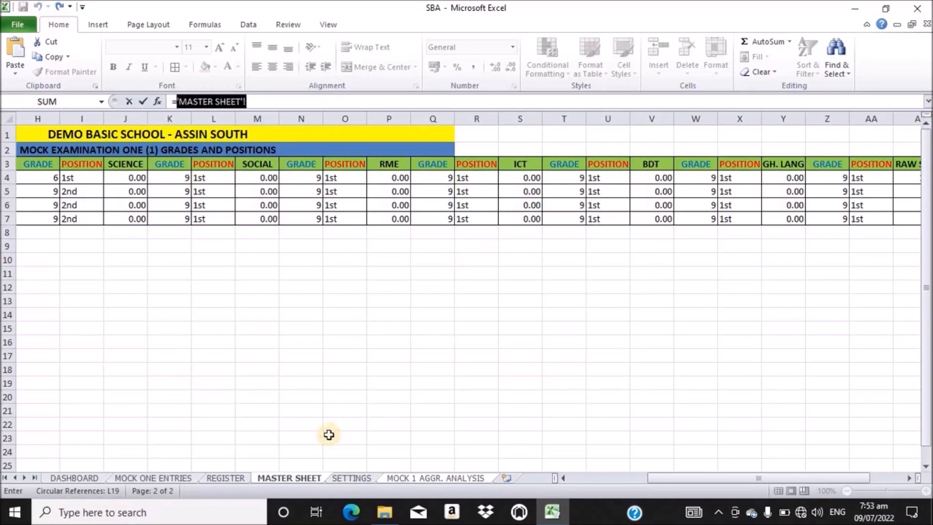
pyautogui.click(431, 478)
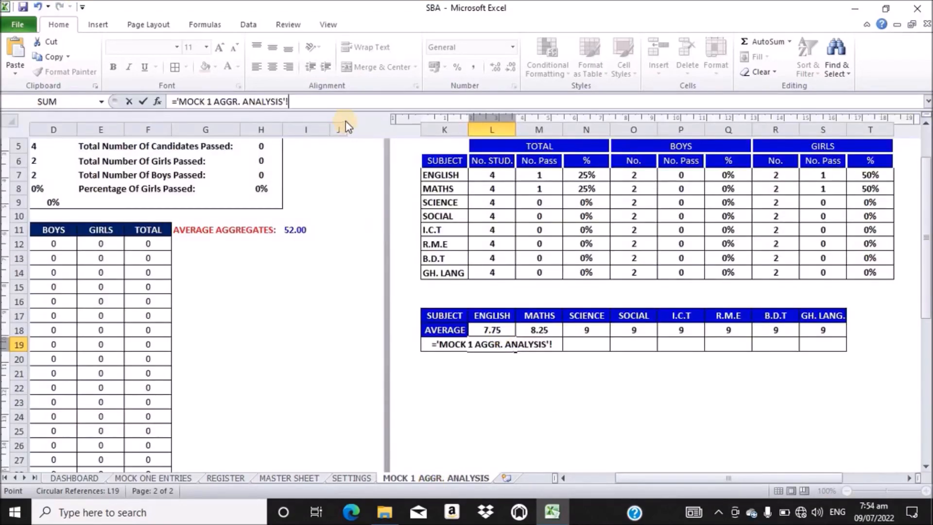
pyautogui.click(301, 102)
pyautogui.press('Return')
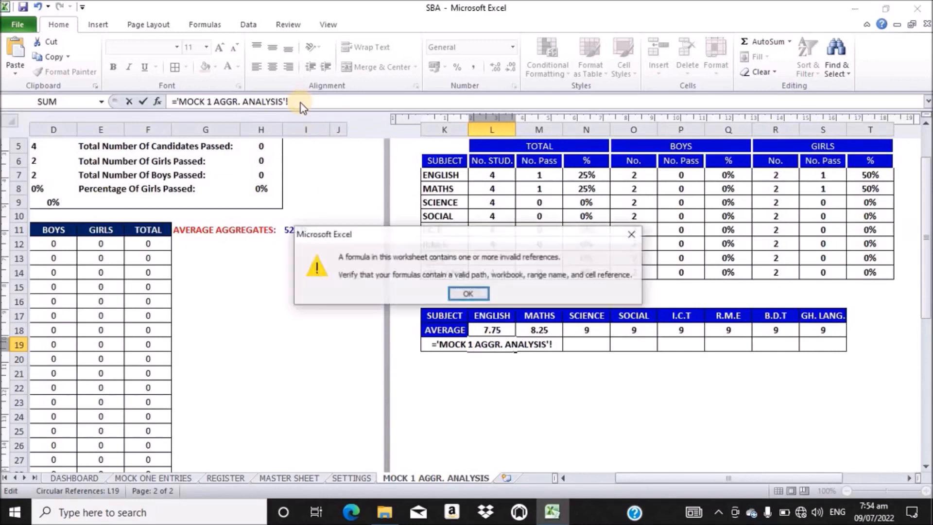
pyautogui.click(467, 293)
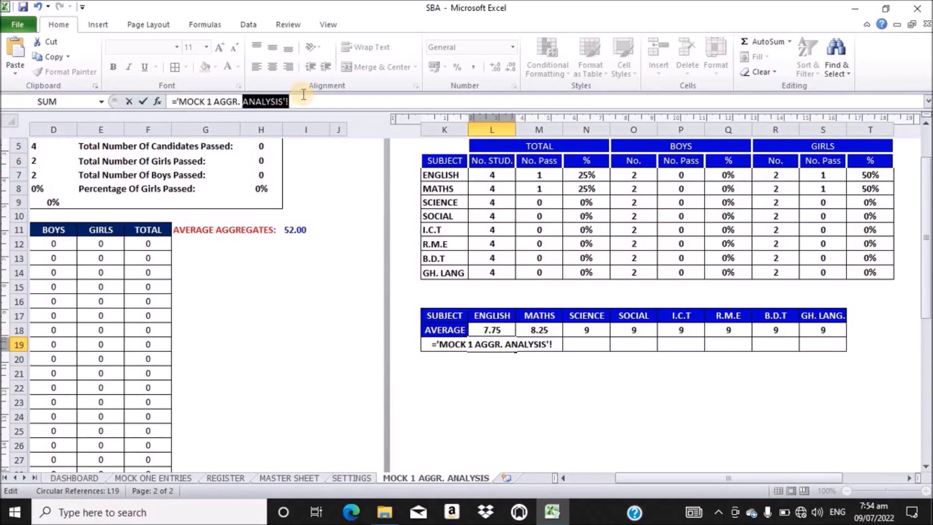
# Discard the incomplete sheet reference in L19 and leave the English position cell empty.
pyautogui.press('BackSpace')
pyautogui.press('BackSpace')
pyautogui.press('BackSpace')
pyautogui.press('BackSpace')
pyautogui.press('BackSpace')
pyautogui.press('BackSpace')
pyautogui.press('BackSpace')
pyautogui.press('BackSpace')
pyautogui.press('BackSpace')
pyautogui.press('BackSpace')
pyautogui.press('BackSpace')
pyautogui.press('BackSpace')
pyautogui.press('BackSpace')
pyautogui.press('BackSpace')
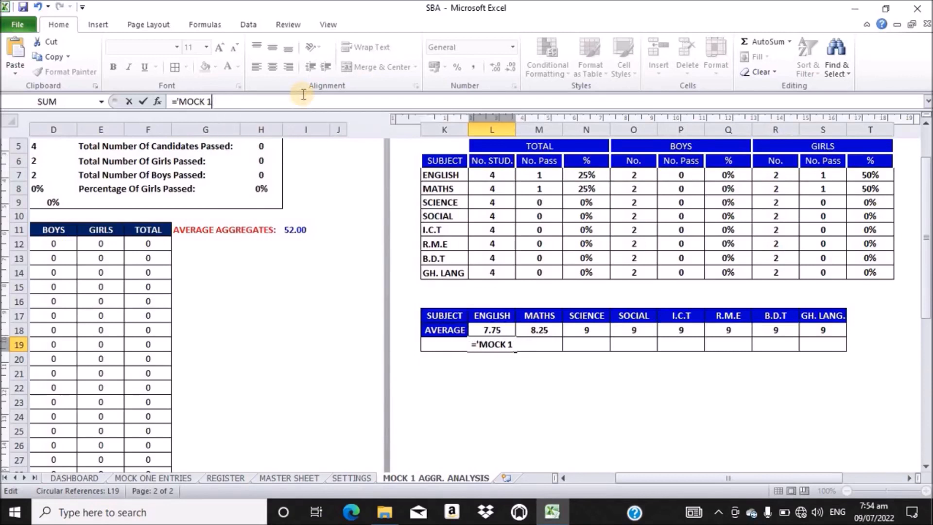
pyautogui.press('Escape')
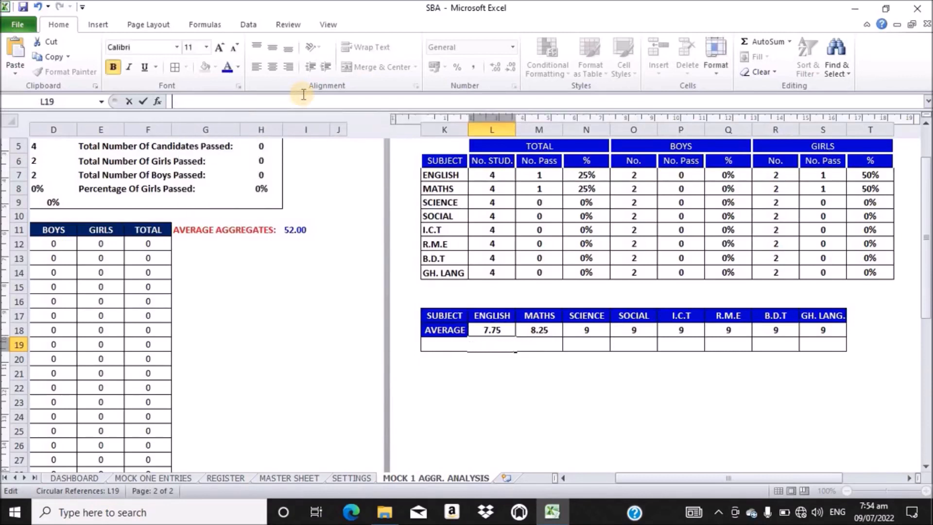
pyautogui.click(503, 392)
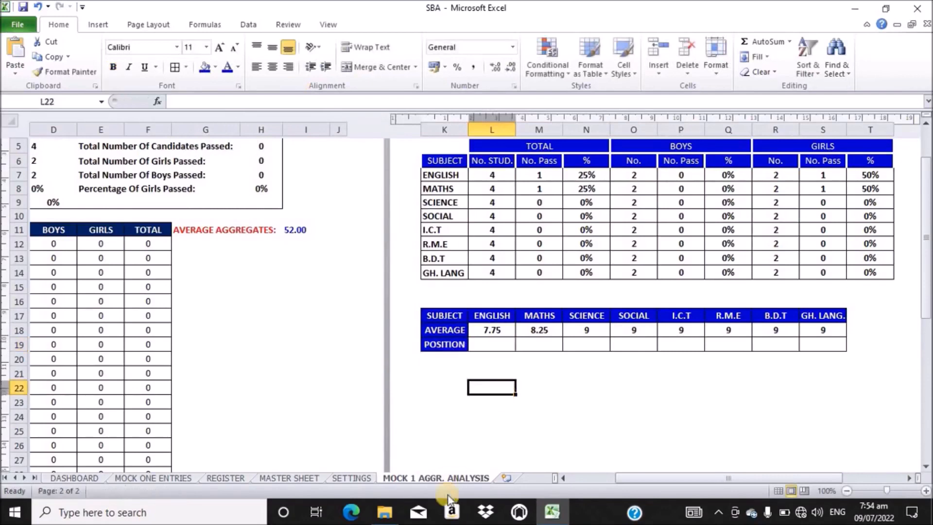
# Copy the full CHOOSE and RANK position formula from cell R4 of the MASTER SHEET, leaving the cell's formula intact.
pyautogui.click(286, 476)
pyautogui.click(463, 181)
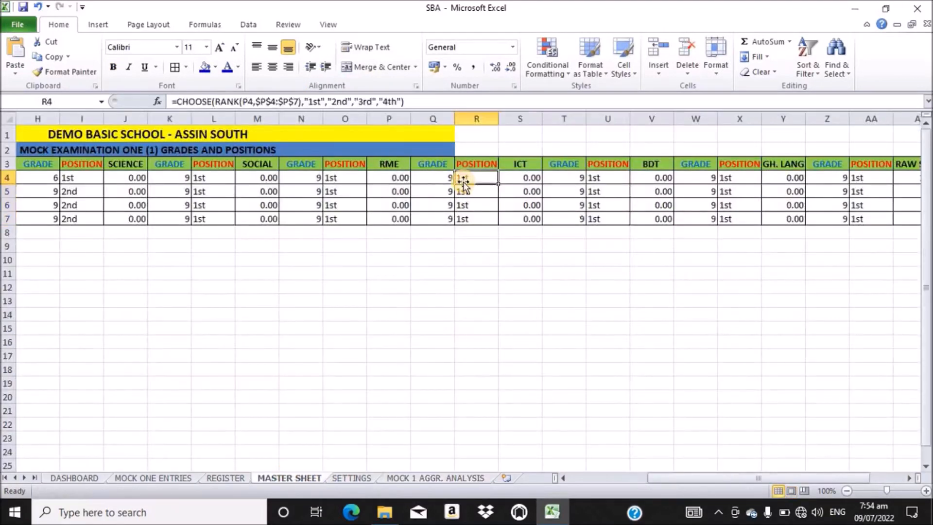
pyautogui.click(416, 101)
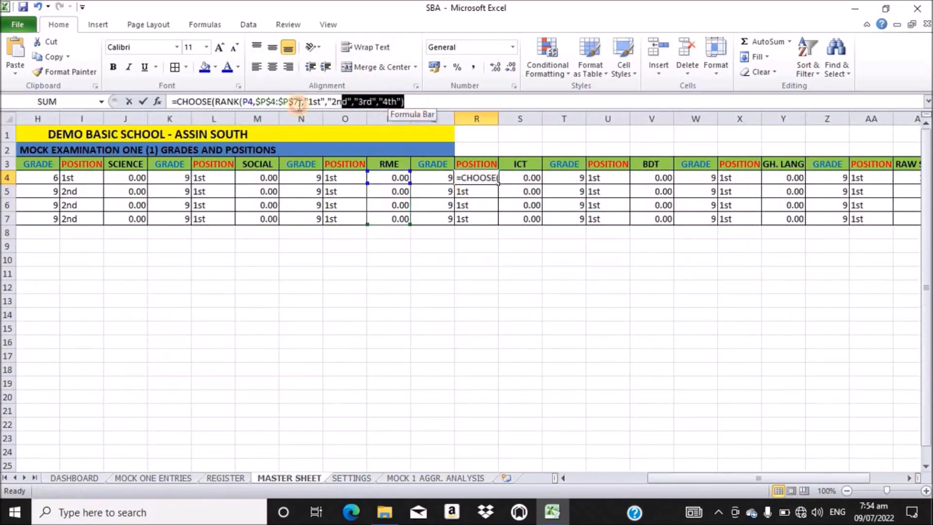
pyautogui.moveTo(172, 111); pyautogui.dragTo(163, 106)
pyautogui.hotkey('ctrl', 'c')
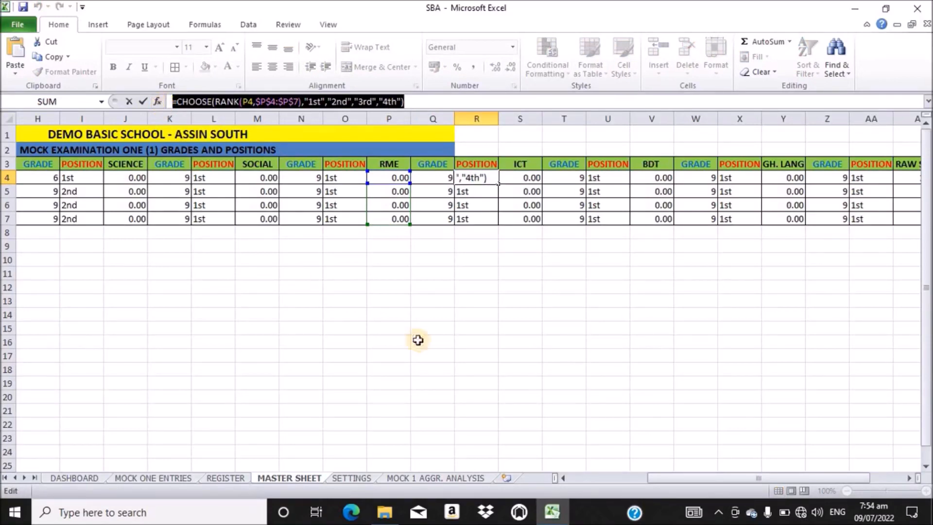
pyautogui.click(428, 103)
pyautogui.press('Return')
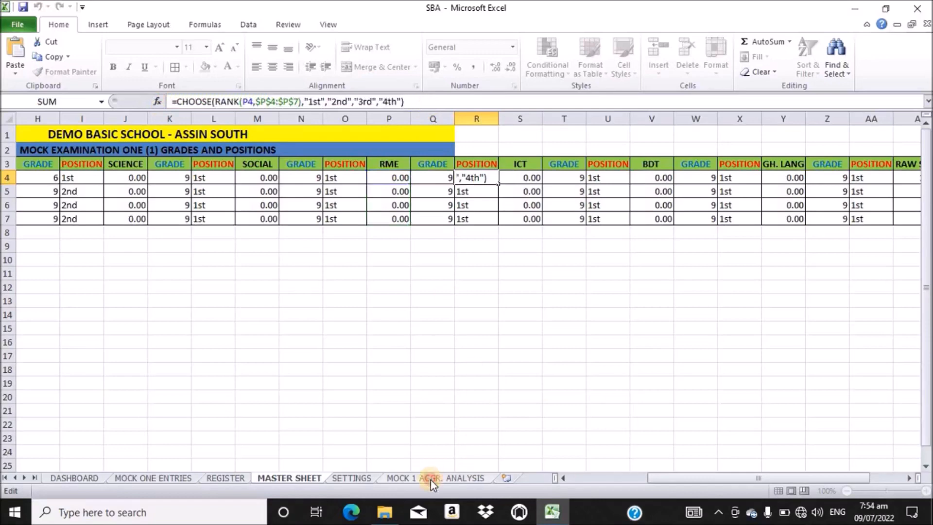
# Paste the copied CHOOSE and RANK formula into the English position cell L19 on the MOCK 1 AGGR. ANALYSIS sheet.
pyautogui.click(430, 478)
pyautogui.click(491, 346)
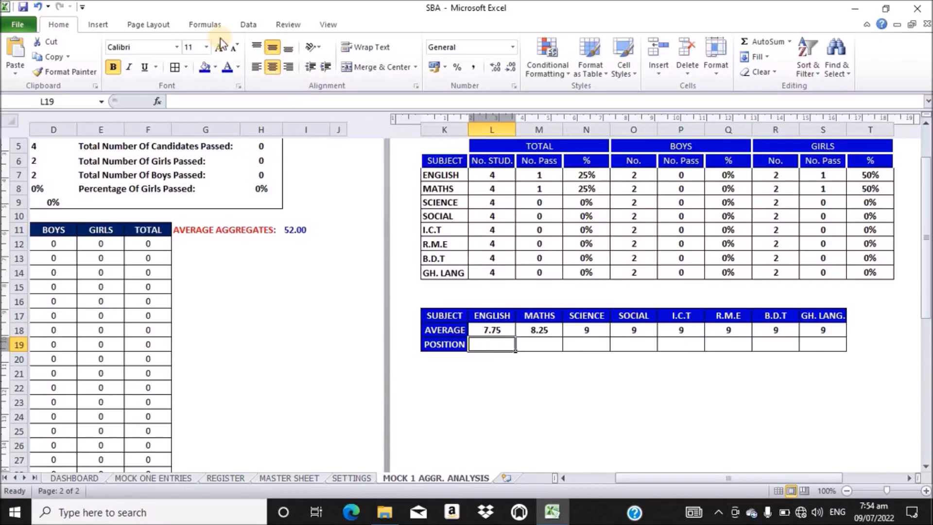
pyautogui.click(230, 104)
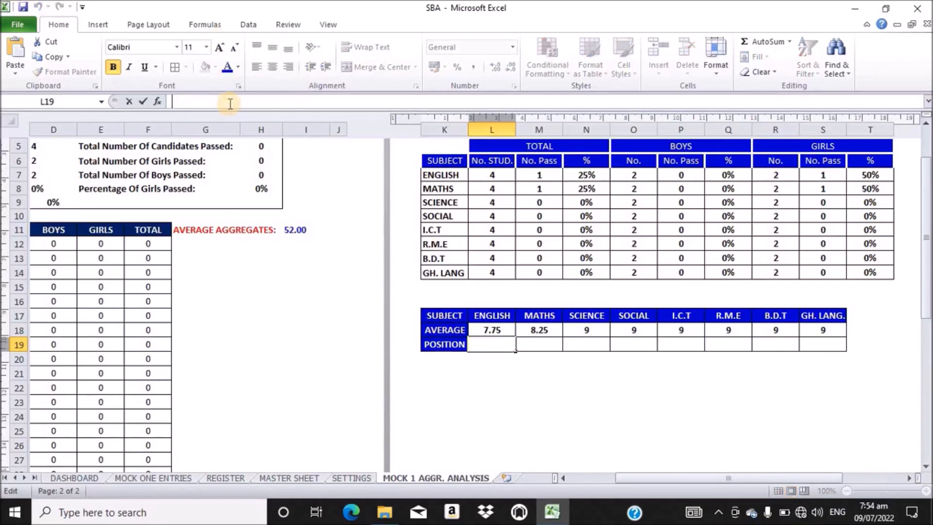
pyautogui.hotkey('ctrl', 'v')
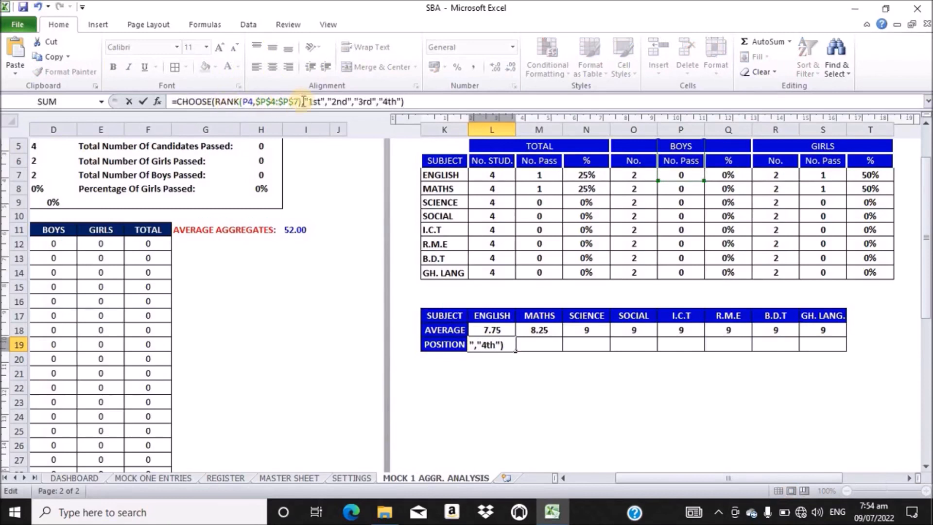
# Replace P4 with L18 and the range $P$4:$P$7 with L18:S18 in the L19 RANK function.
pyautogui.click(252, 101)
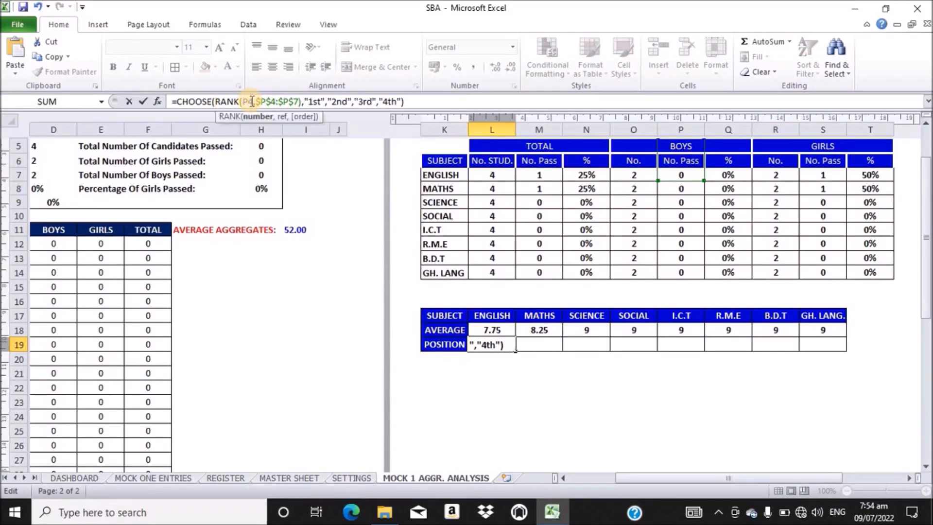
pyautogui.doubleClick(245, 101)
pyautogui.click(491, 331)
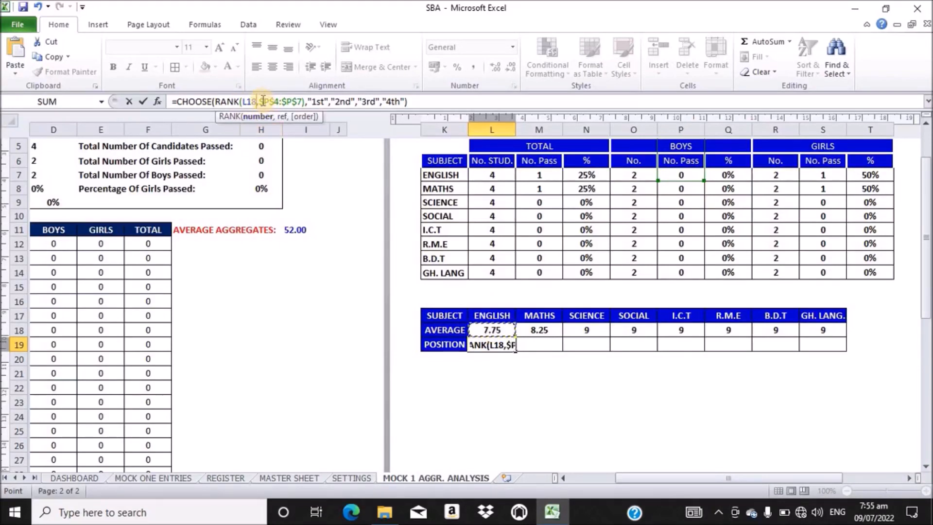
pyautogui.moveTo(261, 99); pyautogui.dragTo(301, 101)
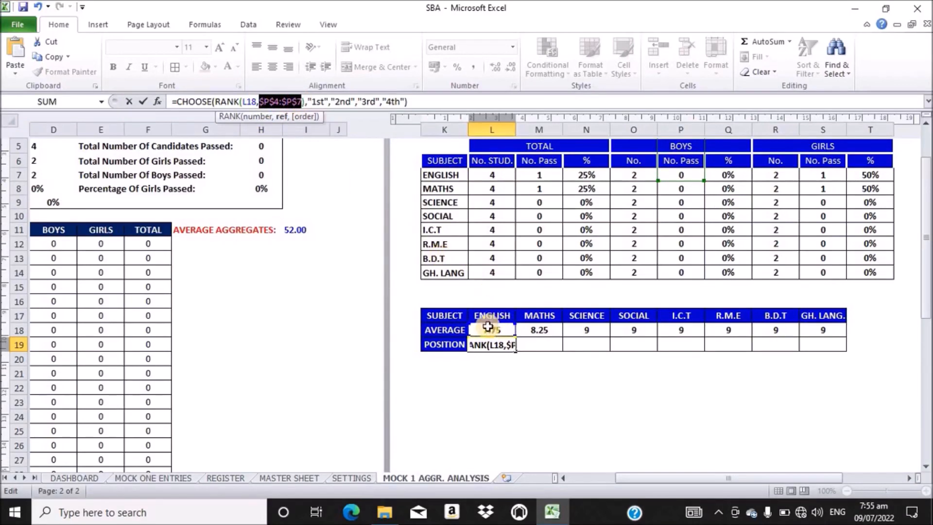
pyautogui.moveTo(488, 326); pyautogui.dragTo(825, 330)
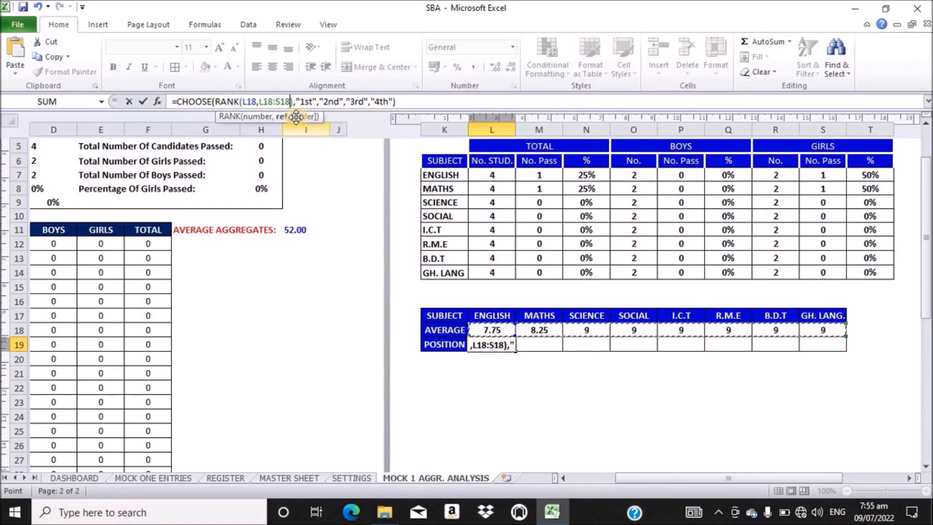
# Make the RANK range absolute as $L$18:$S$18 and set the ranking order argument to 1 for ascending.
pyautogui.moveTo(290, 102); pyautogui.dragTo(262, 101)
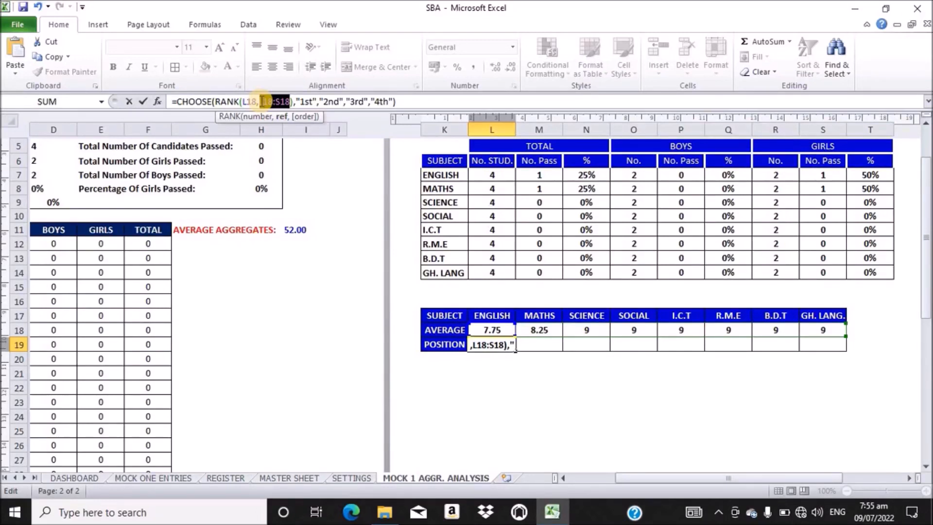
pyautogui.press('F4')
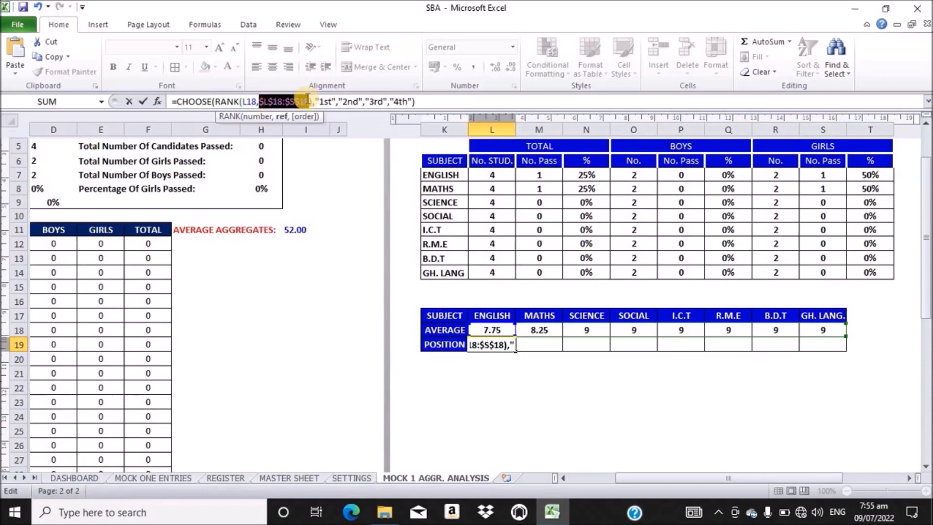
pyautogui.click(310, 102)
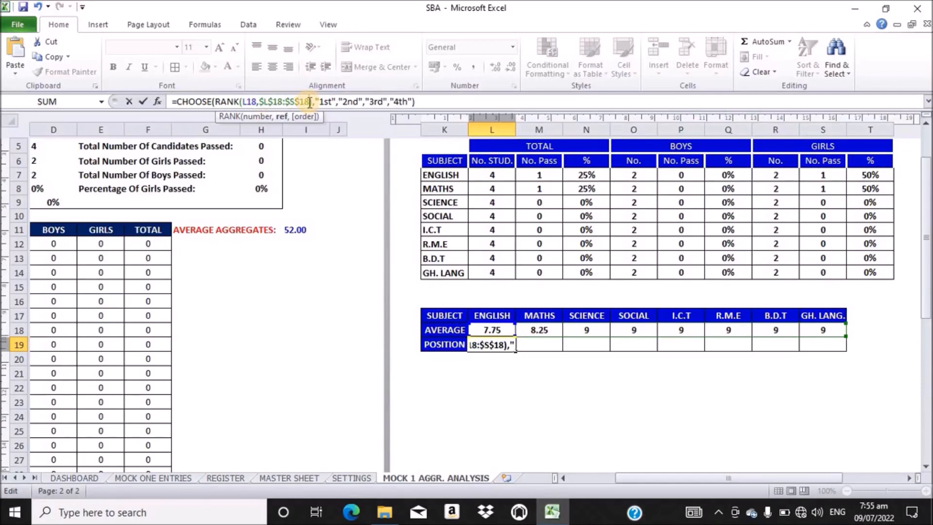
pyautogui.write(',')
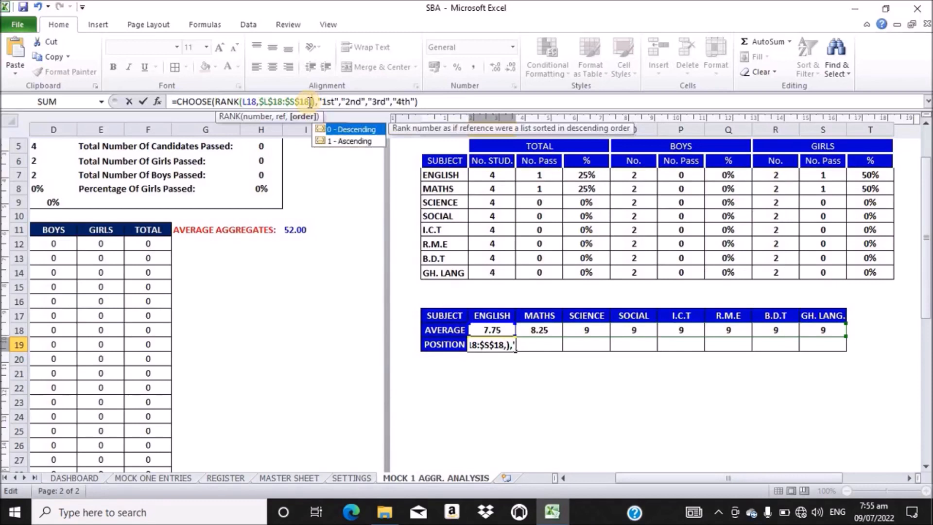
pyautogui.write('1')
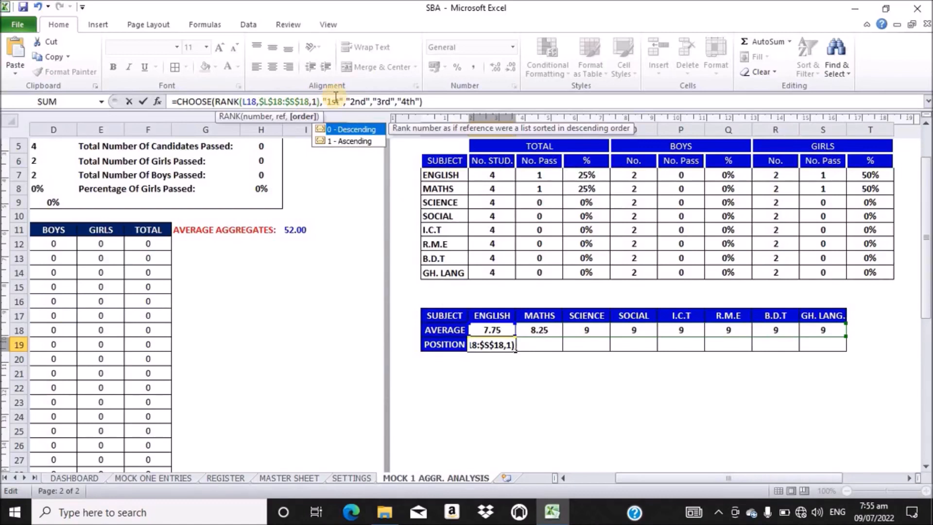
# Extend the CHOOSE list in the L19 formula after "4th" with the values "5th" and "6th".
pyautogui.click(420, 102)
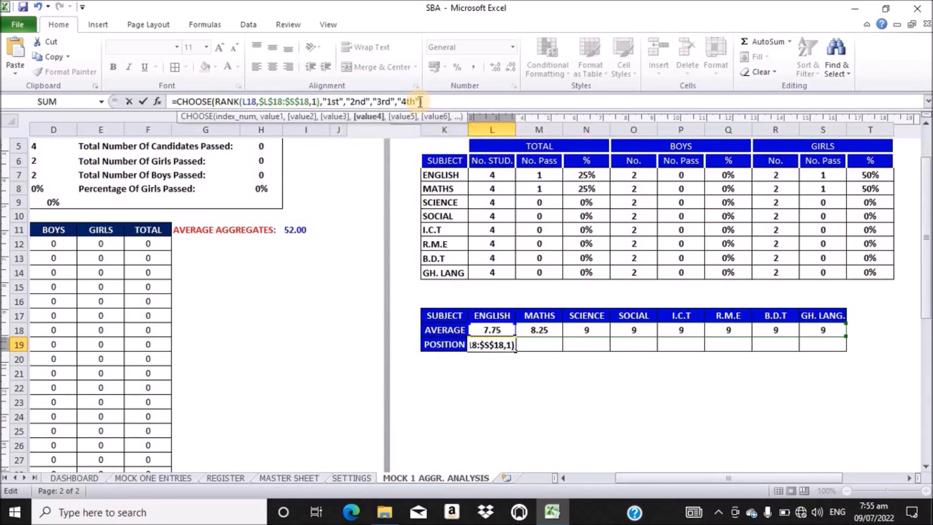
pyautogui.write(',')
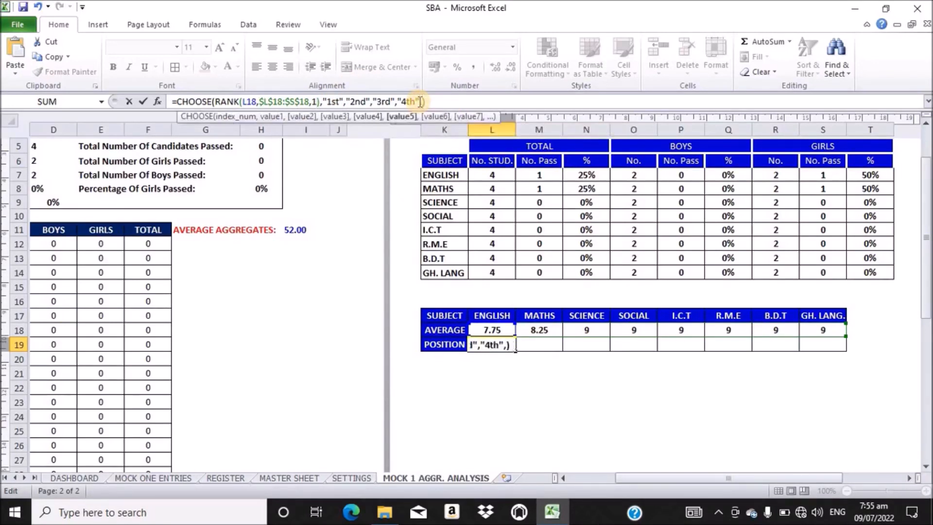
pyautogui.write('"4th","5th')
pyautogui.press('Right')
pyautogui.press('Right')
pyautogui.write(',')
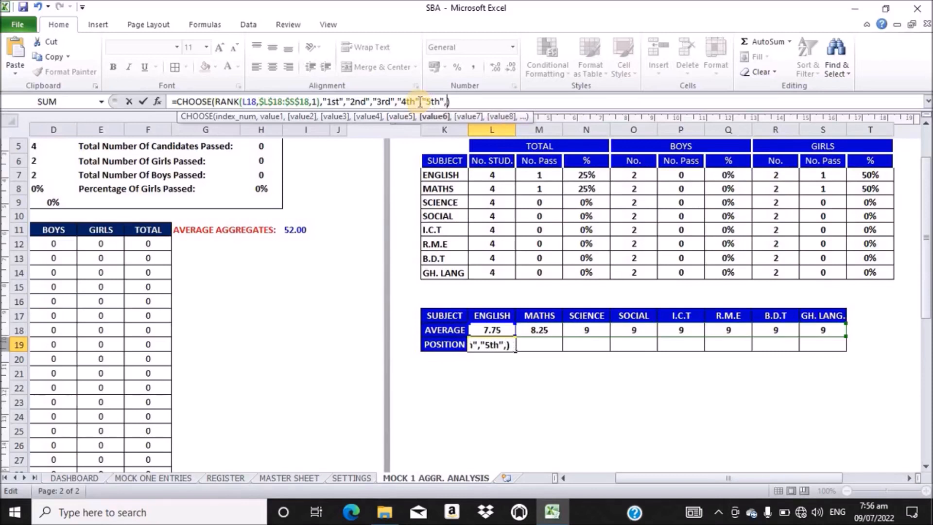
pyautogui.write('"5th","6th",')
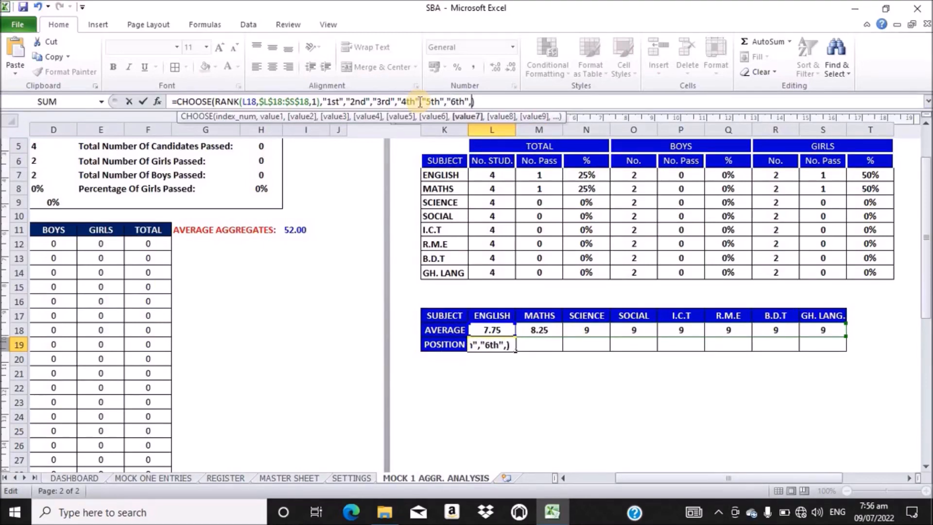
# Add the values "7th" and "8th" to the CHOOSE list in the L19 formula.
pyautogui.write('""7th')
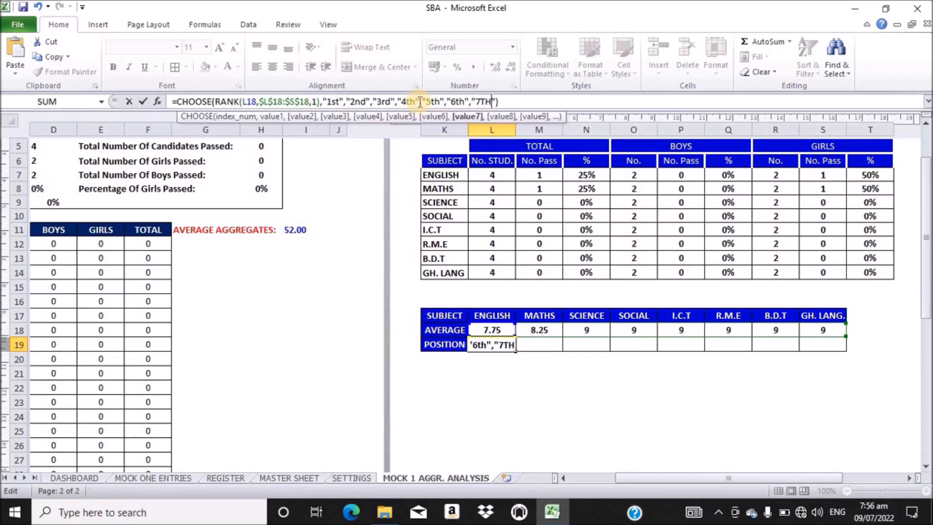
pyautogui.press('BackSpace')
pyautogui.press('BackSpace')
pyautogui.write('th')
pyautogui.press('Right')
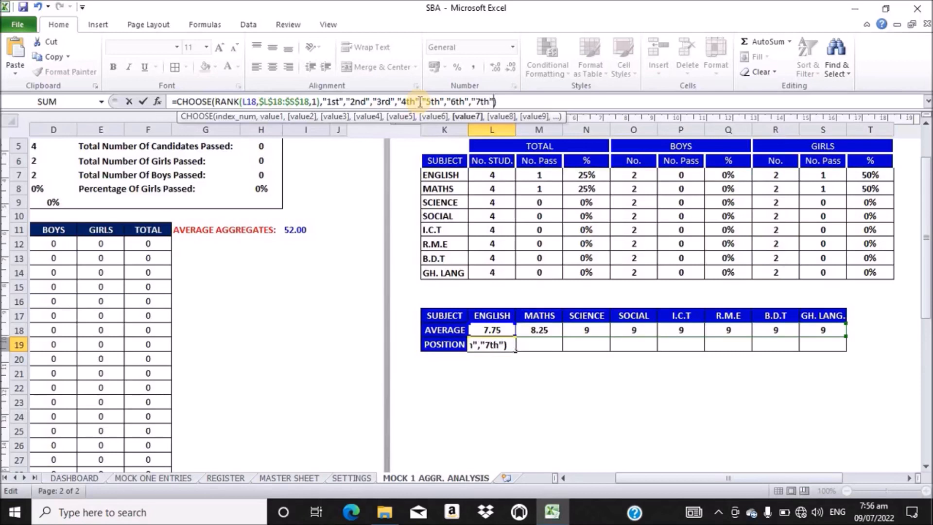
pyautogui.write(',')
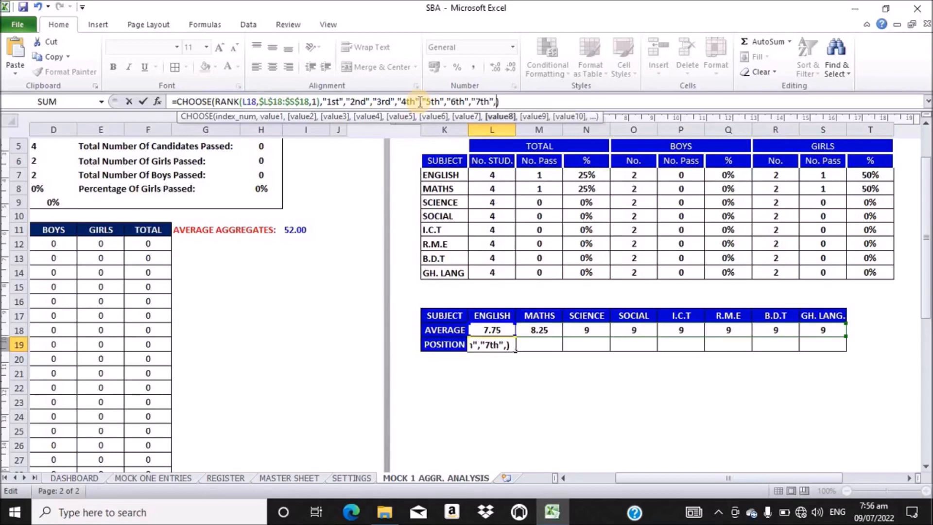
pyautogui.write('""')
pyautogui.press('Left')
pyautogui.write('8th')
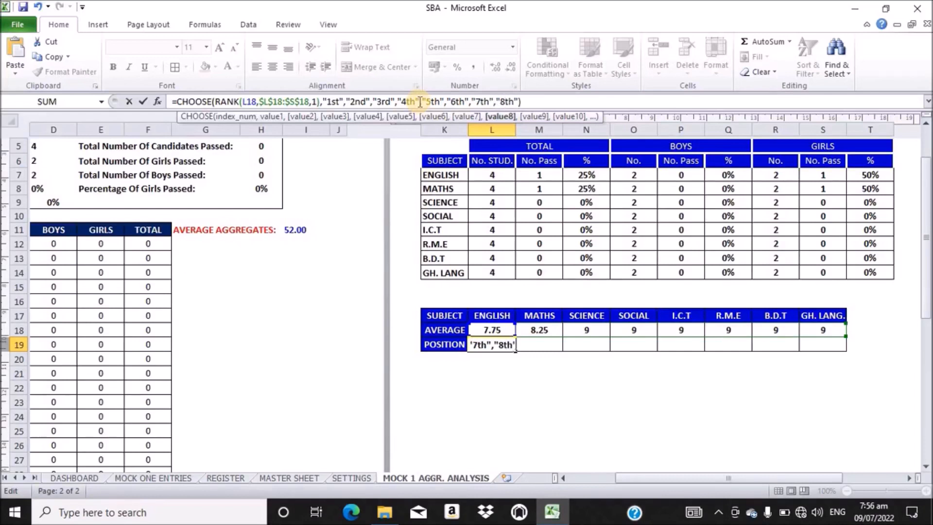
pyautogui.press('Right')
pyautogui.write(',')
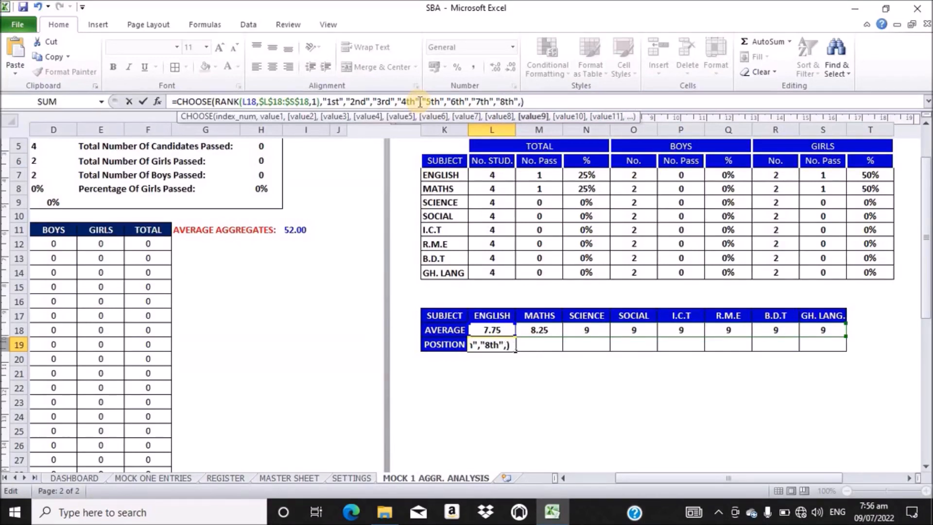
# Complete the CHOOSE list in the L19 formula with "9th" and "10th" and enter the formula.
pyautogui.write('""')
pyautogui.write('9')
pyautogui.write('th')
pyautogui.press('BackSpace')
pyautogui.write('th"')
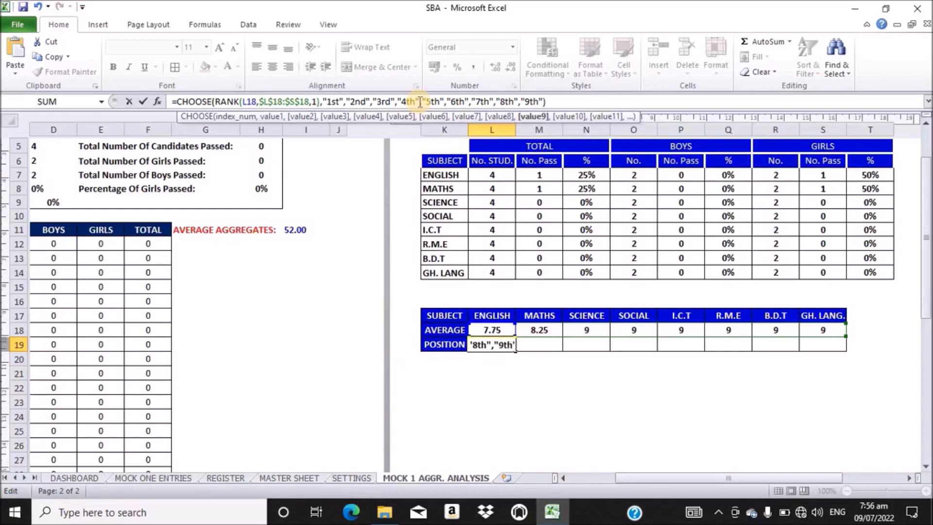
pyautogui.write(',"9th","')
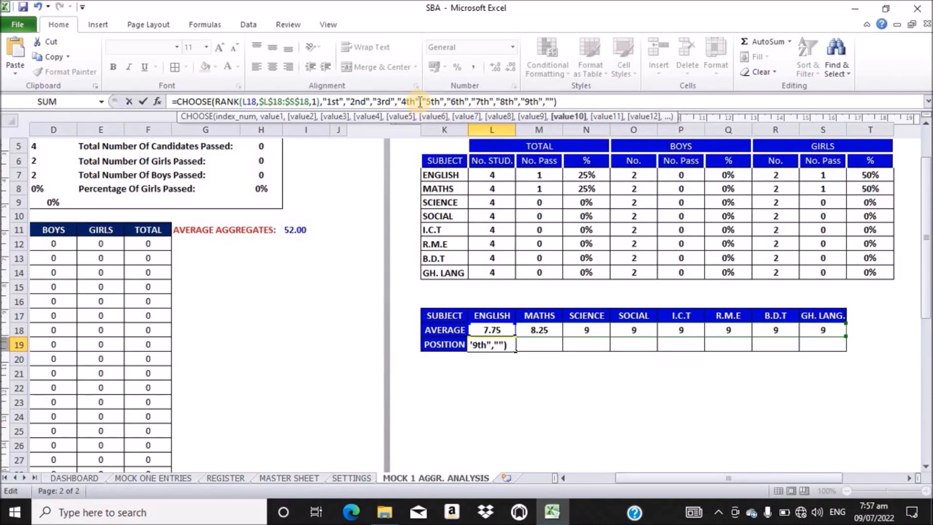
pyautogui.write('10th')
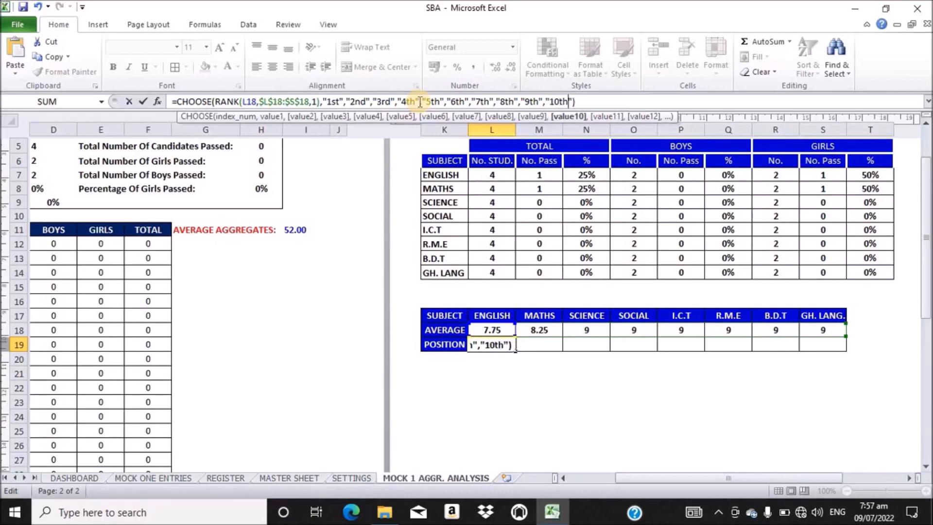
pyautogui.press('Return')
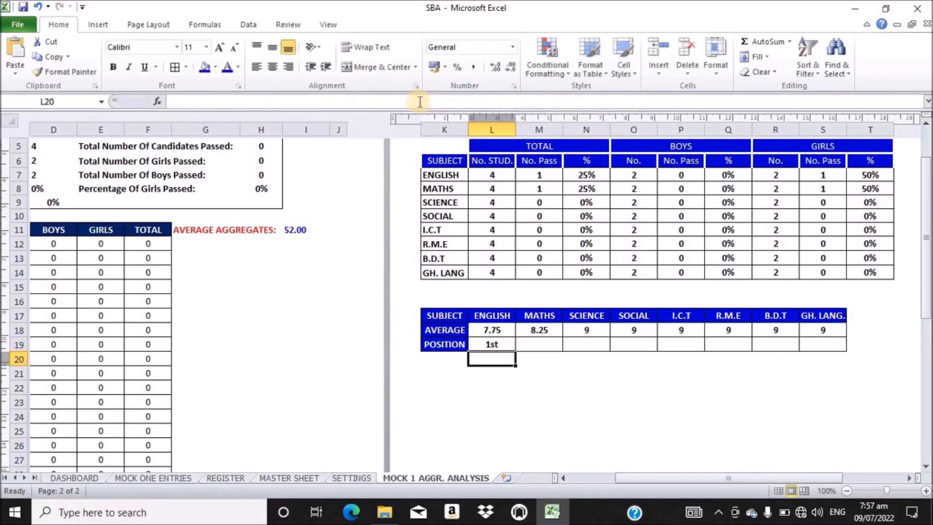
# Fill the English position formula from L19 across the POSITION row to GH. LANG. in S19.
pyautogui.click(498, 347)
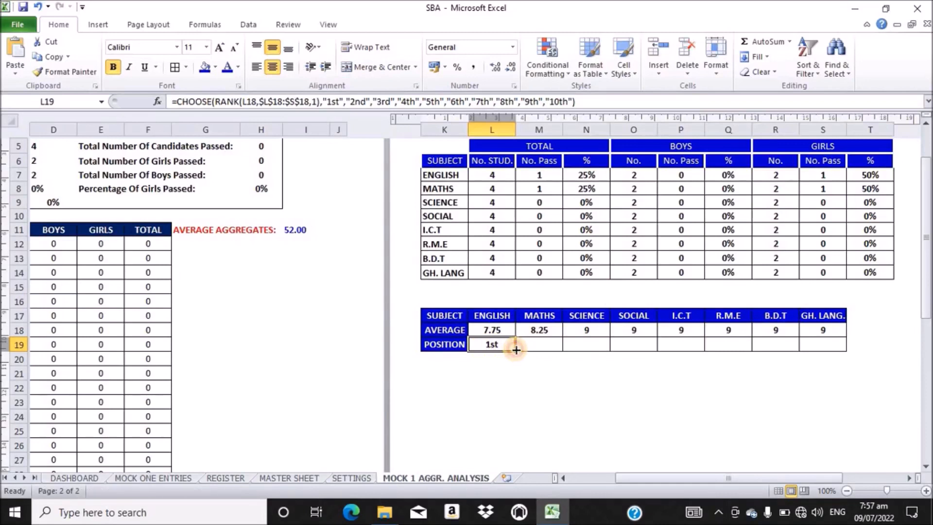
pyautogui.moveTo(514, 353); pyautogui.dragTo(844, 343)
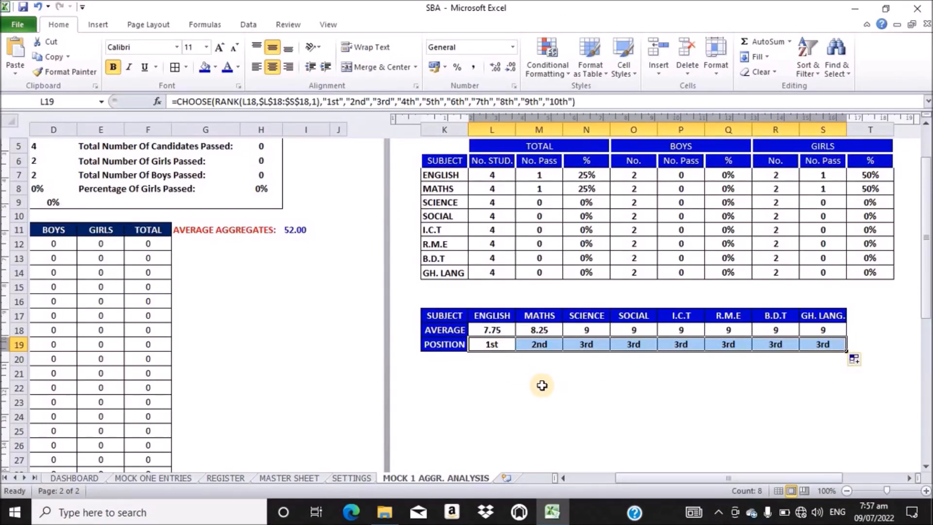
pyautogui.click(564, 374)
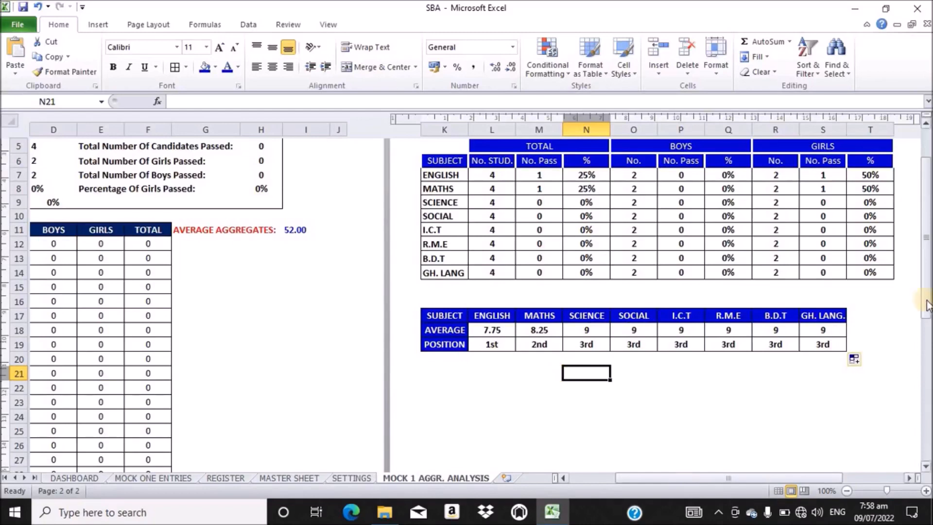
pyautogui.moveTo(928, 243); pyautogui.dragTo(919, 201)
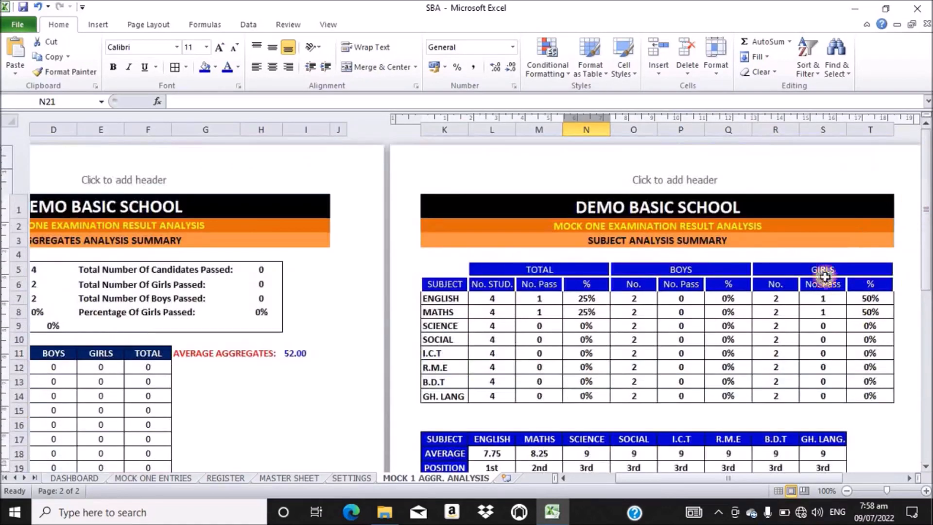
pyautogui.moveTo(672, 478); pyautogui.dragTo(579, 479)
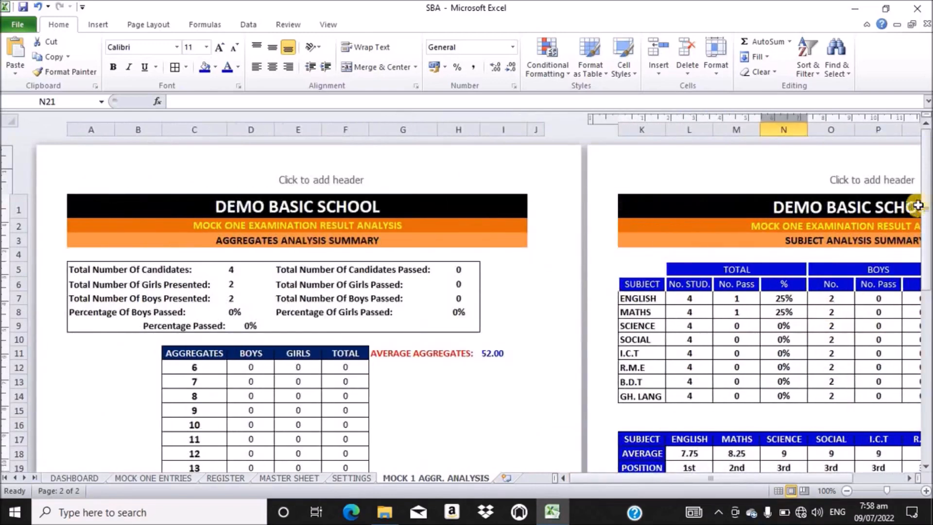
pyautogui.moveTo(928, 204)
pyautogui.mouseDown()
pyautogui.moveTo(917, 316)
pyautogui.moveTo(916, 191)
pyautogui.mouseUp()
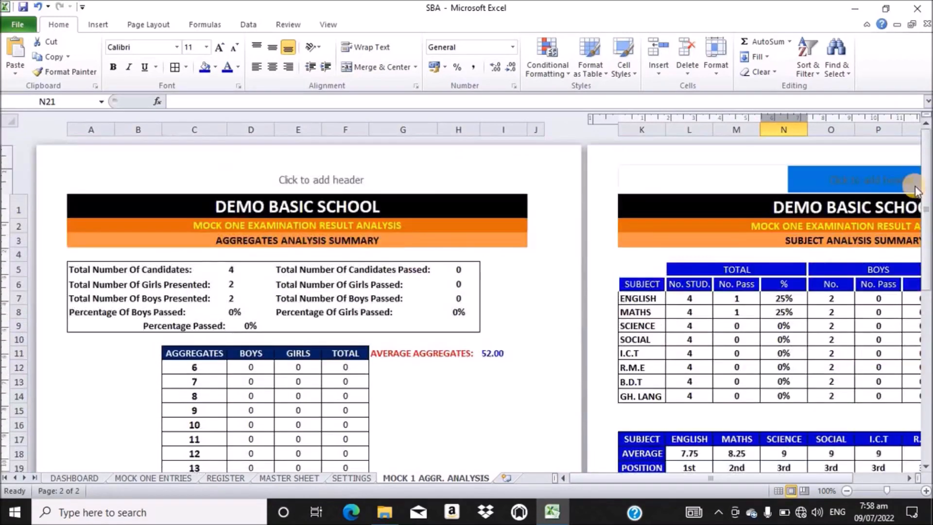